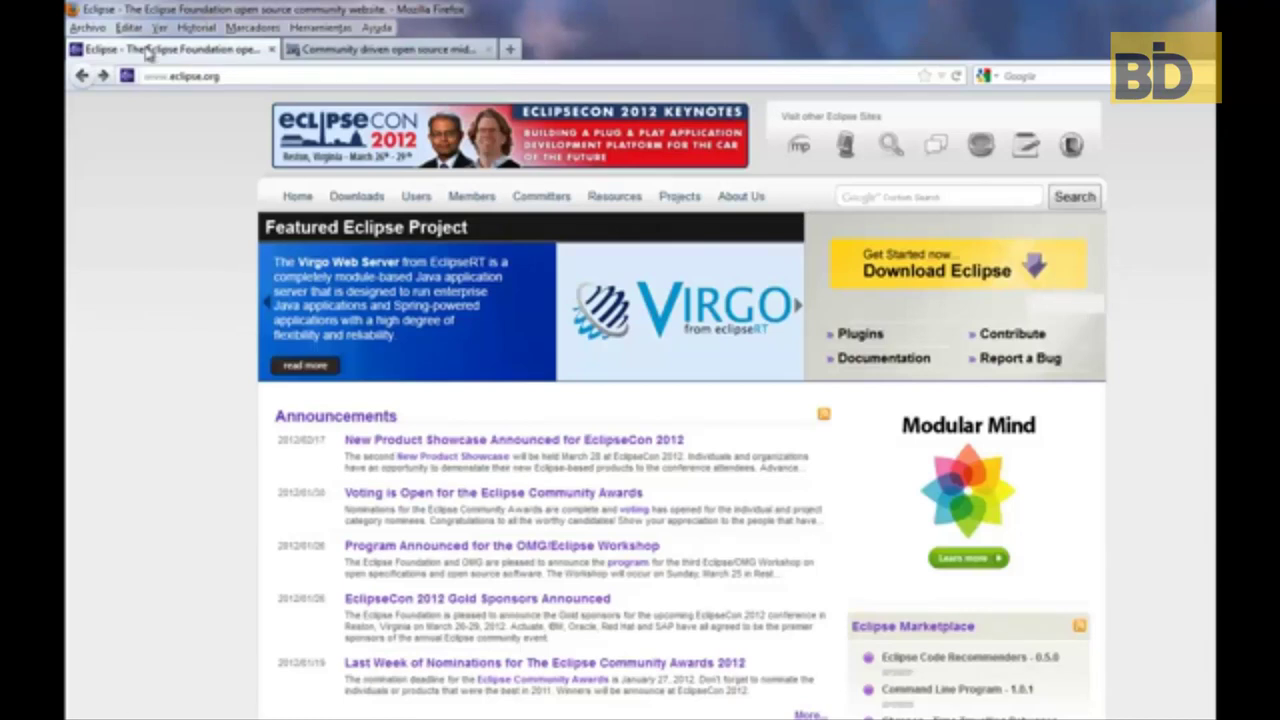
# Step: Open the Eclipse downloads page and choose the Windows 32 Bit package of Eclipse IDE for Java EE Developers
pyautogui.click(248, 77)
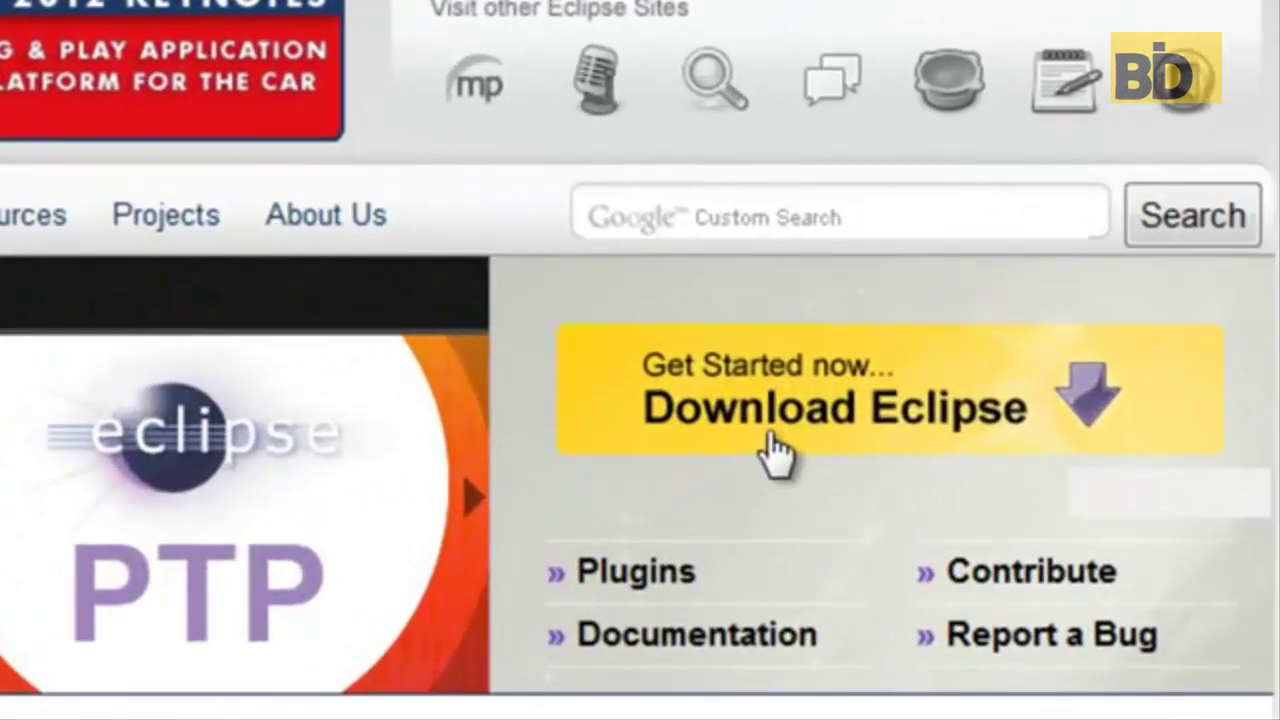
pyautogui.click(771, 437)
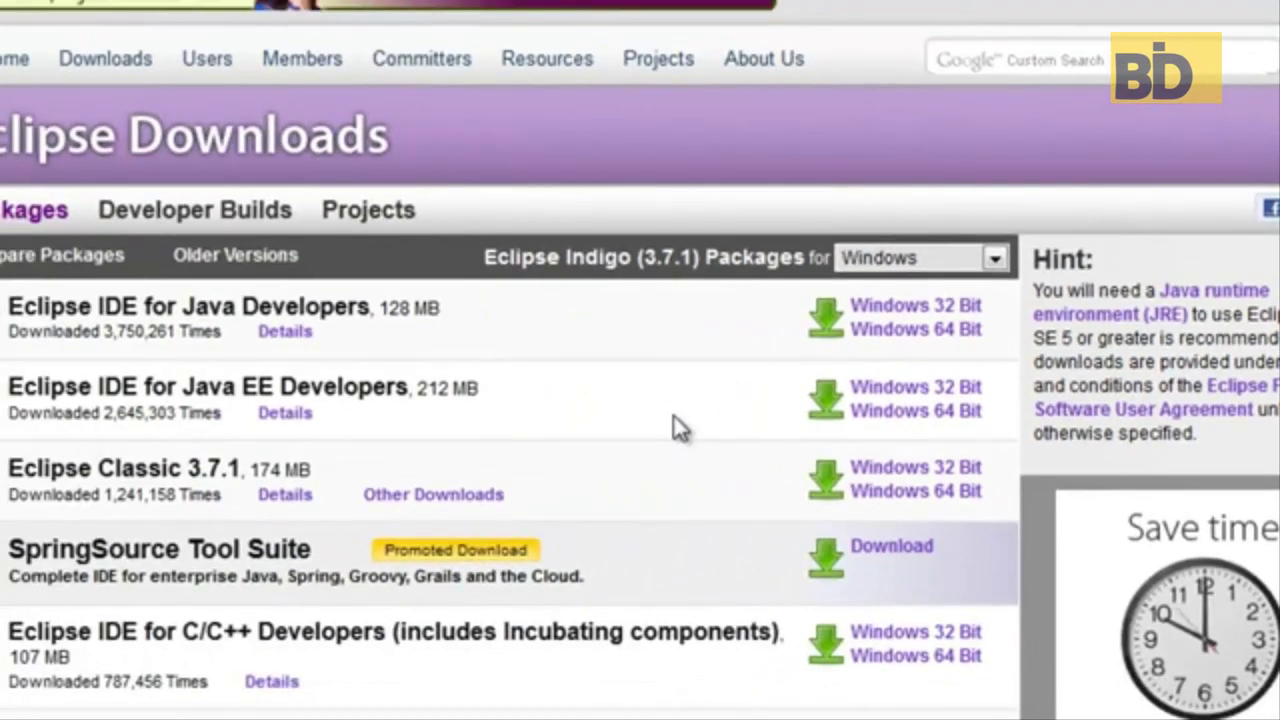
pyautogui.click(905, 390)
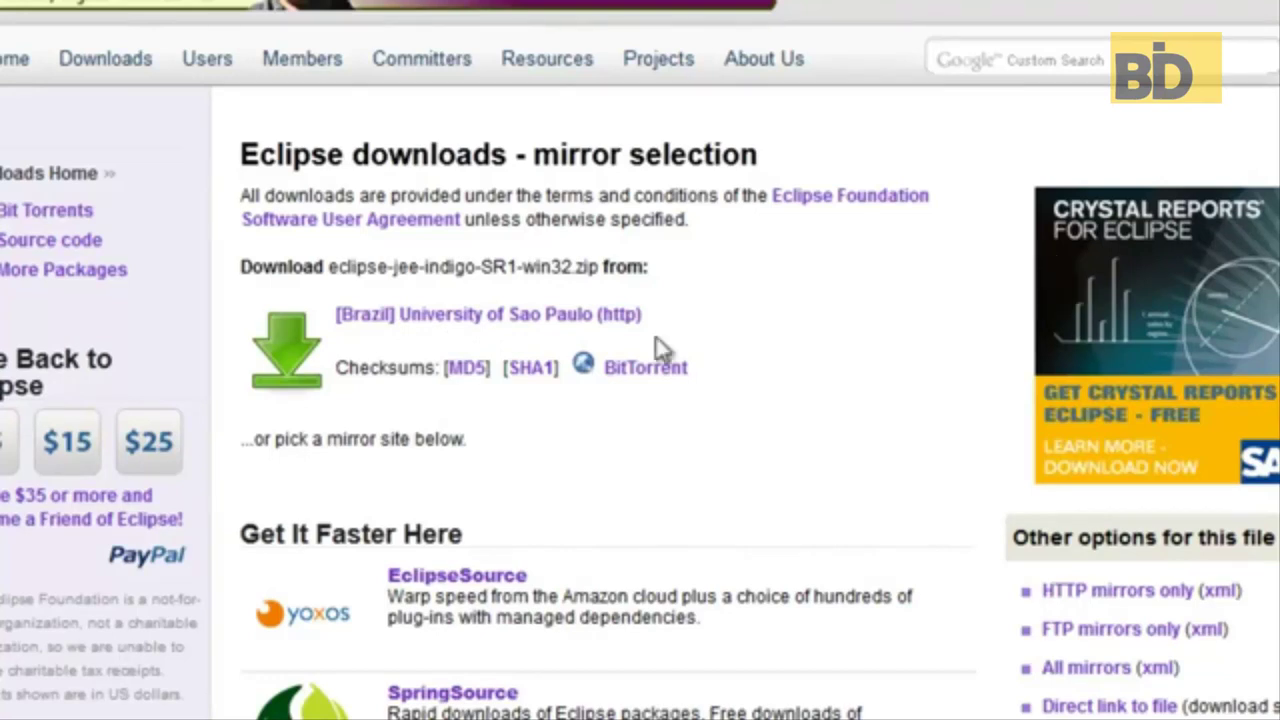
# Step: Start and cancel the download of eclipse-jee-indigo-SR1-win32.zip from the University of Sao Paulo mirror, and select the existing copy in Descargas
pyautogui.click(372, 318)
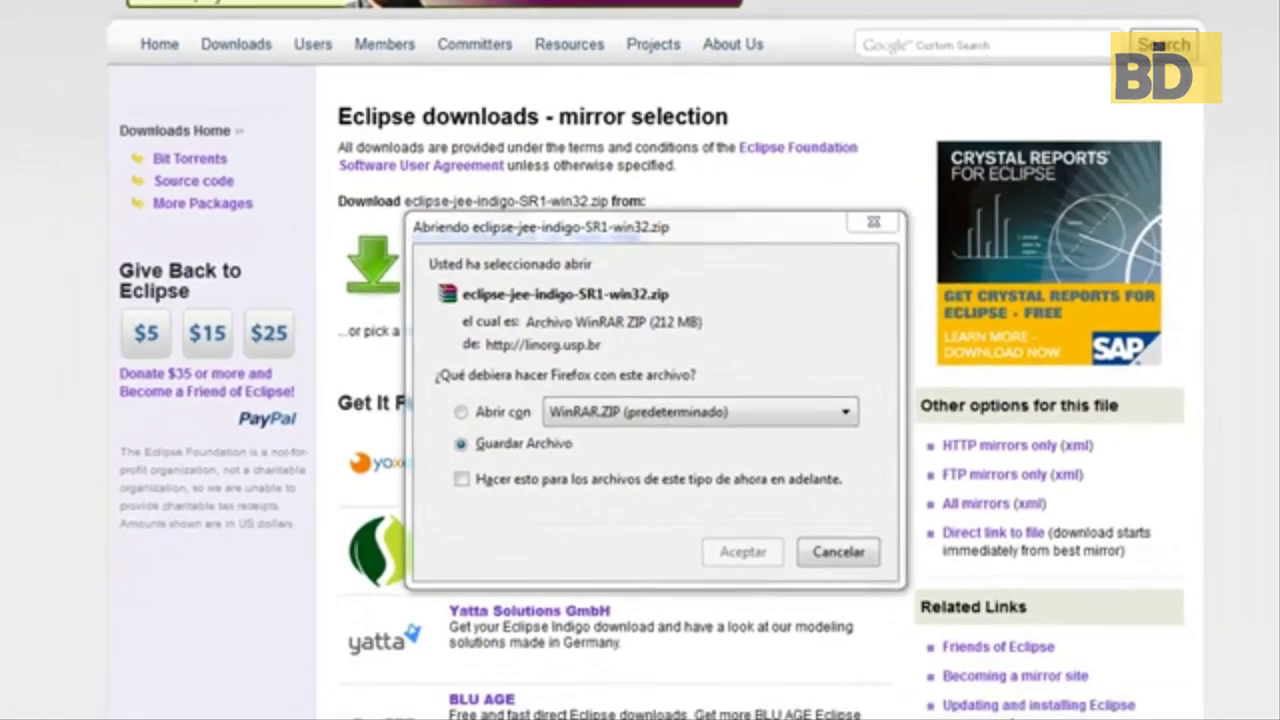
pyautogui.click(748, 550)
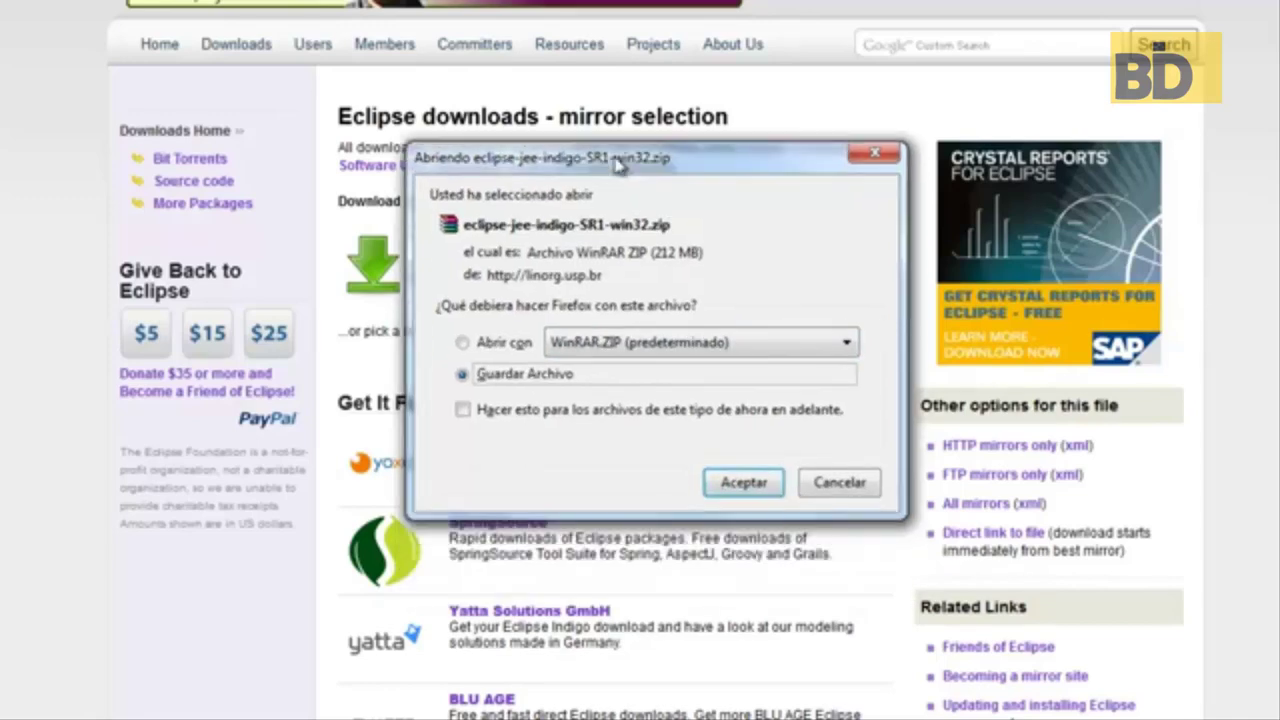
pyautogui.click(770, 490)
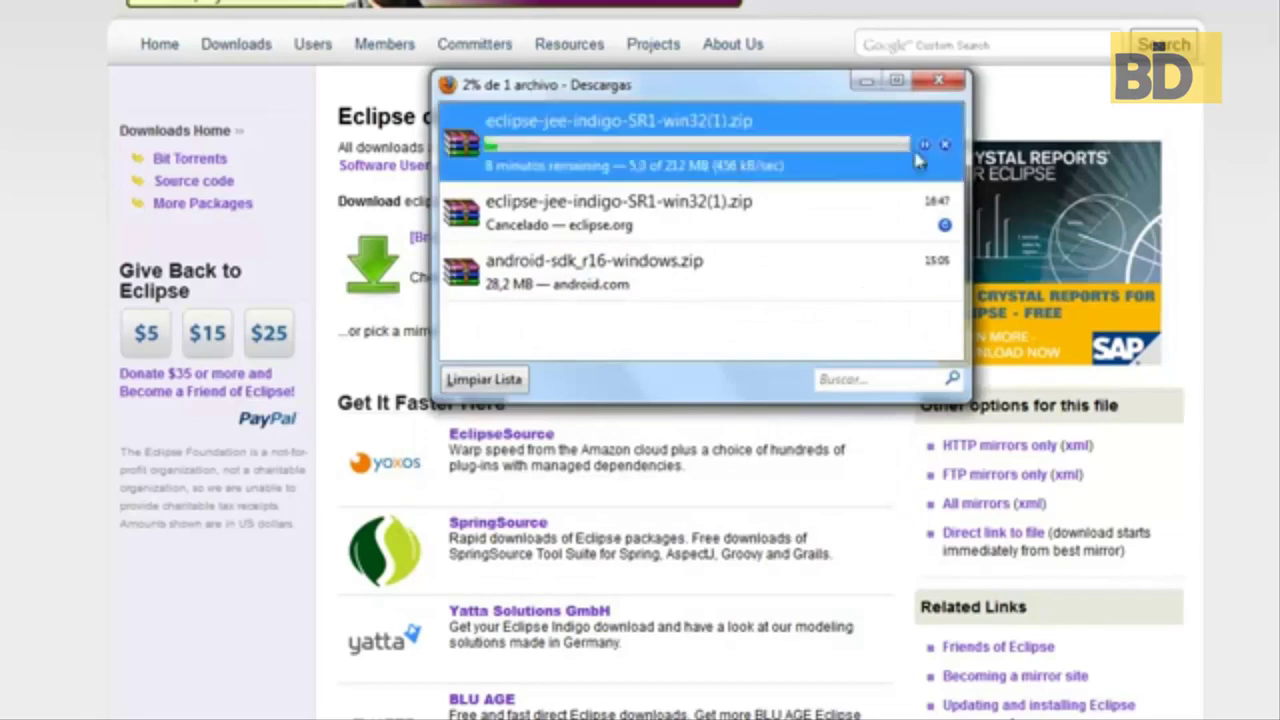
pyautogui.click(943, 145)
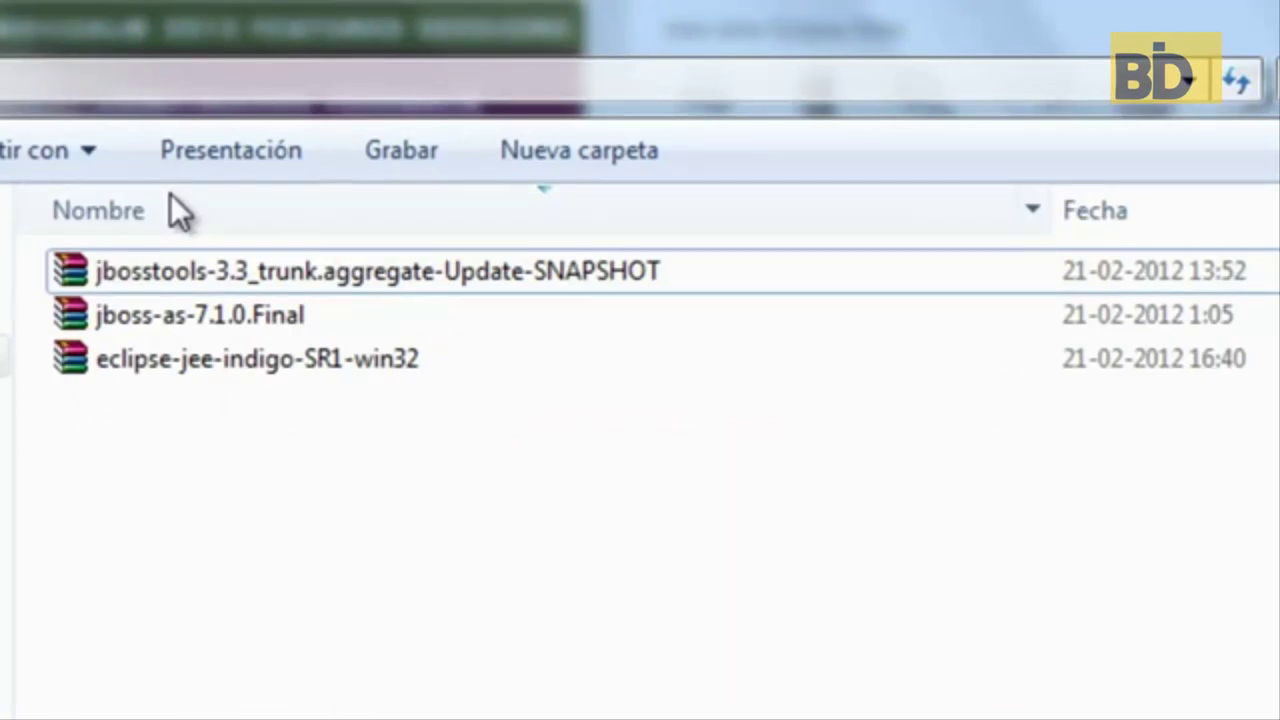
pyautogui.click(324, 368)
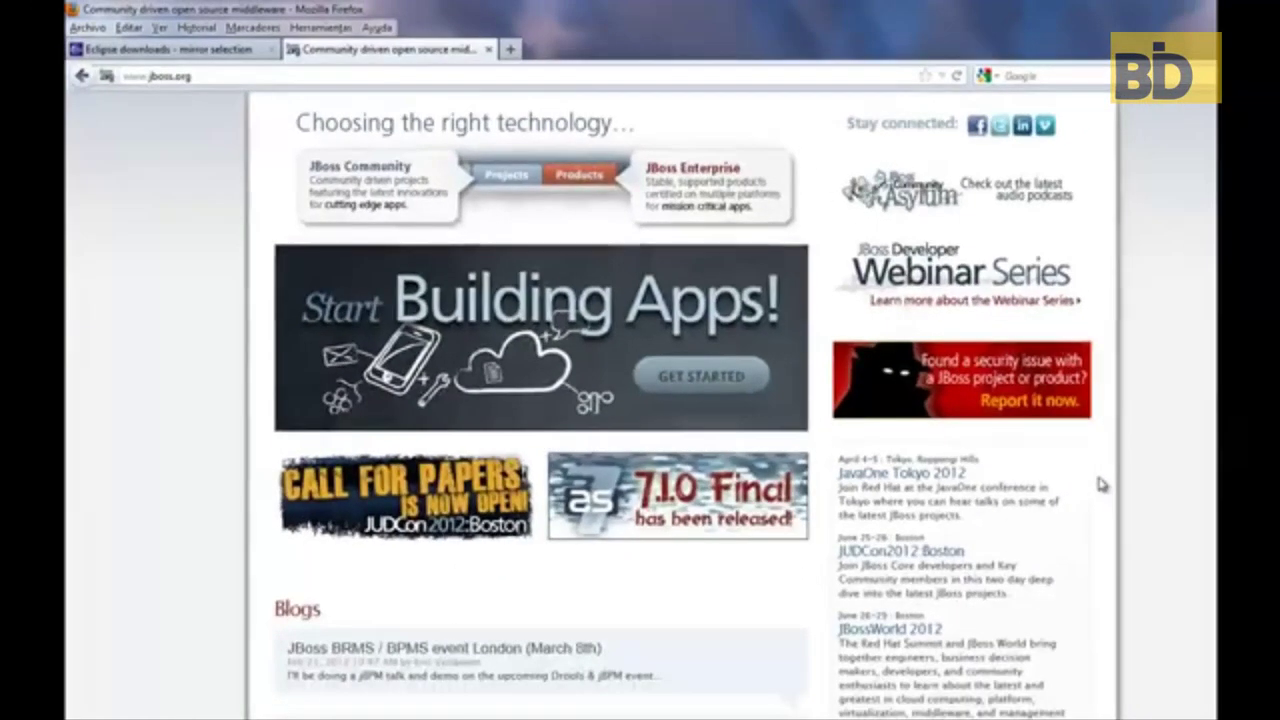
# Step: Open the downloads page of the JBoss Application Server project on the JBoss Community site
pyautogui.scroll(2, 1100, 484)
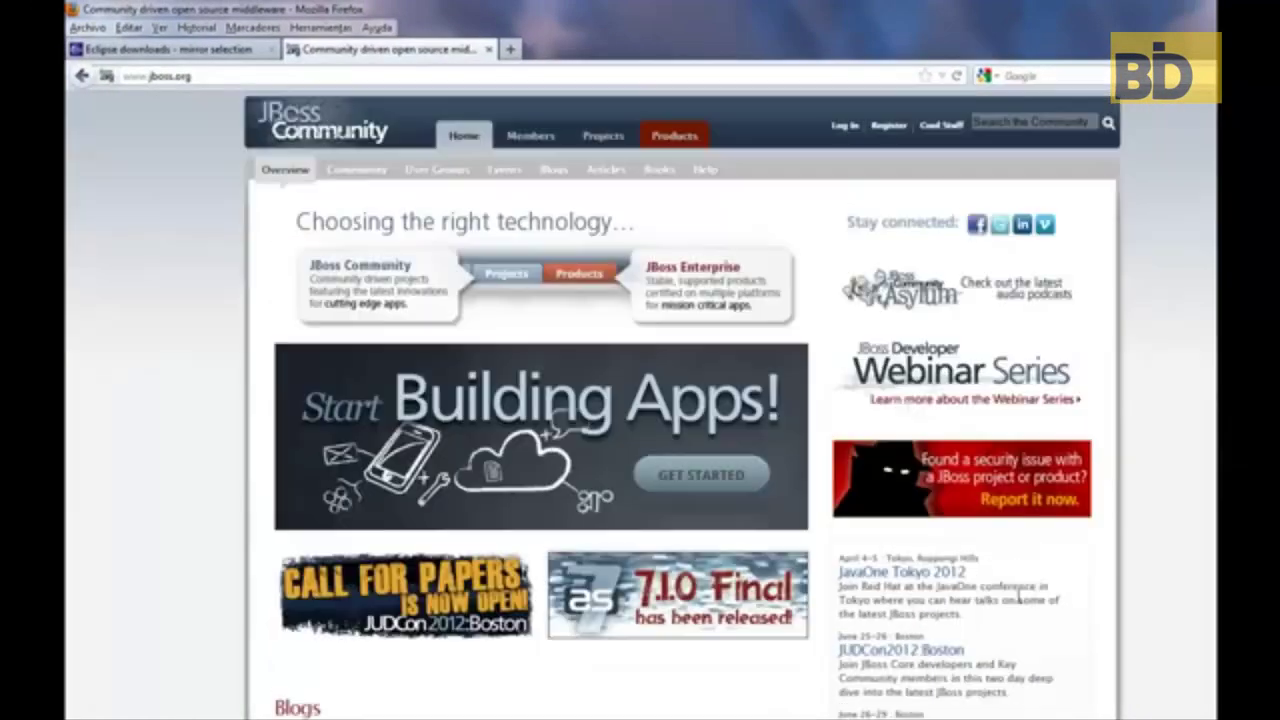
pyautogui.moveTo(597, 160)
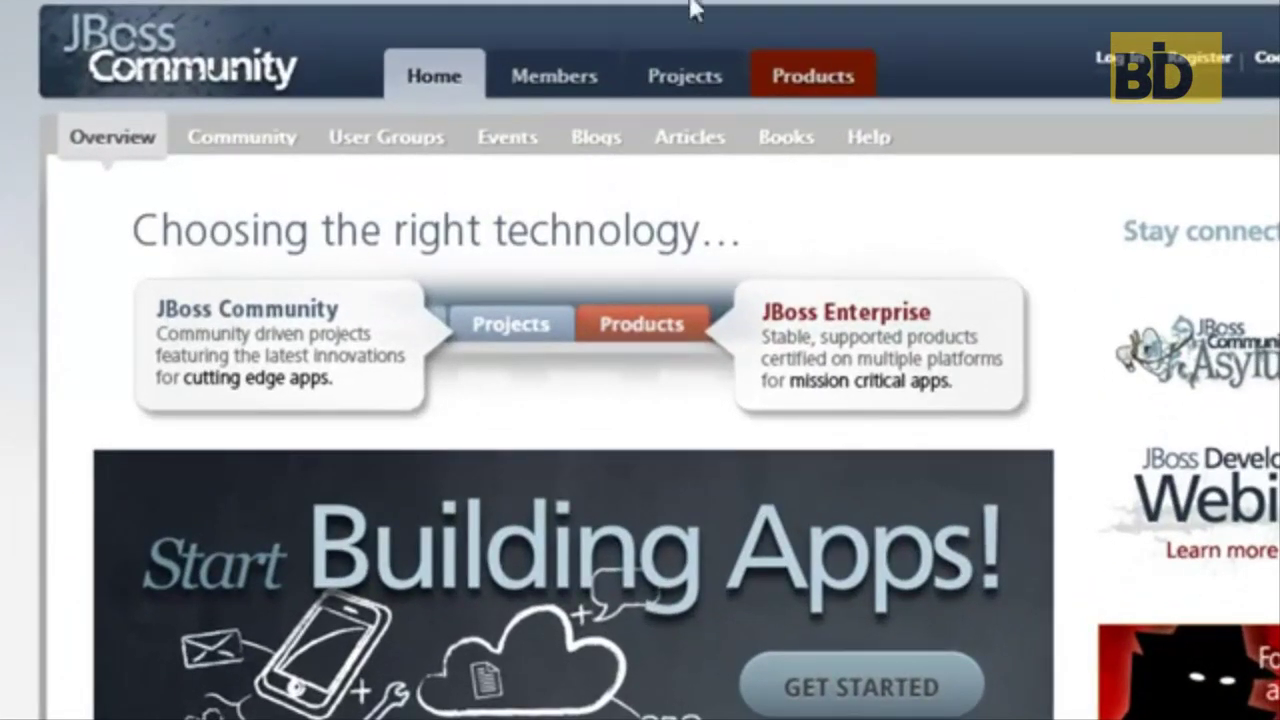
pyautogui.moveTo(697, 85)
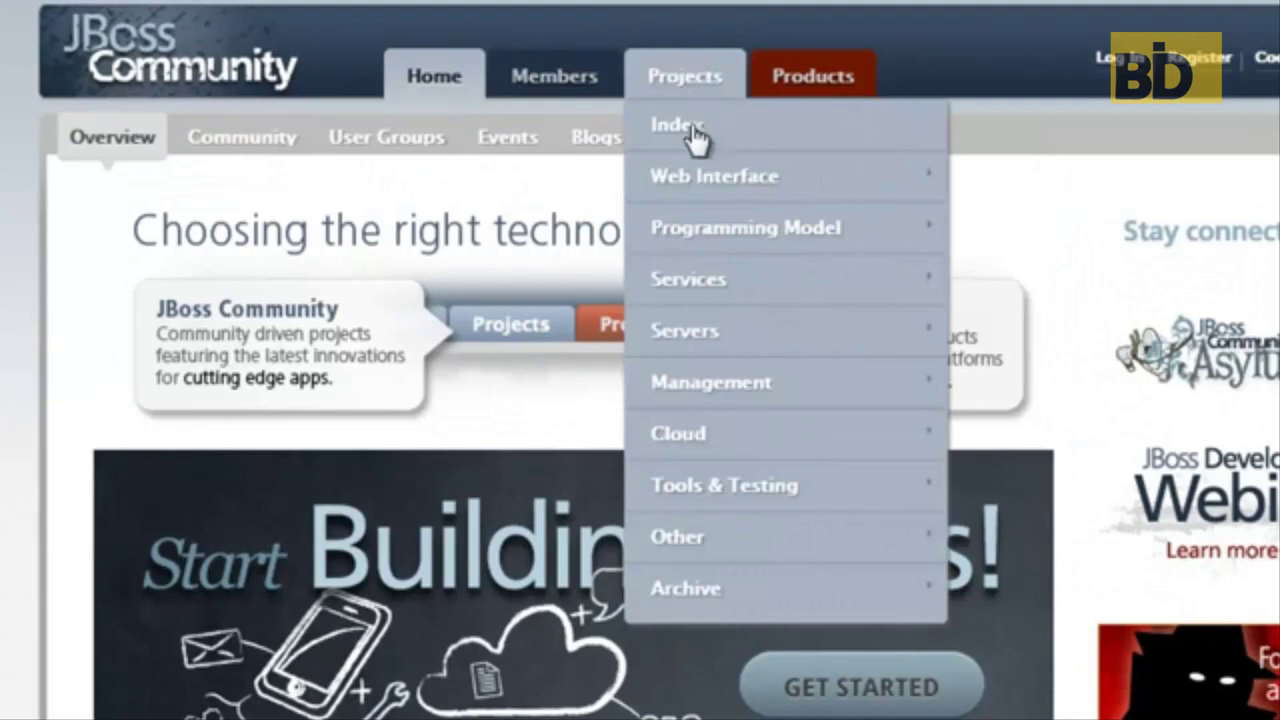
pyautogui.moveTo(688, 330)
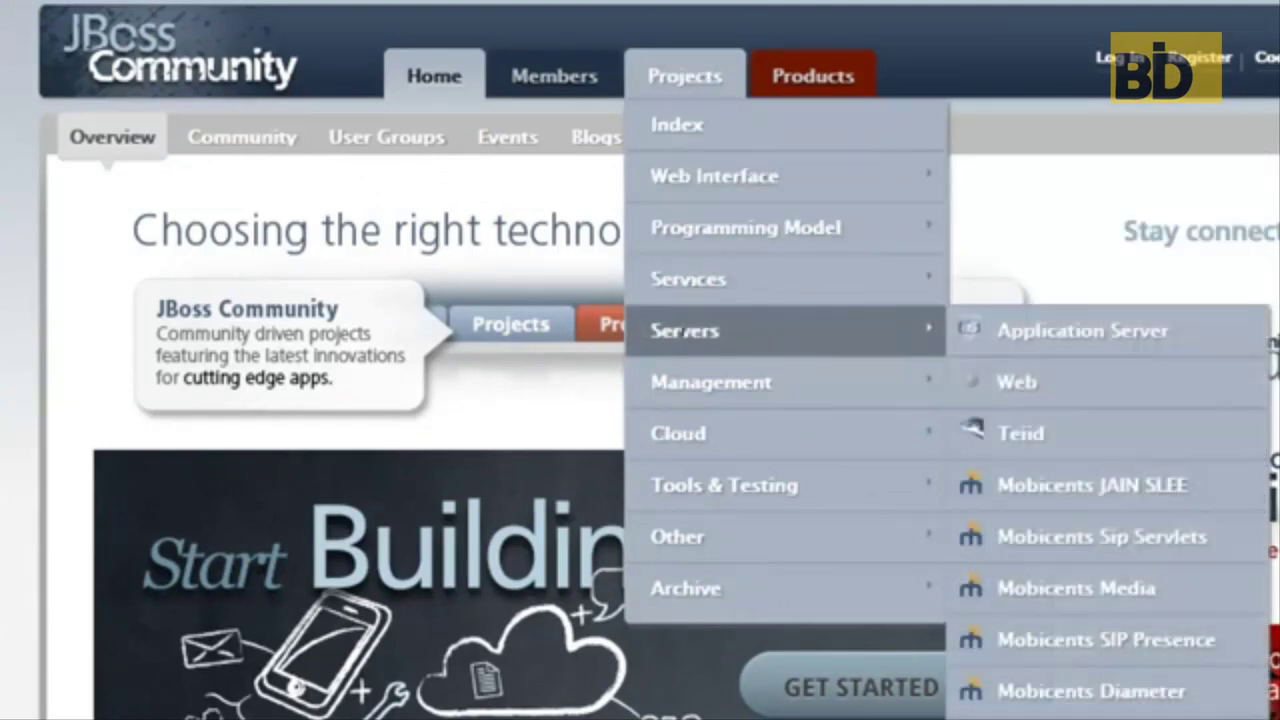
pyautogui.click(1130, 337)
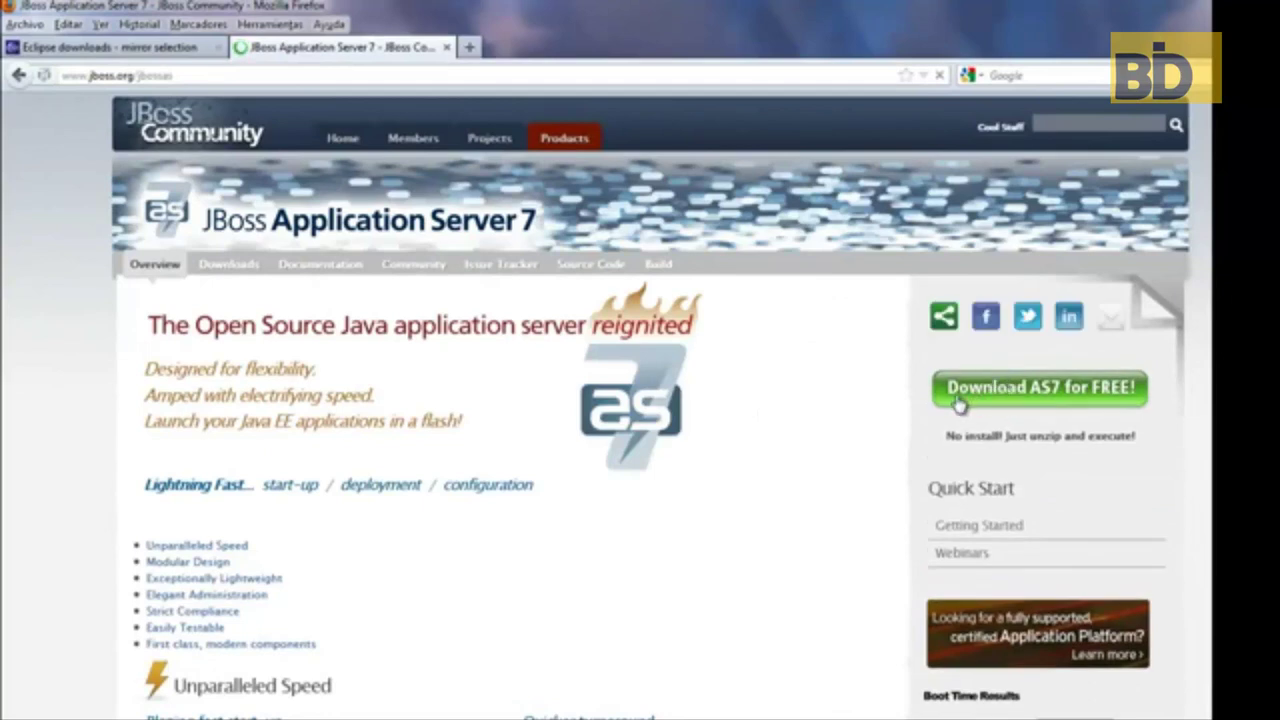
pyautogui.click(1060, 402)
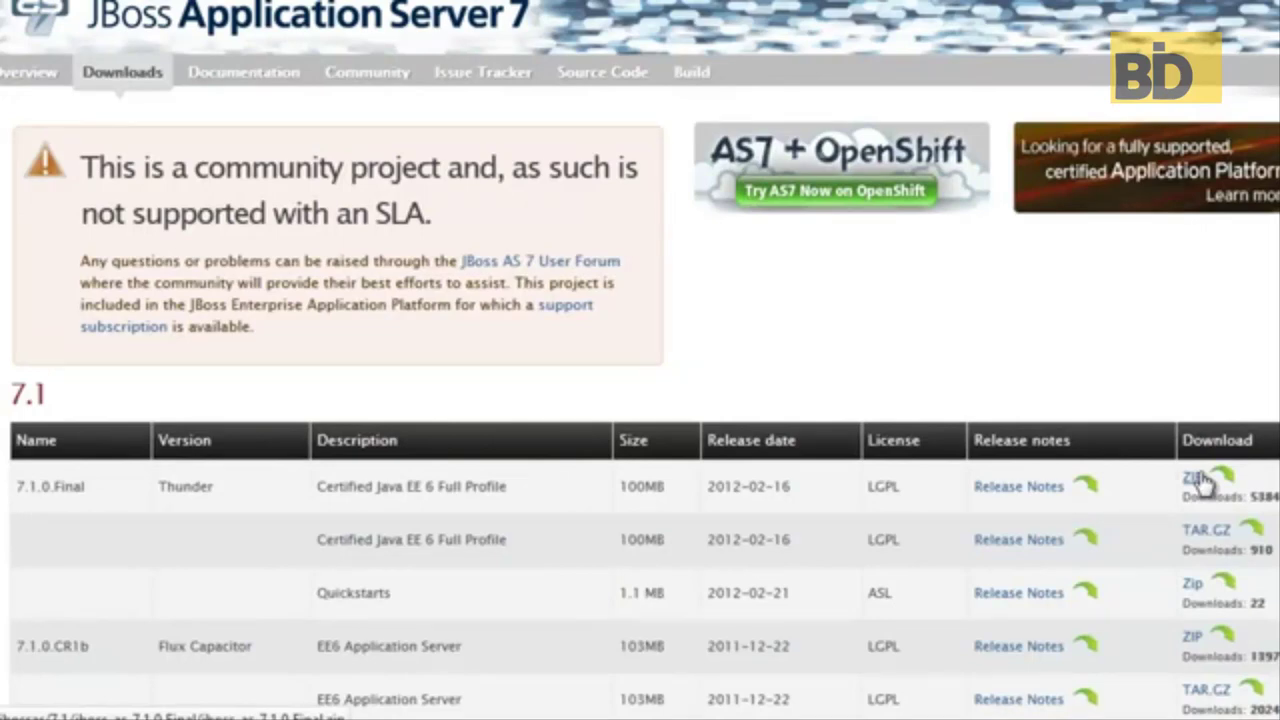
# Step: Request and cancel the ZIP download of JBoss AS 7.1.0.Final, and select the existing JBoss archives in the Descargas folder
pyautogui.click(1200, 482)
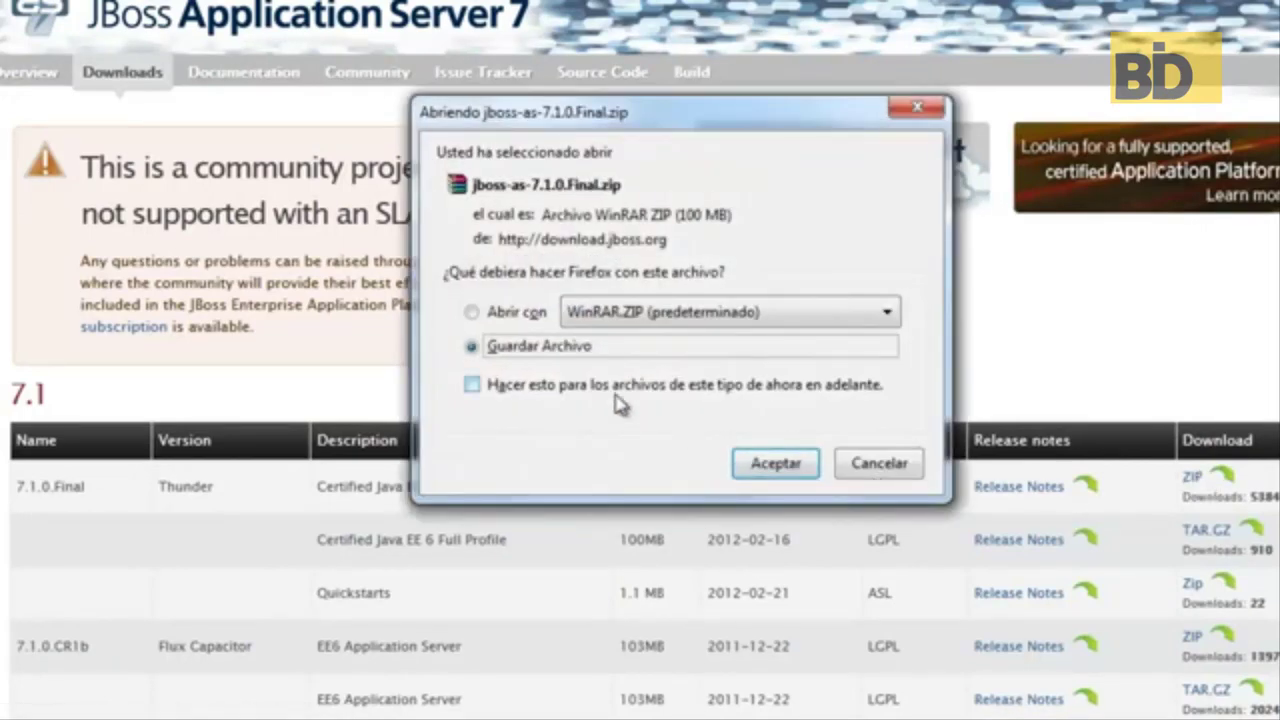
pyautogui.click(878, 476)
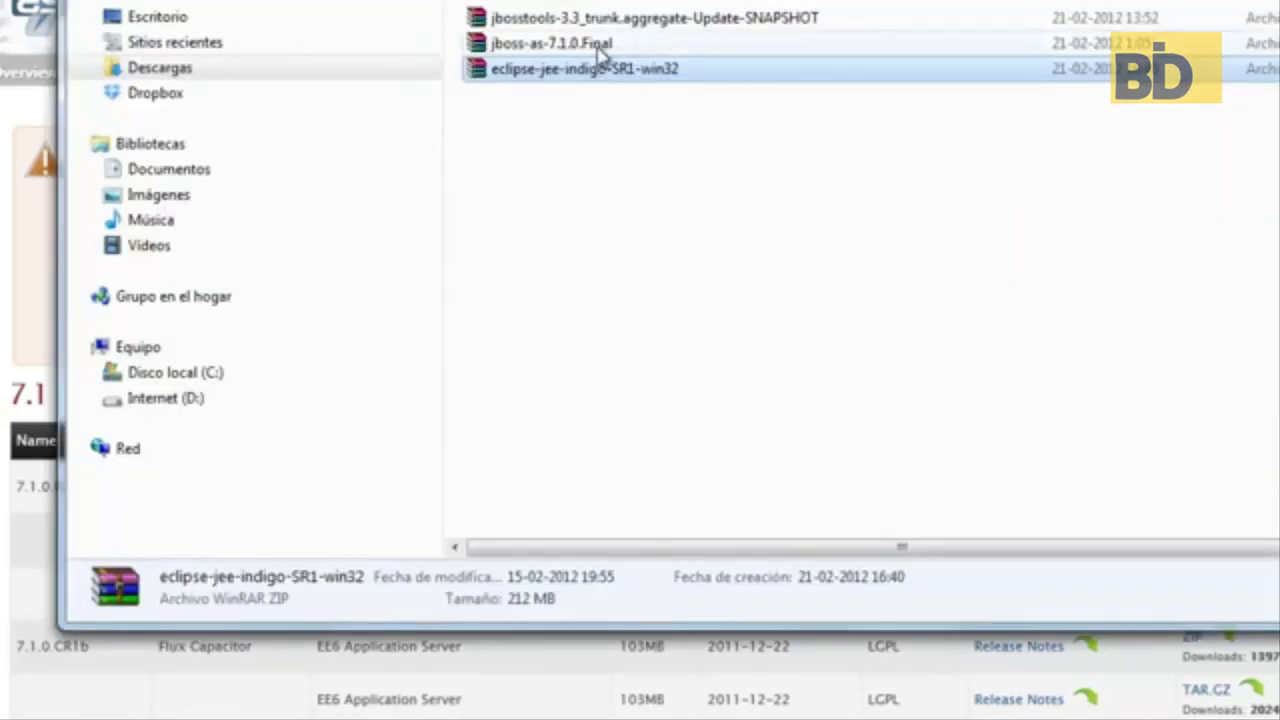
pyautogui.click(598, 46)
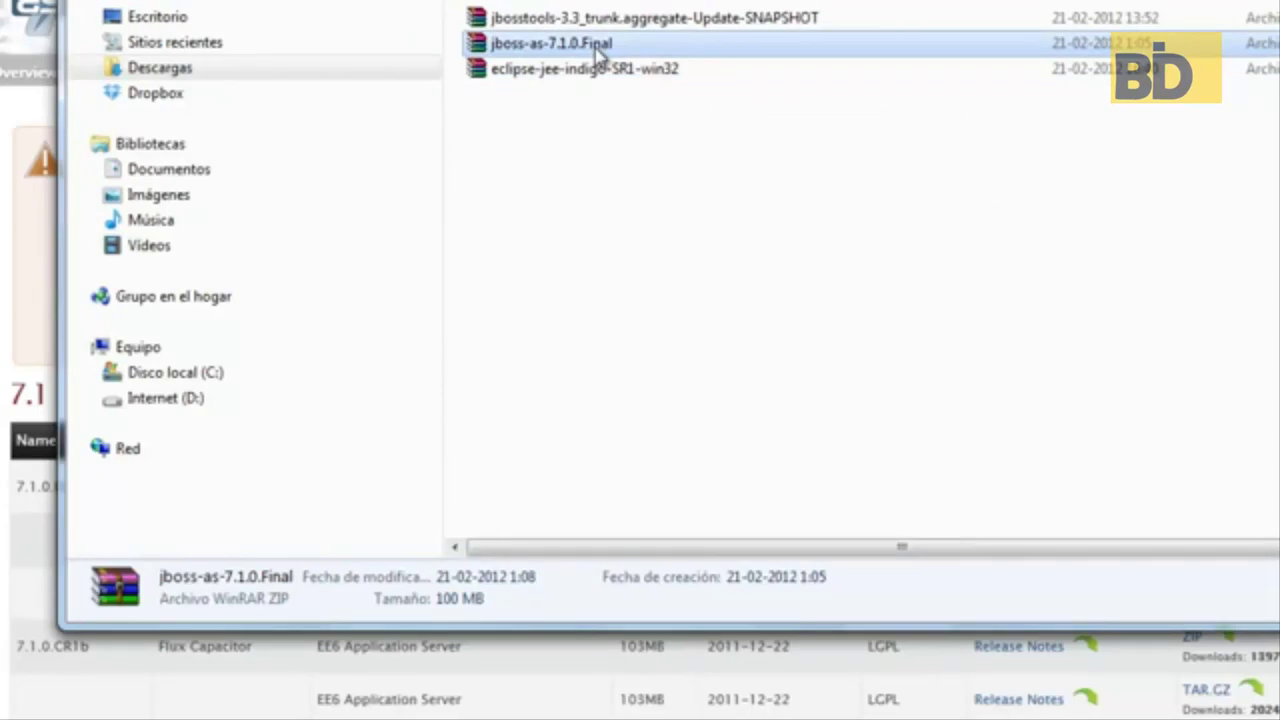
pyautogui.click(659, 22)
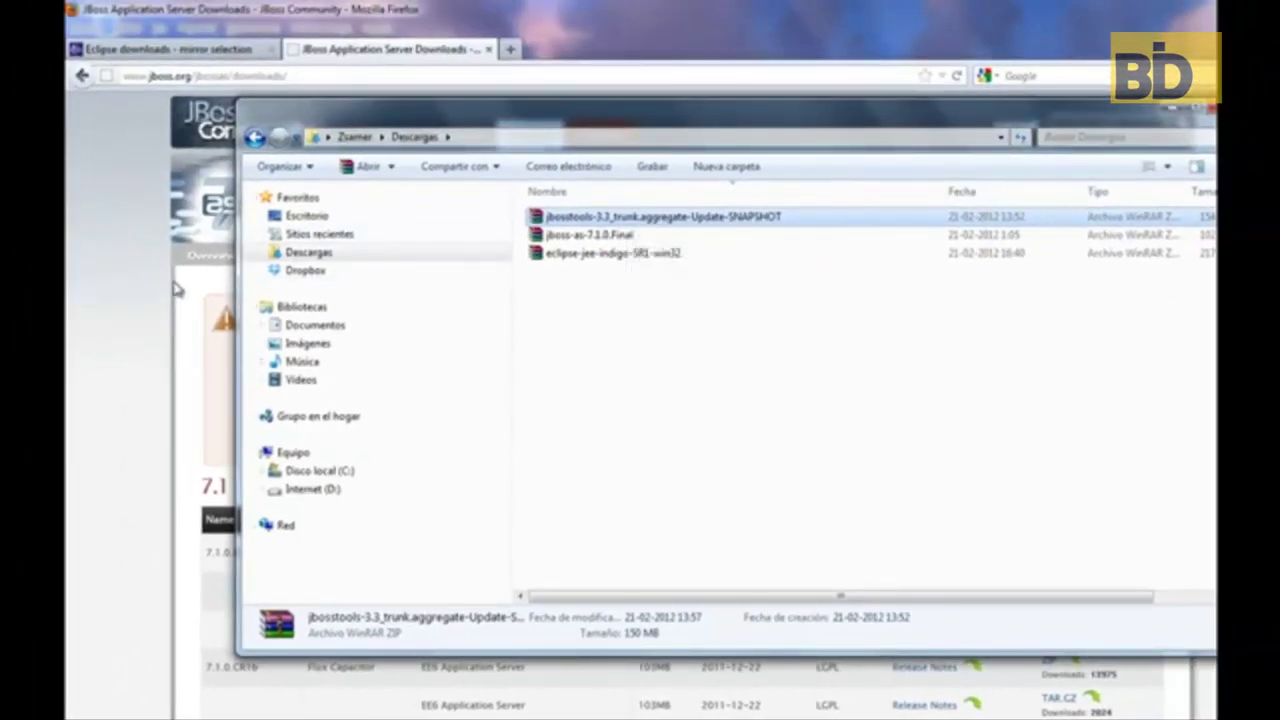
# Step: Return to the browser and open the Downloads & Updates page of the JBoss Tools project
pyautogui.click(175, 289)
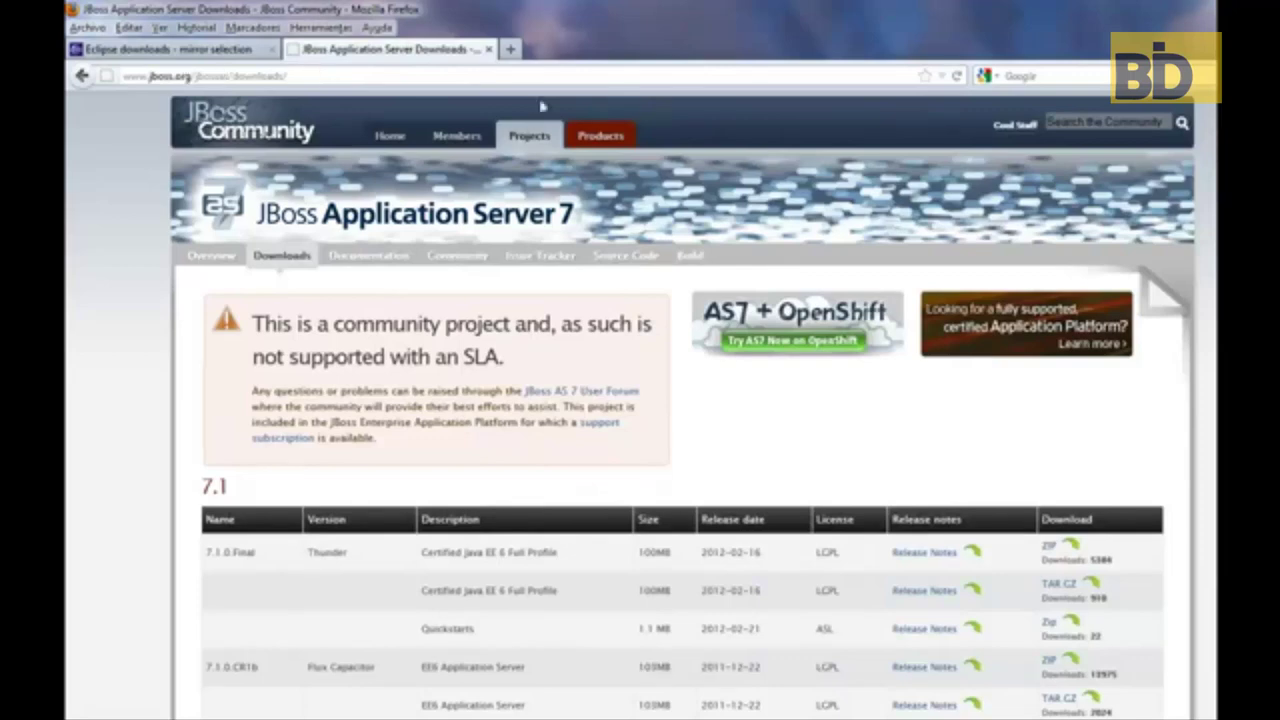
pyautogui.moveTo(524, 143)
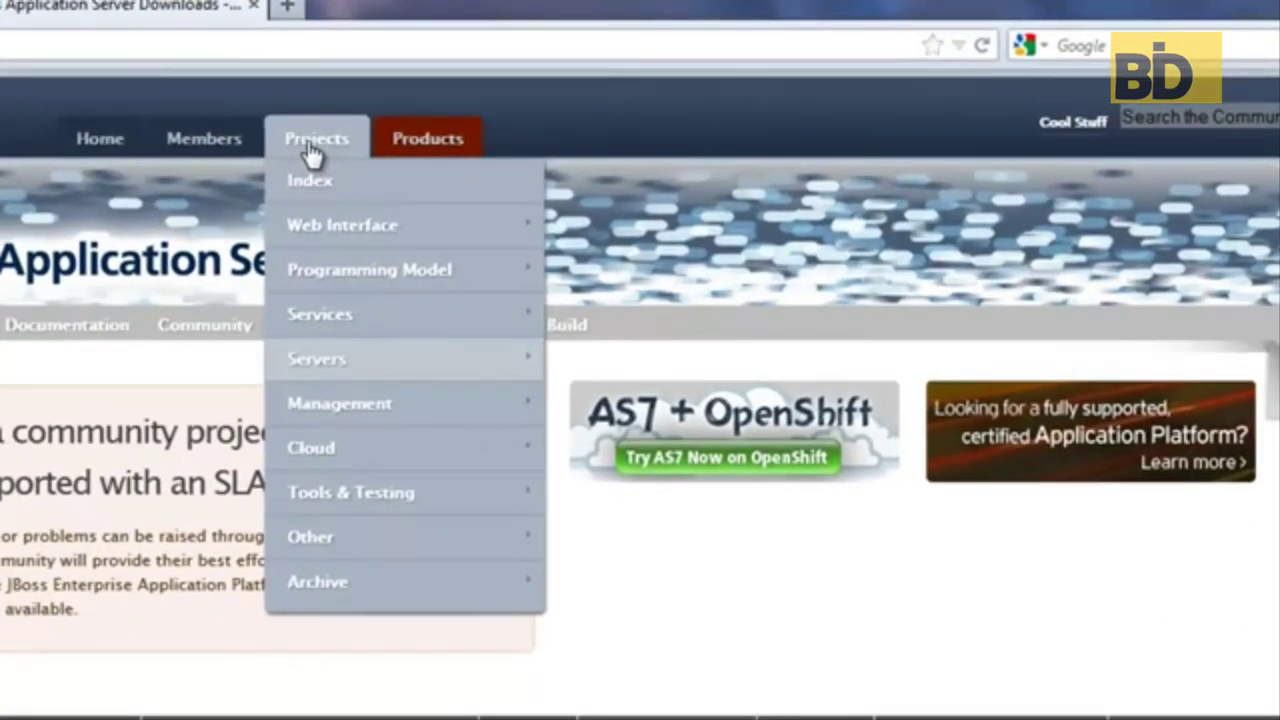
pyautogui.moveTo(297, 514)
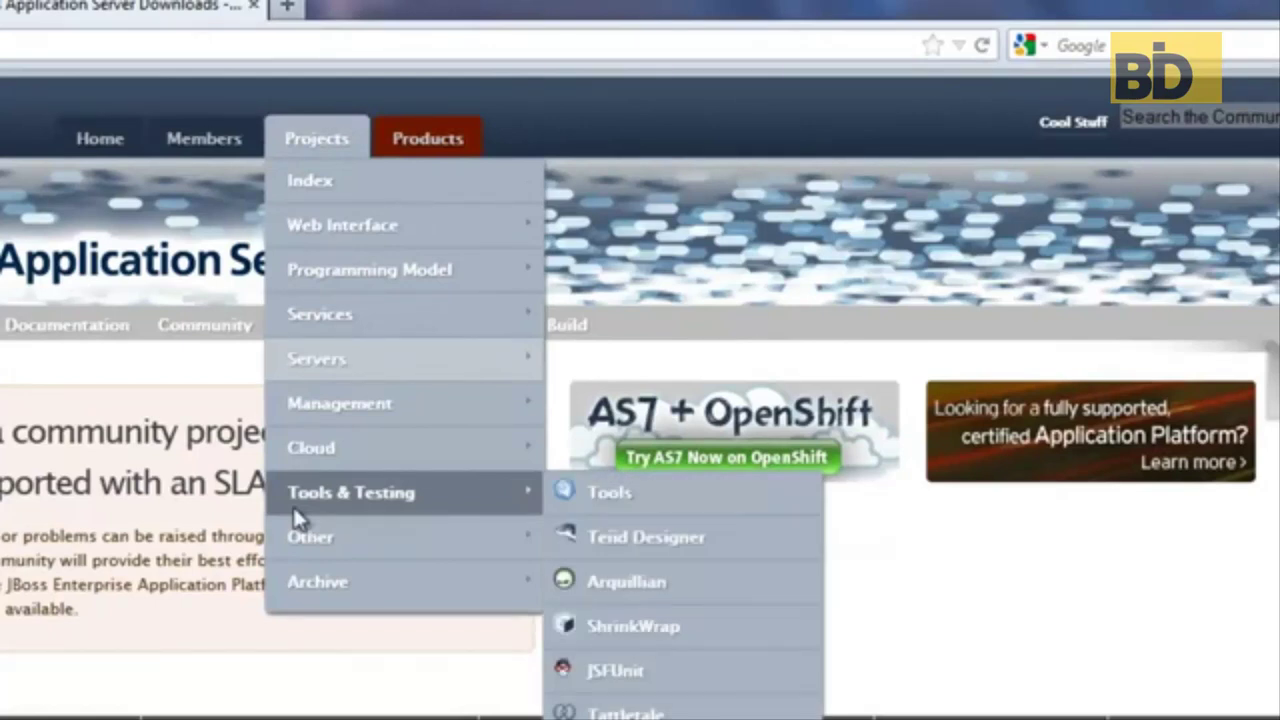
pyautogui.click(632, 500)
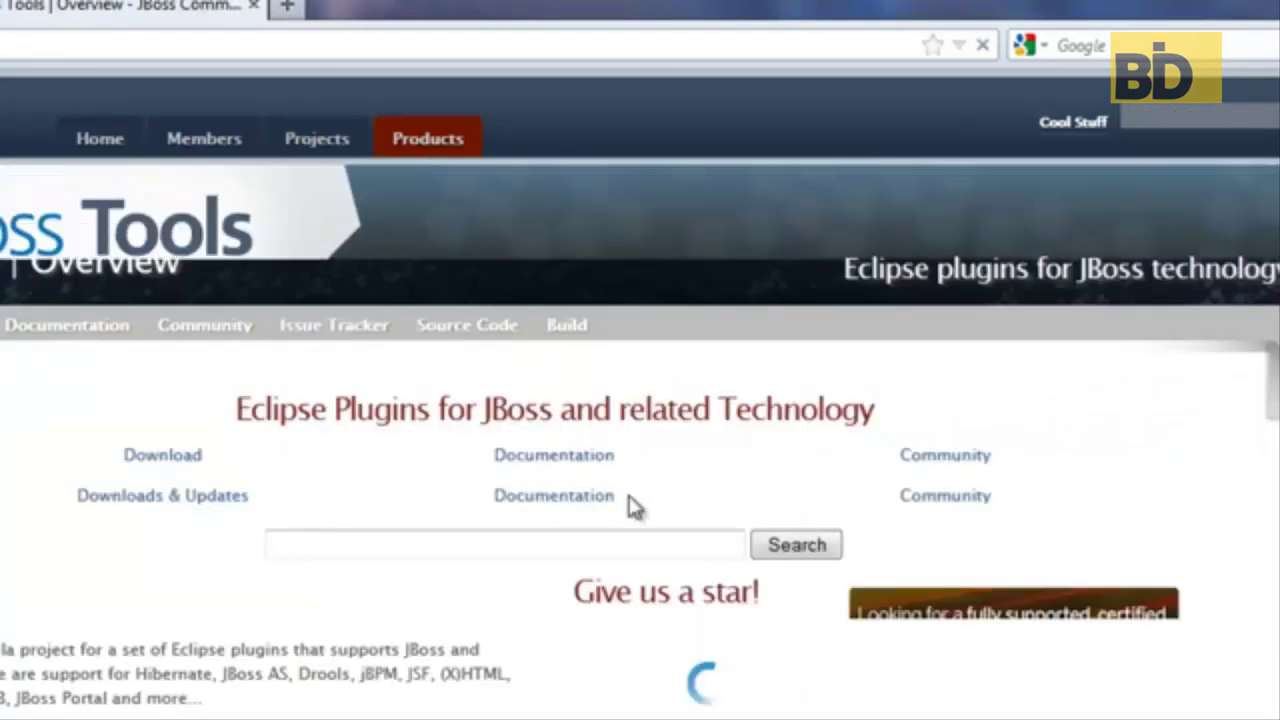
pyautogui.scroll(-5, 711, 443)
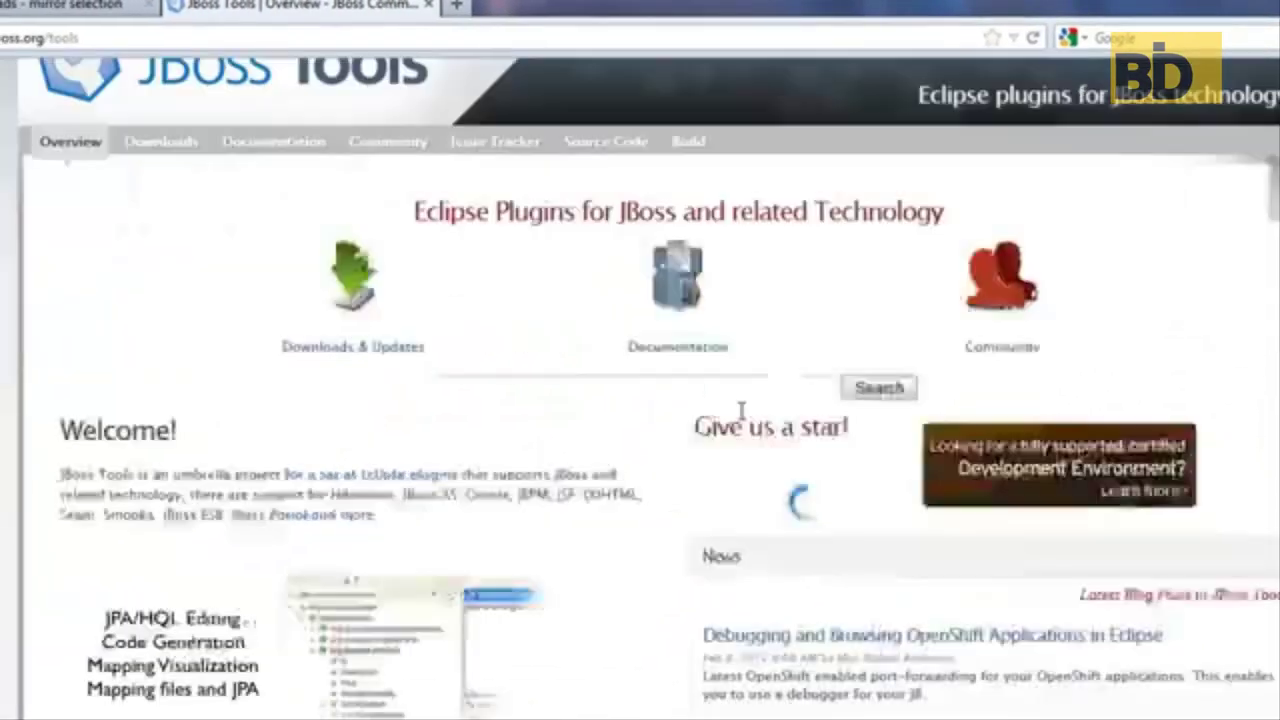
pyautogui.scroll(2, 740, 422)
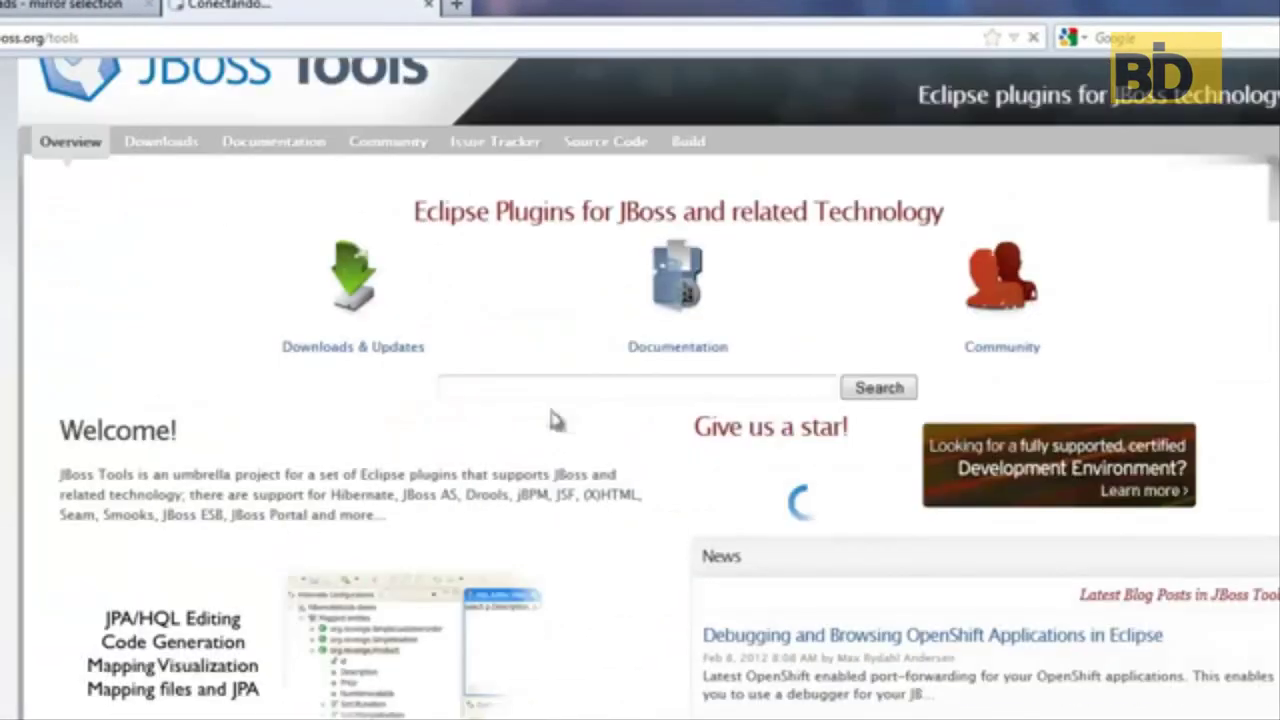
pyautogui.click(300, 356)
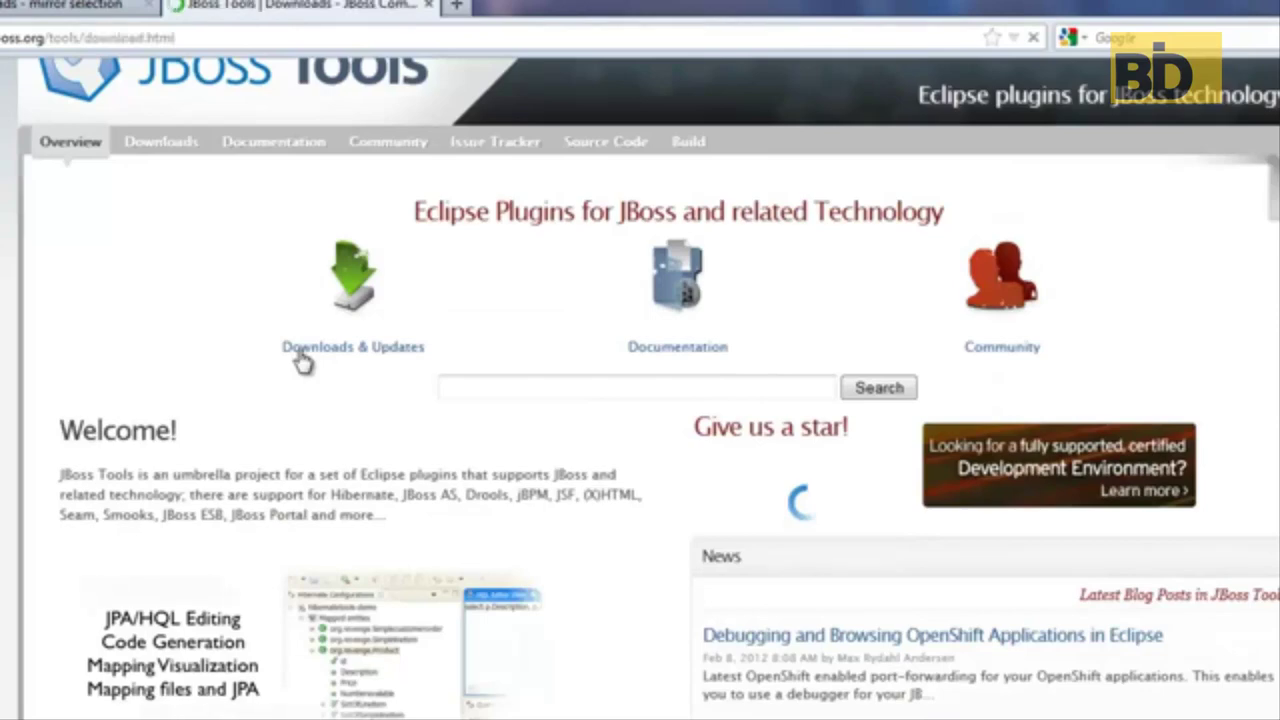
# Step: Open the "all" folder of the JBoss Tools Core 3.3 nightly build for Eclipse 3.7.1 from the page's Downloads section
pyautogui.scroll(-5, 343, 502)
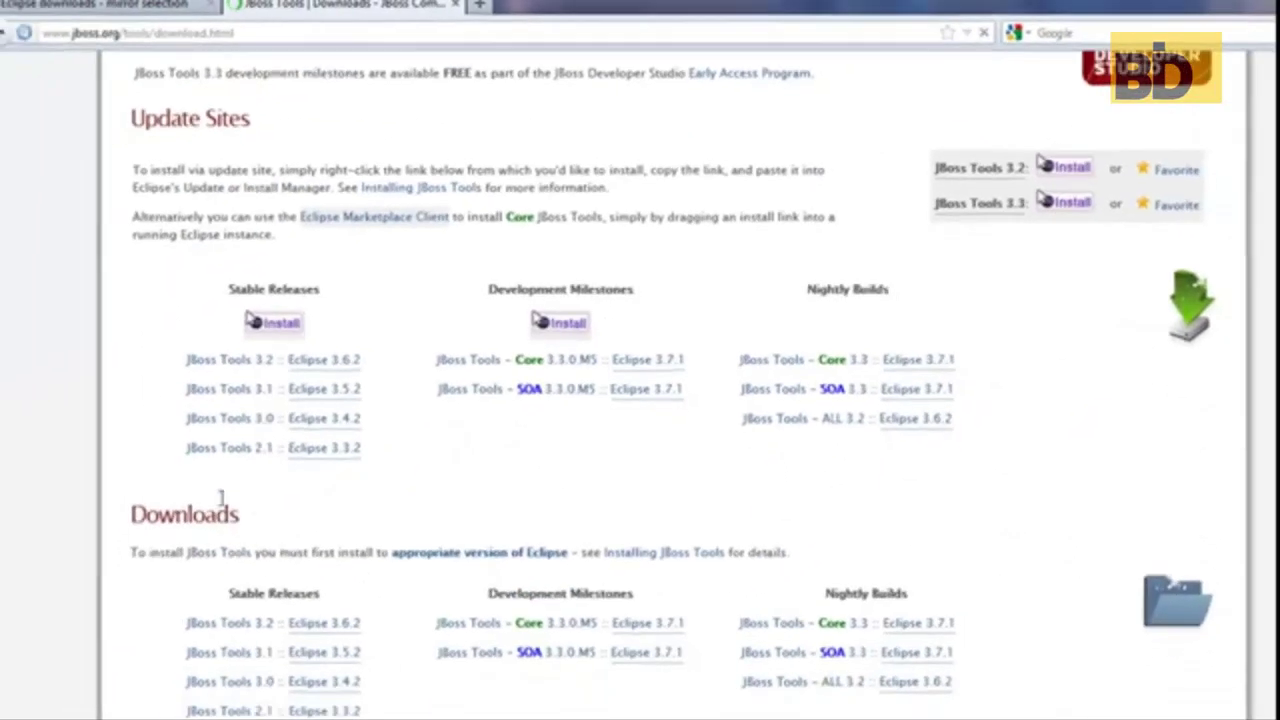
pyautogui.moveTo(145, 502); pyautogui.dragTo(248, 508)
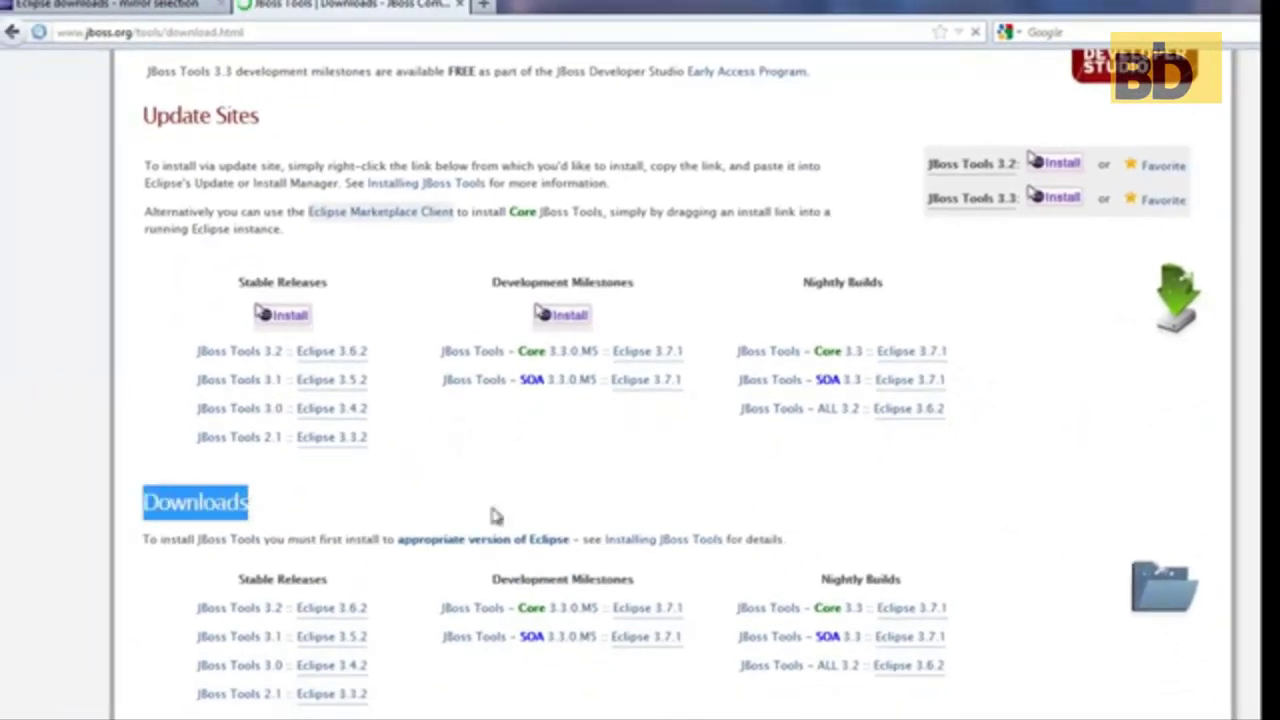
pyautogui.scroll(-3, 614, 523)
pyautogui.moveTo(492, 371); pyautogui.dragTo(634, 372)
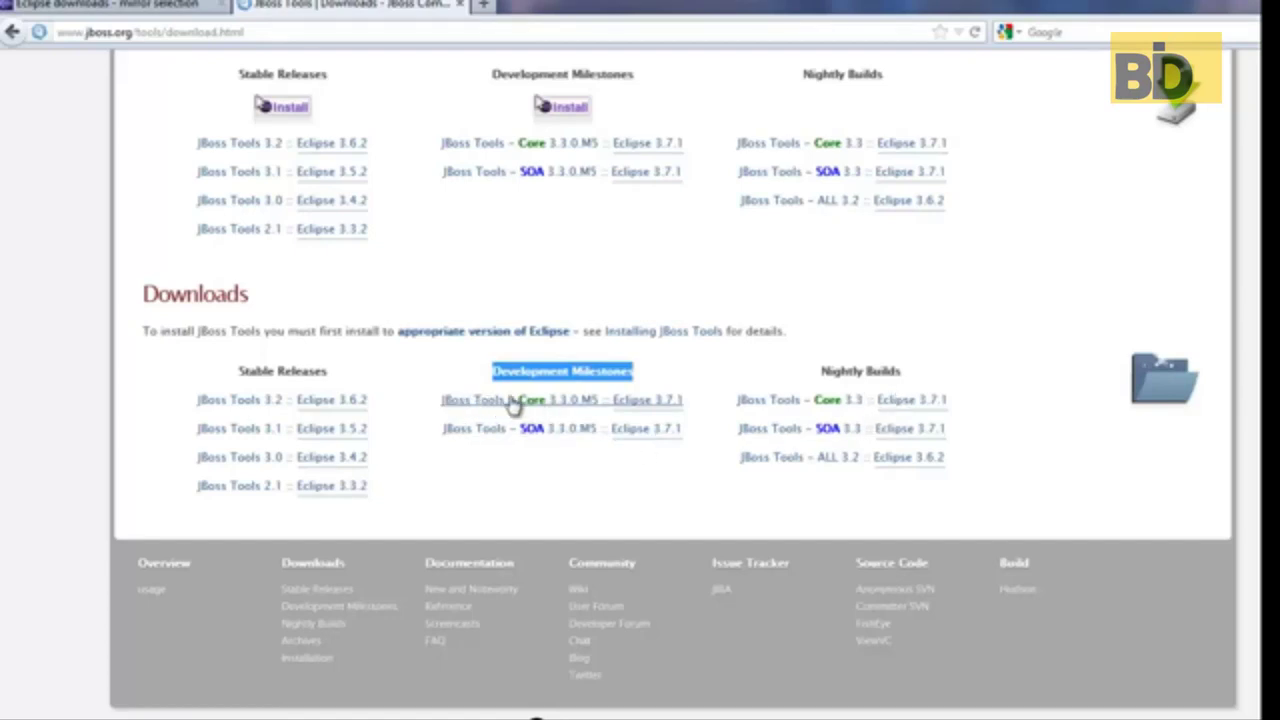
pyautogui.click(886, 405)
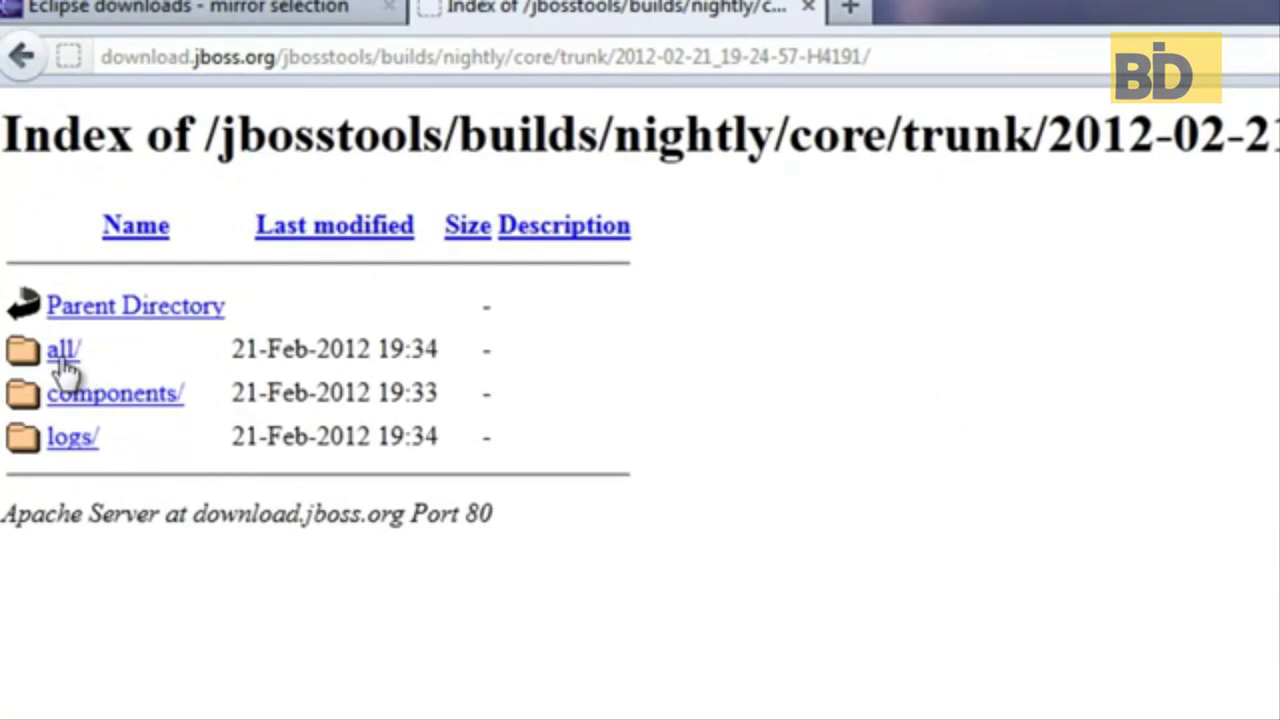
pyautogui.click(62, 362)
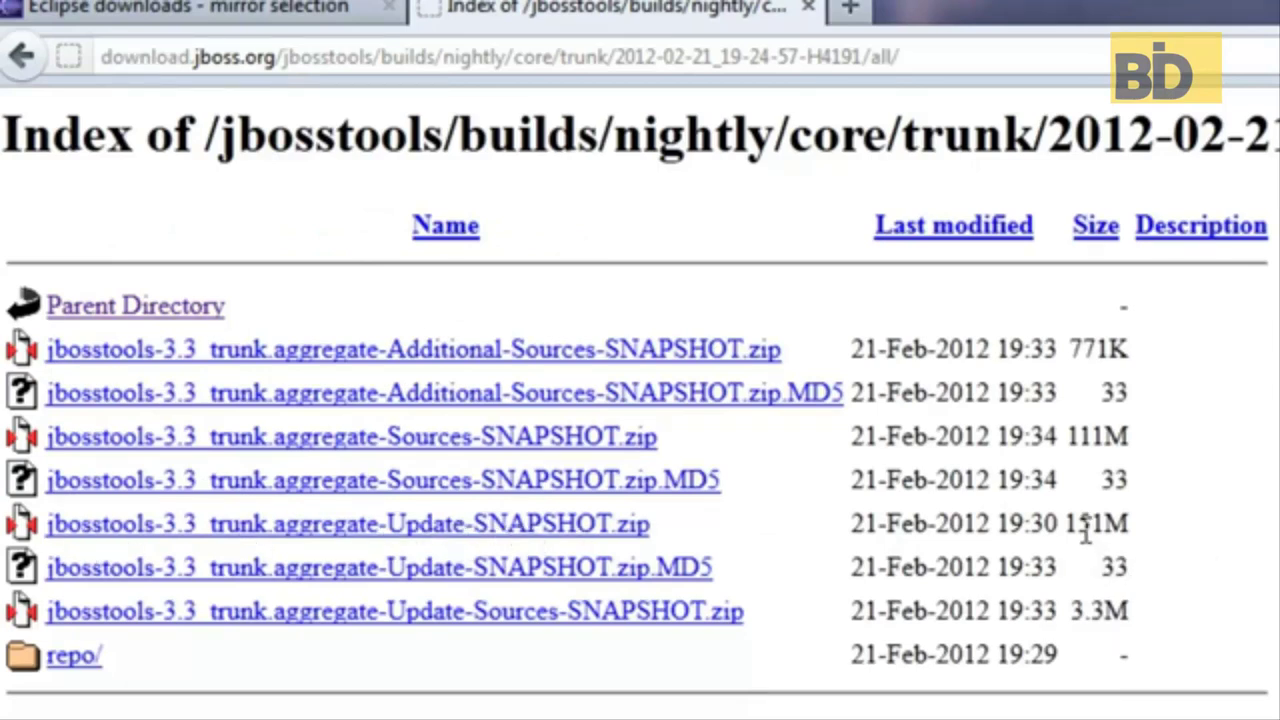
# Step: Request jbosstools-3.3_trunk.aggregate-Update-SNAPSHOT.zip and cancel saving it
pyautogui.click(595, 528)
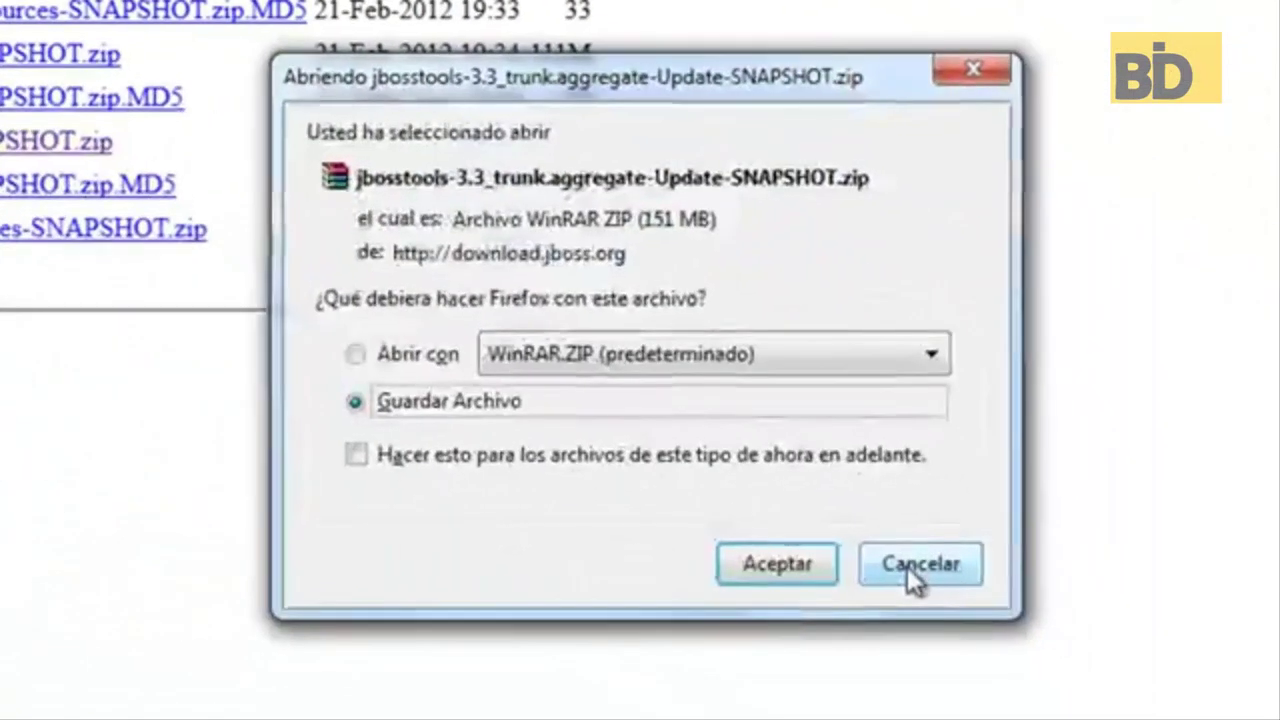
pyautogui.click(910, 568)
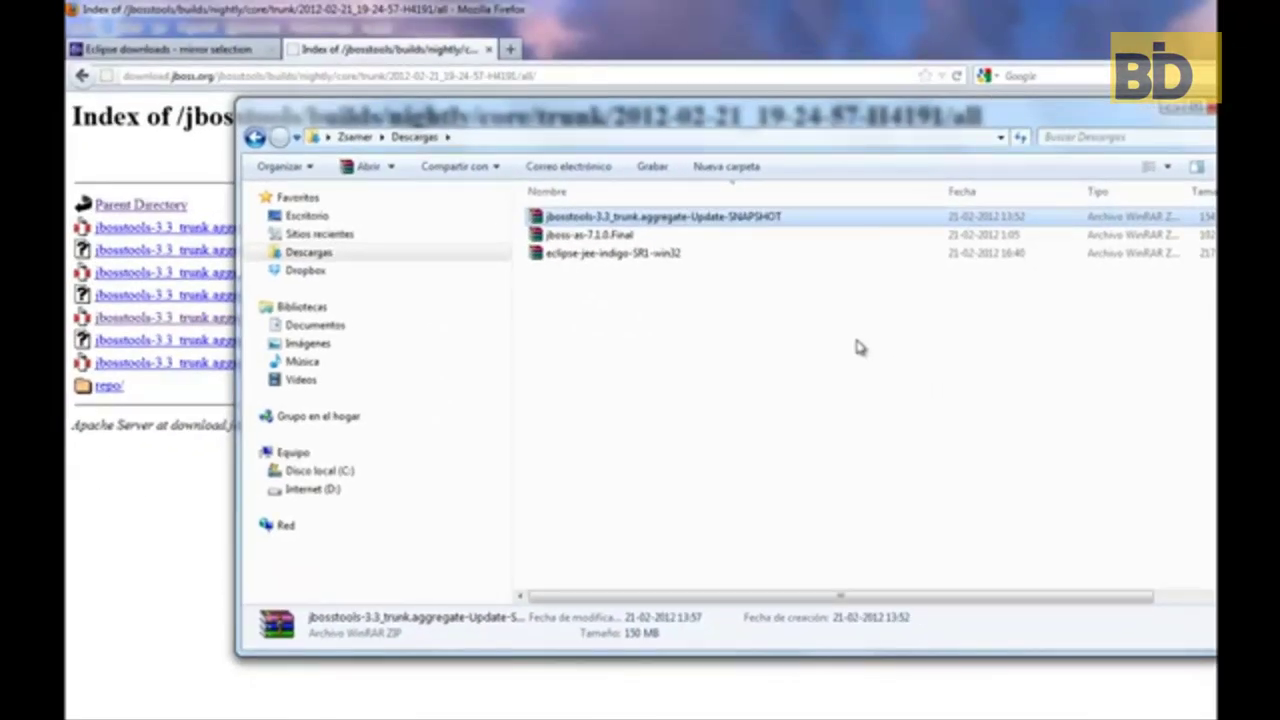
# Step: Copy the Eclipse, JBoss AS and JBoss Tools archives from Descargas into the folder C:\Sun
pyautogui.moveTo(858, 347); pyautogui.dragTo(569, 216)
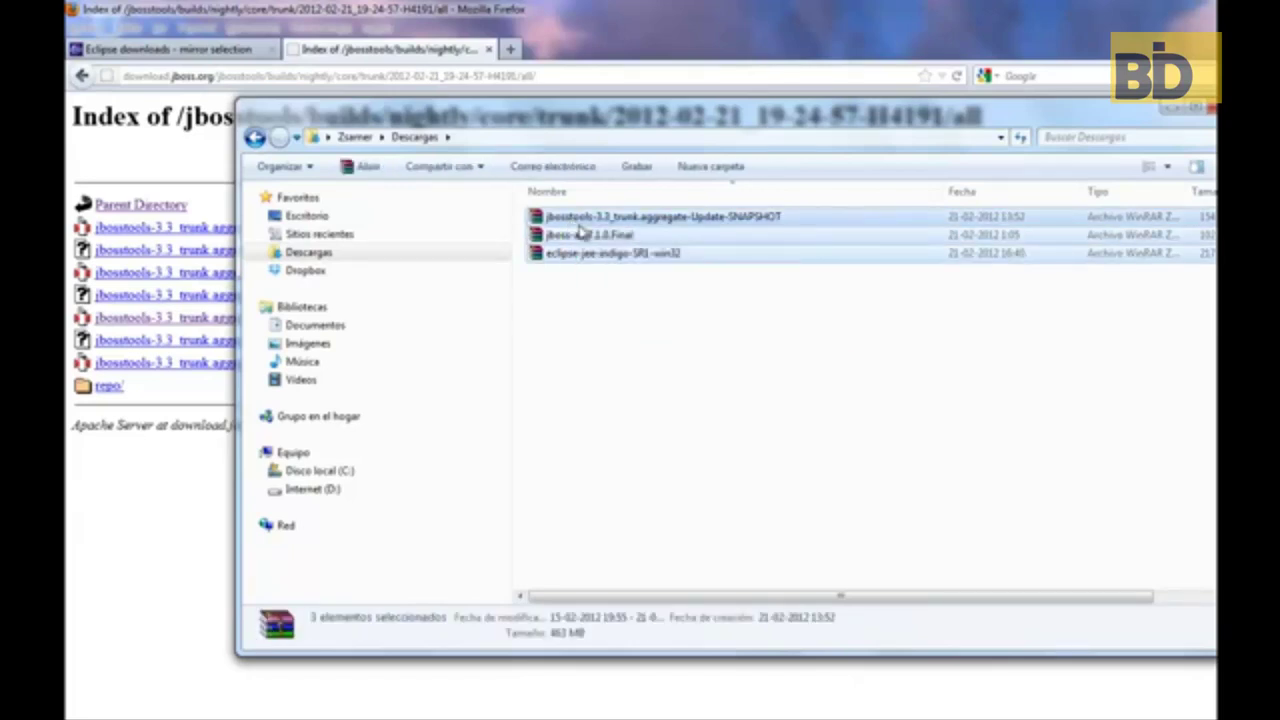
pyautogui.rightClick(569, 216)
pyautogui.click(642, 563)
pyautogui.click(262, 471)
pyautogui.click(301, 483)
pyautogui.click(516, 428)
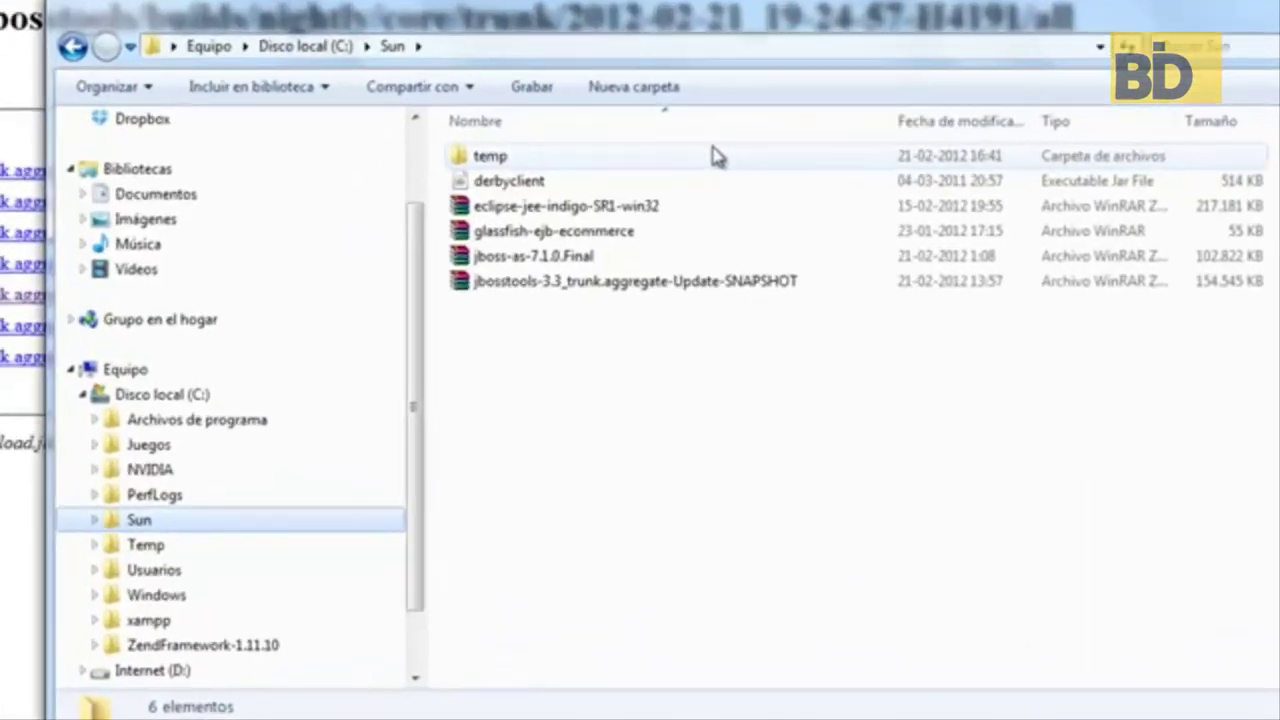
# Step: Extract the eclipse-jee-indigo-SR1-win32 archive directly into C:\Sun and launch the eclipse application from the extracted eclipse folder
pyautogui.rightClick(562, 200)
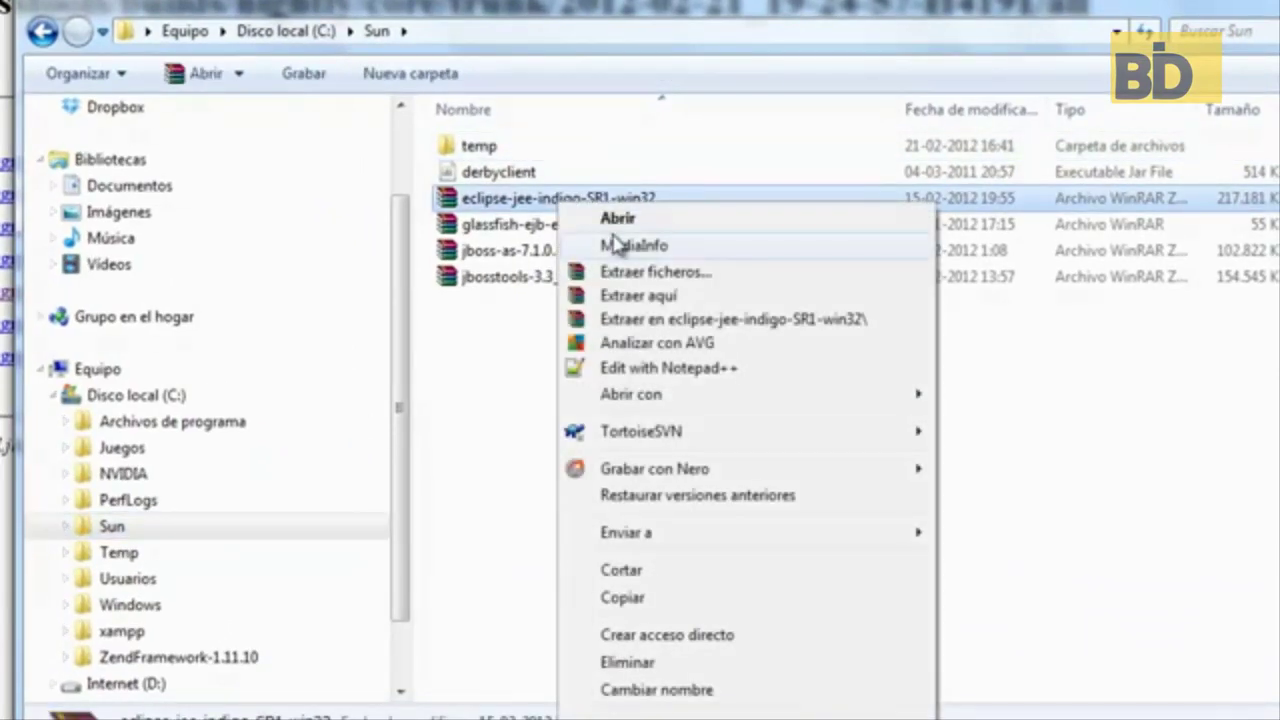
pyautogui.click(658, 300)
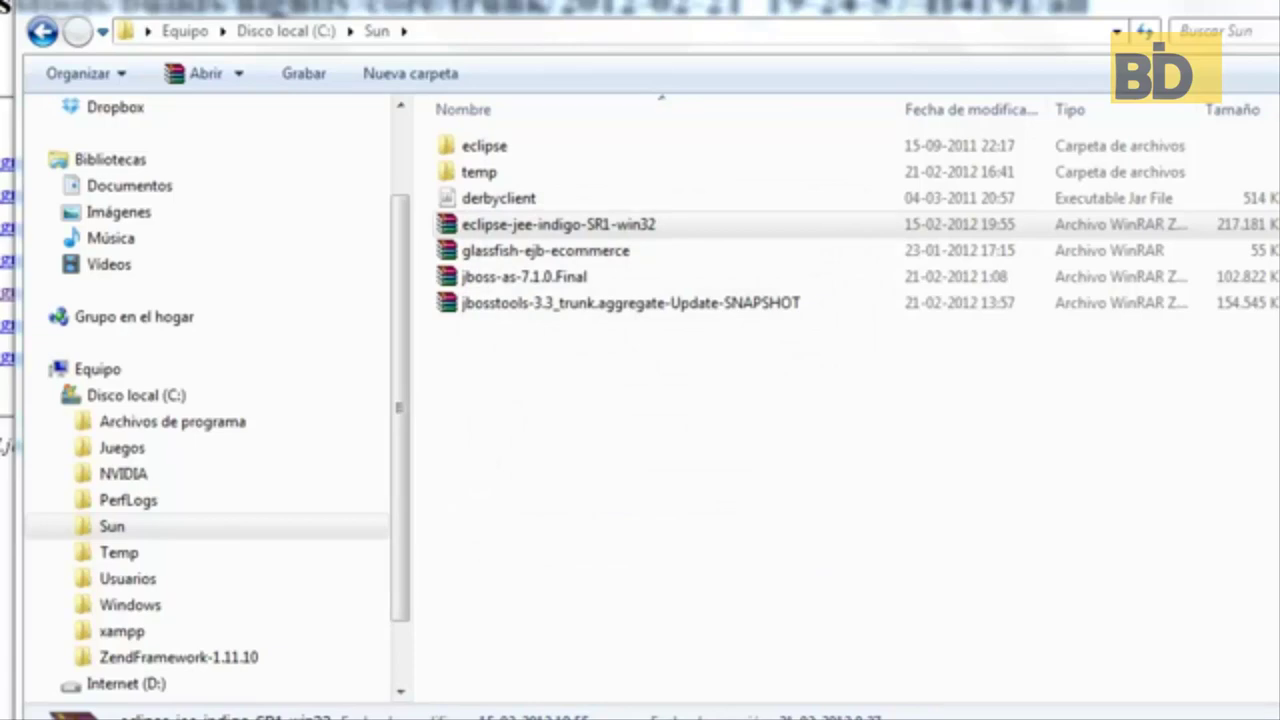
pyautogui.doubleClick(490, 148)
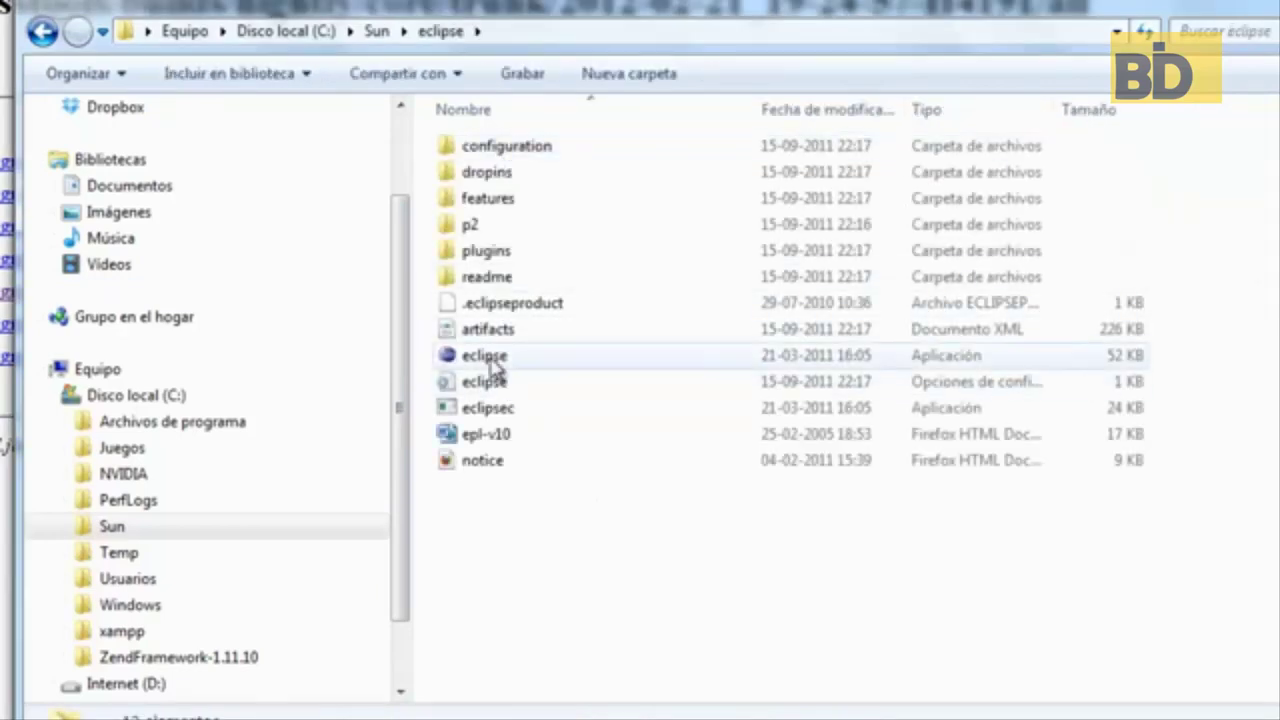
pyautogui.doubleClick(490, 356)
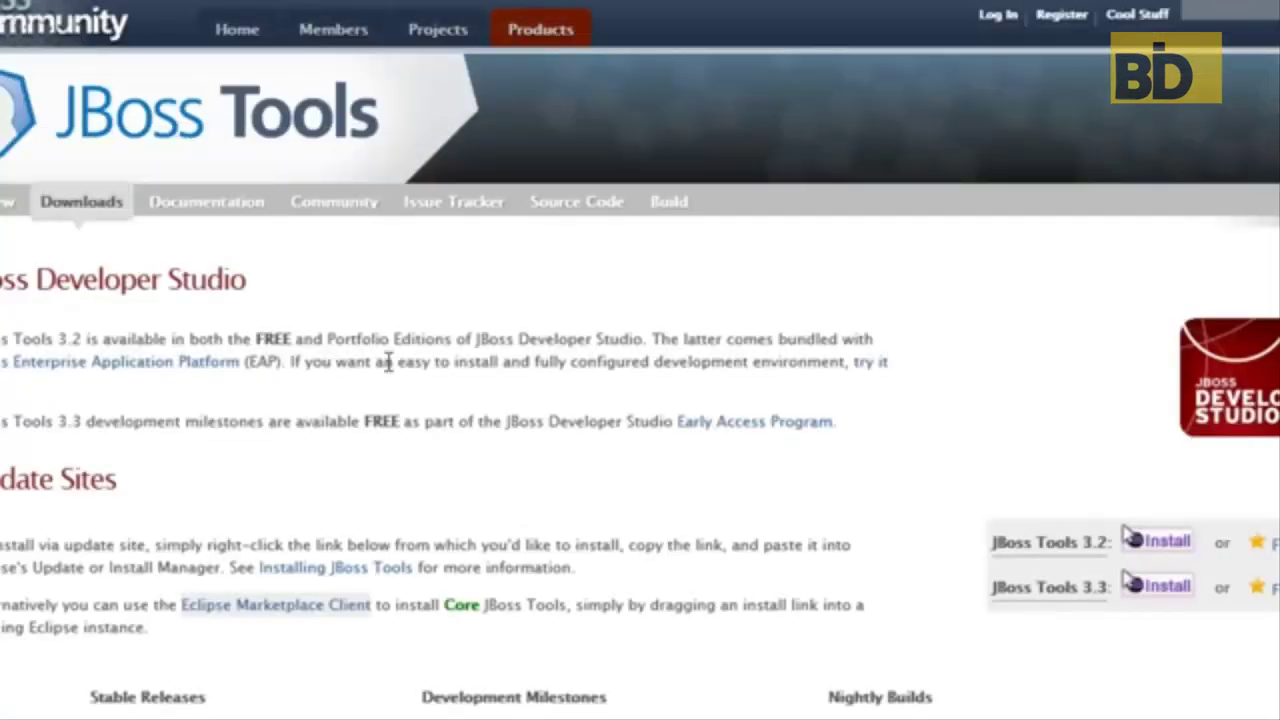
# Step: Set the Eclipse workspace to C:\Sun\workspace and open it
pyautogui.scroll(-3, 388, 361)
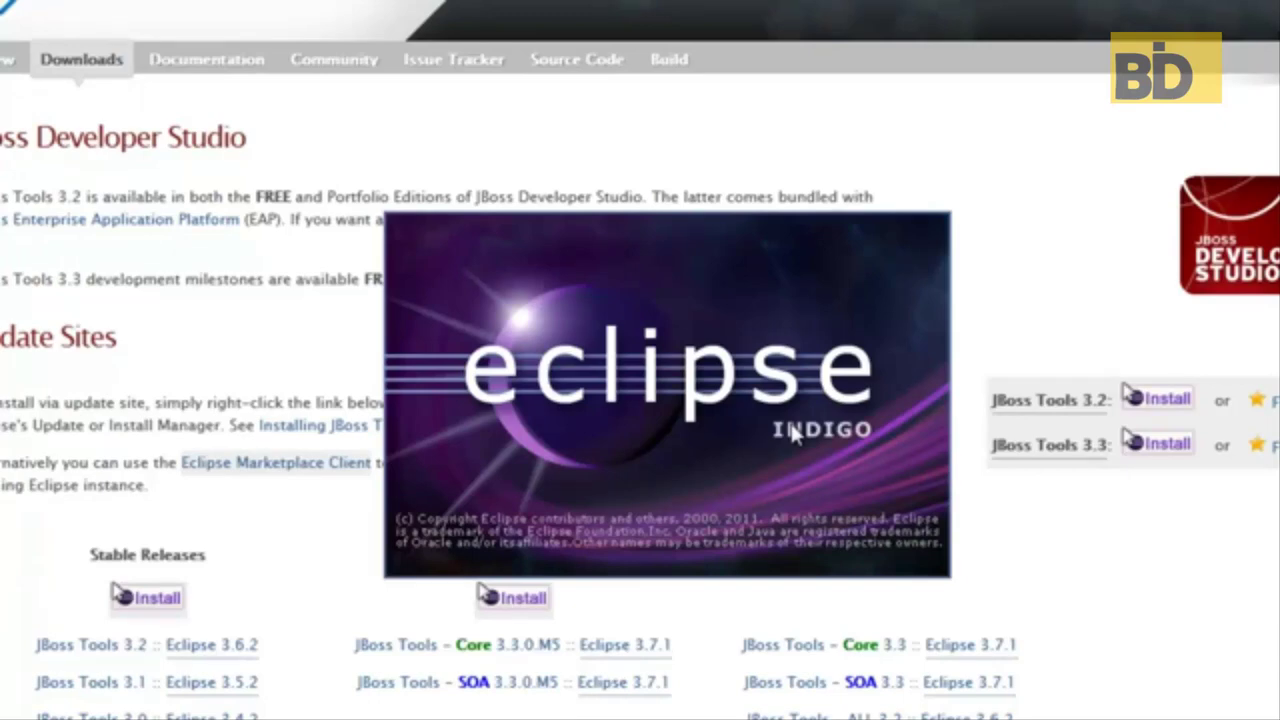
pyautogui.scroll(-12, 792, 432)
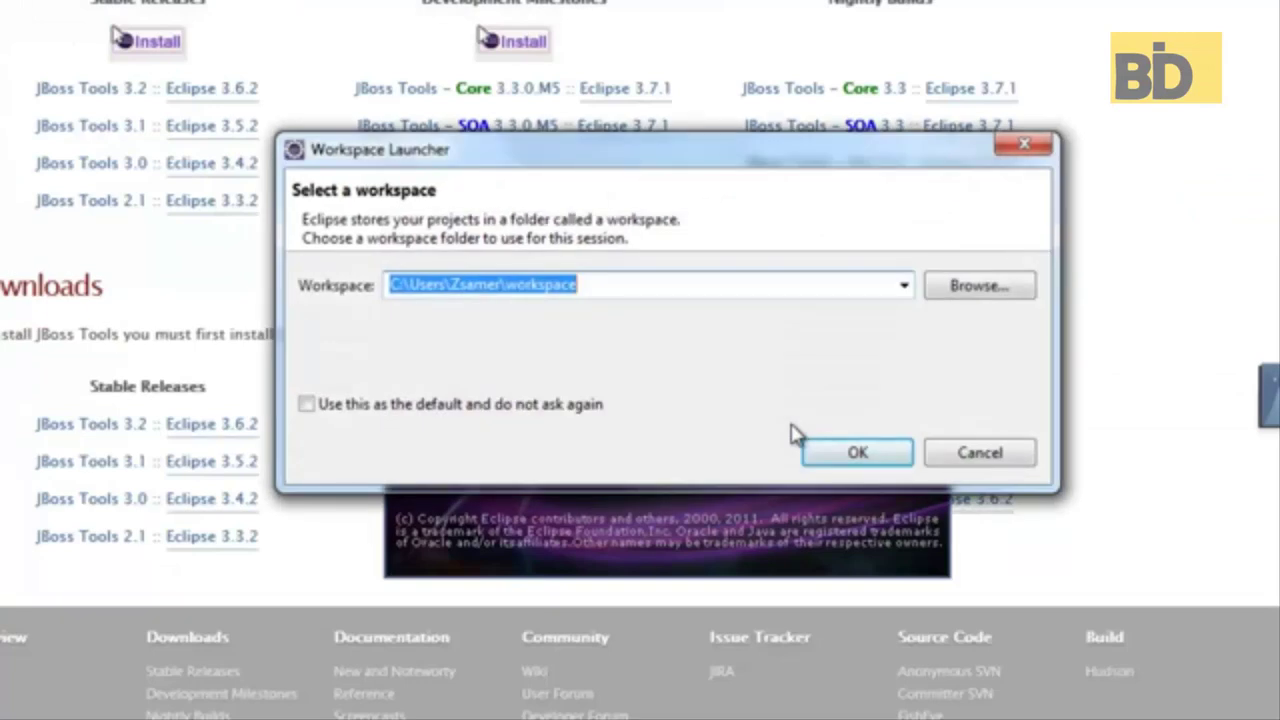
pyautogui.moveTo(497, 285); pyautogui.dragTo(414, 284)
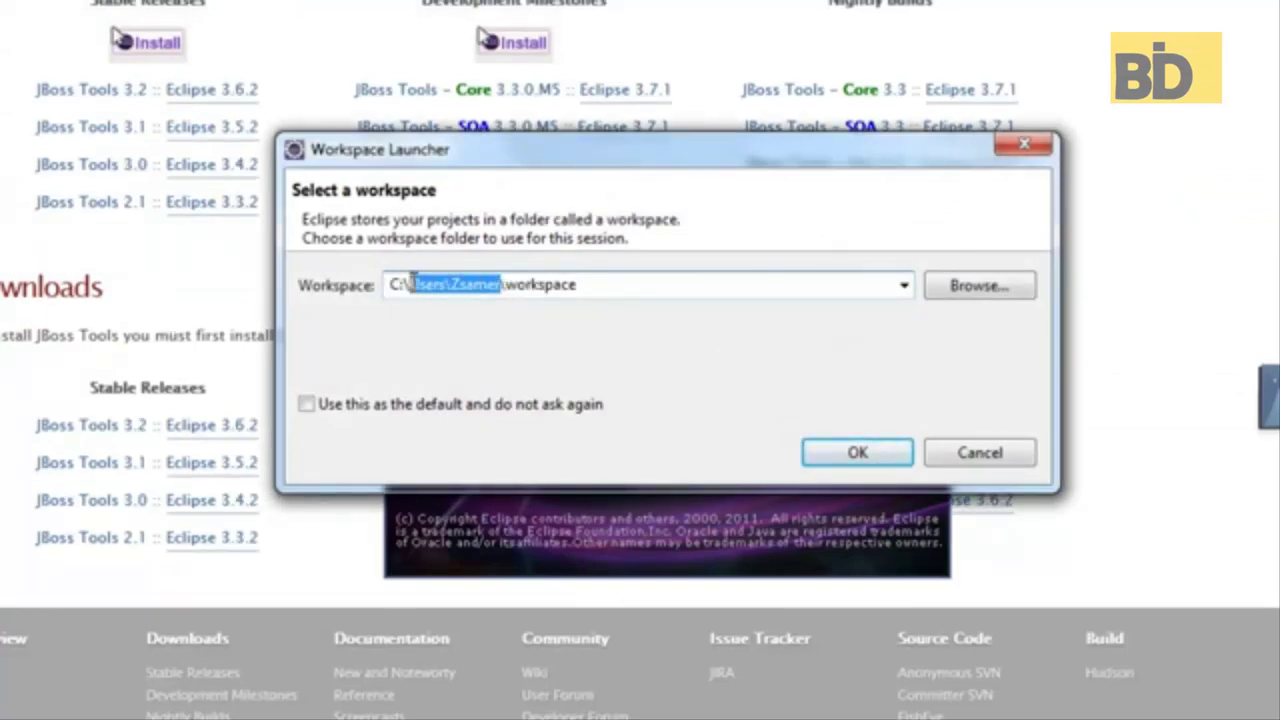
pyautogui.press('BackSpace')
pyautogui.write('Sum')
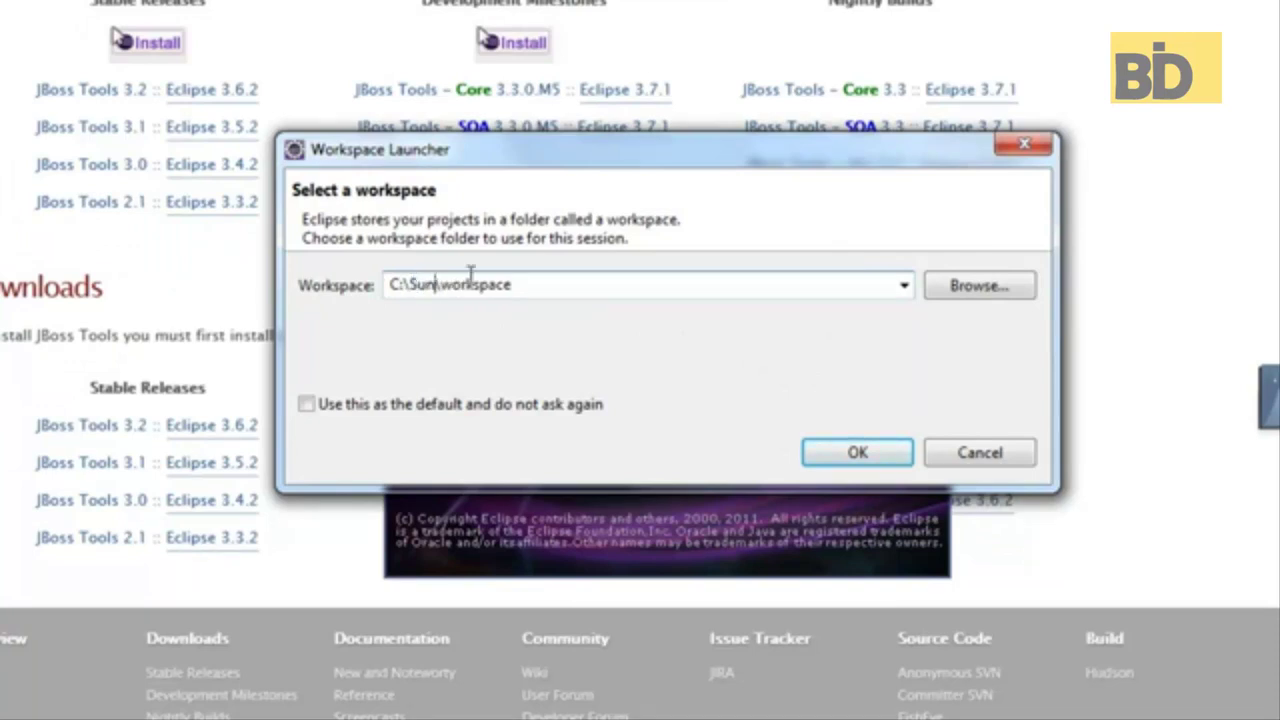
pyautogui.click(822, 458)
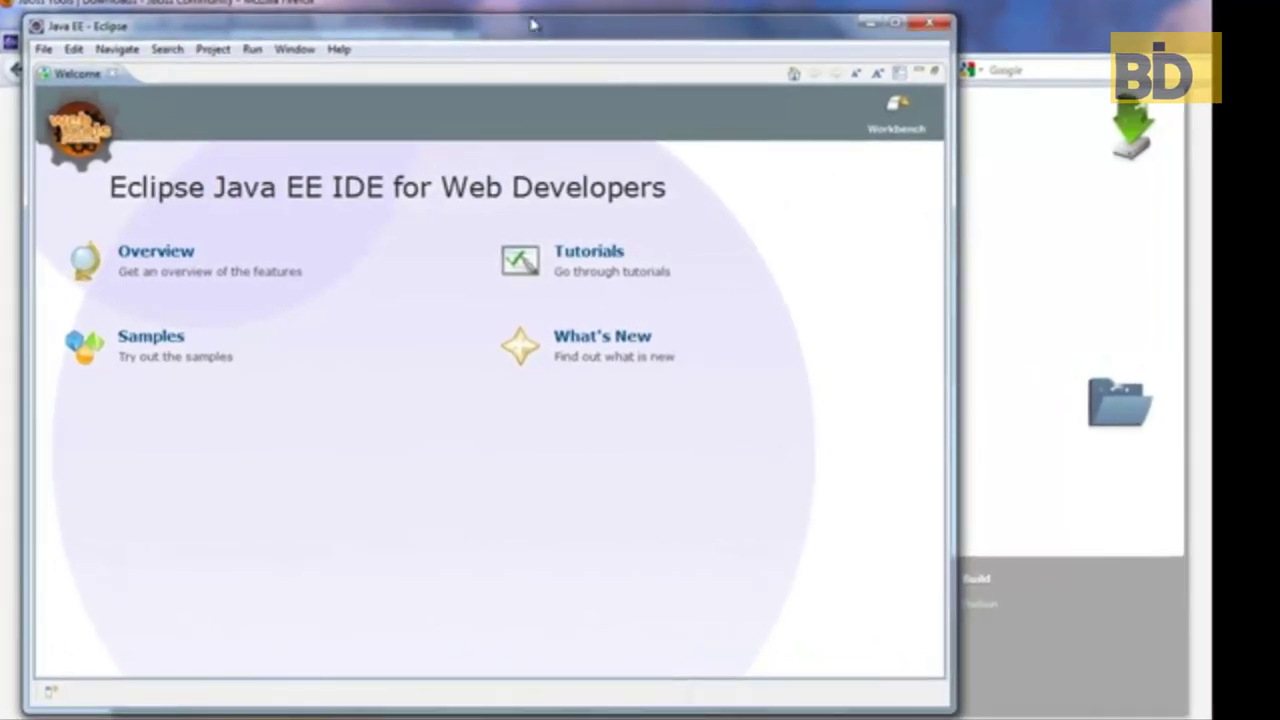
# Step: Open the Install New Software wizard in Eclipse and start adding a repository
pyautogui.moveTo(531, 38); pyautogui.dragTo(772, 70)
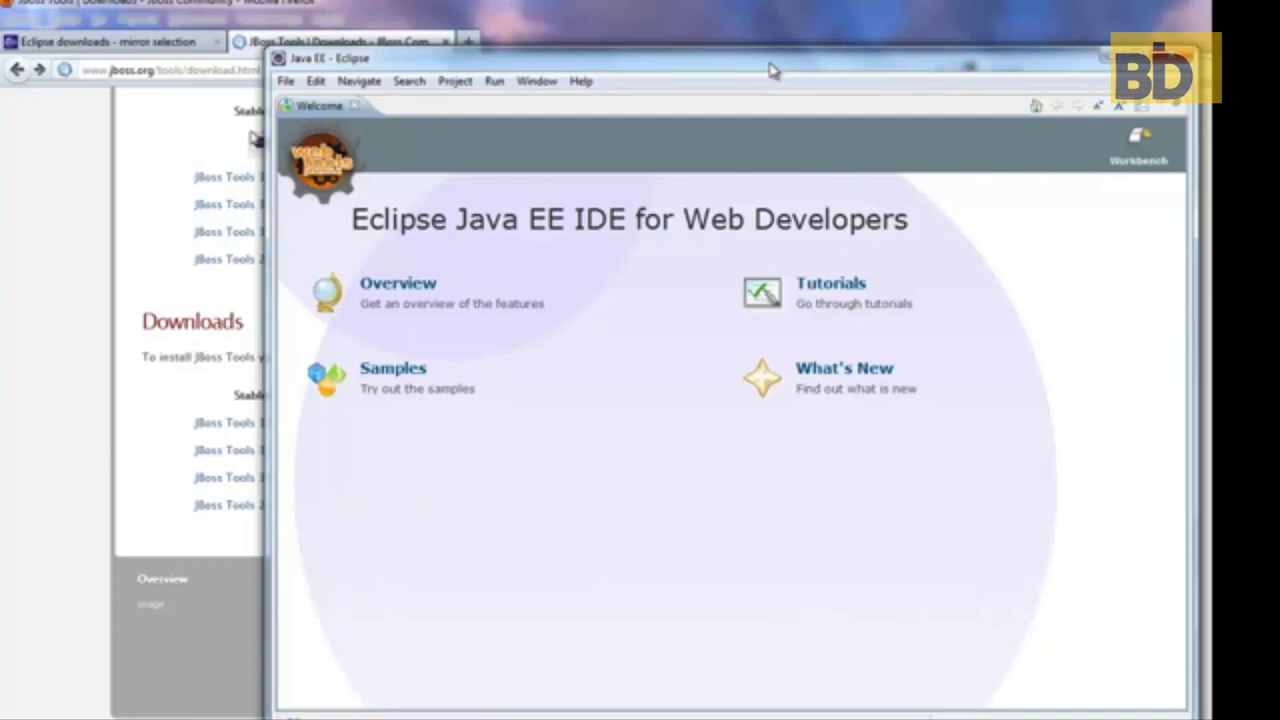
pyautogui.click(581, 82)
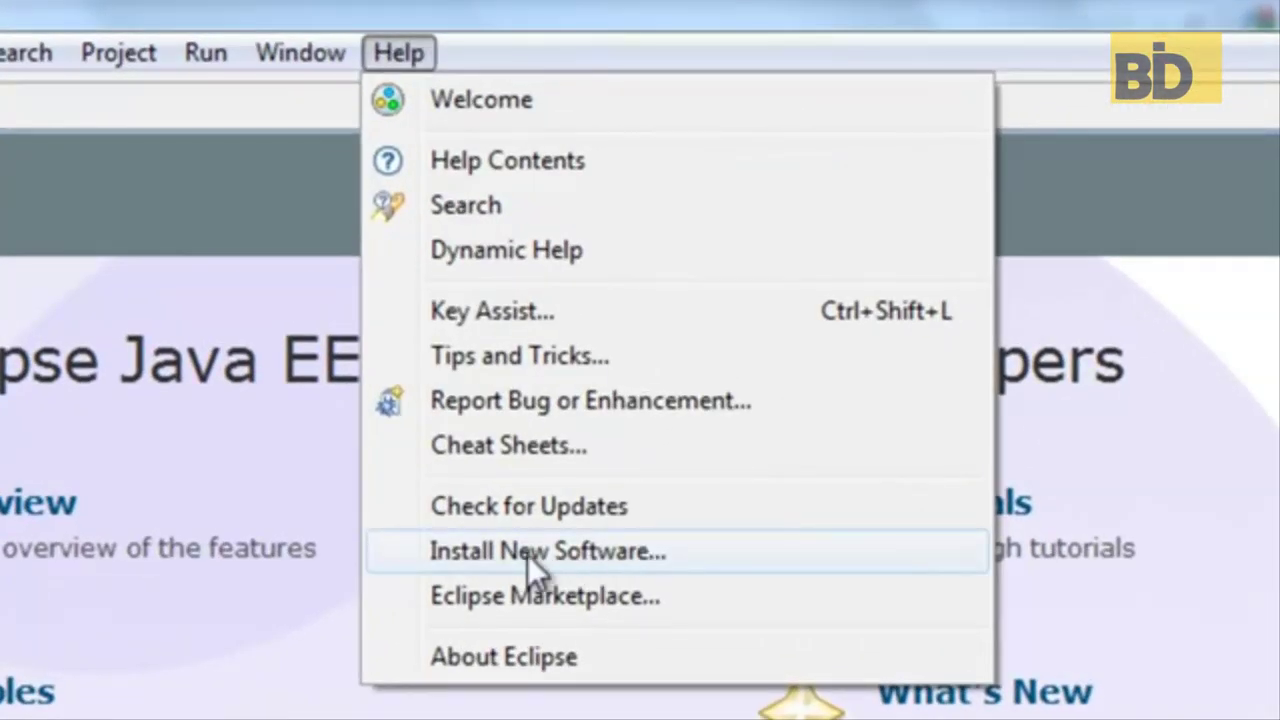
pyautogui.click(527, 554)
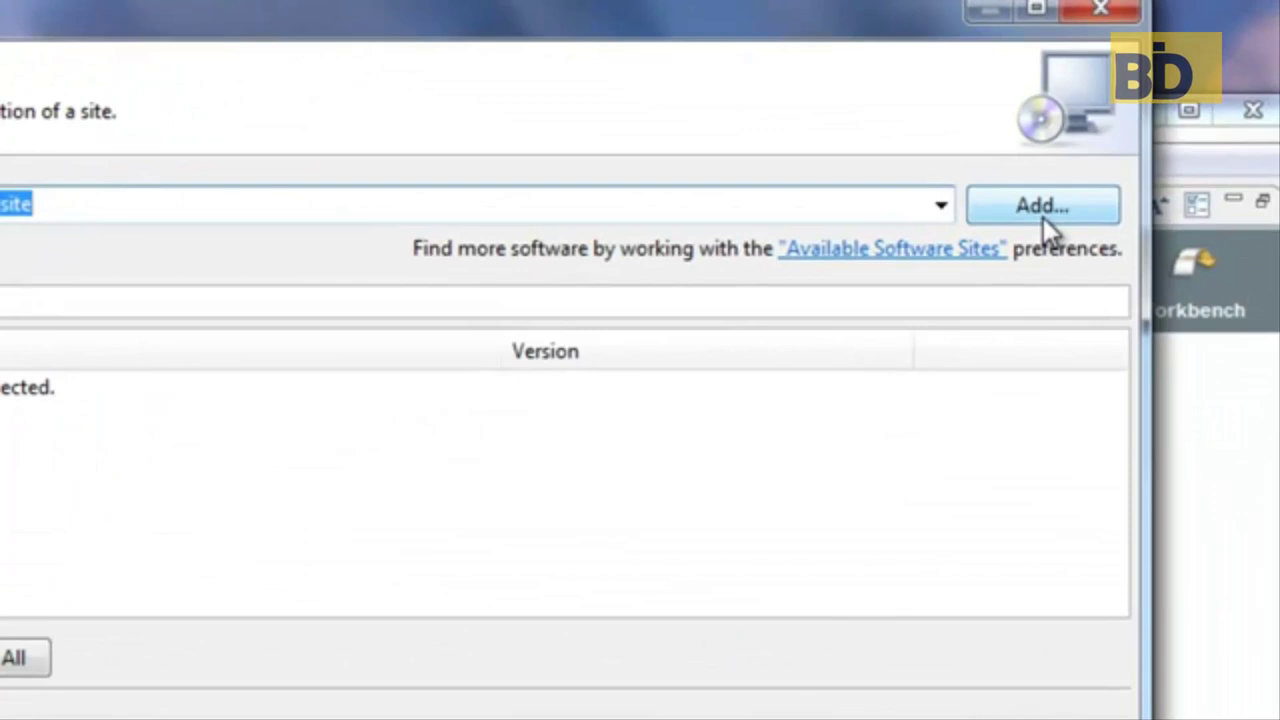
pyautogui.click(1043, 210)
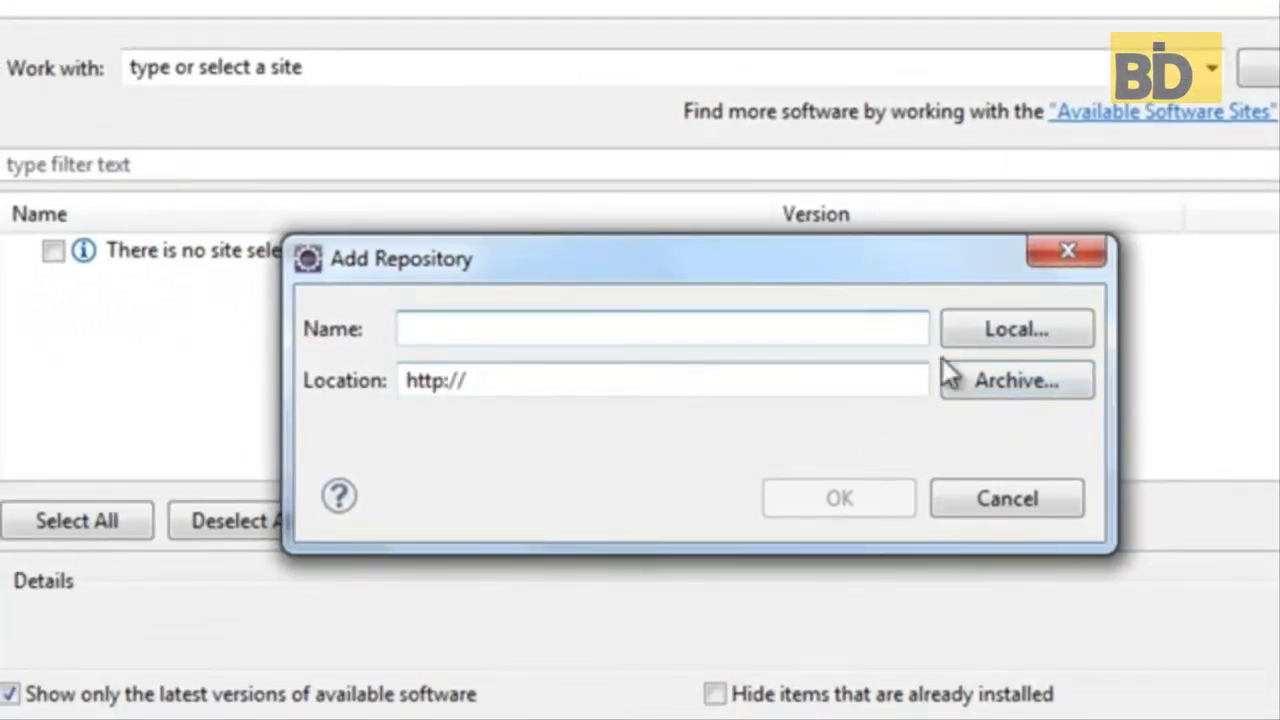
# Step: Add the archive jbosstools-3.3_trunk.aggregate-Update-SNAPSHOT from C:\Sun as the software repository, leaving its name empty
pyautogui.click(1024, 390)
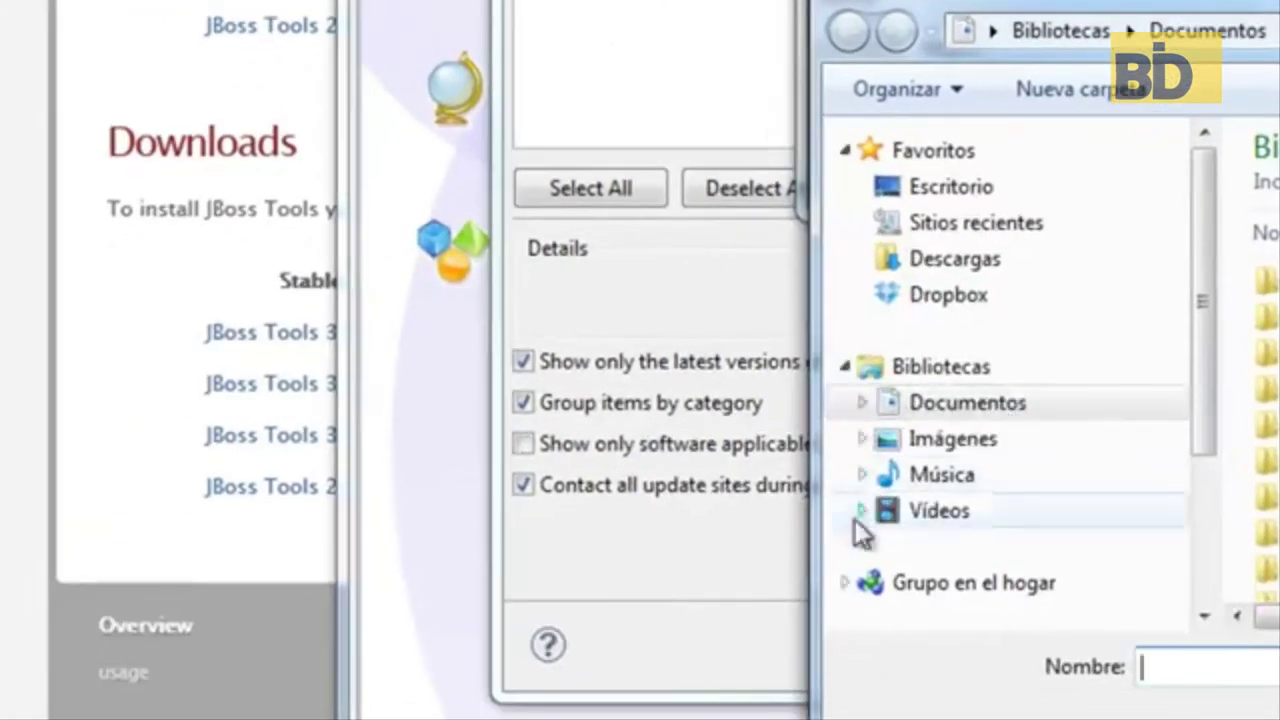
pyautogui.moveTo(1196, 375); pyautogui.dragTo(1210, 485)
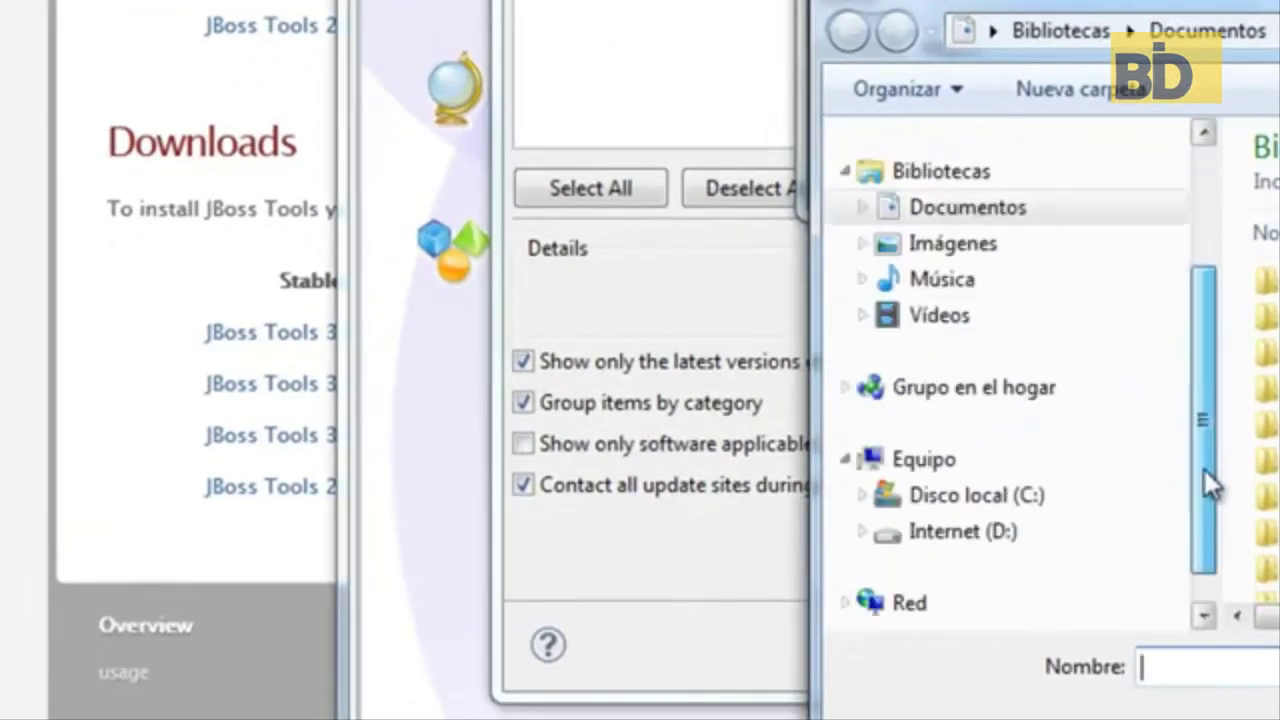
pyautogui.click(862, 533)
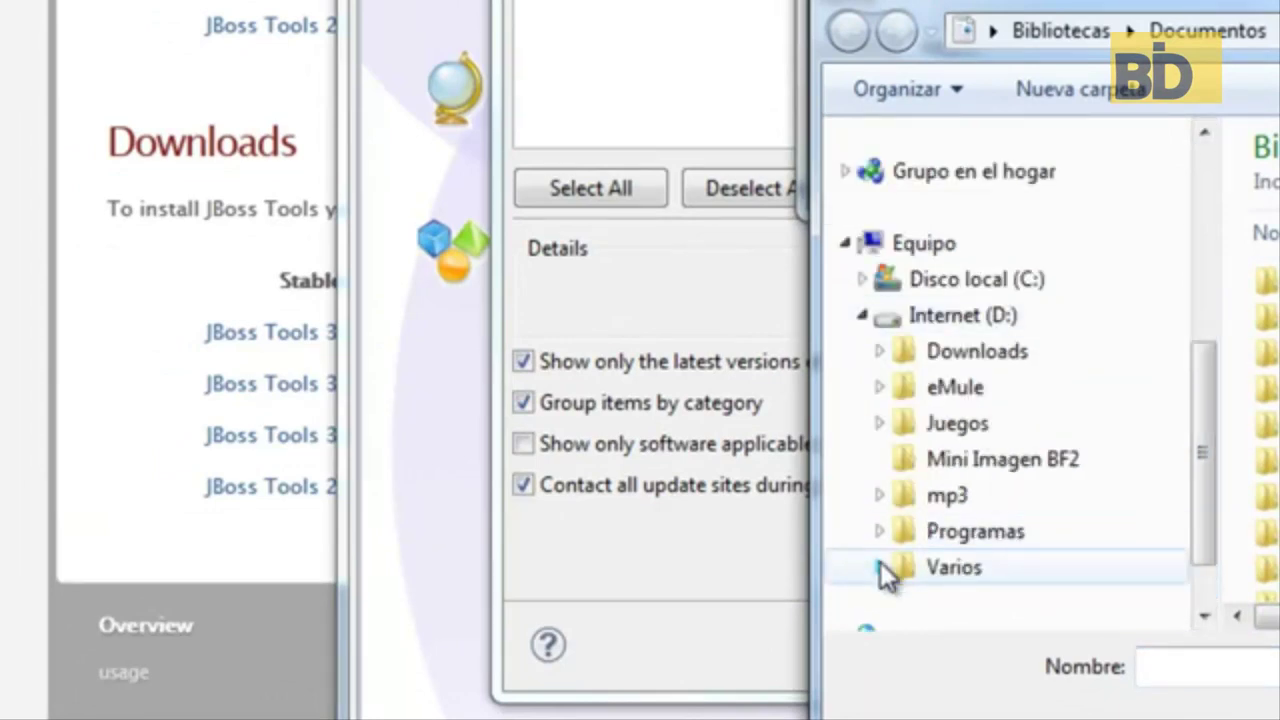
pyautogui.click(861, 317)
pyautogui.click(865, 493)
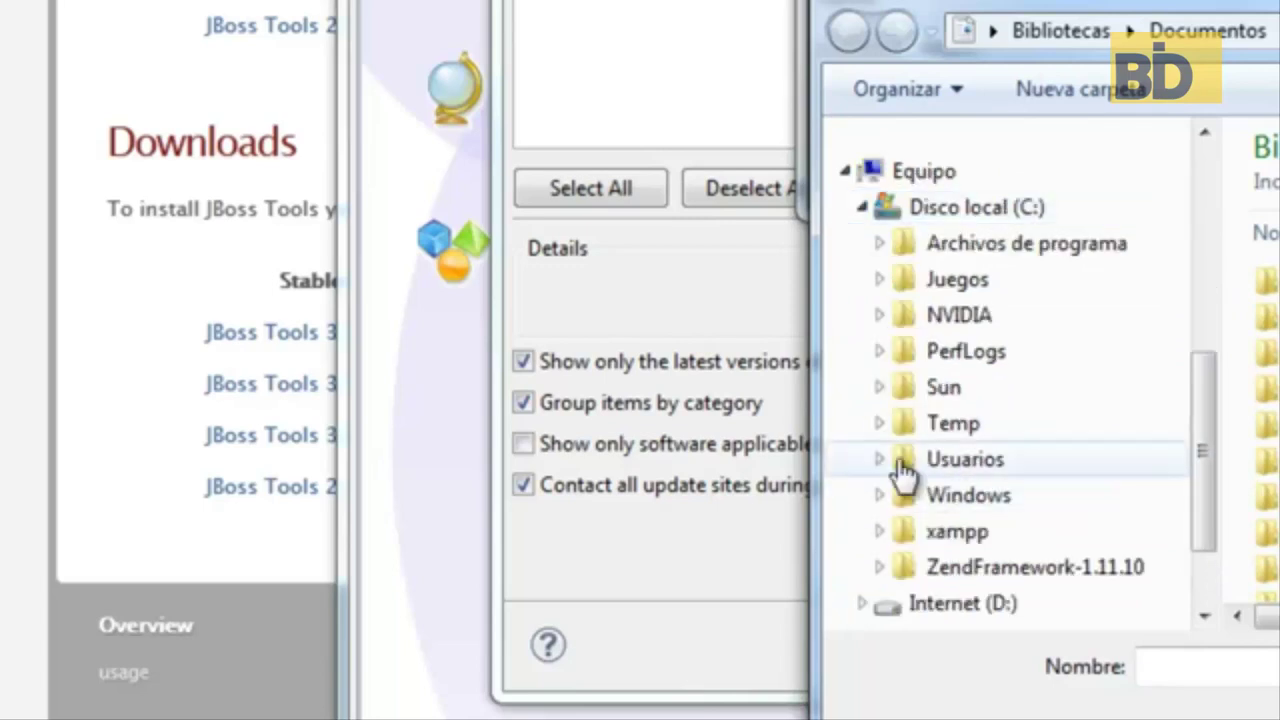
pyautogui.click(878, 387)
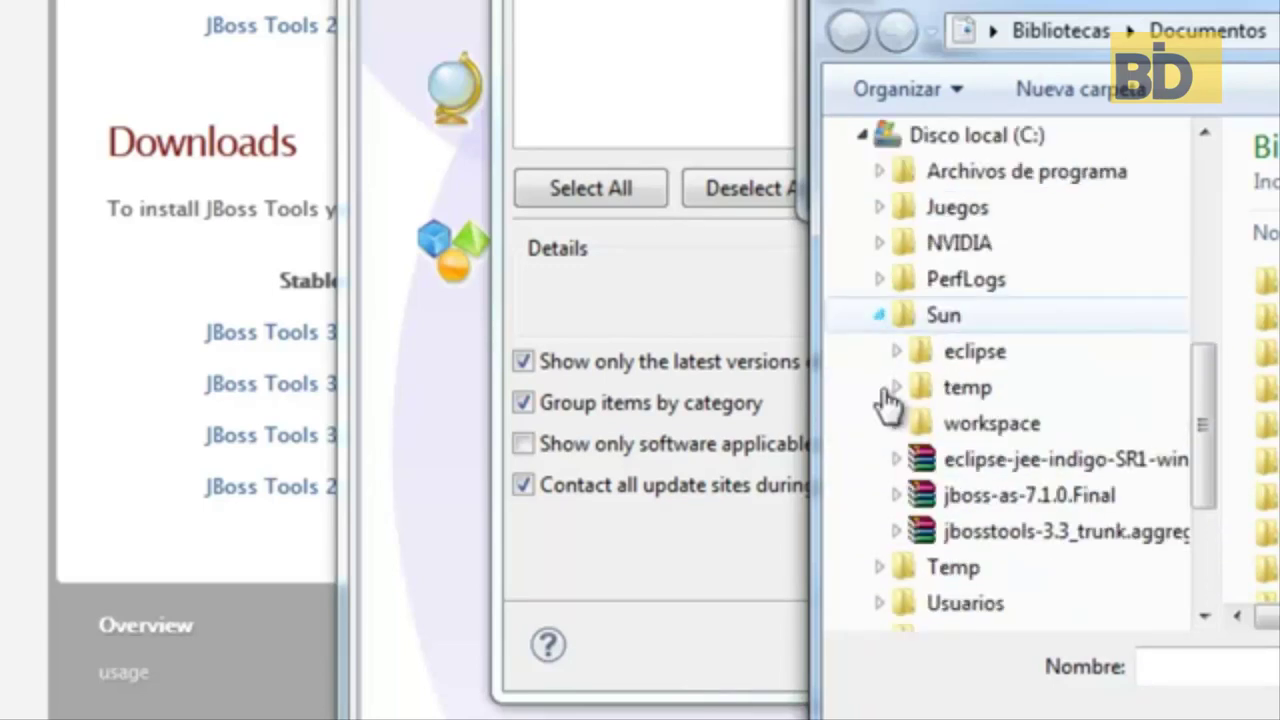
pyautogui.click(1036, 543)
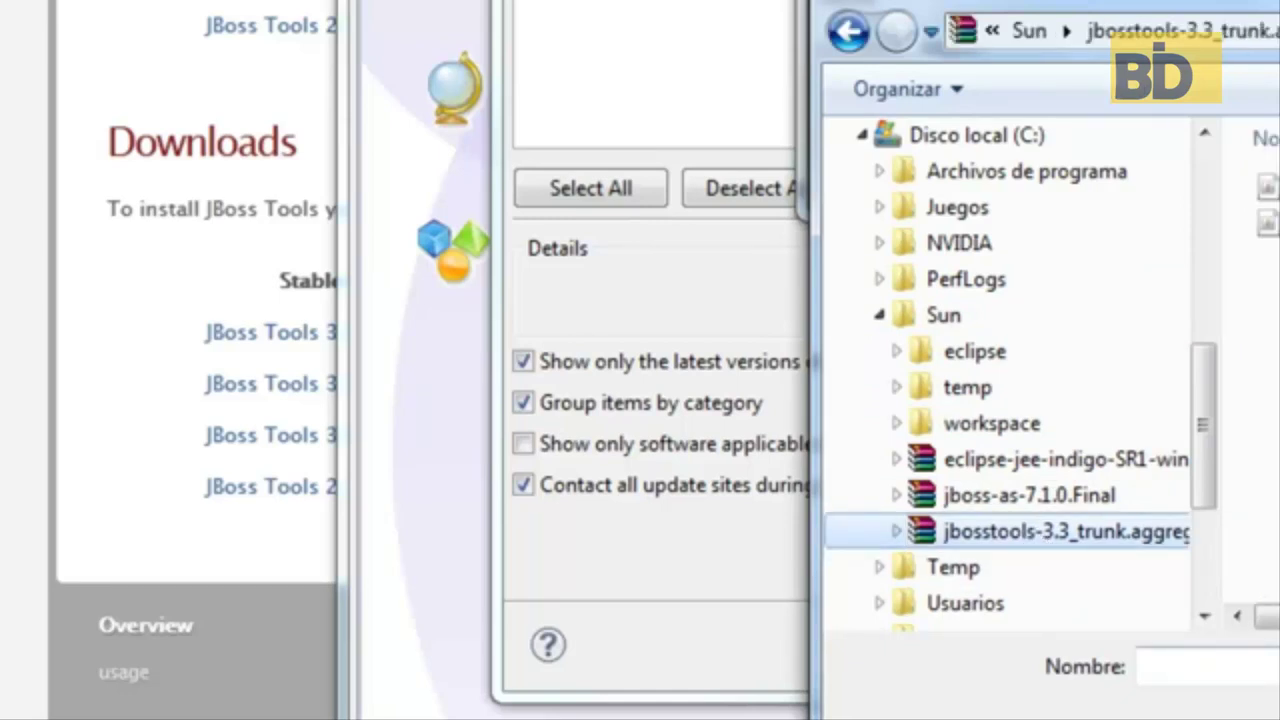
pyautogui.click(1160, 667)
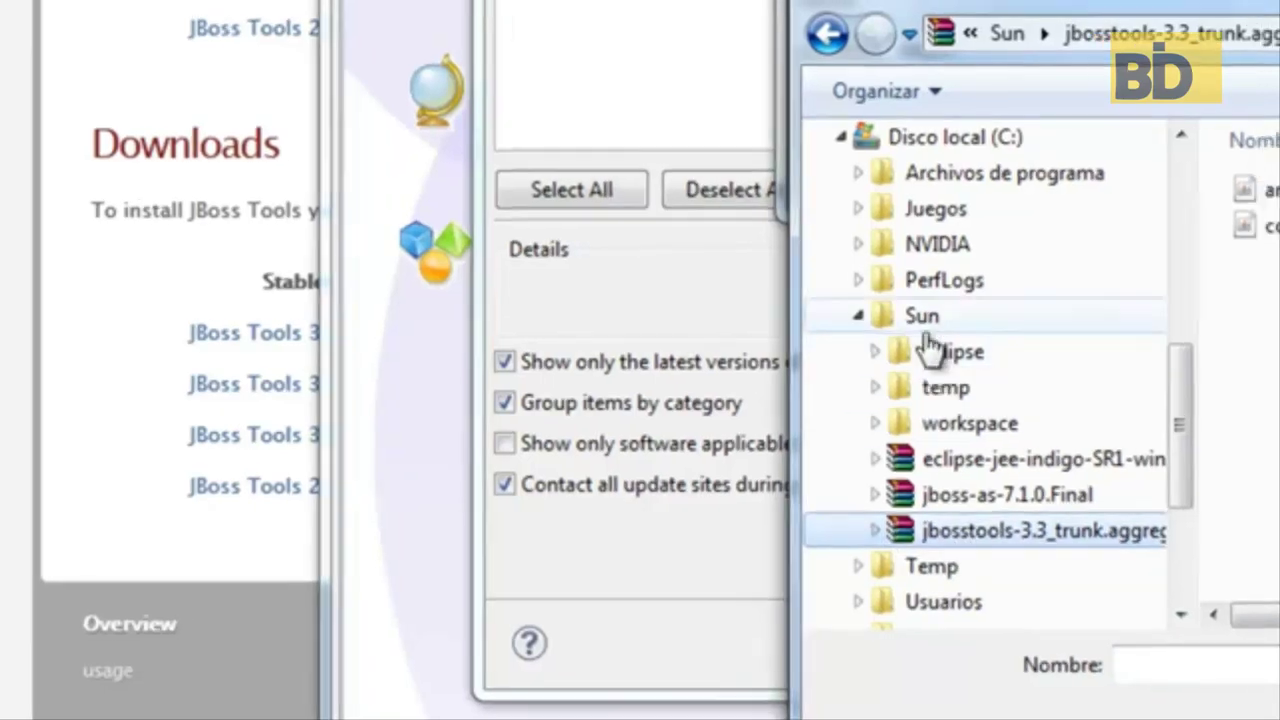
pyautogui.click(1090, 312)
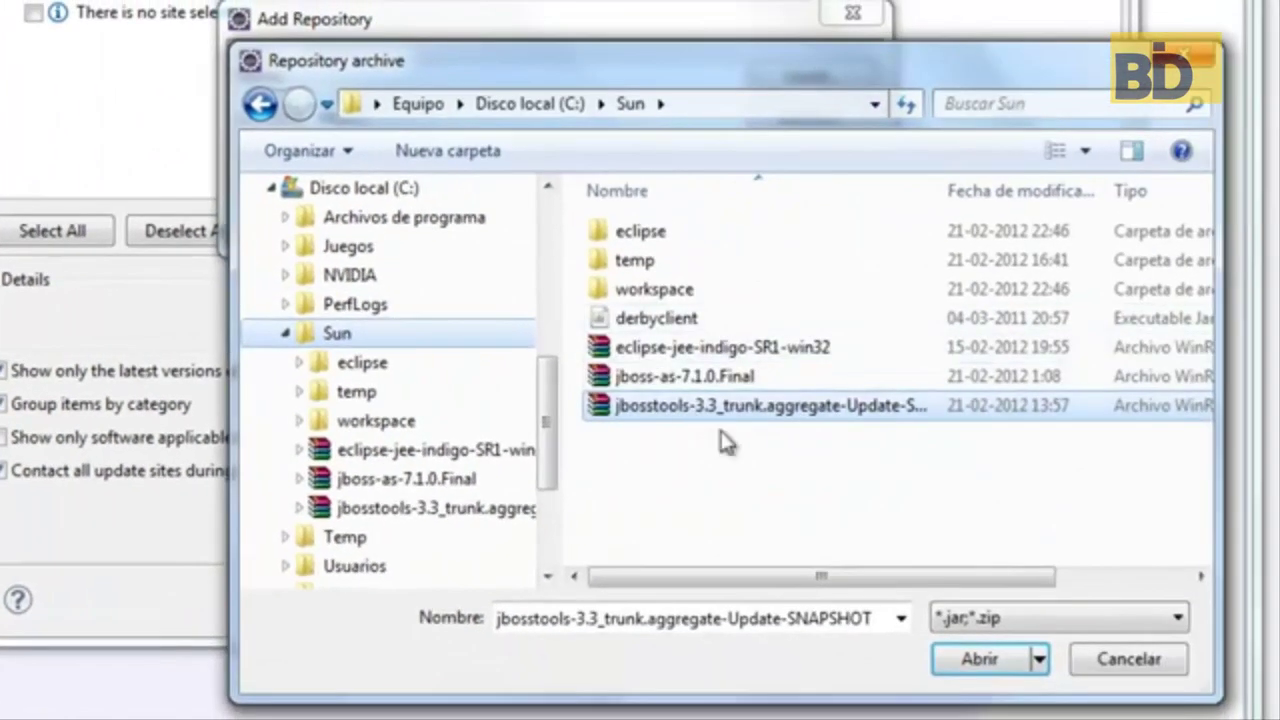
pyautogui.click(990, 660)
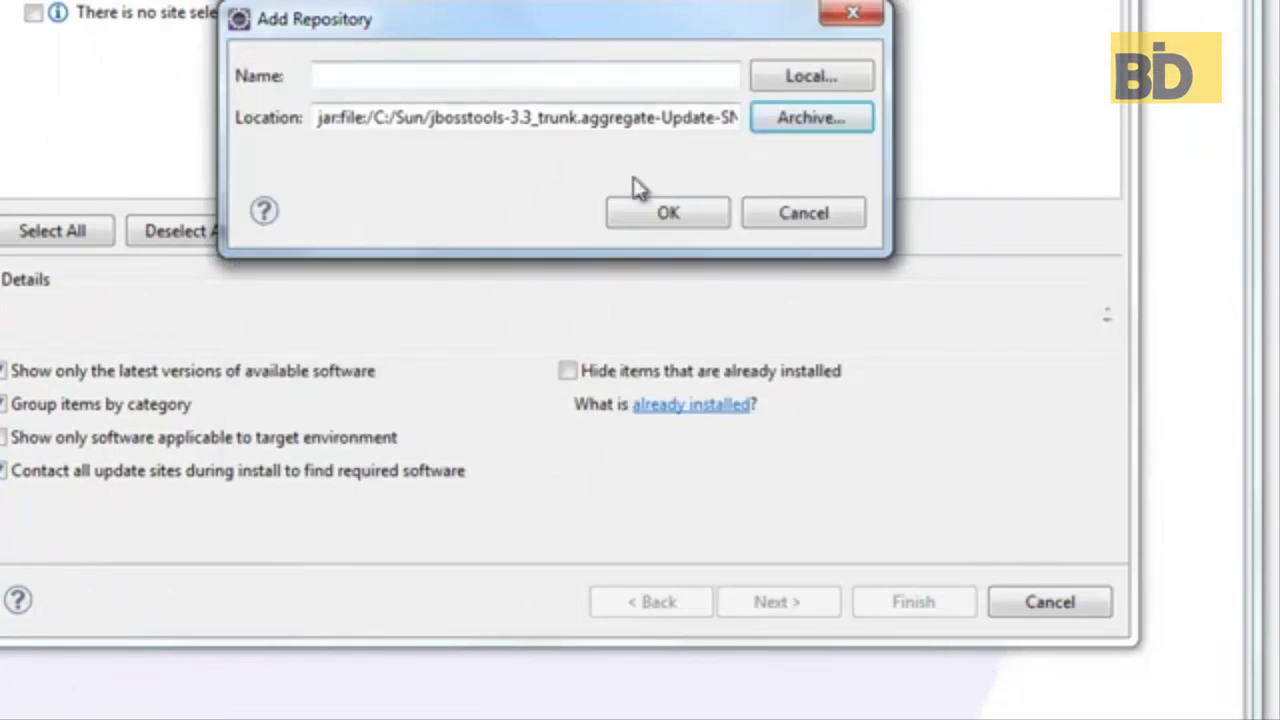
pyautogui.click(668, 213)
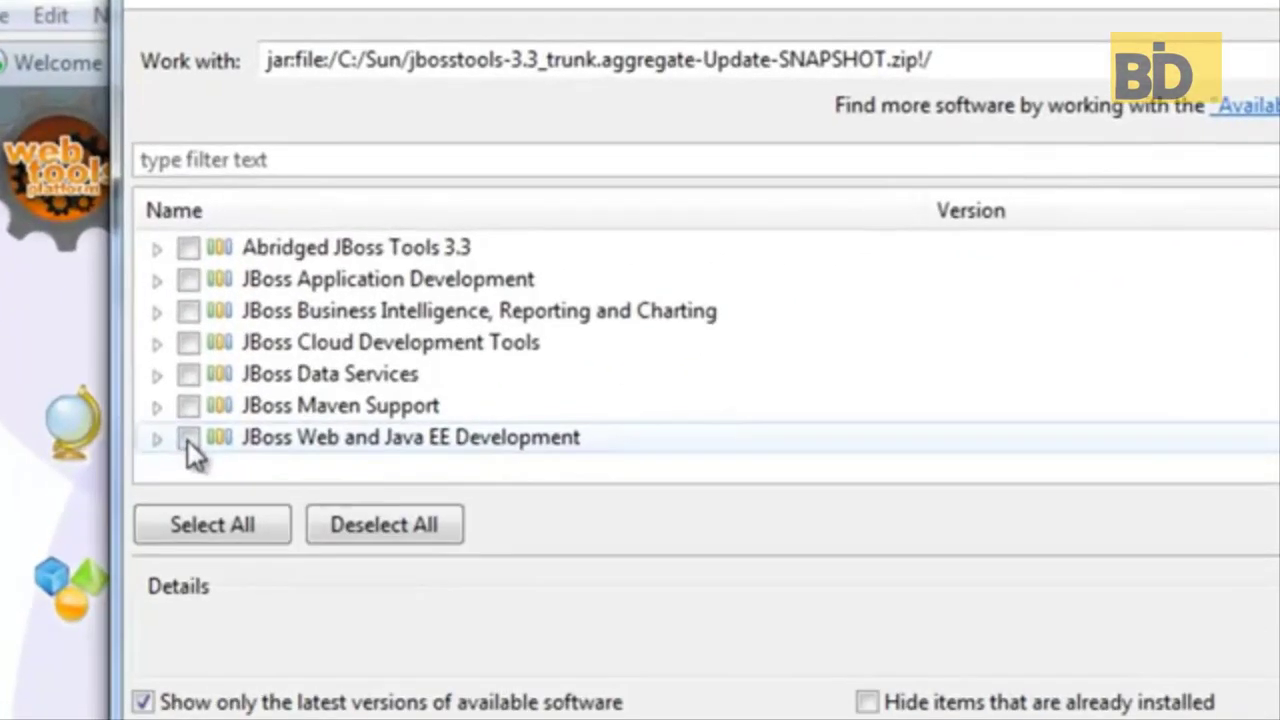
# Step: Expand the JBoss Web and Java EE Development category and select only JBossAS Tools for installation
pyautogui.click(284, 390)
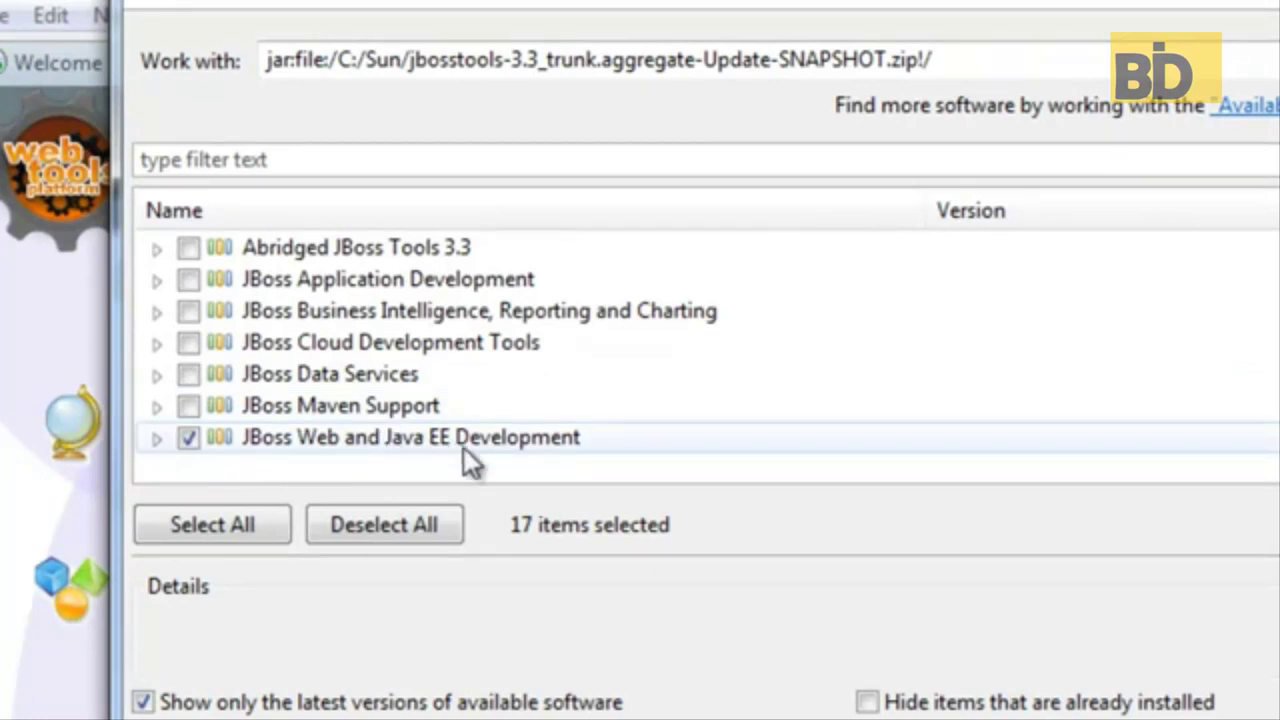
pyautogui.click(156, 438)
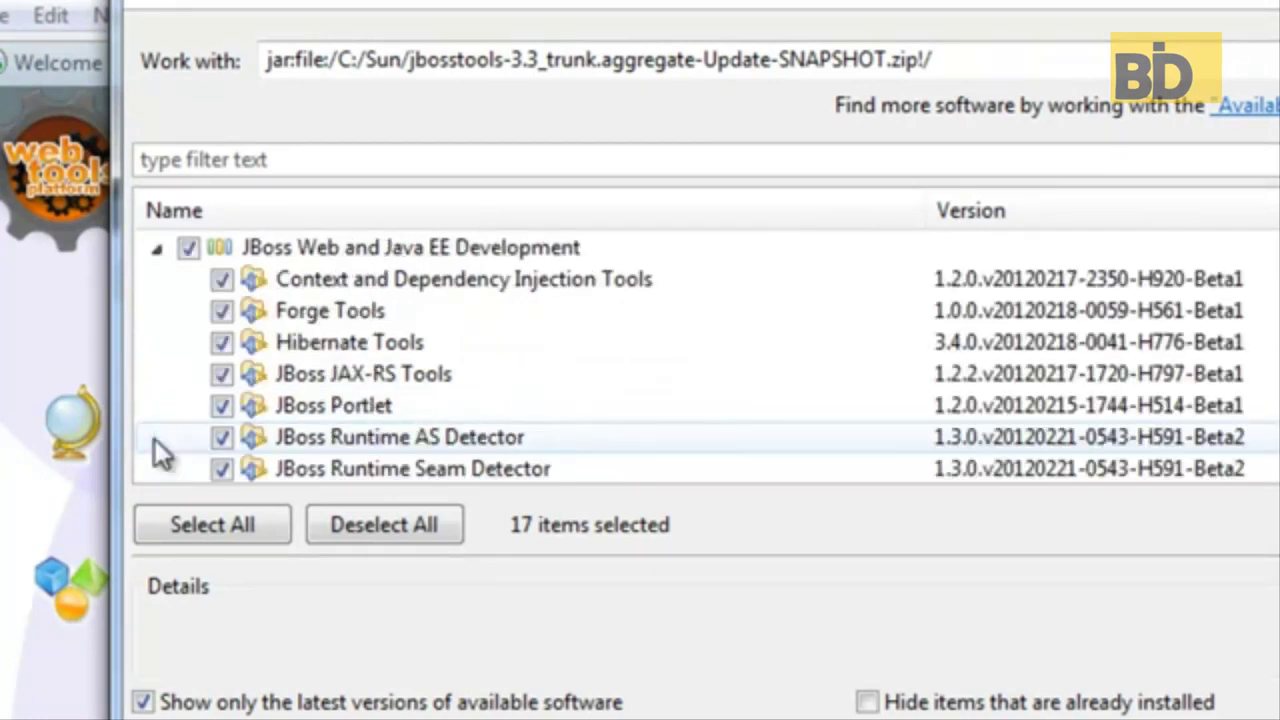
pyautogui.click(189, 248)
pyautogui.scroll(-3, 230, 300)
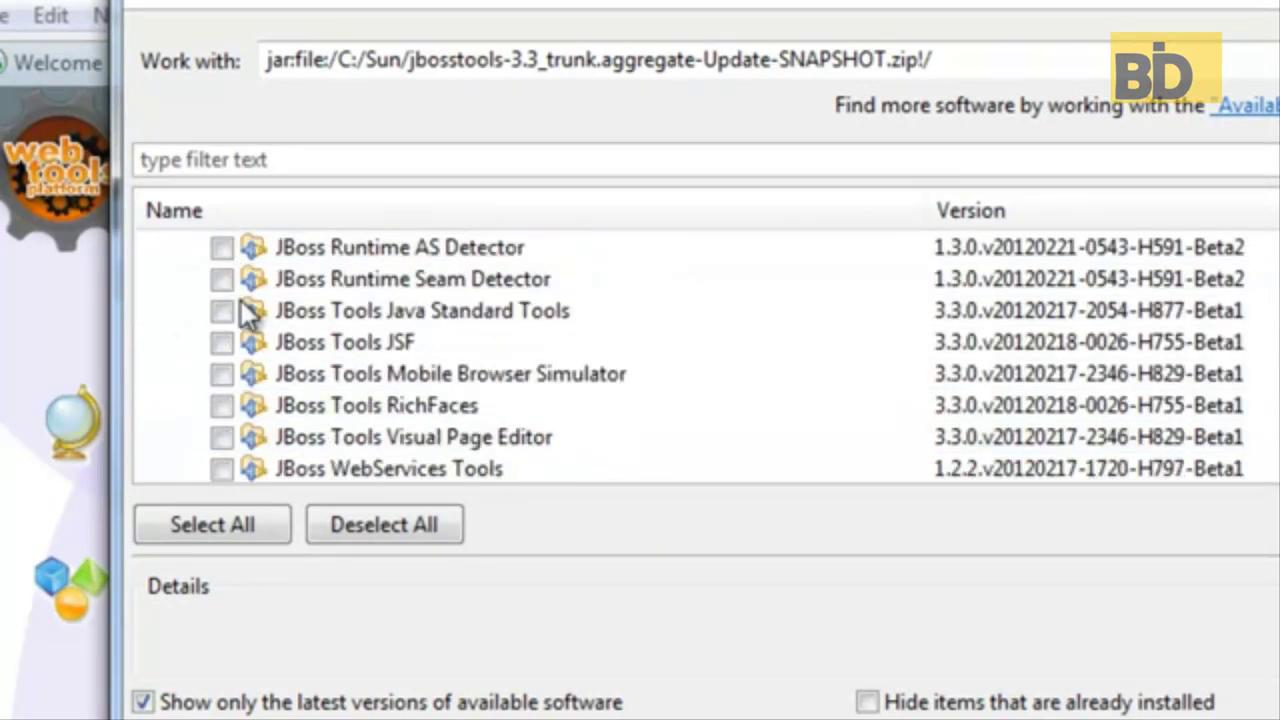
pyautogui.click(223, 407)
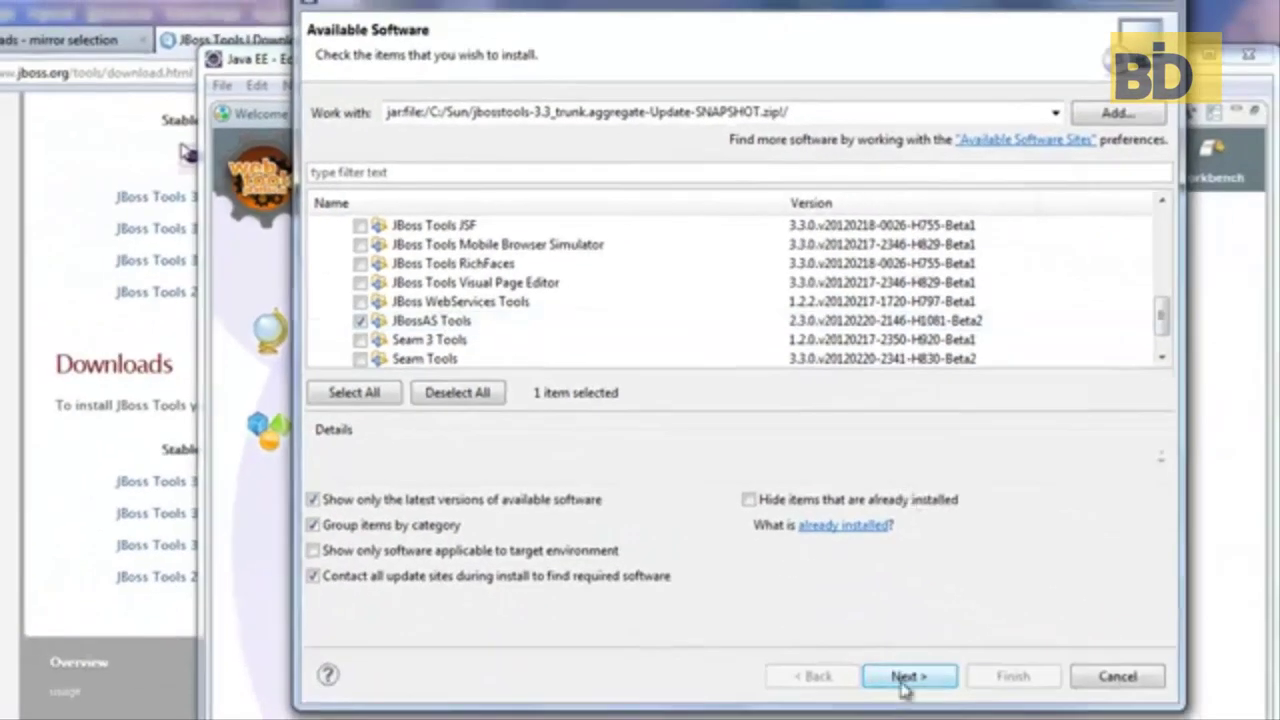
# Step: Install JBossAS Tools, accepting the license agreement and allowing the unsigned content
pyautogui.click(903, 677)
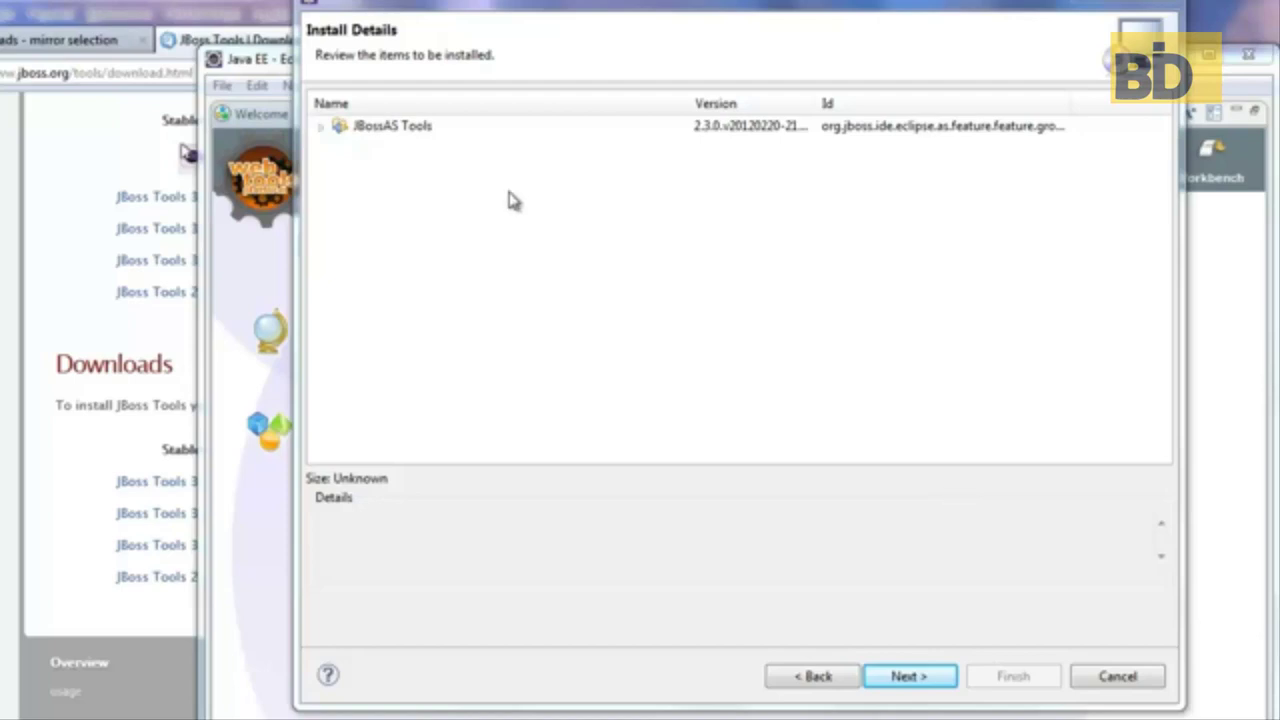
pyautogui.click(908, 678)
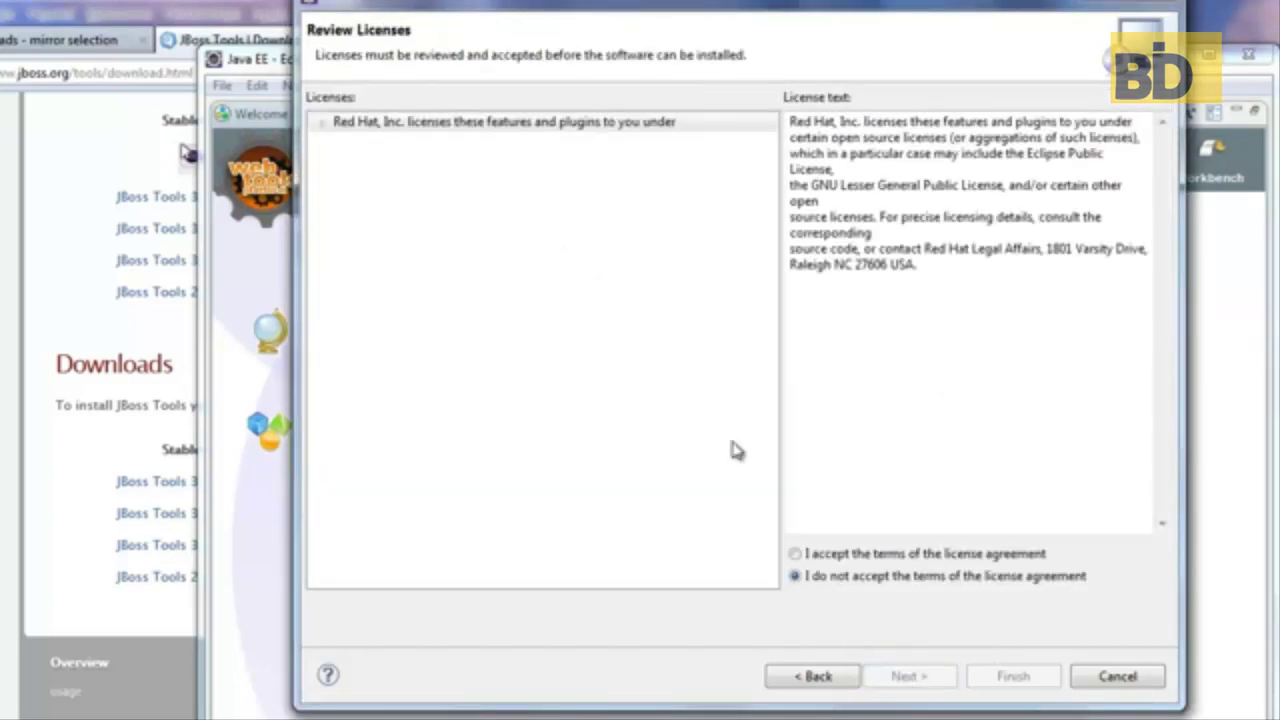
pyautogui.click(831, 558)
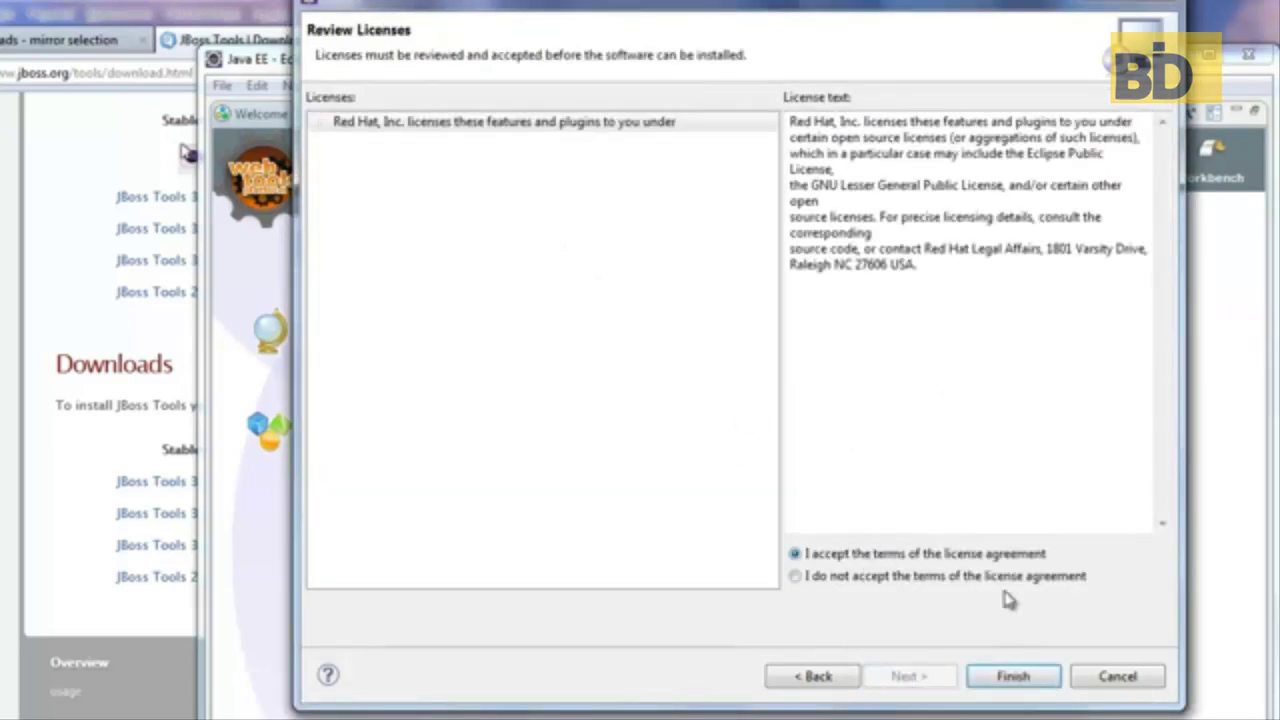
pyautogui.click(1013, 677)
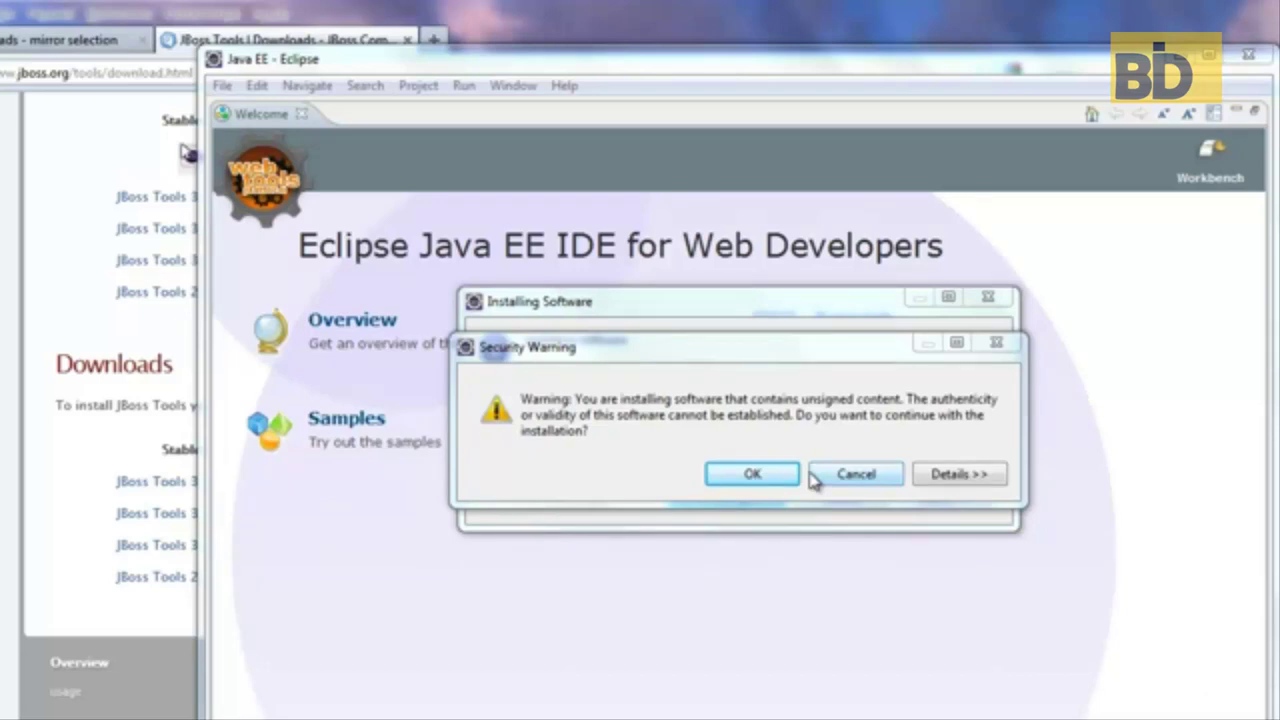
pyautogui.click(742, 478)
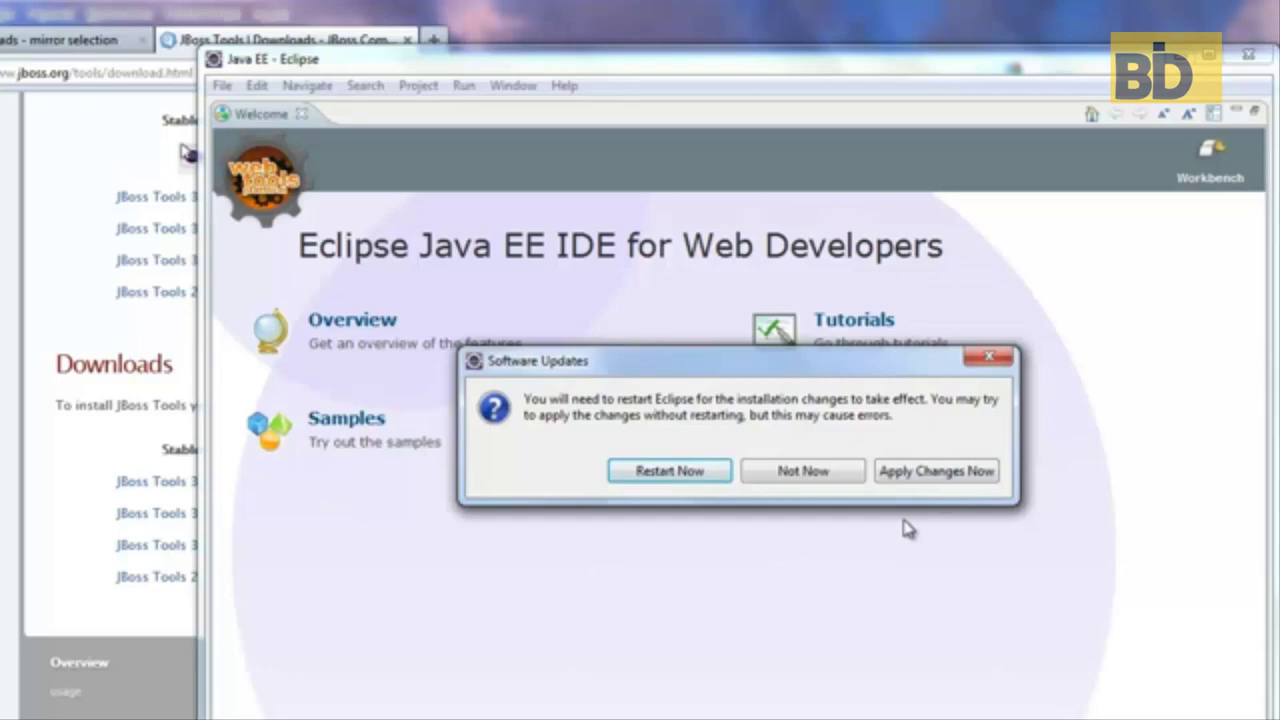
# Step: Restart Eclipse with the workspace C:\Sun\workspace and allow JBoss Tools to receive anonymous usage statistics
pyautogui.click(673, 472)
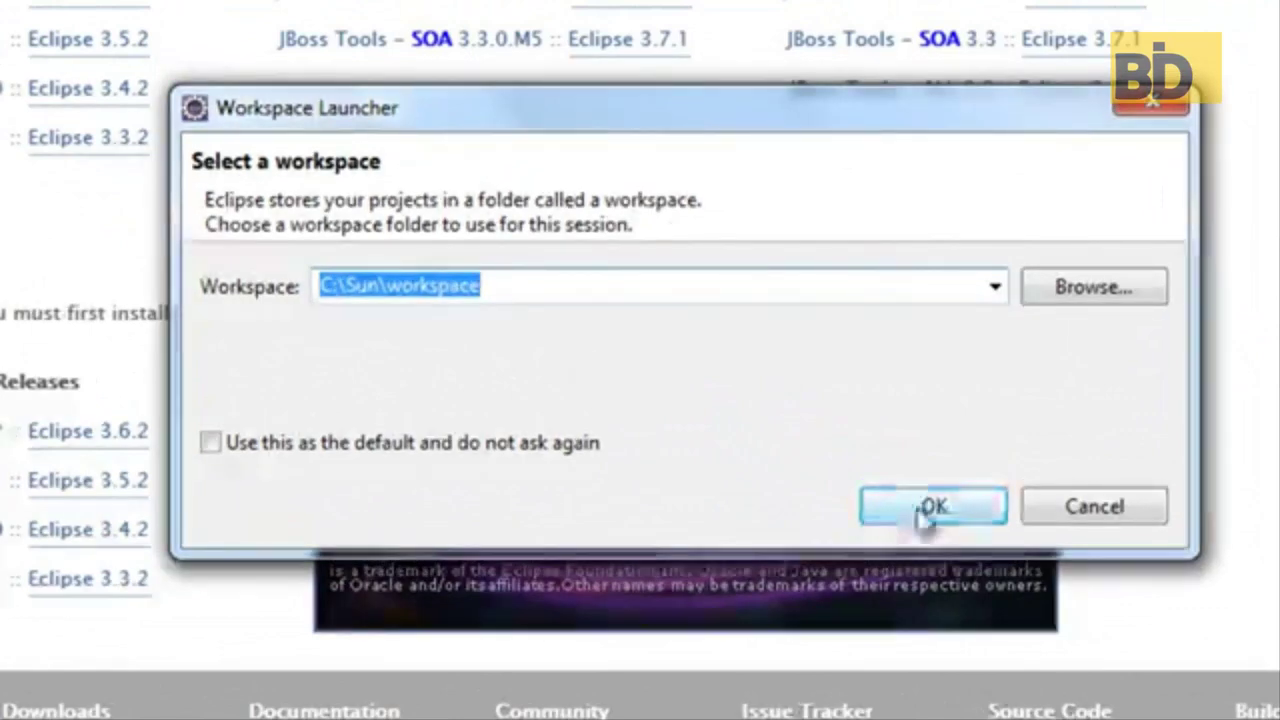
pyautogui.click(912, 520)
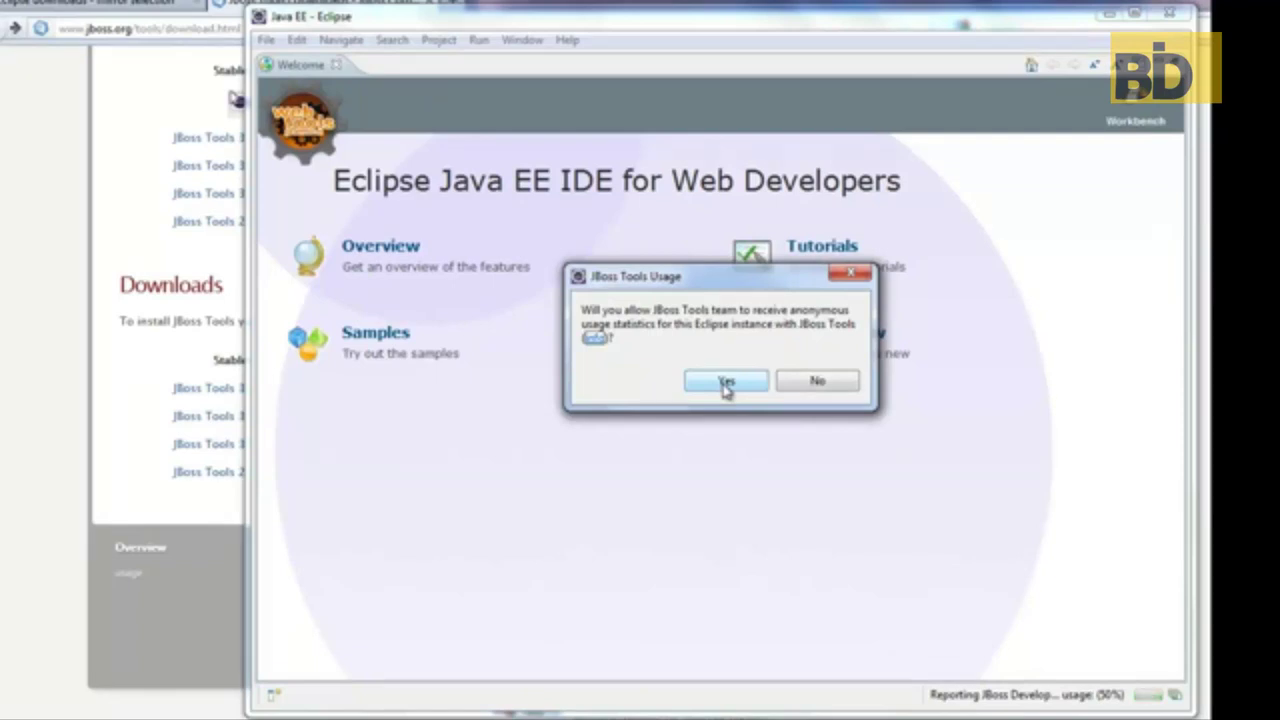
pyautogui.click(726, 382)
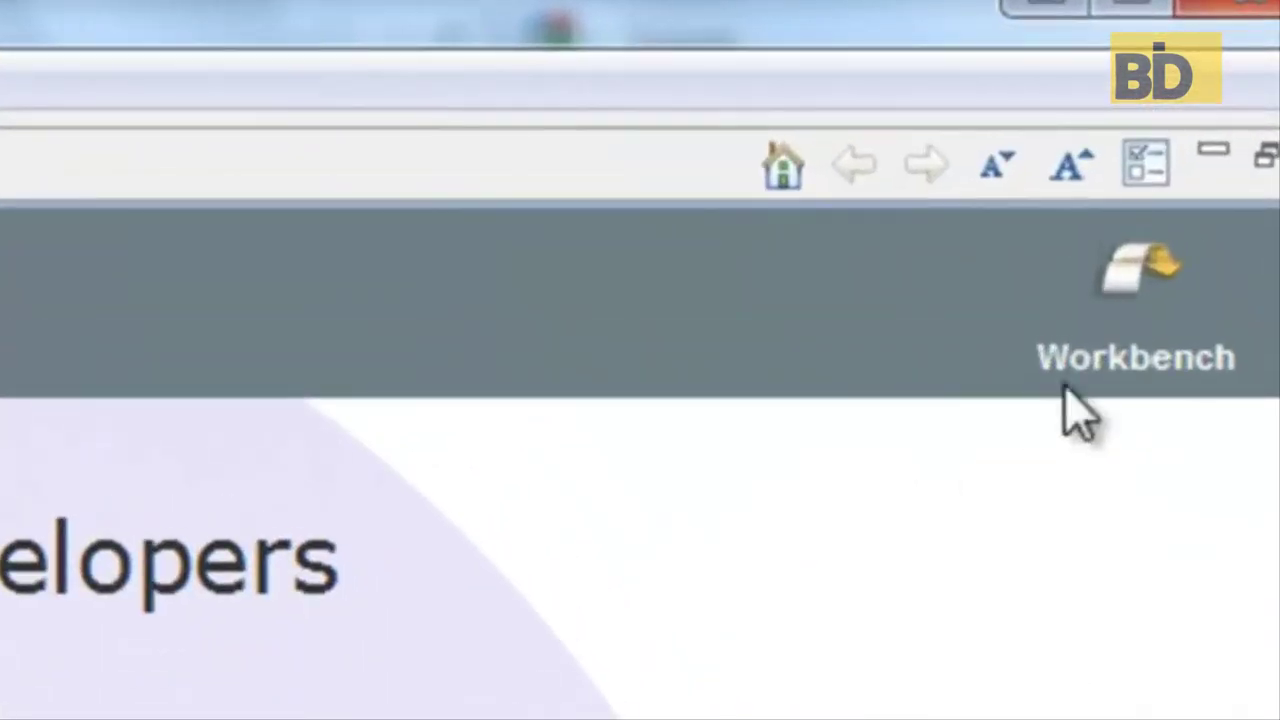
# Step: Leave the welcome page for the workbench and bring up the Servers view
pyautogui.click(1110, 366)
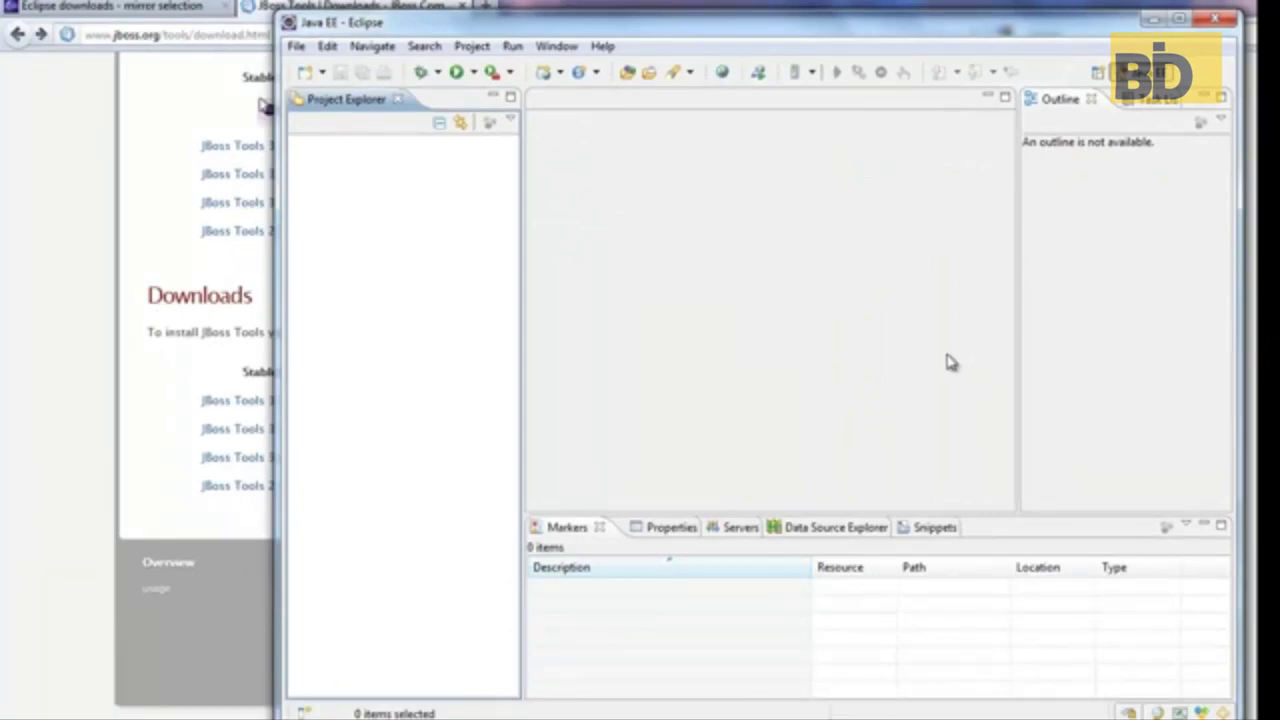
pyautogui.click(722, 536)
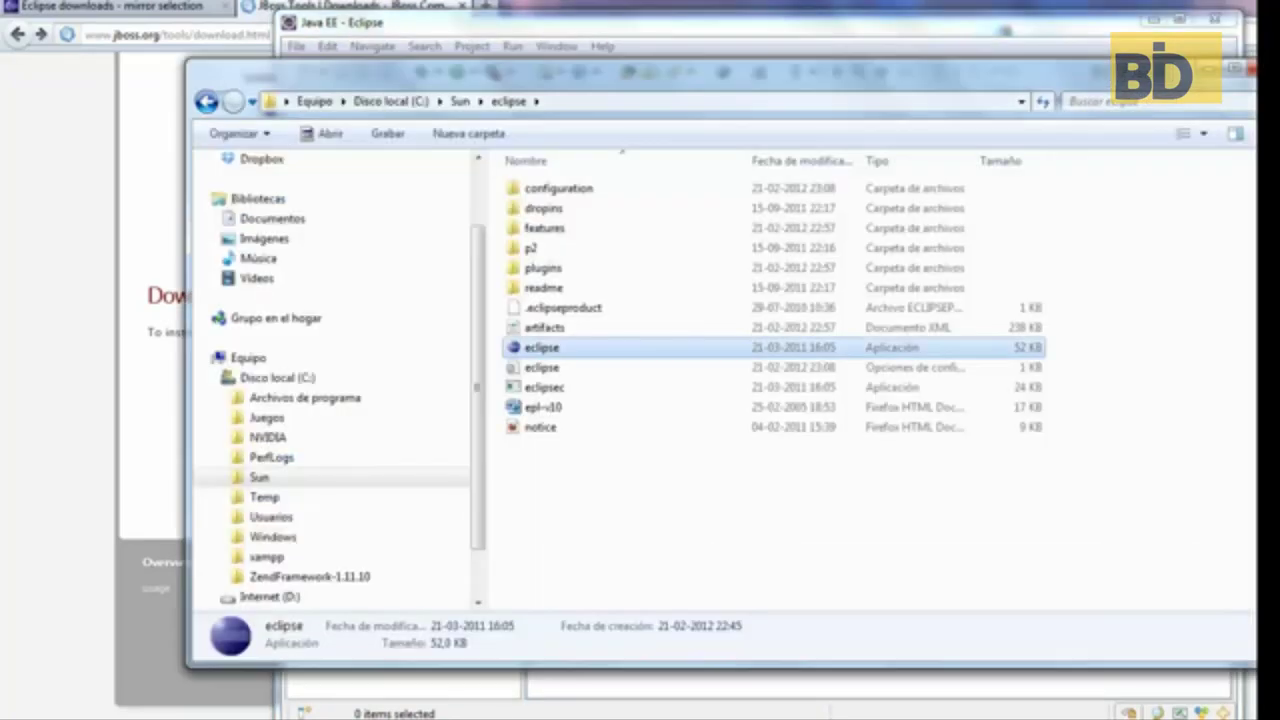
# Step: Extract the jboss-as-7.1.0.Final archive directly into C:\Sun using the file explorer
pyautogui.click(459, 102)
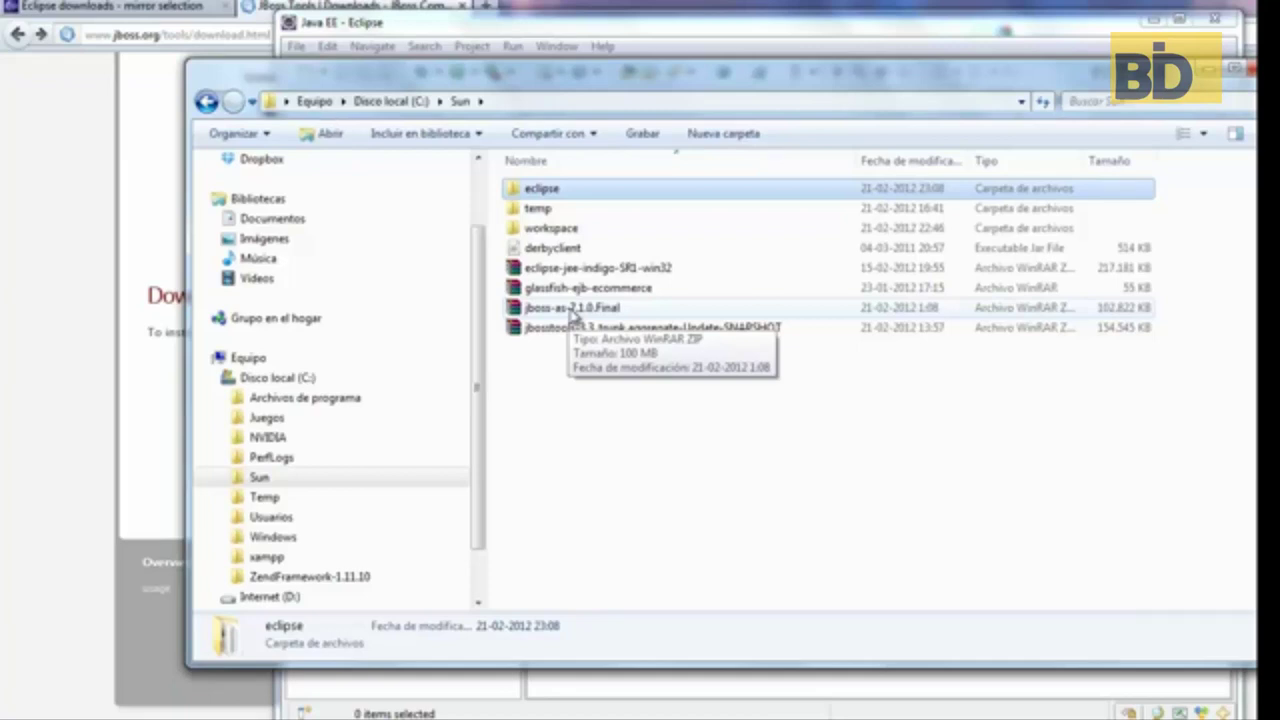
pyautogui.rightClick(573, 313)
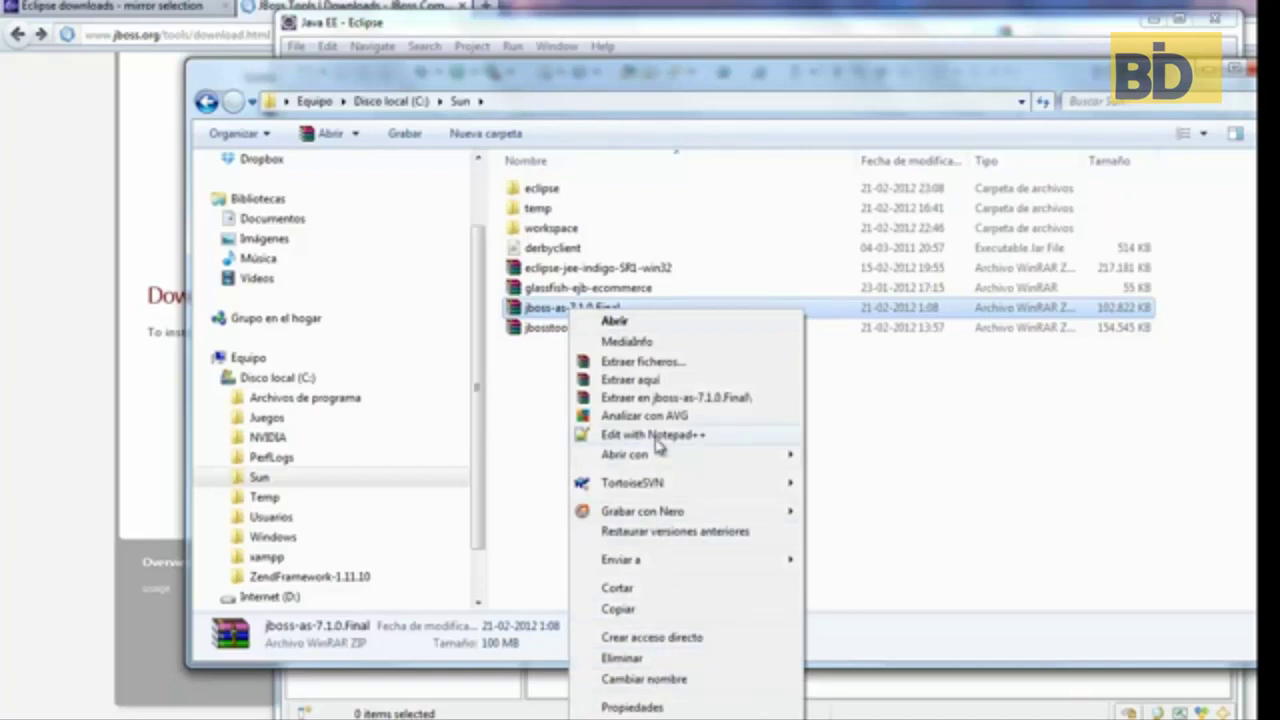
pyautogui.click(659, 384)
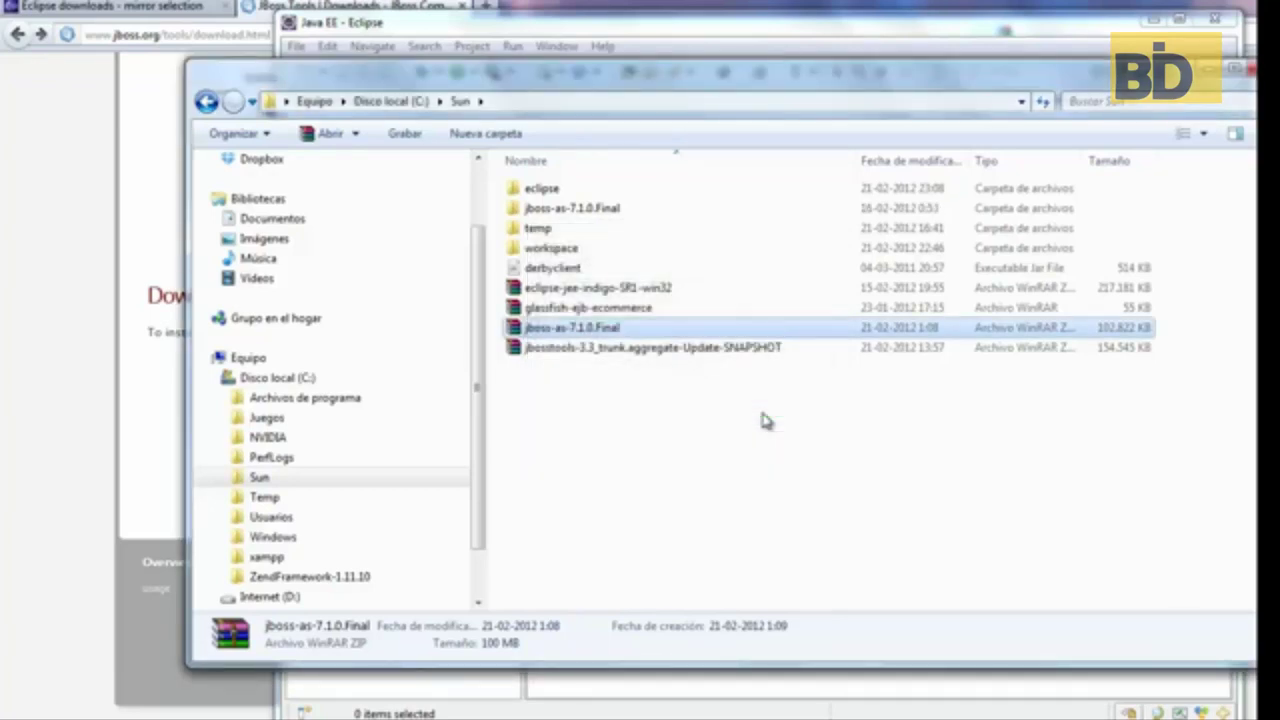
# Step: Check the contents of the extracted jboss-as-7.1.0.Final folder and switch back to Eclipse
pyautogui.doubleClick(548, 209)
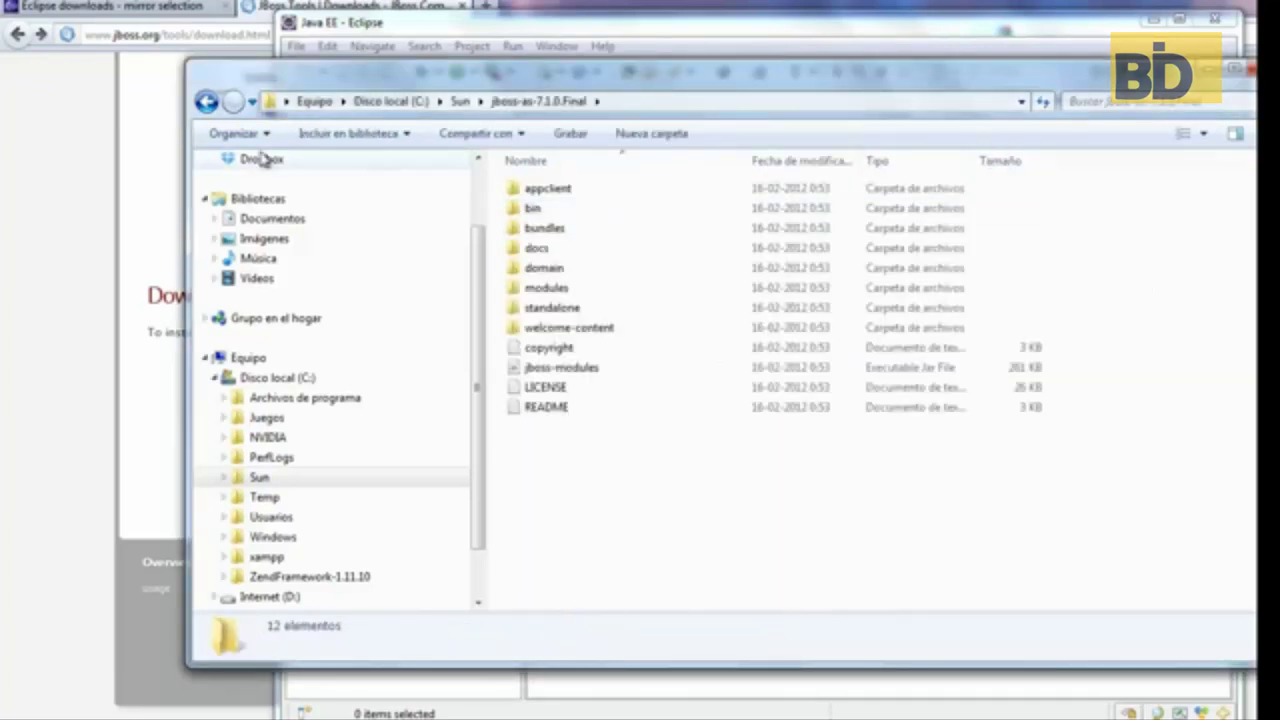
pyautogui.click(206, 101)
pyautogui.hotkey('alt', 'Tab')
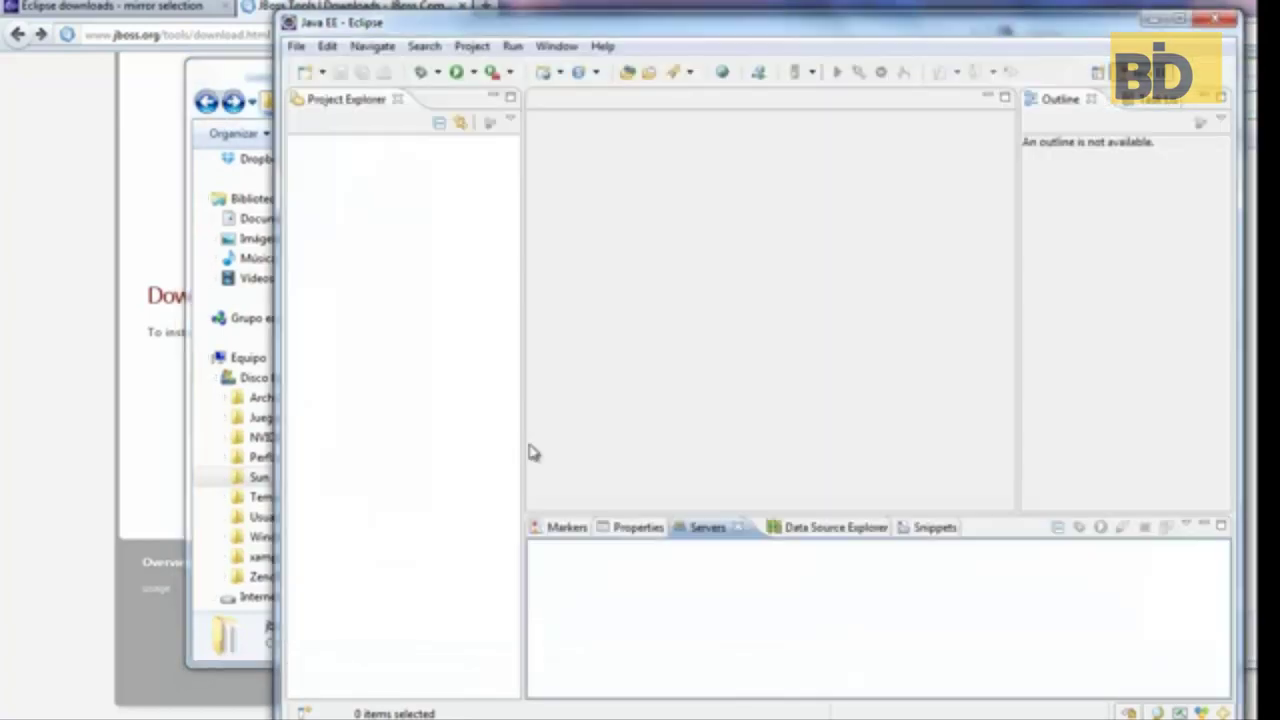
pyautogui.rightClick(695, 559)
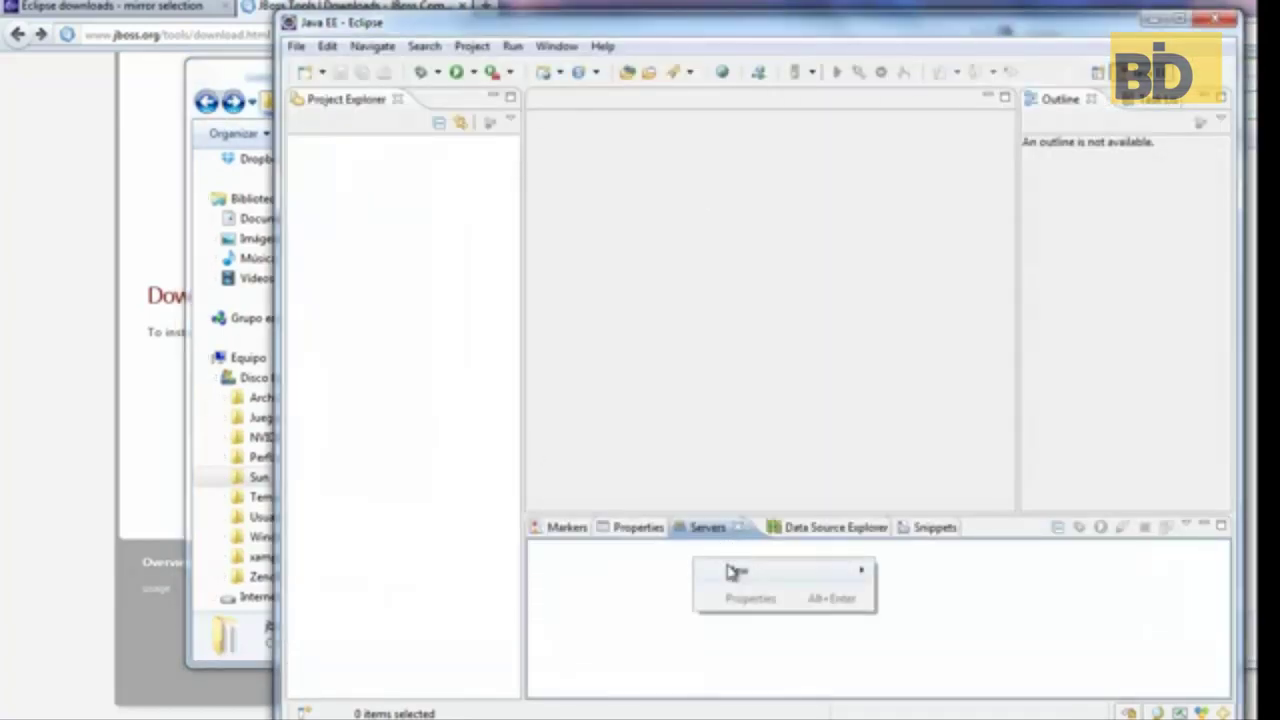
pyautogui.moveTo(735, 574)
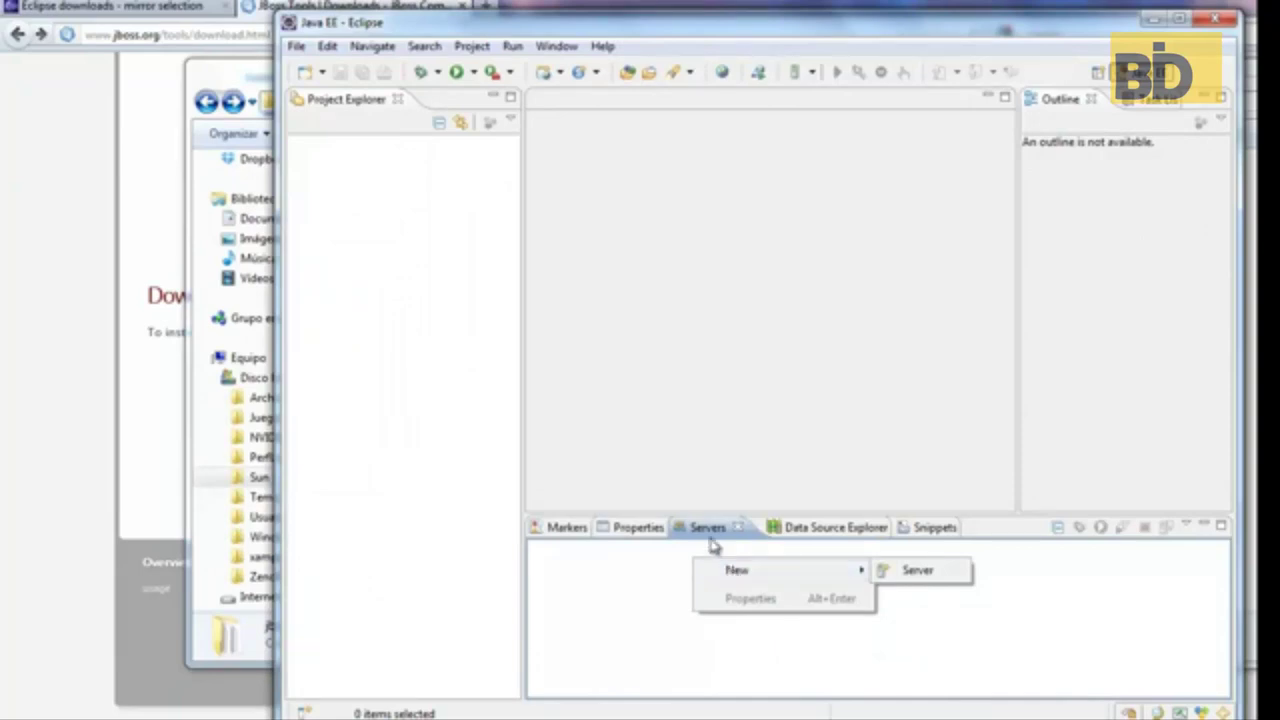
pyautogui.press('Escape')
pyautogui.press('Escape')
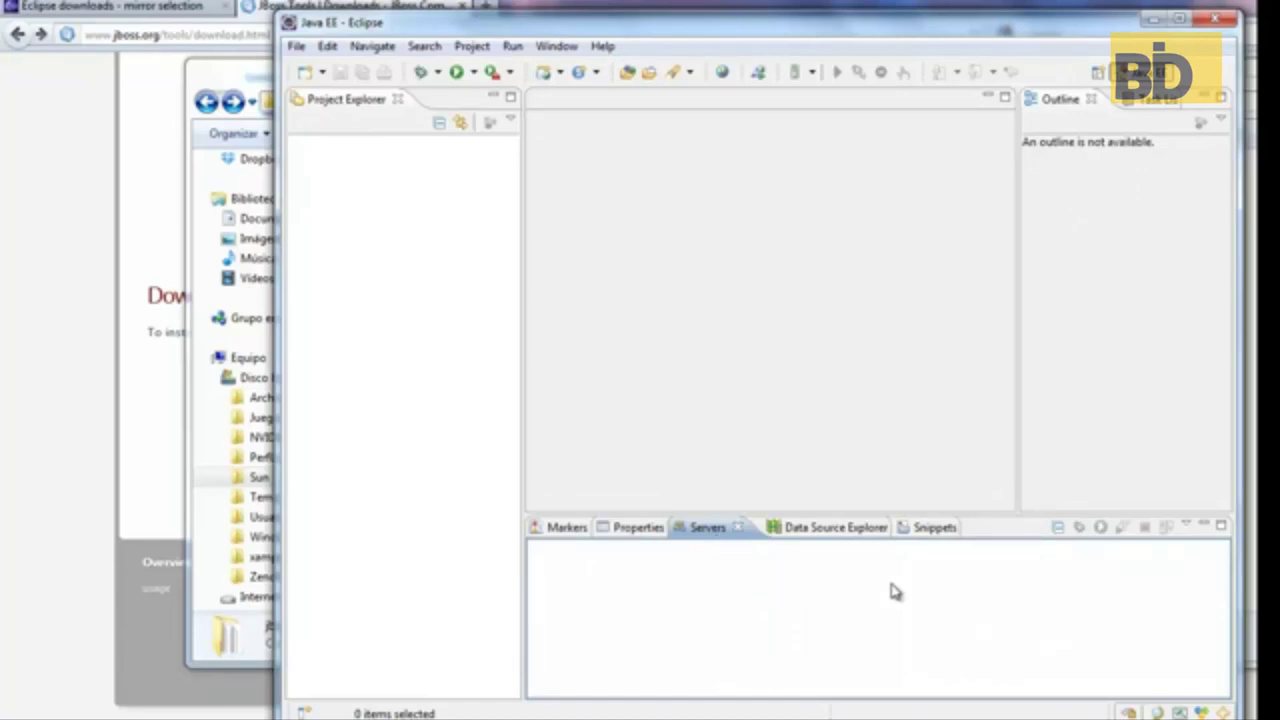
# Step: Start a new server definition of type JBoss AS 7.1 from JBoss Community, keeping localhost and the suggested server name
pyautogui.rightClick(645, 570)
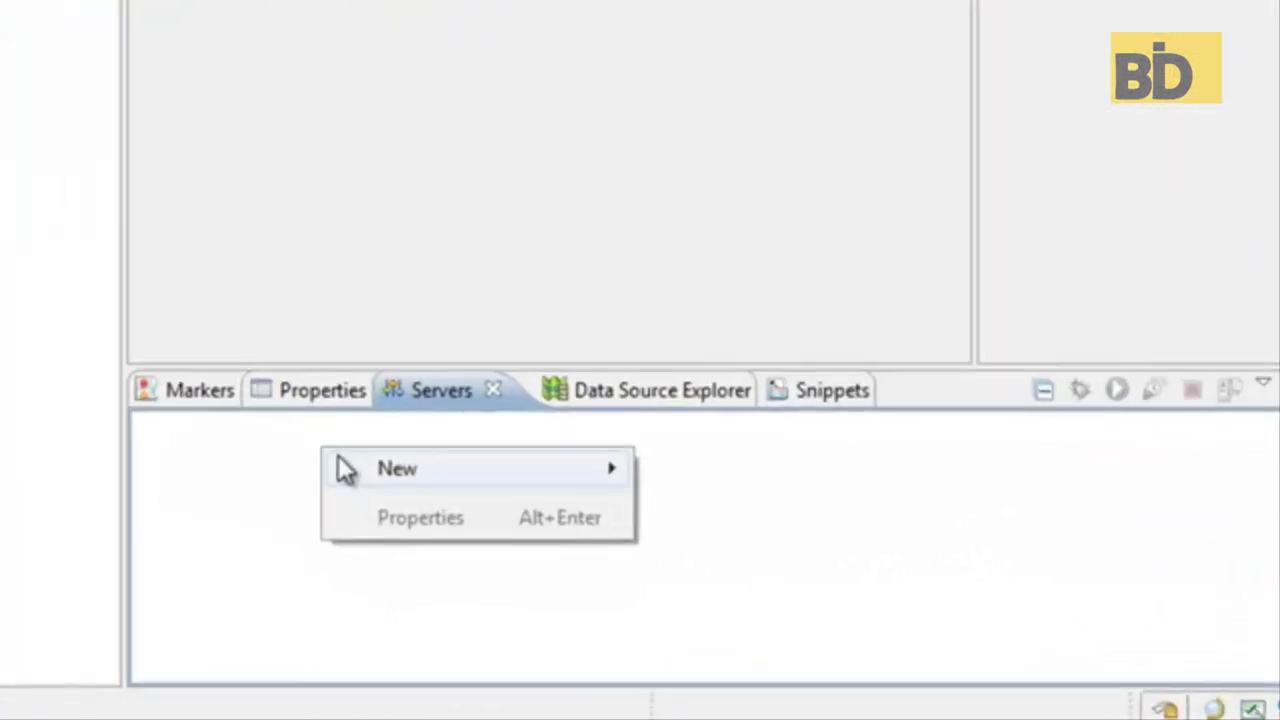
pyautogui.moveTo(345, 470)
pyautogui.click(690, 478)
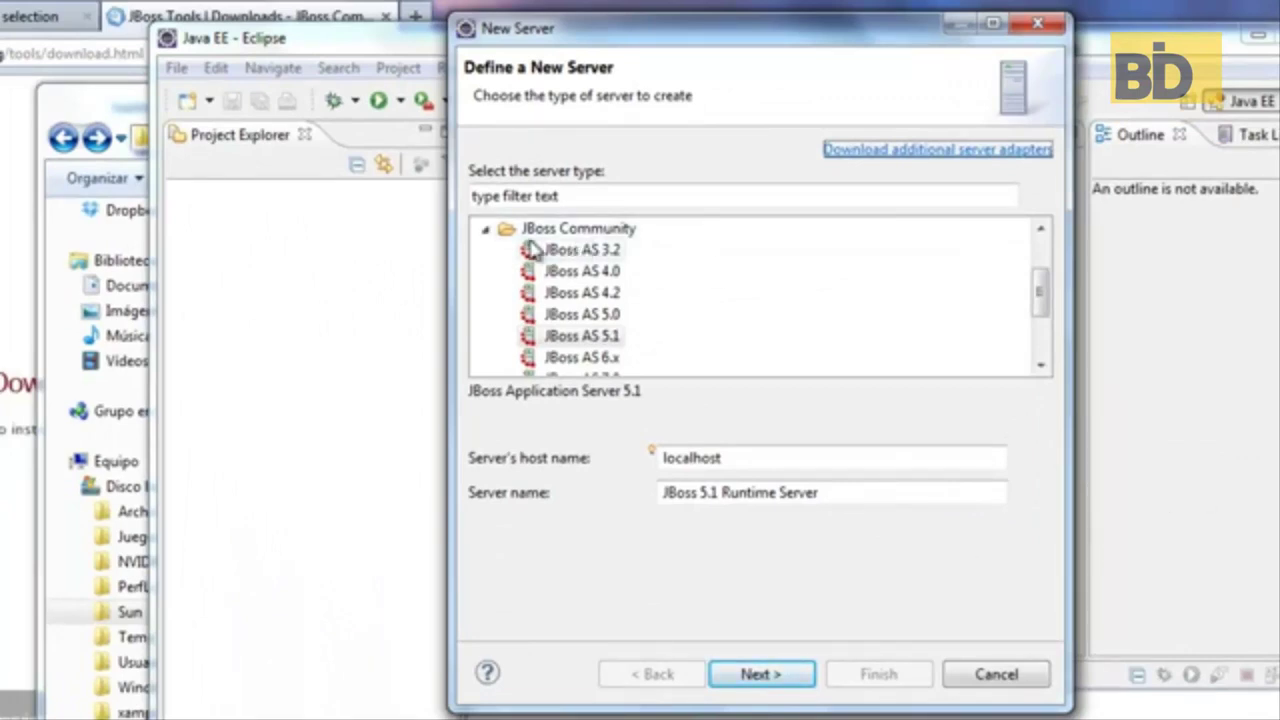
pyautogui.moveTo(1042, 290); pyautogui.dragTo(1044, 314)
pyautogui.click(590, 337)
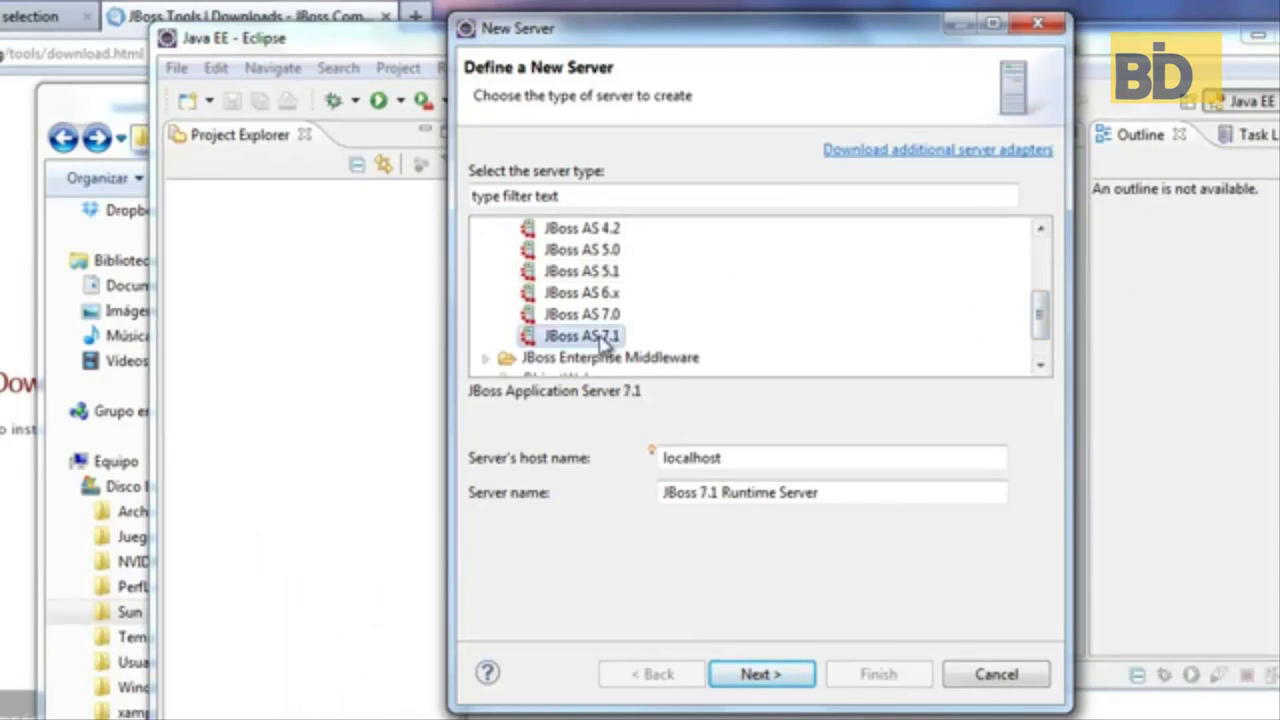
pyautogui.click(772, 673)
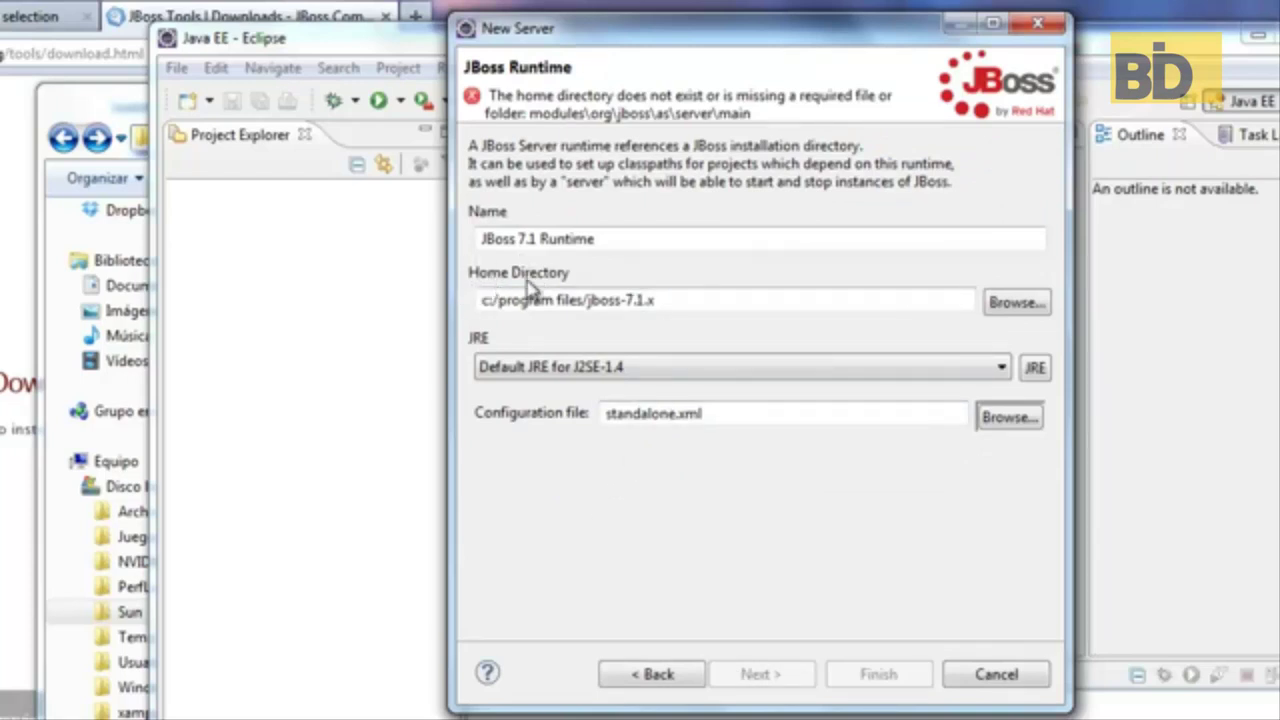
# Step: Set the JBoss runtime's home directory to C:\Sun\jboss-as-7.1.0.Final and finish creating the server as Local
pyautogui.click(1018, 304)
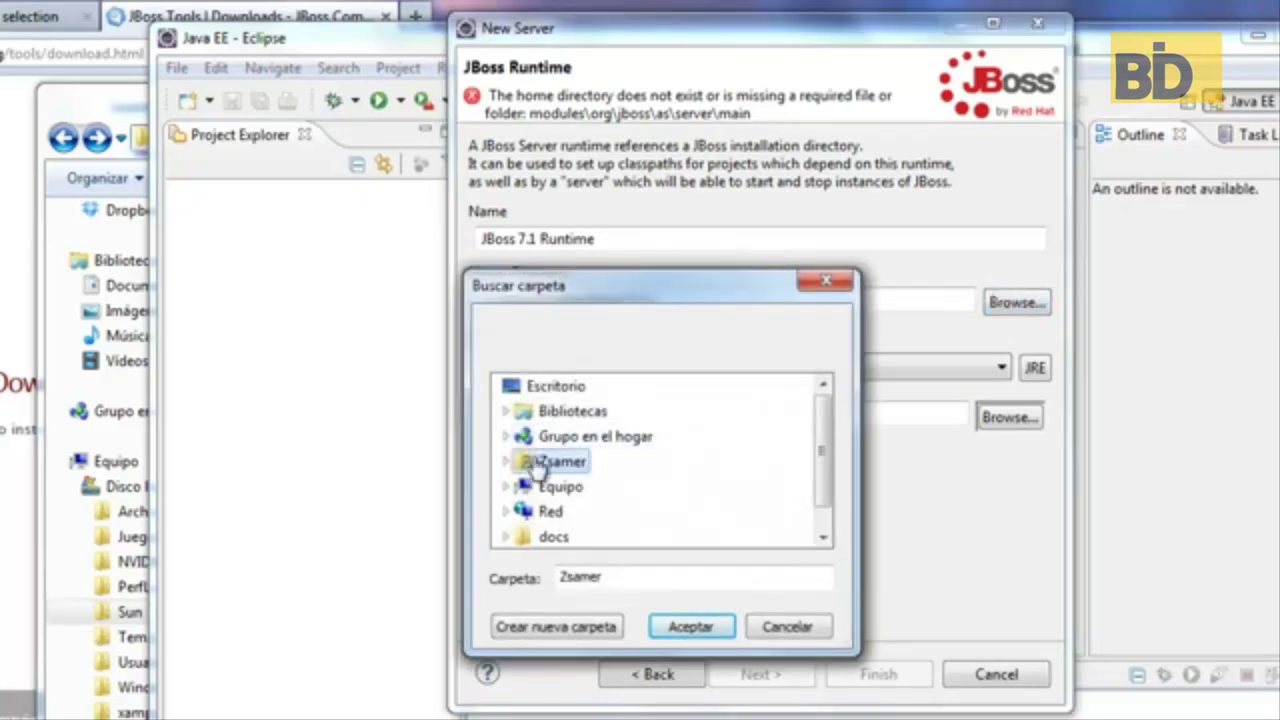
pyautogui.click(510, 488)
pyautogui.click(515, 436)
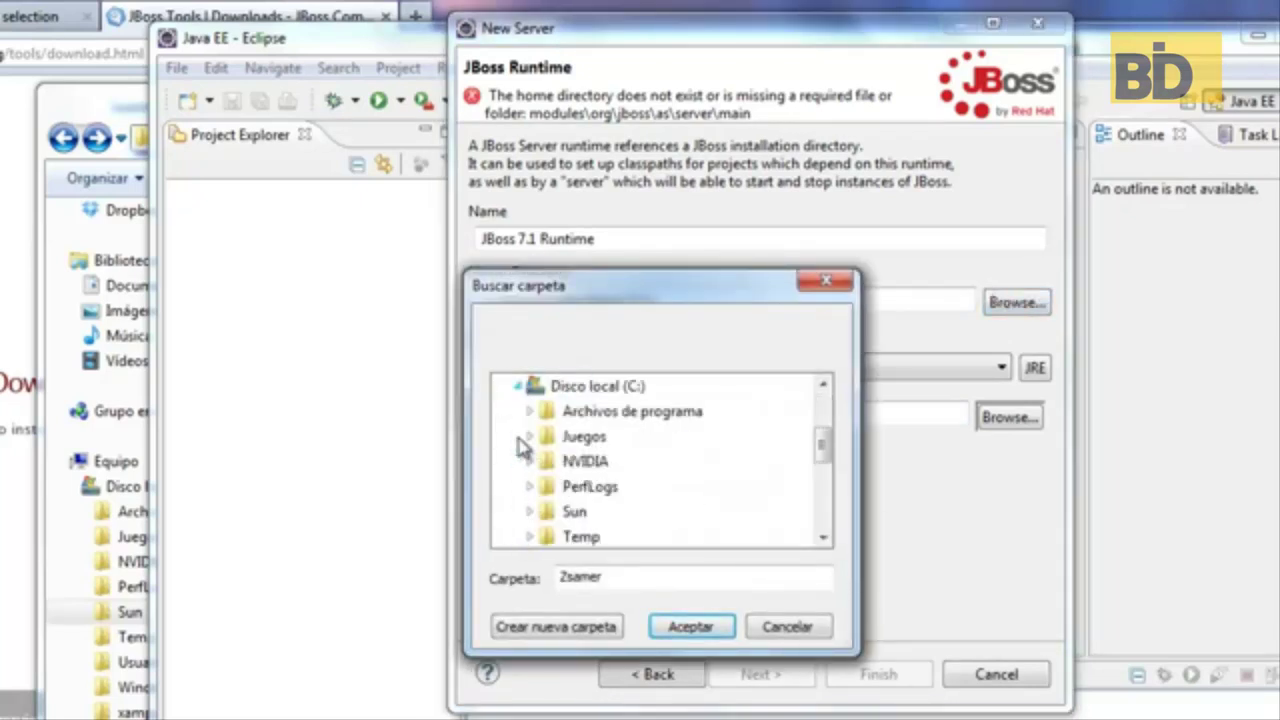
pyautogui.click(529, 511)
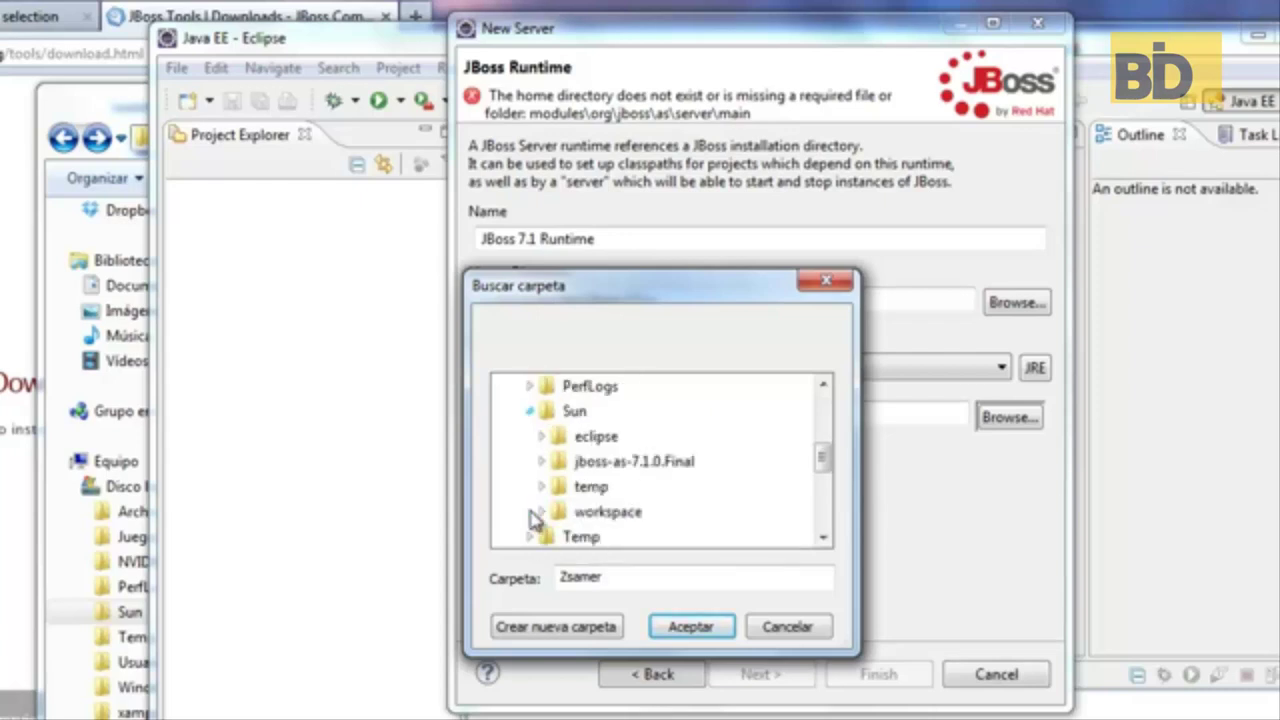
pyautogui.click(598, 463)
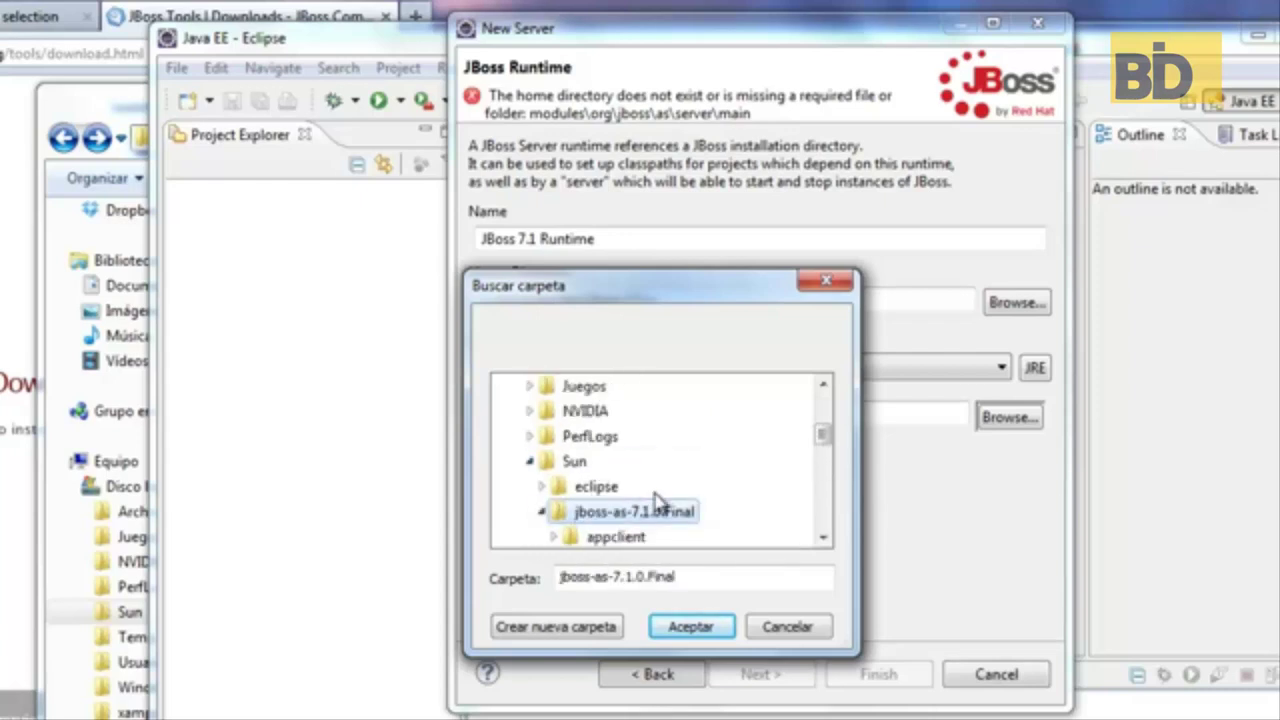
pyautogui.click(690, 627)
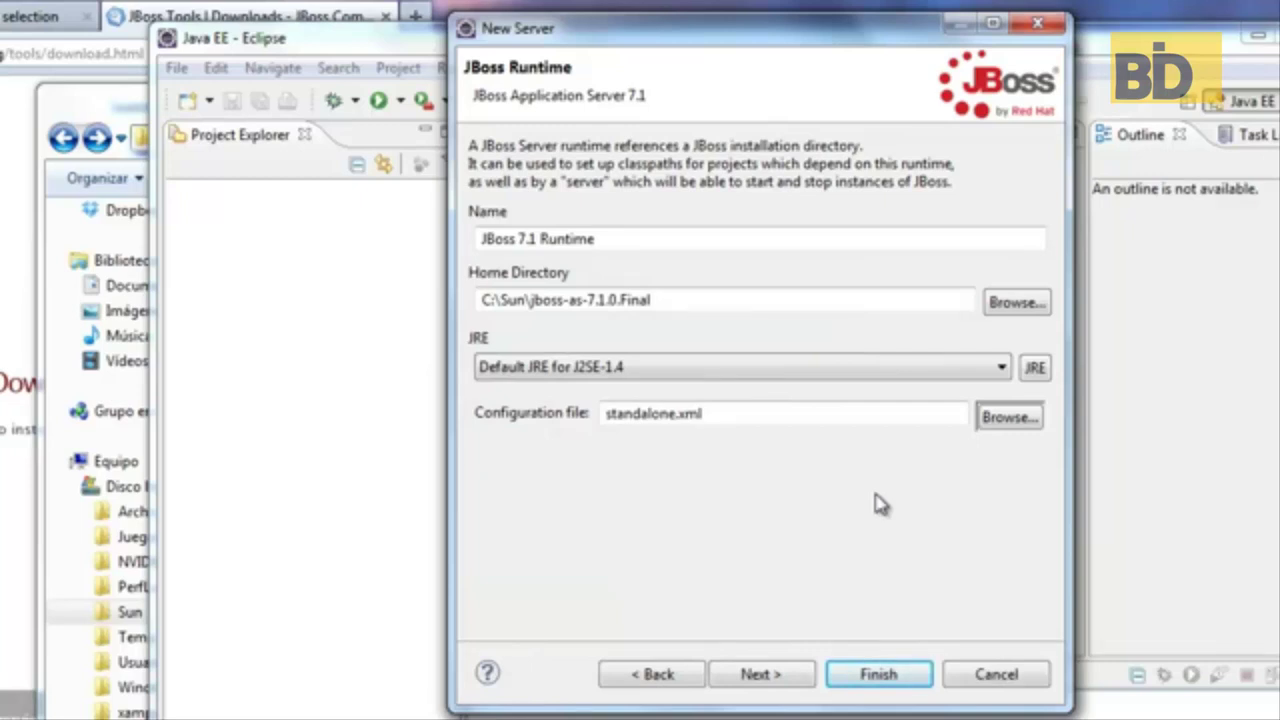
pyautogui.click(780, 674)
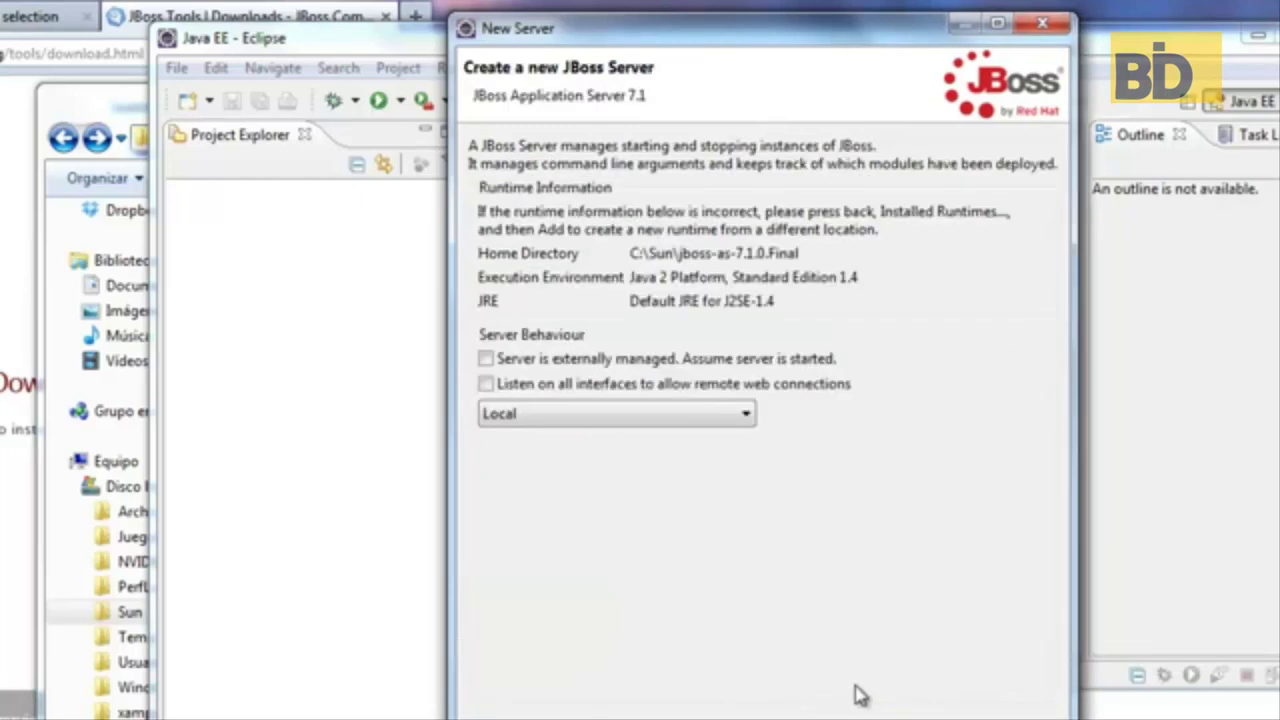
pyautogui.click(866, 710)
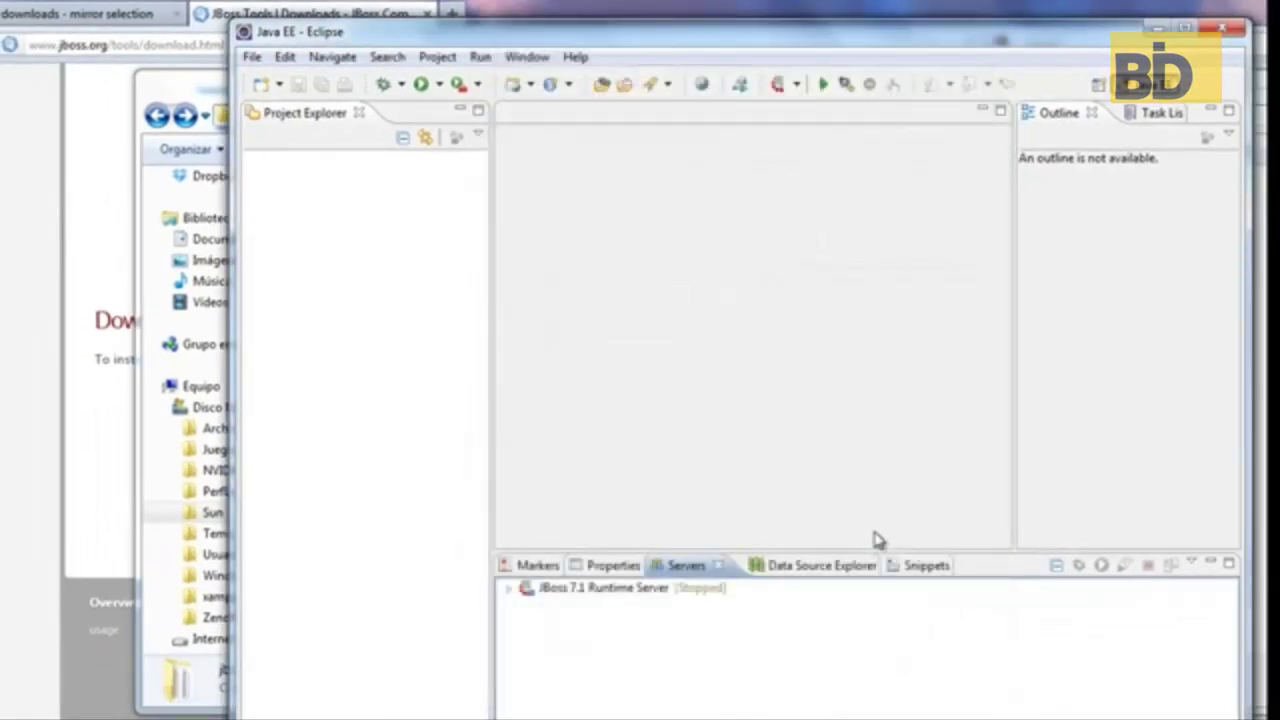
pyautogui.click(575, 593)
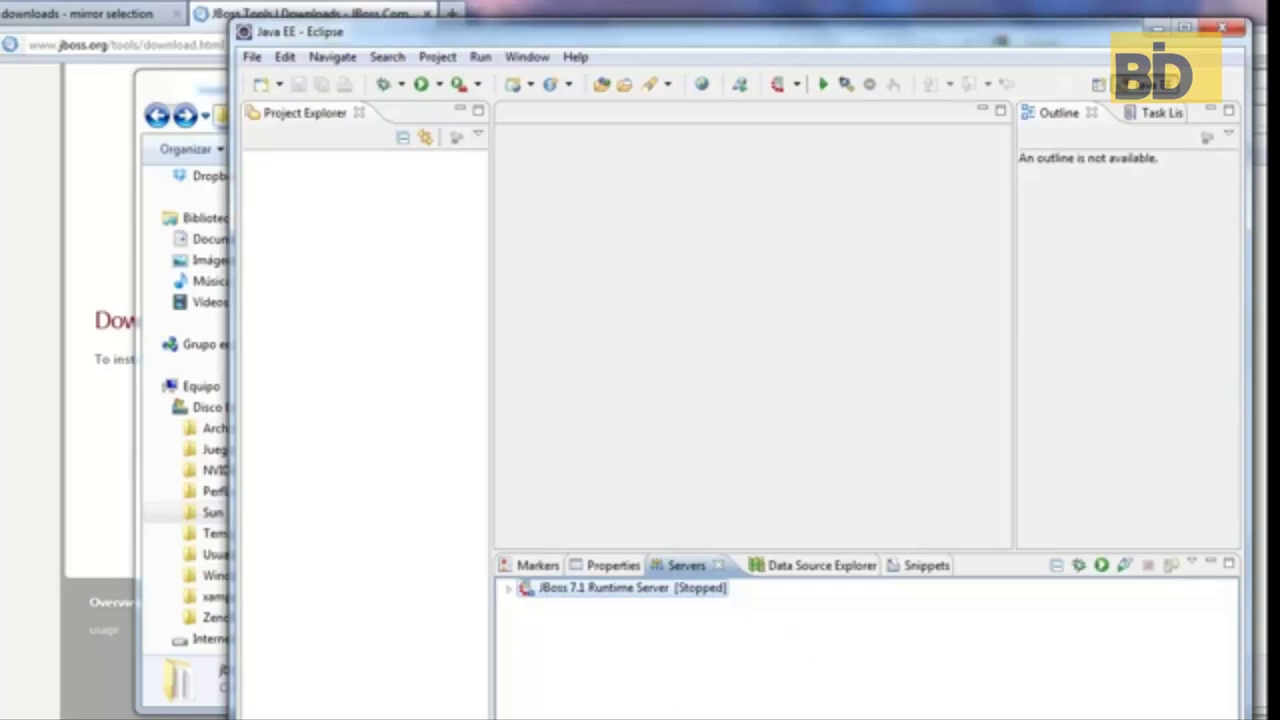
# Step: Open the Windows environment variables through the advanced system settings and locate the JAVA_HOME system variable
pyautogui.press('super')
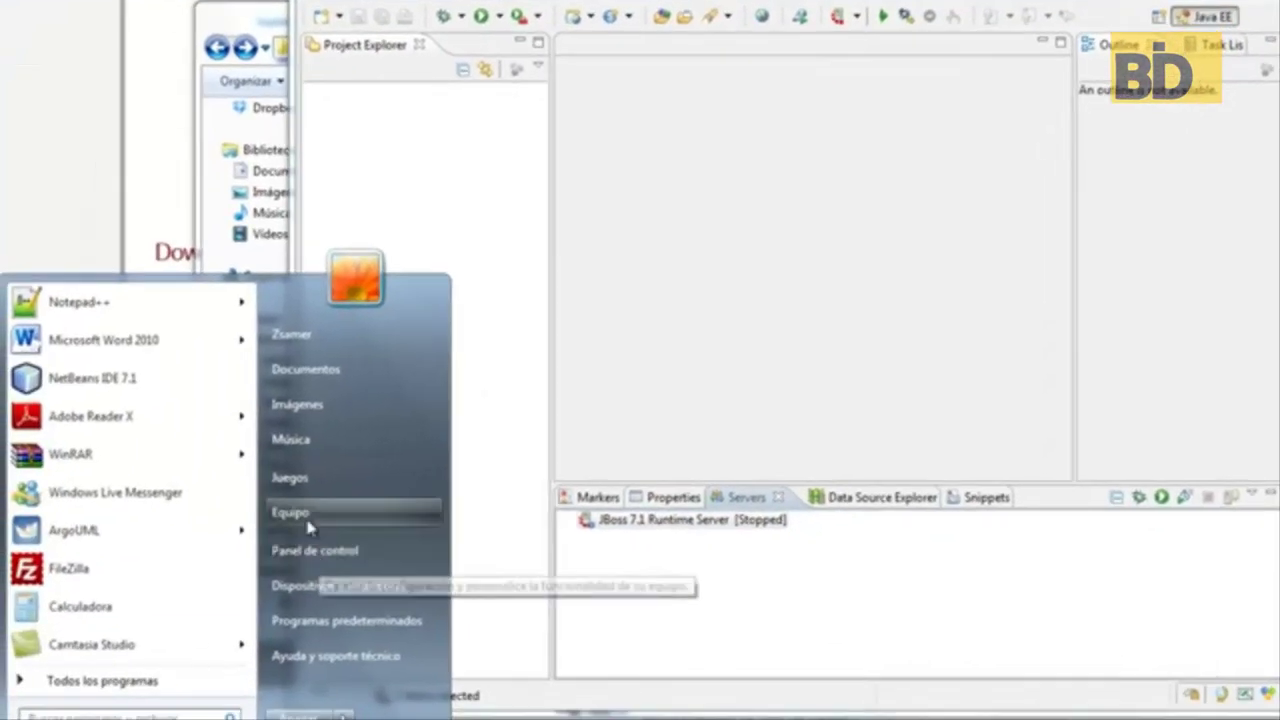
pyautogui.click(306, 516)
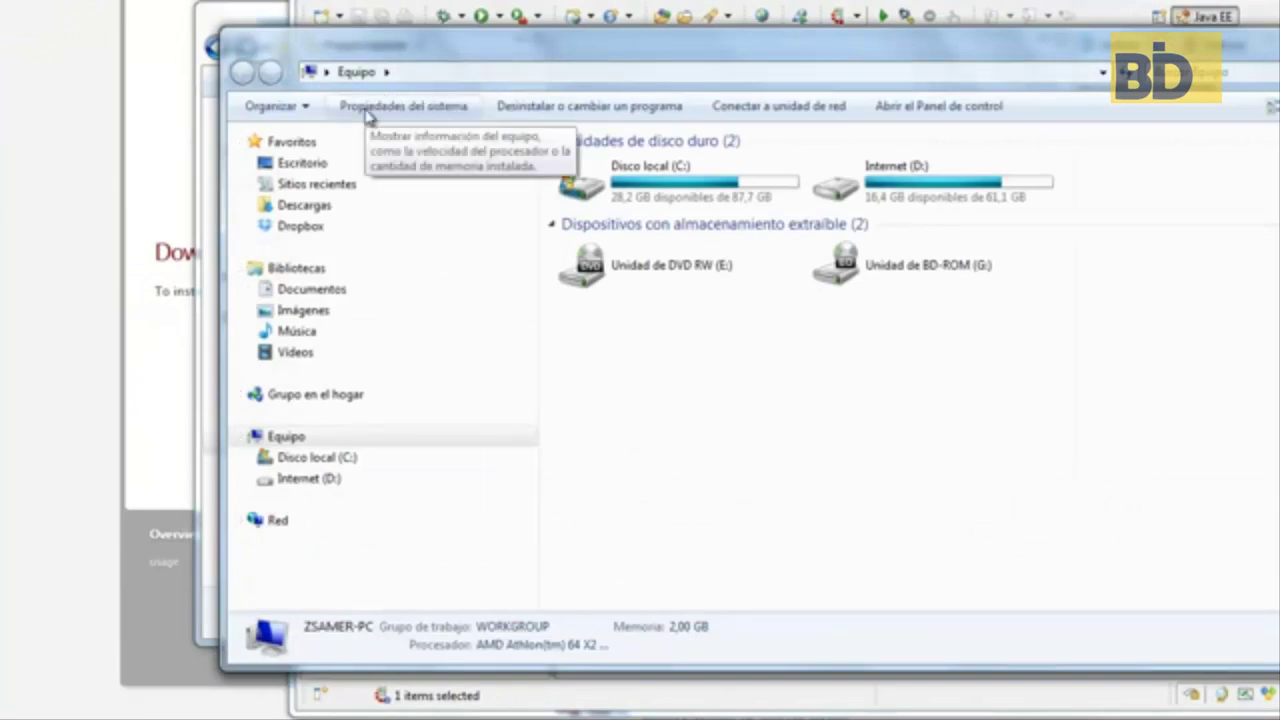
pyautogui.click(409, 108)
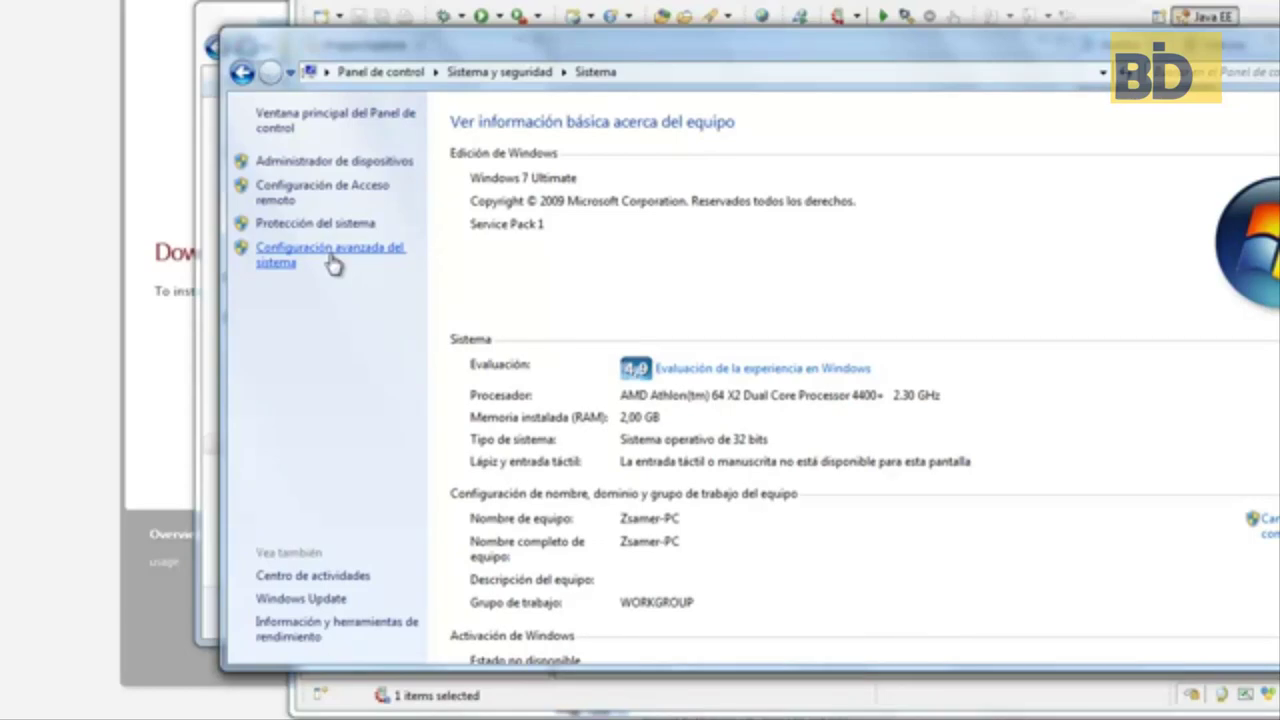
pyautogui.click(330, 255)
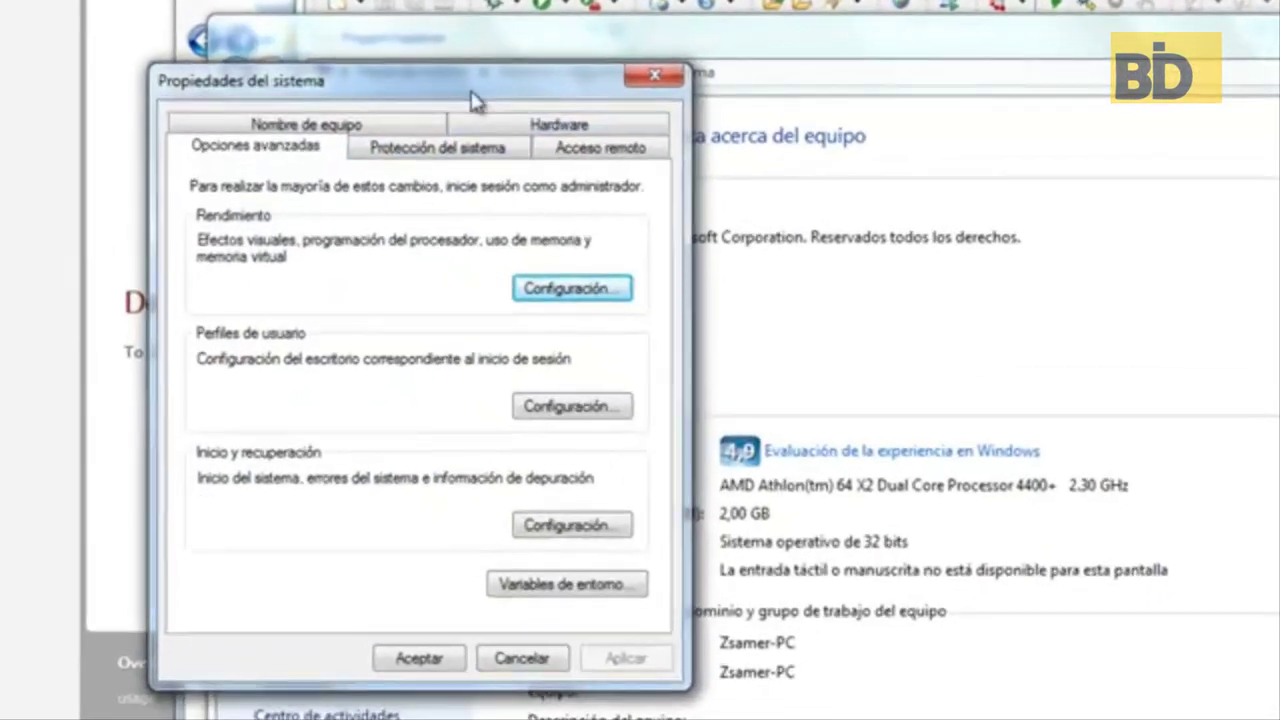
pyautogui.moveTo(428, 80); pyautogui.dragTo(834, 164)
pyautogui.moveTo(1030, 195); pyautogui.dragTo(1027, 196)
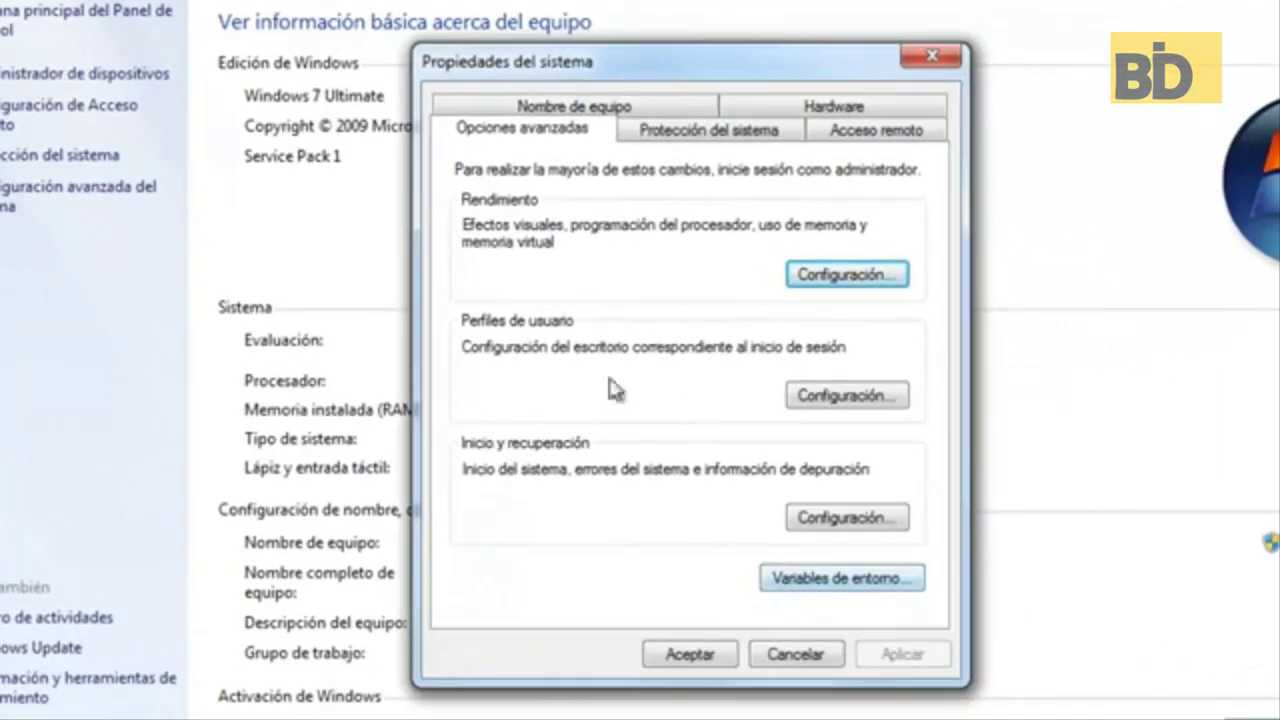
pyautogui.click(848, 580)
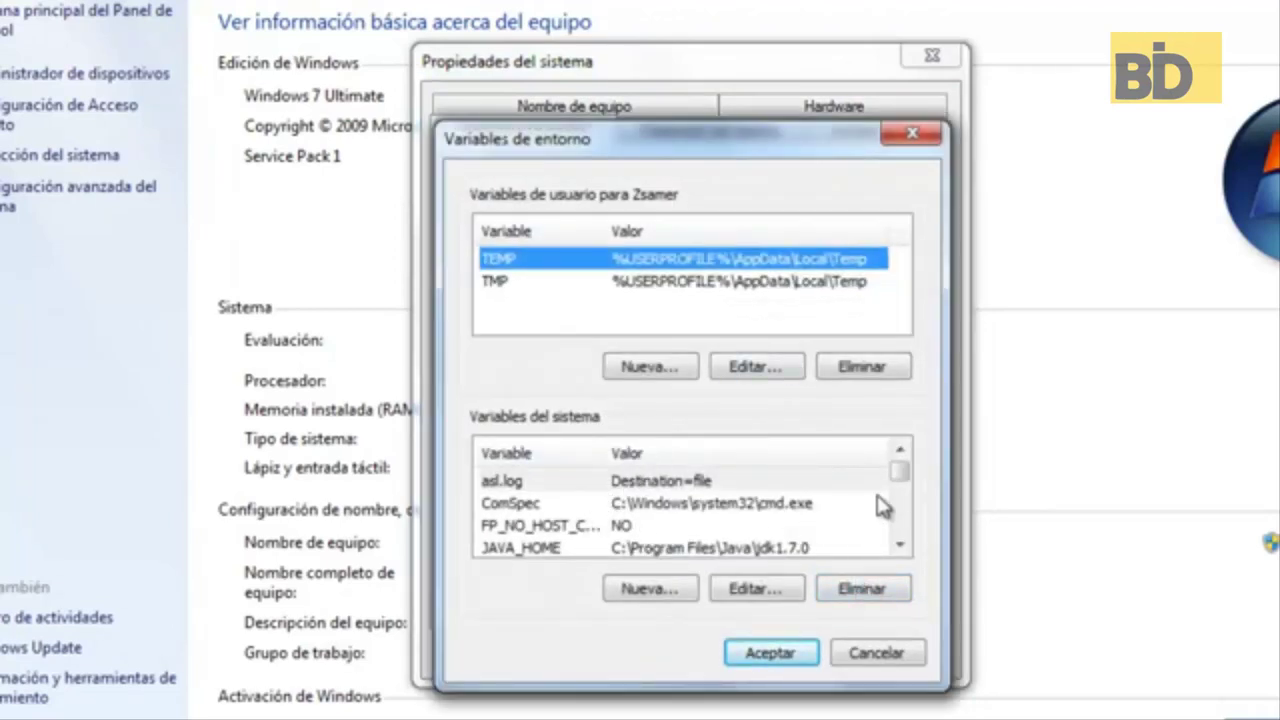
pyautogui.click(552, 546)
pyautogui.scroll(-1, 740, 518)
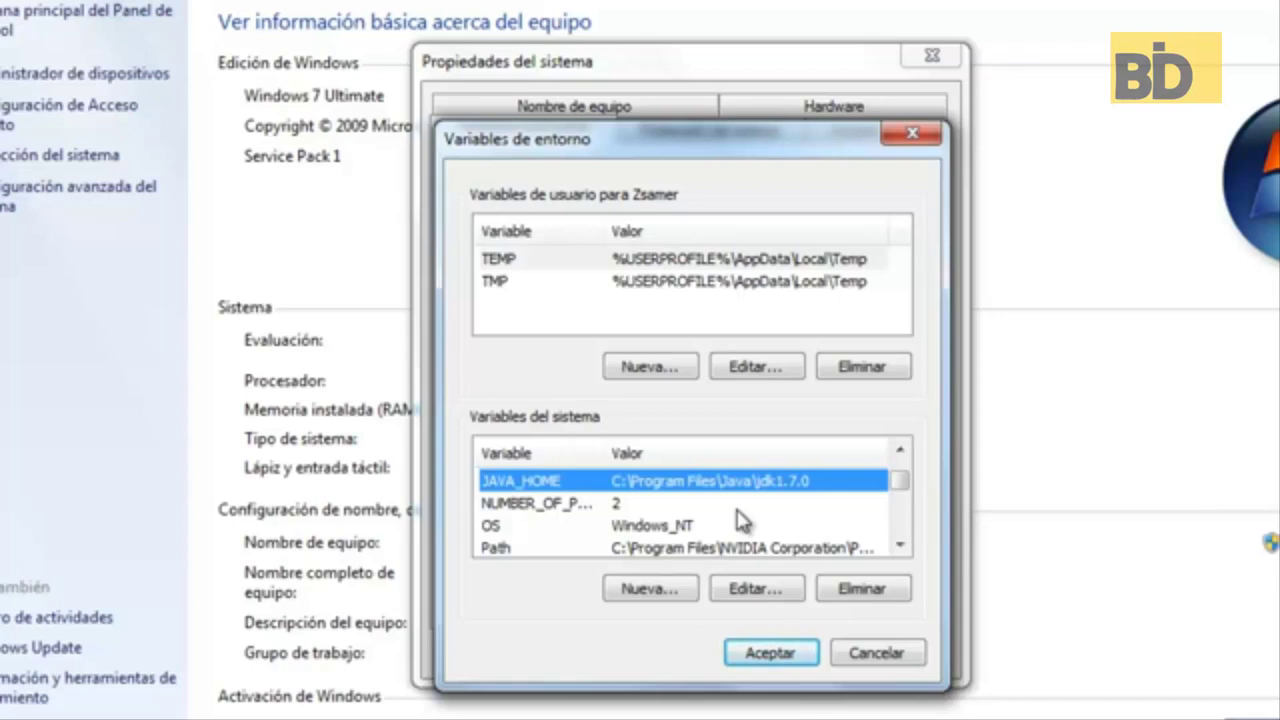
# Step: Begin a new system variable named JAVA_HOME
pyautogui.click(640, 590)
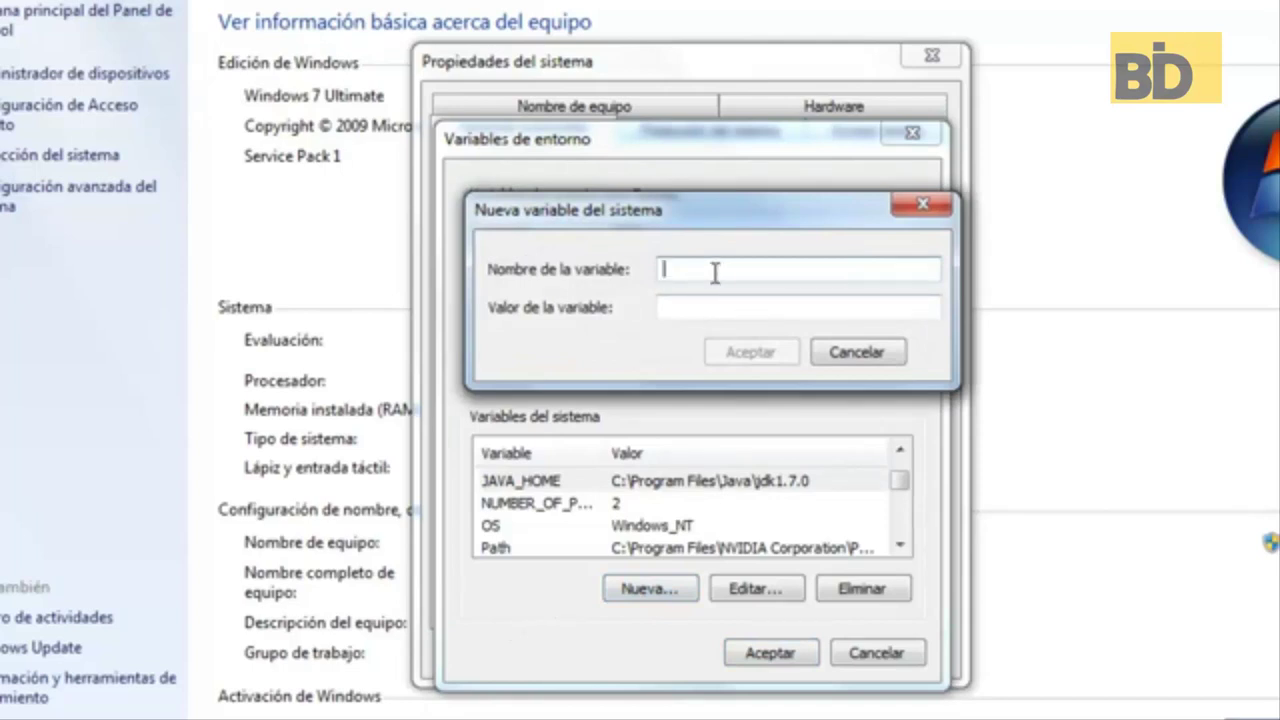
pyautogui.write('JAVA_HOME')
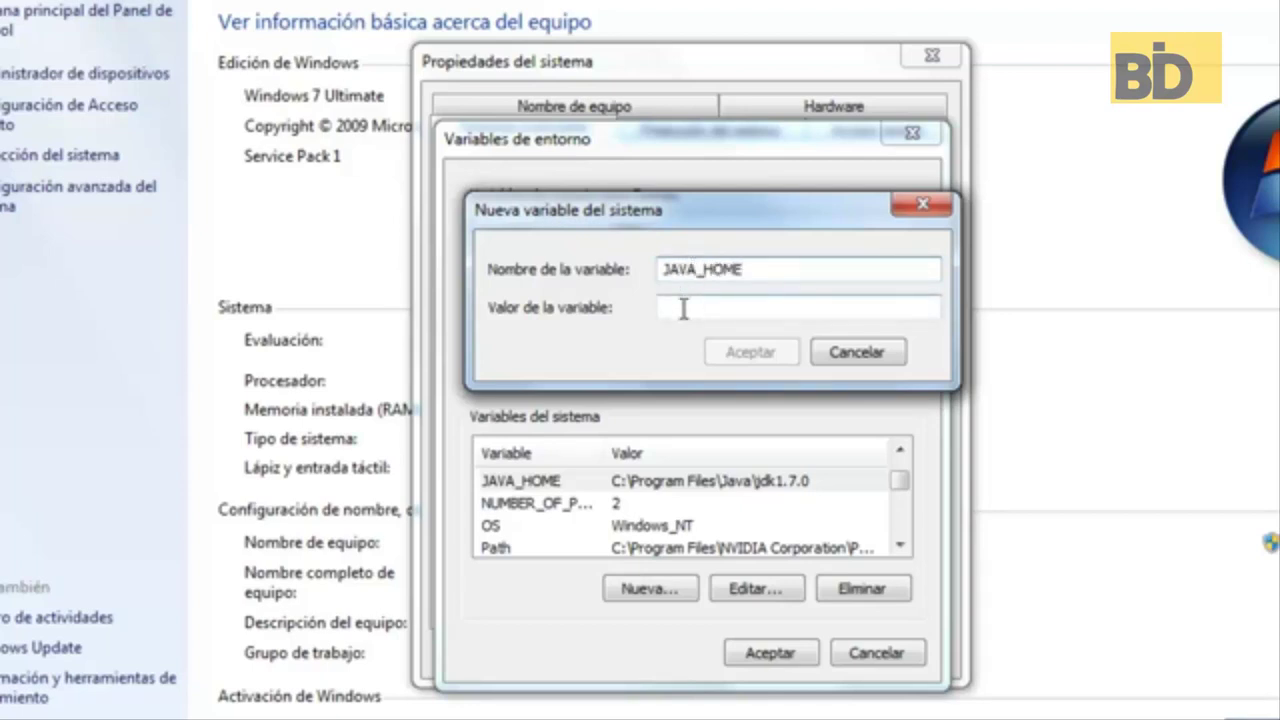
pyautogui.click(683, 309)
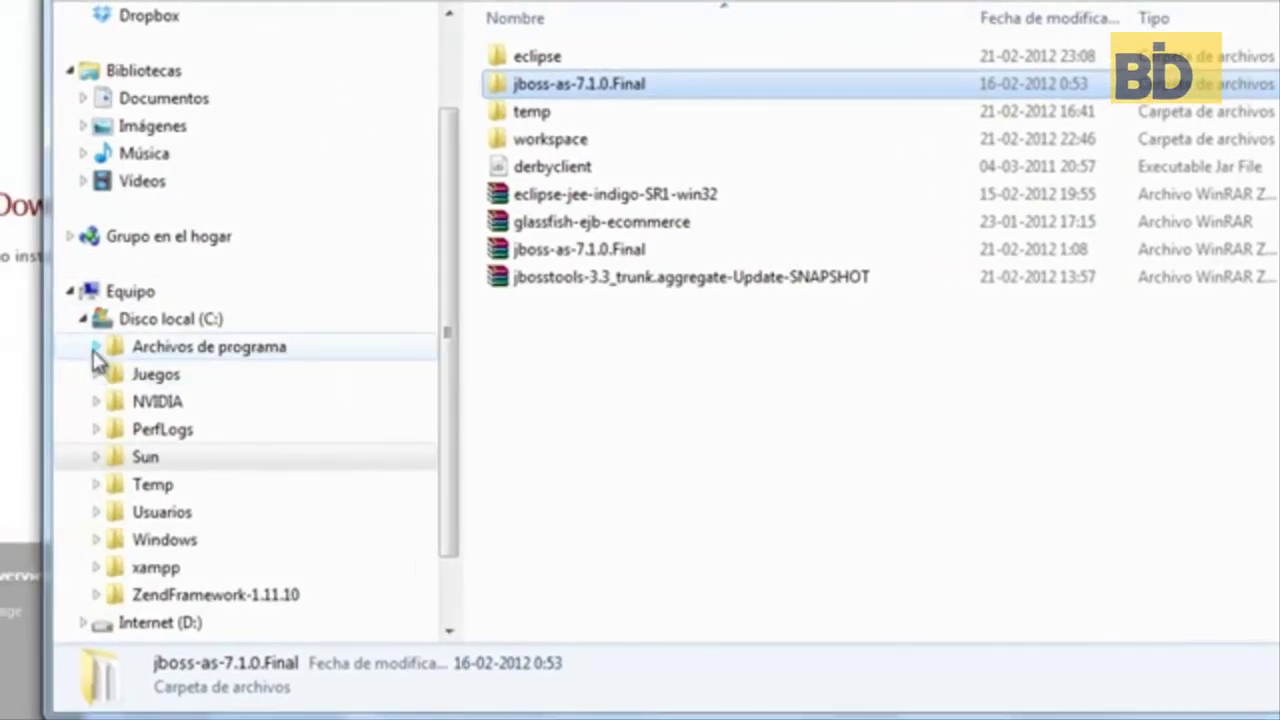
# Step: Locate the jdk1.7.0 folder under Archivos de programa\Java on drive C and copy its full path
pyautogui.click(94, 348)
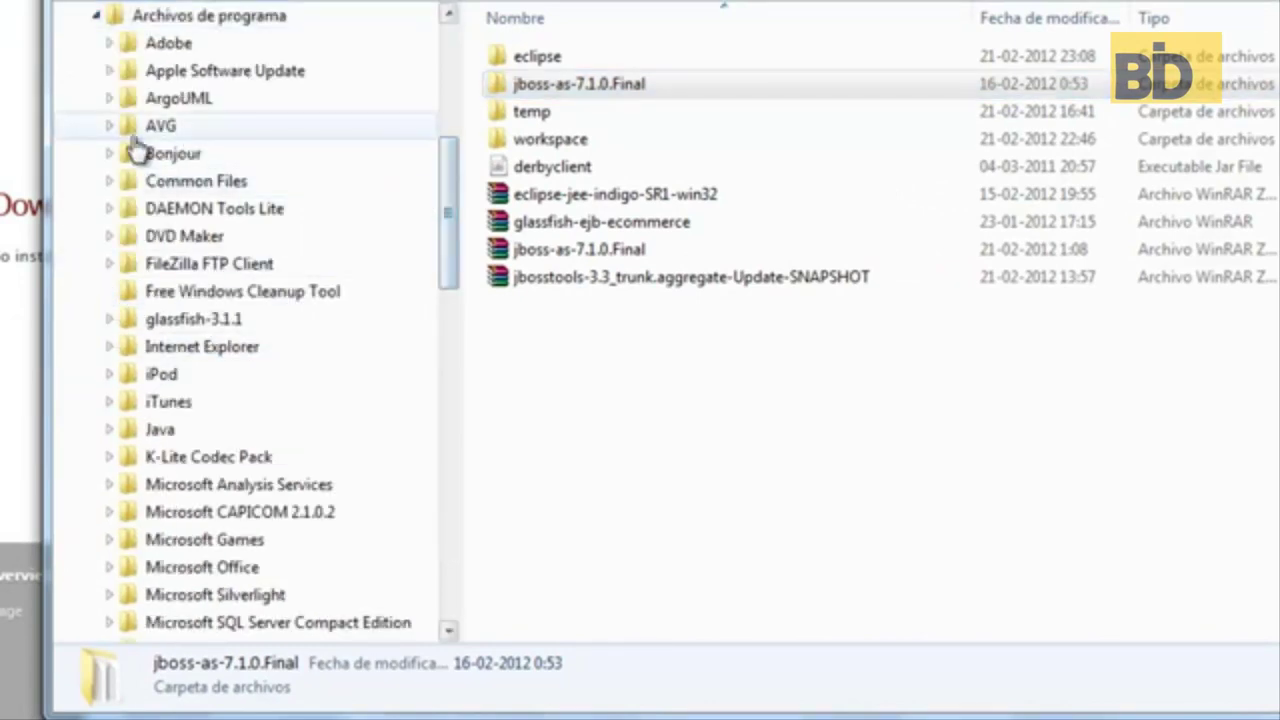
pyautogui.moveTo(448, 217); pyautogui.dragTo(457, 243)
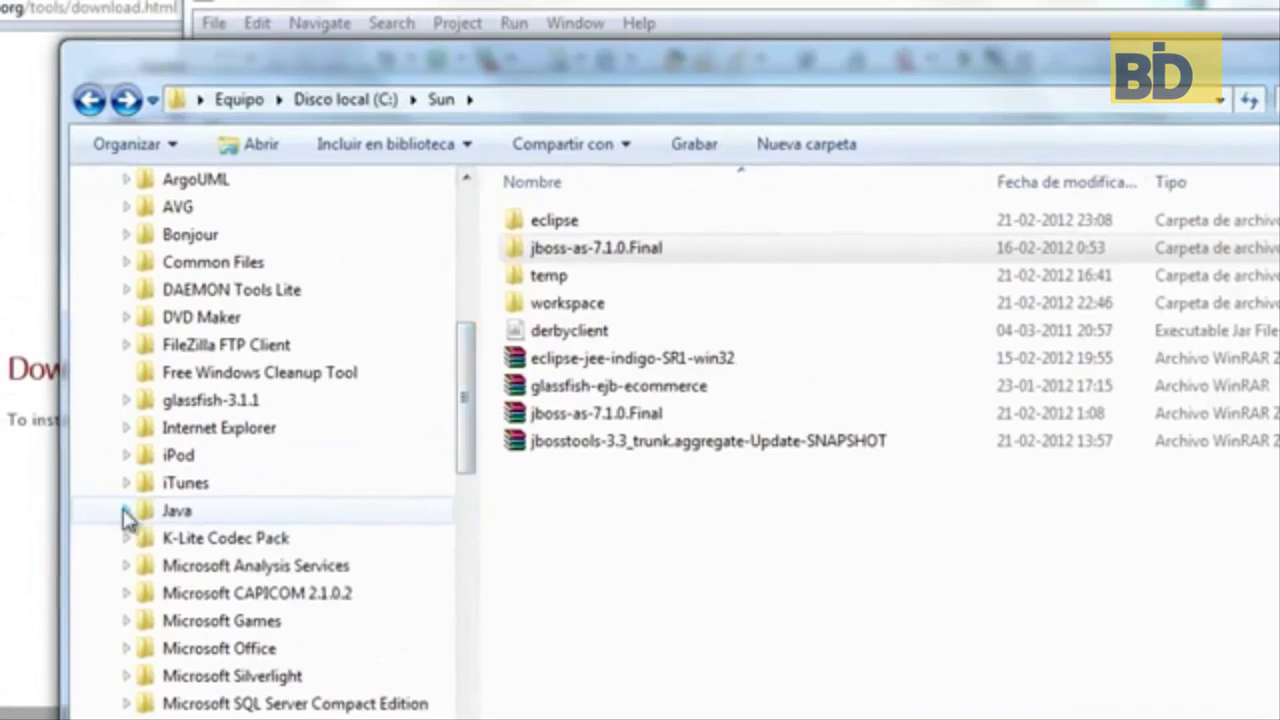
pyautogui.click(127, 514)
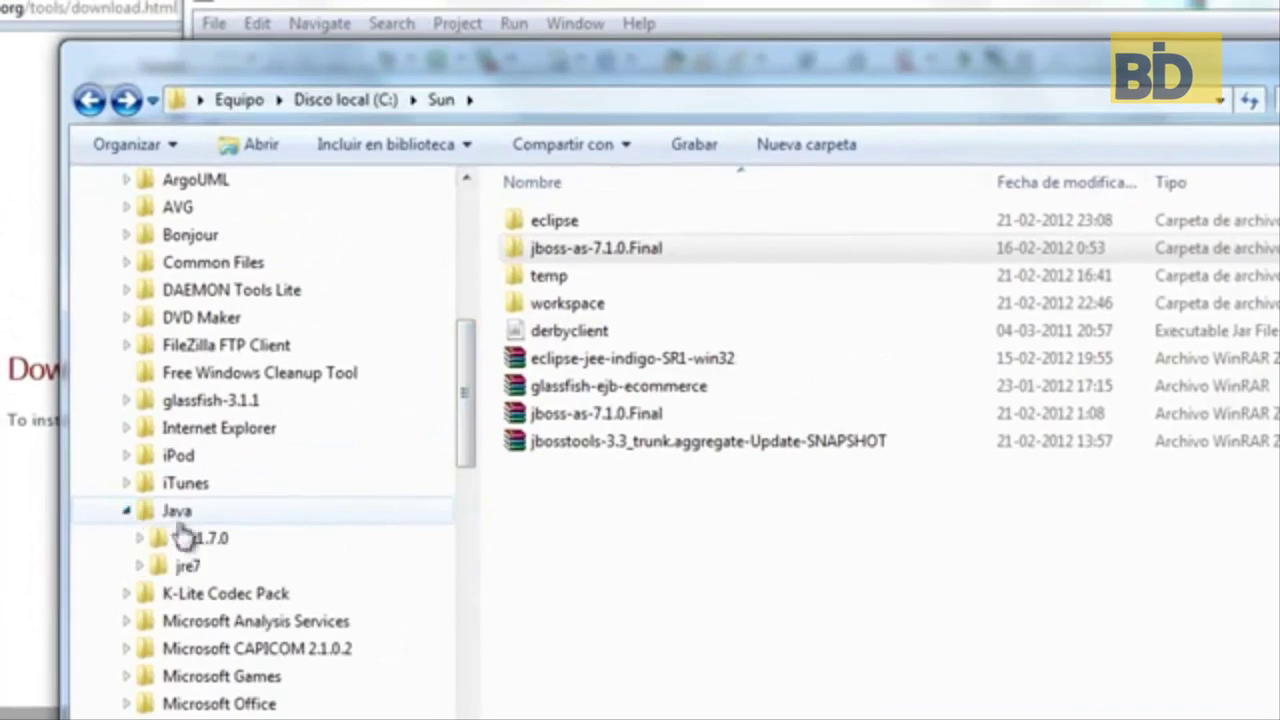
pyautogui.click(200, 540)
pyautogui.click(184, 104)
pyautogui.press('super+c')
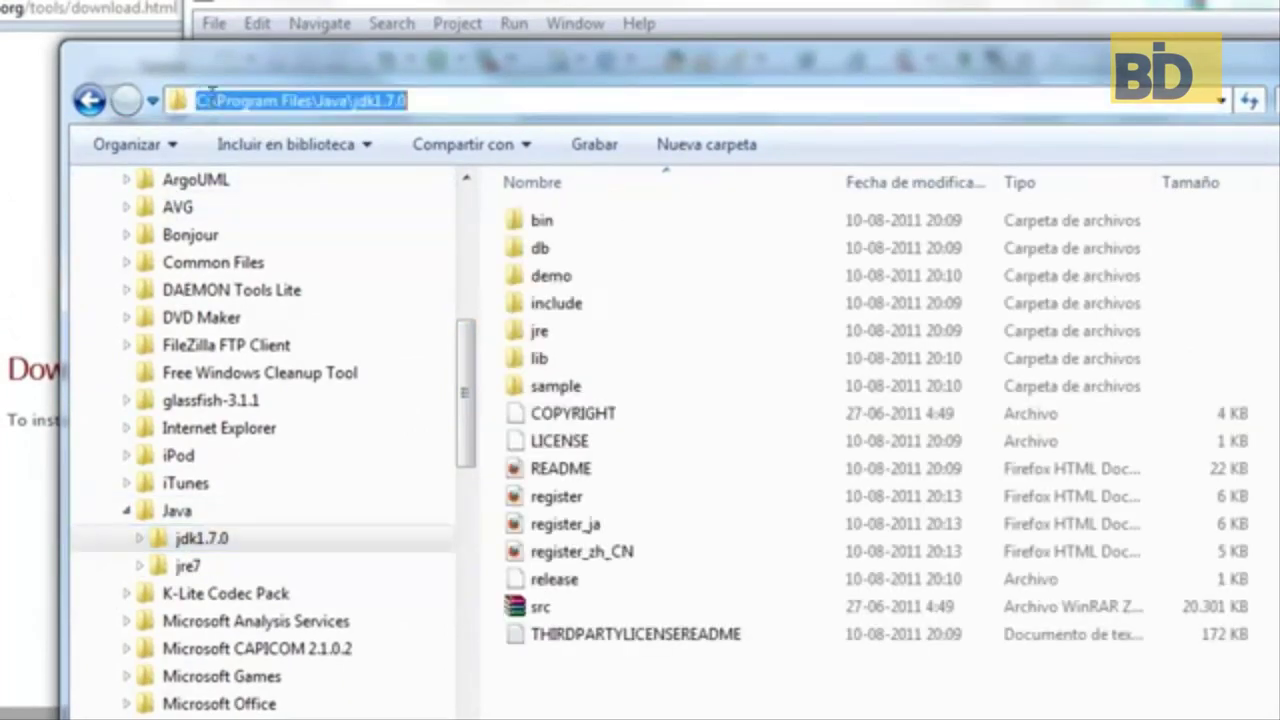
pyautogui.rightClick(195, 100)
pyautogui.click(272, 180)
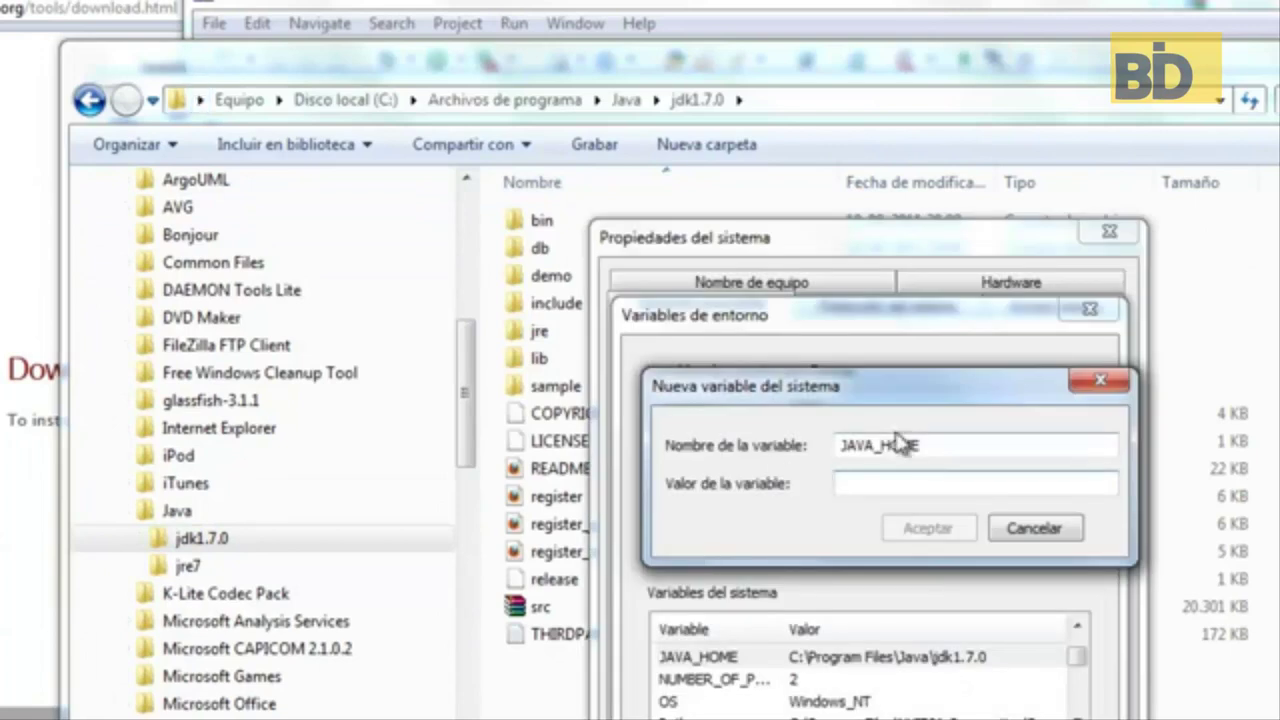
# Step: Paste C:\Program Files\Java\jdk1.7.0 as the value of the new JAVA_HOME variable and discard that new variable
pyautogui.click(894, 482)
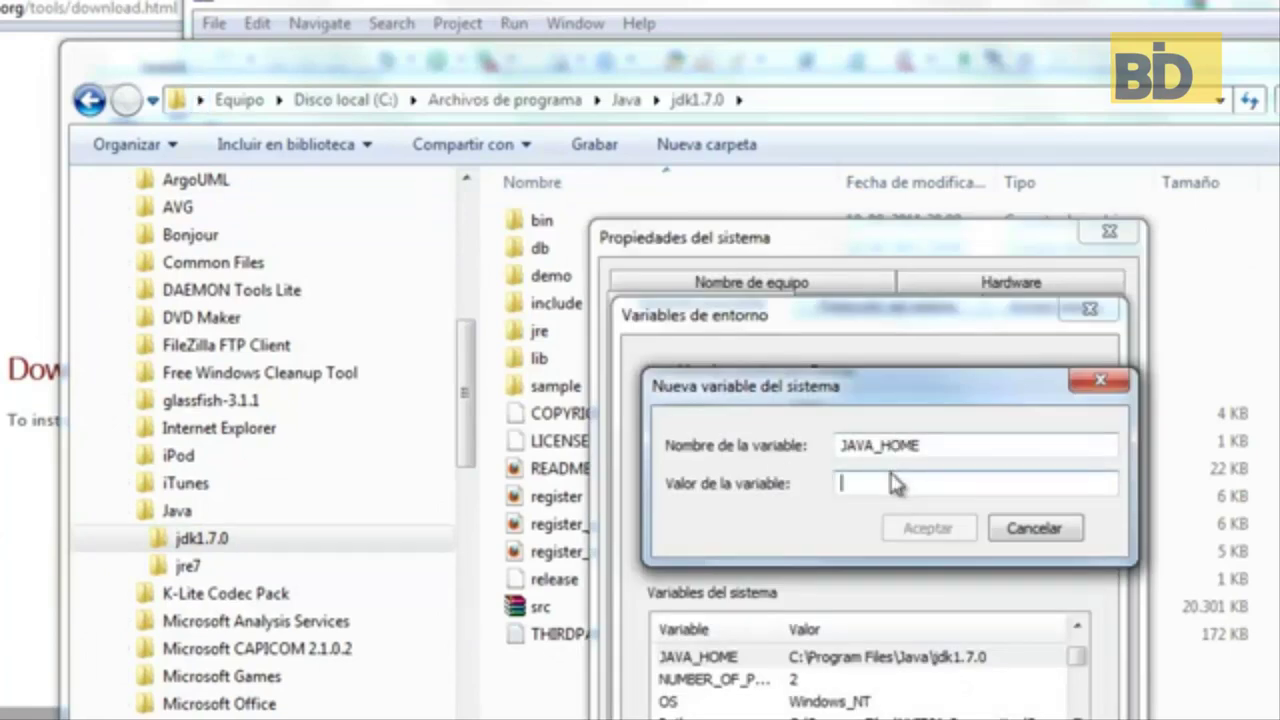
pyautogui.rightClick(903, 487)
pyautogui.click(968, 601)
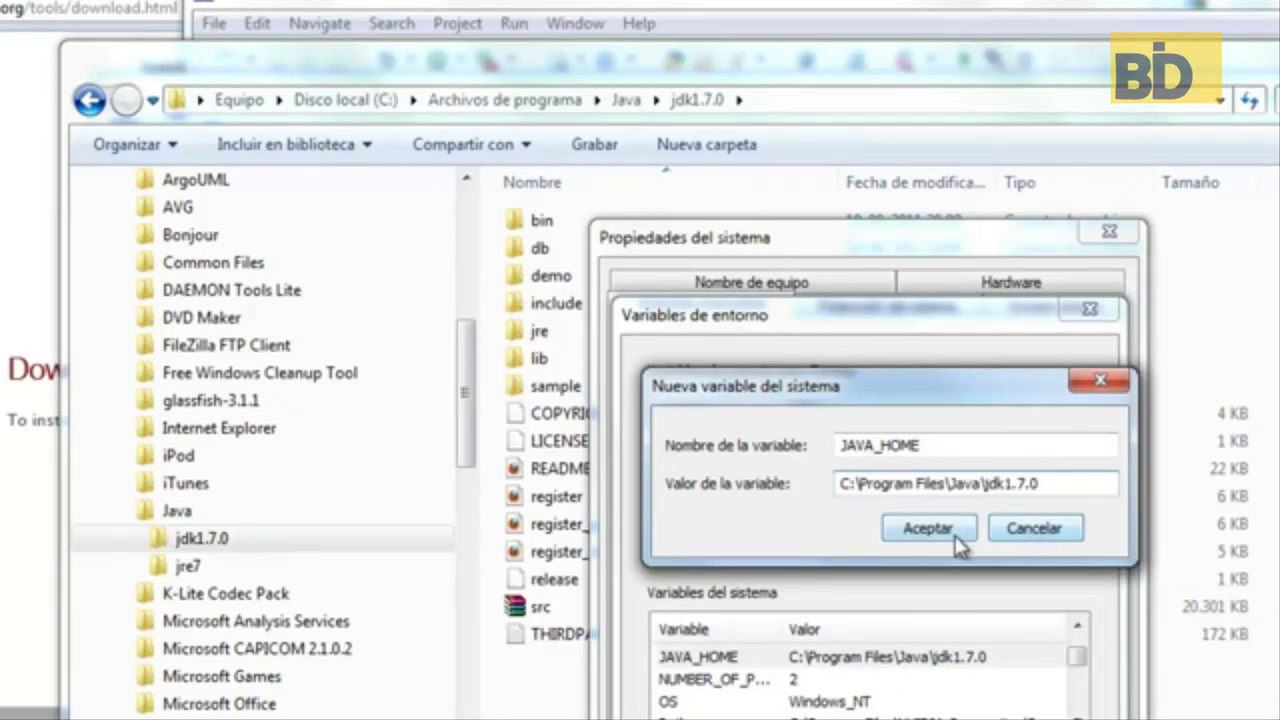
pyautogui.click(1034, 532)
# Step: Review the name and value of the existing JAVA_HOME system variable and accept all the open system settings dialogs
pyautogui.click(734, 665)
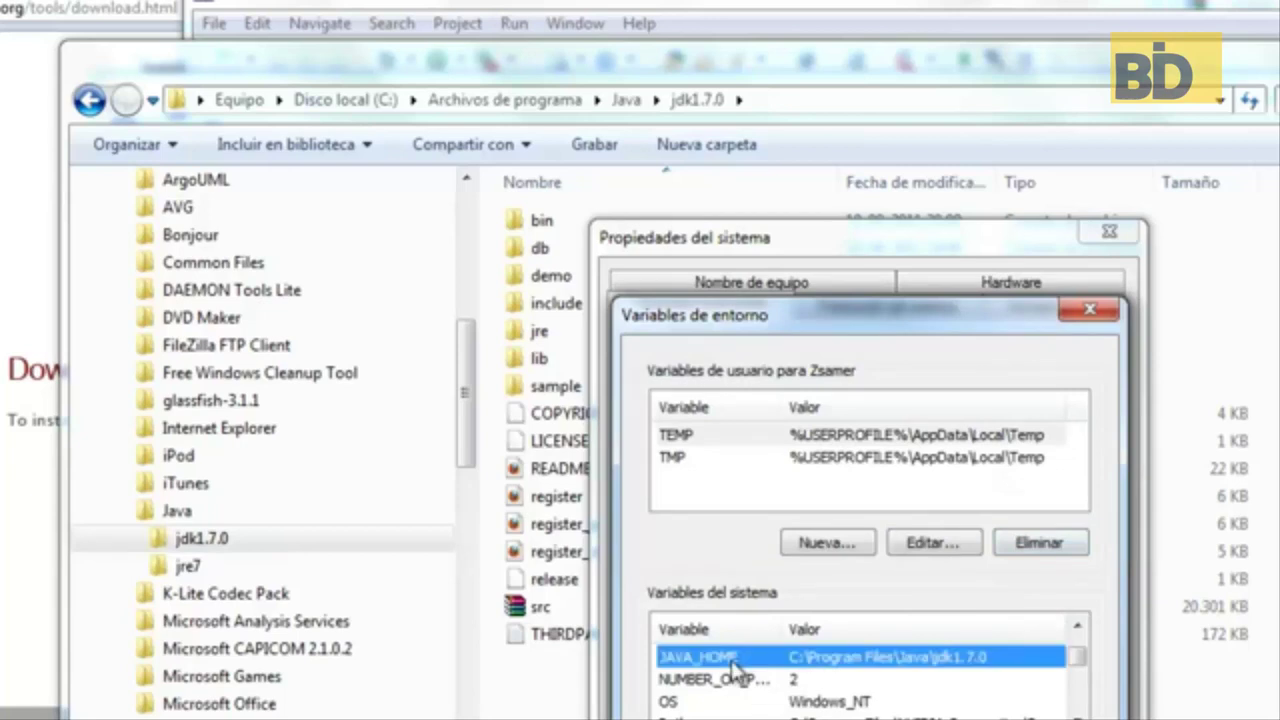
pyautogui.doubleClick(840, 660)
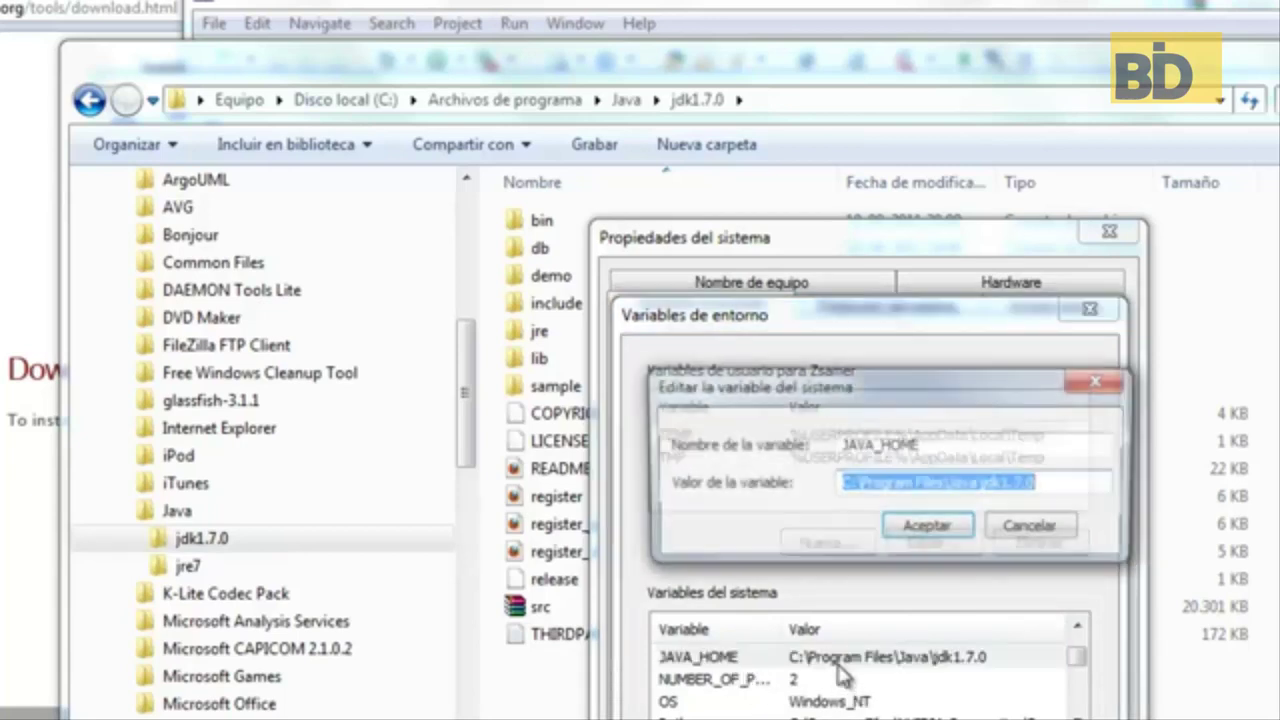
pyautogui.click(920, 445)
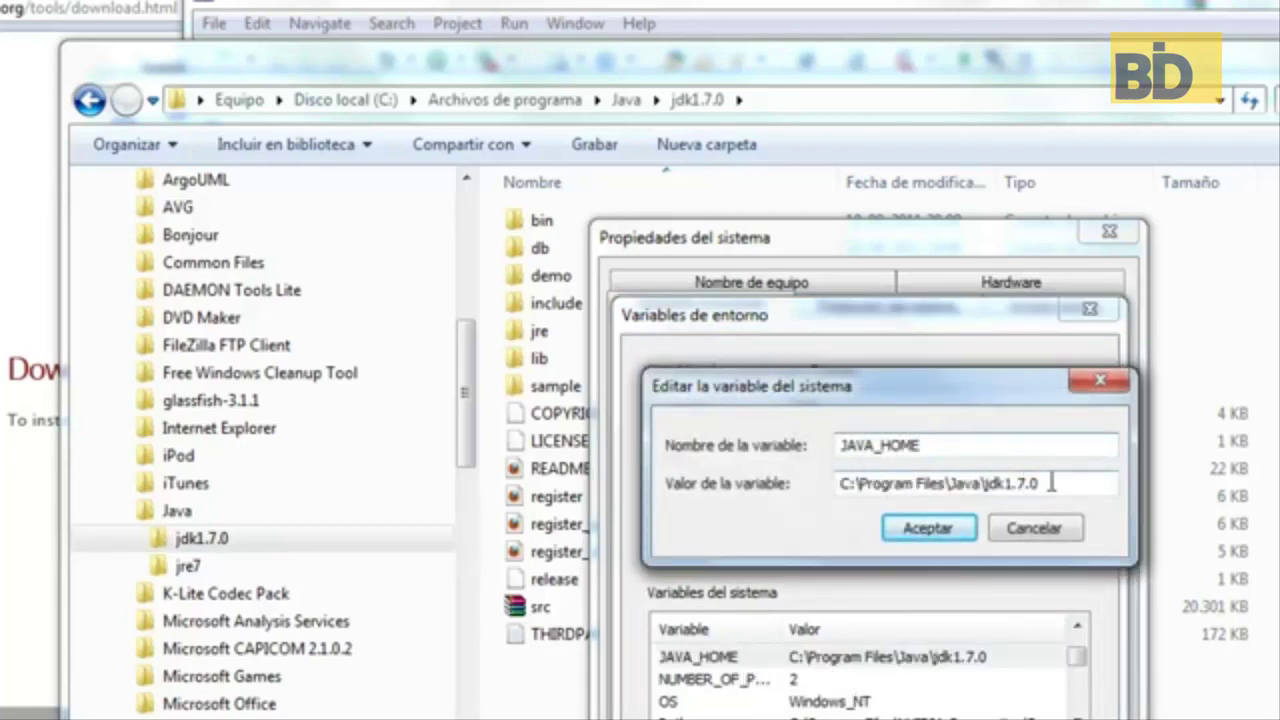
pyautogui.click(955, 530)
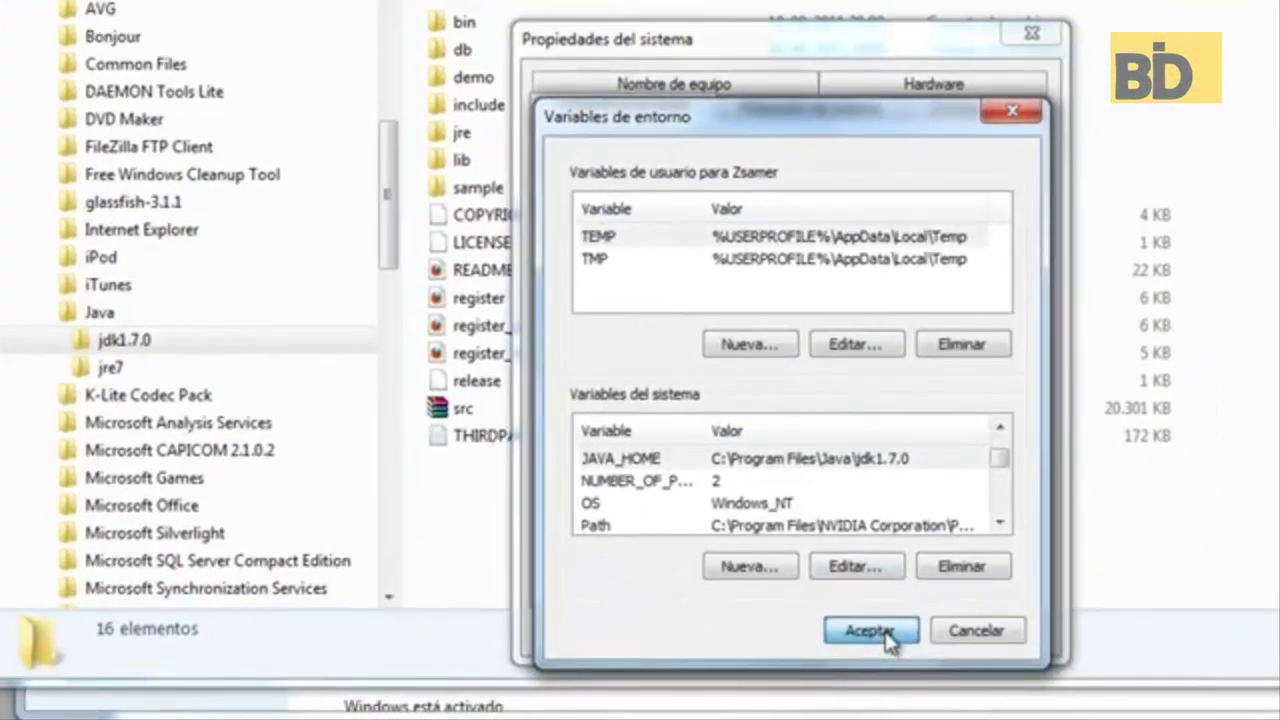
pyautogui.click(893, 661)
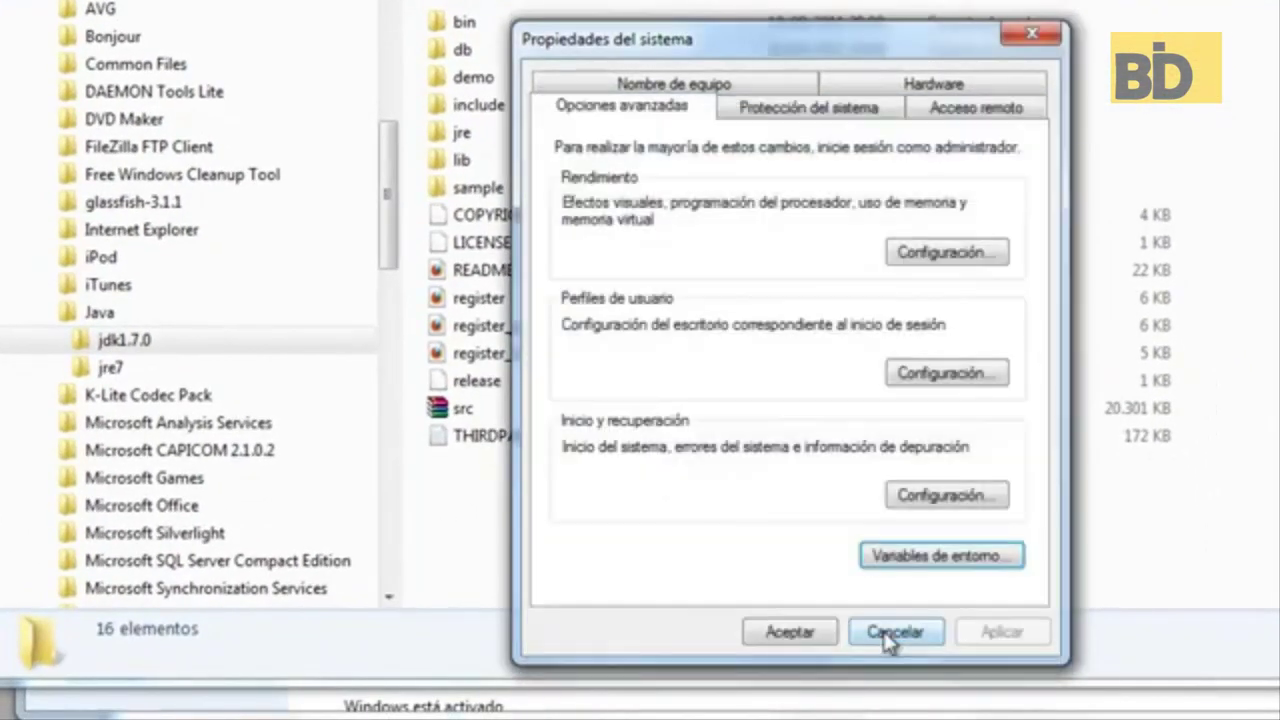
pyautogui.click(800, 630)
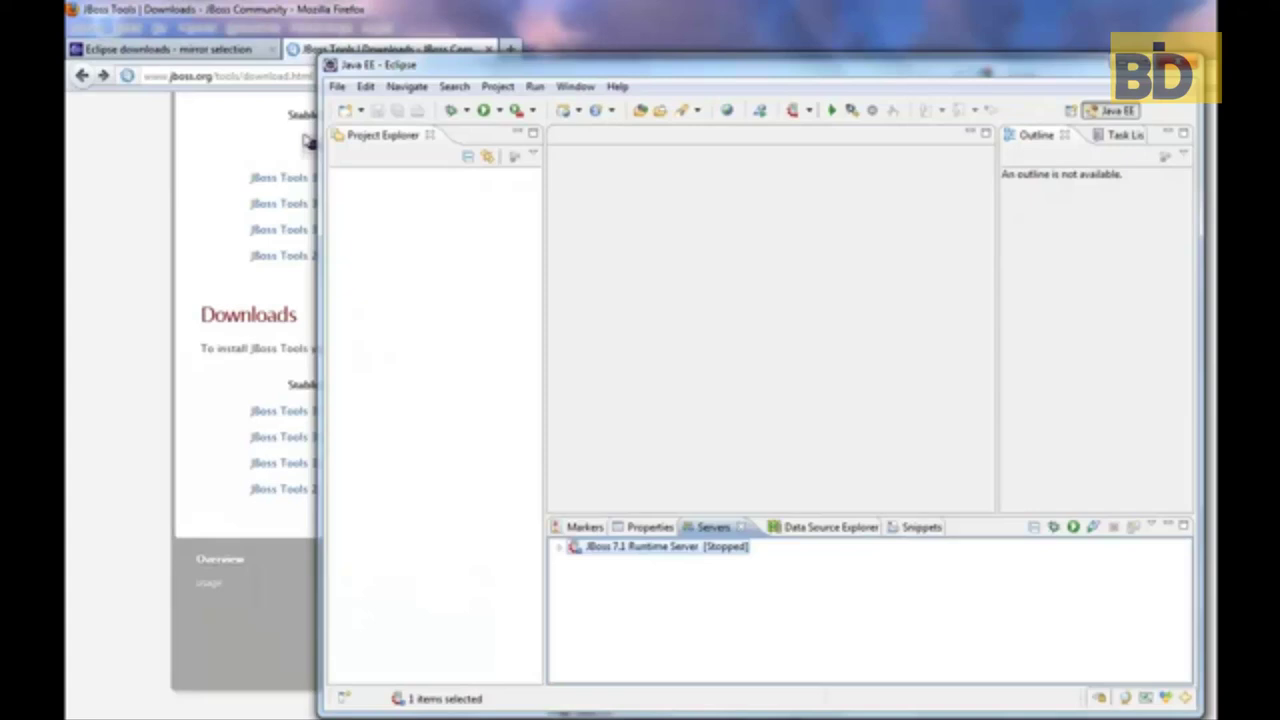
# Step: Open a Windows command prompt with cmd and move its window over the Eclipse workspace
pyautogui.press('super')
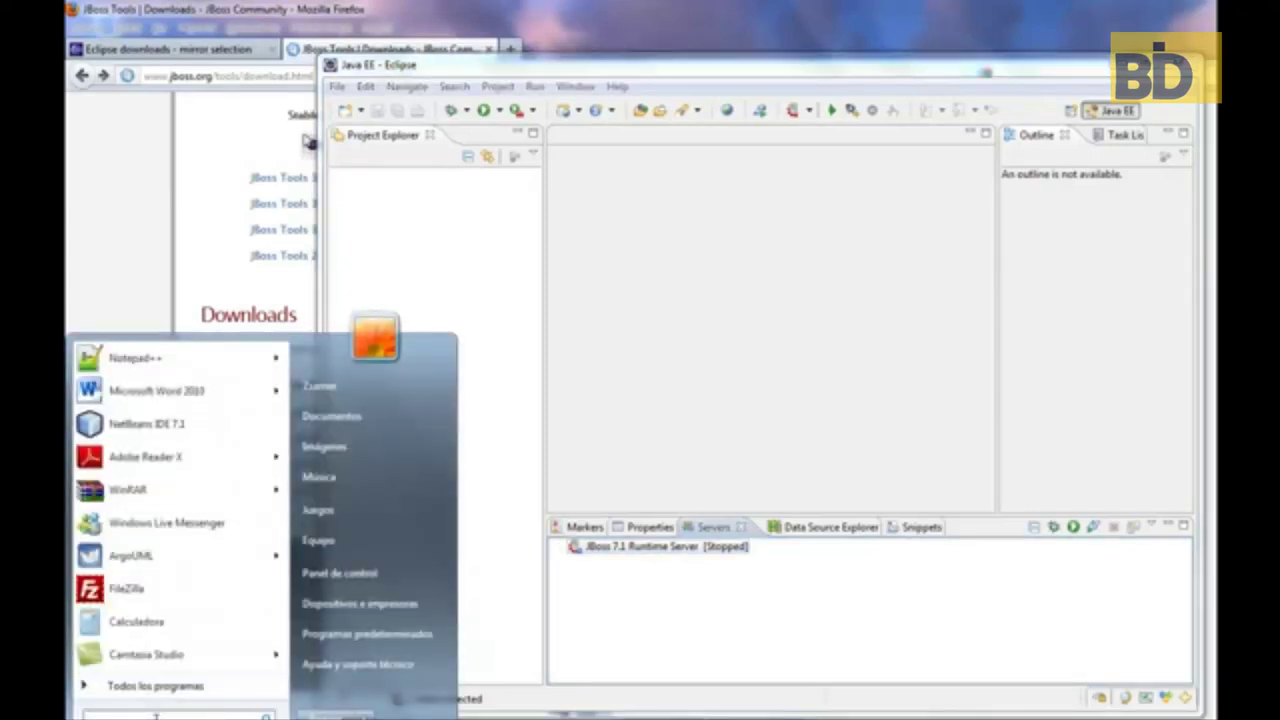
pyautogui.write('cmd')
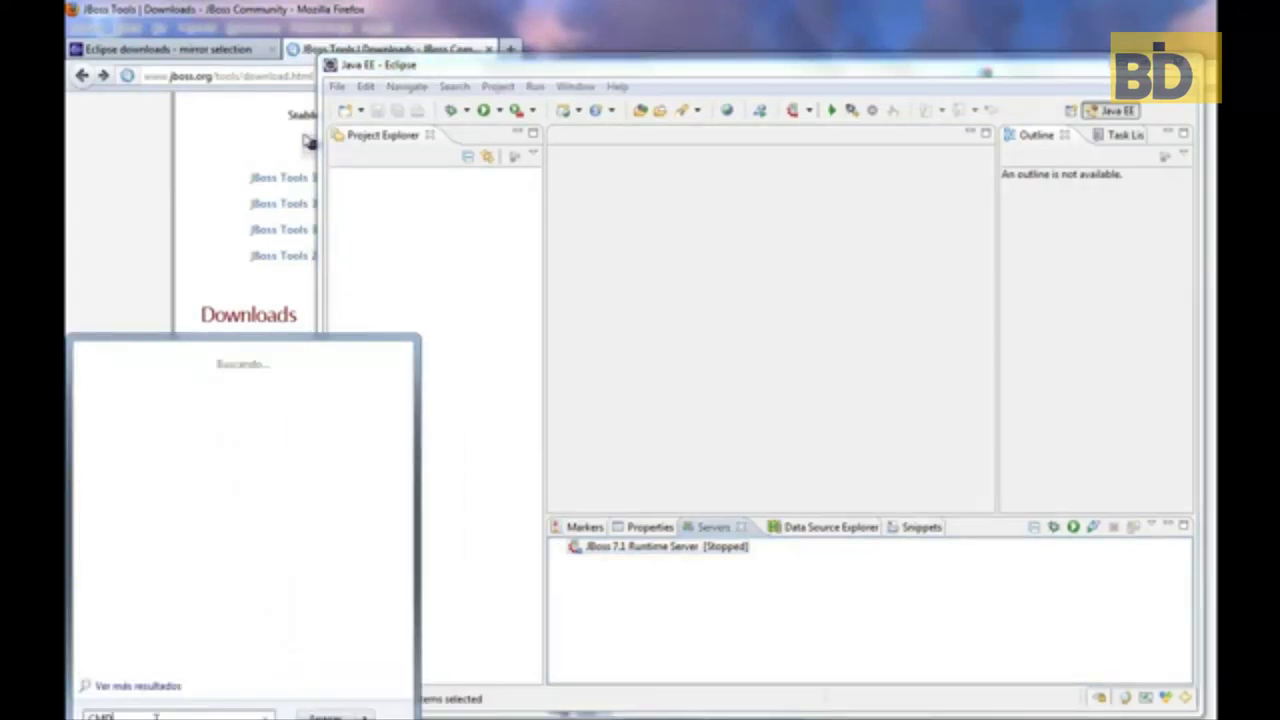
pyautogui.press('Return')
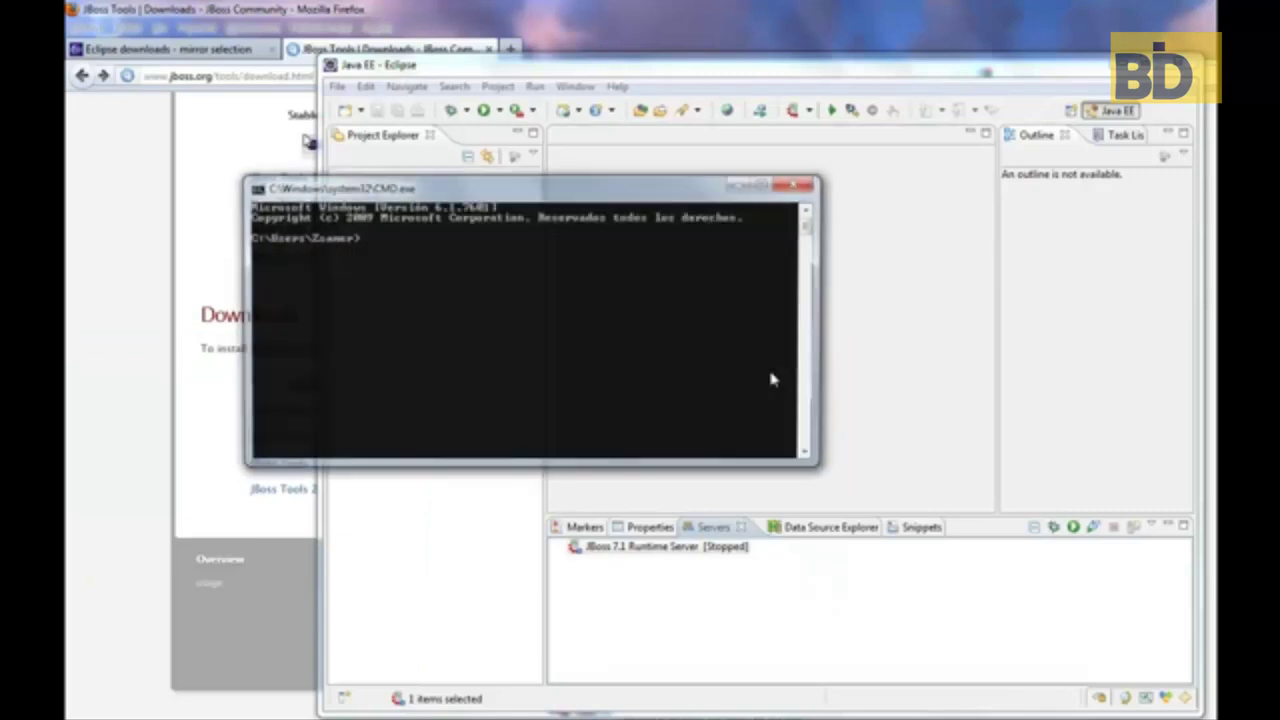
pyautogui.moveTo(505, 195); pyautogui.dragTo(617, 229)
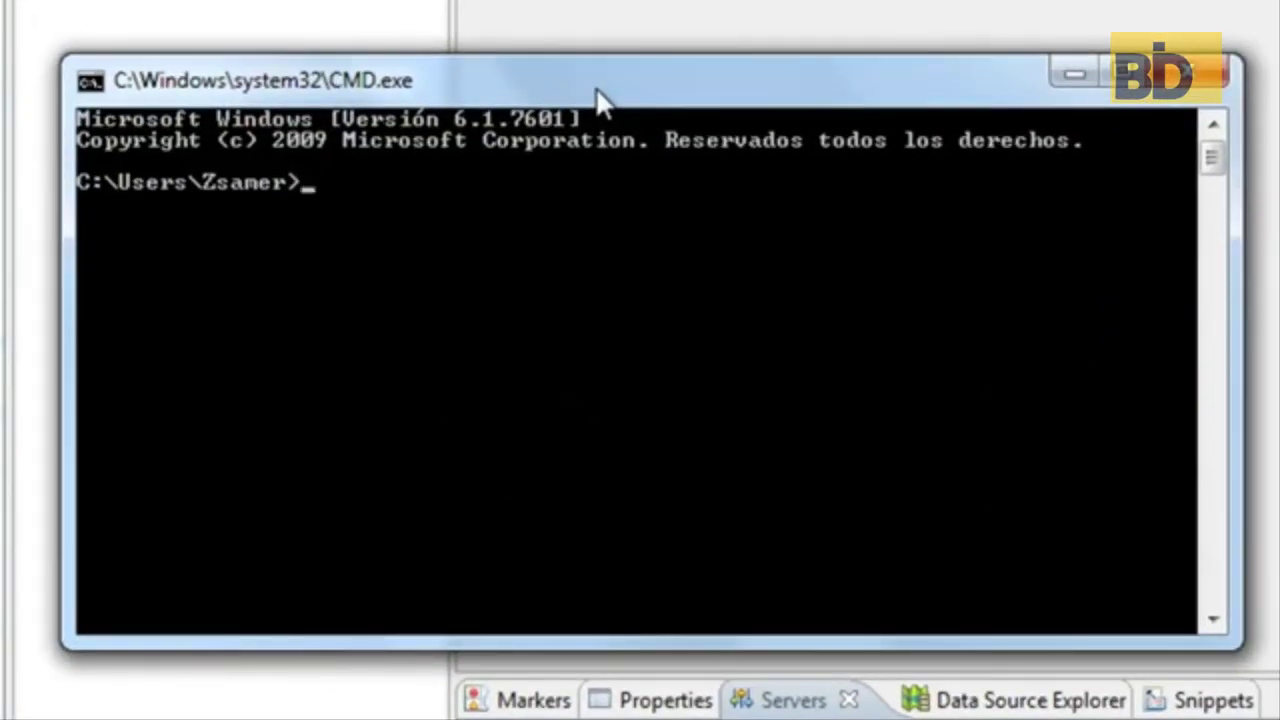
# Step: Go up to the root of drive C in the command prompt and change into the Sun directory
pyautogui.write('cd..')
pyautogui.press('Return')
pyautogui.write('cd..')
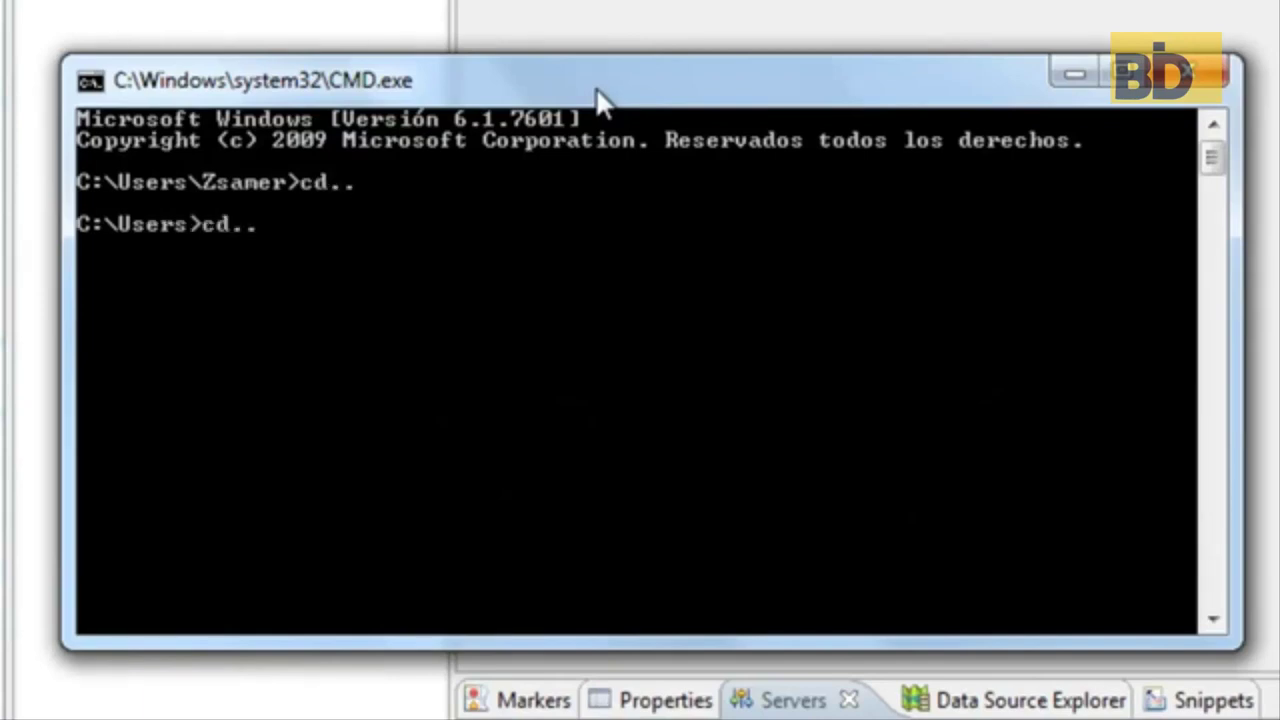
pyautogui.press('Return')
pyautogui.write('cd')
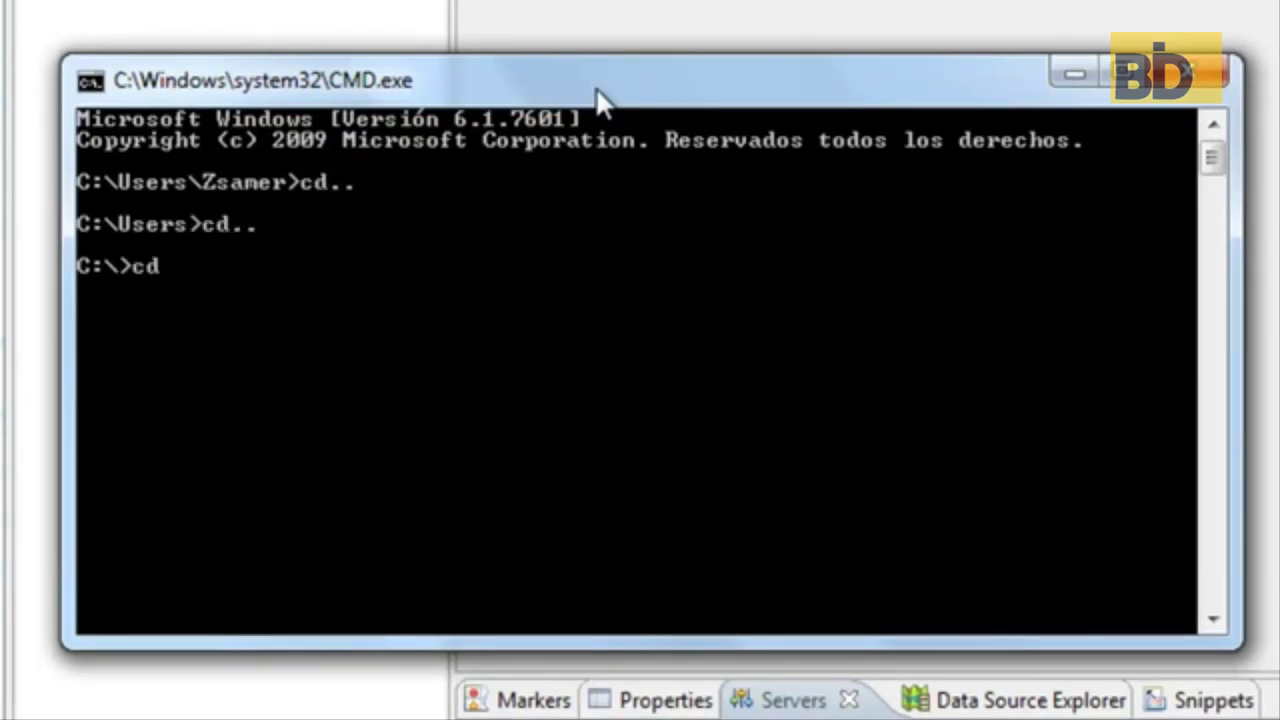
pyautogui.write(' sun')
pyautogui.press('Tab')
pyautogui.press('Return')
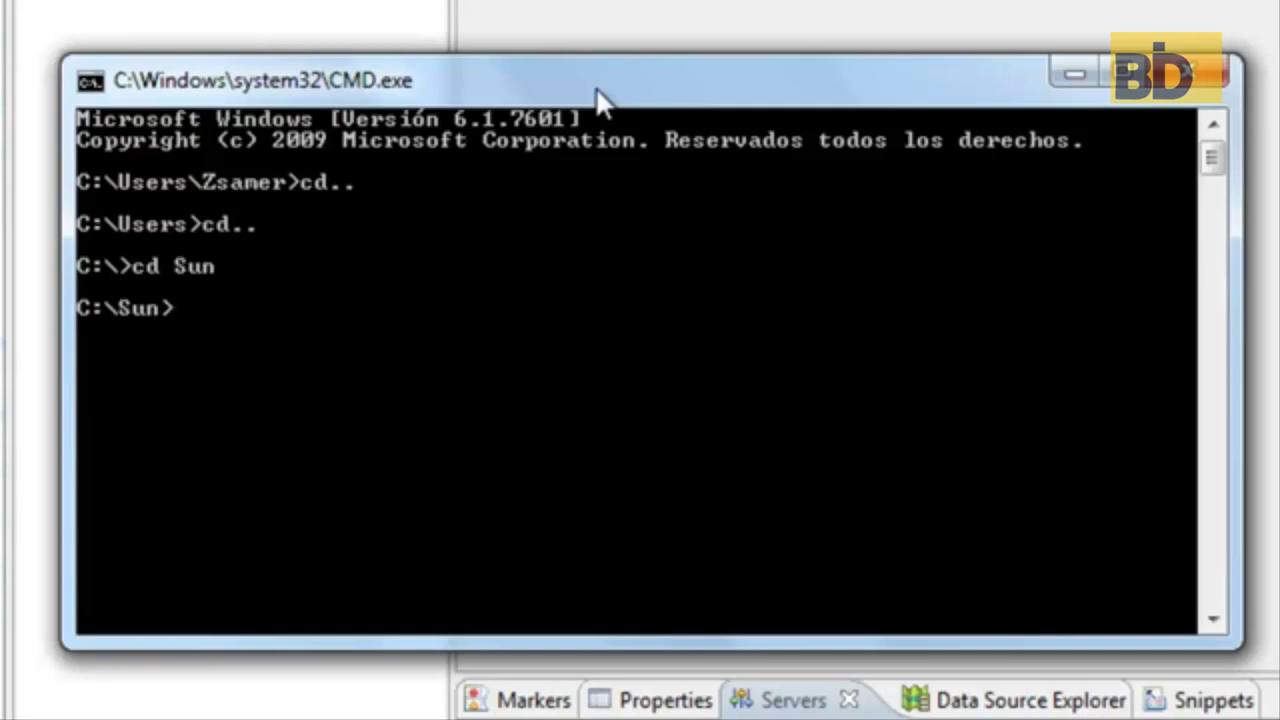
# Step: Change into the jboss-as-7.1.0.Final directory and its bin subdirectory
pyautogui.write('cd j')
pyautogui.press('Tab')
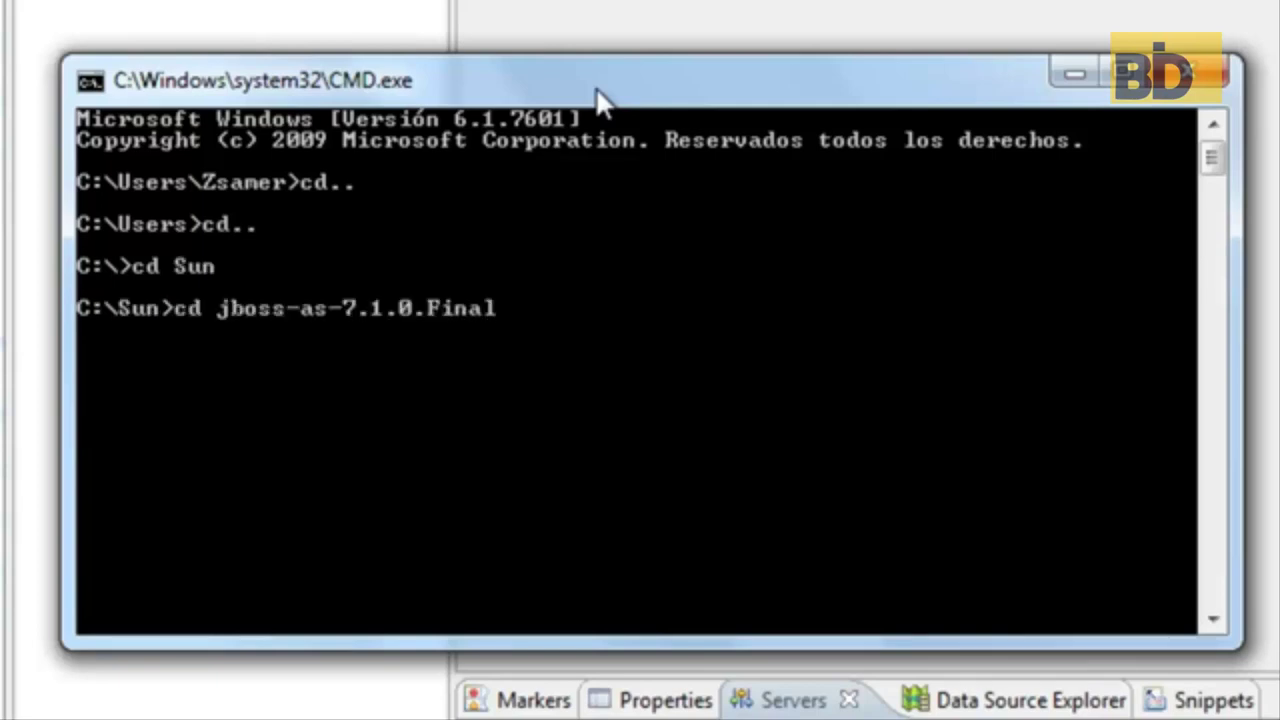
pyautogui.press('Return')
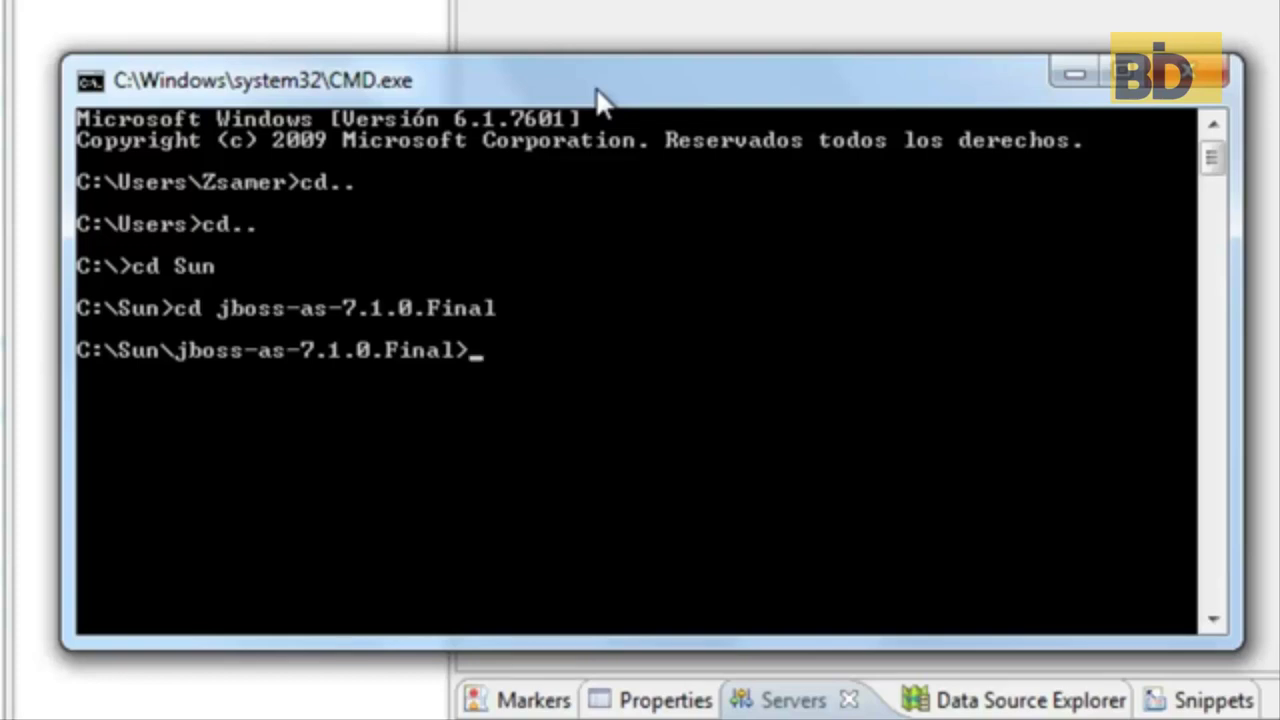
pyautogui.write('cd bin')
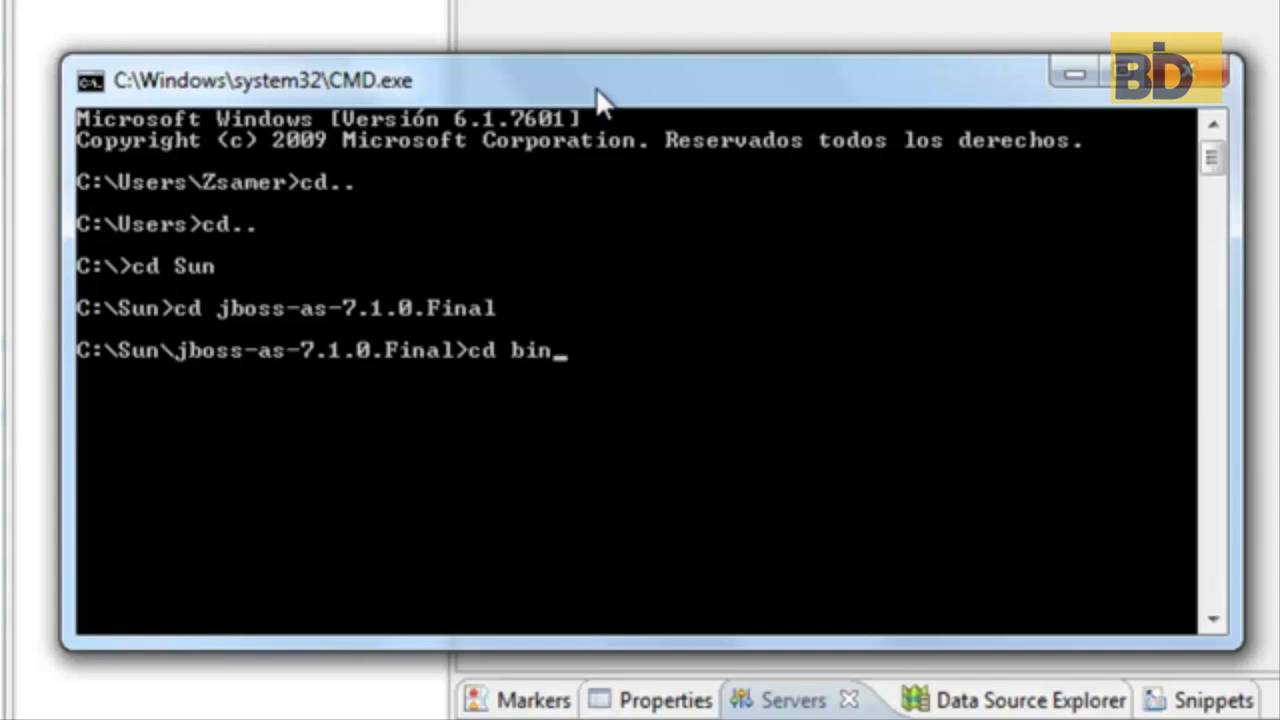
pyautogui.press('Return')
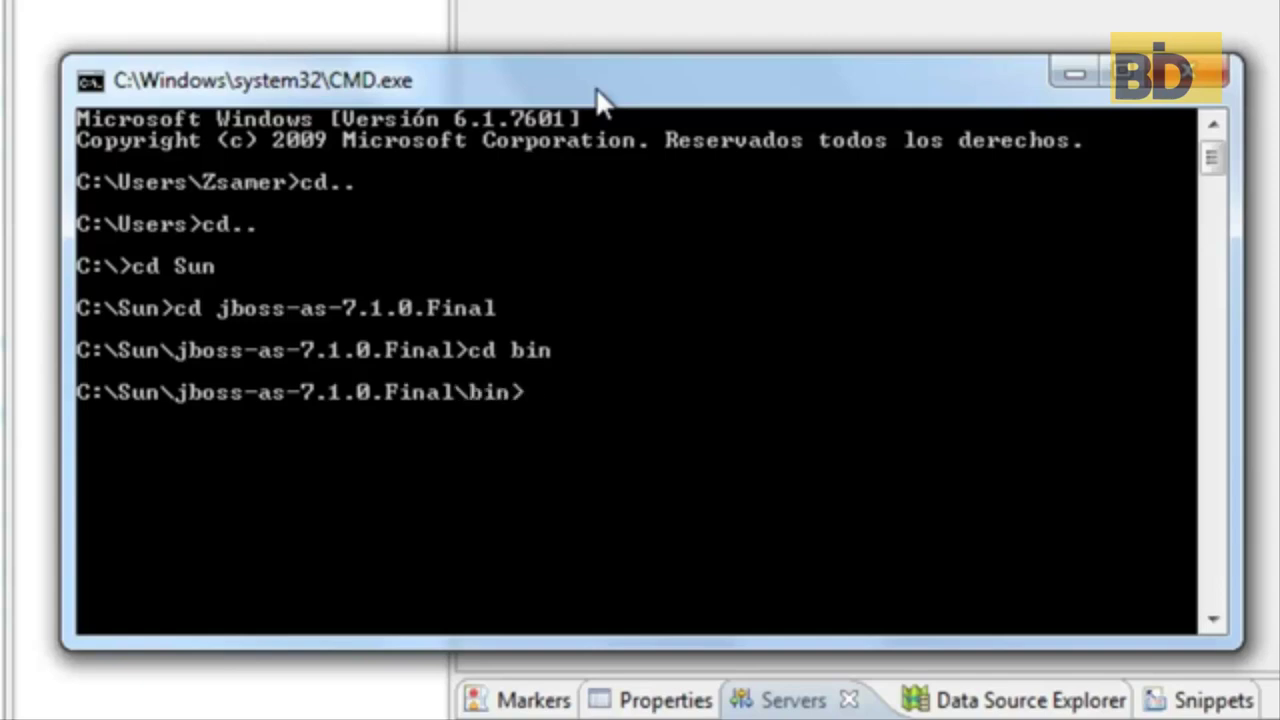
# Step: Run add-user.bat, choosing option a for a Management User and accepting the default ManagementRealm
pyautogui.write('add-user.bat')
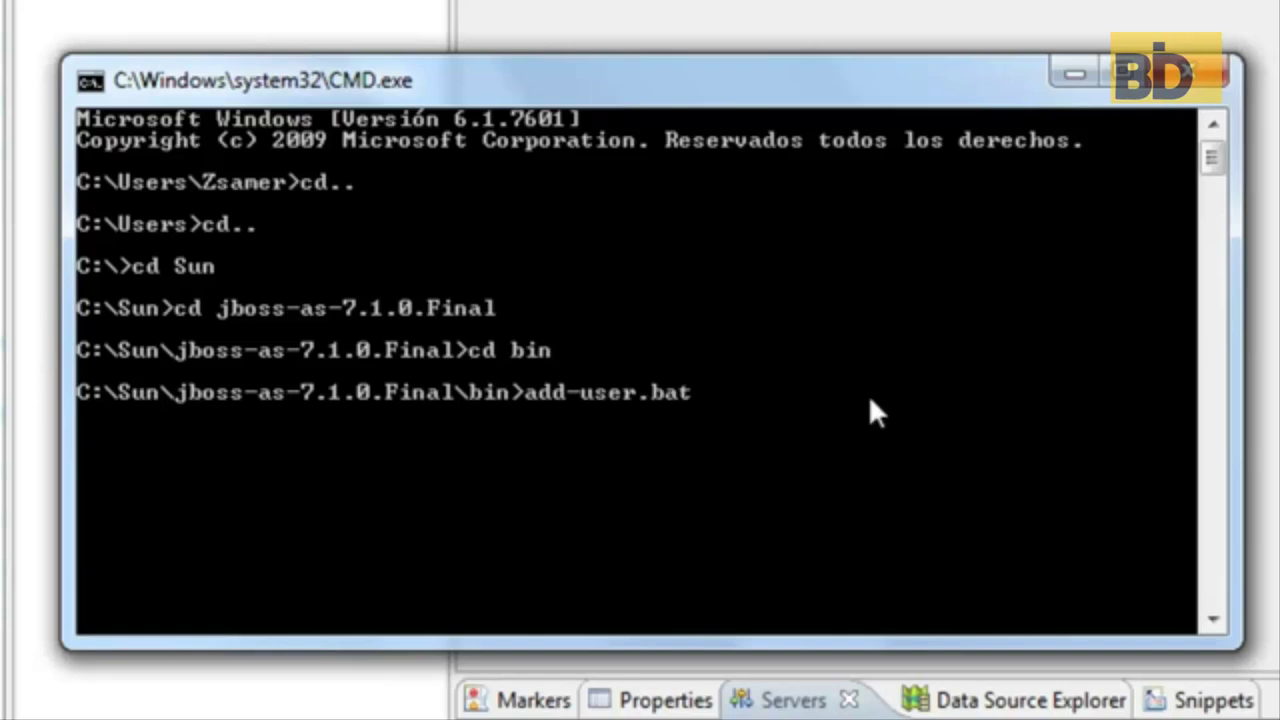
pyautogui.press('Return')
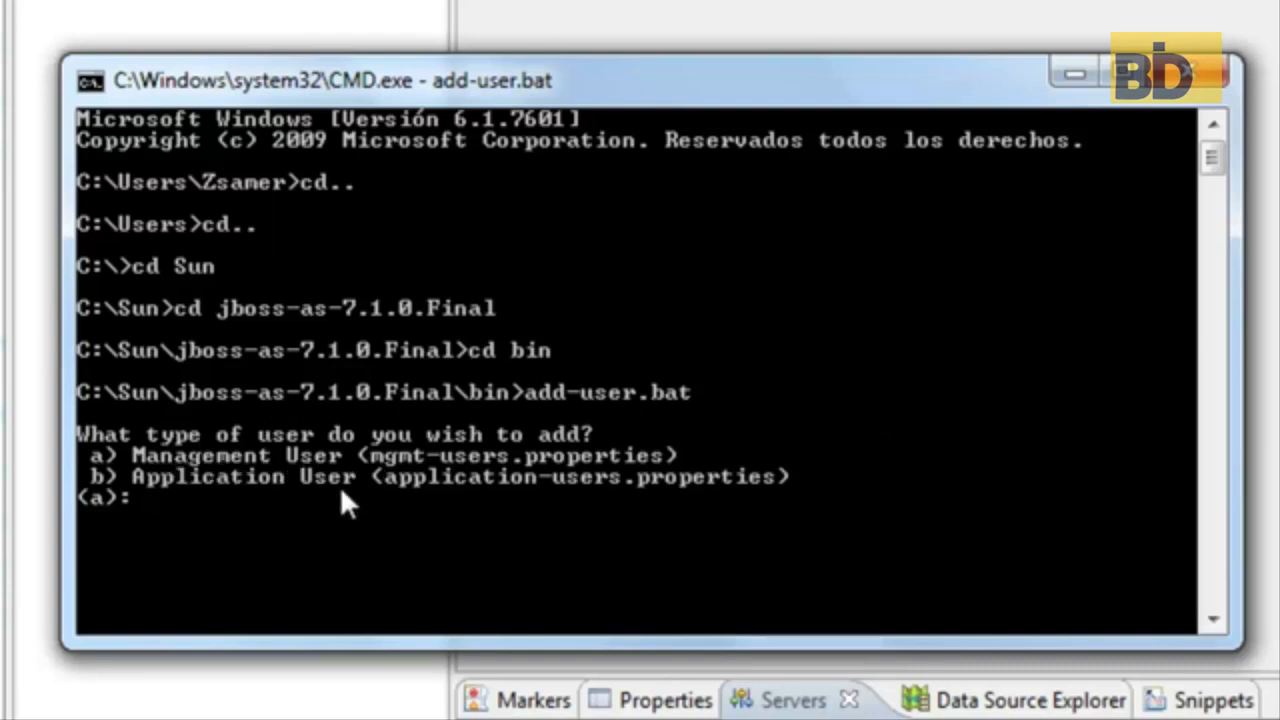
pyautogui.write('z')
pyautogui.press('BackSpace')
pyautogui.write('a')
pyautogui.press('Return')
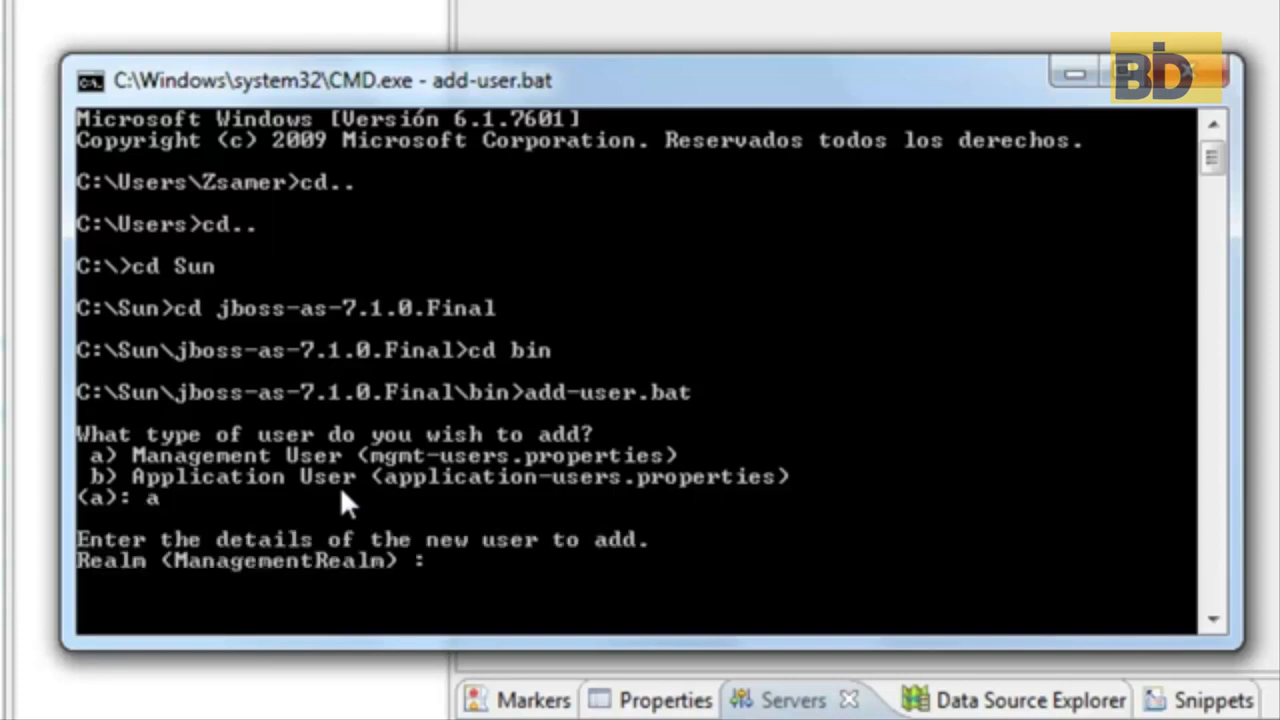
pyautogui.press('Return')
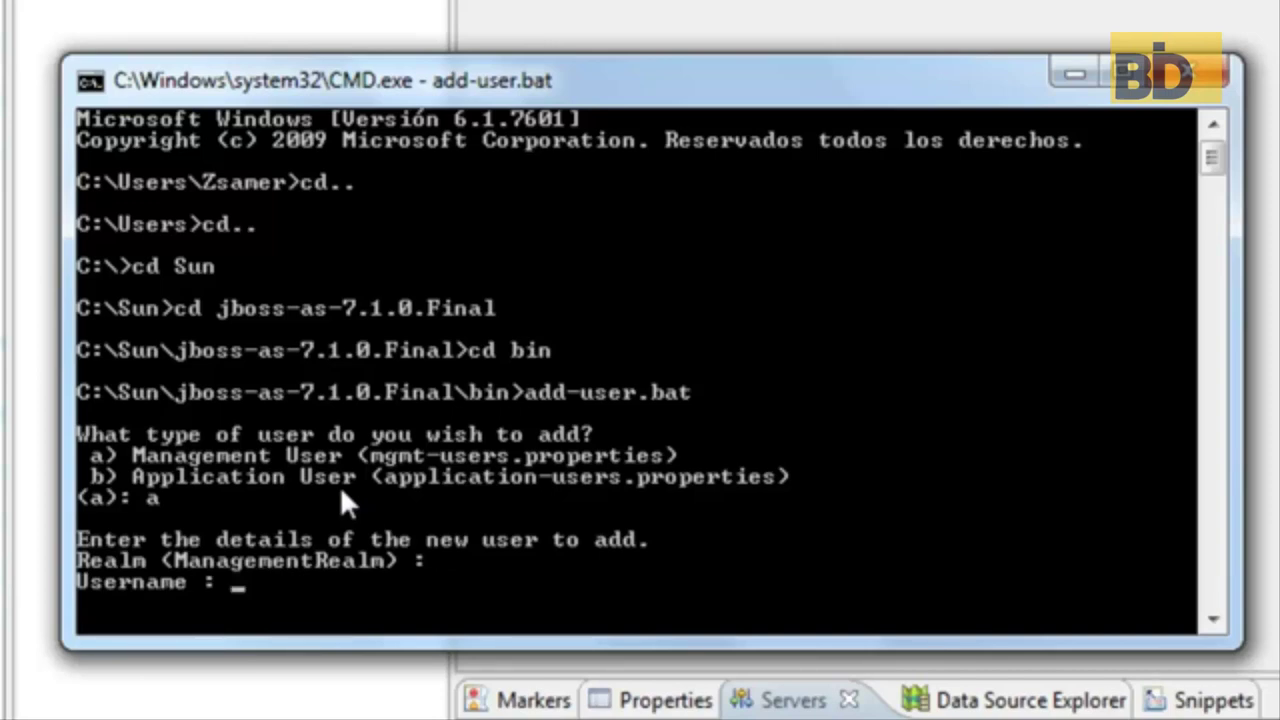
# Step: Add the management user bdi by entering and repeating its password, confirm with y, and close the command prompt
pyautogui.write('bdi')
pyautogui.press('Return')
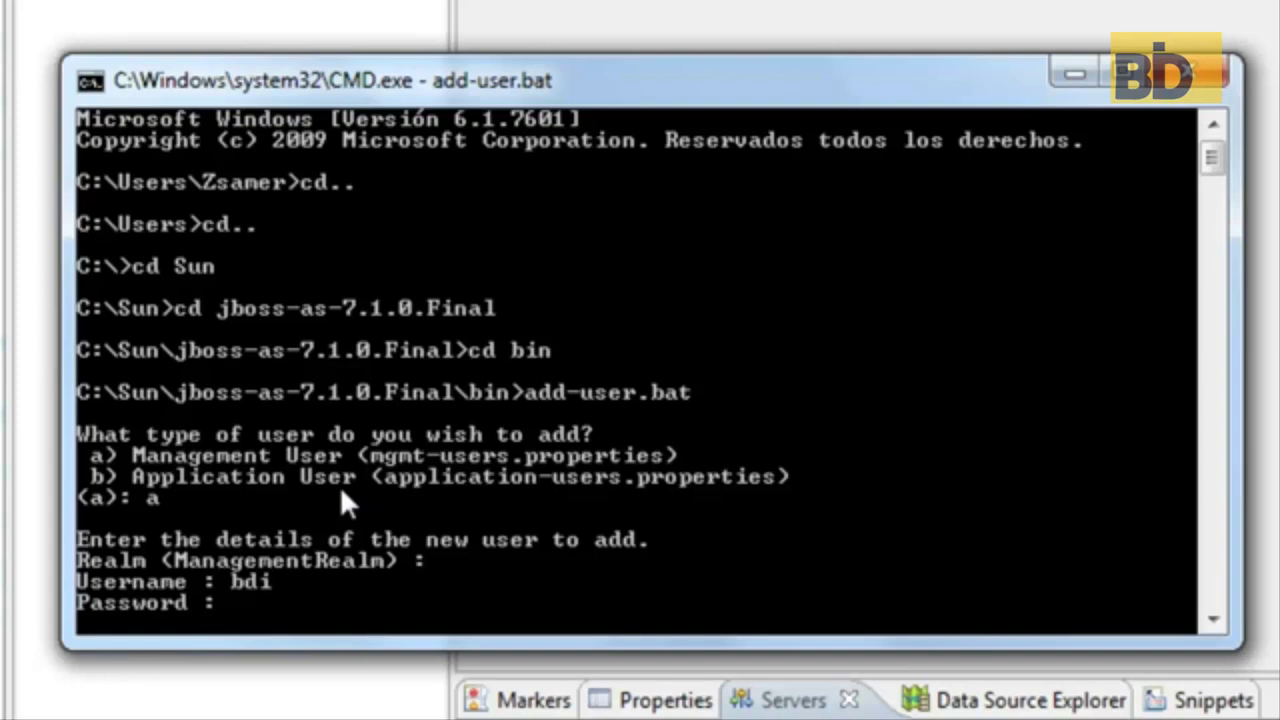
pyautogui.press('Return')
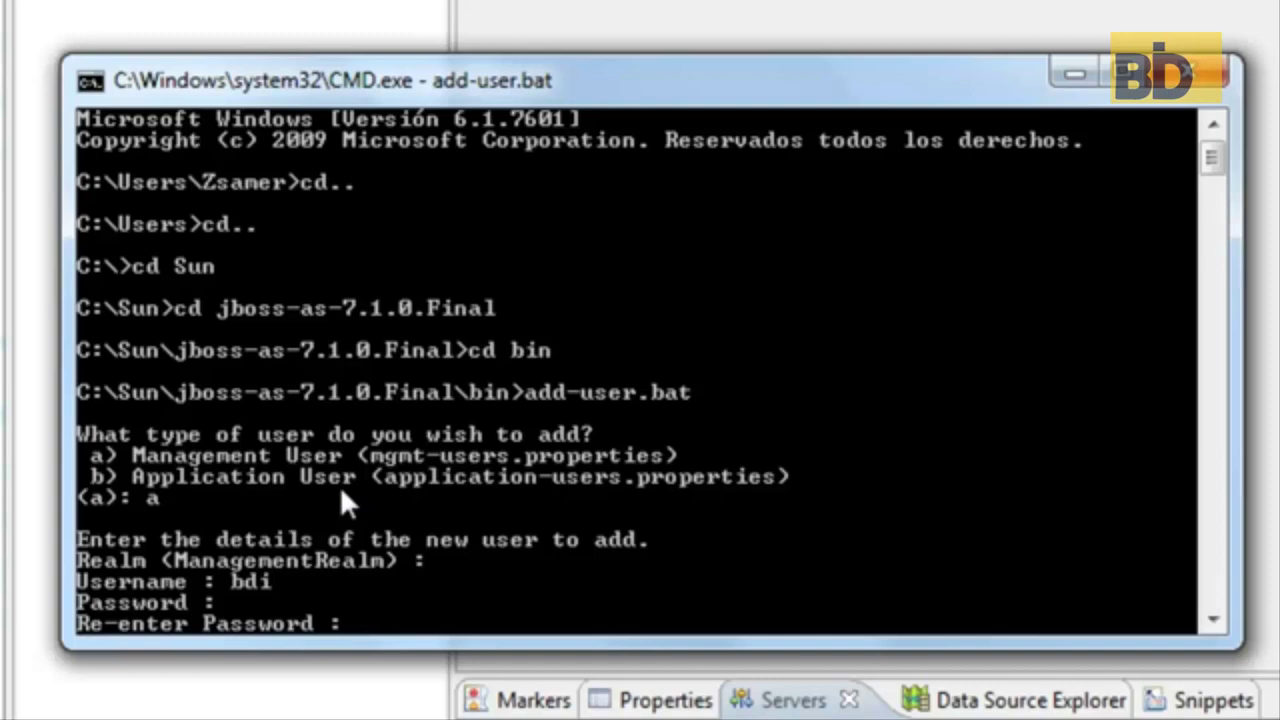
pyautogui.press('Return')
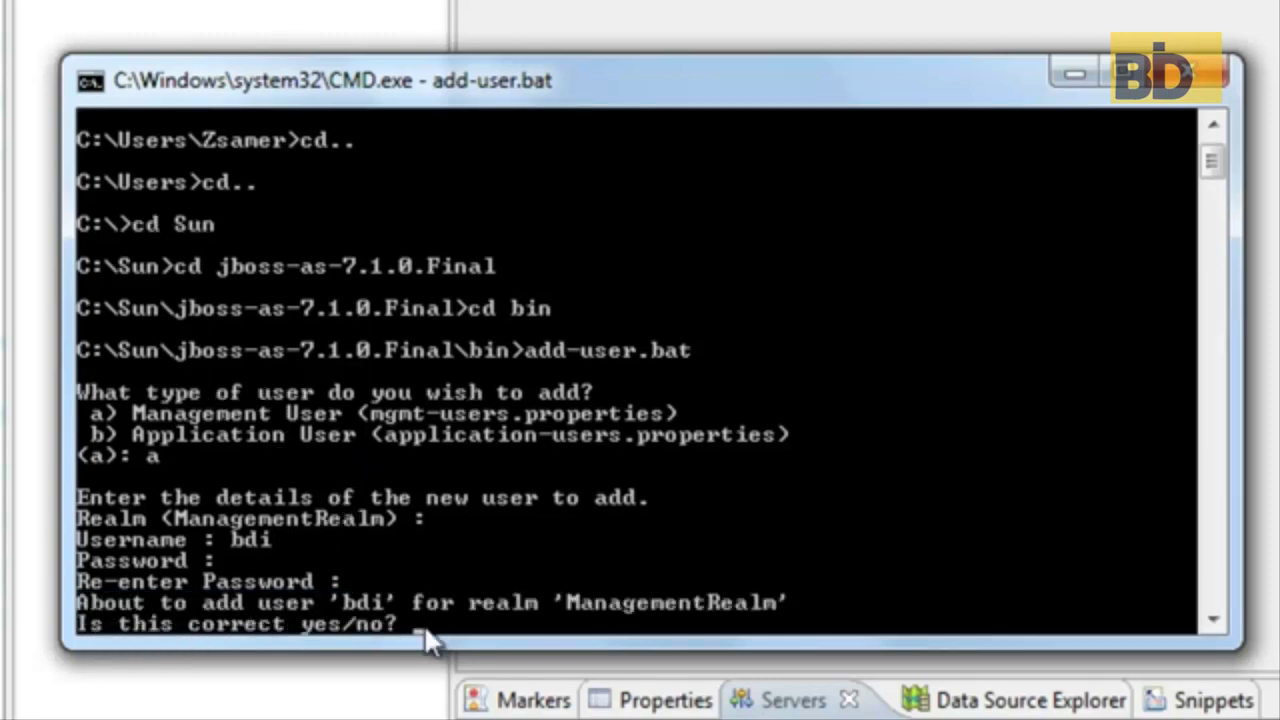
pyautogui.write('y')
pyautogui.press('Return')
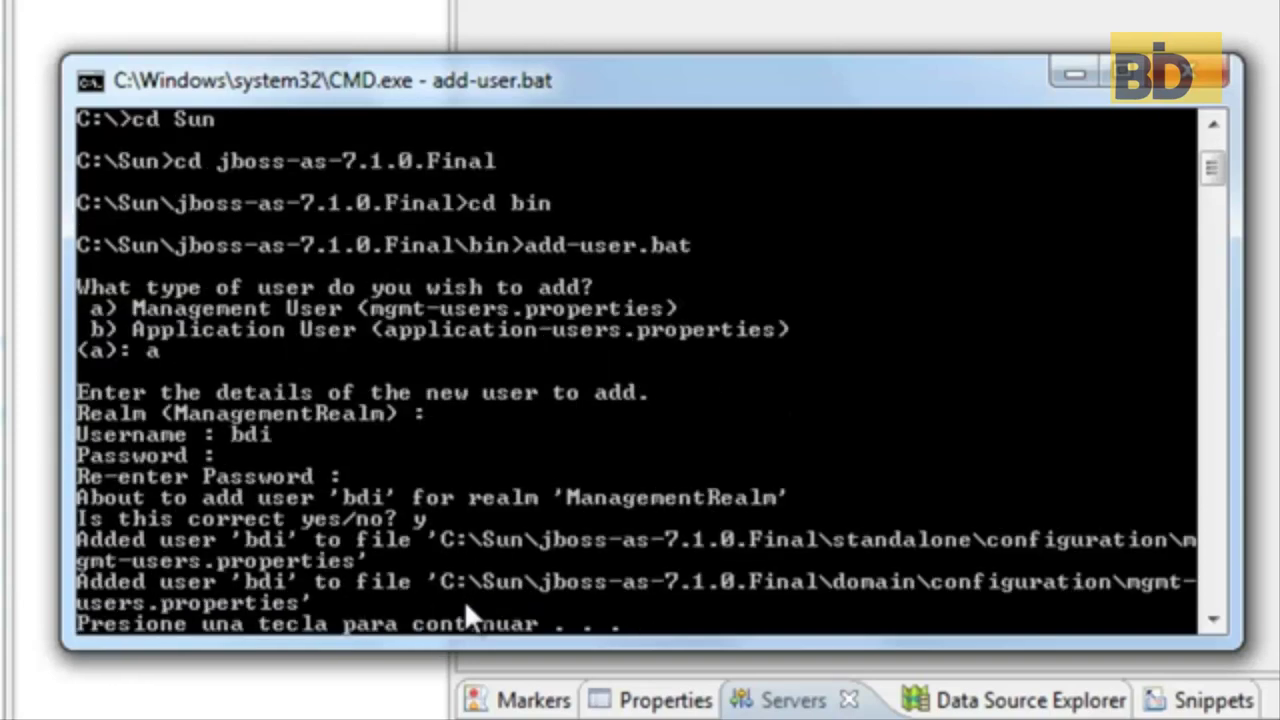
pyautogui.press('Return')
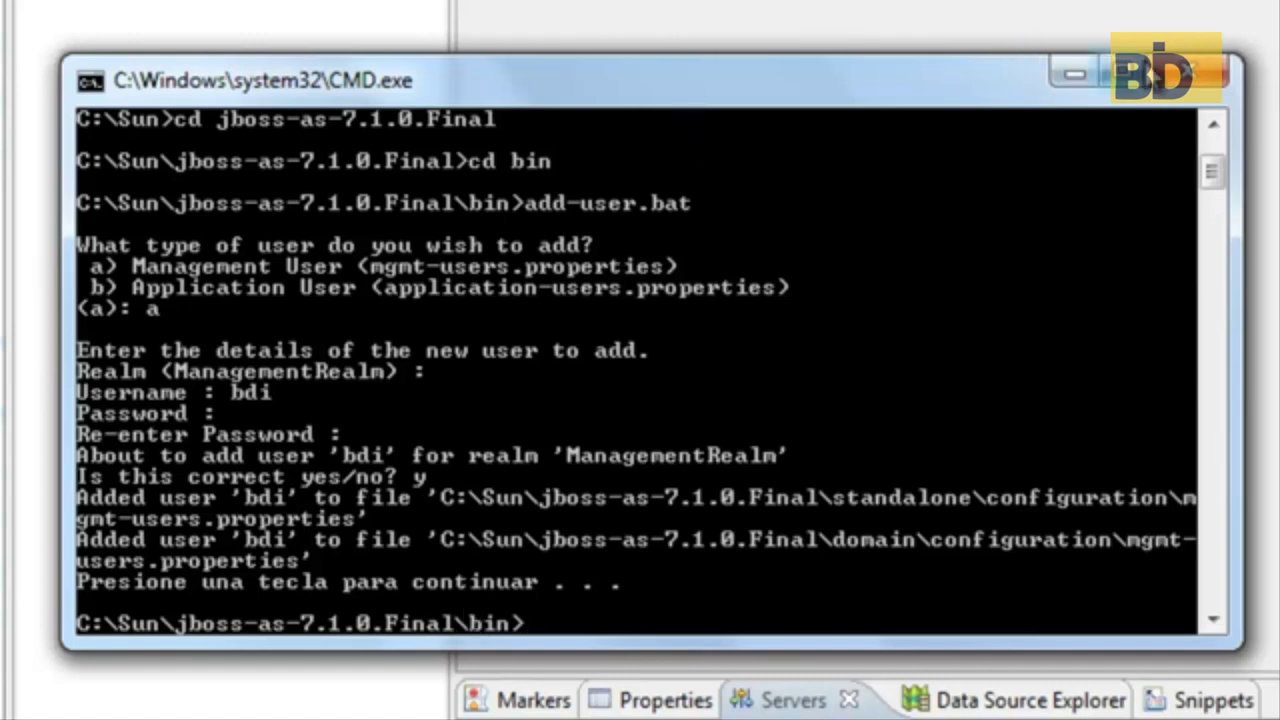
pyautogui.click(1212, 73)
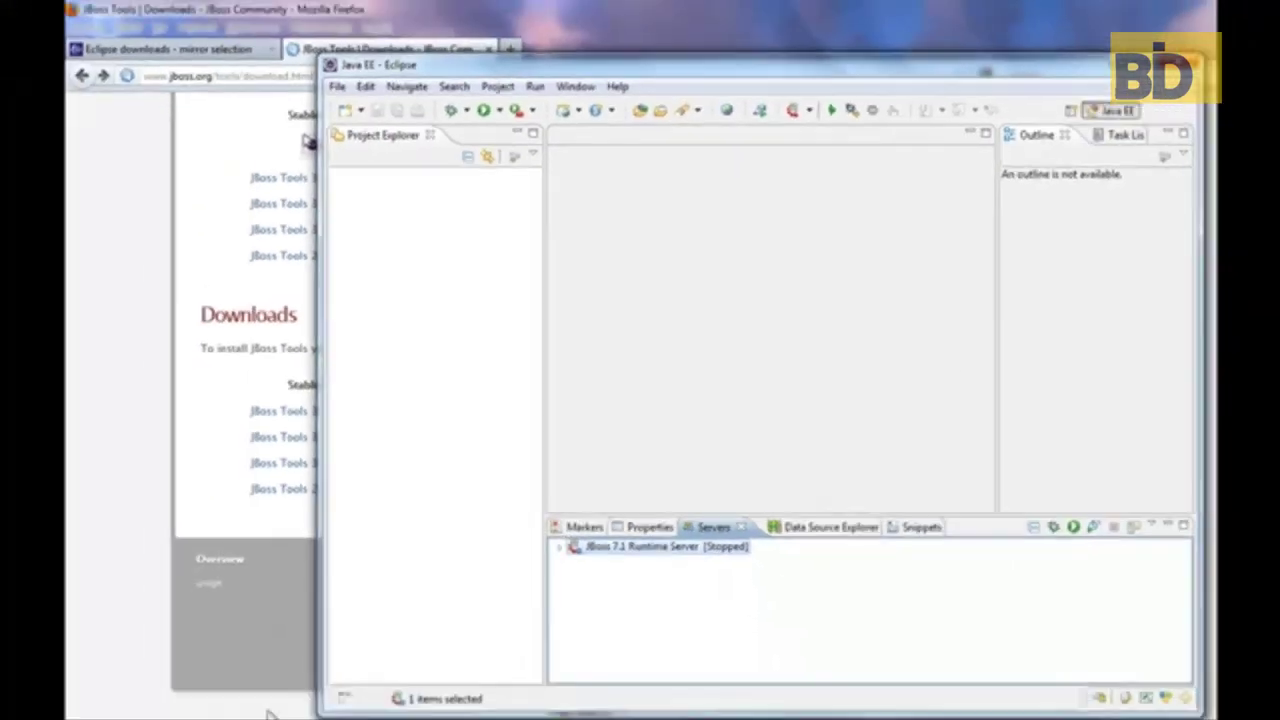
pyautogui.moveTo(272, 716)
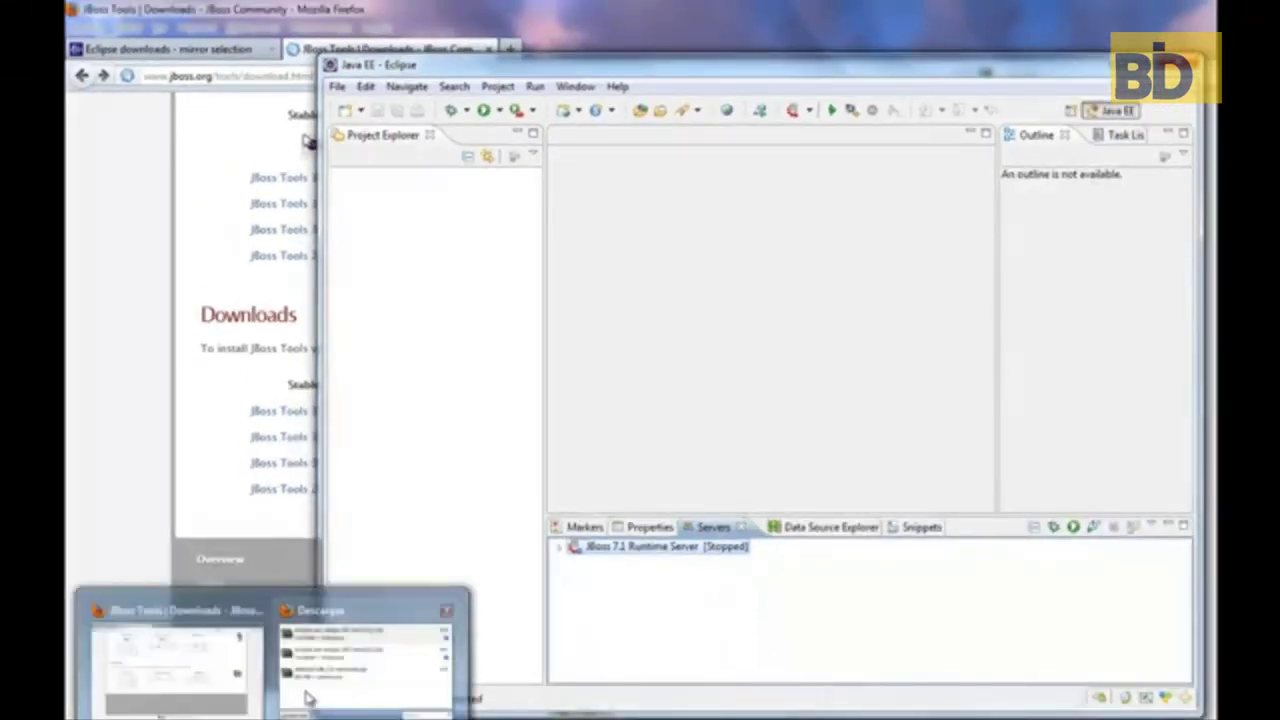
# Step: Clear the browser's list of downloads and close the downloads window
pyautogui.click(365, 665)
pyautogui.click(548, 457)
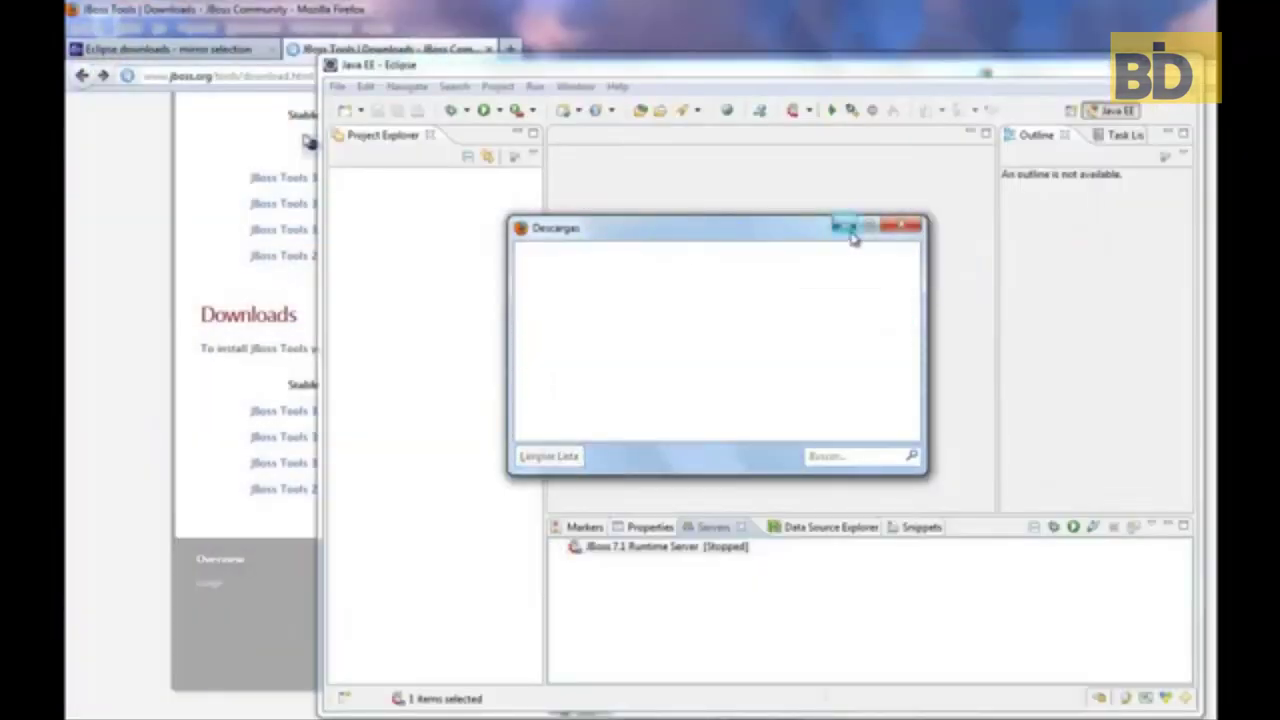
pyautogui.click(906, 227)
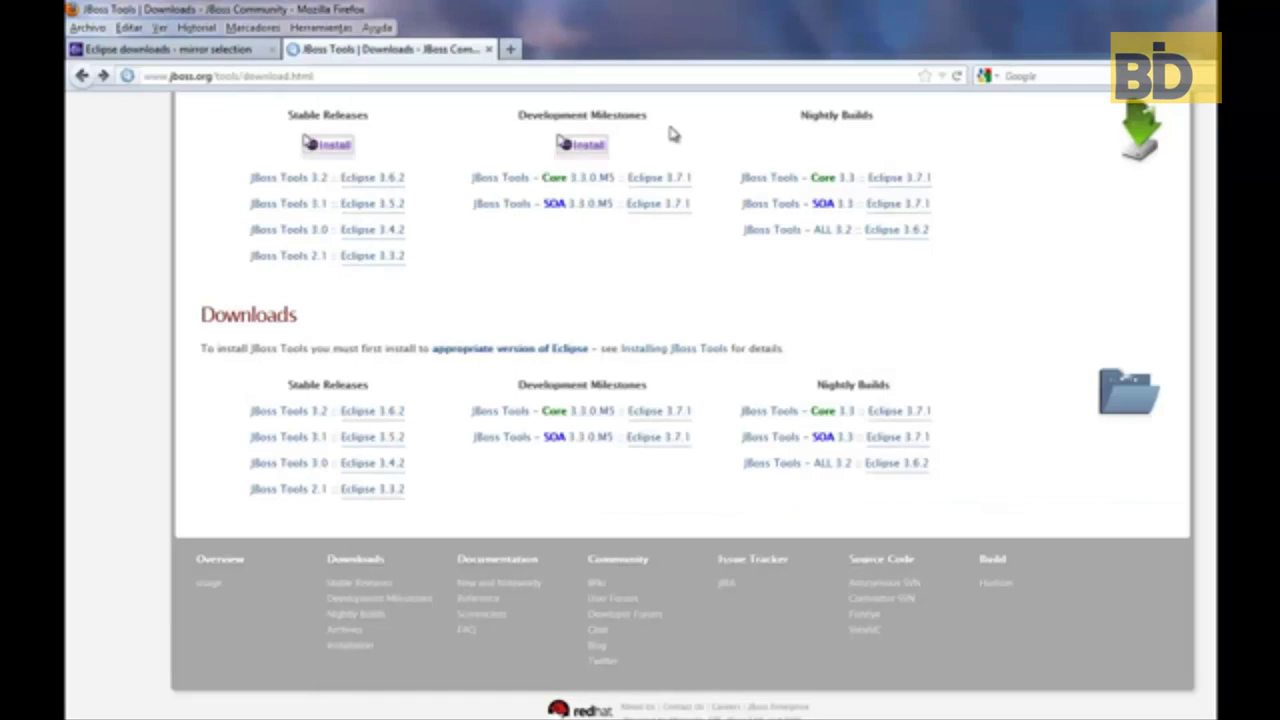
# Step: Open localhost:8080 in a new browser tab and reload the page
pyautogui.click(510, 49)
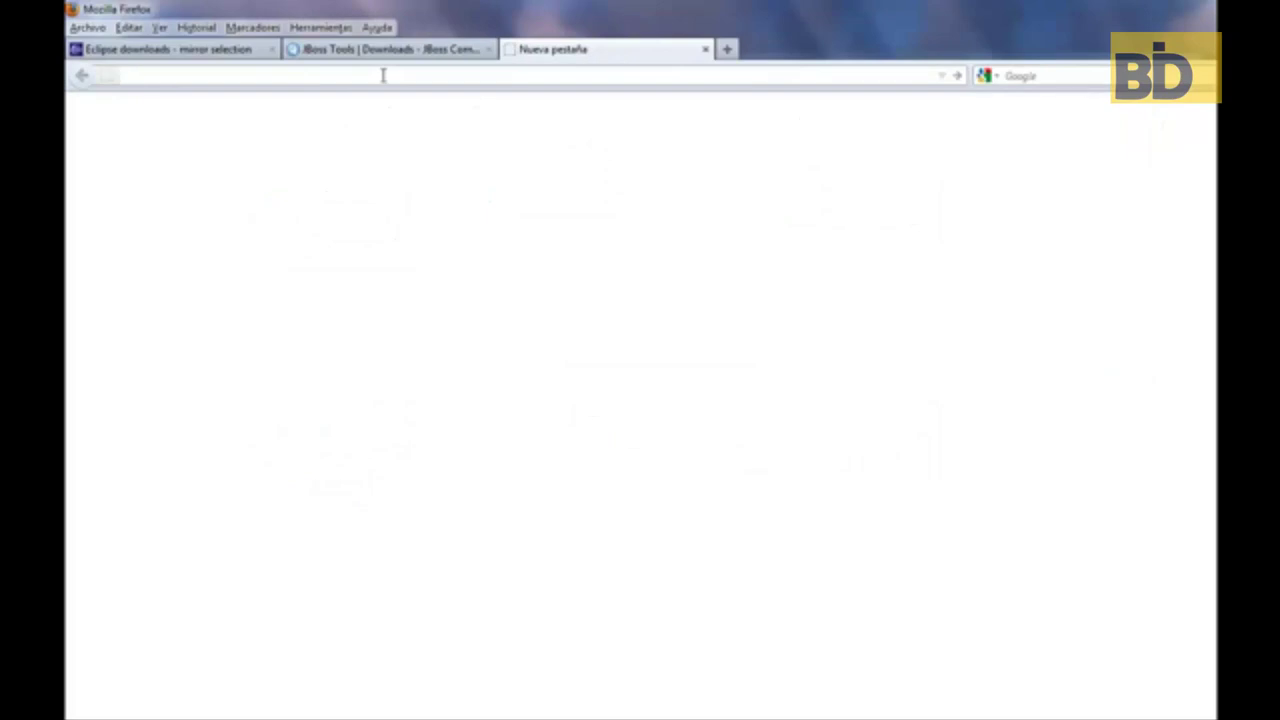
pyautogui.write('localhost')
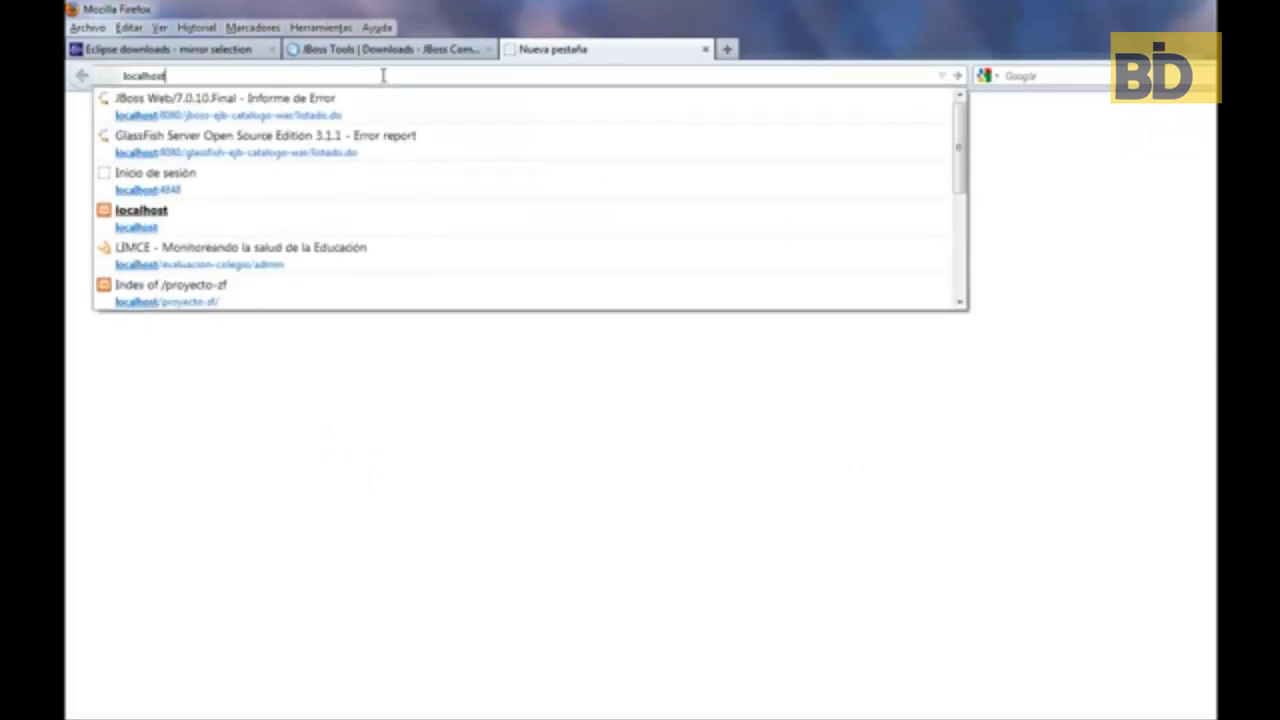
pyautogui.write(':8080')
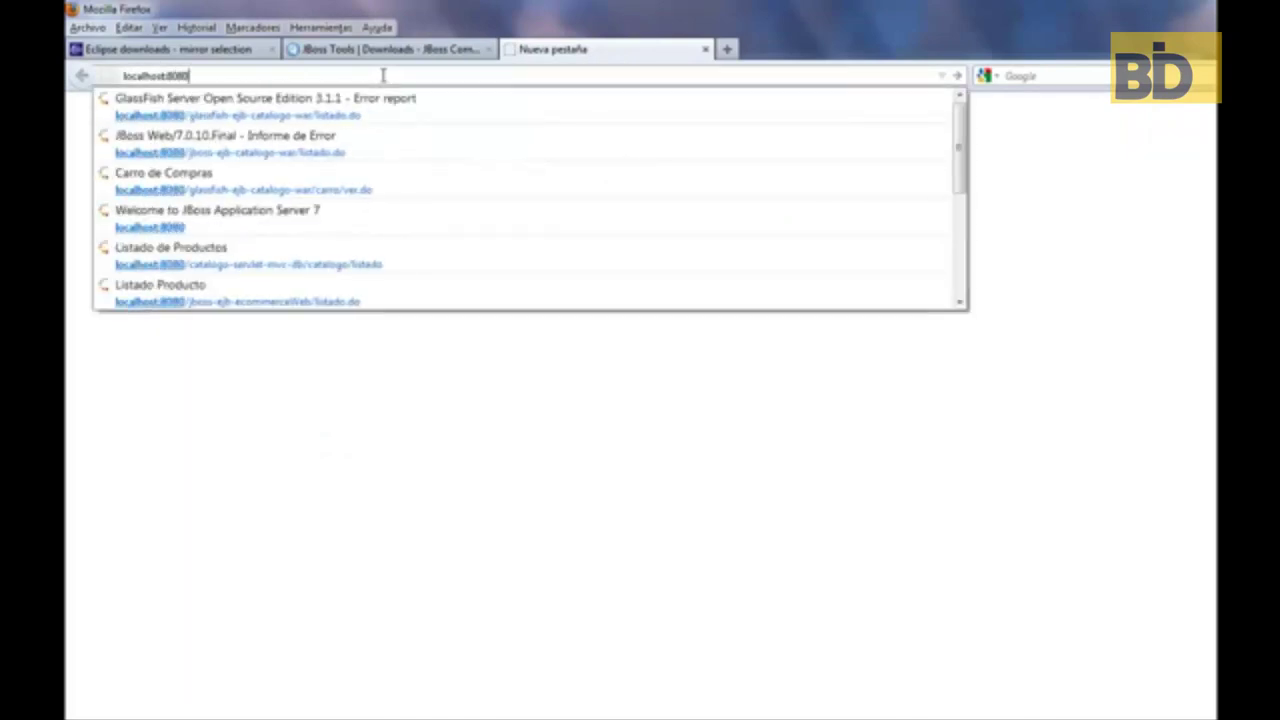
pyautogui.press('Return')
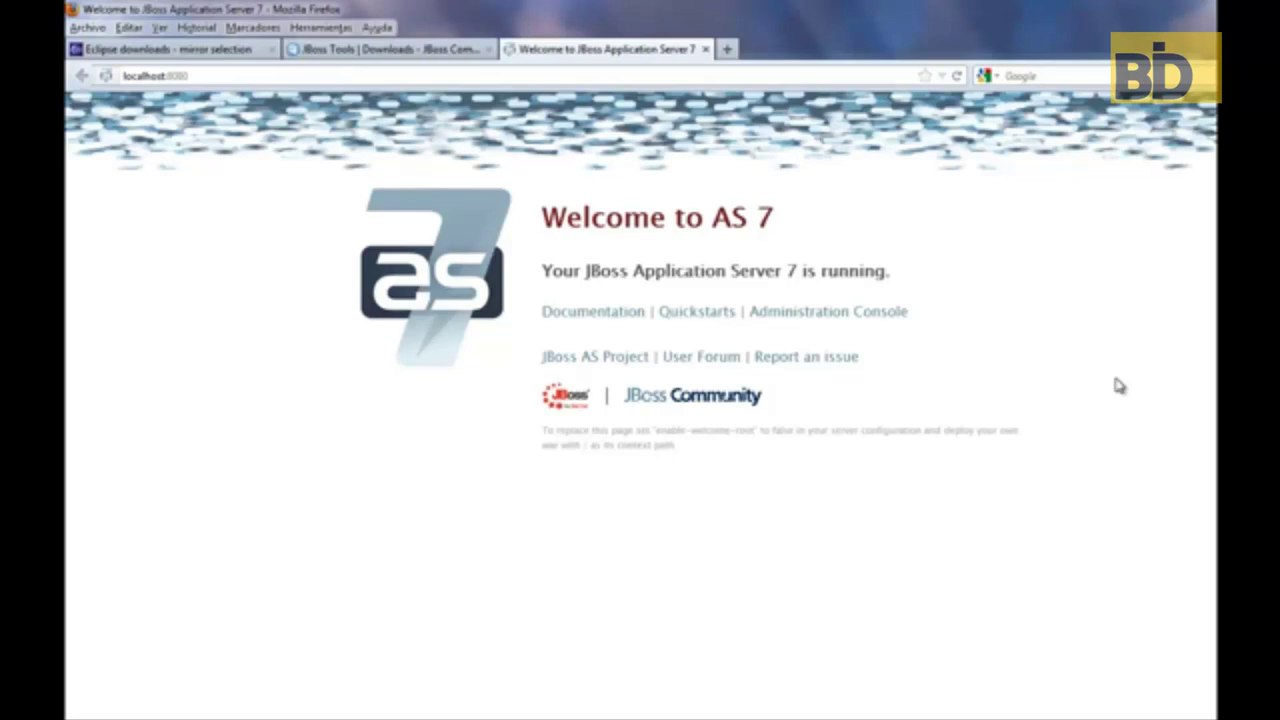
pyautogui.click(230, 84)
pyautogui.click(230, 84)
pyautogui.press('Return')
# Step: Switch to the command prompt and run standalone.bat from the JBoss bin directory
pyautogui.hotkey('alt', 'Tab')
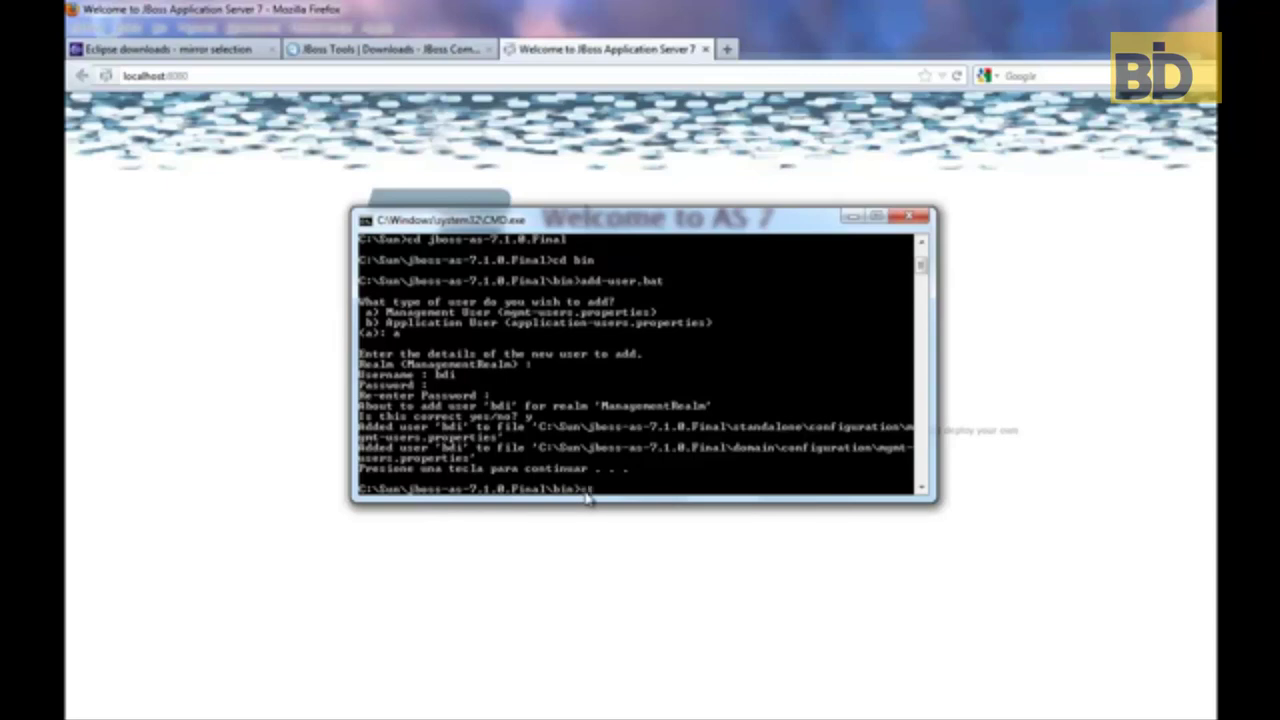
pyautogui.press('Tab')
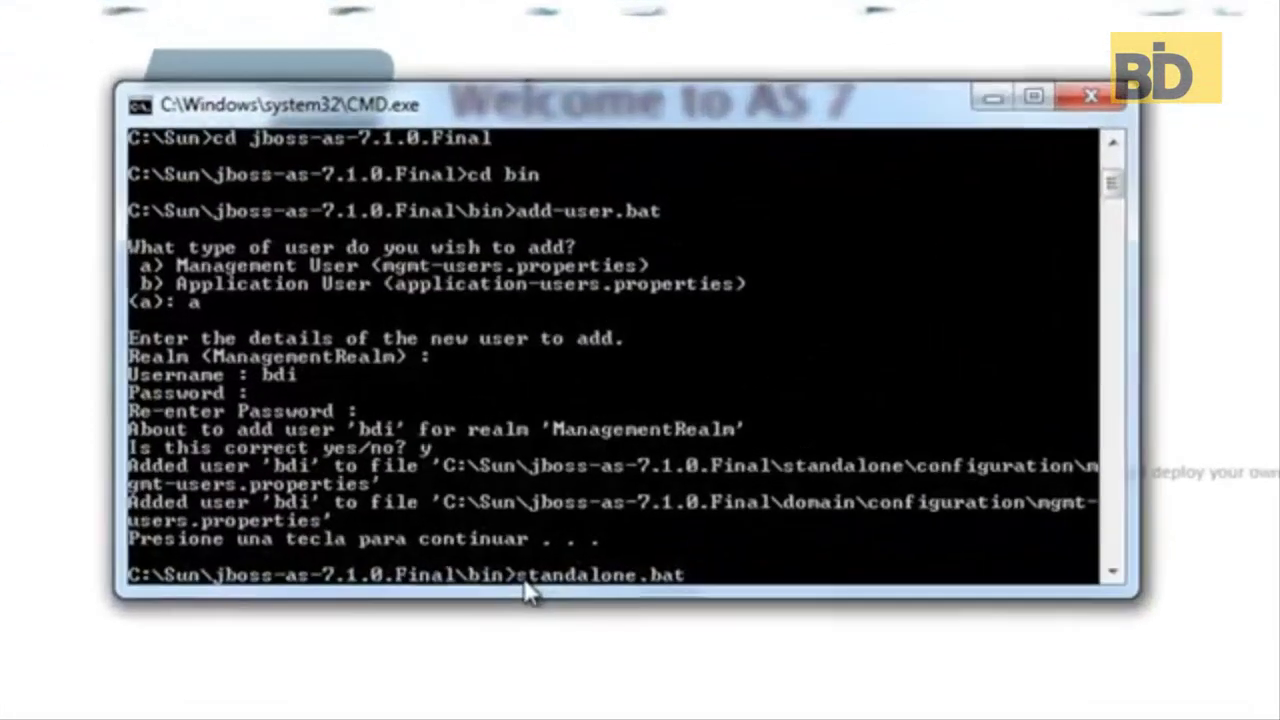
pyautogui.press('Return')
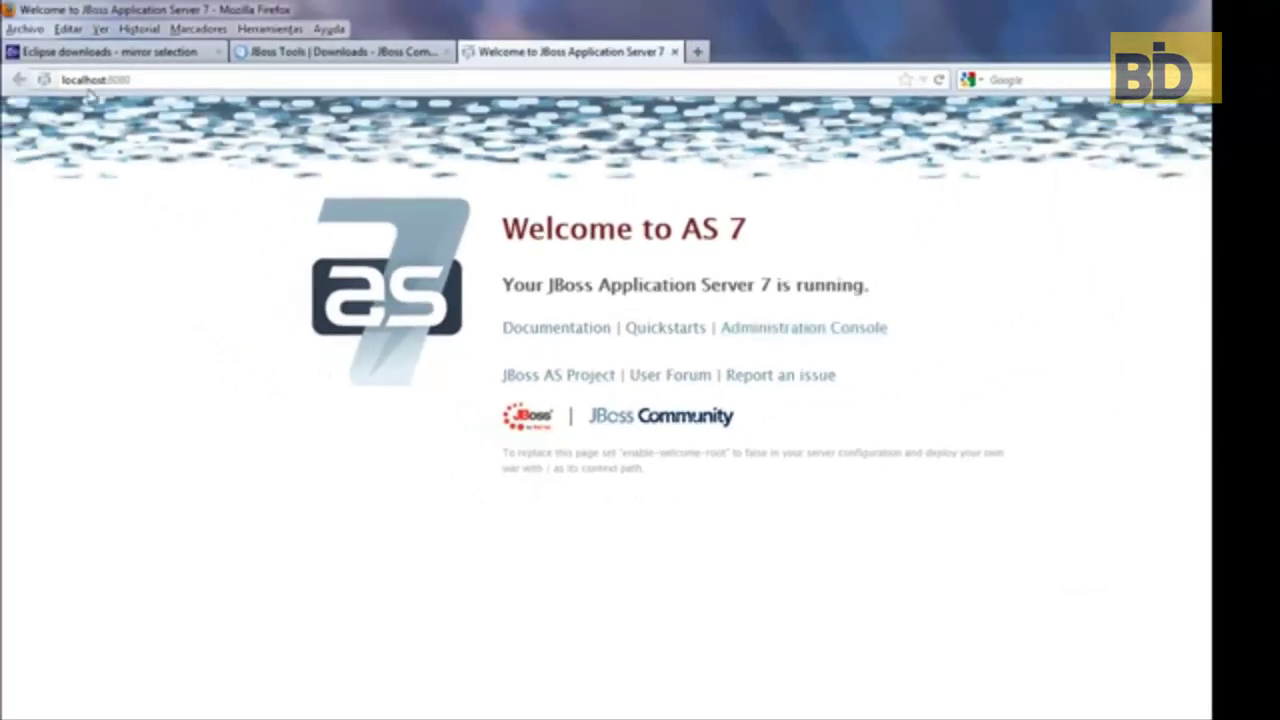
# Step: Reload the JBoss welcome page in the browser and open its Administration Console
pyautogui.click(135, 80)
pyautogui.click(940, 80)
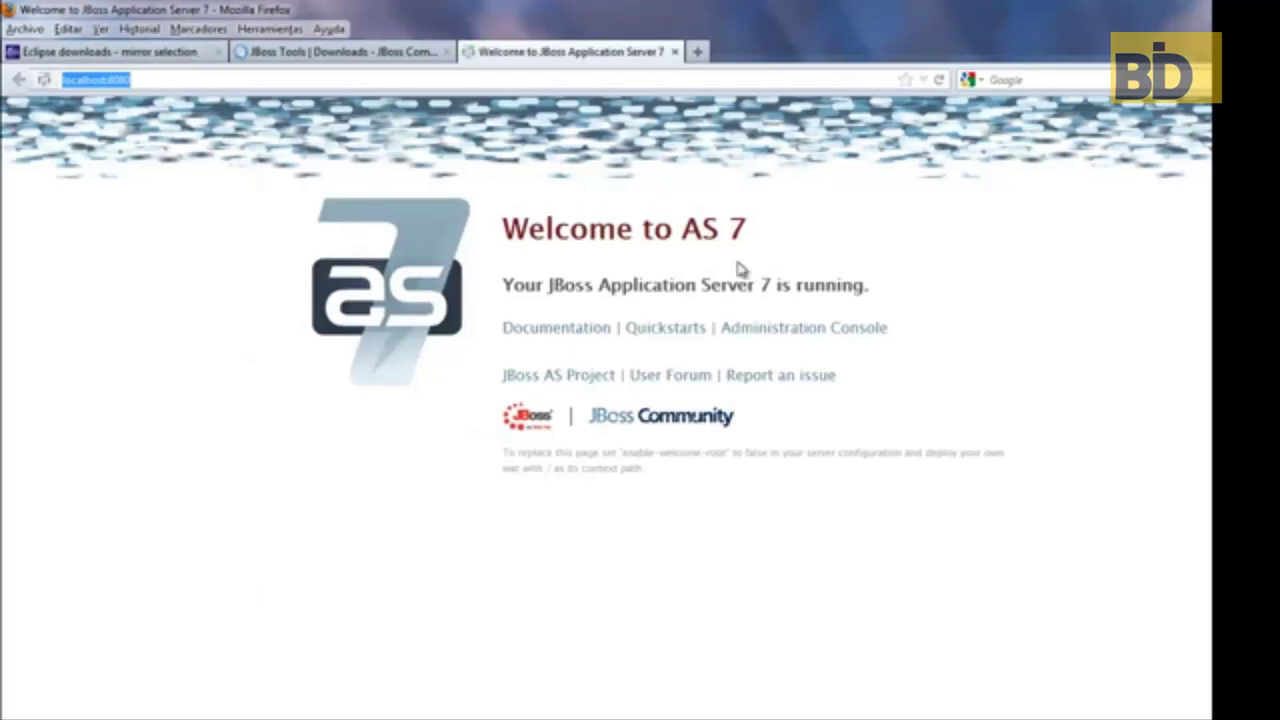
pyautogui.click(823, 336)
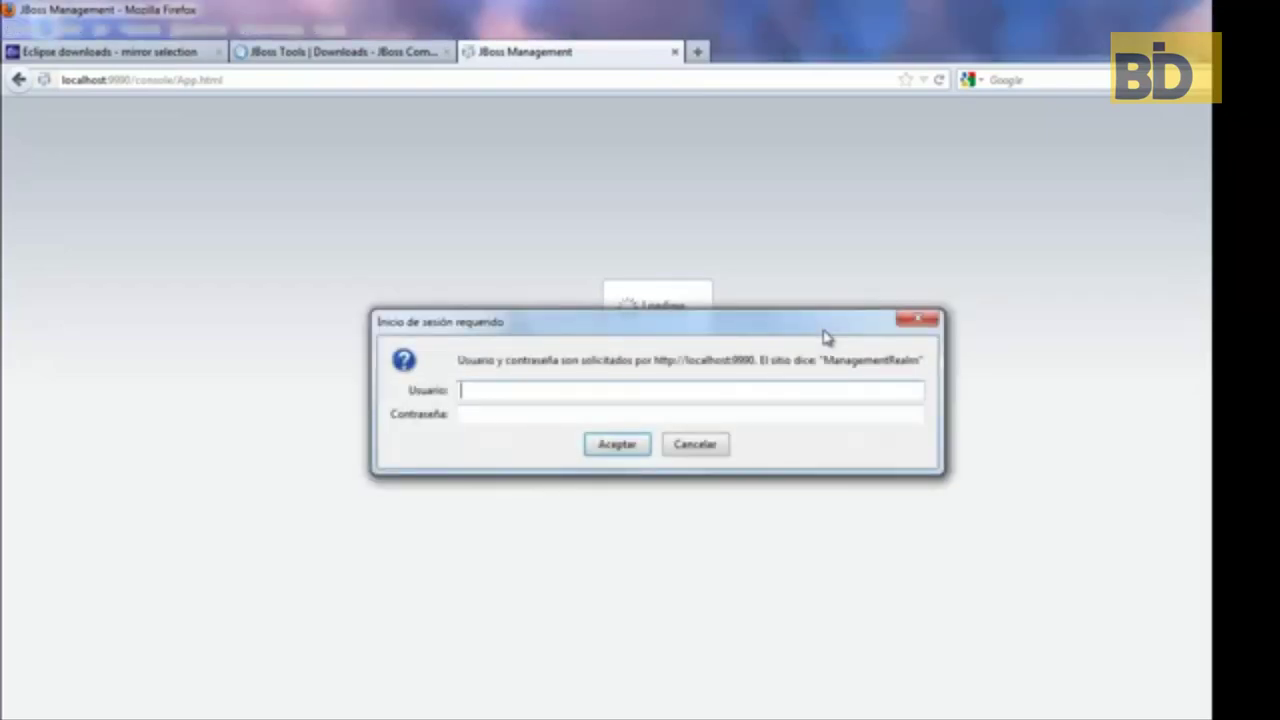
# Step: Log in to the management console as bdi with the account password and dismiss the offer to remember it
pyautogui.write('bdi')
pyautogui.press('Tab')
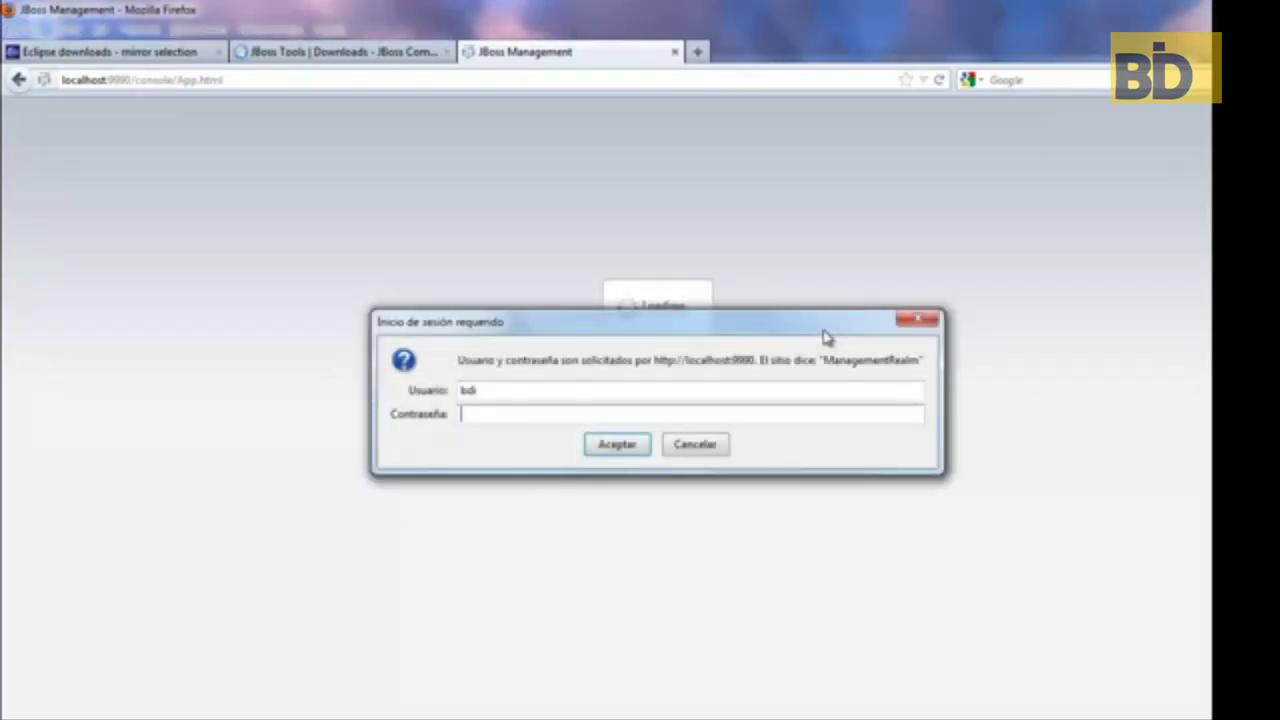
pyautogui.write('•••••••')
pyautogui.press('Return')
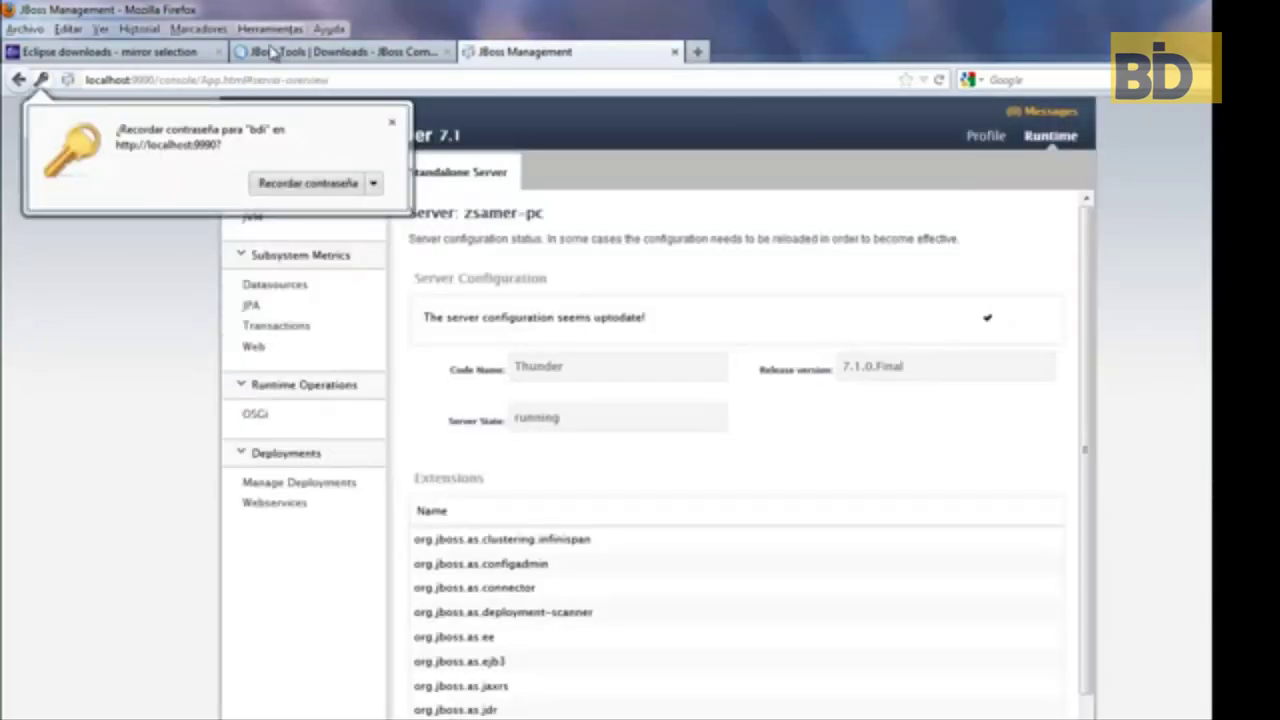
pyautogui.click(391, 122)
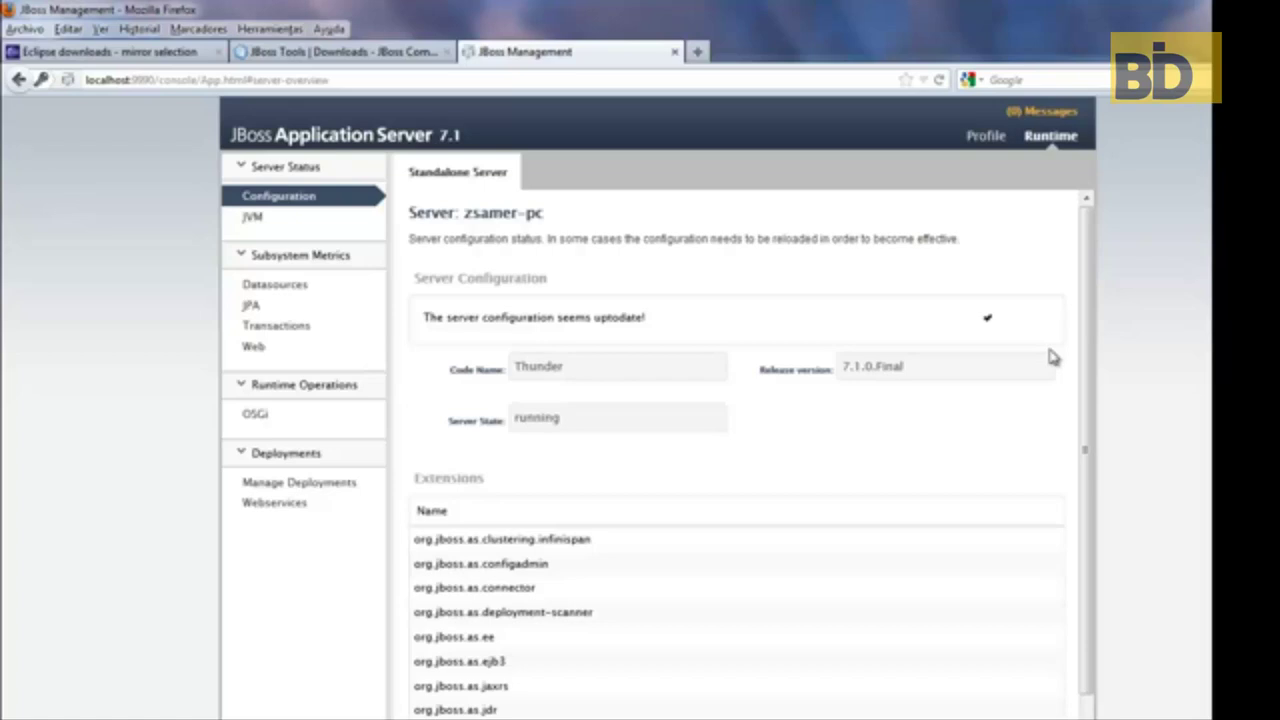
# Step: View the runtime datasource metrics and open the JDBC datasource configuration under the server profile
pyautogui.click(277, 283)
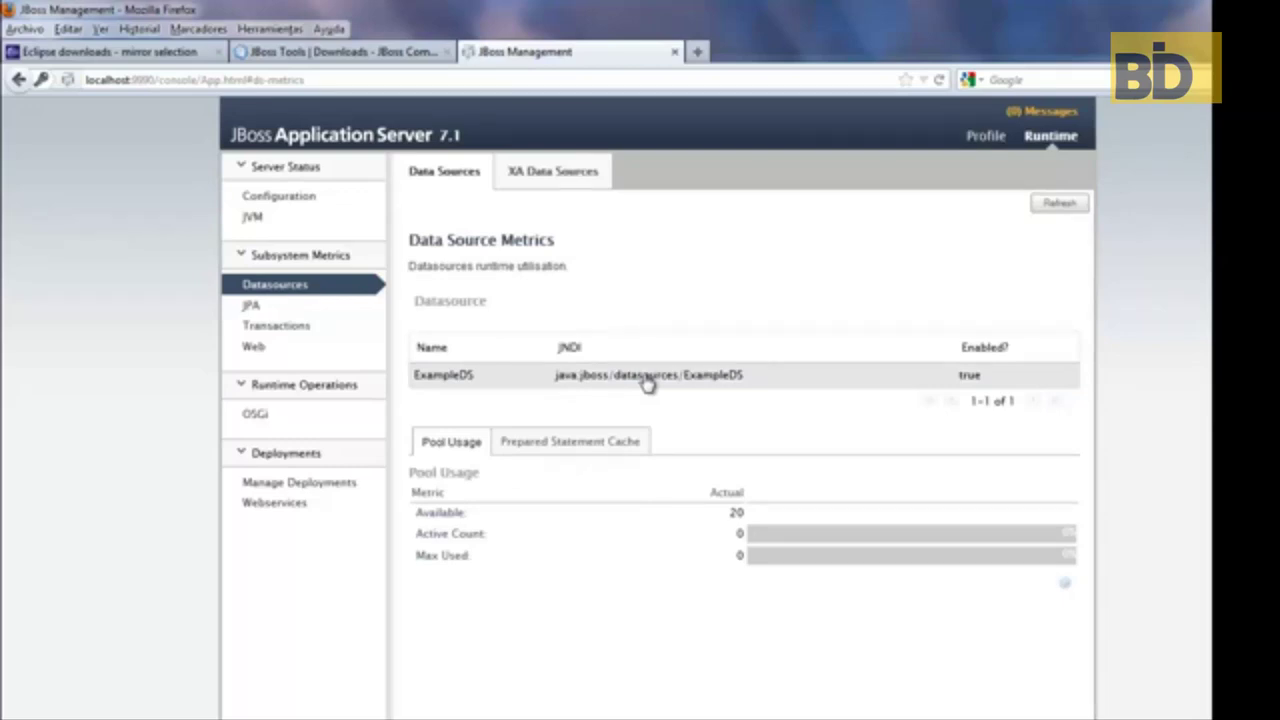
pyautogui.click(990, 138)
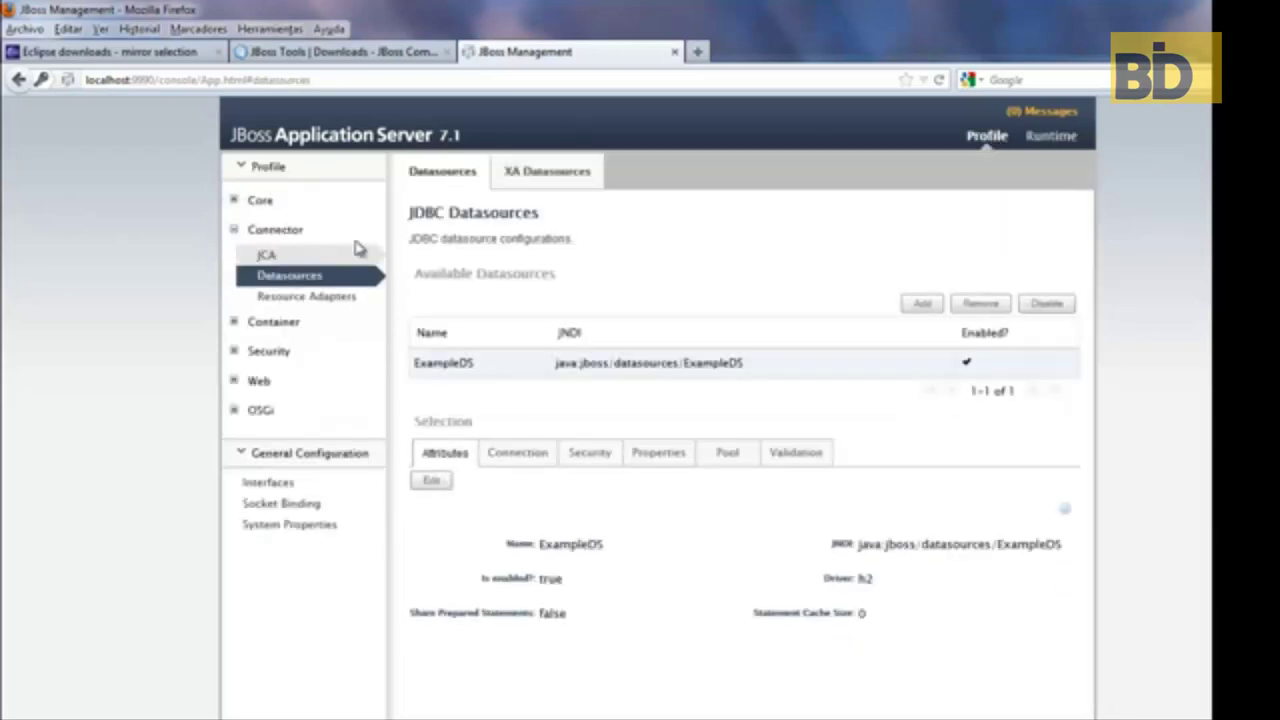
# Step: Try to create a datasource named javaCatalogo with JNDI name java:/javaCatalogo, going as far as choosing the JDBC driver
pyautogui.click(921, 308)
pyautogui.click(604, 367)
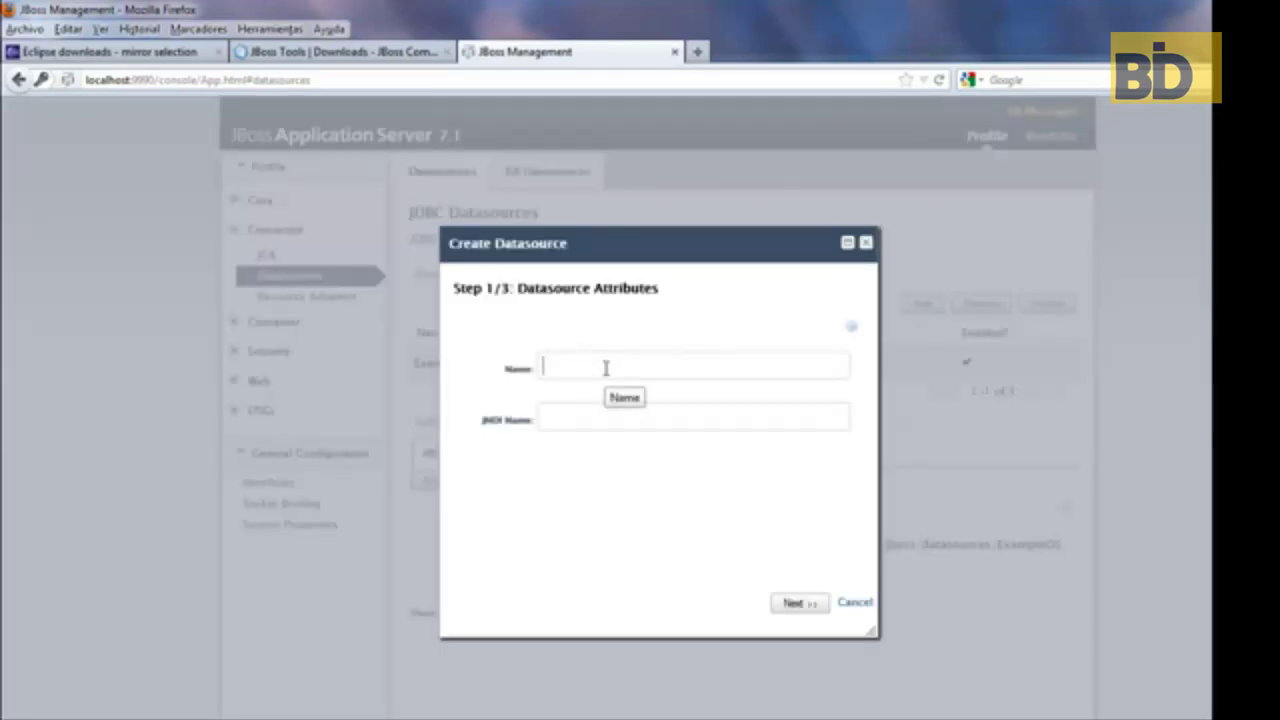
pyautogui.write('Java')
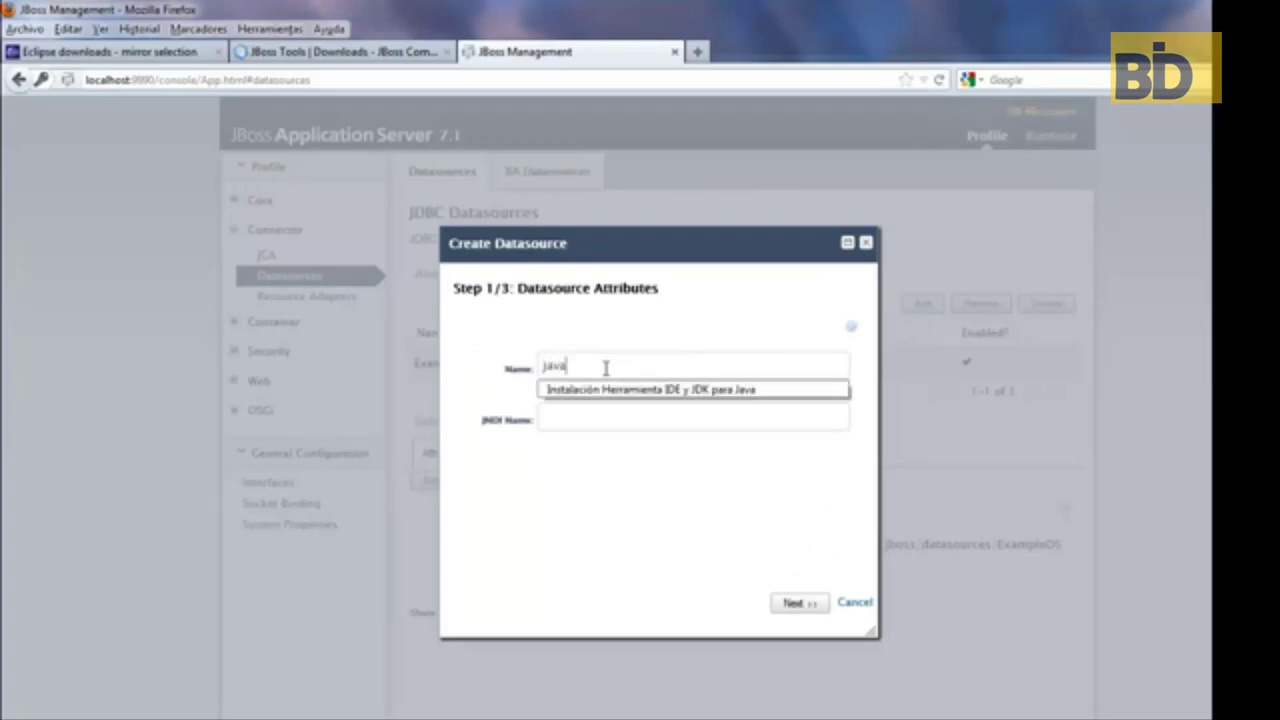
pyautogui.write('Catalogo')
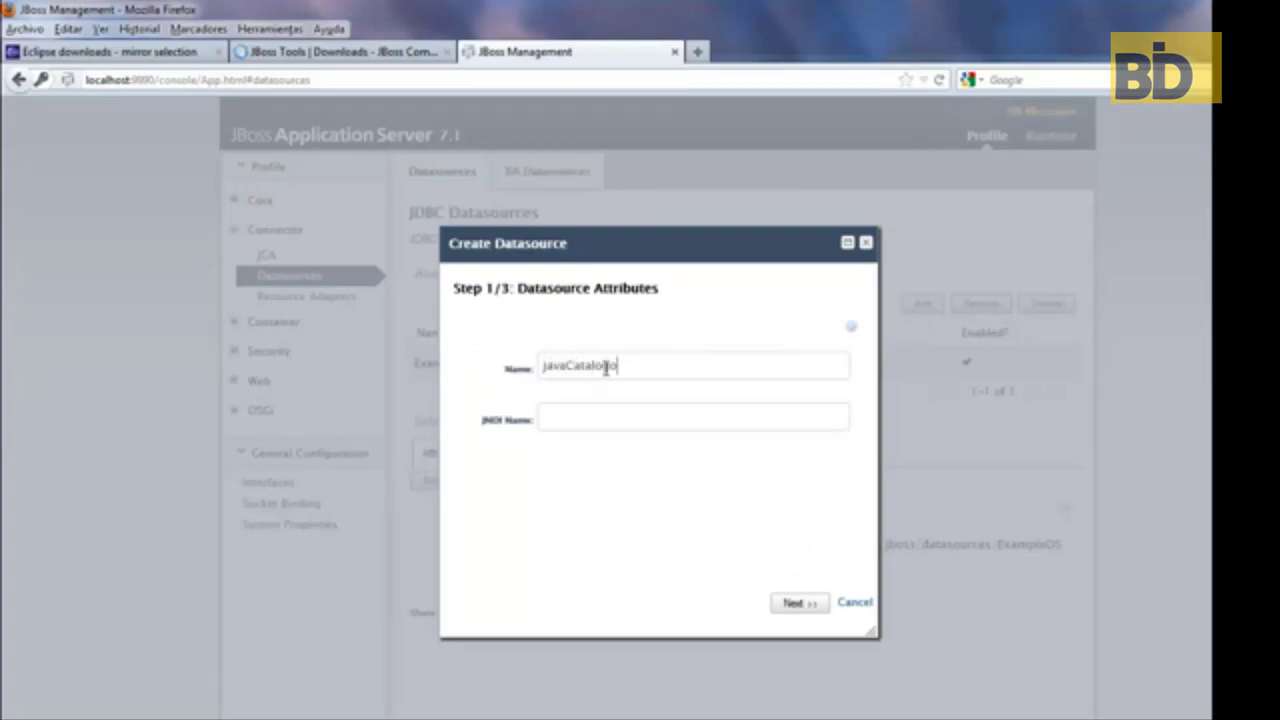
pyautogui.press('Tab')
pyautogui.write('java:/javaCatalogo')
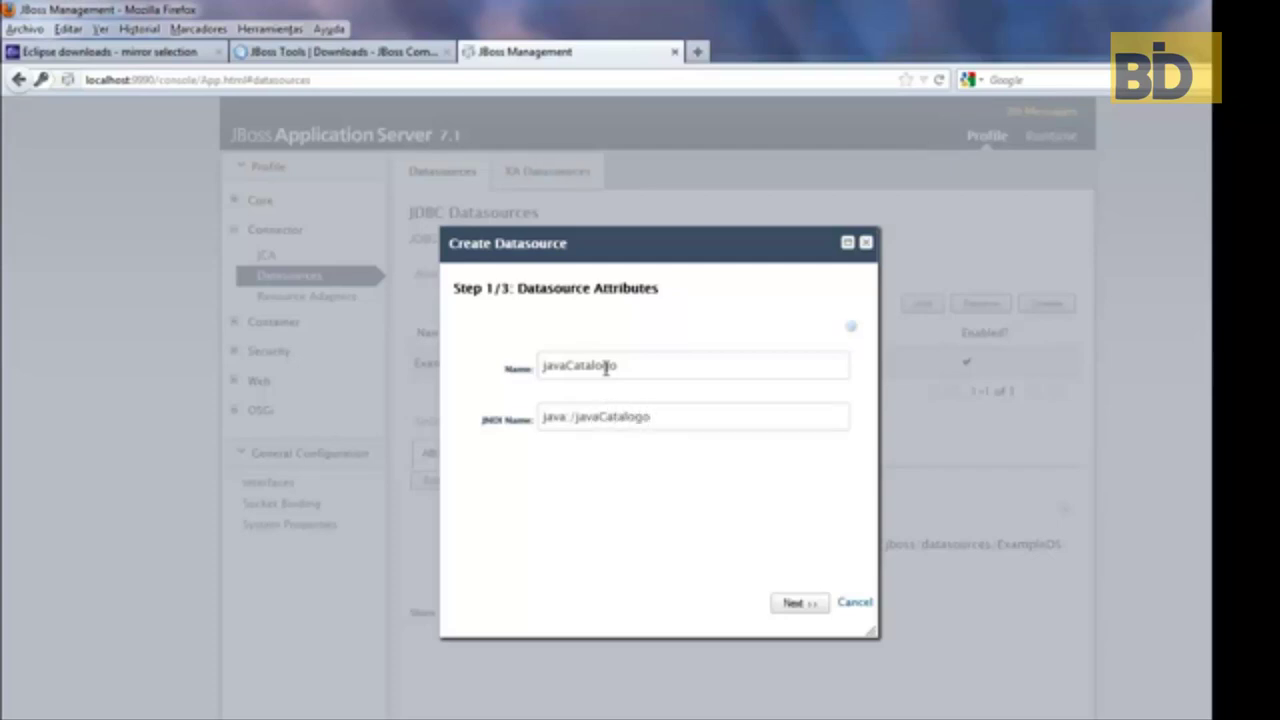
pyautogui.click(795, 603)
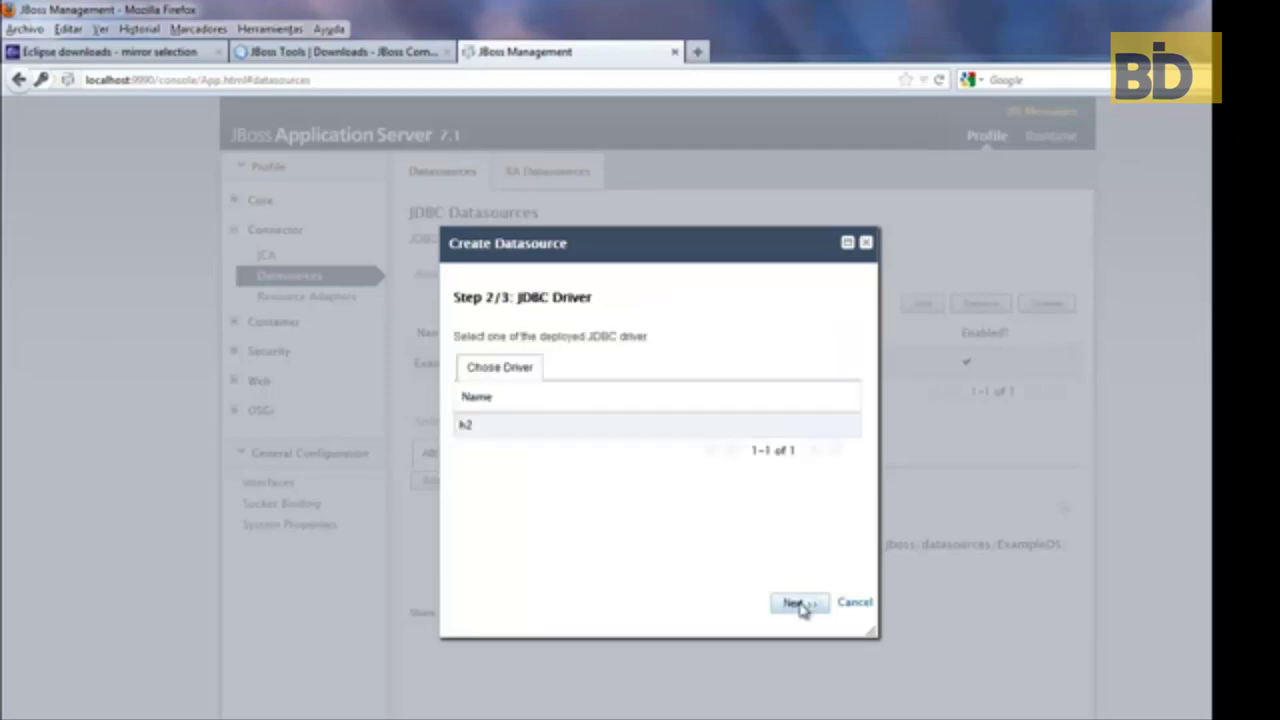
pyautogui.click(617, 432)
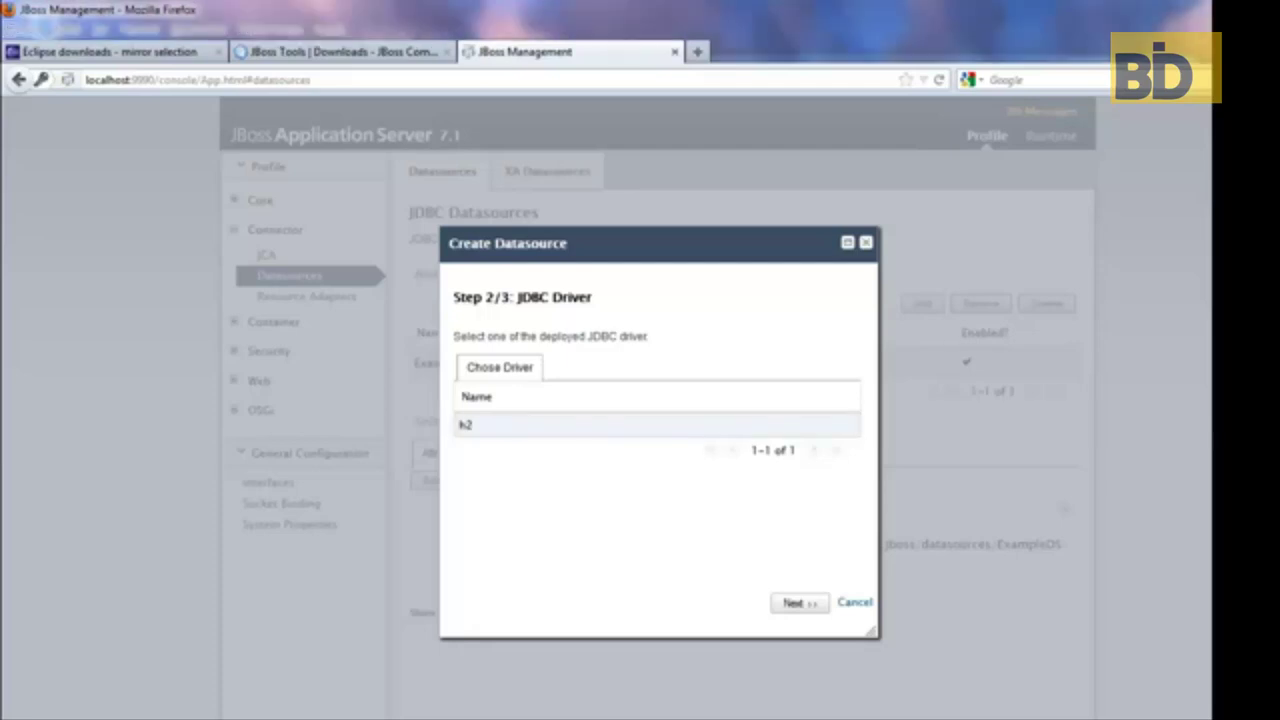
# Step: Open the C:\Sun folder in a new file explorer window and copy the derbyclient JAR file
pyautogui.press('super+e')
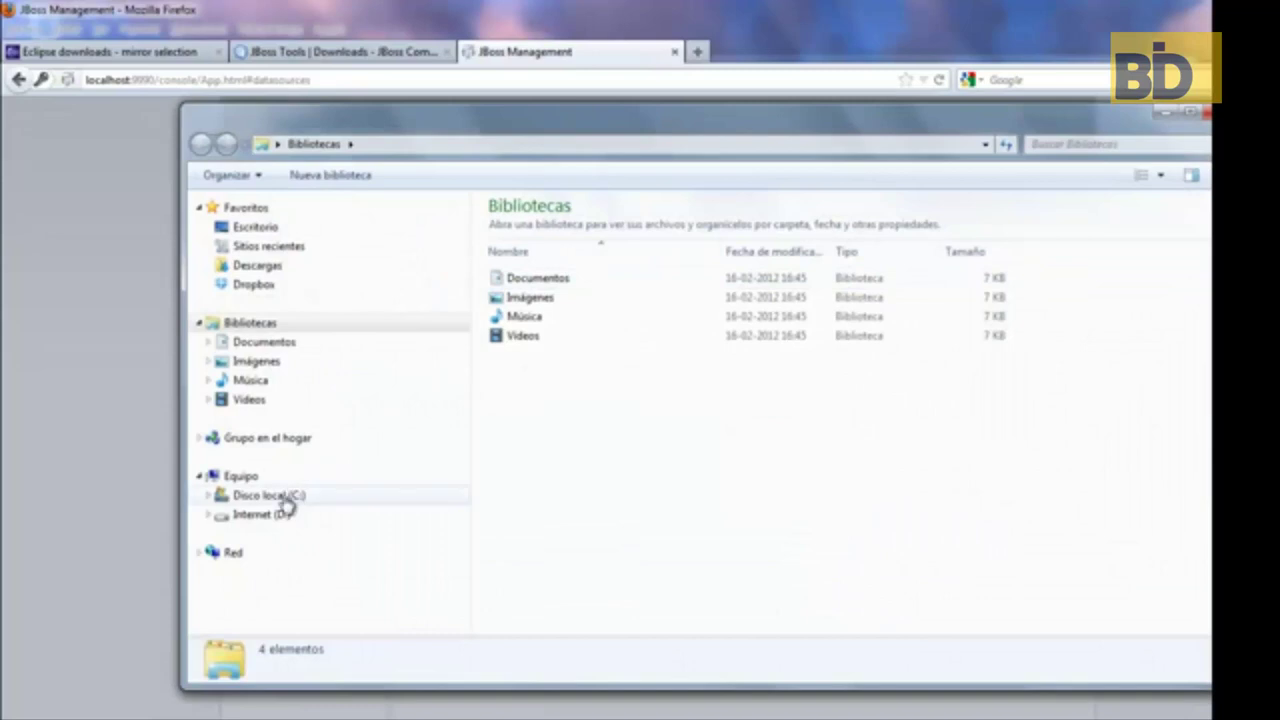
pyautogui.click(203, 497)
pyautogui.click(248, 506)
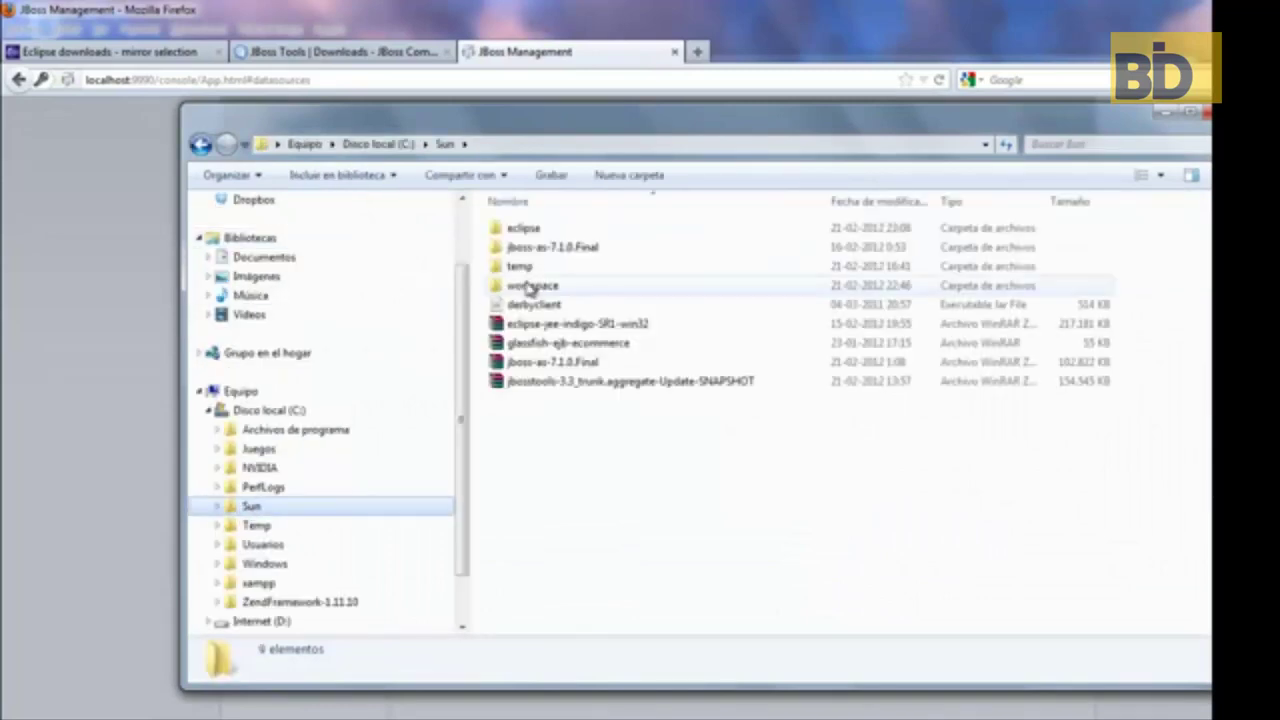
pyautogui.click(536, 313)
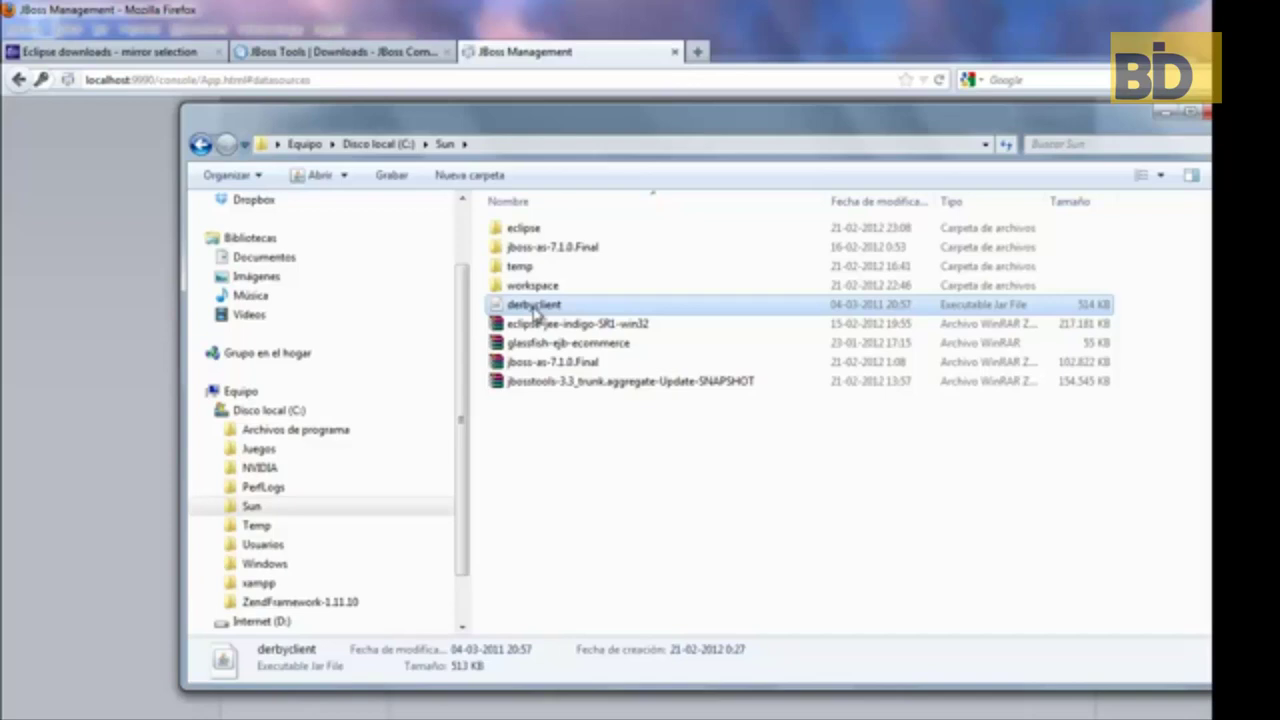
pyautogui.rightClick(535, 313)
pyautogui.click(600, 598)
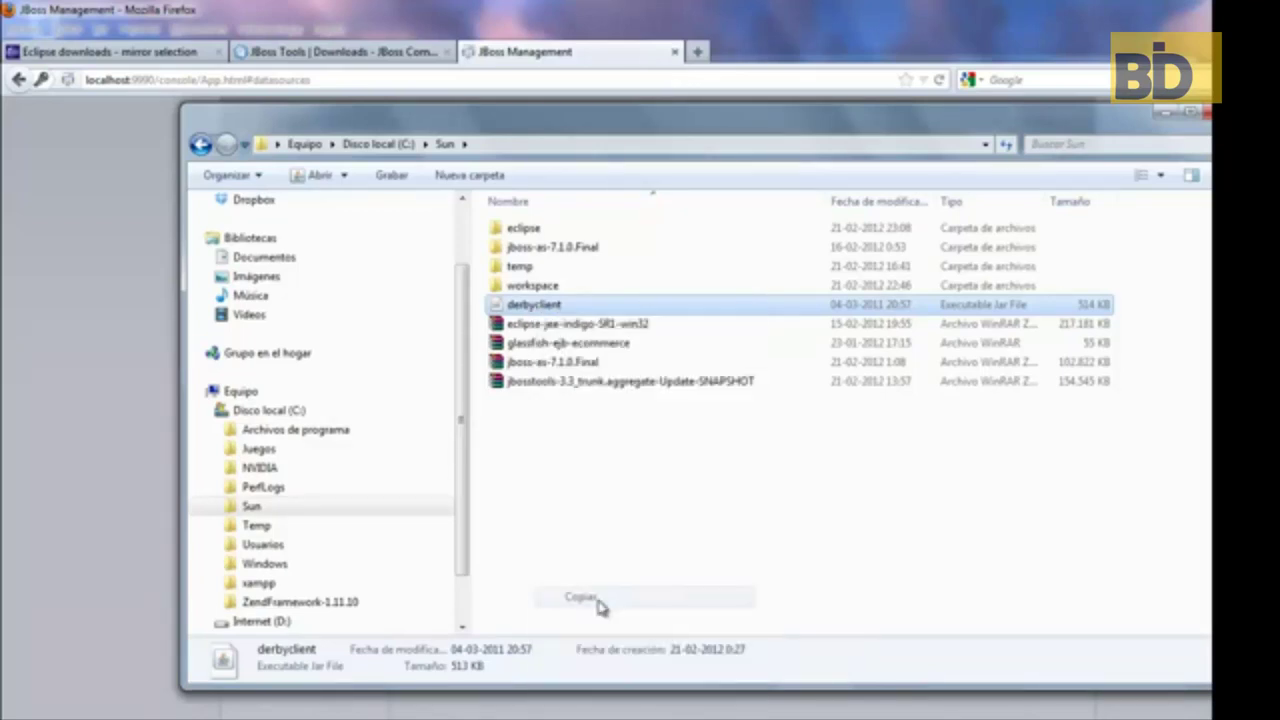
# Step: Paste derbyclient into the jboss-as-7.1.0.Final\standalone\deployments folder and check for its derbyclient.jar.deployed marker file
pyautogui.doubleClick(551, 248)
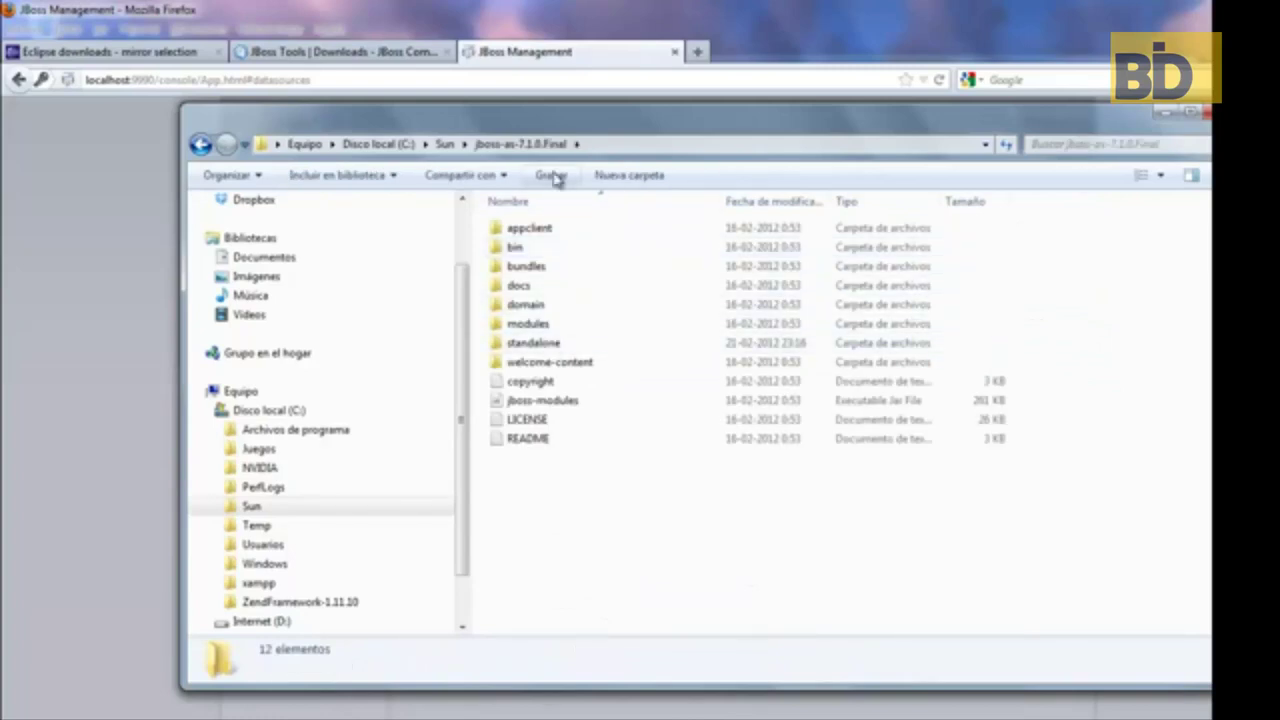
pyautogui.click(521, 350)
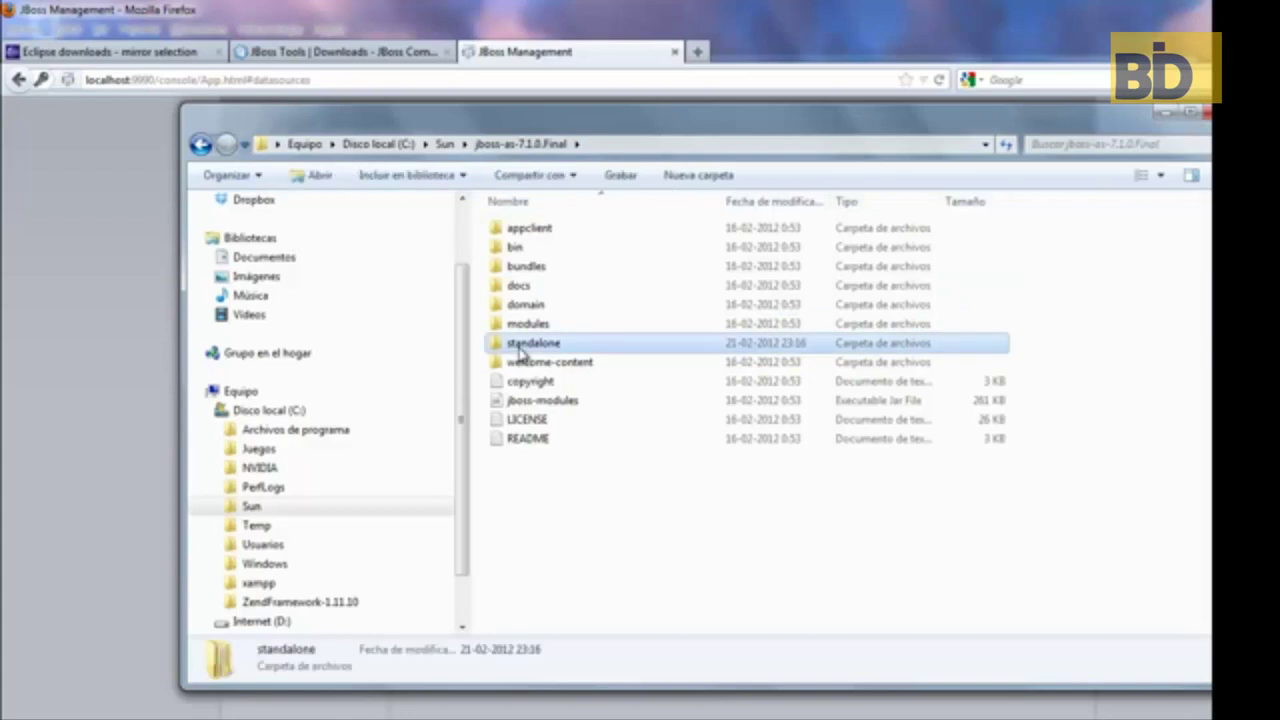
pyautogui.doubleClick(521, 350)
pyautogui.doubleClick(530, 268)
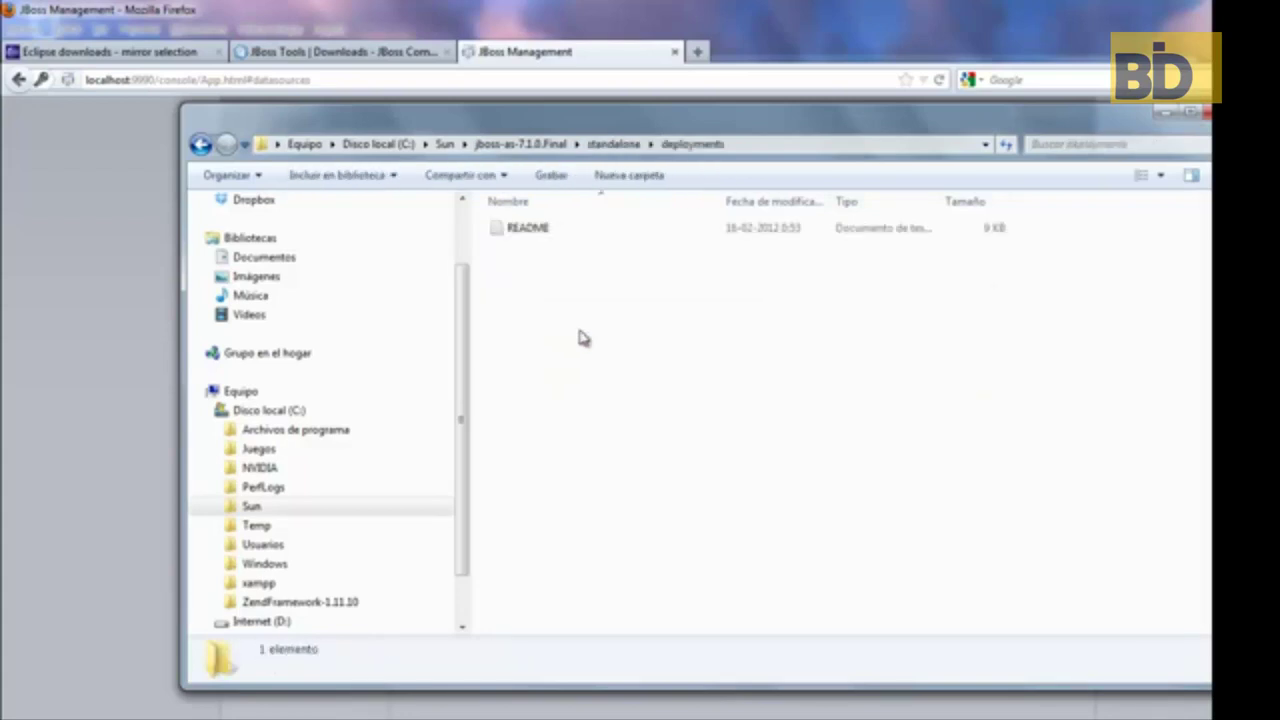
pyautogui.rightClick(551, 285)
pyautogui.click(587, 405)
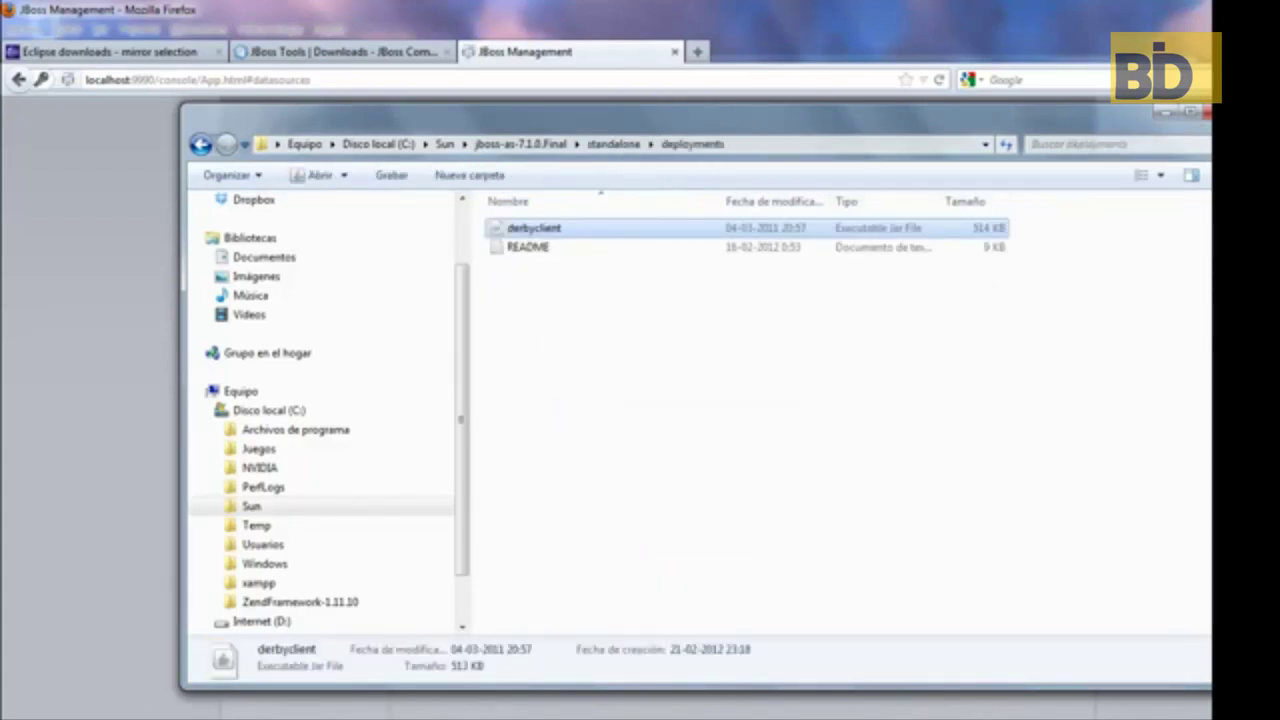
pyautogui.hotkey('alt', 'Tab')
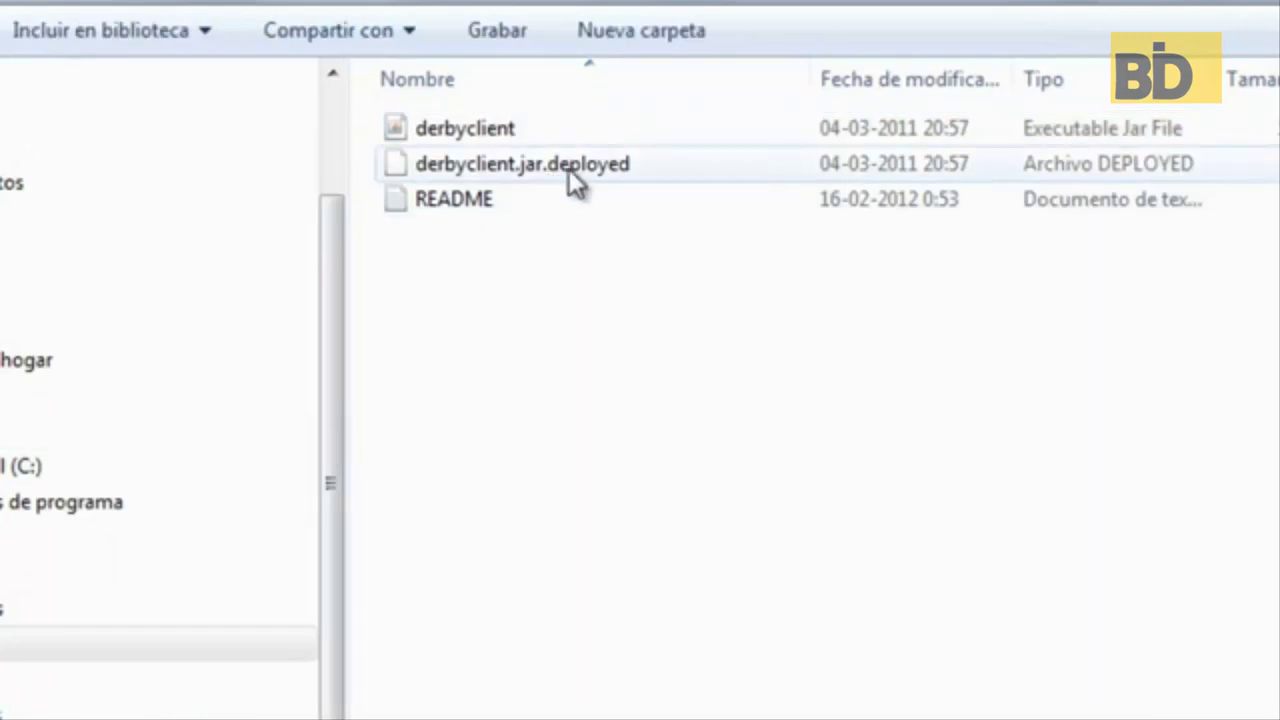
pyautogui.click(568, 168)
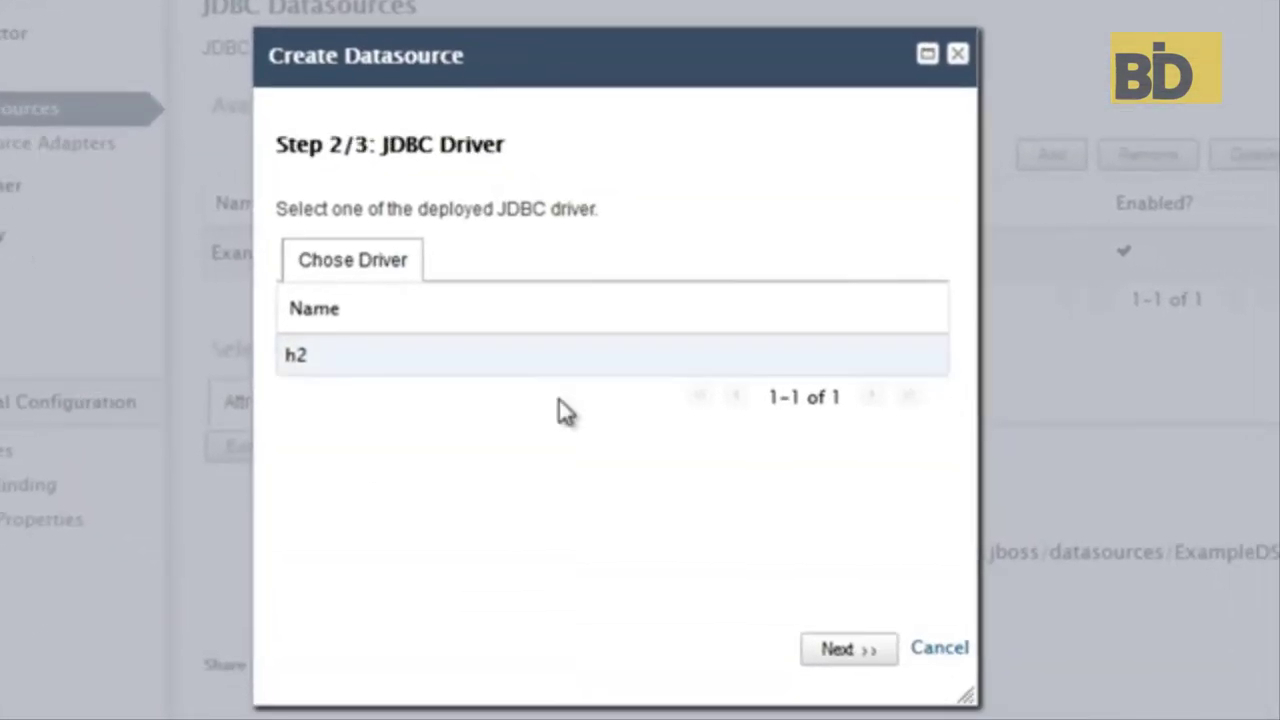
# Step: Cancel the current datasource wizard and start a new one with name javaCatalogo and JNDI name java:/javaCatalogo
pyautogui.rightClick(597, 439)
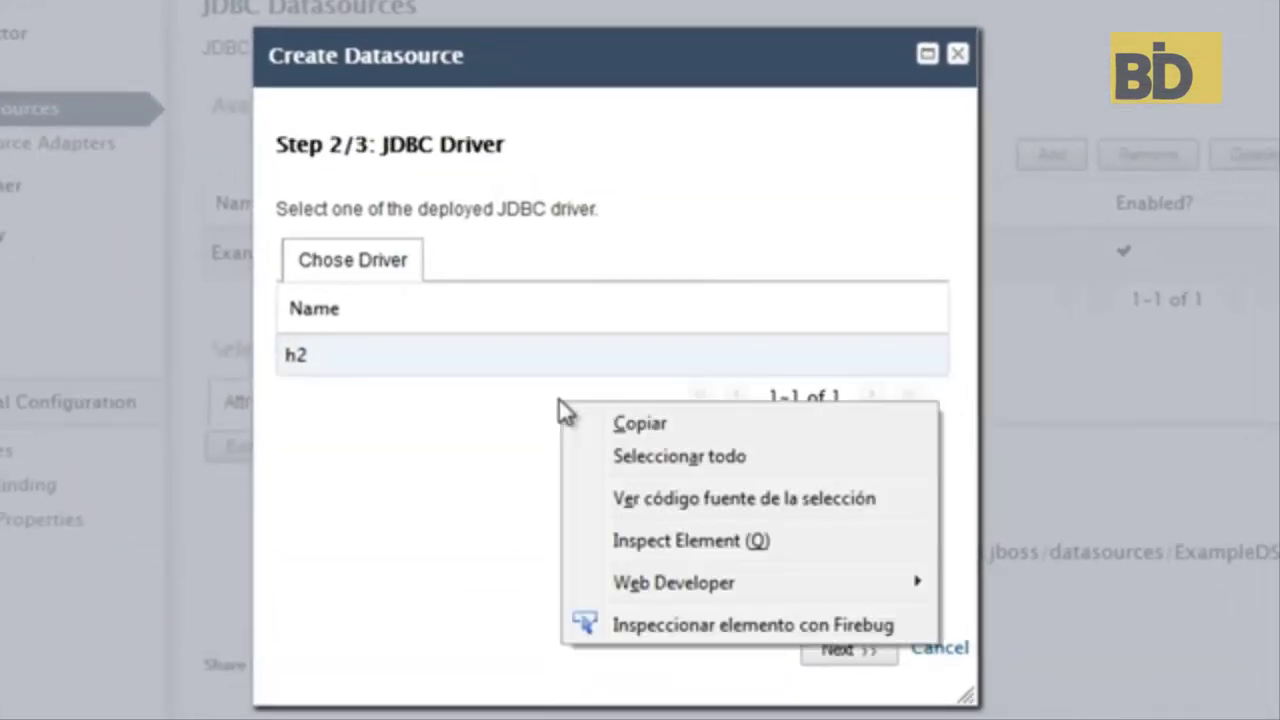
pyautogui.click(704, 372)
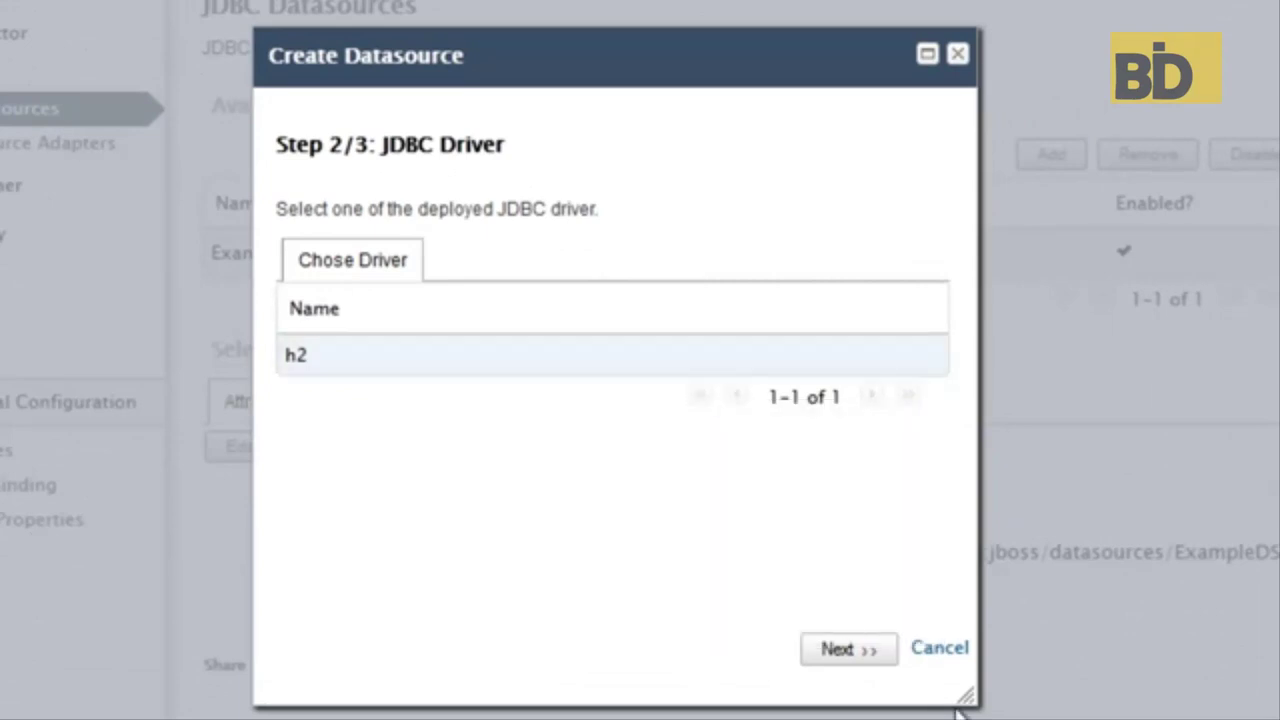
pyautogui.click(934, 650)
pyautogui.click(1051, 154)
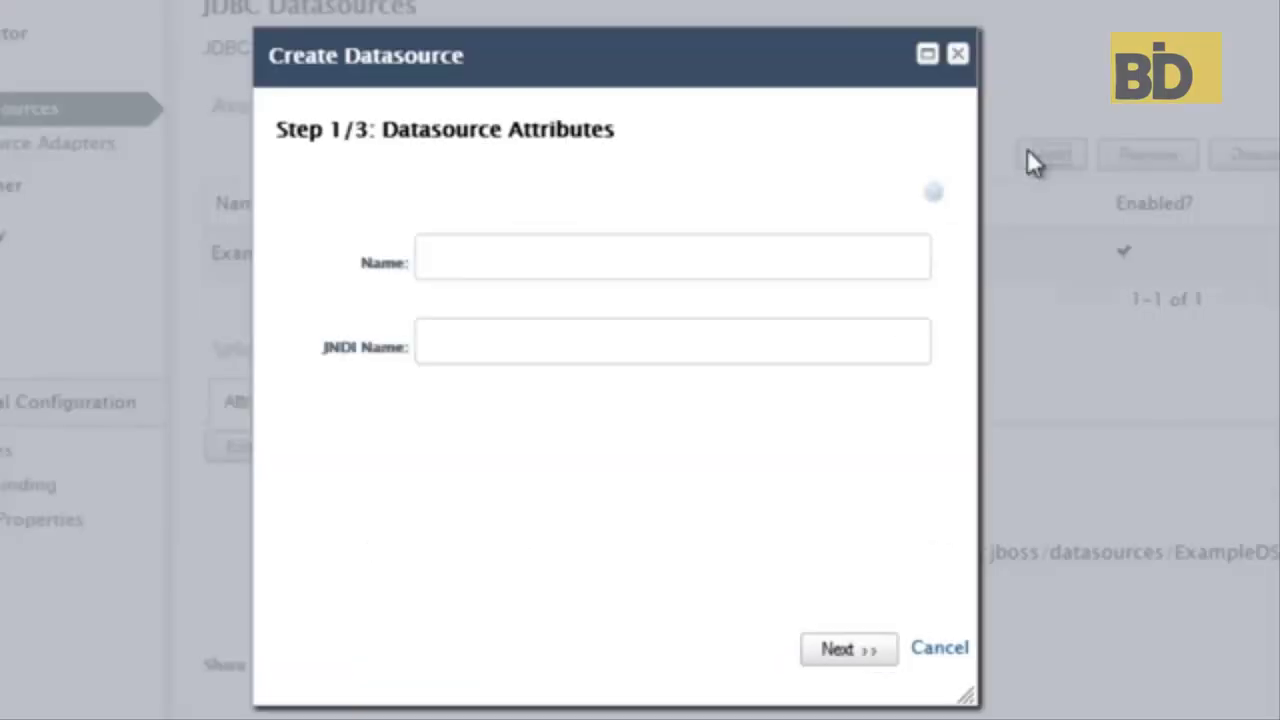
pyautogui.click(438, 244)
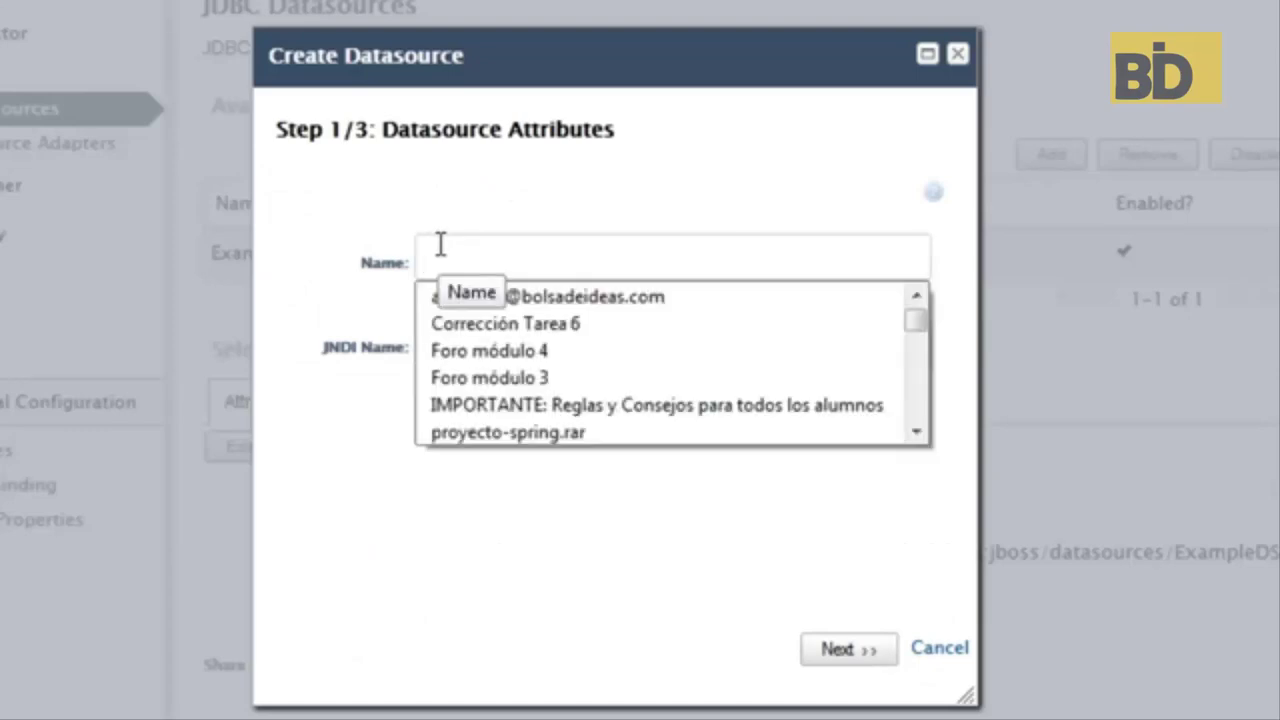
pyautogui.write('JavaCat')
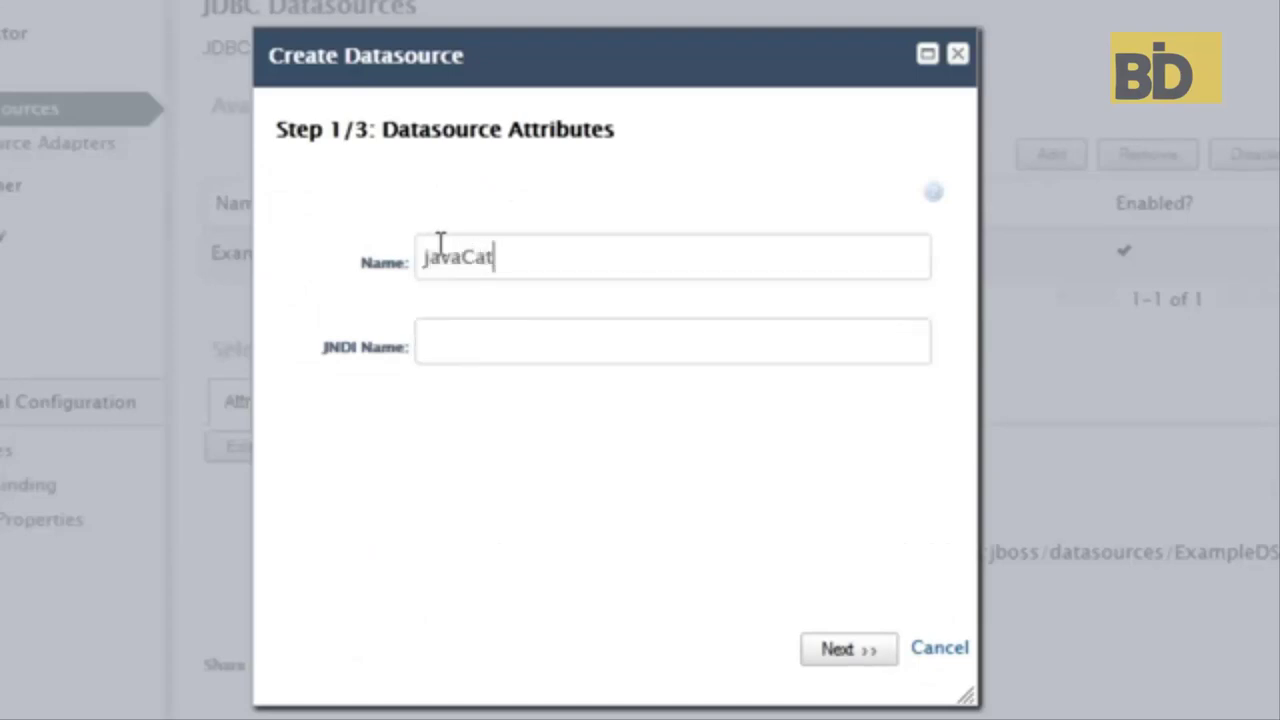
pyautogui.write('alogo')
pyautogui.press('Tab')
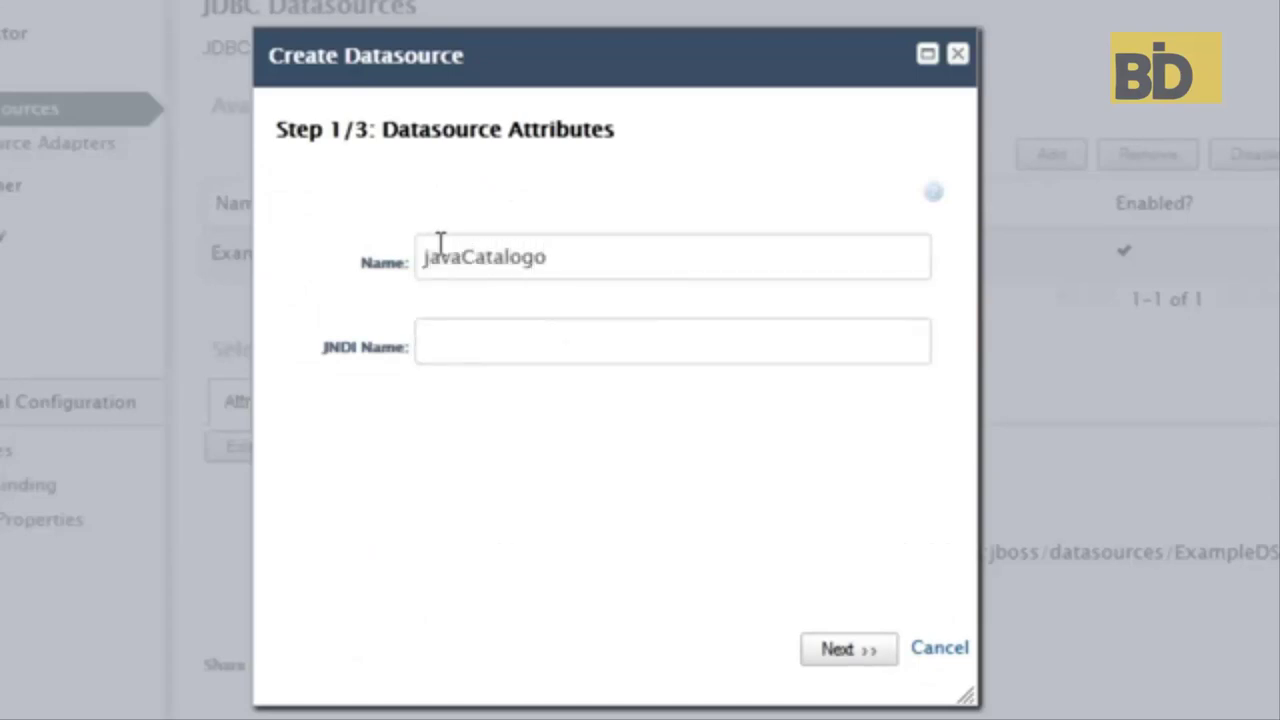
pyautogui.write('java:/javaCatalogo')
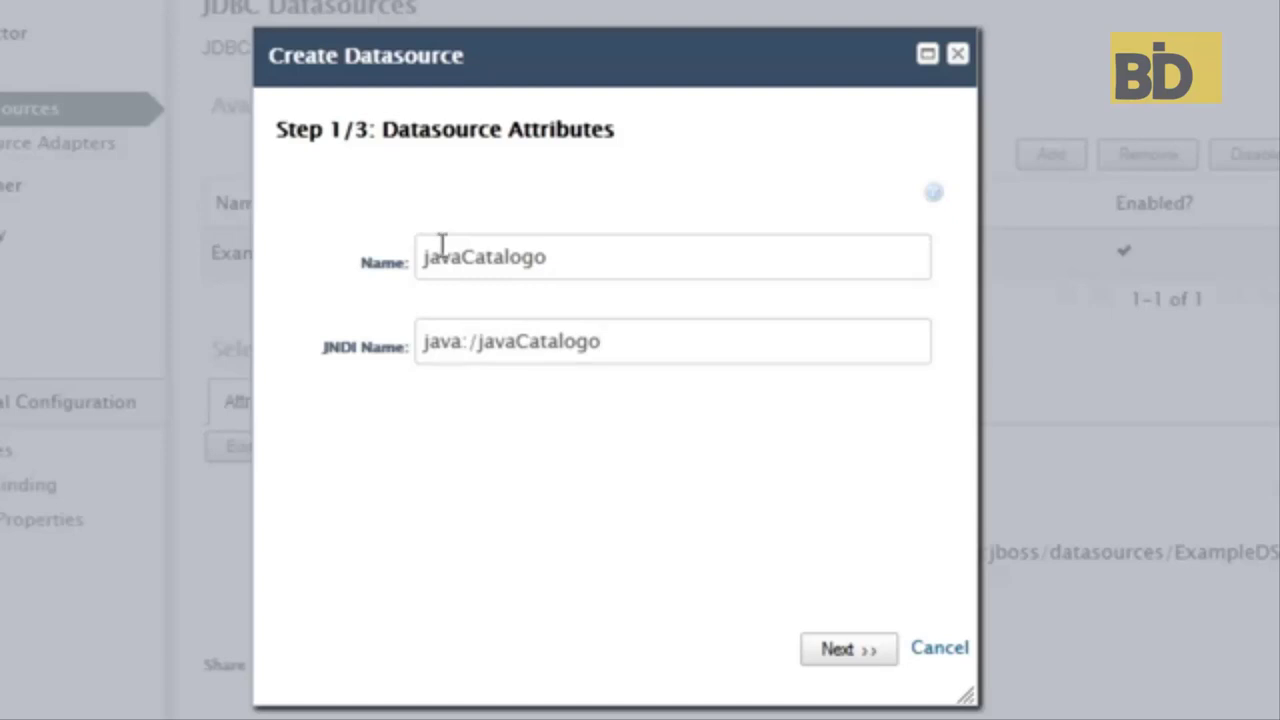
pyautogui.click(855, 652)
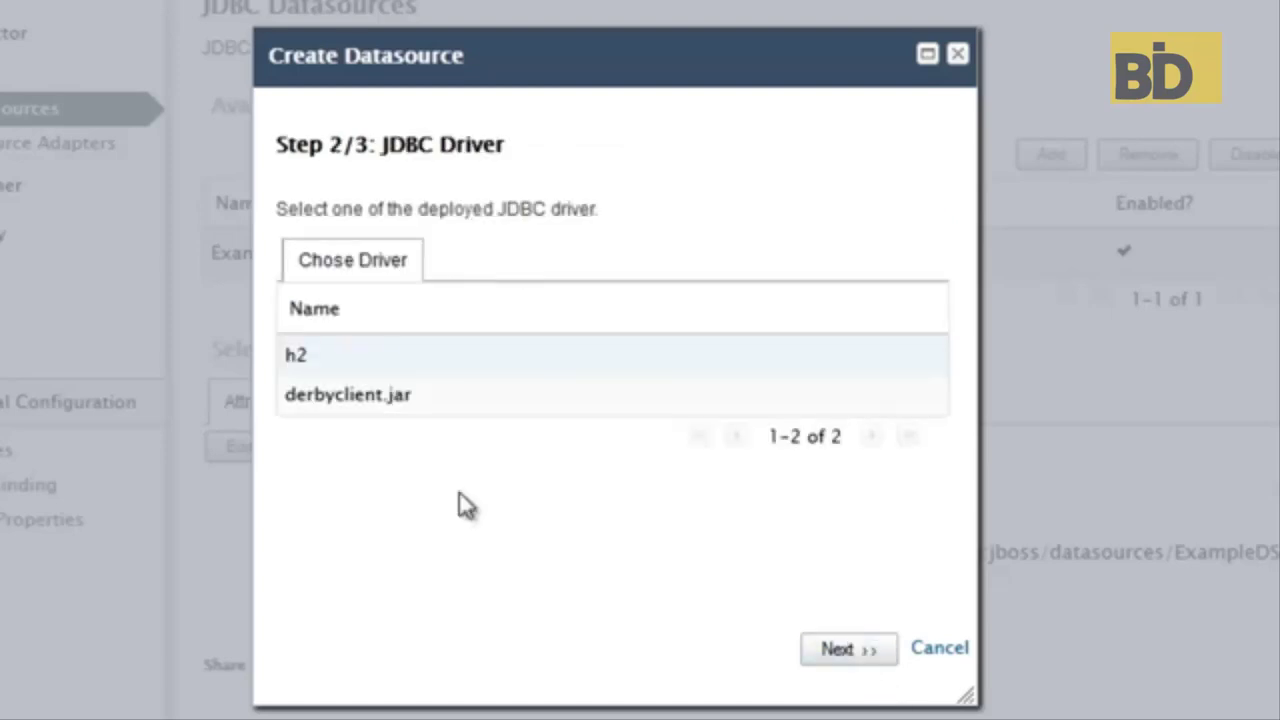
# Step: Choose the derbyclient.jar driver and set the connection URL to jdbc:derby://localhost:1527/java_productos
pyautogui.click(352, 398)
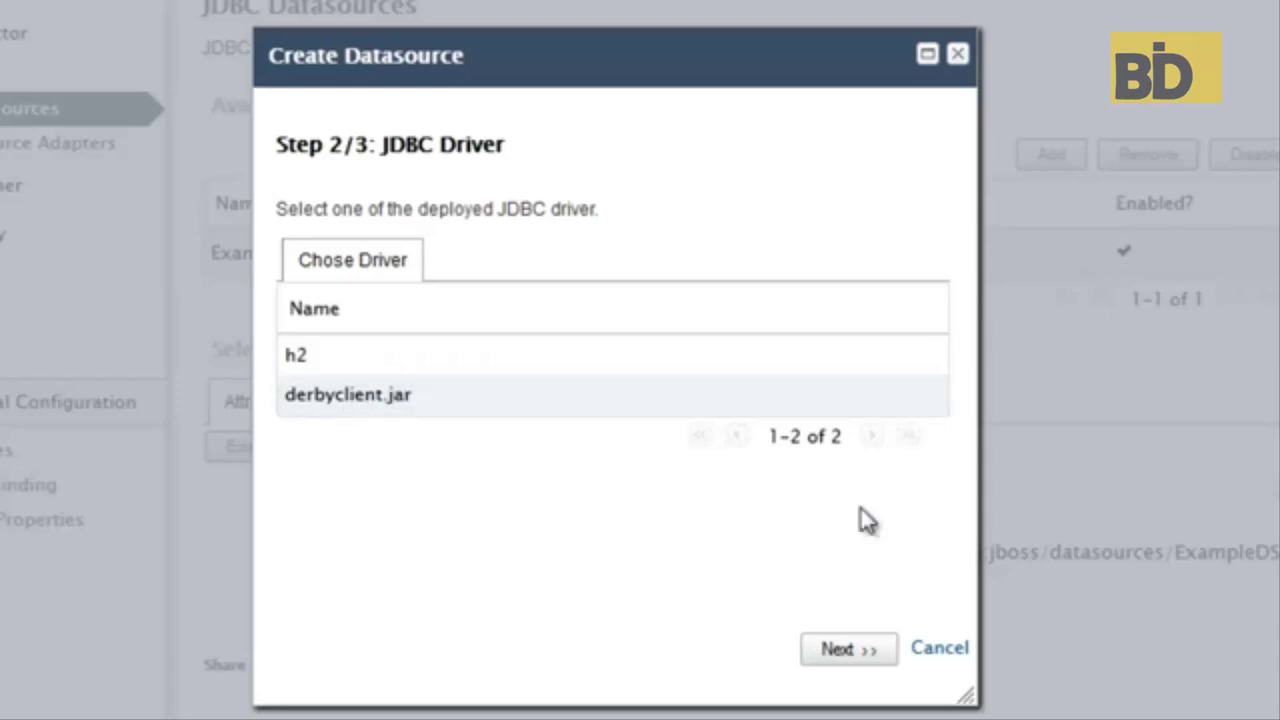
pyautogui.click(839, 652)
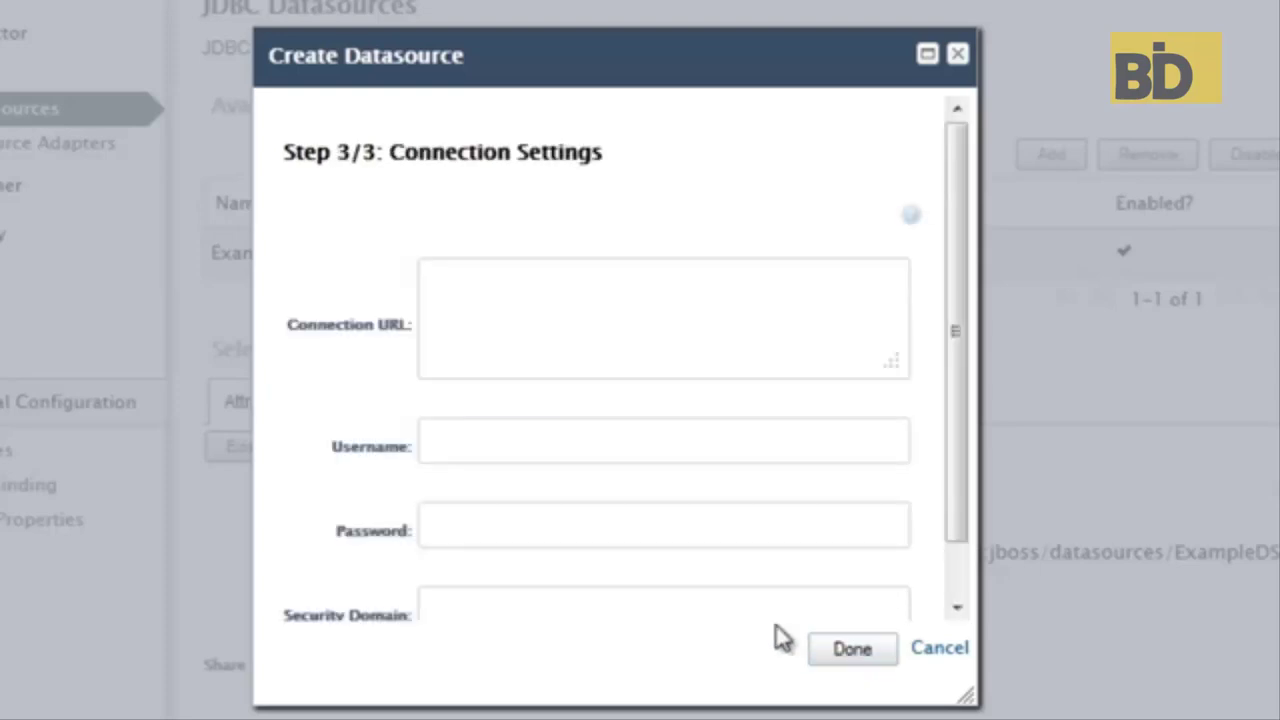
pyautogui.click(456, 303)
pyautogui.rightClick(440, 311)
pyautogui.click(564, 443)
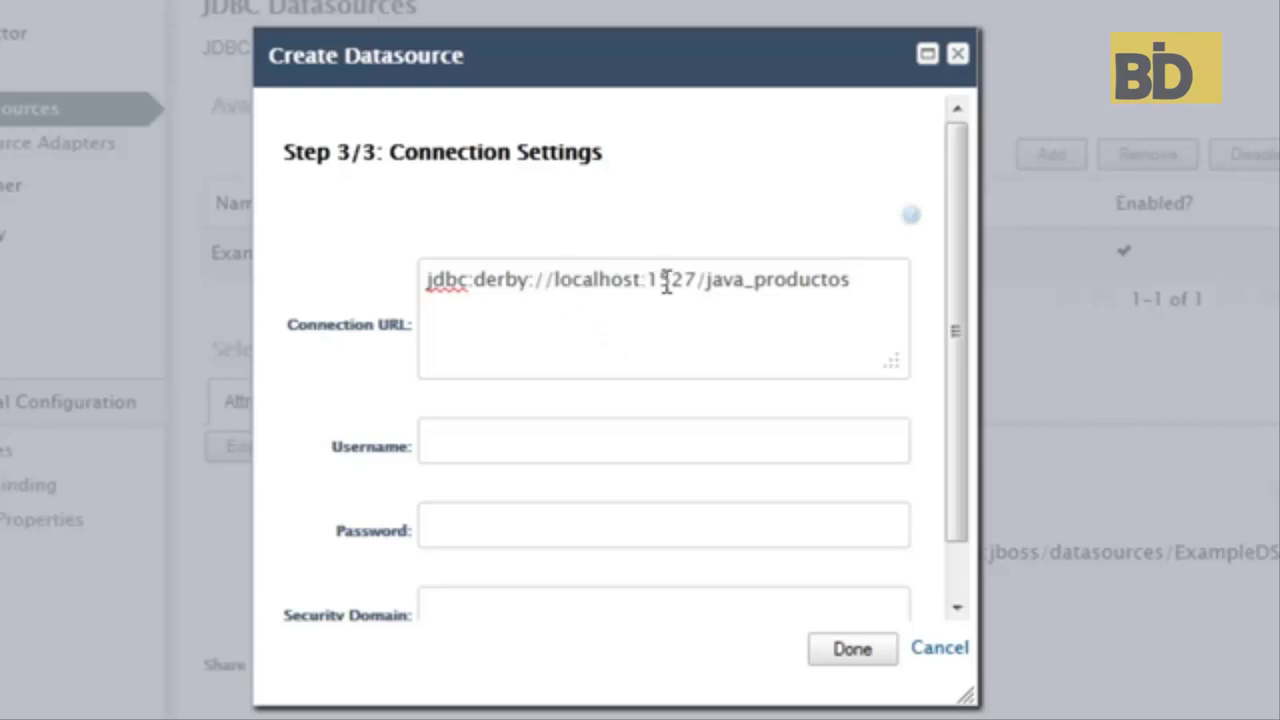
# Step: Enter the username curso and the database password, and finish creating the datasource
pyautogui.click(503, 430)
pyautogui.write('curso')
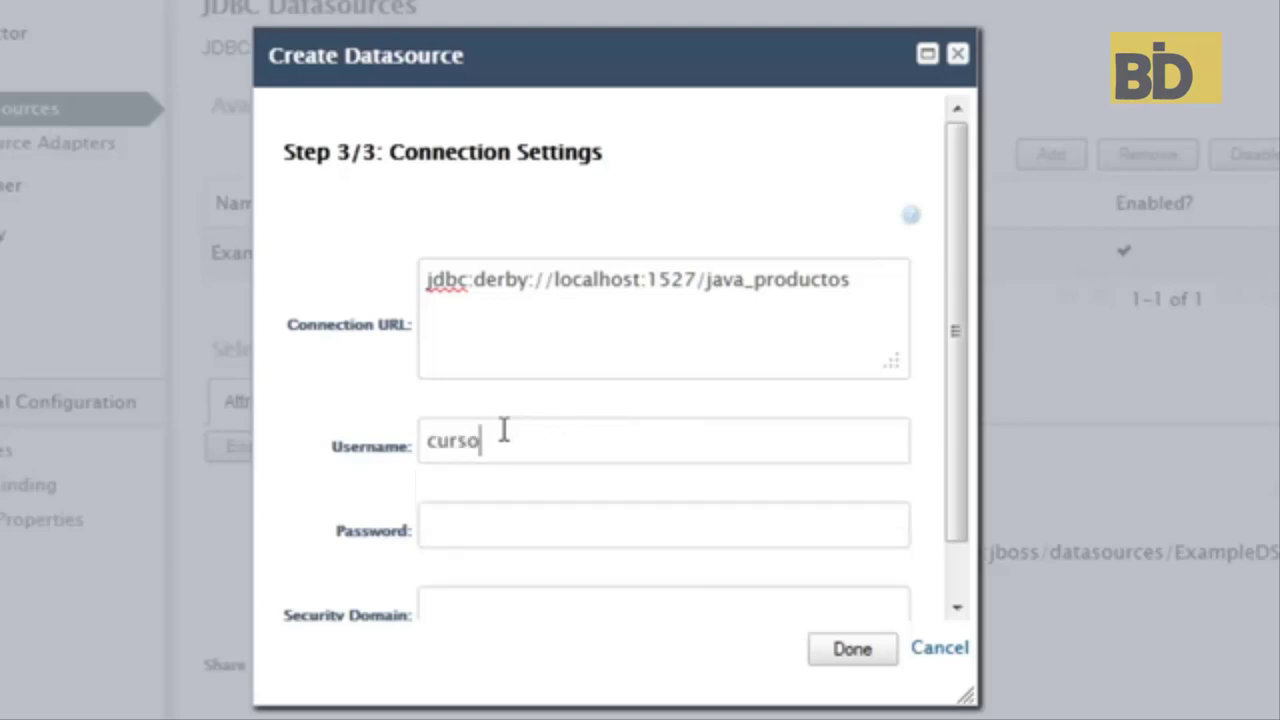
pyautogui.press('Tab')
pyautogui.write('••••')
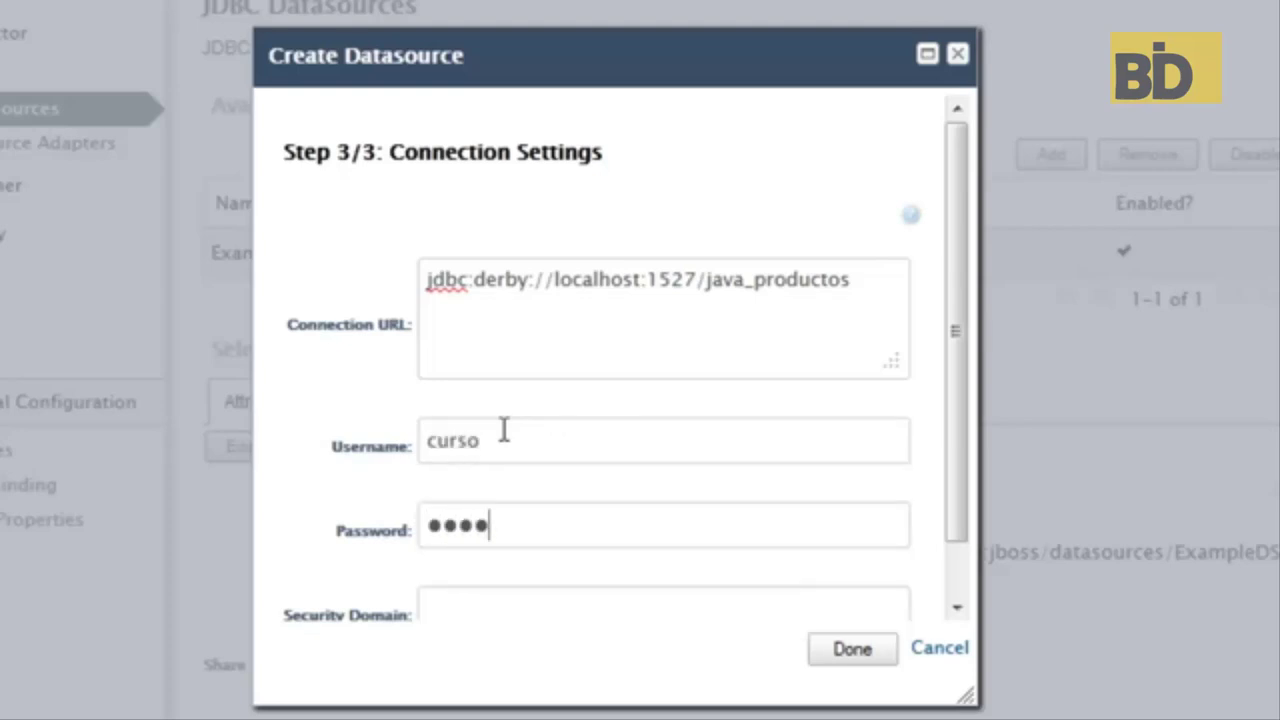
pyautogui.write('••')
pyautogui.click(851, 650)
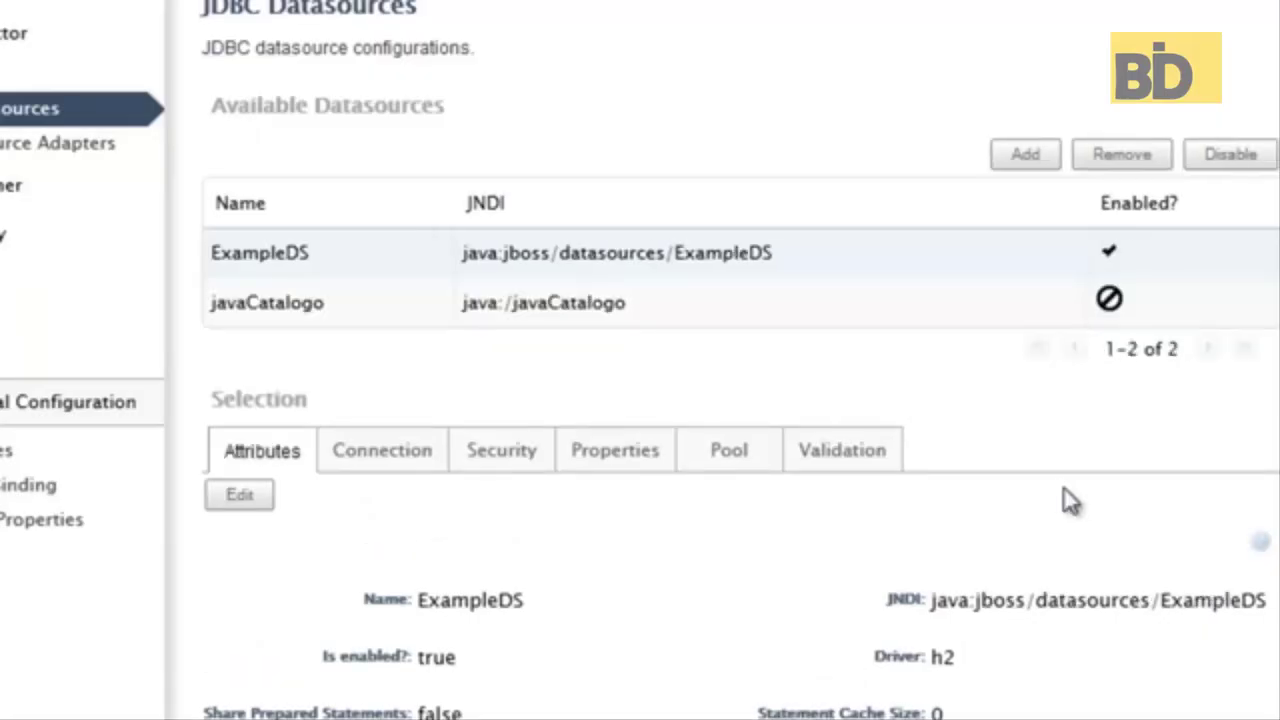
# Step: Enable the javaCatalogo datasource and confirm the change
pyautogui.click(573, 316)
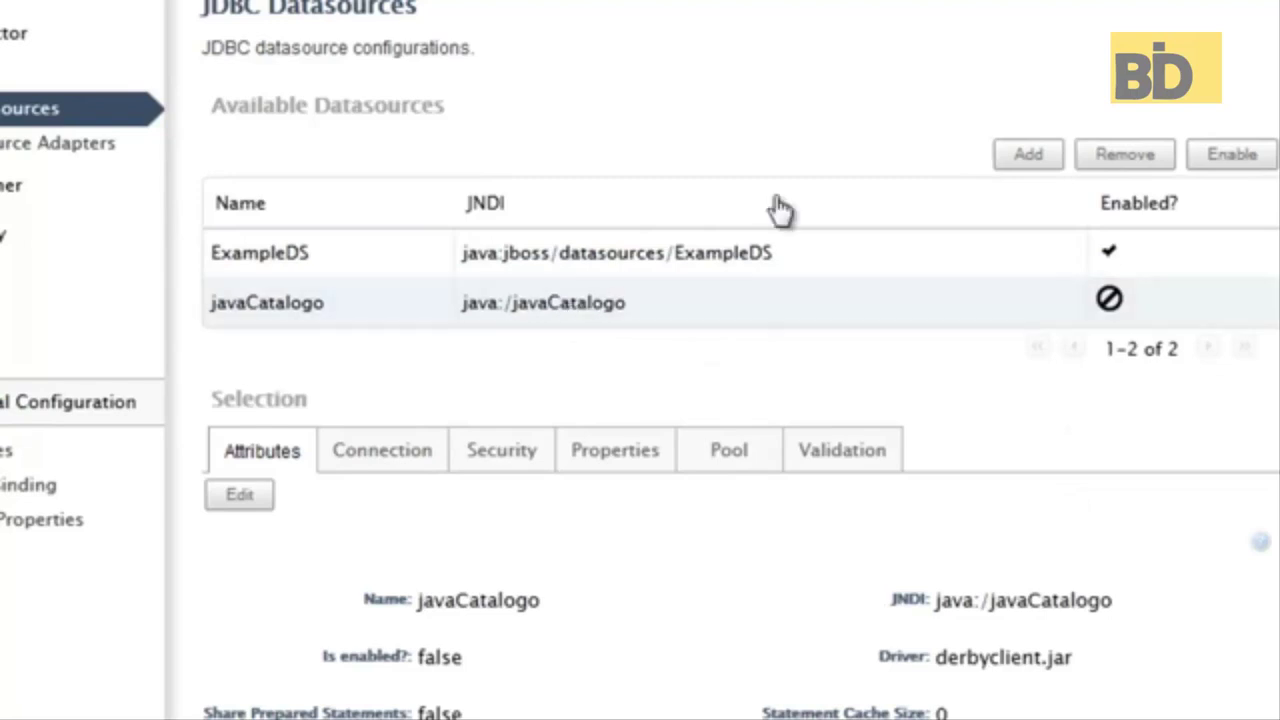
pyautogui.click(1222, 168)
pyautogui.click(709, 501)
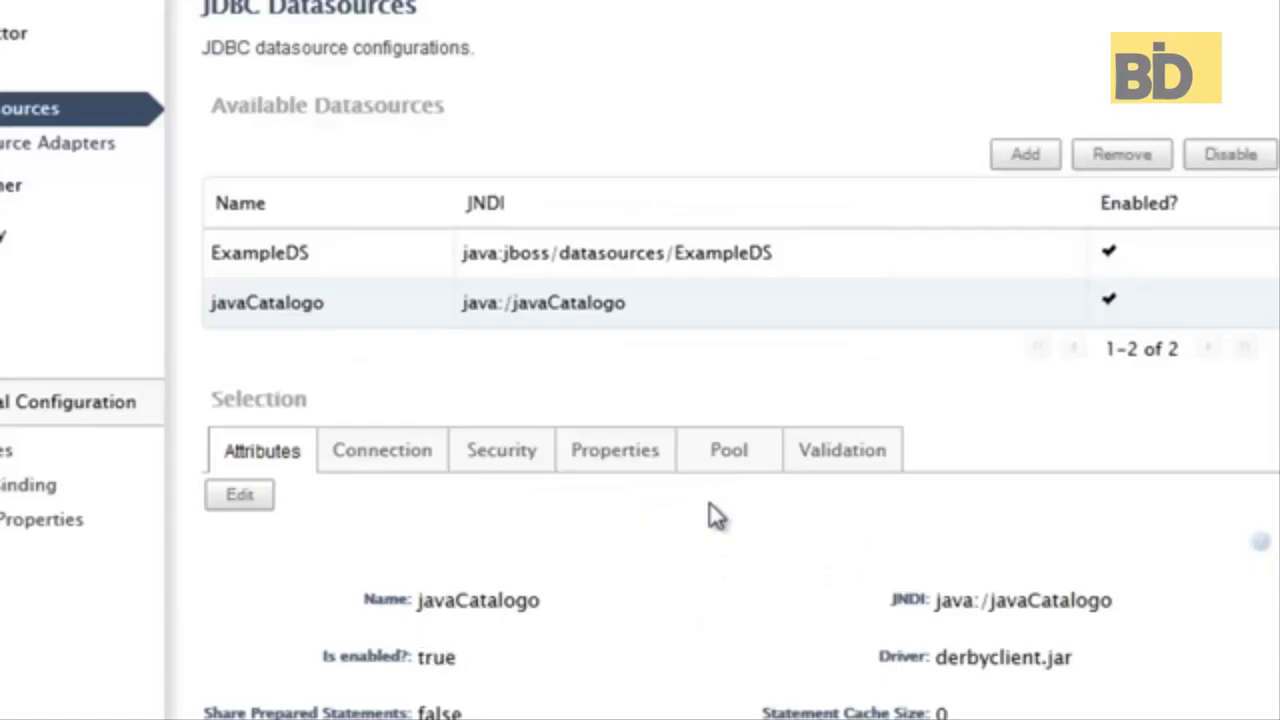
# Step: Turn on Use JTA in the connection settings of javaCatalogo and save them
pyautogui.click(370, 458)
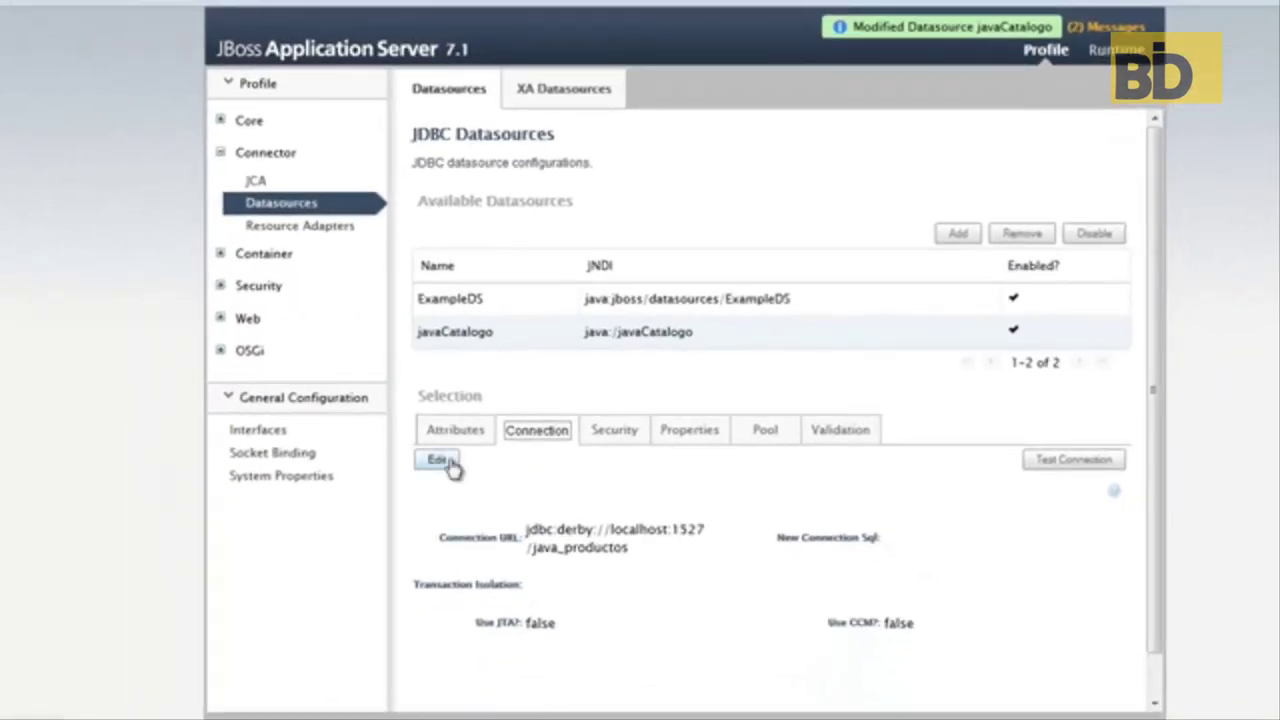
pyautogui.click(440, 460)
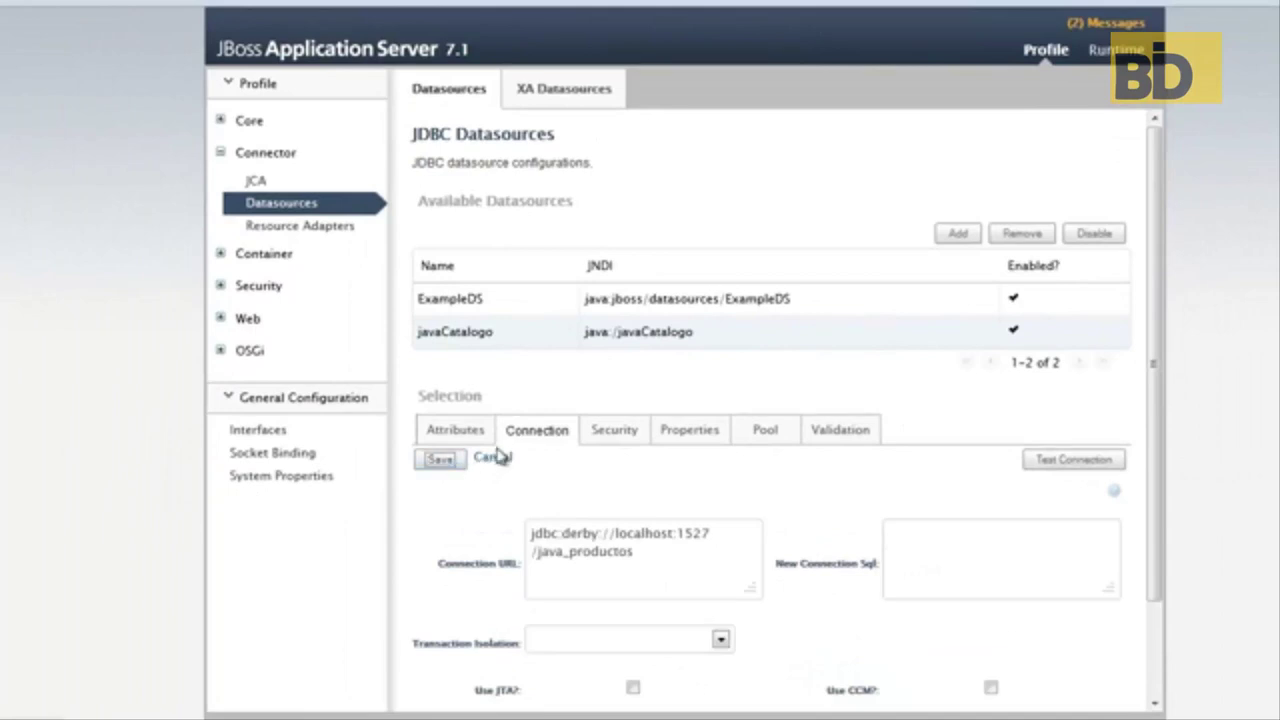
pyautogui.click(633, 688)
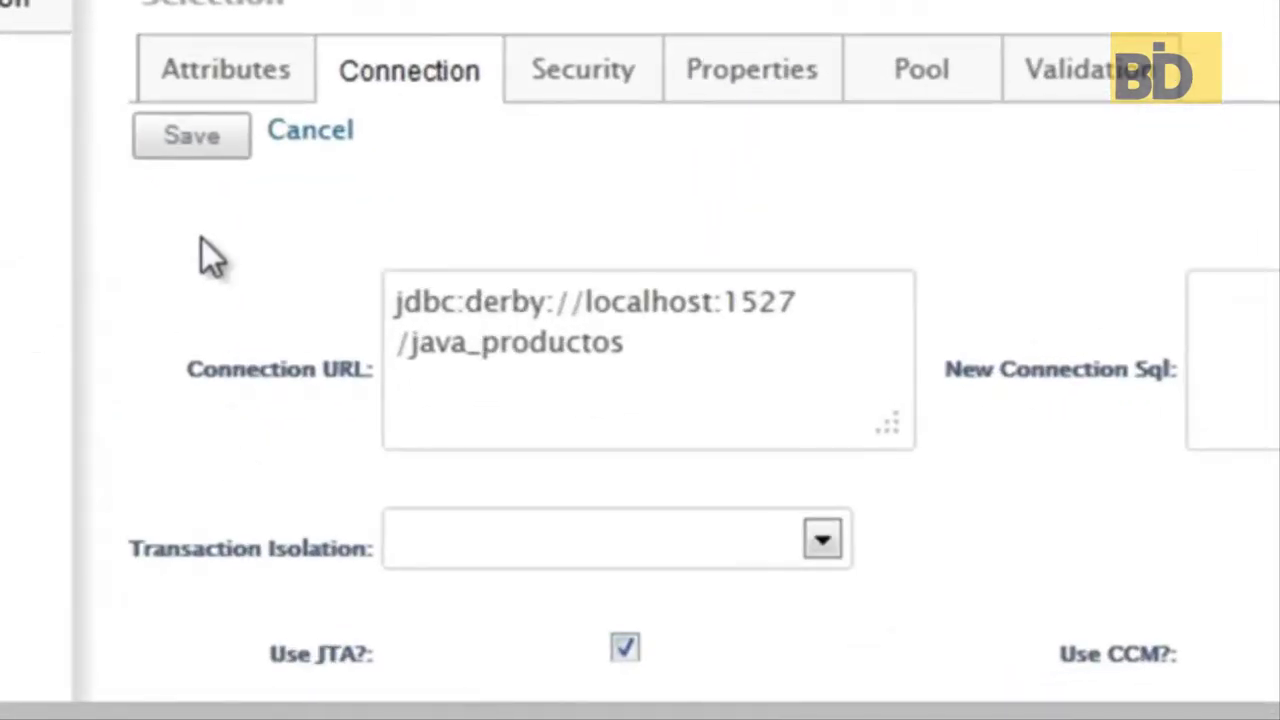
pyautogui.click(193, 140)
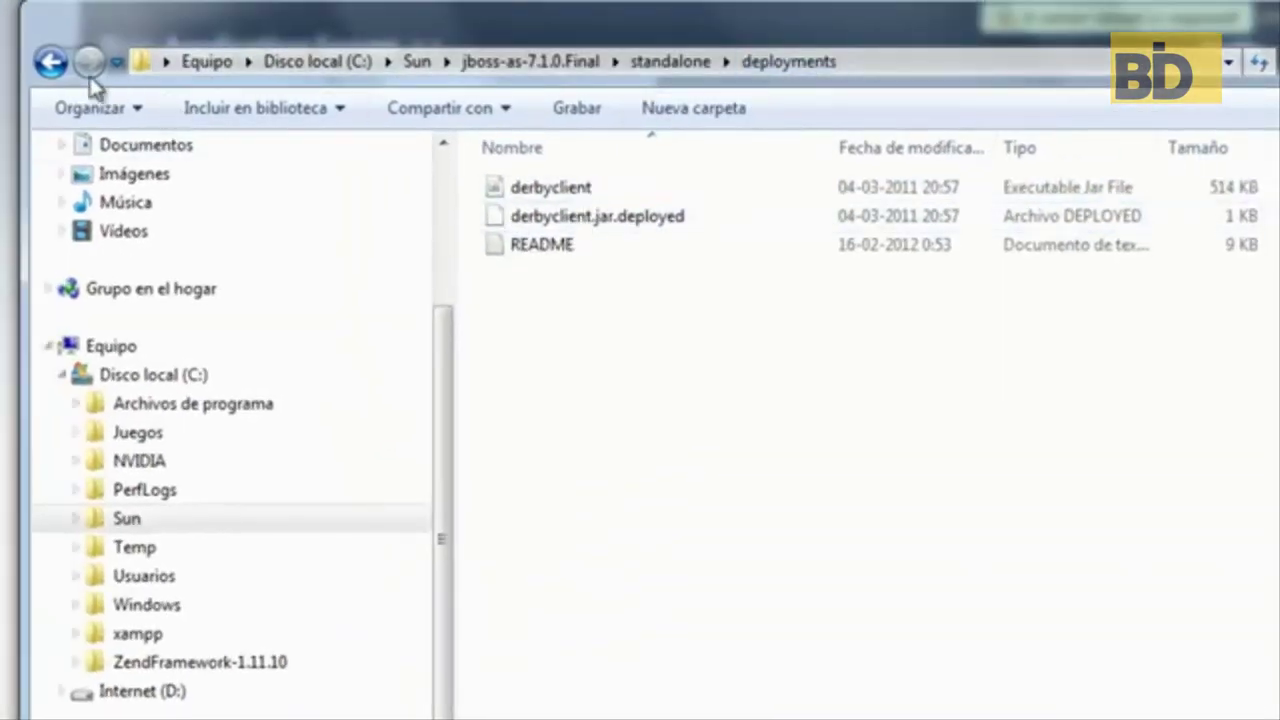
# Step: In the file explorer, go to the standalone\configuration folder and open the standalone XML file in Notepad++
pyautogui.click(50, 61)
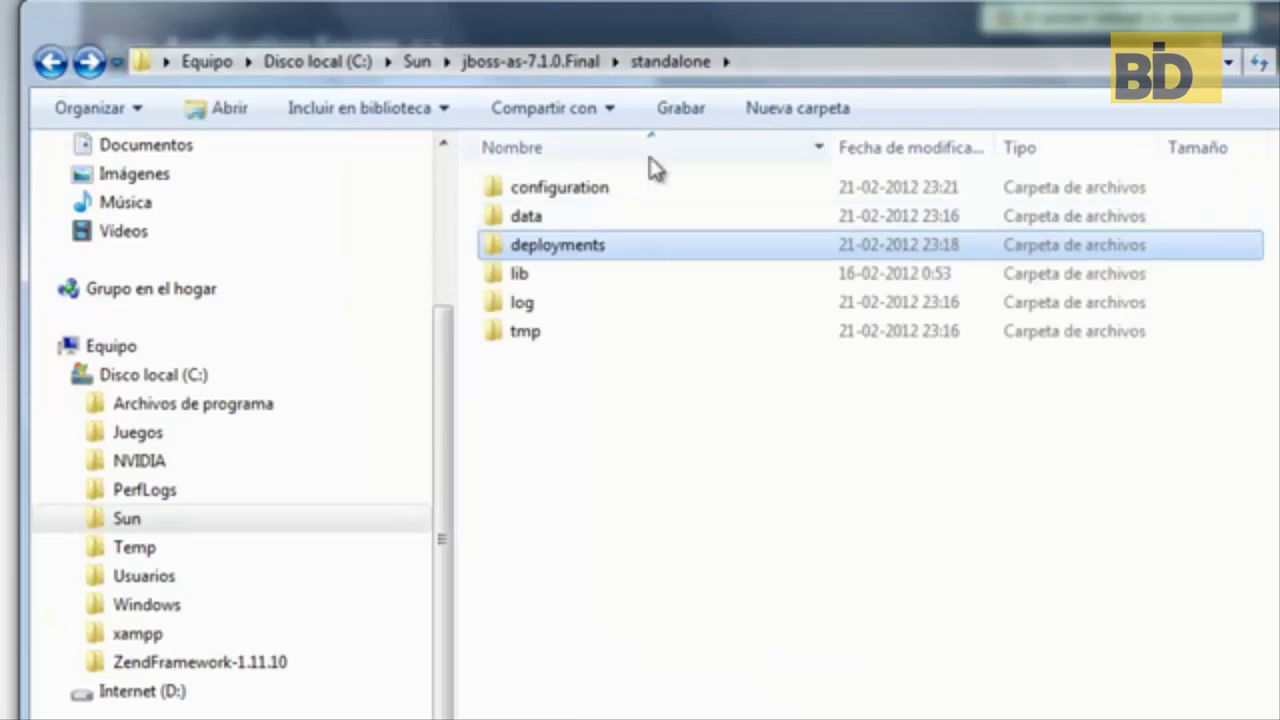
pyautogui.doubleClick(579, 190)
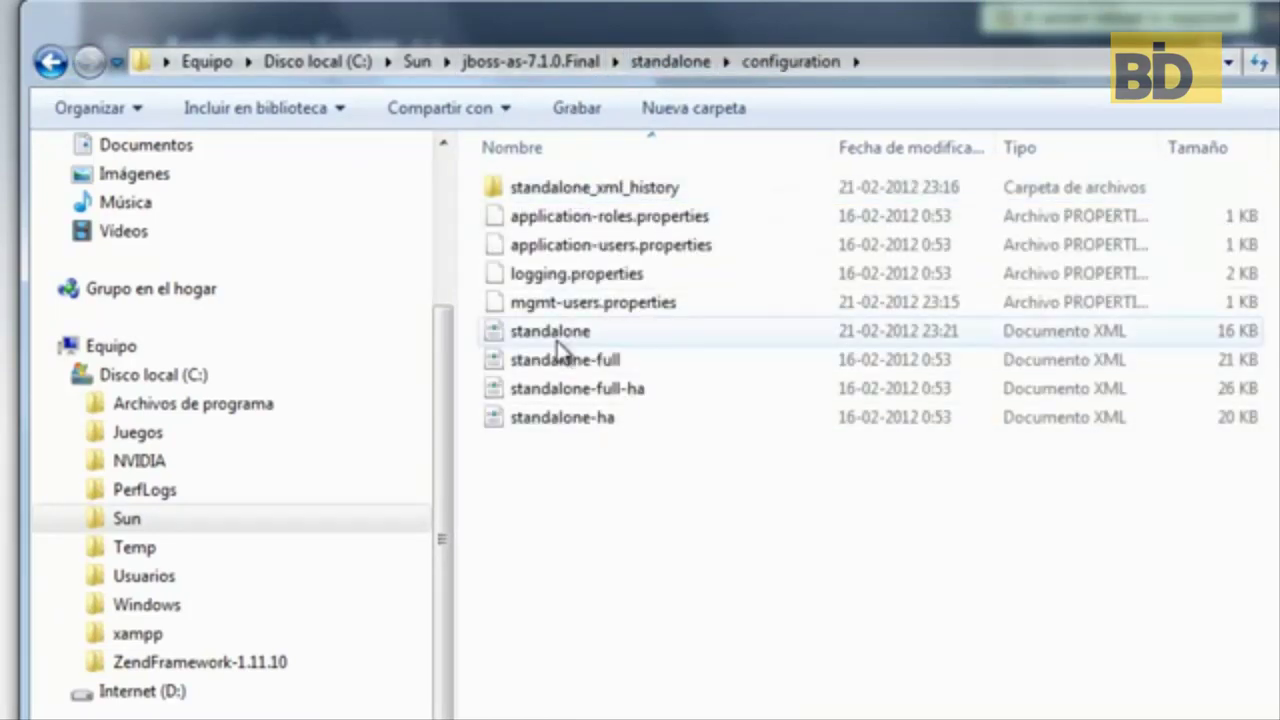
pyautogui.click(566, 340)
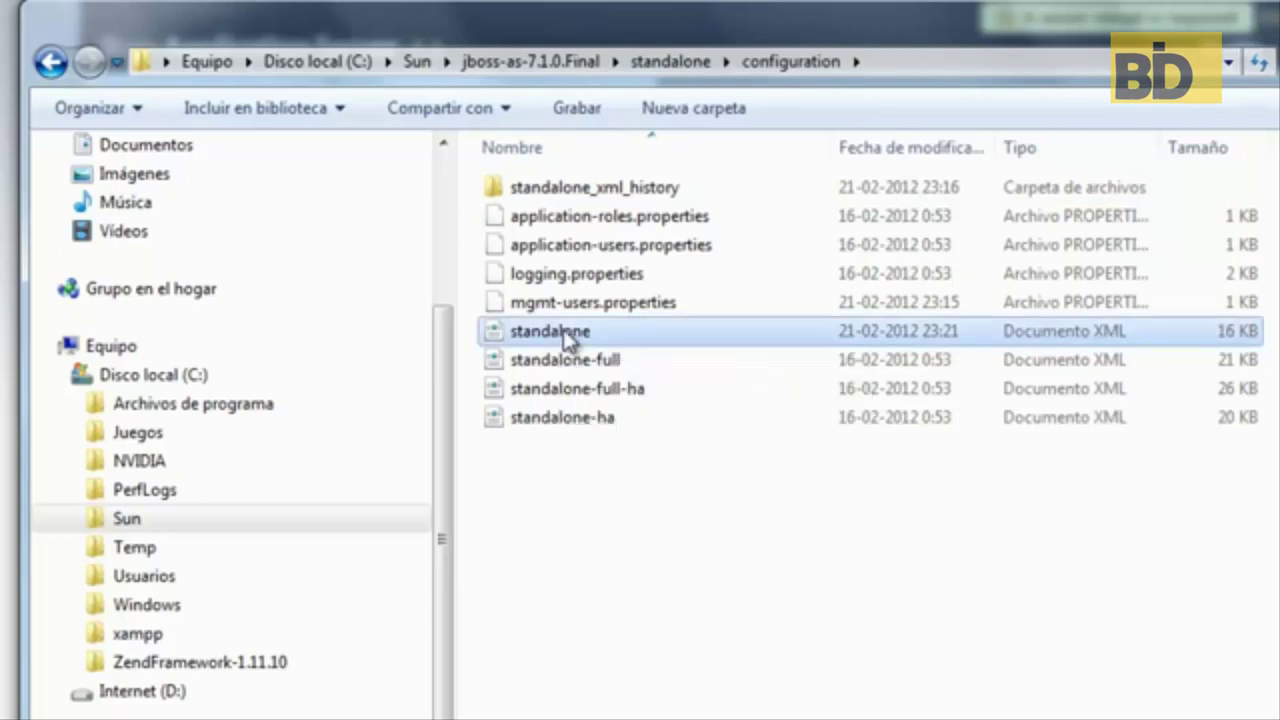
pyautogui.rightClick(568, 340)
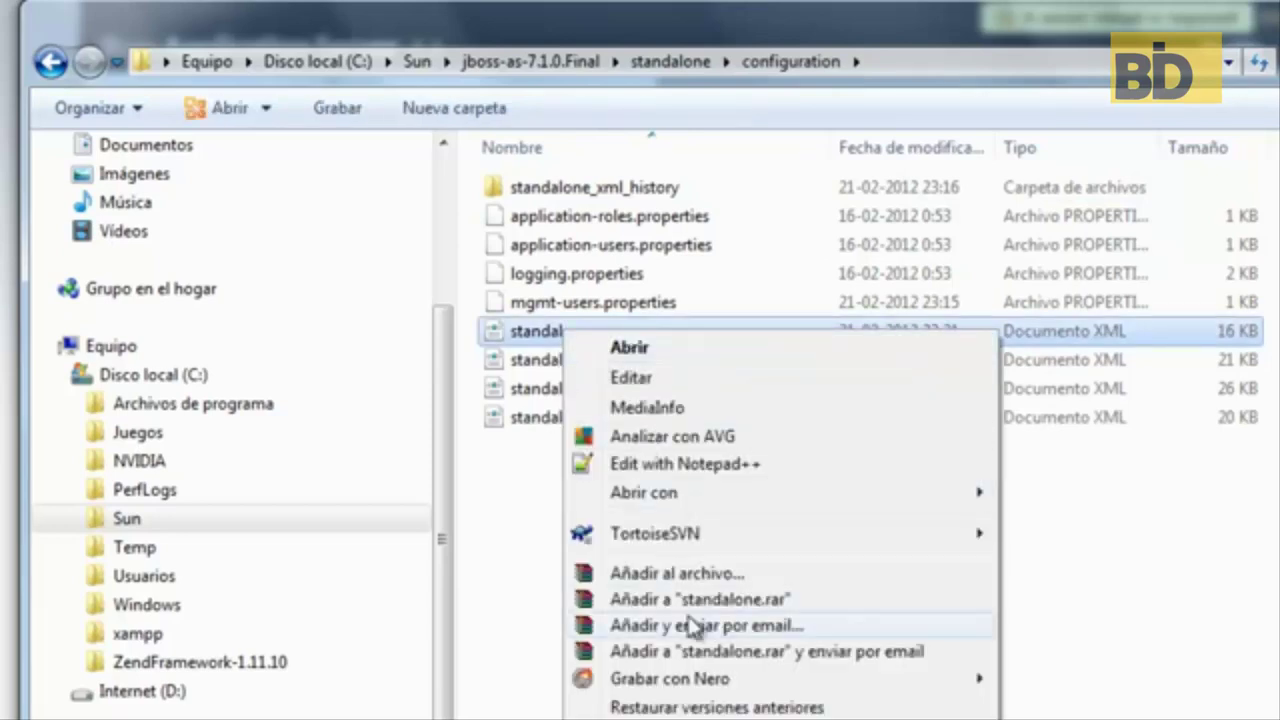
pyautogui.click(716, 468)
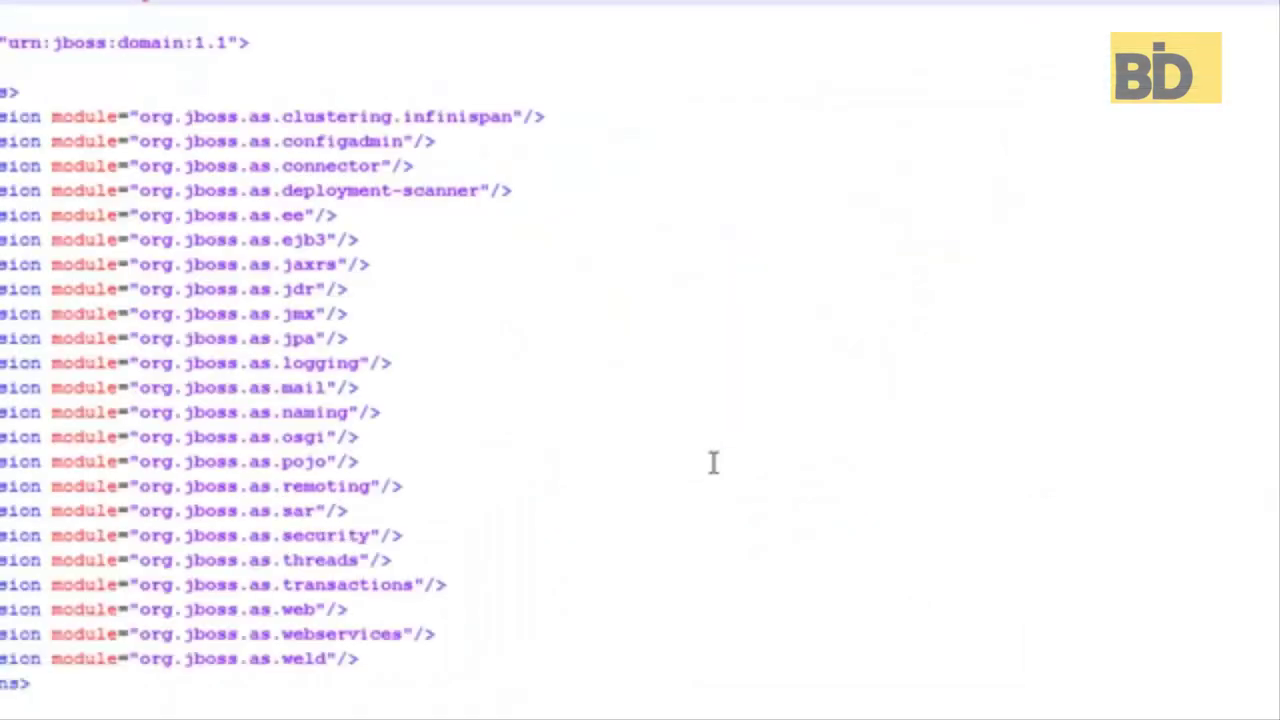
# Step: Examine the javaCatalogo entry in the datasources section, including its credentials, driver, driver class and connection URL
pyautogui.scroll(-13, 713, 462)
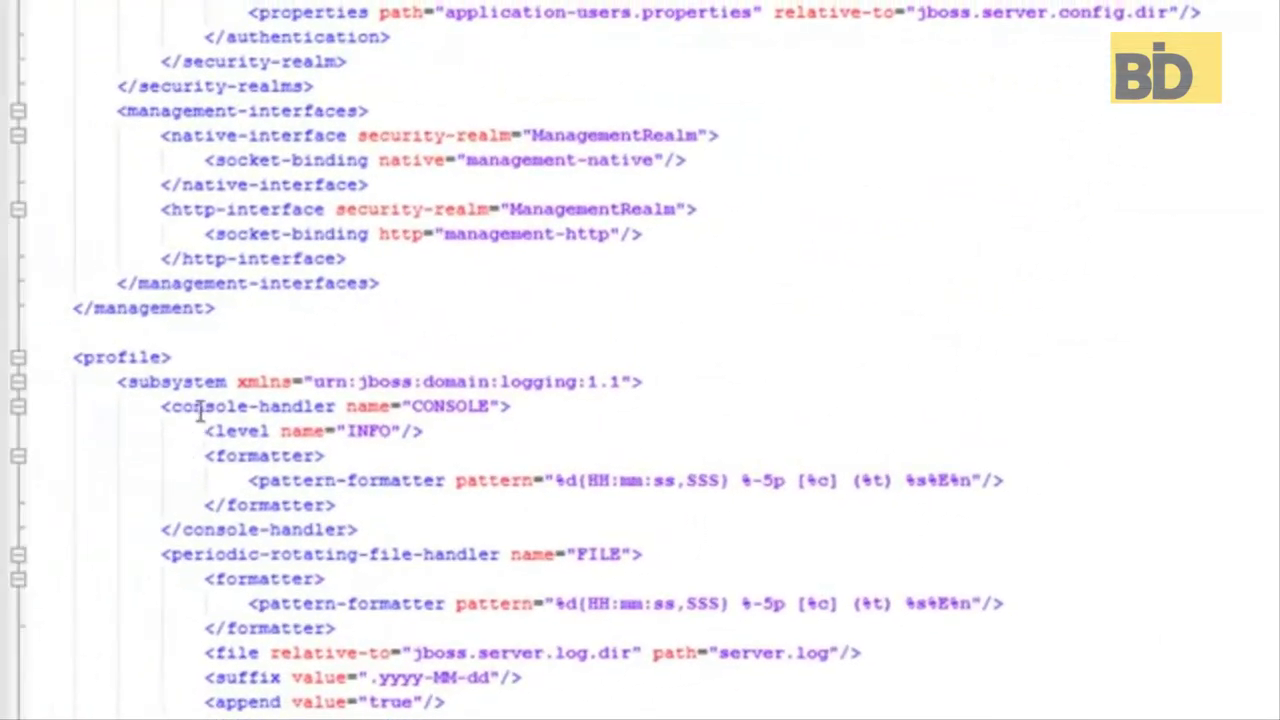
pyautogui.scroll(-10, 333, 490)
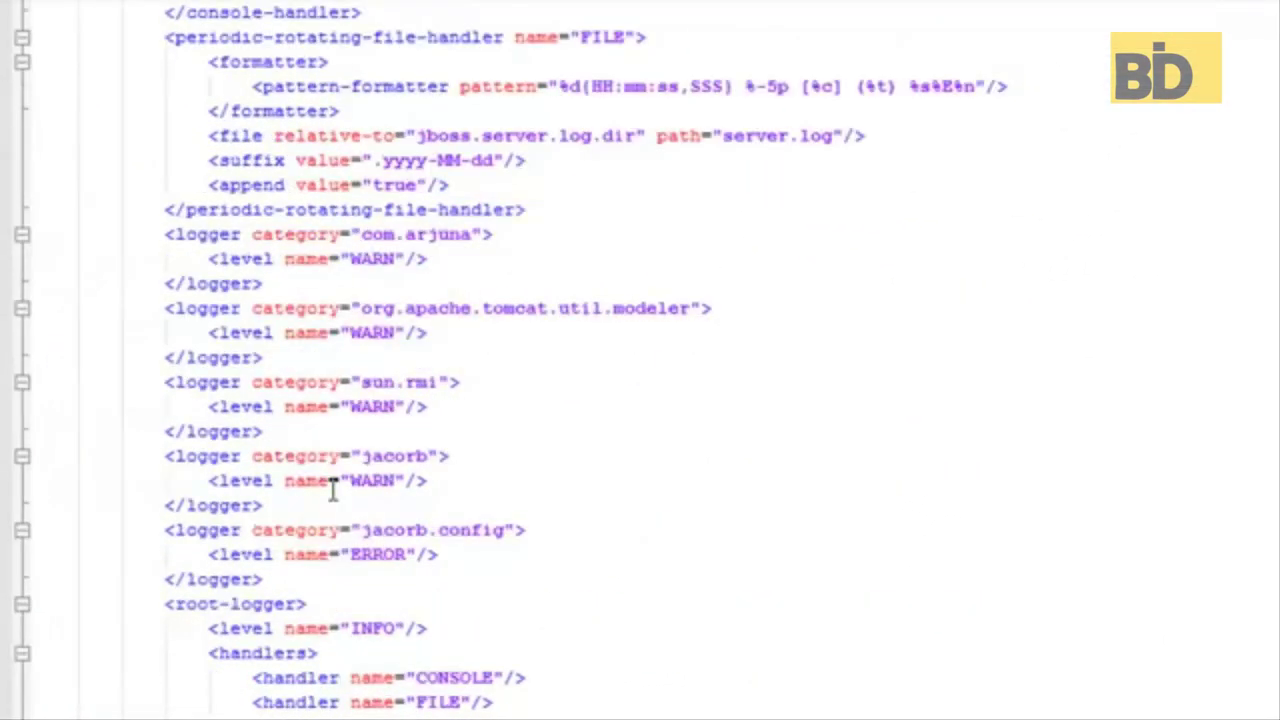
pyautogui.click(209, 408)
pyautogui.doubleClick(209, 408)
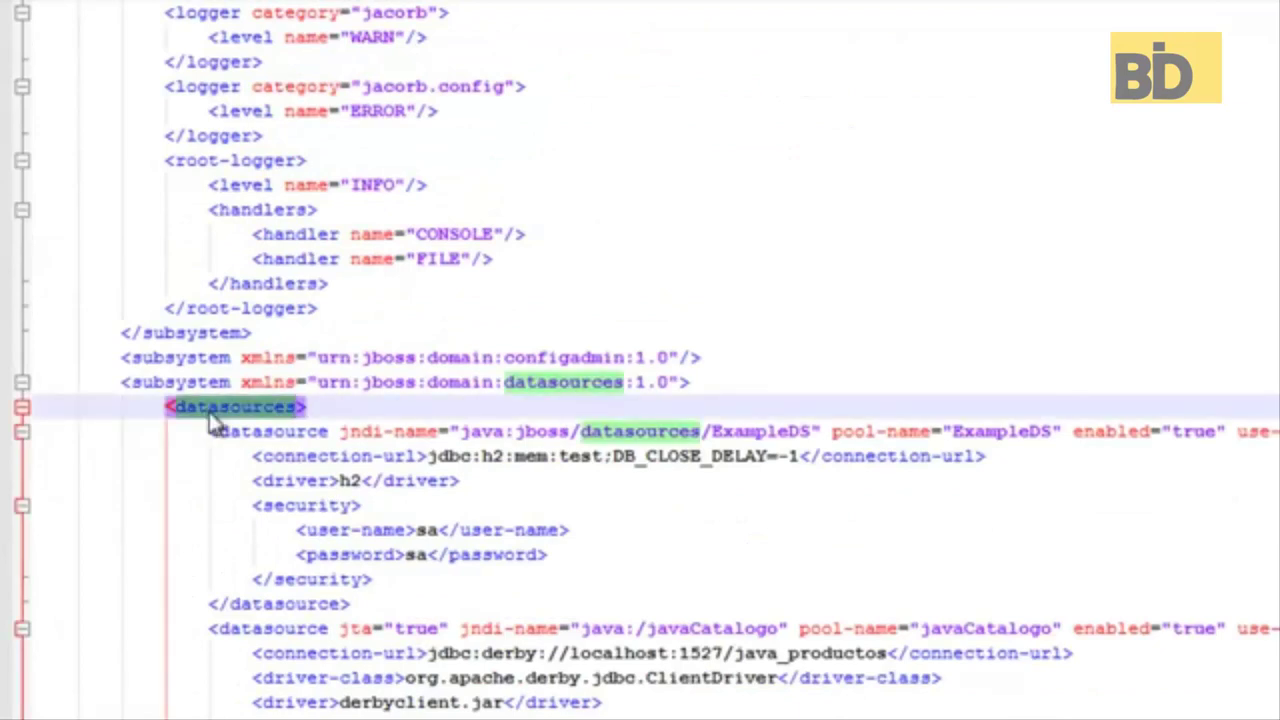
pyautogui.scroll(-4, 334, 400)
pyautogui.doubleClick(265, 352)
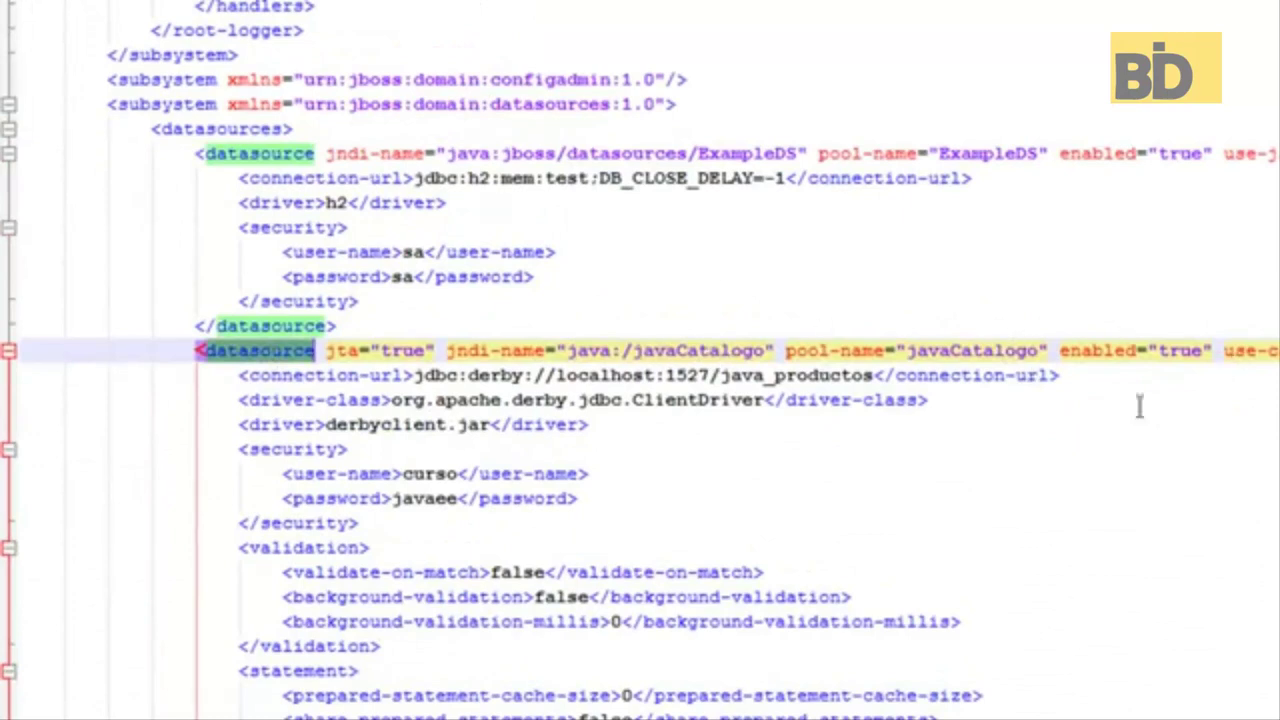
pyautogui.click(451, 497)
pyautogui.click(442, 476)
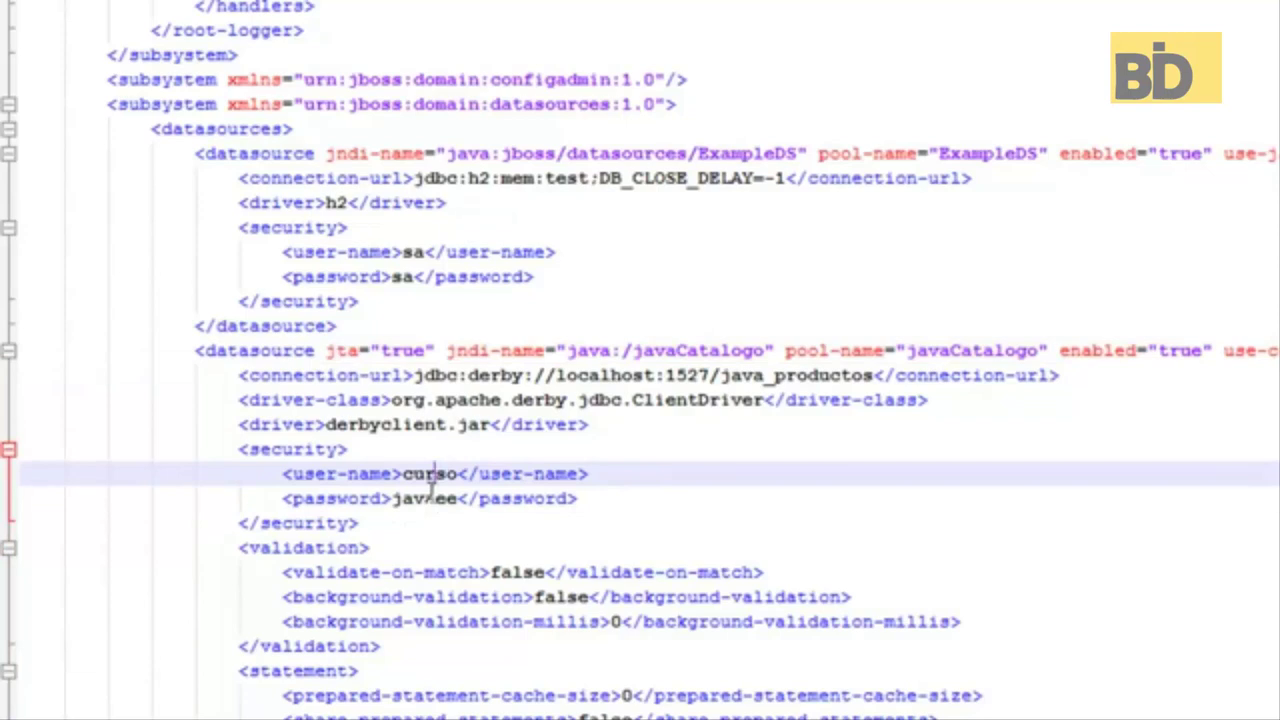
pyautogui.click(424, 499)
pyautogui.click(360, 426)
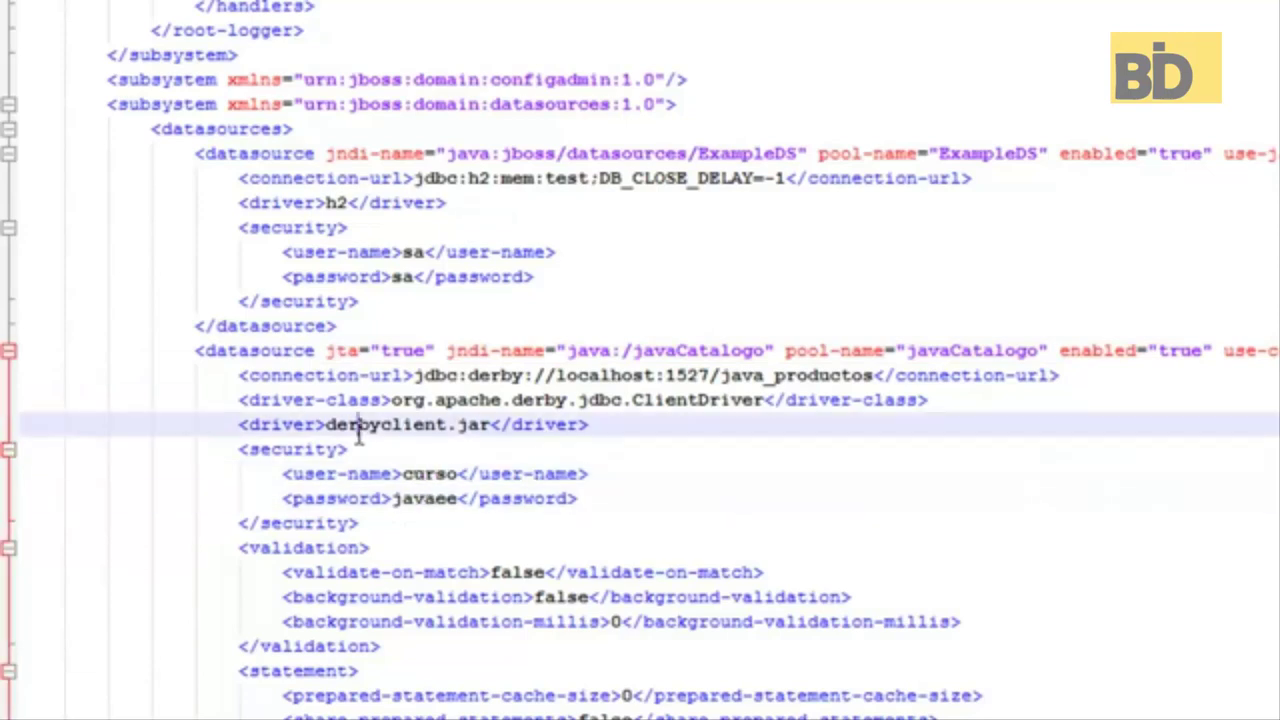
pyautogui.moveTo(392, 400); pyautogui.dragTo(758, 400)
pyautogui.moveTo(877, 375); pyautogui.dragTo(418, 376)
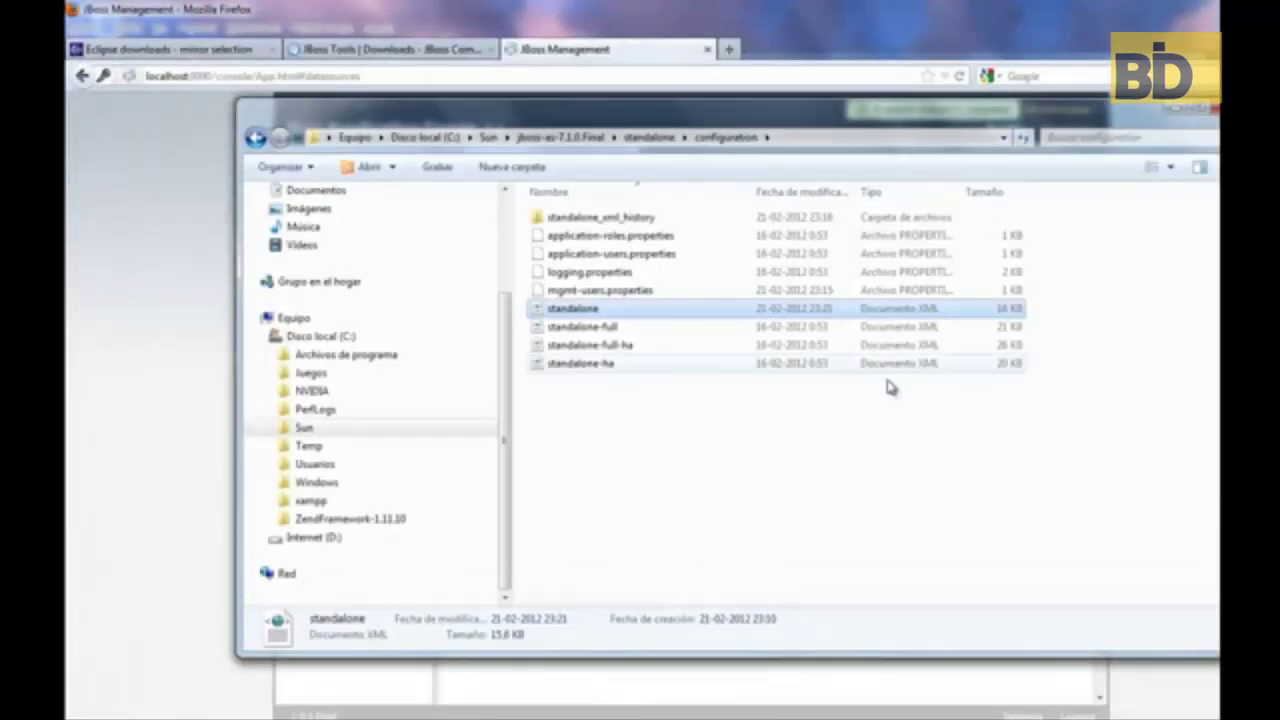
# Step: Check the JBoss 7.1 Runtime Server in Eclipse's Servers view and return to the datasources page of the management console
pyautogui.click(147, 522)
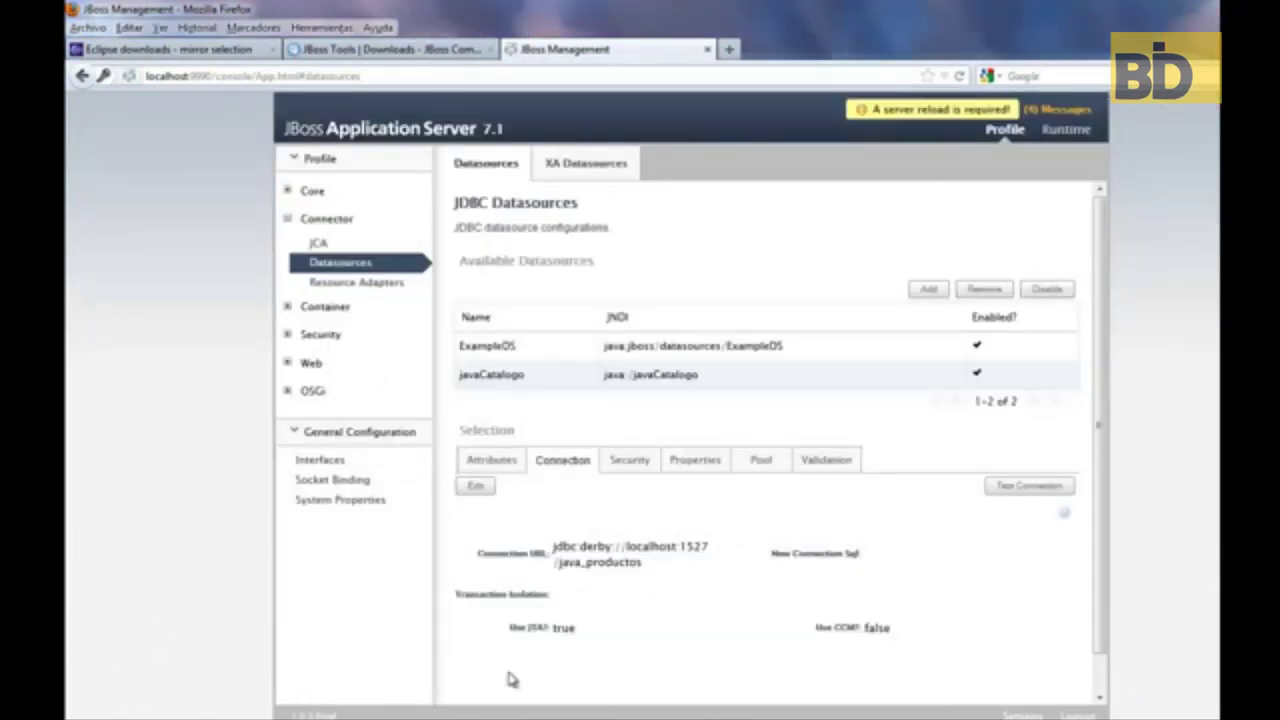
pyautogui.click(450, 660)
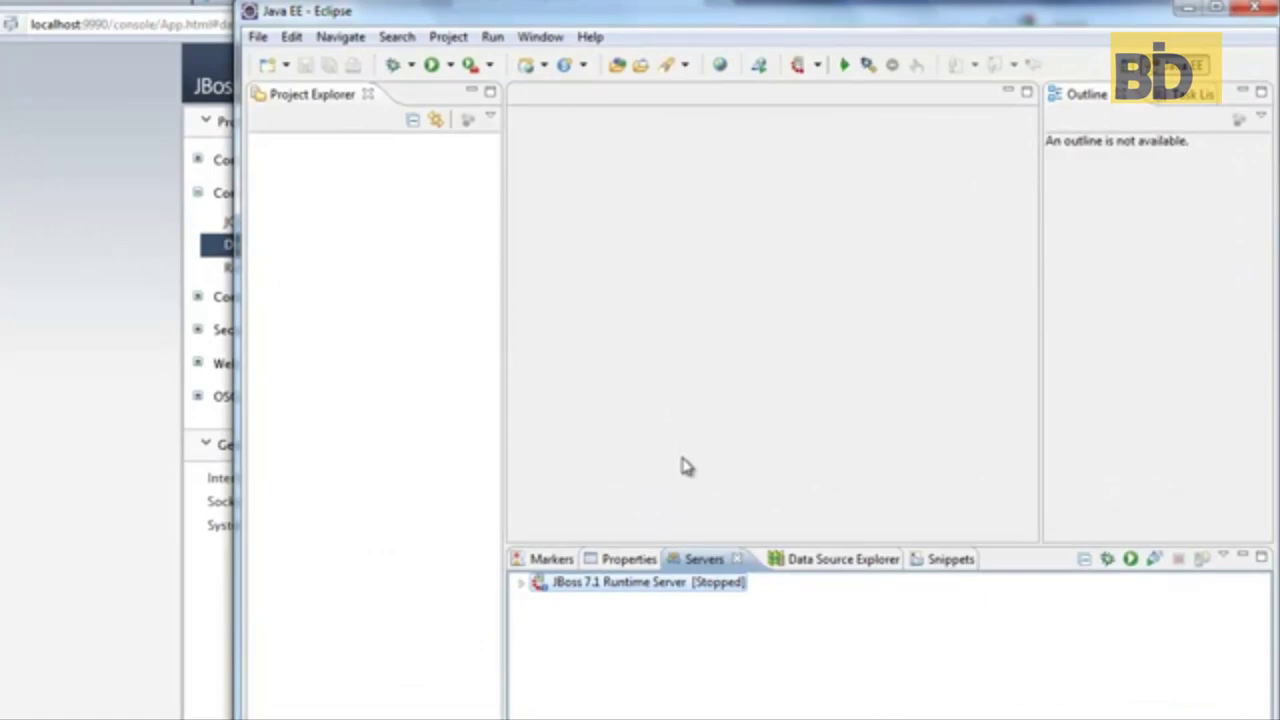
pyautogui.click(6, 291)
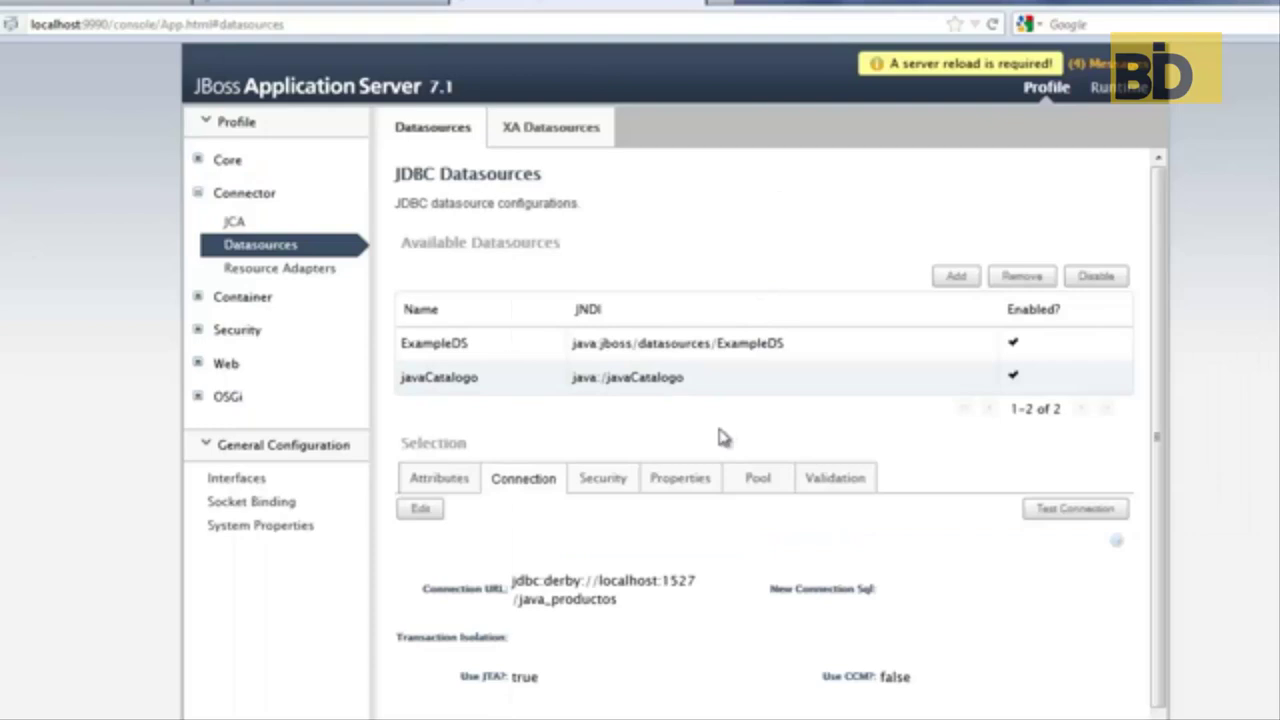
# Step: Switch to the file explorer, go to the standalone\deployments folder and open the README file in Notepad++
pyautogui.hotkey('alt', 'Tab')
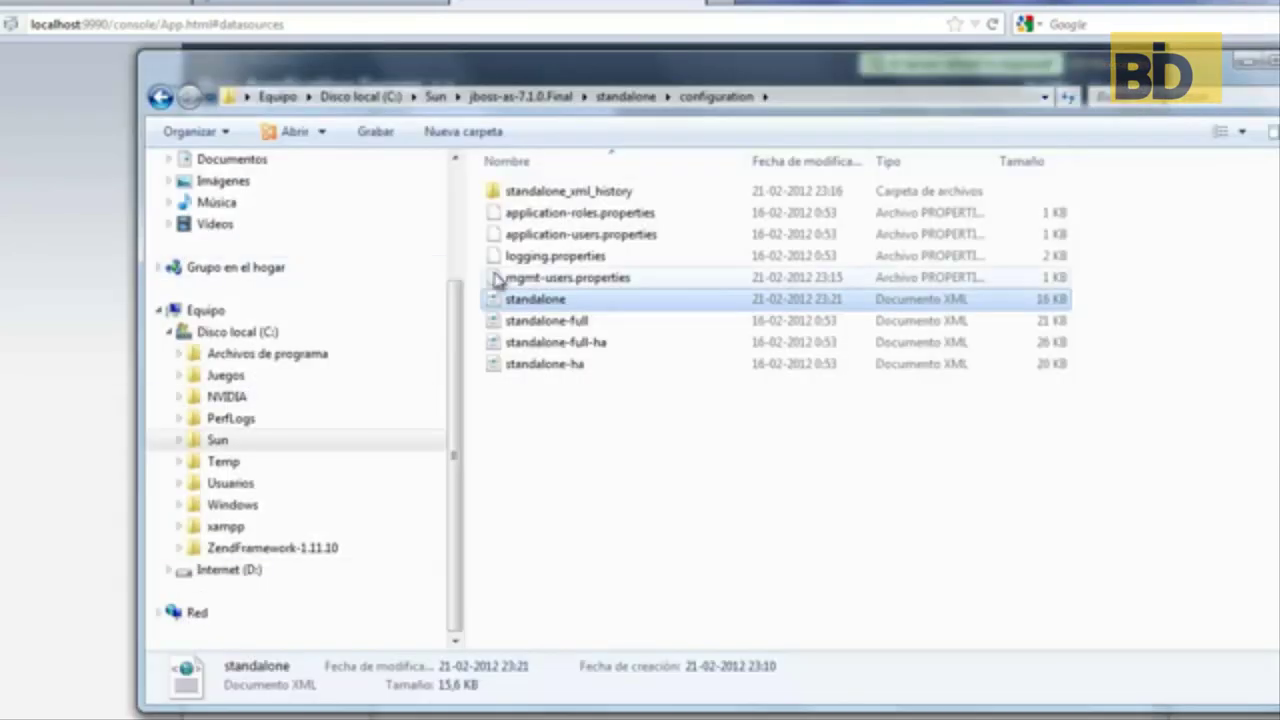
pyautogui.click(160, 96)
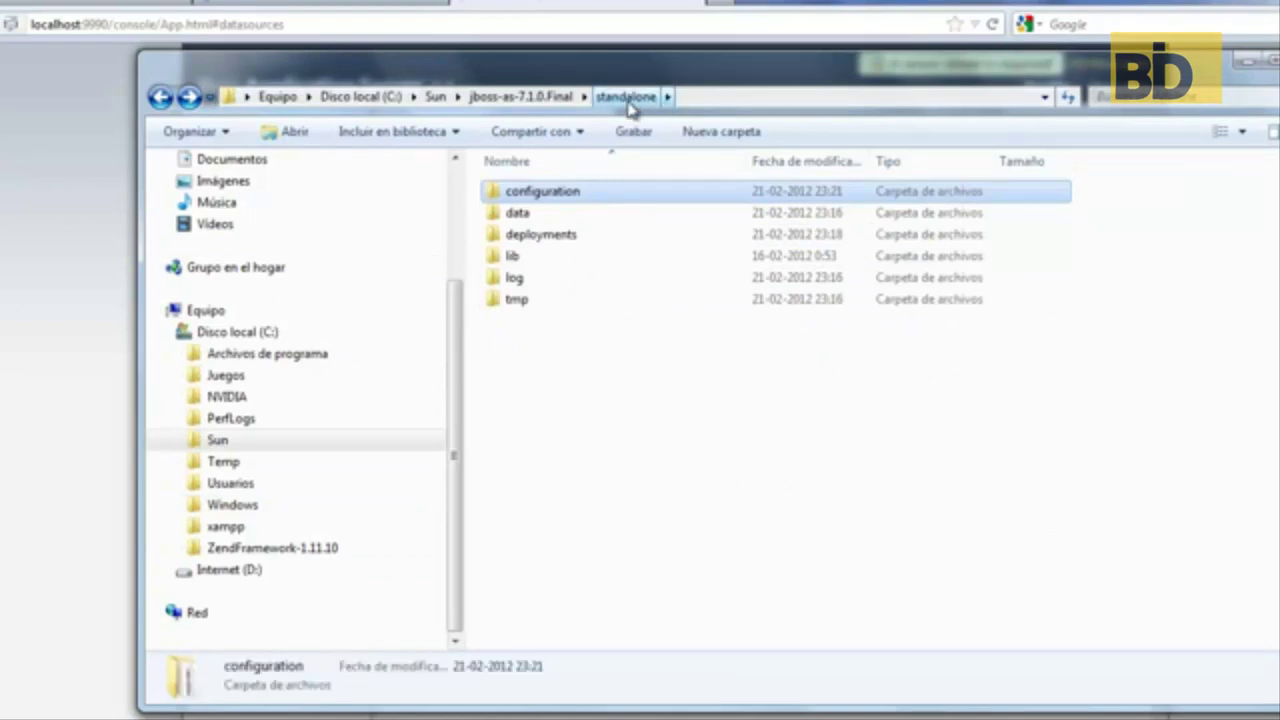
pyautogui.doubleClick(543, 244)
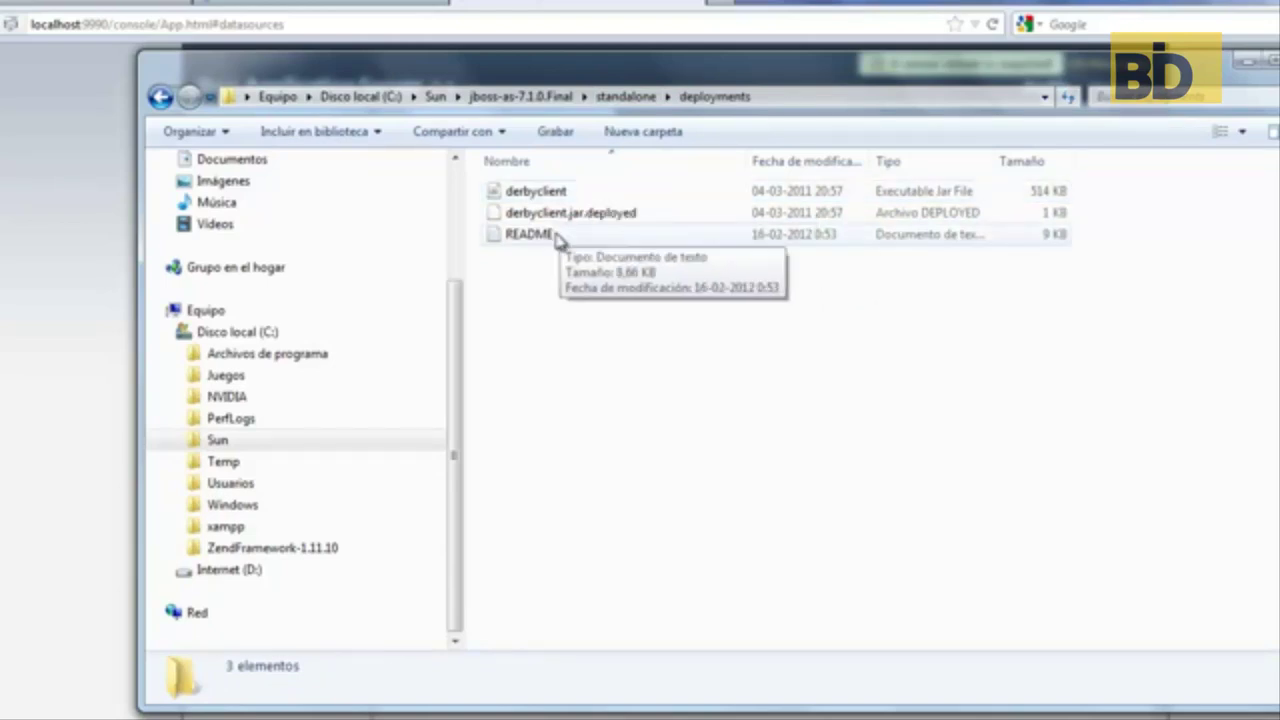
pyautogui.rightClick(558, 236)
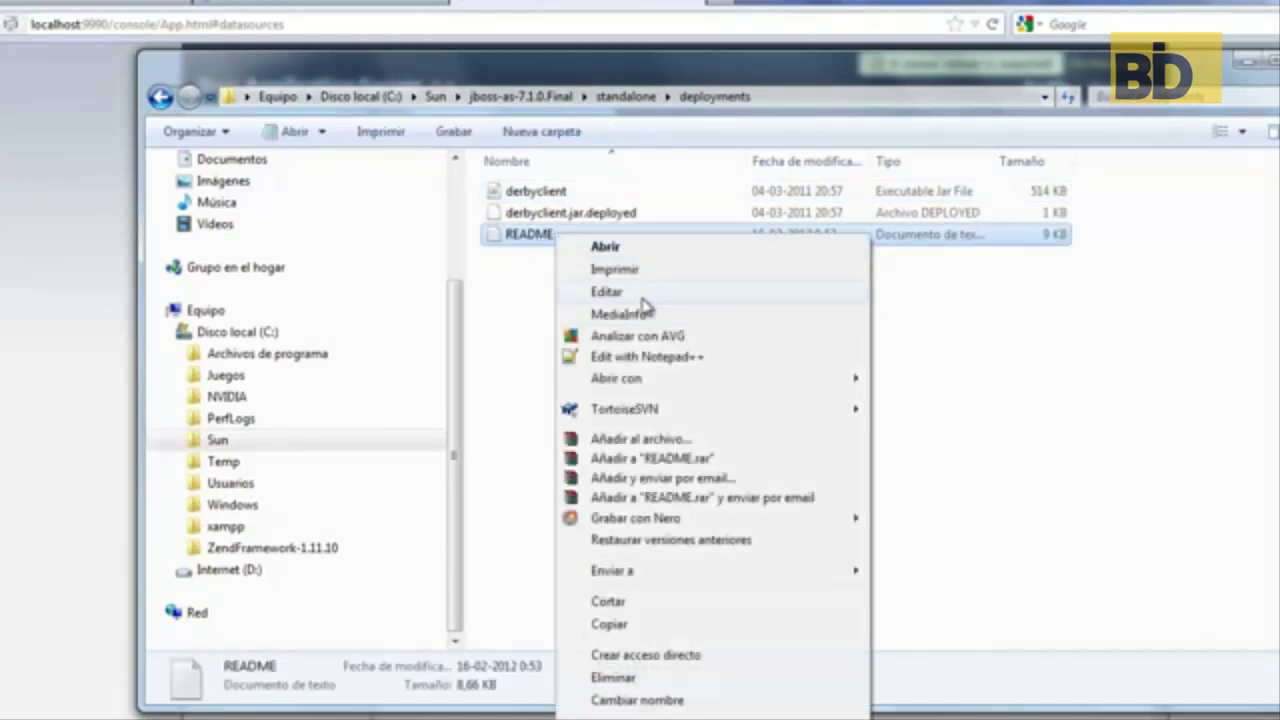
pyautogui.click(643, 302)
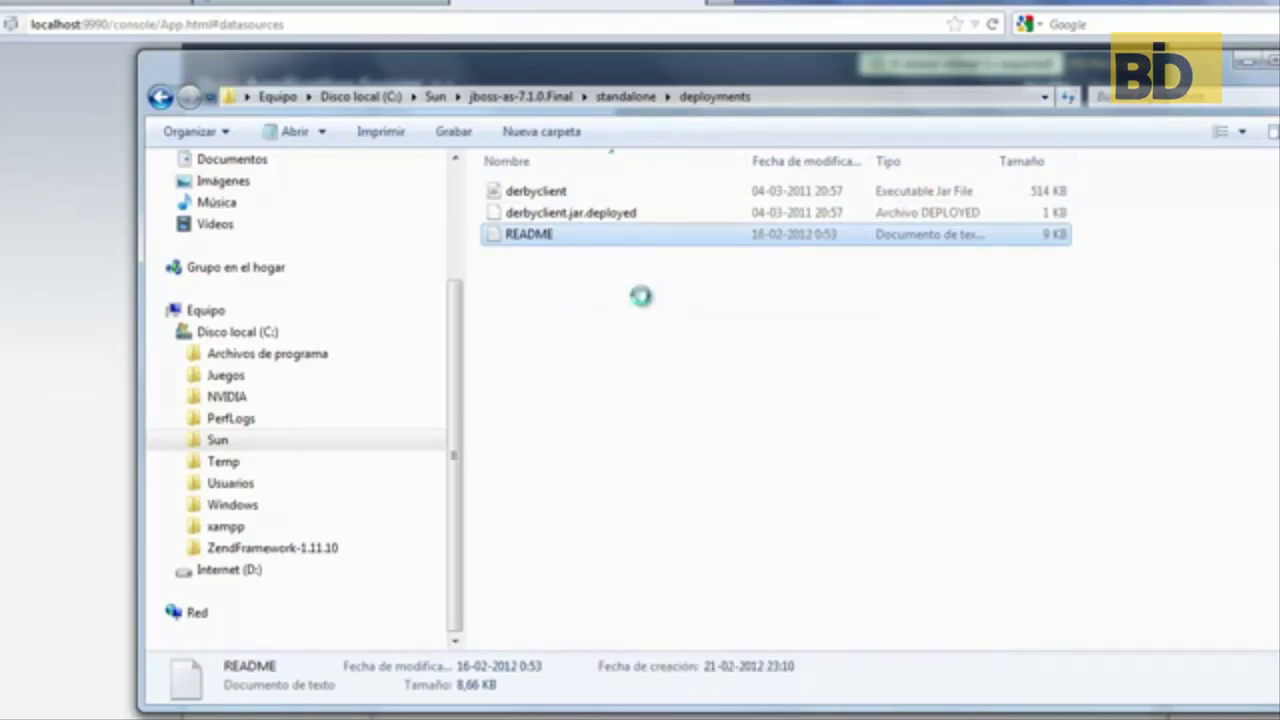
pyautogui.click(1243, 158)
pyautogui.rightClick(533, 236)
pyautogui.click(621, 360)
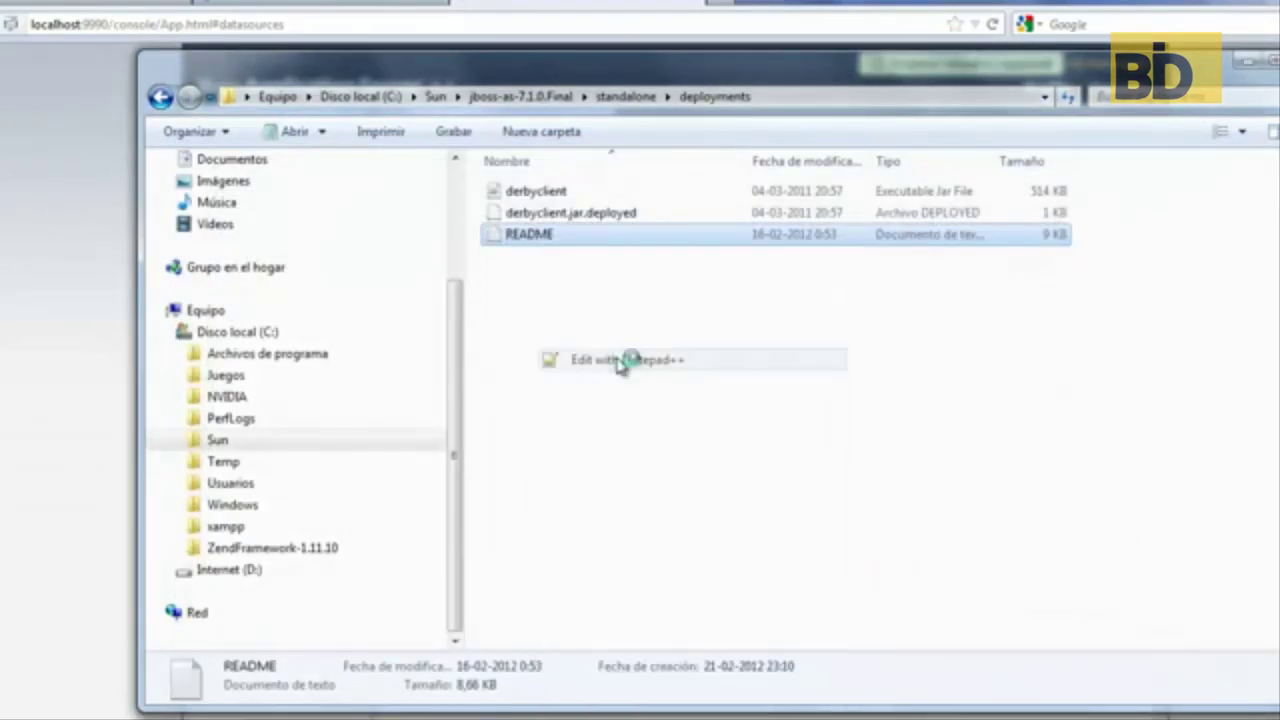
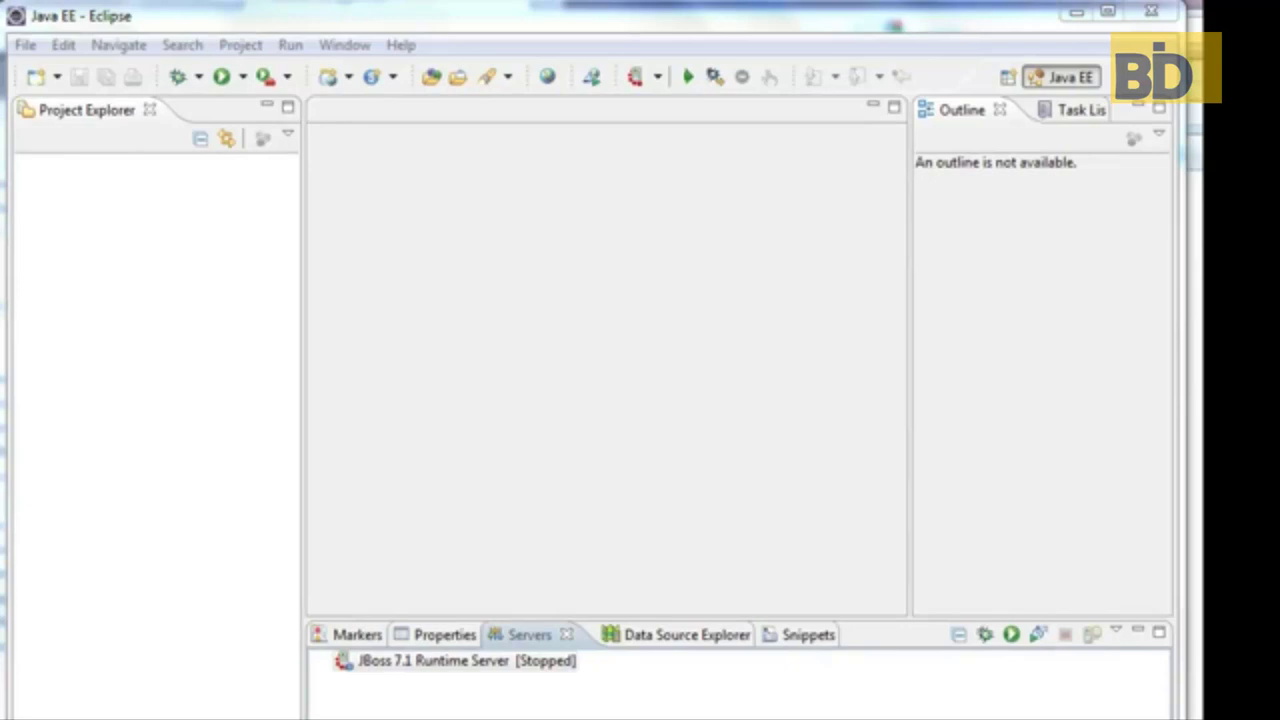
# Step: In Eclipse, start creating a new Enterprise Application Project
pyautogui.rightClick(181, 284)
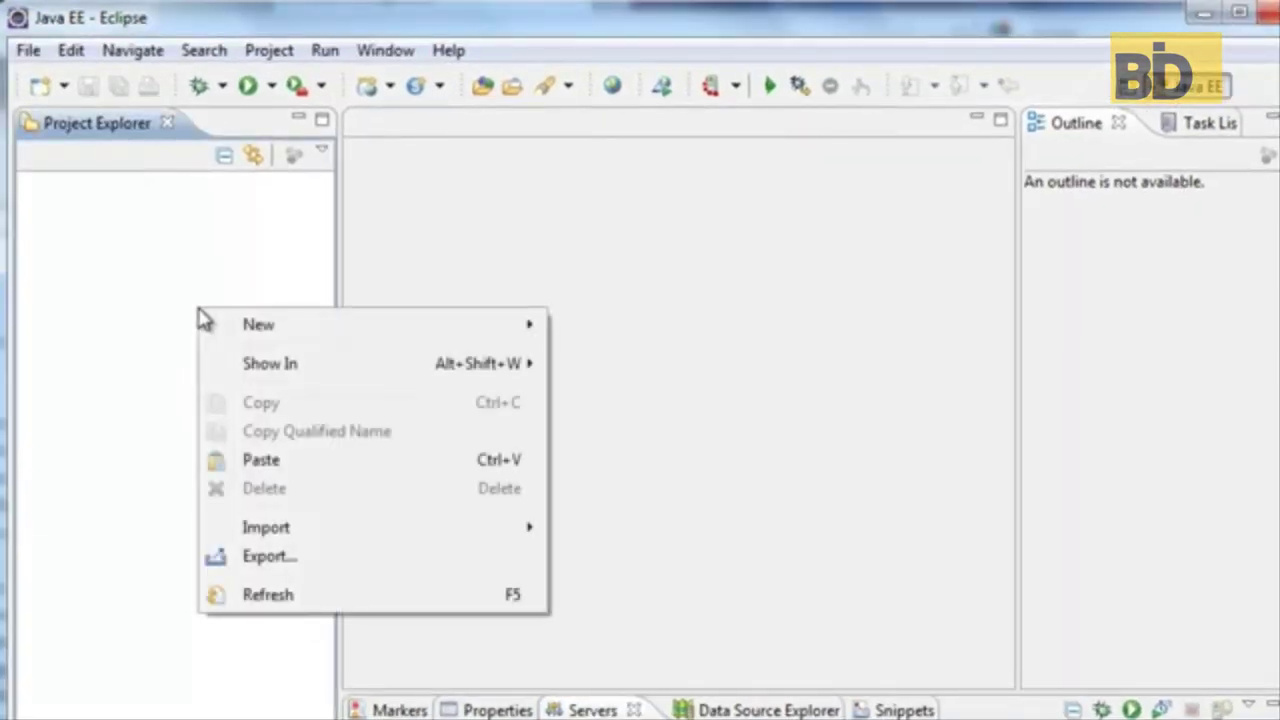
pyautogui.moveTo(240, 335)
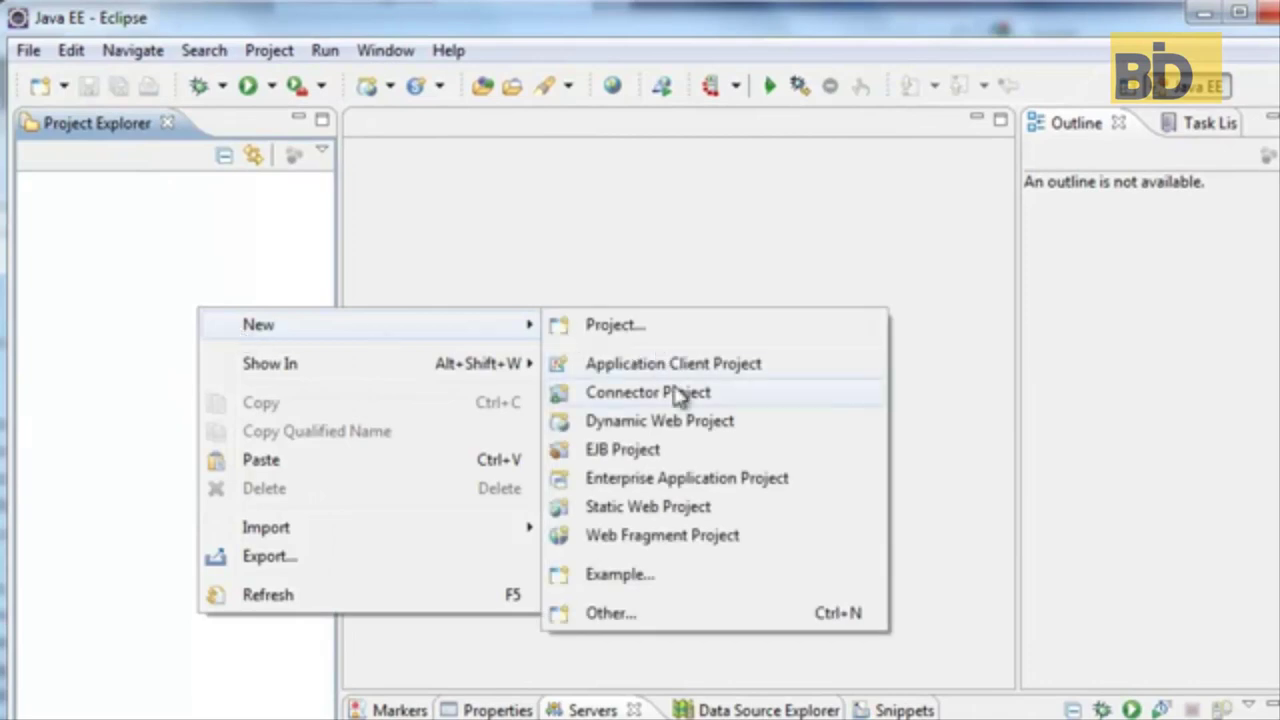
pyautogui.click(760, 480)
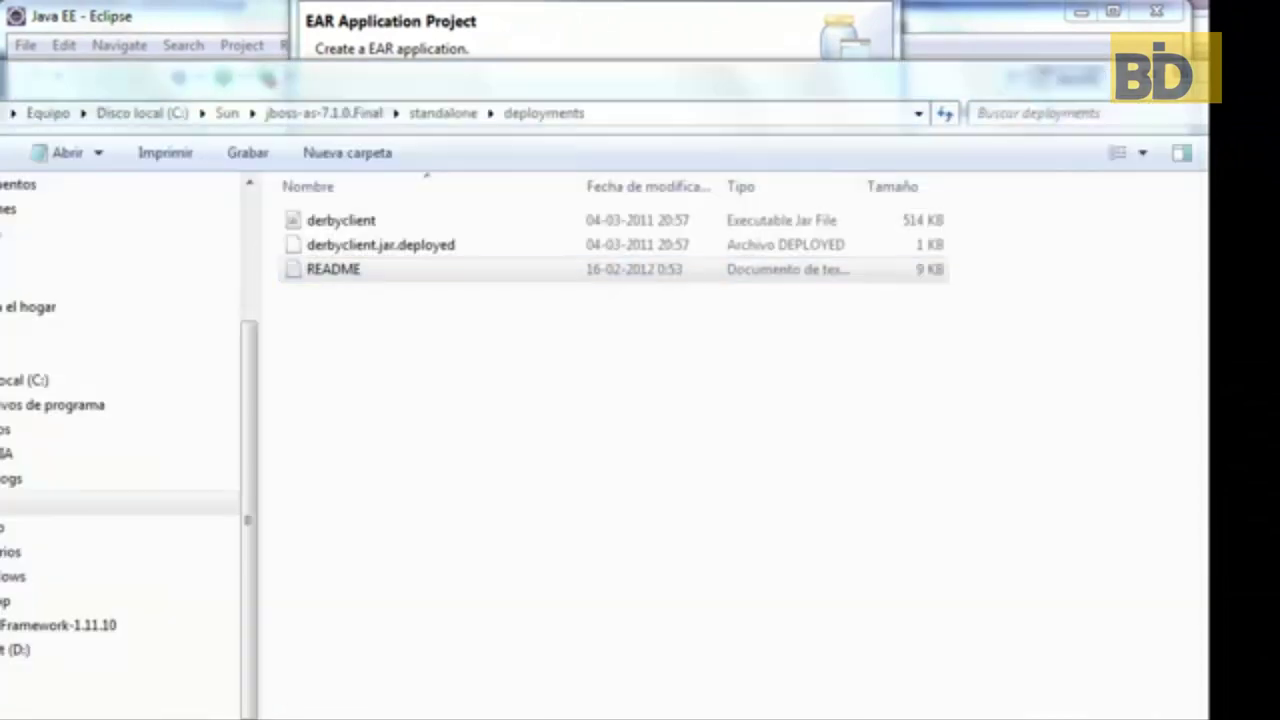
# Step: In the file explorer, go to the Sun folder and copy the name of the glassfish-ejb-ecommerce archive
pyautogui.click(227, 113)
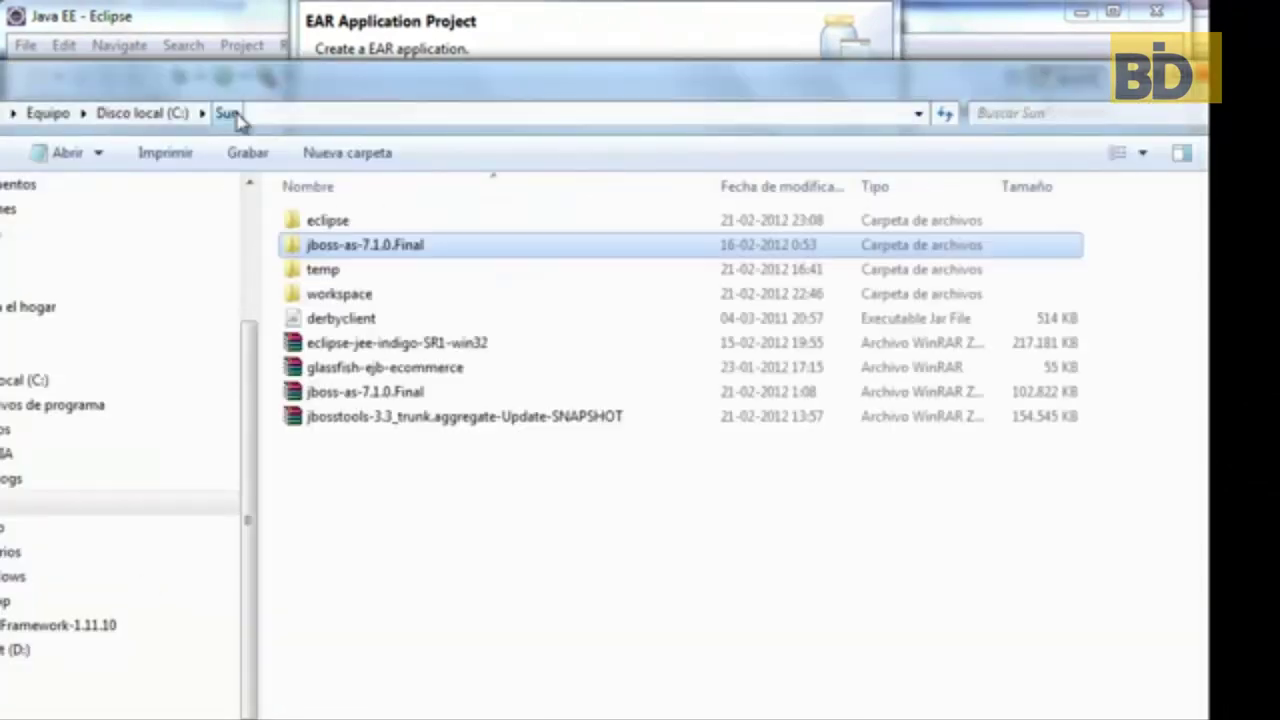
pyautogui.click(384, 370)
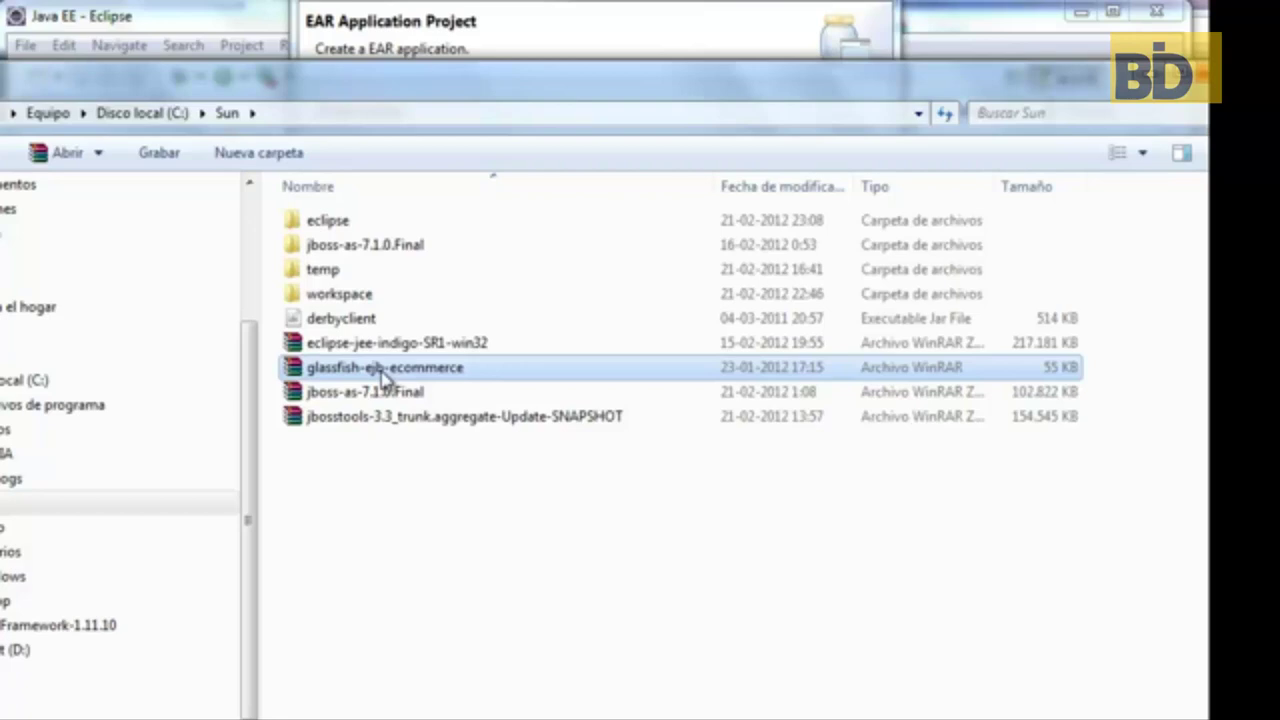
pyautogui.click(385, 368)
pyautogui.press('super+c')
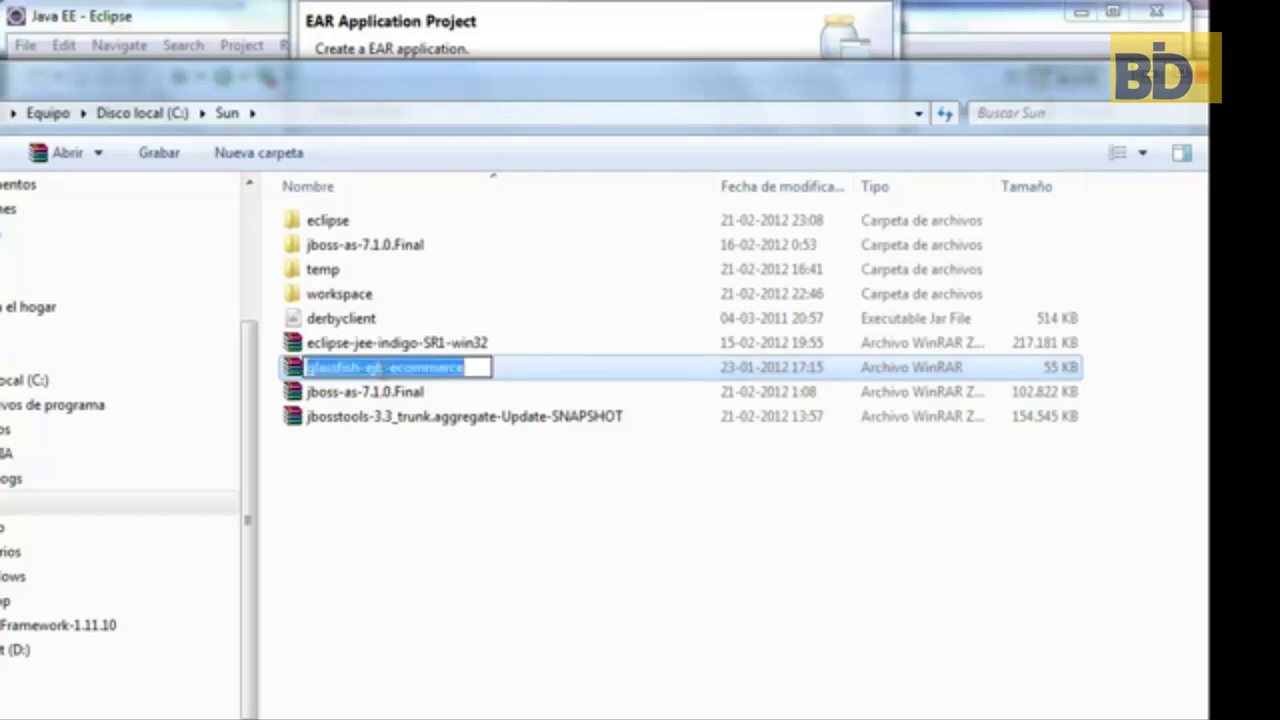
pyautogui.rightClick(378, 368)
pyautogui.click(480, 449)
pyautogui.click(296, 370)
# Step: Back in the Eclipse EAR project wizard, paste the copied name and edit it so the project is named jboss-ejb-ecommerce
pyautogui.hotkey('alt', 'Tab')
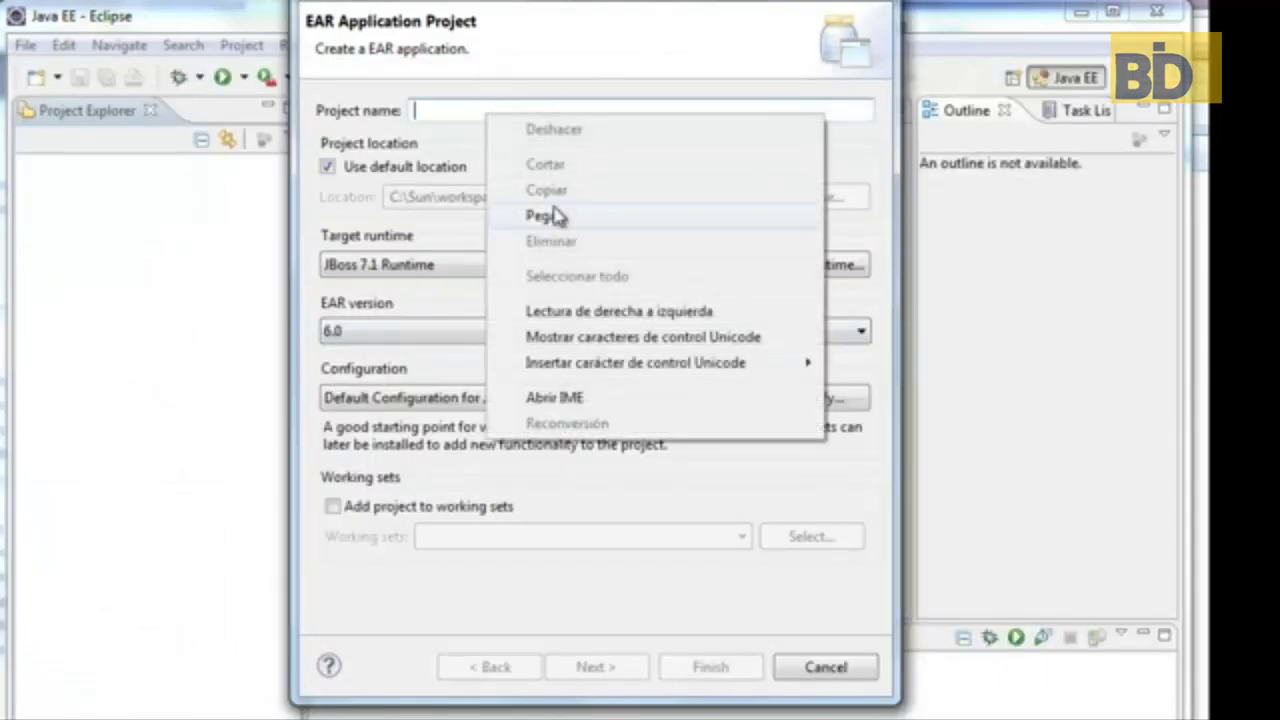
pyautogui.click(548, 215)
pyautogui.doubleClick(433, 109)
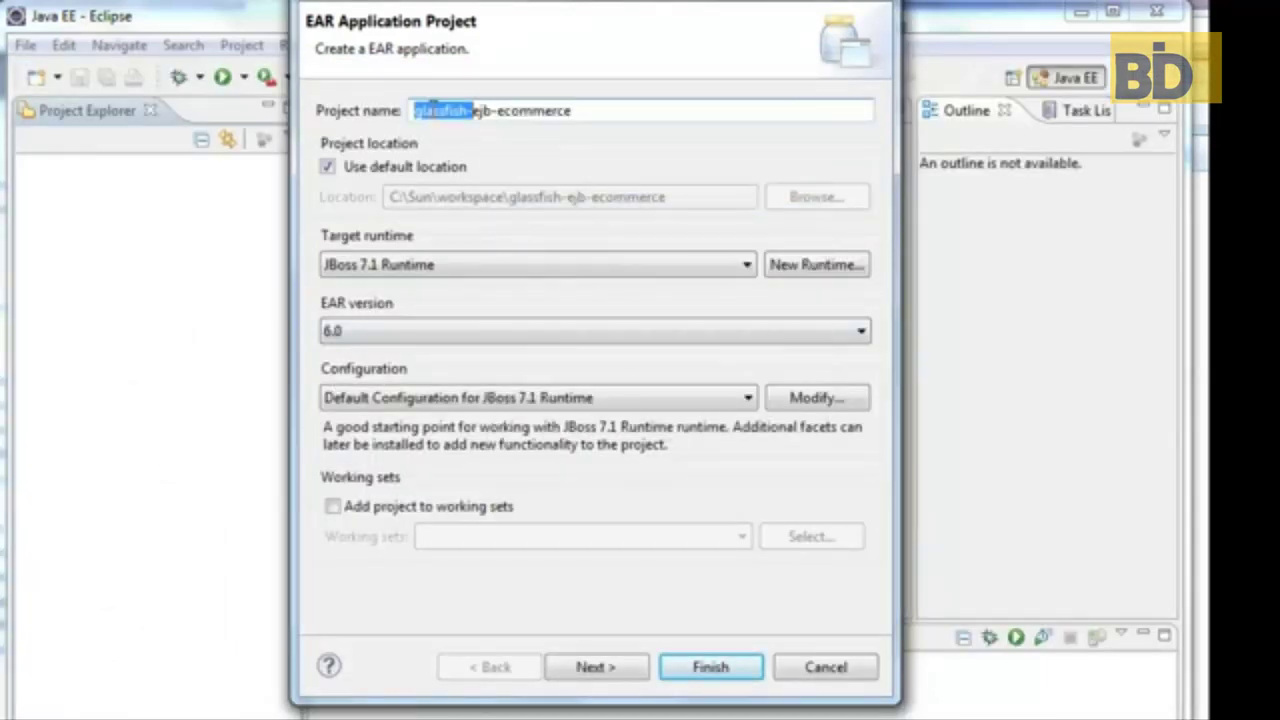
pyautogui.write('jboss')
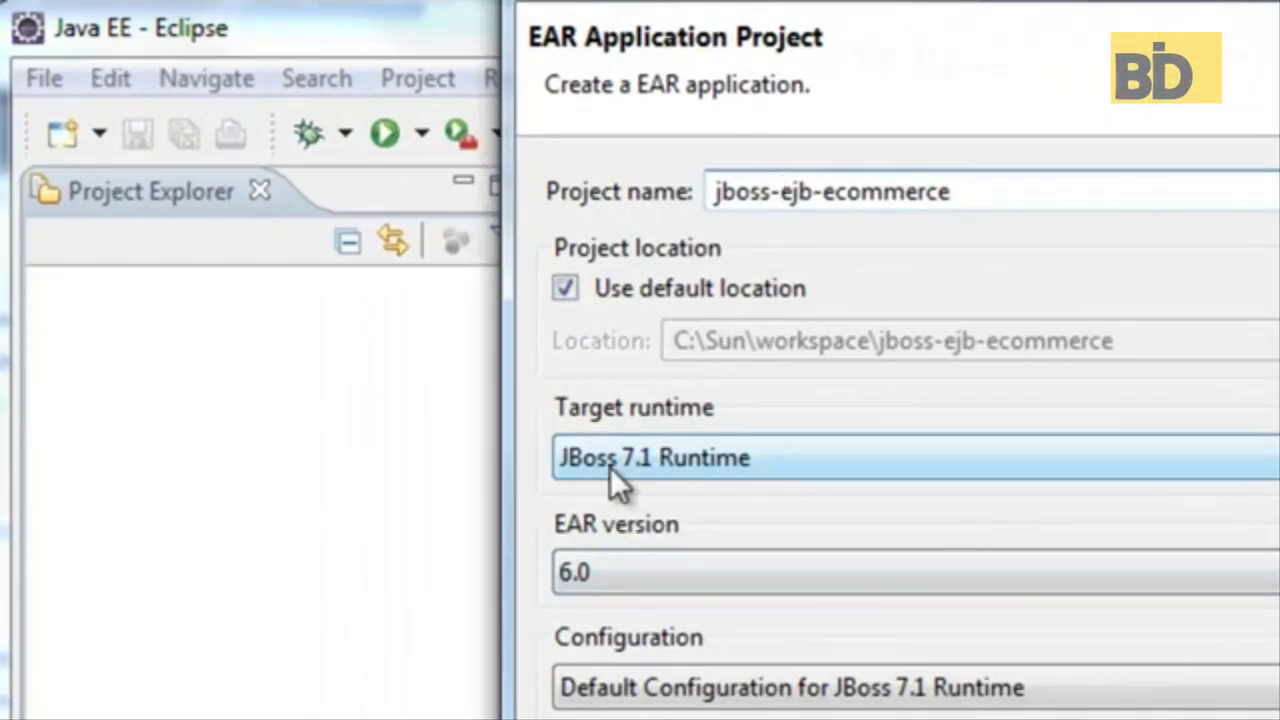
# Step: Check the available options for the EAR project's target runtime, EAR version and configuration
pyautogui.click(610, 467)
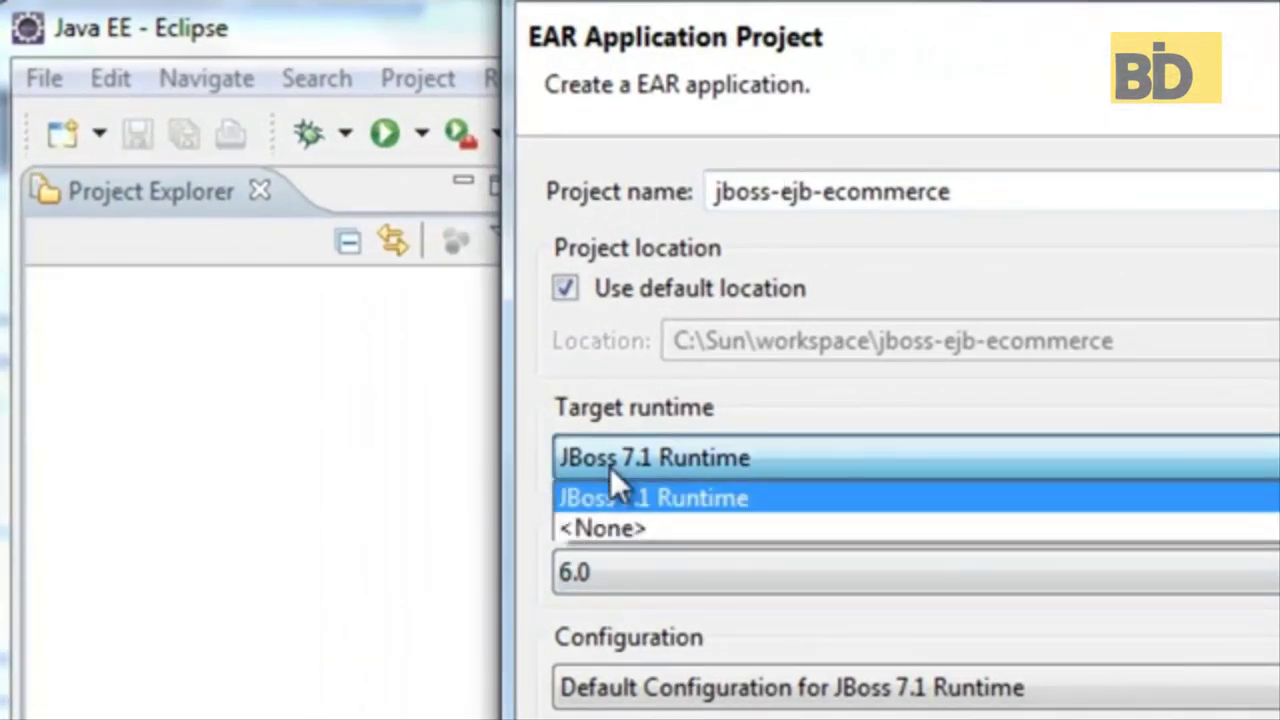
pyautogui.click(652, 403)
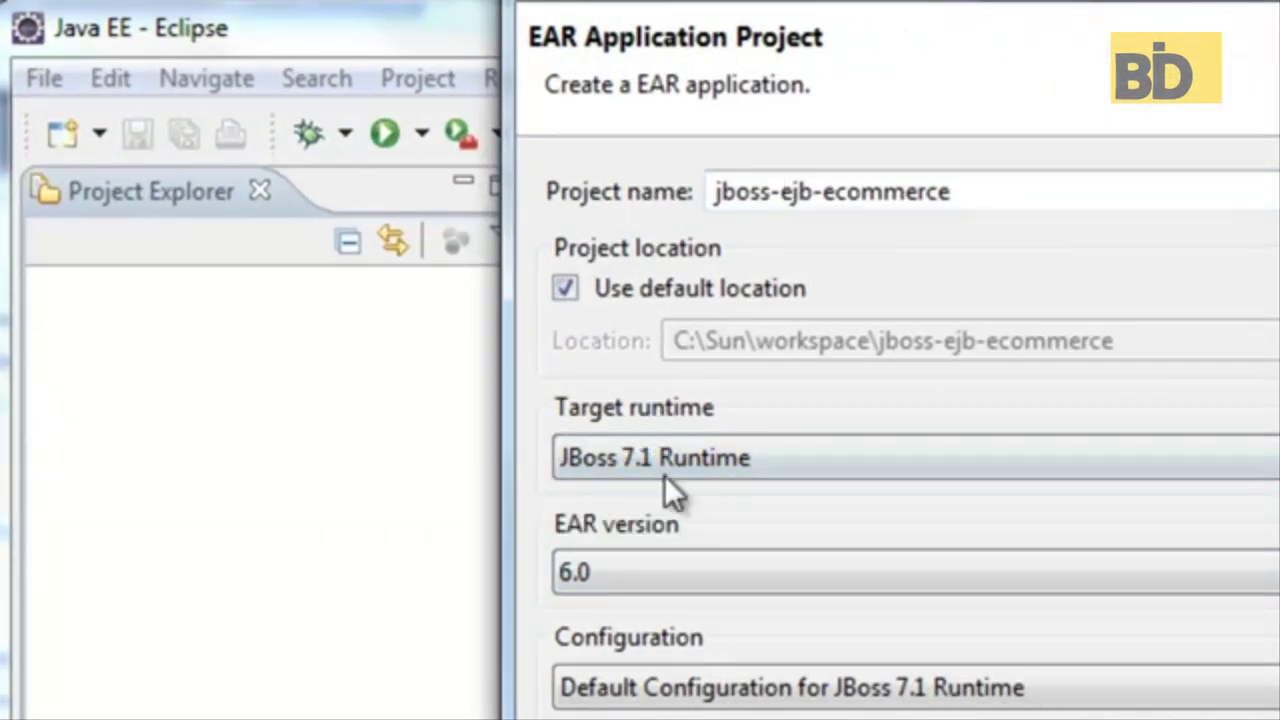
pyautogui.click(672, 557)
pyautogui.click(672, 557)
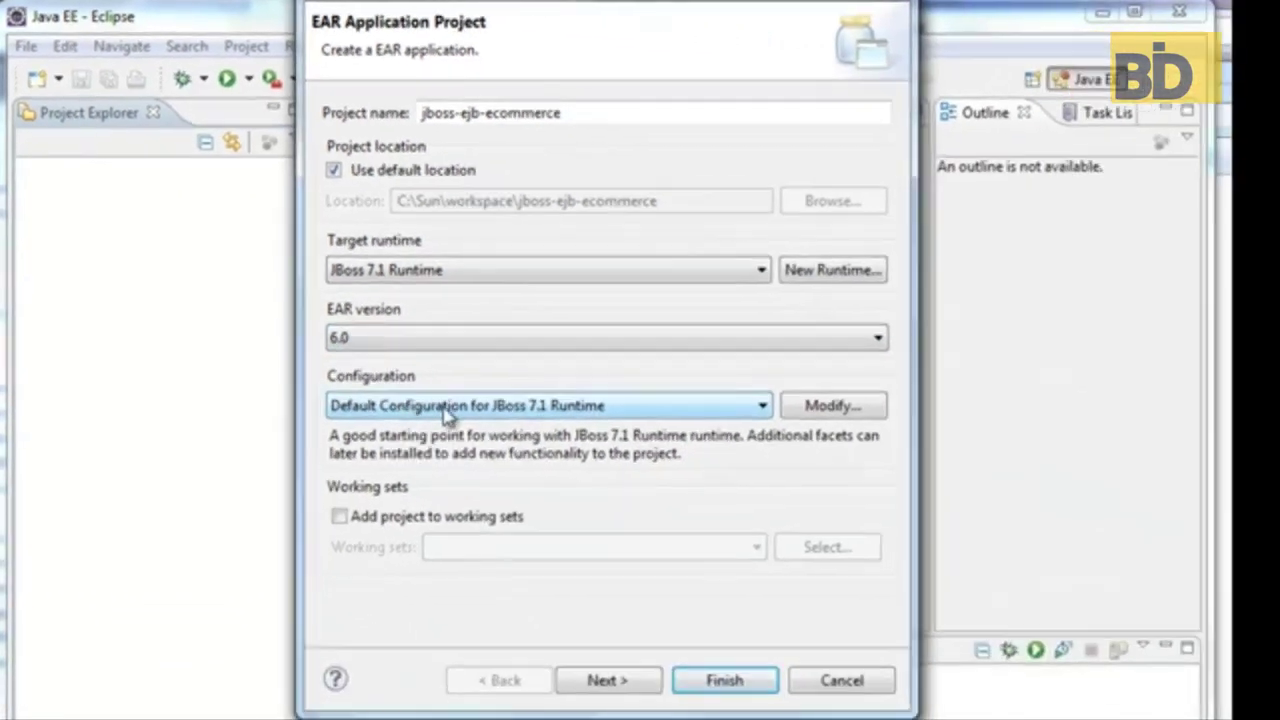
pyautogui.click(562, 520)
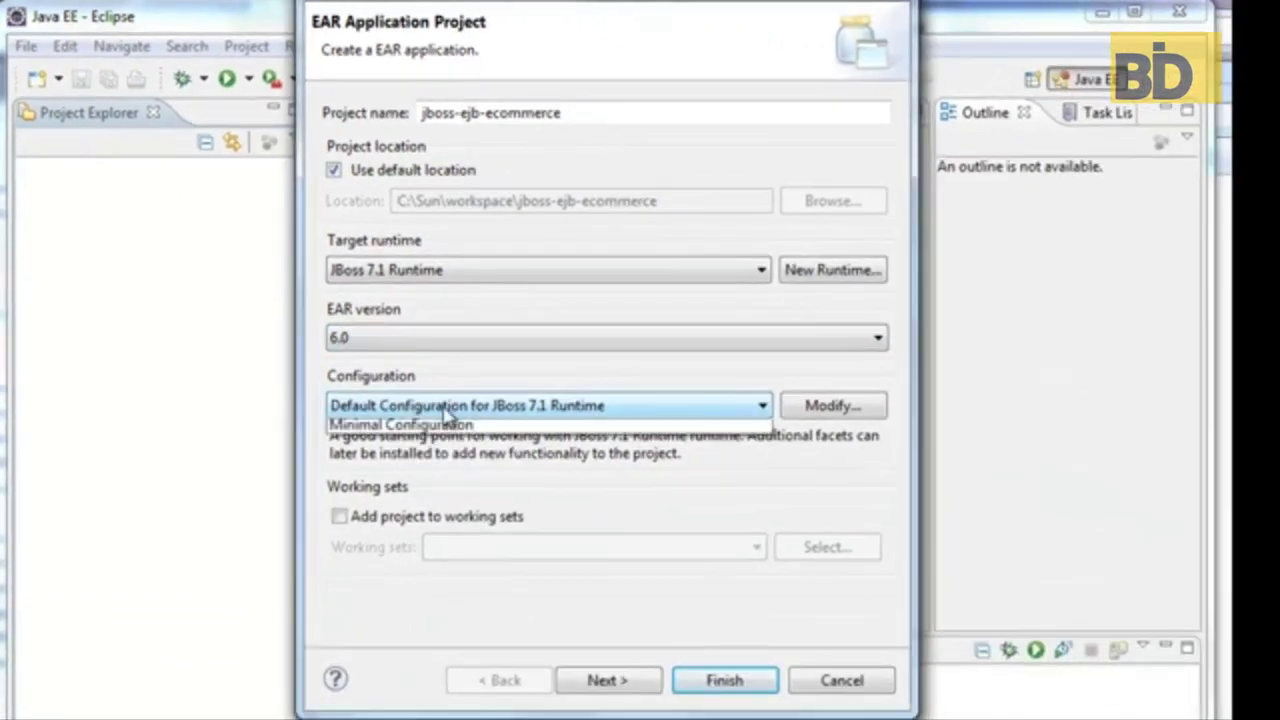
pyautogui.click(562, 520)
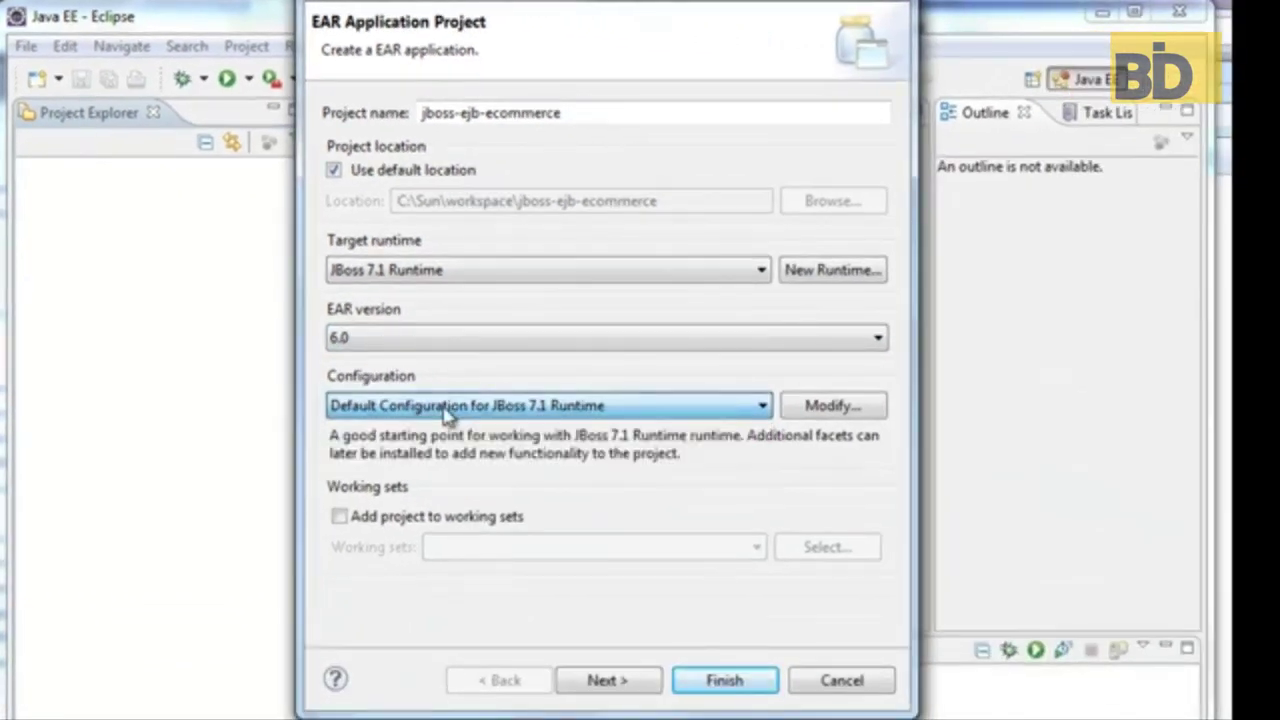
pyautogui.click(670, 121)
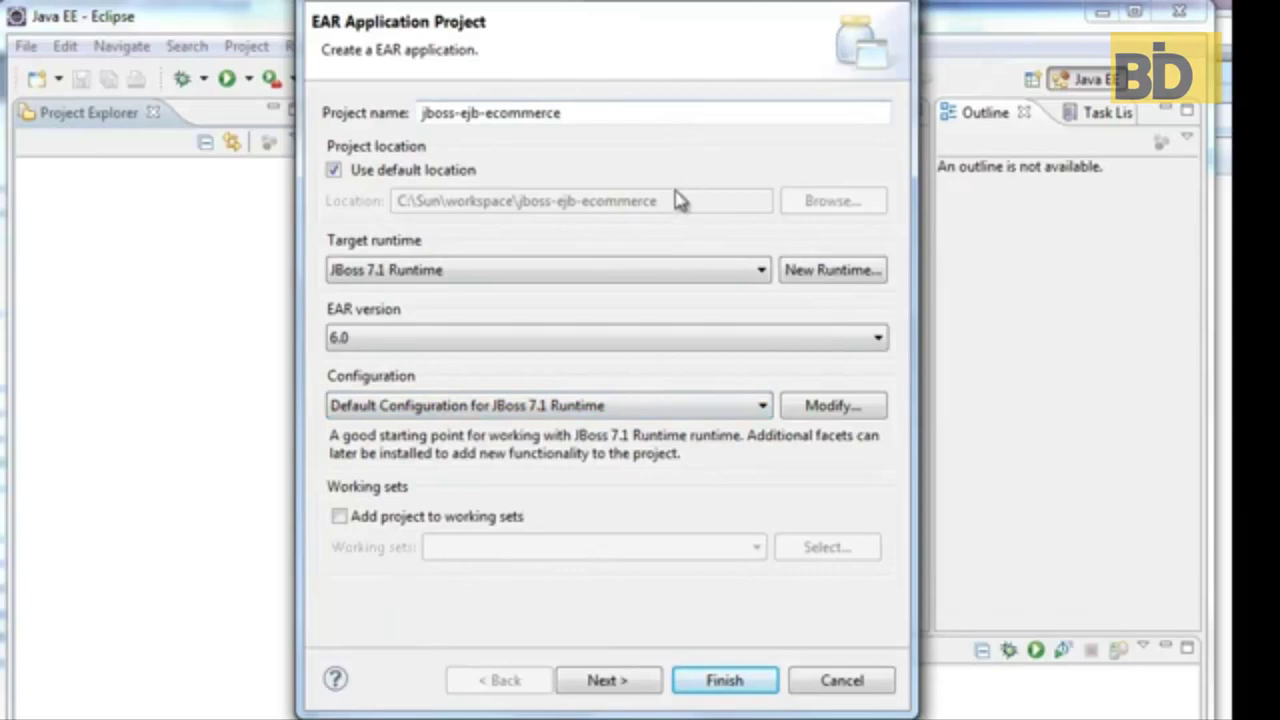
# Step: Continue to the enterprise application settings, start creating the default Java EE modules and exclude the application client module
pyautogui.click(609, 681)
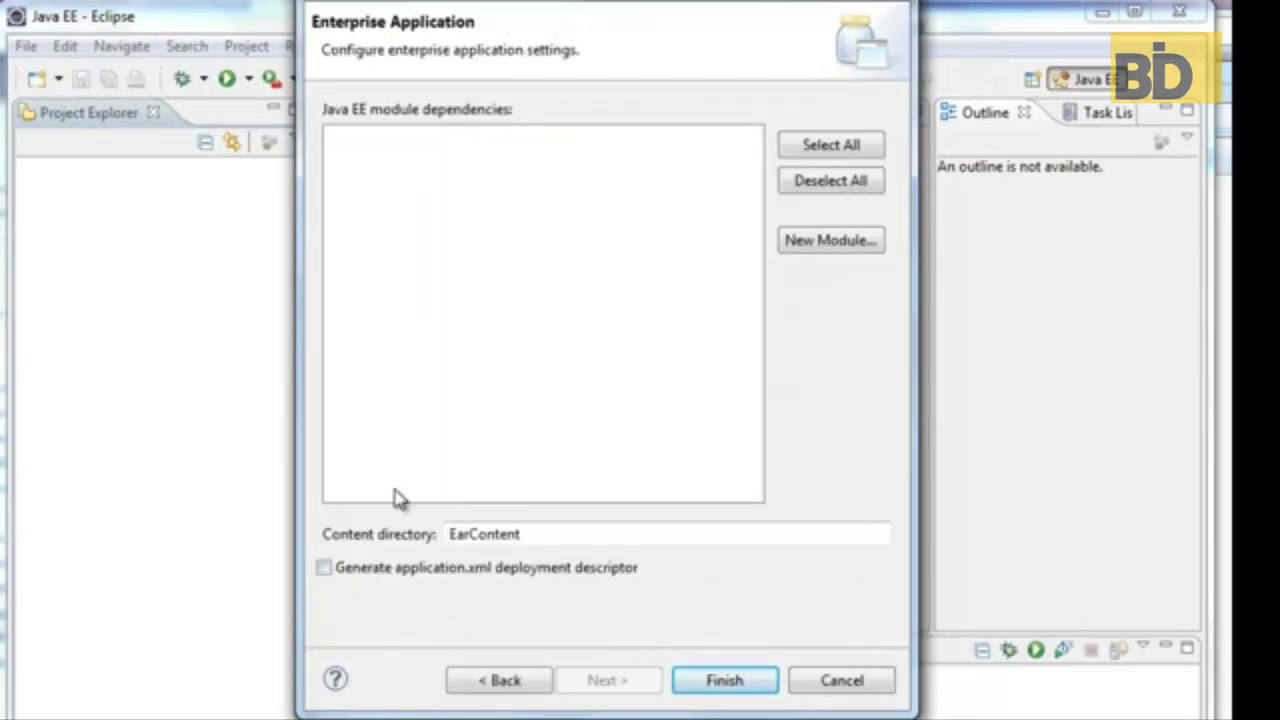
pyautogui.click(818, 253)
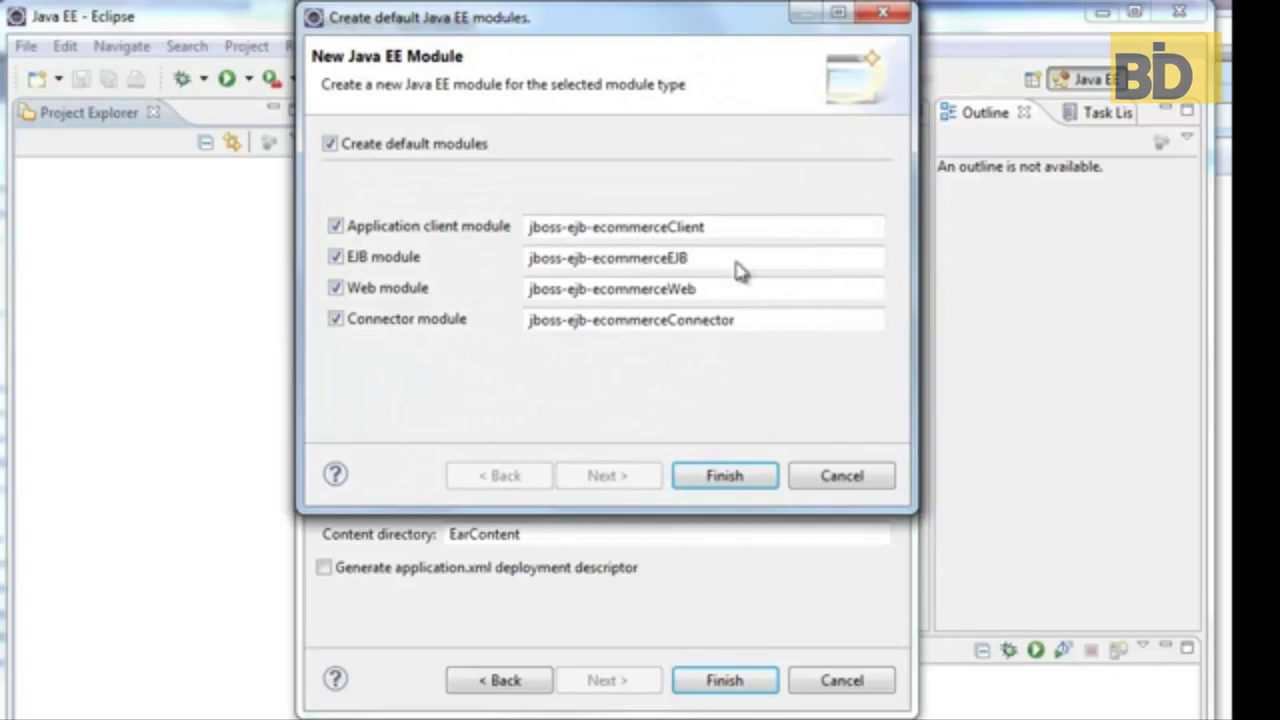
pyautogui.click(336, 227)
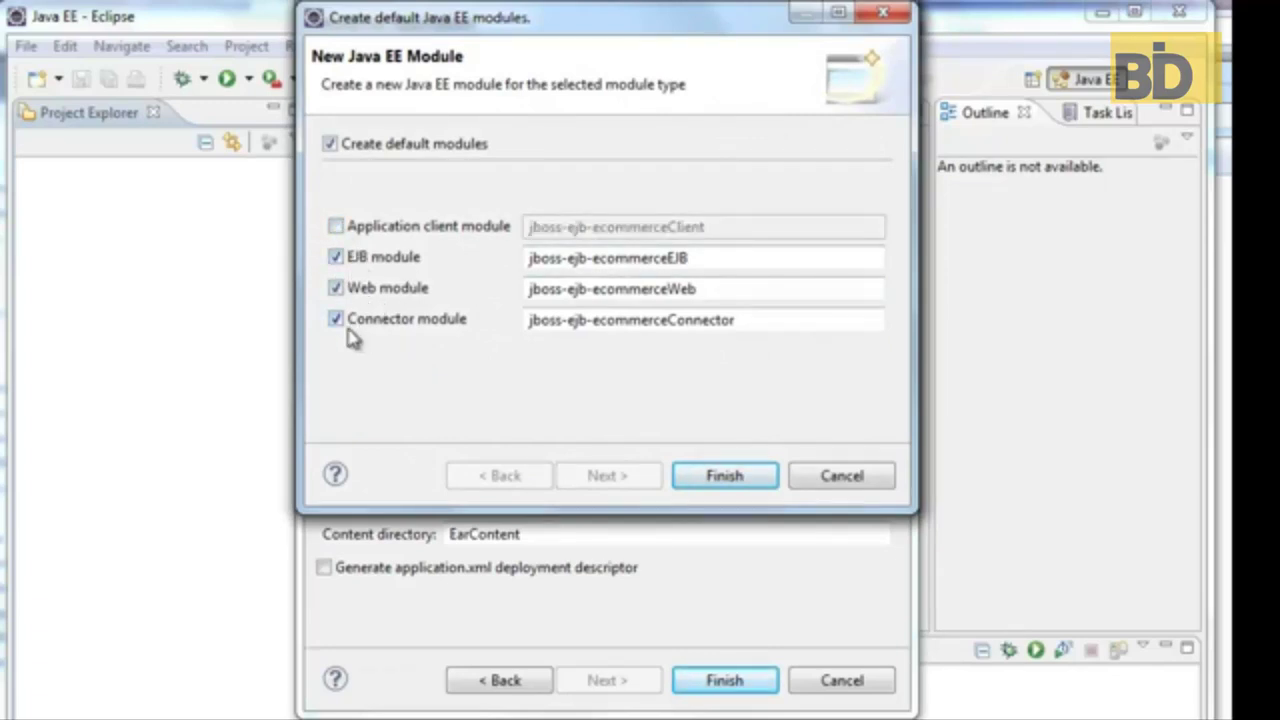
# Step: Finish the enterprise application project with only the EJB and Web default modules and a generated application.xml deployment descriptor
pyautogui.click(337, 321)
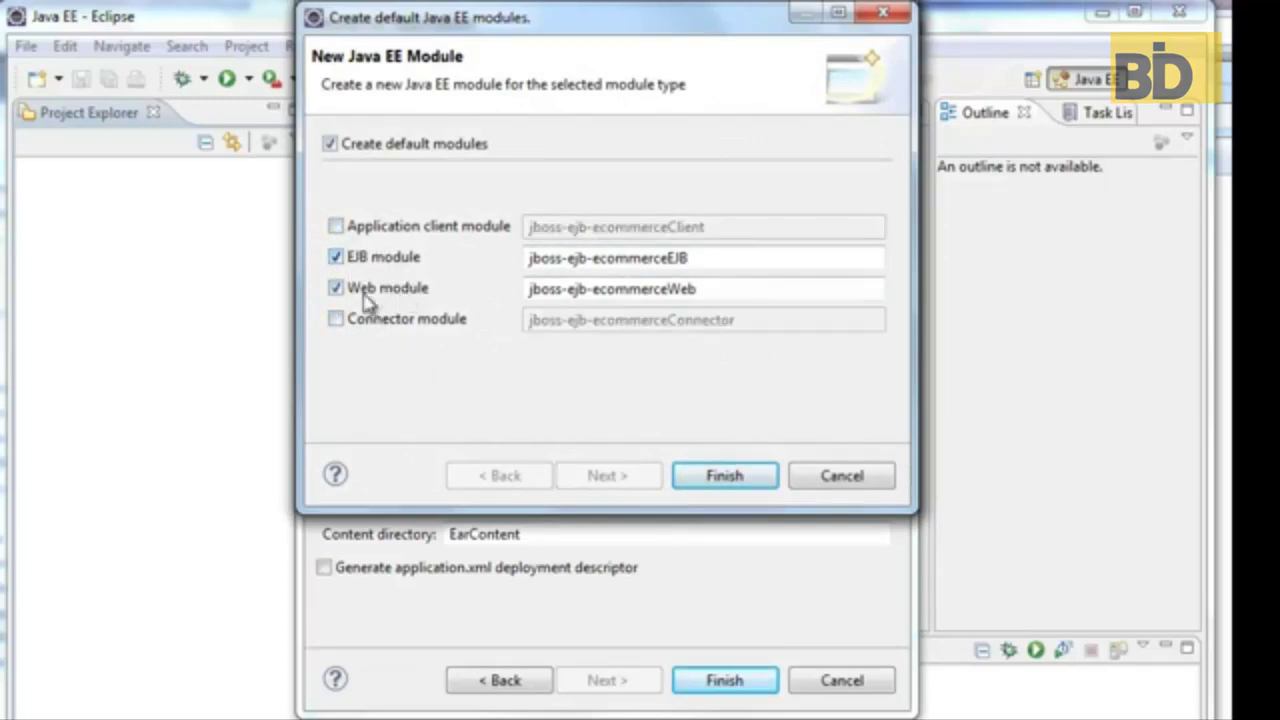
pyautogui.click(736, 479)
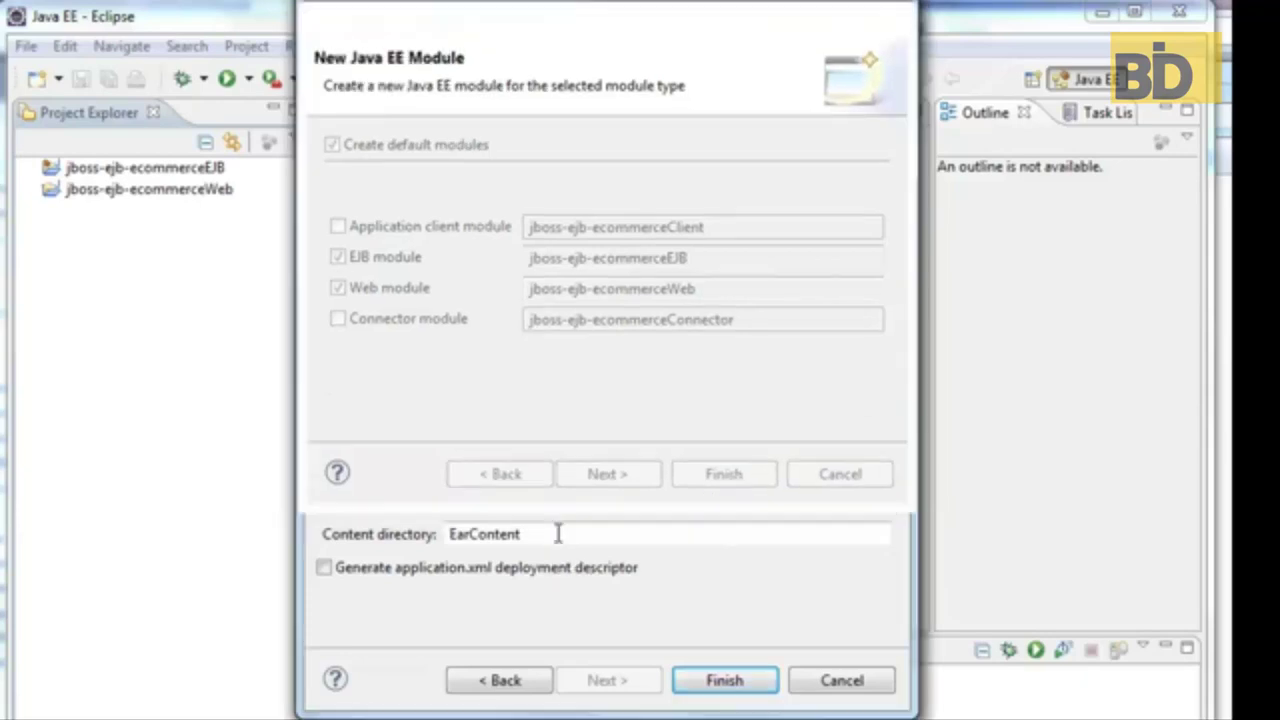
pyautogui.click(326, 568)
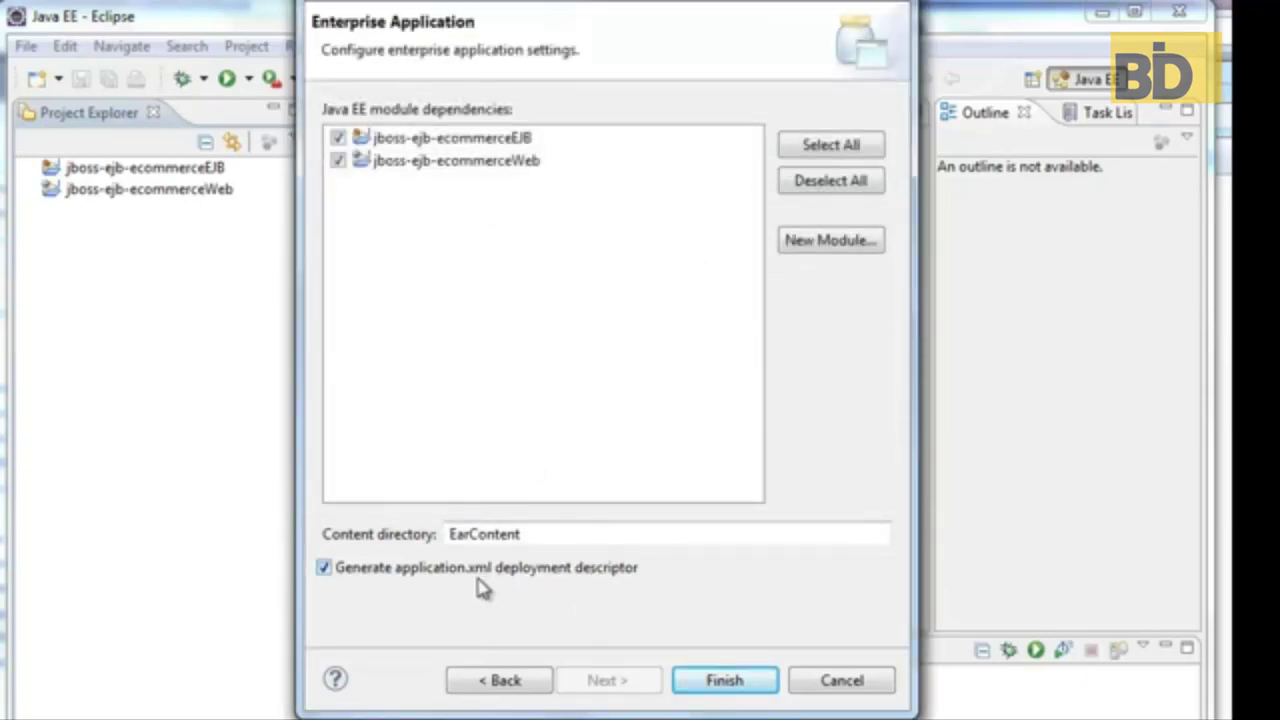
pyautogui.click(726, 682)
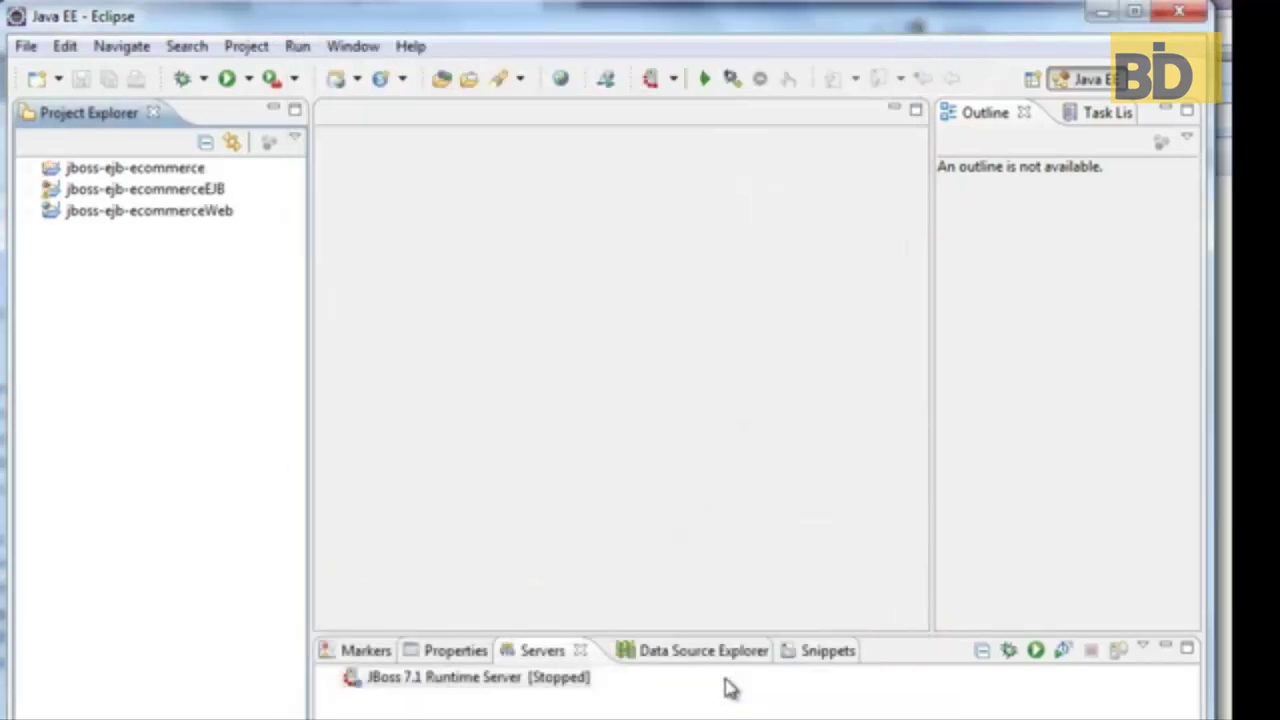
# Step: Expand the jboss-ejb-ecommerce, jboss-ejb-ecommerceEJB and jboss-ejb-ecommerceWeb projects to examine their structure
pyautogui.click(30, 189)
pyautogui.click(30, 168)
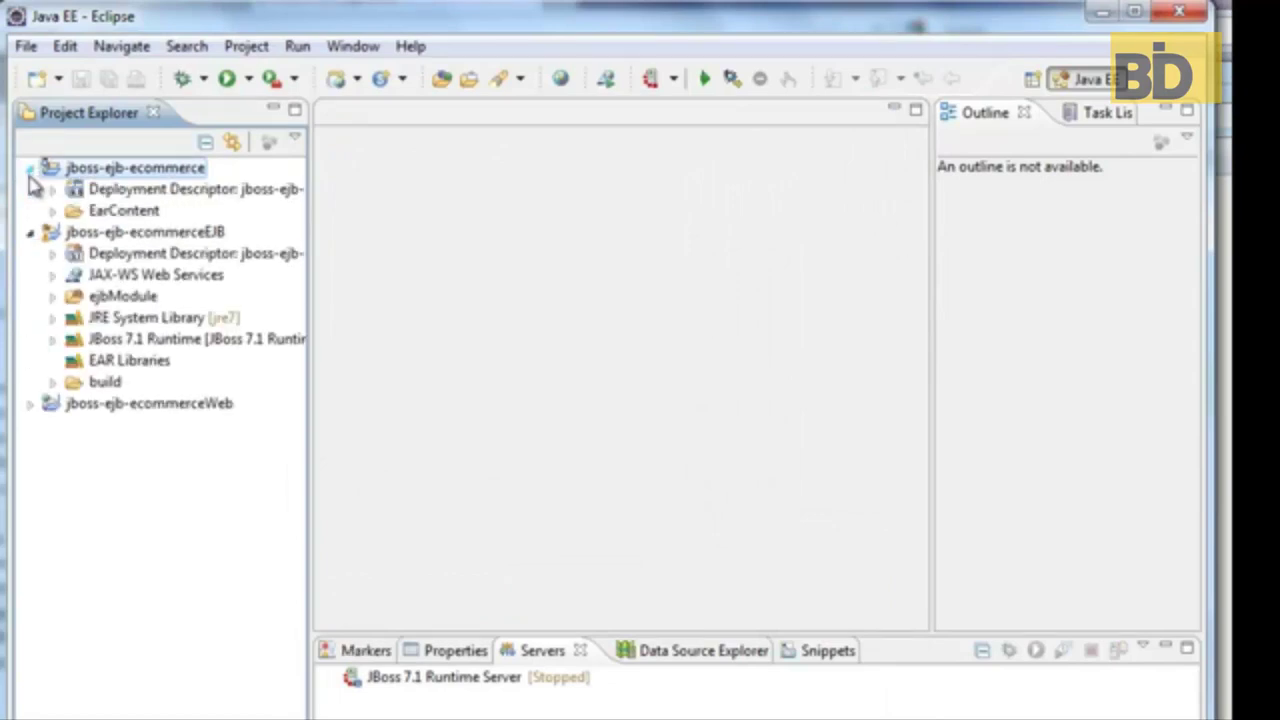
pyautogui.click(30, 403)
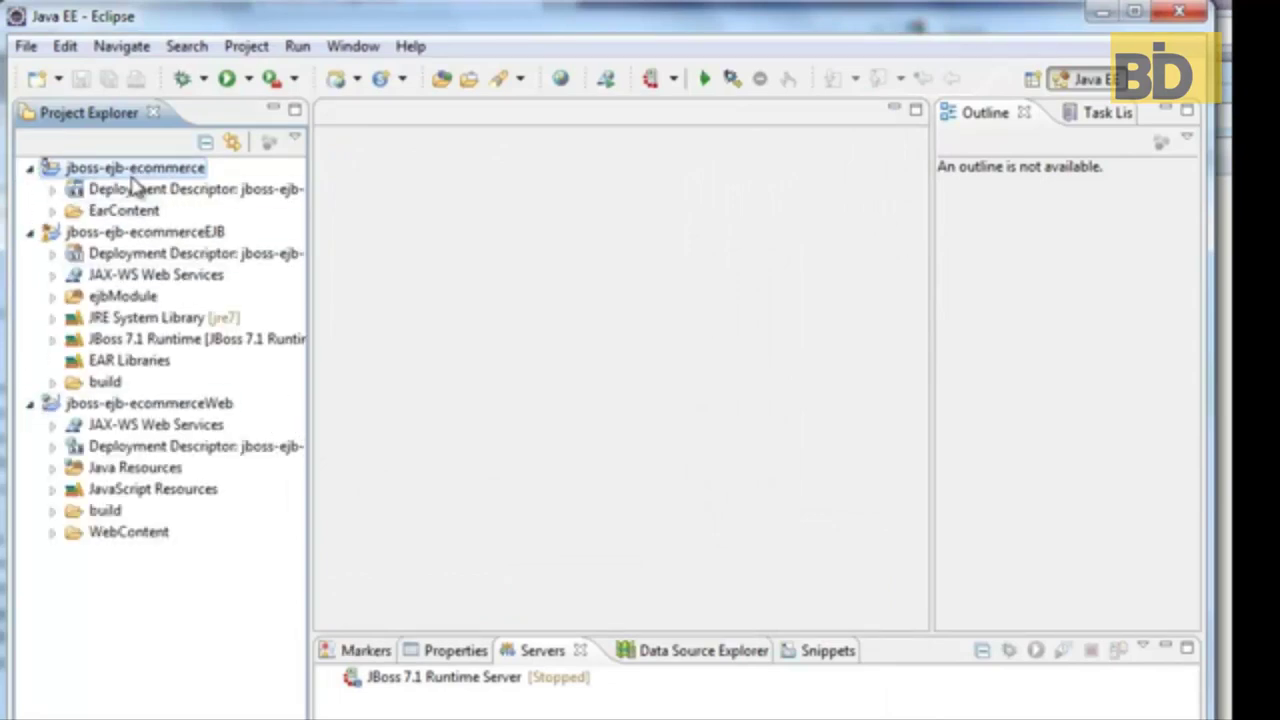
pyautogui.click(150, 232)
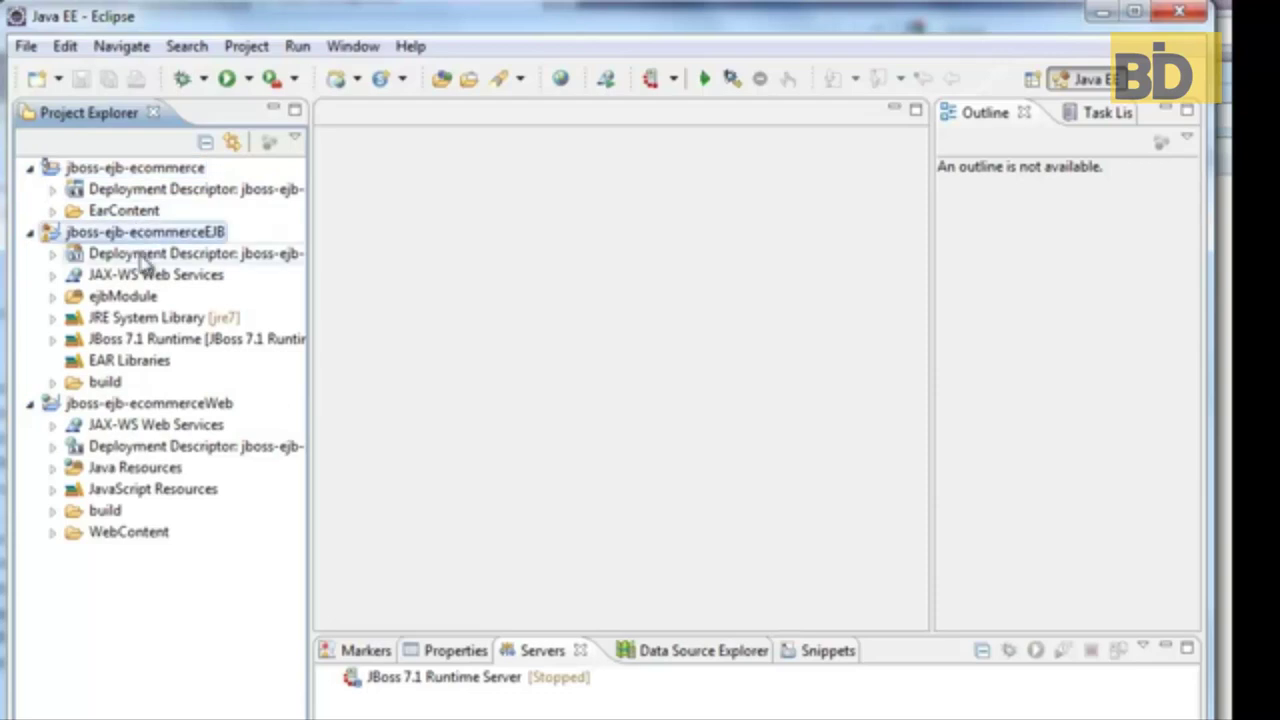
pyautogui.click(176, 404)
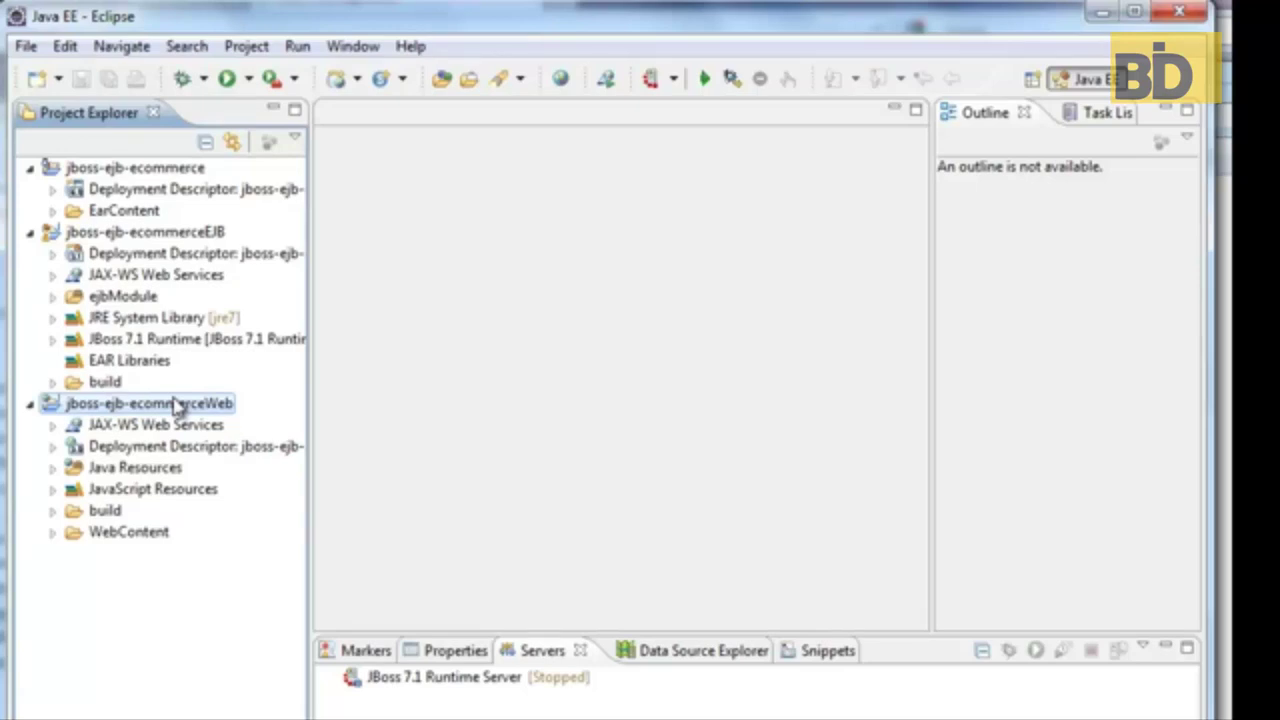
# Step: Open the properties of jboss-ejb-ecommerceWeb and review the JBoss 7.1 Runtime libraries on its Java build path
pyautogui.rightClick(113, 402)
pyautogui.click(89, 410)
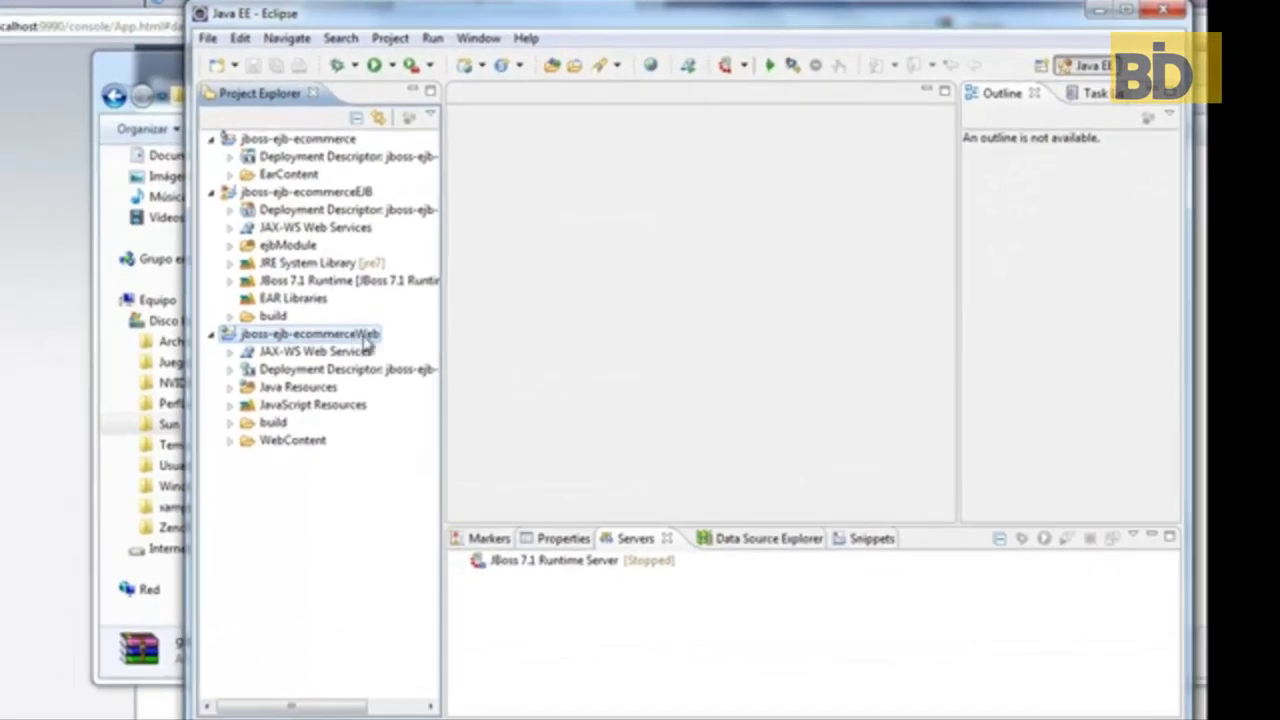
pyautogui.rightClick(366, 343)
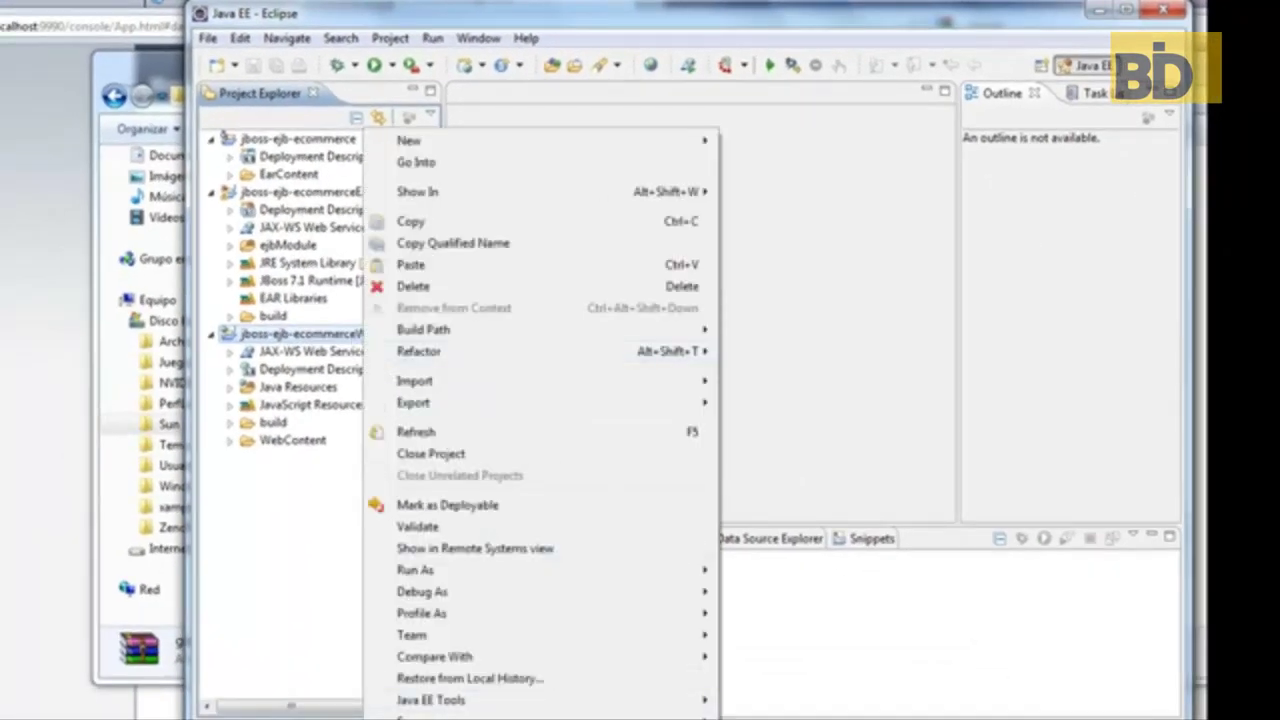
pyautogui.hotkey('alt', 'Return')
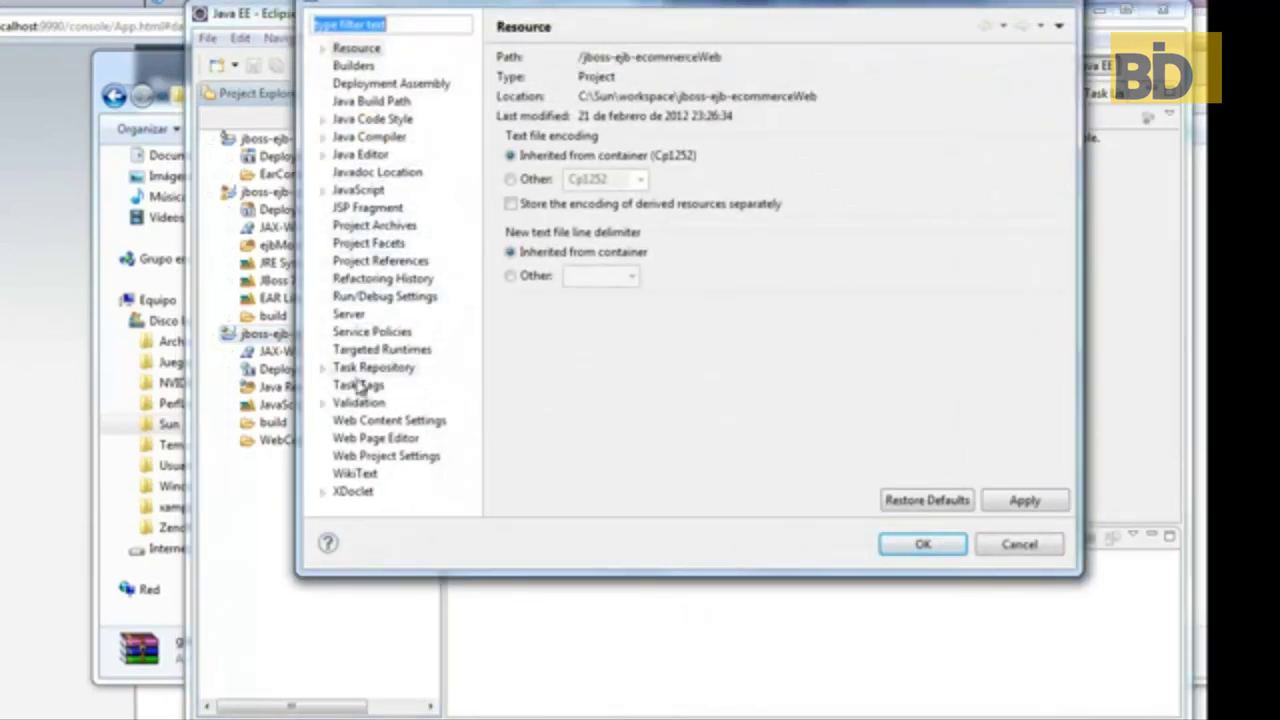
pyautogui.click(360, 102)
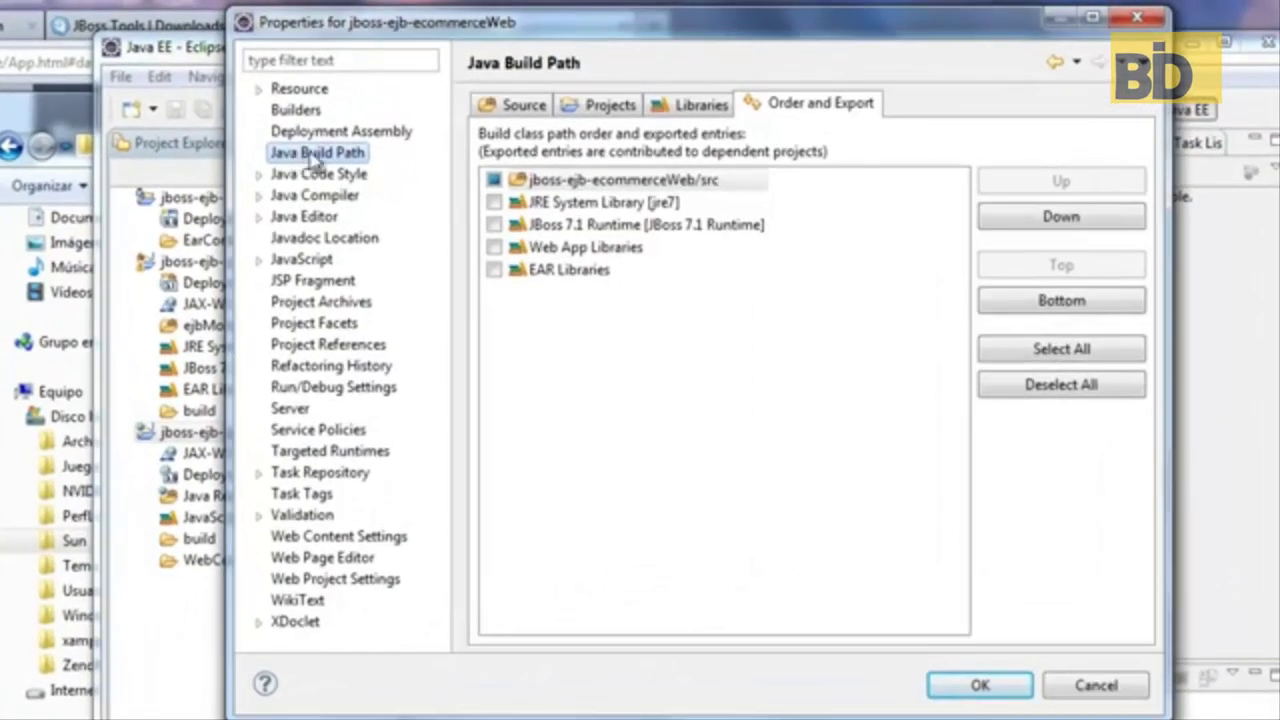
pyautogui.click(676, 106)
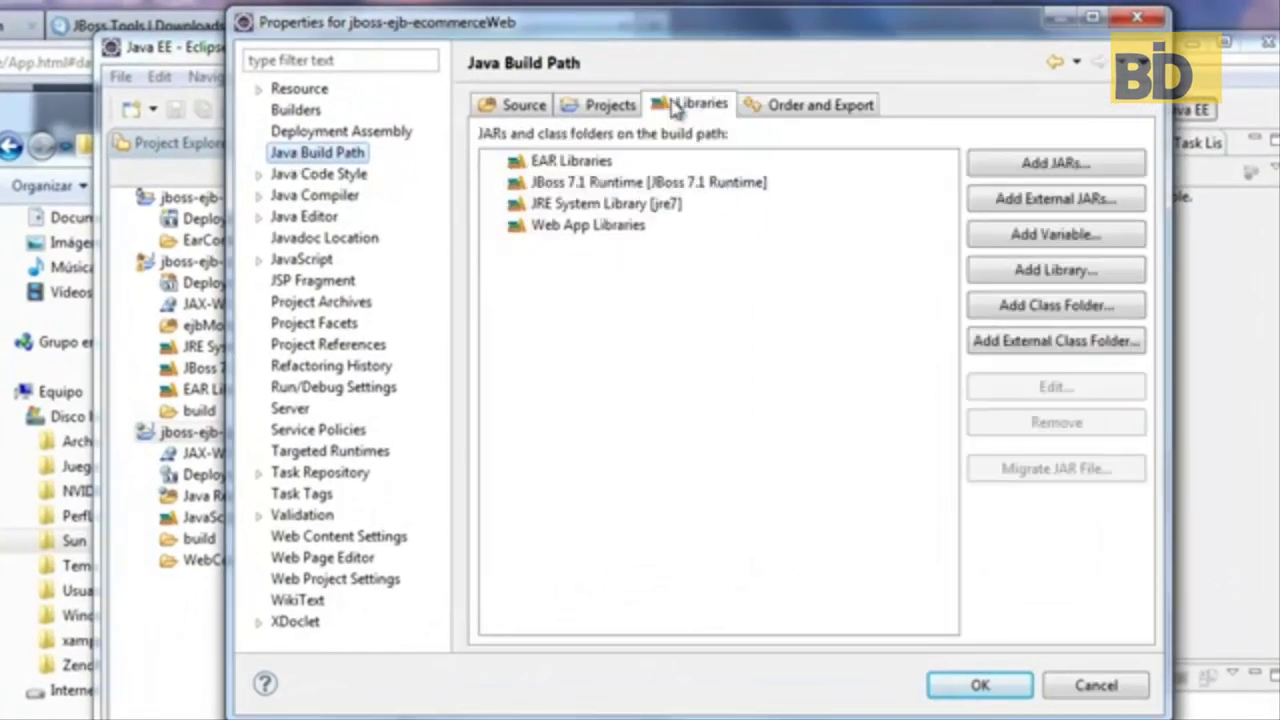
pyautogui.click(499, 183)
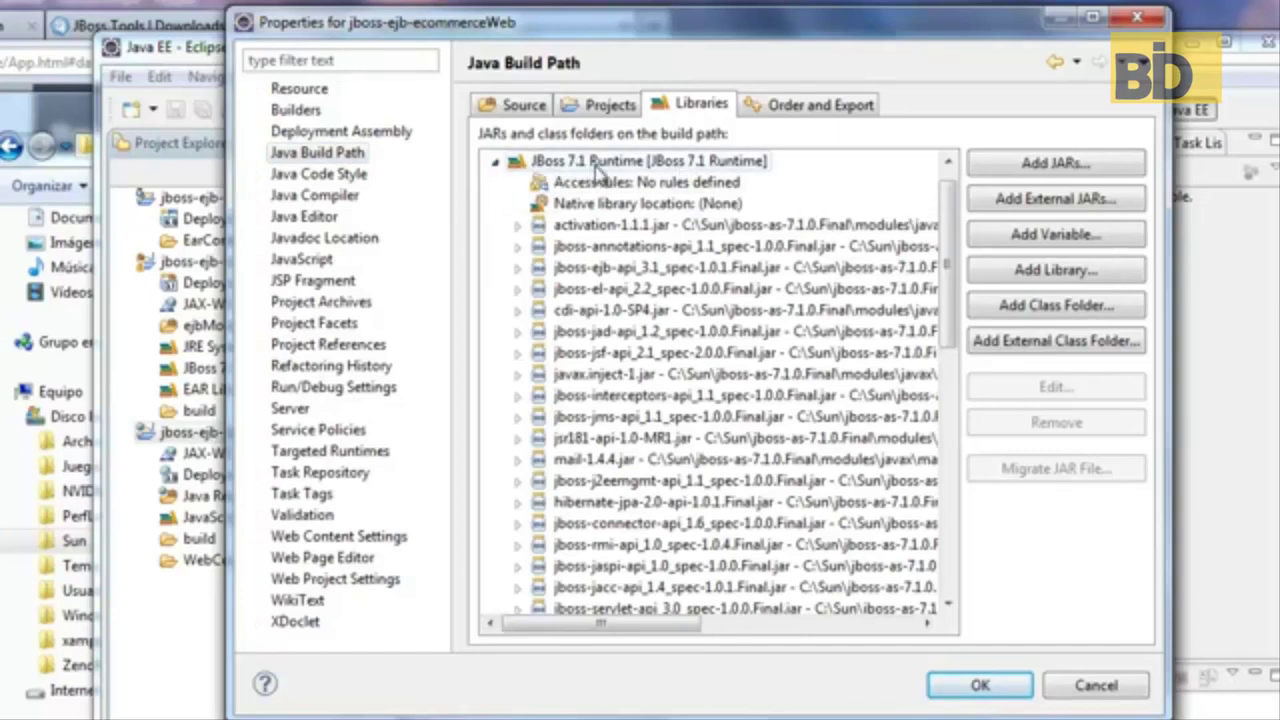
pyautogui.moveTo(950, 200)
pyautogui.mouseDown()
pyautogui.moveTo(951, 280)
pyautogui.moveTo(950, 205)
pyautogui.mouseUp()
# Step: Add jboss-ejb-ecommerceEJB.jar as a manifest entry in the web project's deployment assembly and apply the properties
pyautogui.click(345, 131)
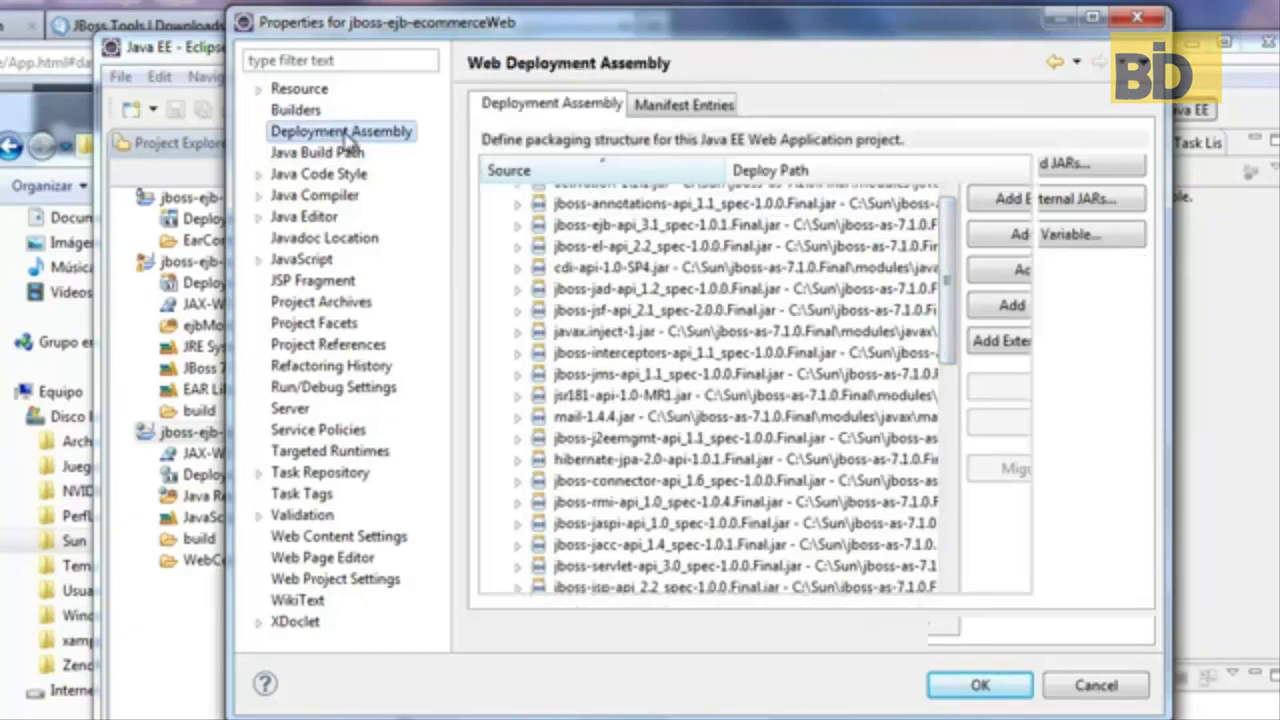
pyautogui.moveTo(740, 32); pyautogui.dragTo(928, 152)
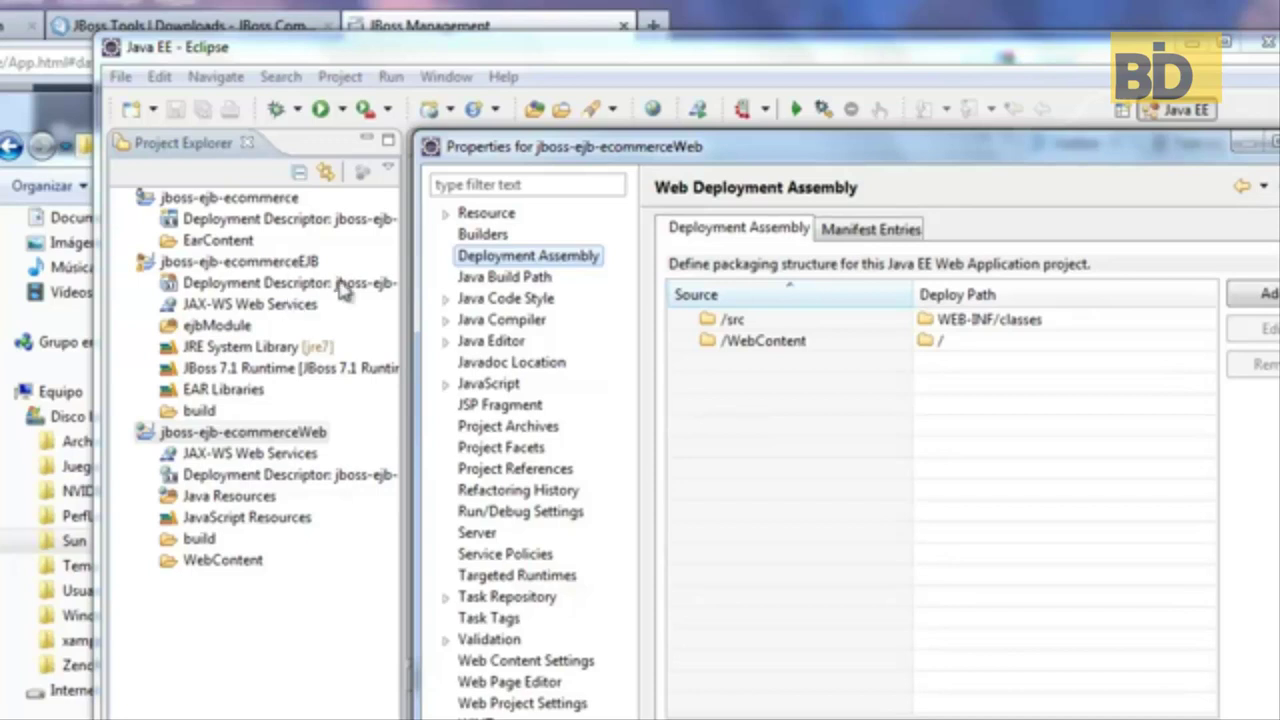
pyautogui.click(878, 234)
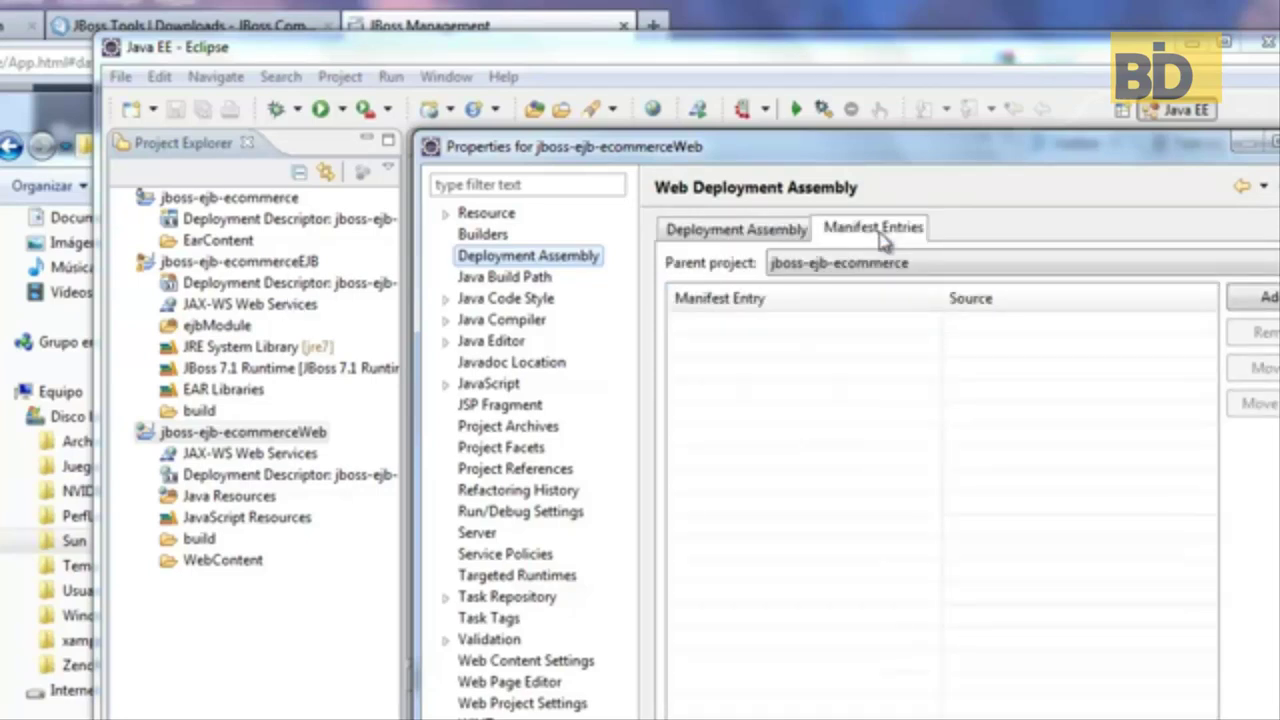
pyautogui.click(765, 236)
pyautogui.click(842, 234)
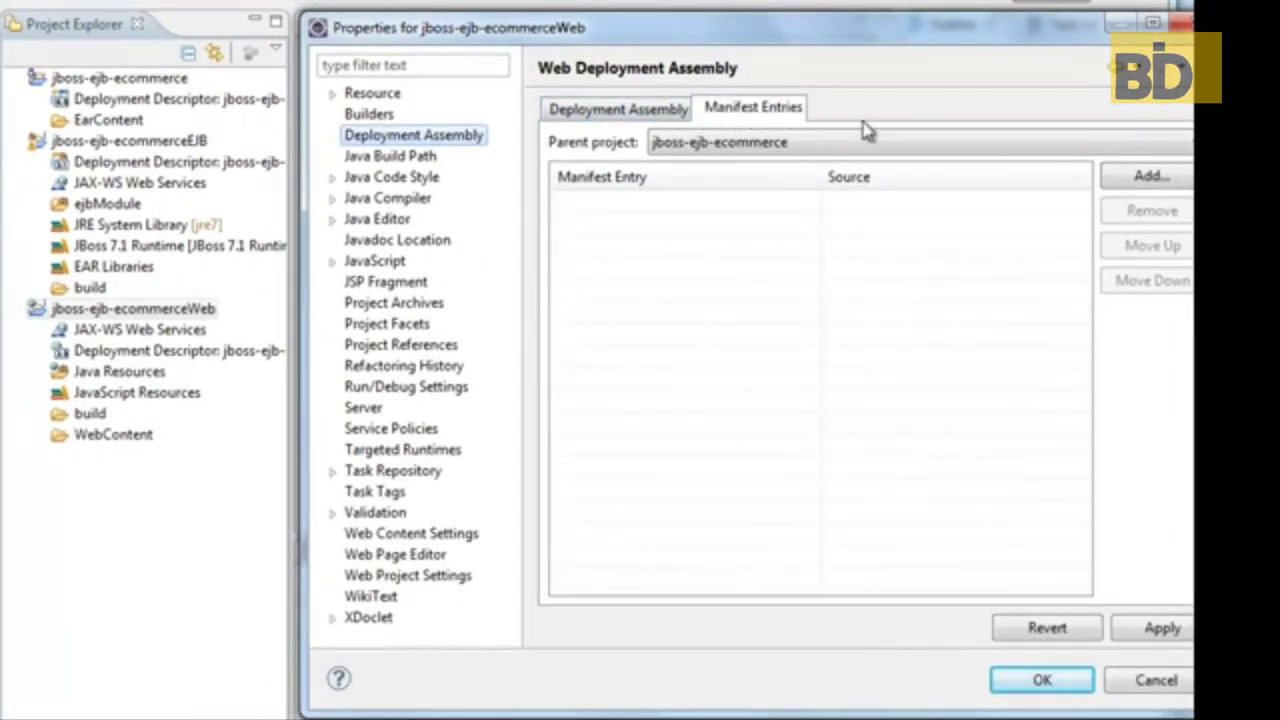
pyautogui.click(1150, 190)
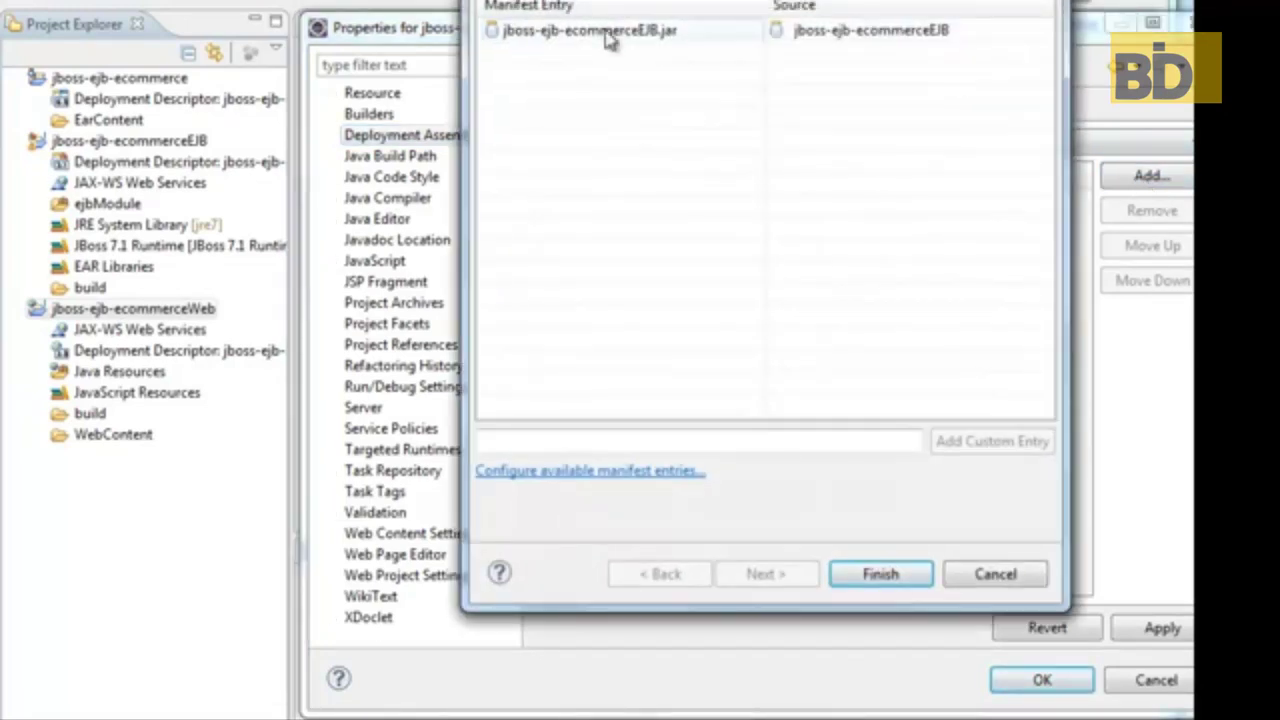
pyautogui.click(609, 35)
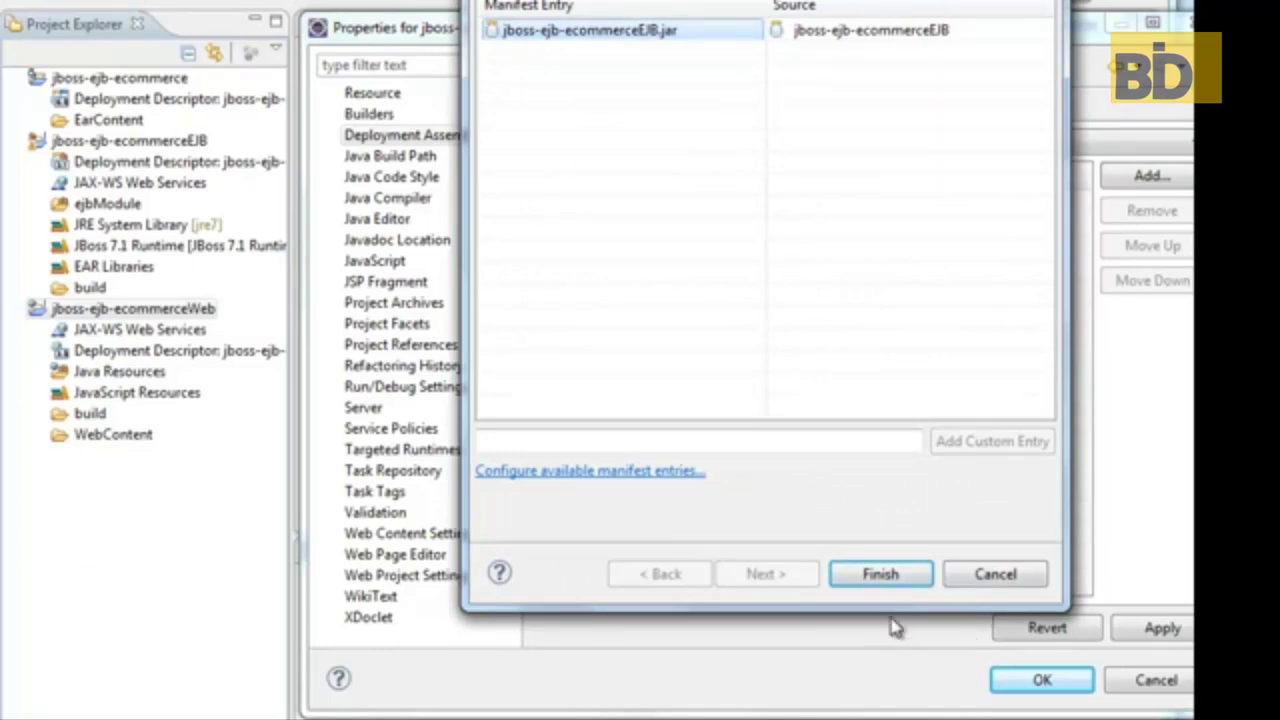
pyautogui.click(905, 583)
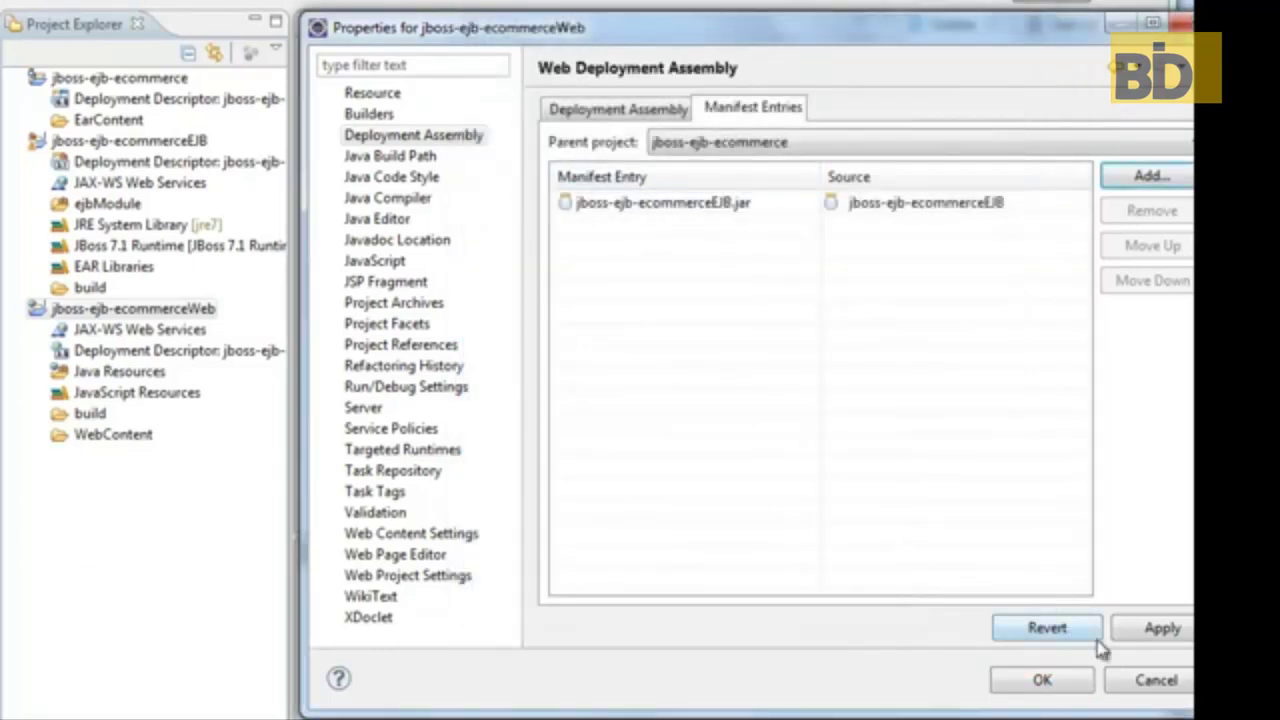
pyautogui.click(1162, 630)
pyautogui.click(1040, 682)
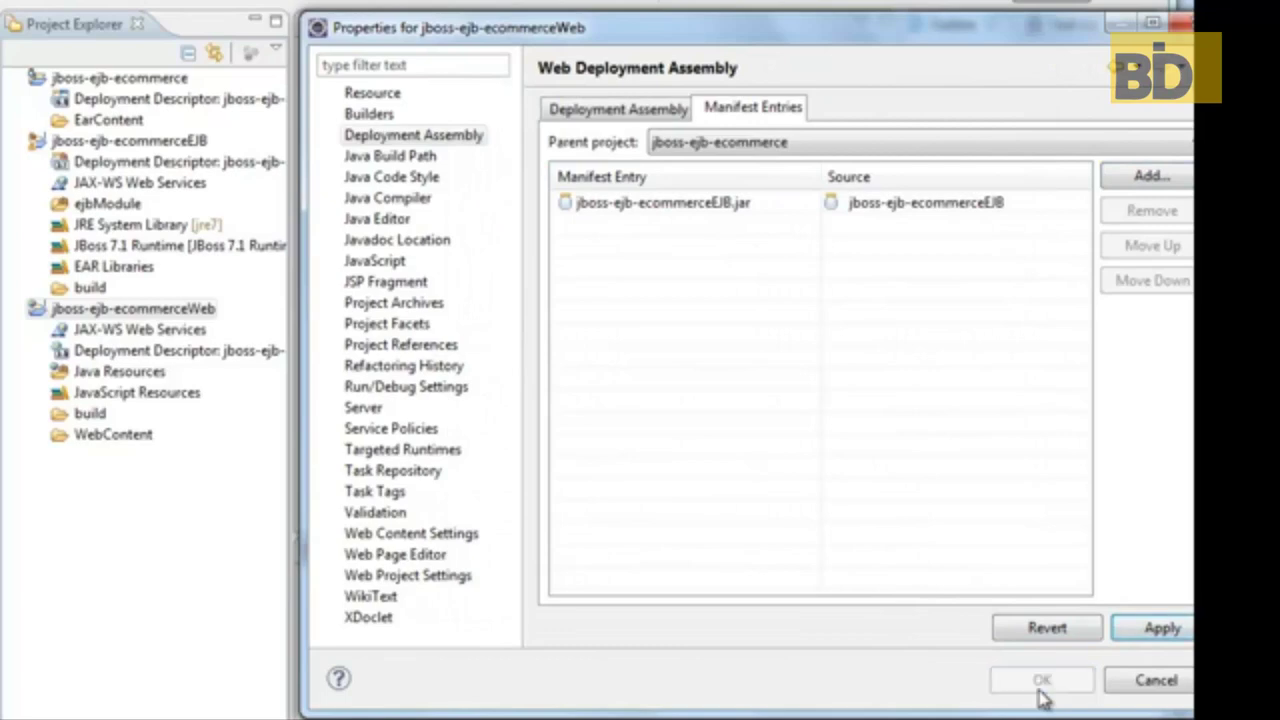
# Step: Review the JBoss 7.1 Runtime libraries on the Java build path of the jboss-ejb-ecommerceEJB project
pyautogui.click(117, 146)
pyautogui.rightClick(117, 146)
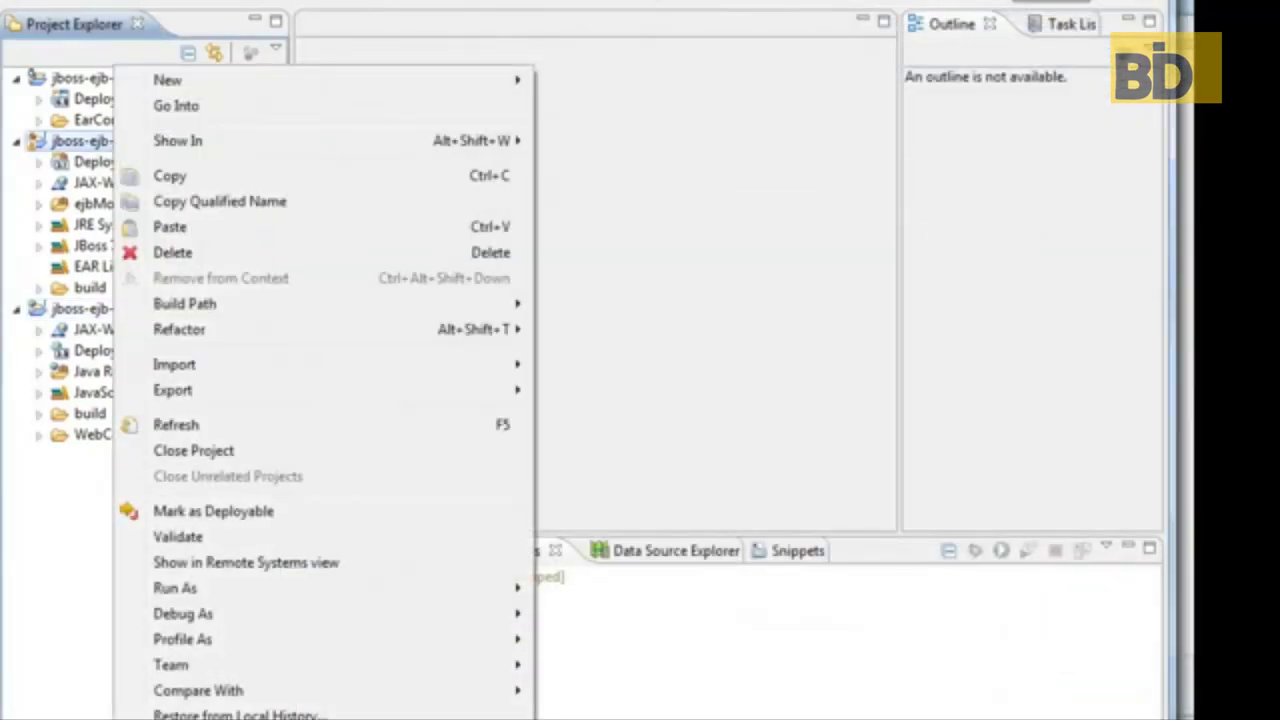
pyautogui.hotkey('alt', 'Return')
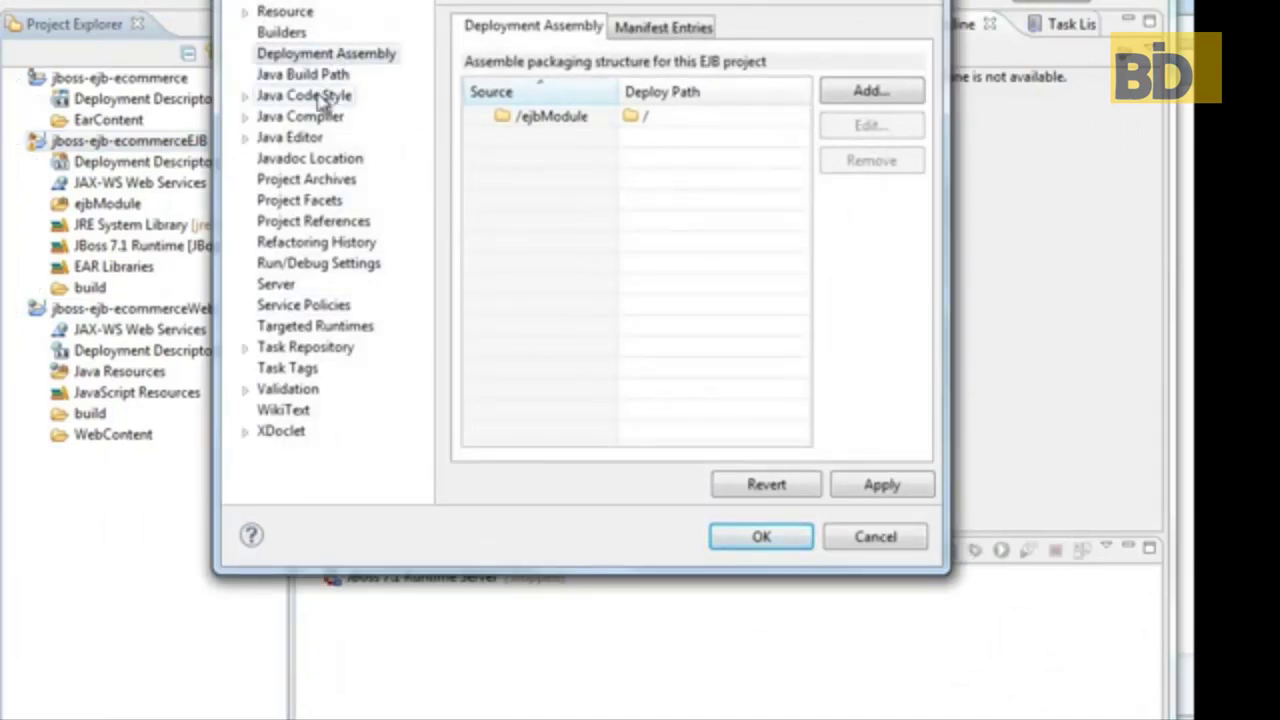
pyautogui.click(324, 80)
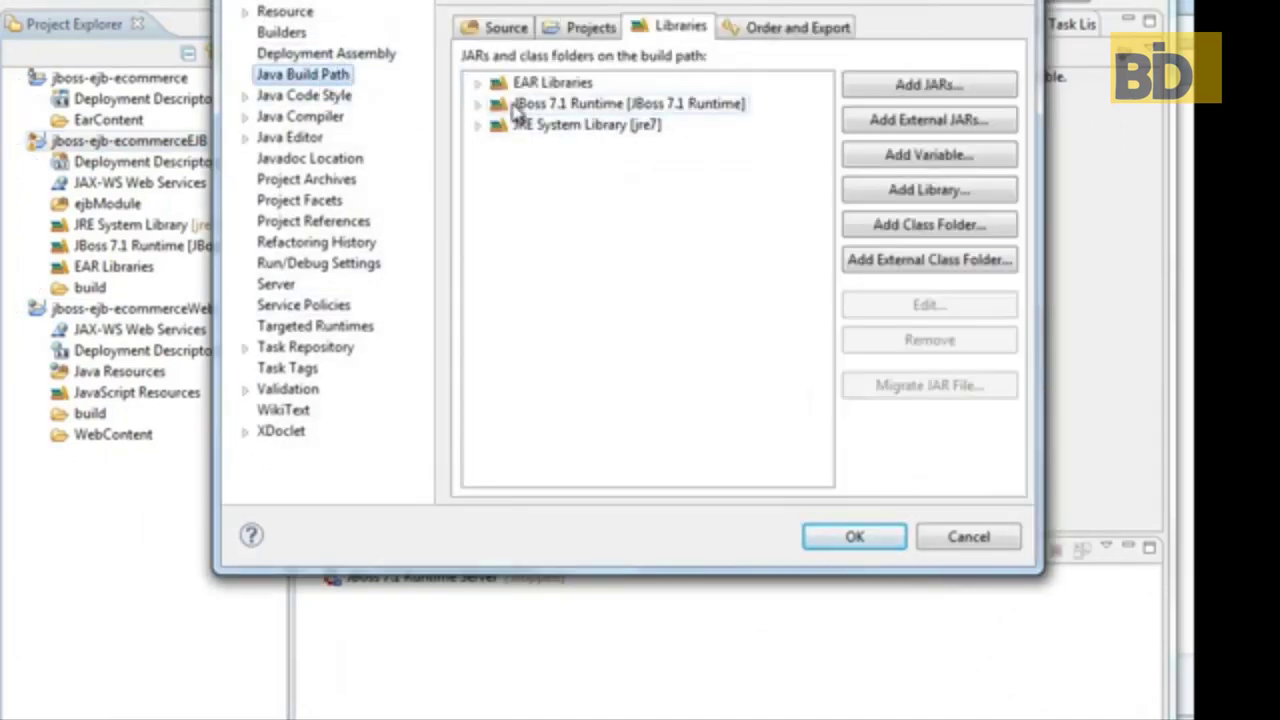
pyautogui.click(478, 104)
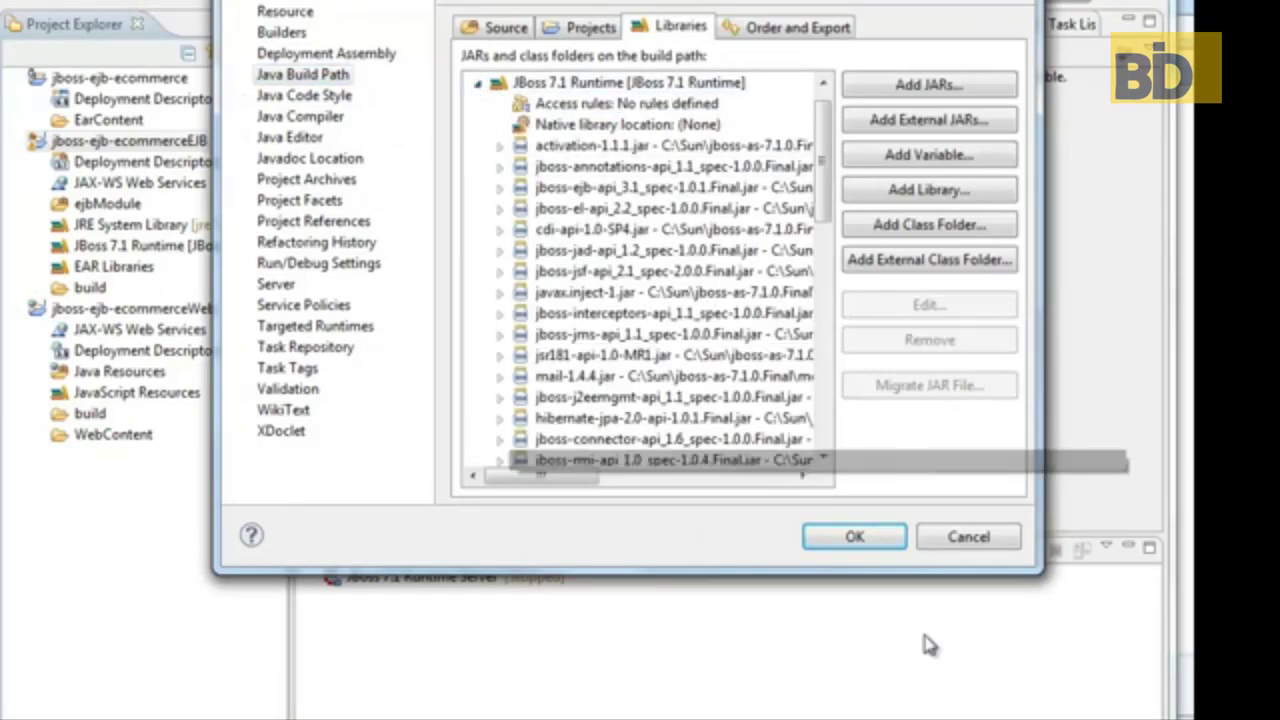
pyautogui.click(864, 546)
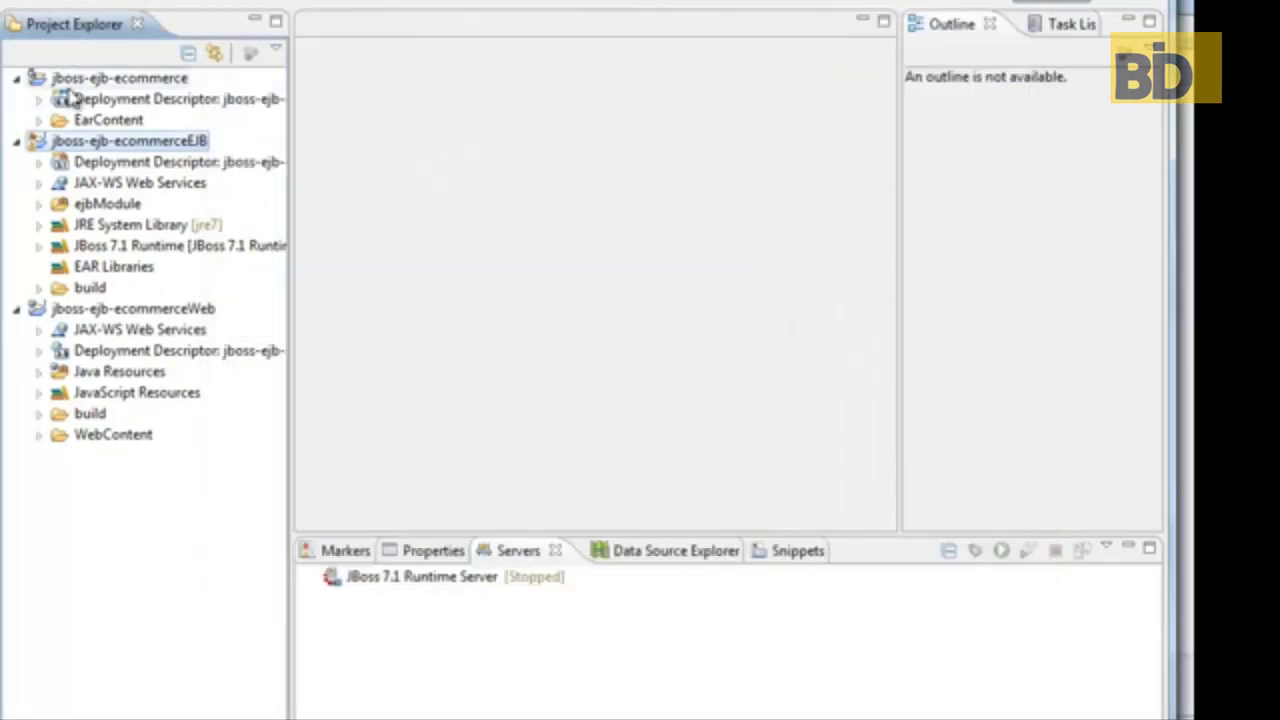
# Step: Inspect the modules under the jboss-ejb-ecommerce deployment descriptor, widening the Project Explorer to read their full names, and collapse it again
pyautogui.click(38, 100)
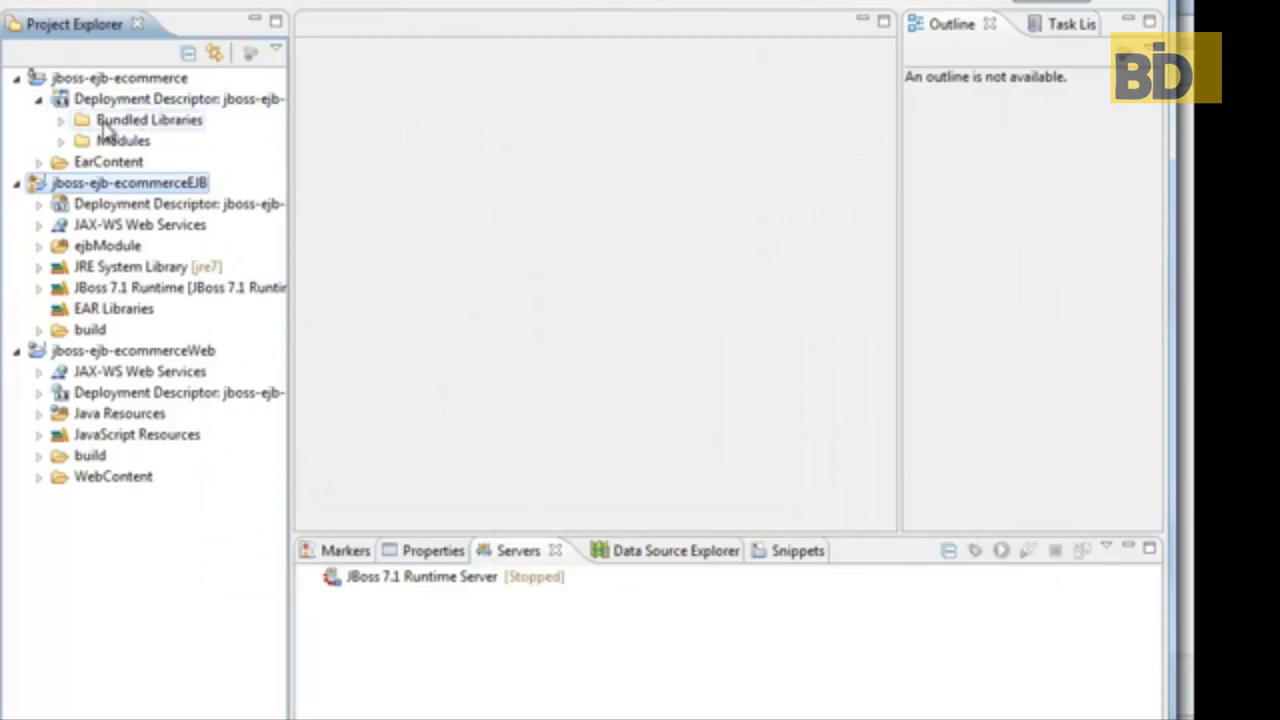
pyautogui.click(100, 80)
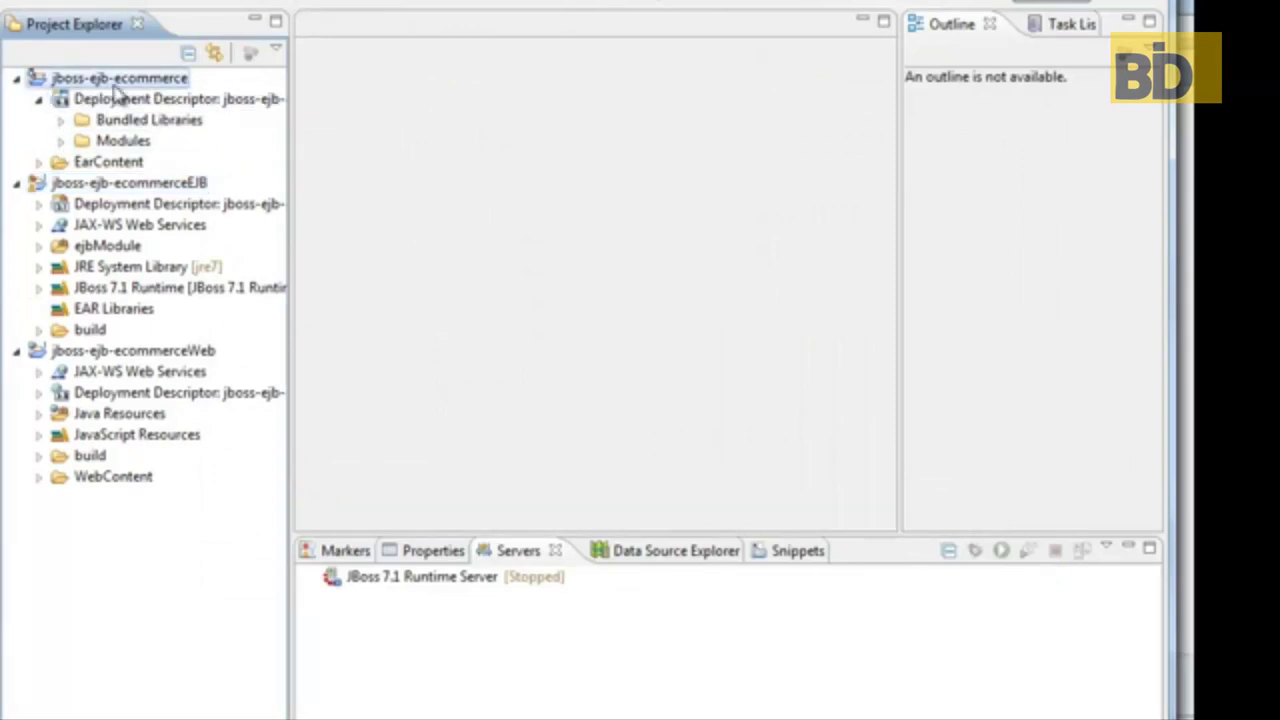
pyautogui.click(62, 142)
pyautogui.click(200, 163)
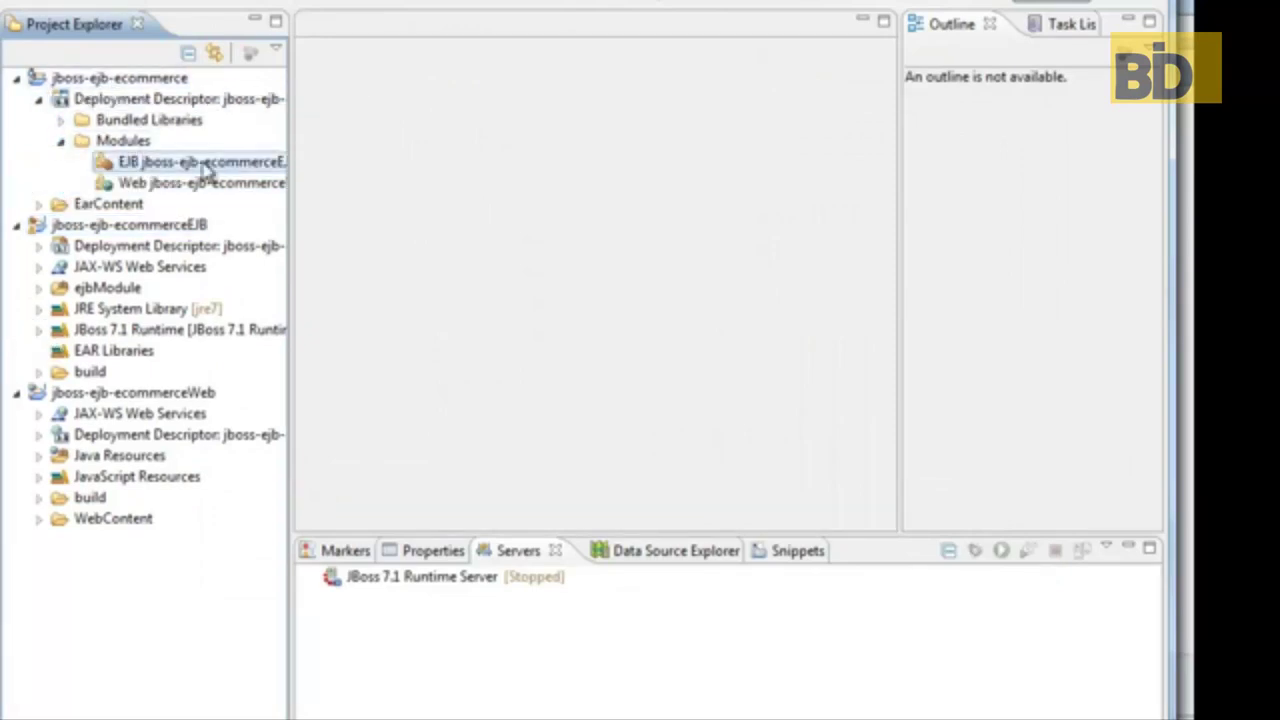
pyautogui.moveTo(291, 197); pyautogui.dragTo(340, 197)
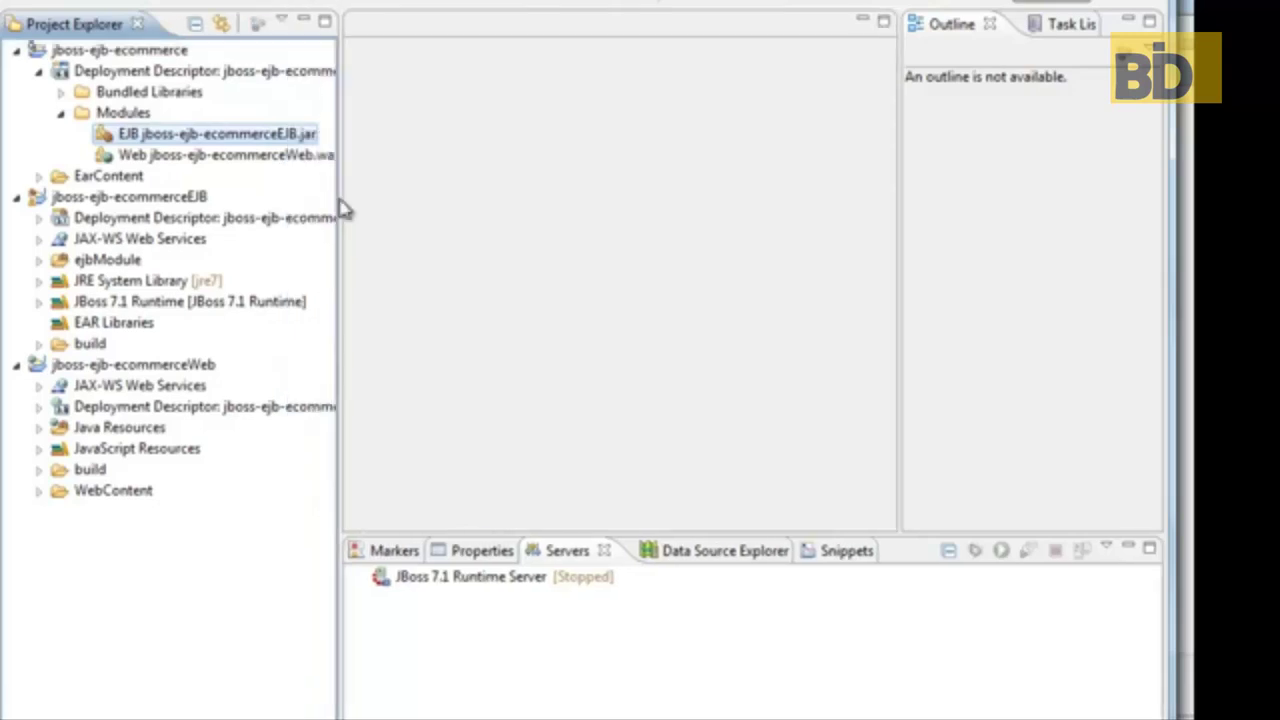
pyautogui.click(61, 113)
pyautogui.click(39, 72)
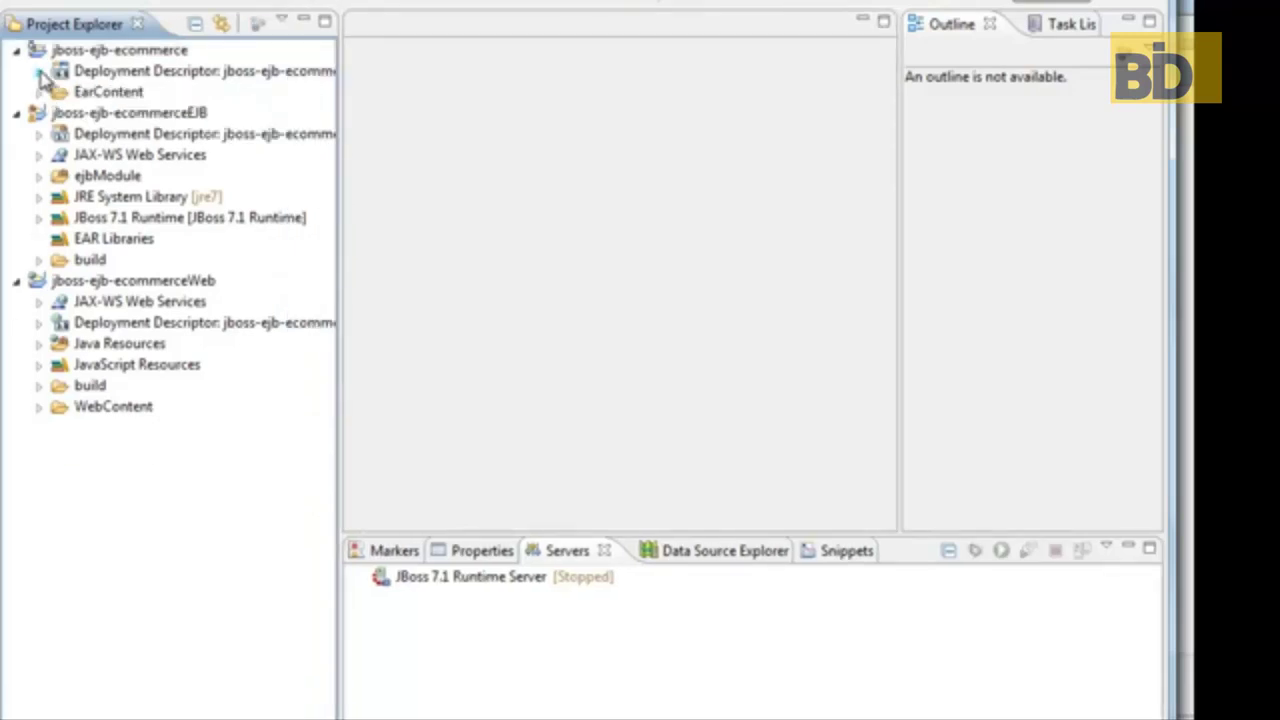
# Step: Create a Java package named models.entity in the ejbModule source folder of jboss-ejb-ecommerceEJB
pyautogui.rightClick(122, 177)
pyautogui.moveTo(150, 183)
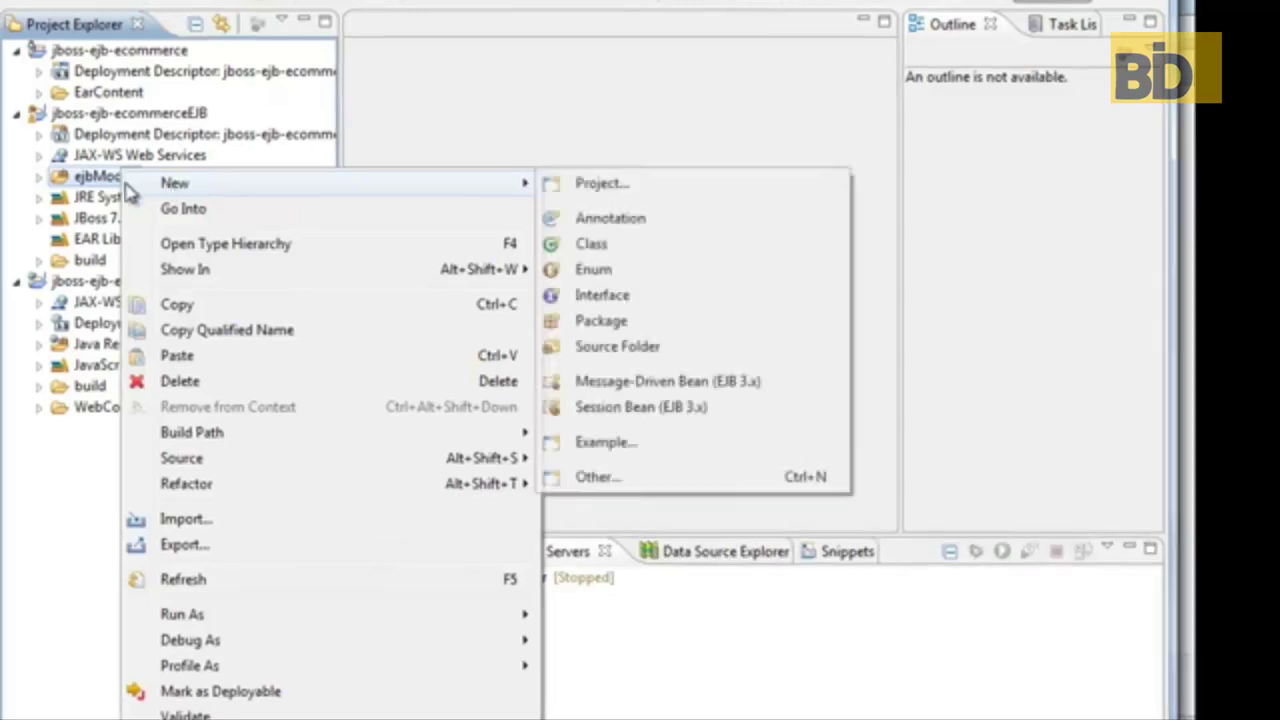
pyautogui.click(54, 268)
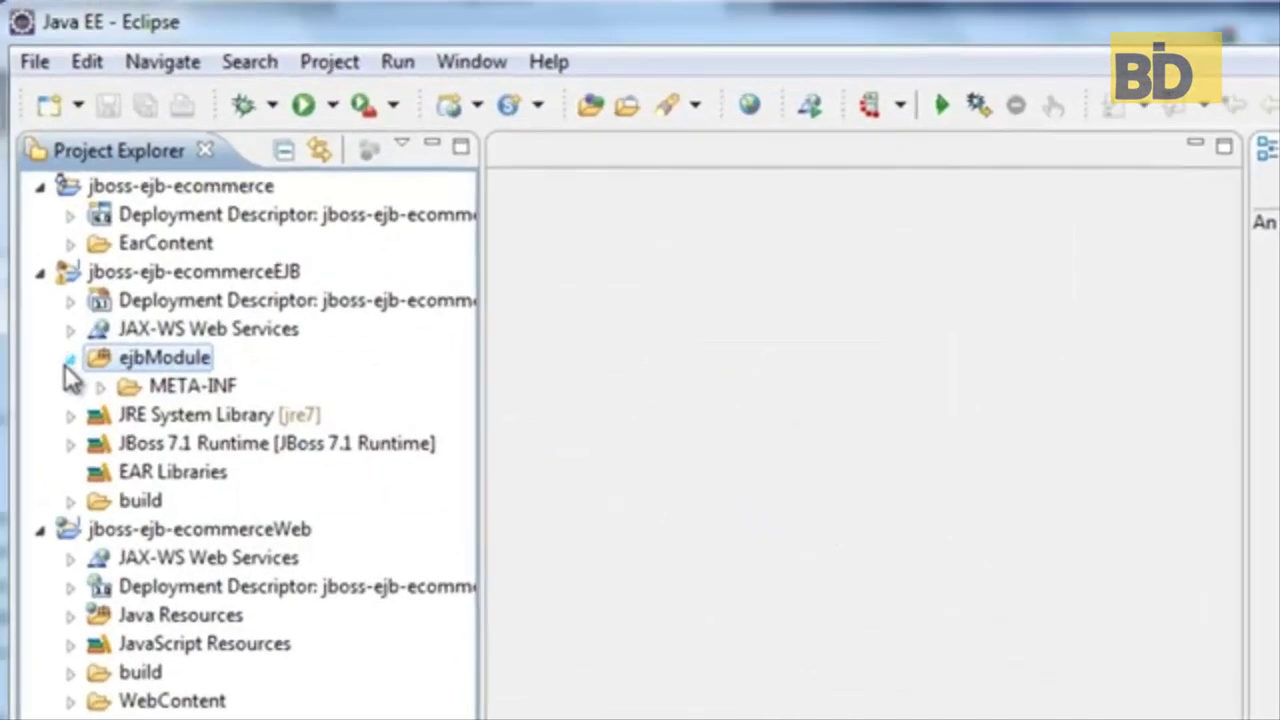
pyautogui.rightClick(160, 361)
pyautogui.moveTo(194, 377)
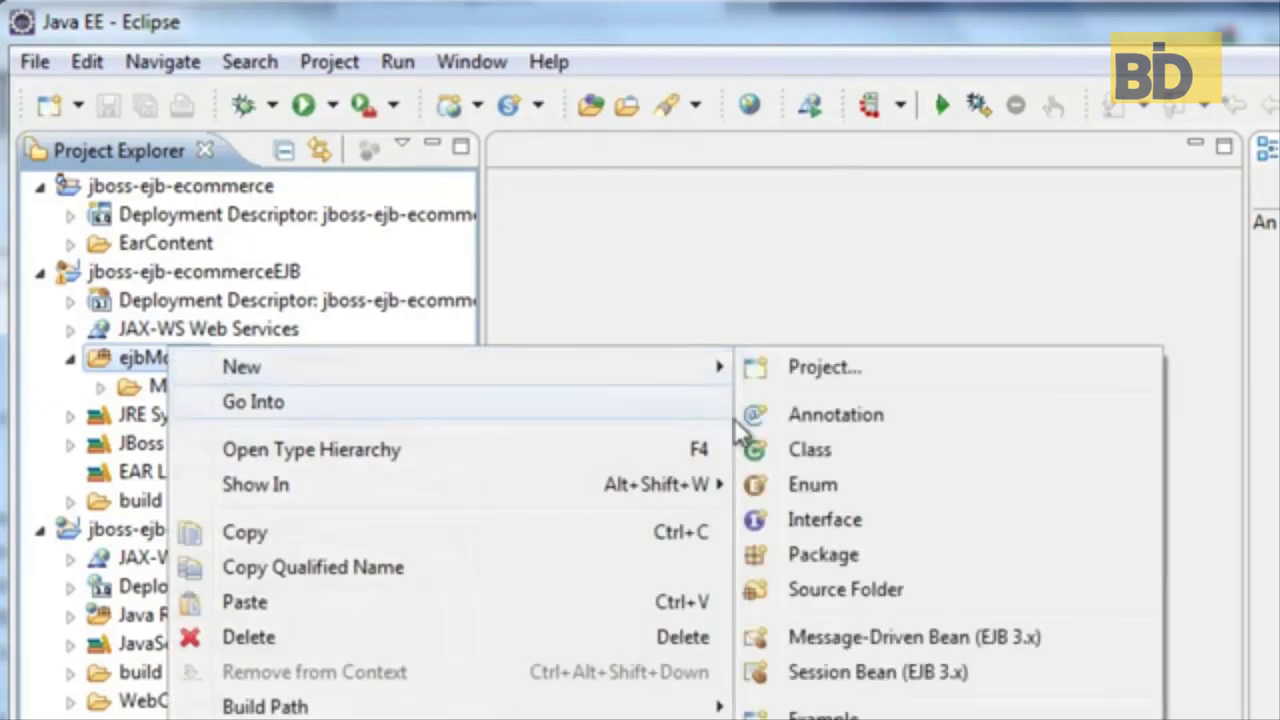
pyautogui.click(812, 554)
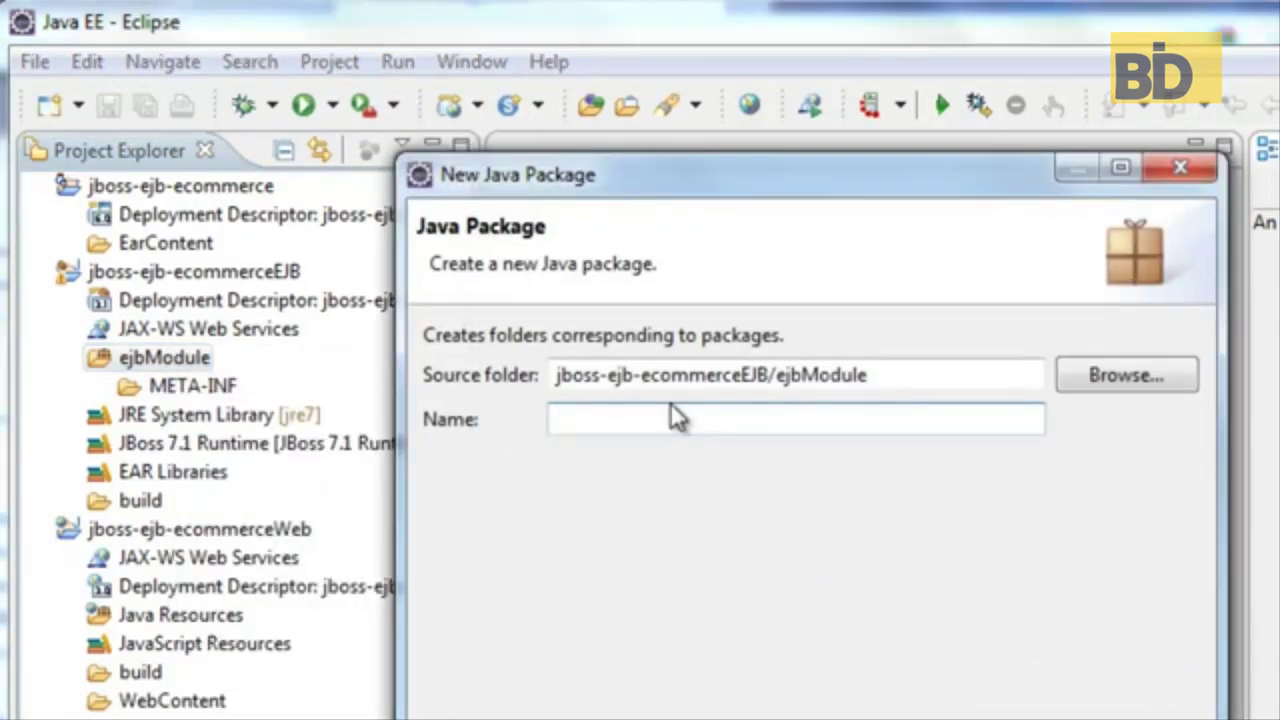
pyautogui.write('models.entity')
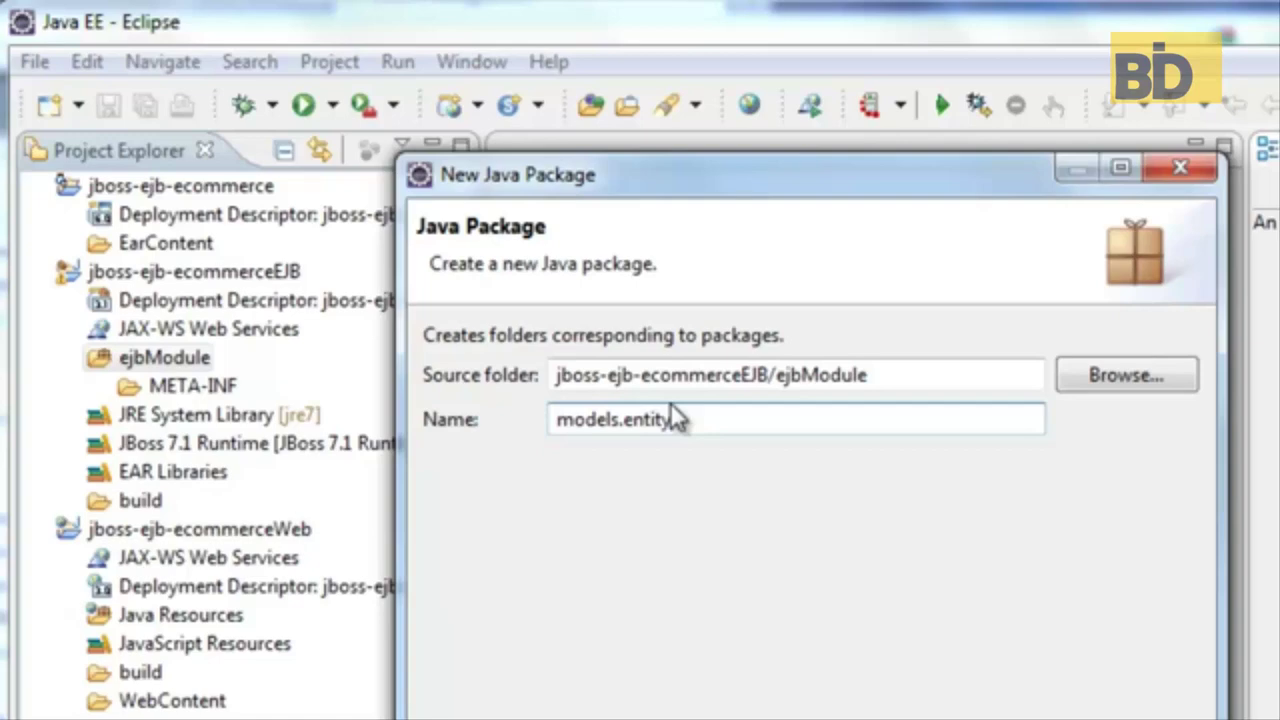
pyautogui.press('Return')
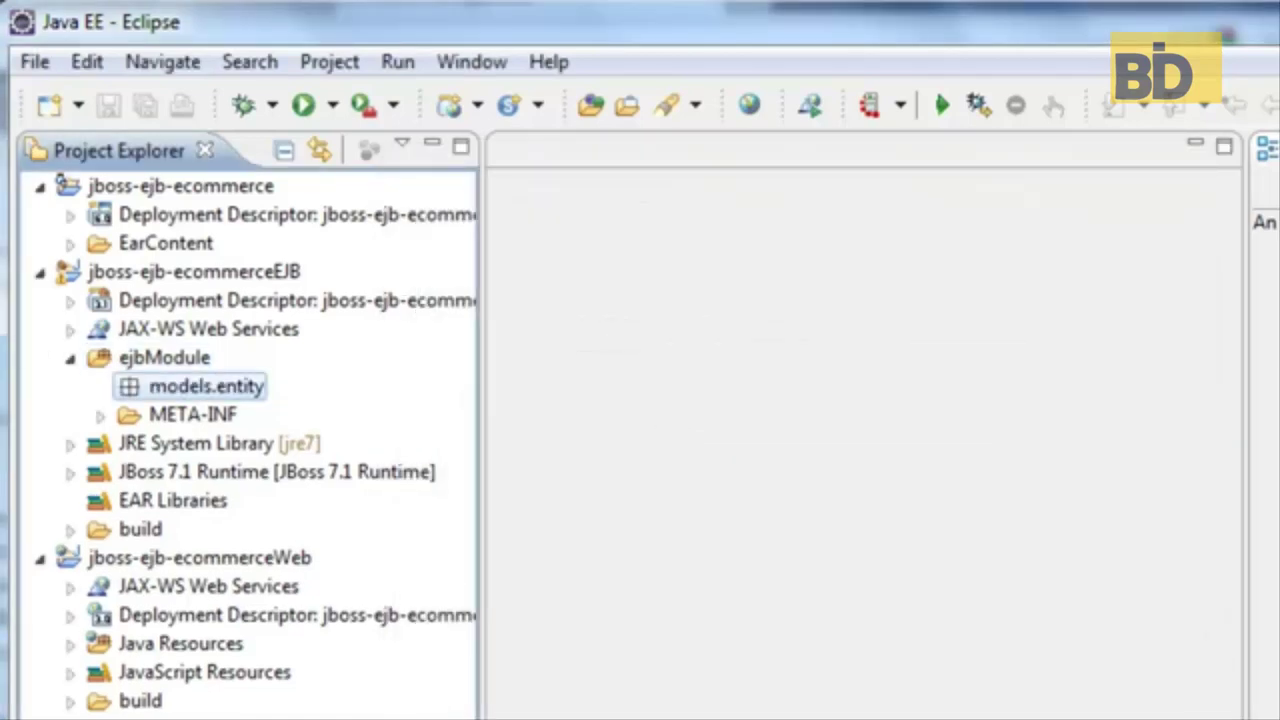
# Step: Create a second Java package named models.dao in the ejbModule source folder
pyautogui.rightClick(168, 352)
pyautogui.moveTo(300, 372)
pyautogui.click(907, 556)
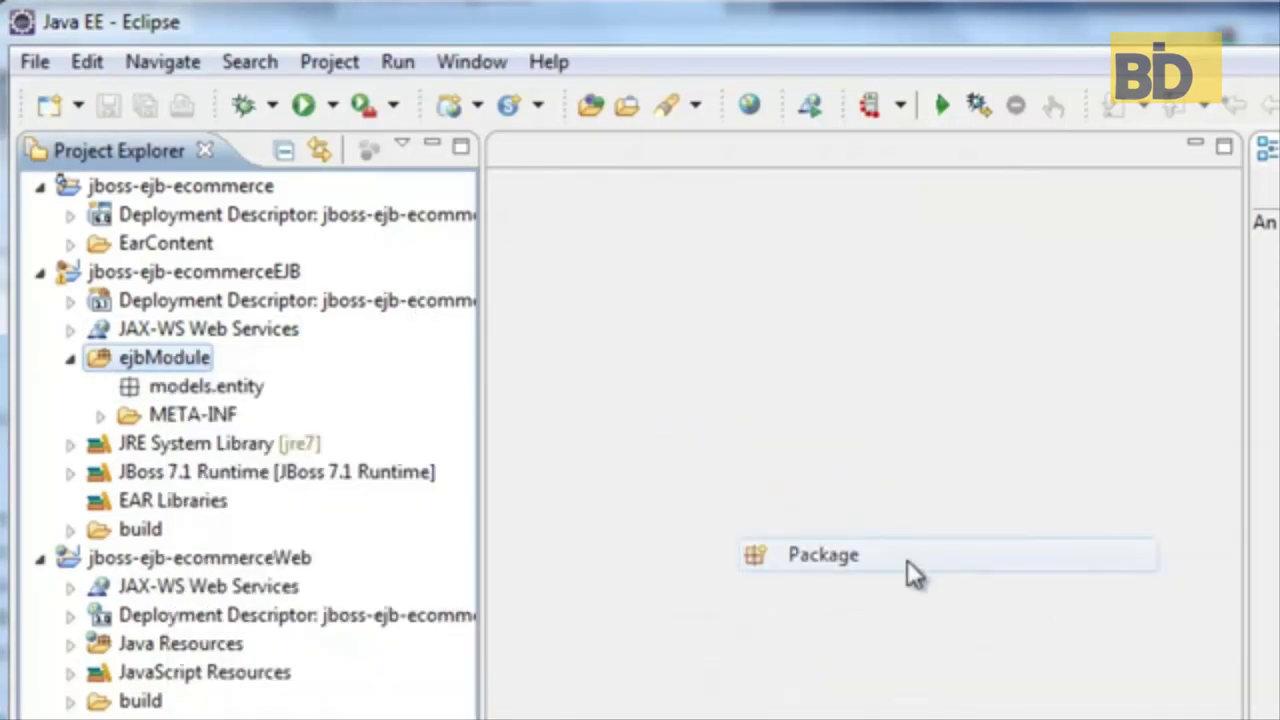
pyautogui.write('models.dao')
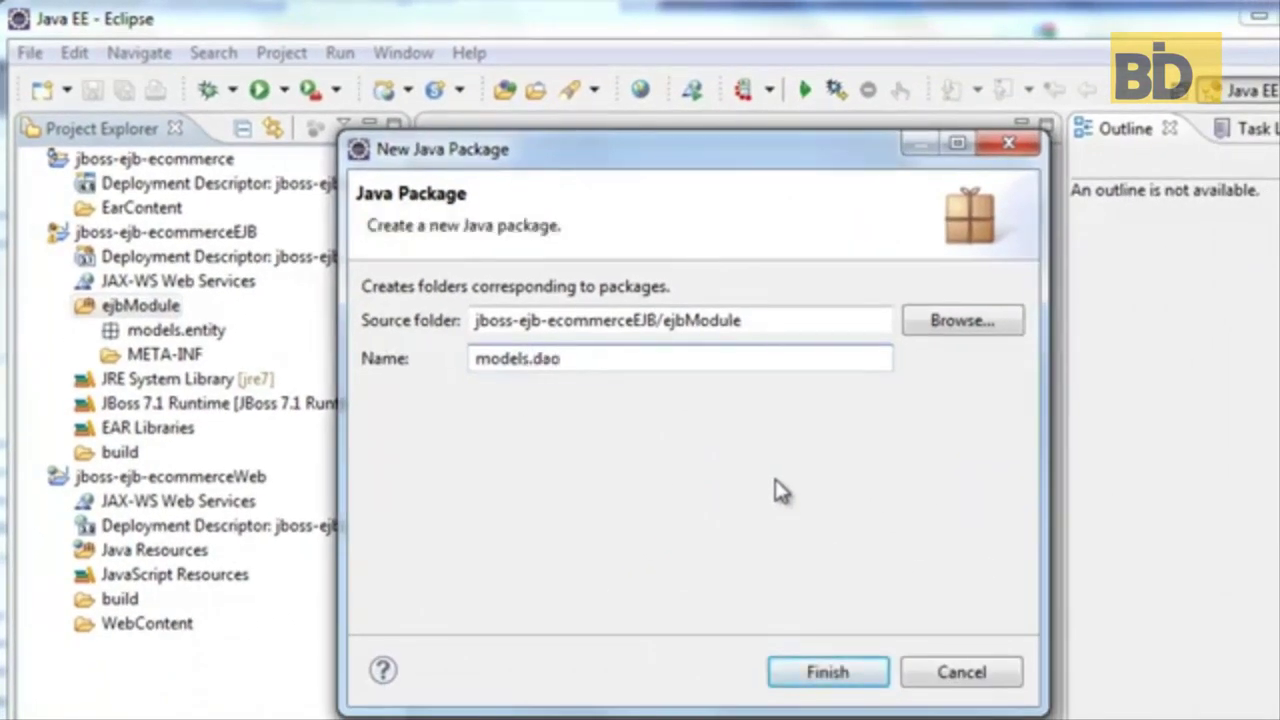
pyautogui.click(785, 668)
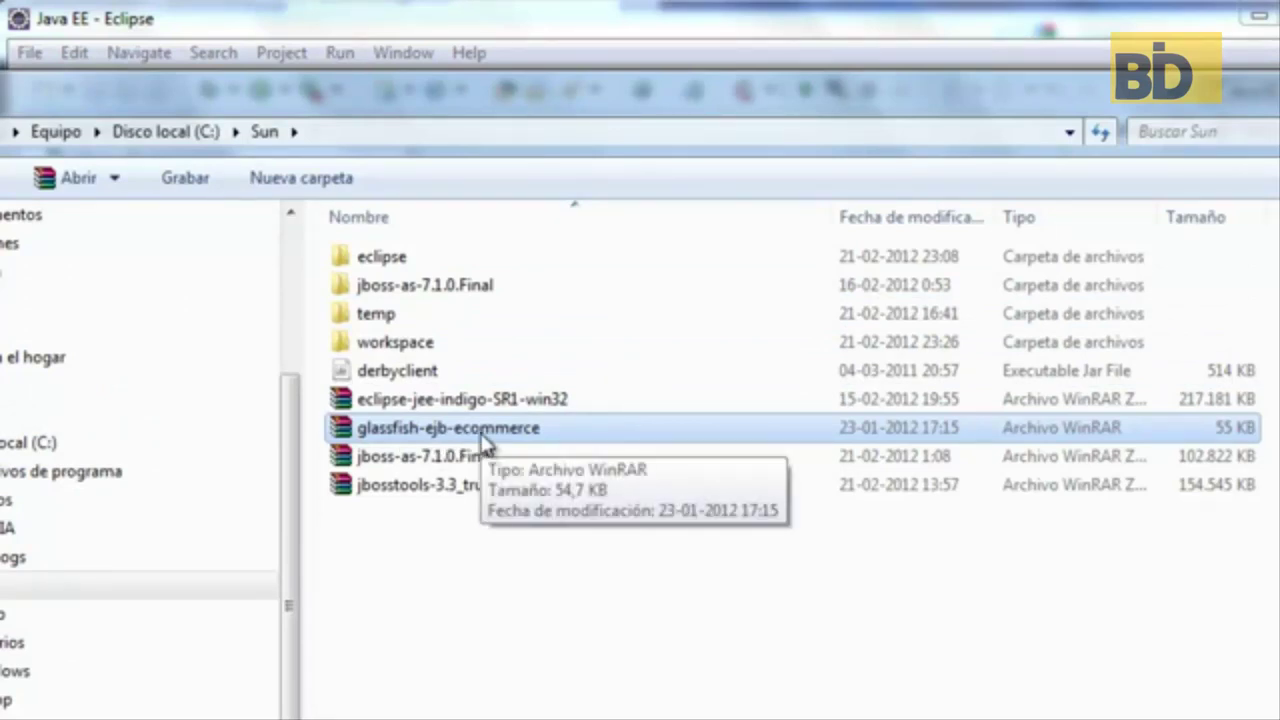
# Step: In Windows Explorer, extract the glassfish-ejb-ecommerce archive into the Sun folder and open the extracted project folder
pyautogui.rightClick(487, 443)
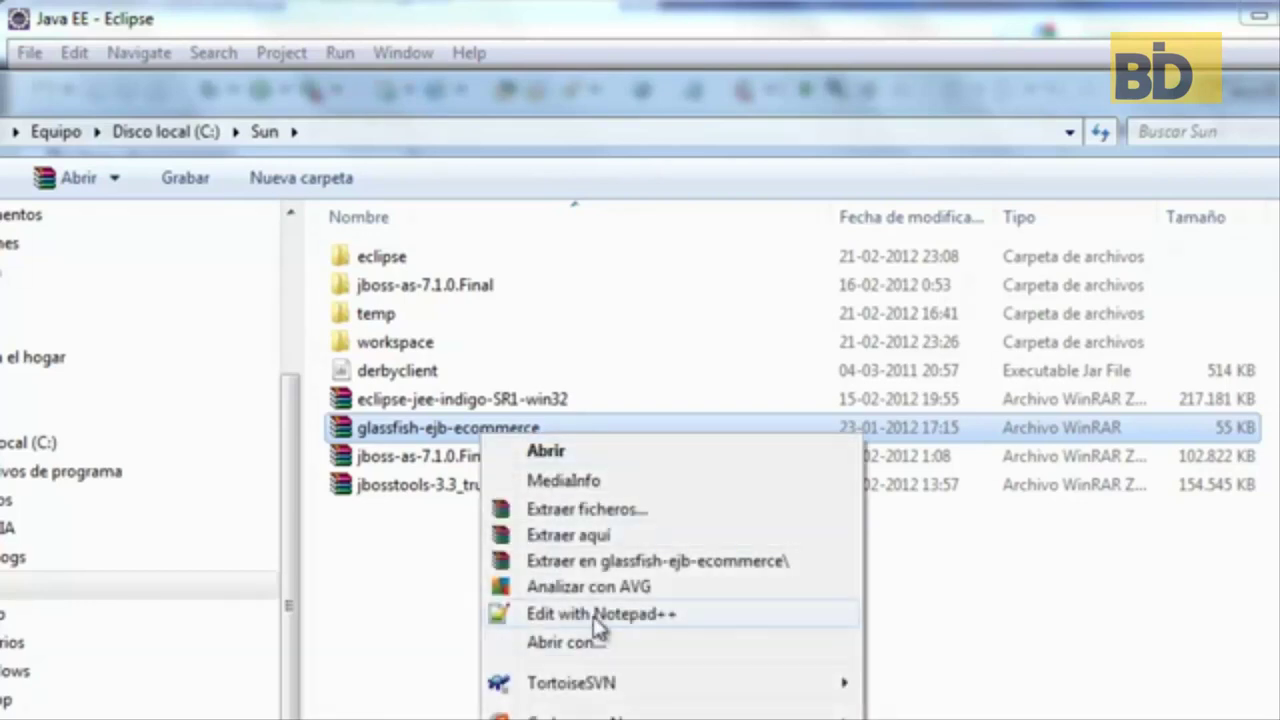
pyautogui.click(606, 536)
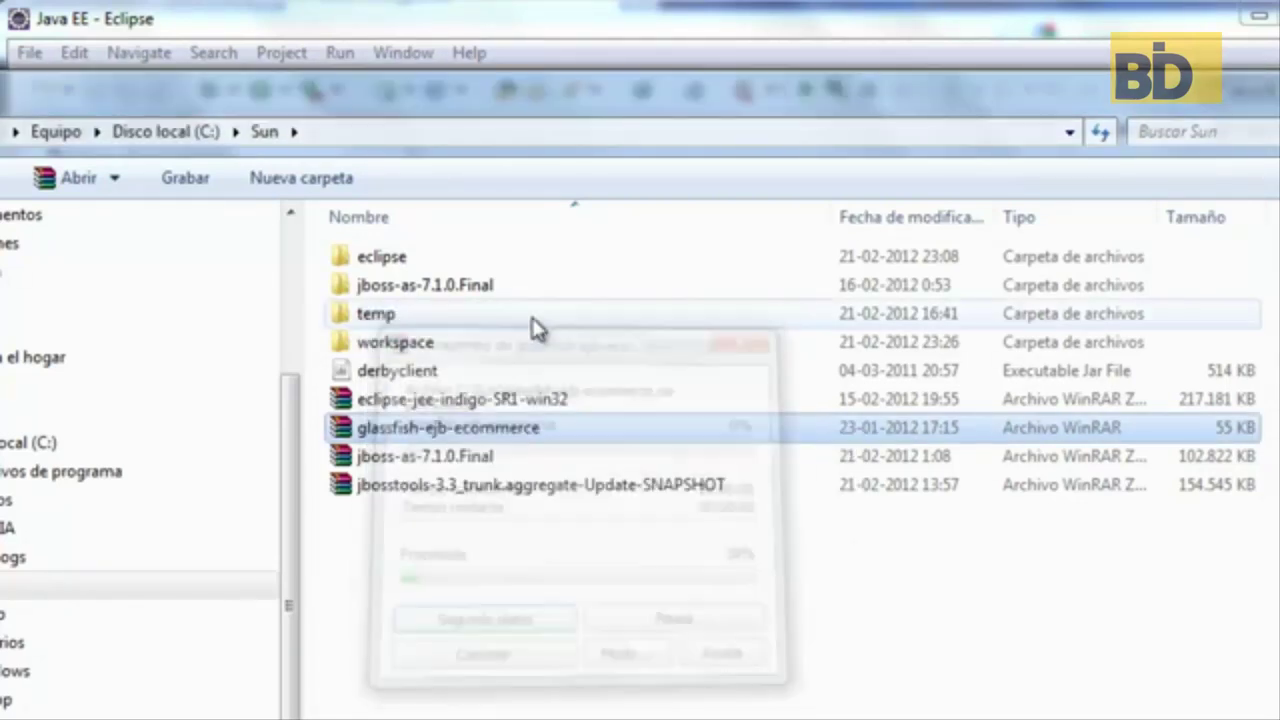
pyautogui.doubleClick(447, 290)
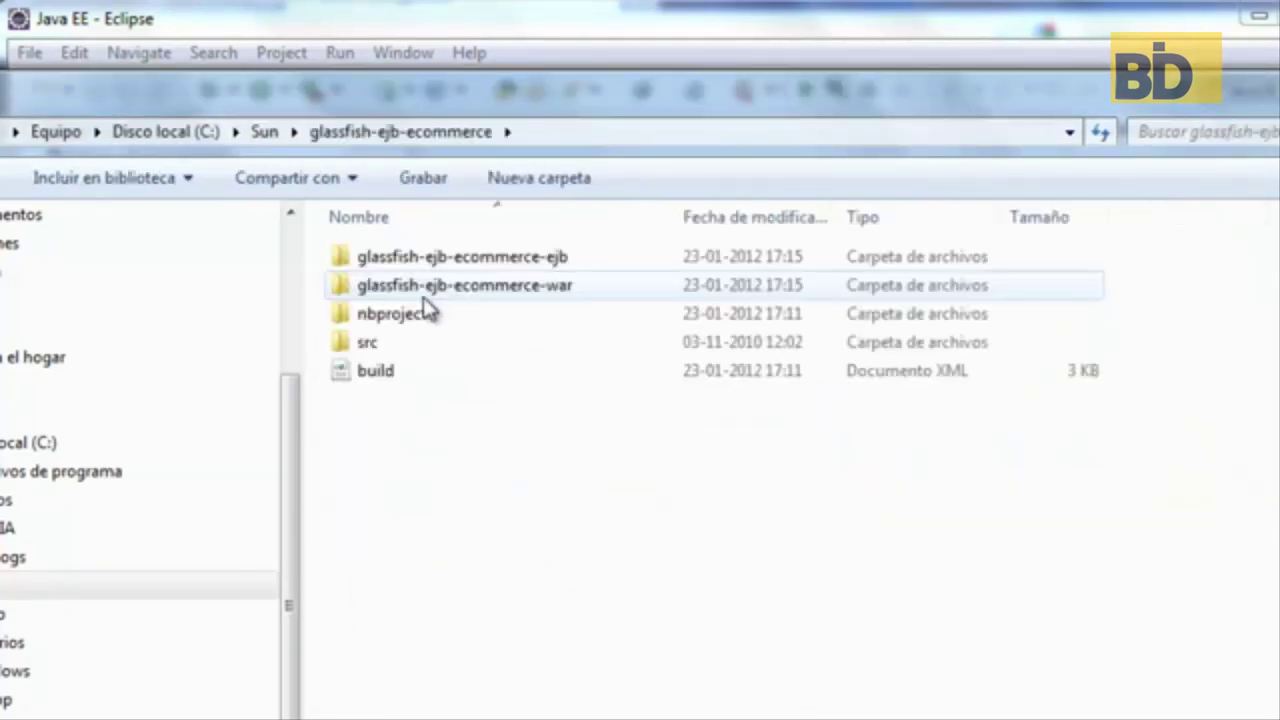
# Step: Copy the Producto Java file from the models\entity source folder of glassfish-ejb-ecommerce-ejb
pyautogui.doubleClick(448, 262)
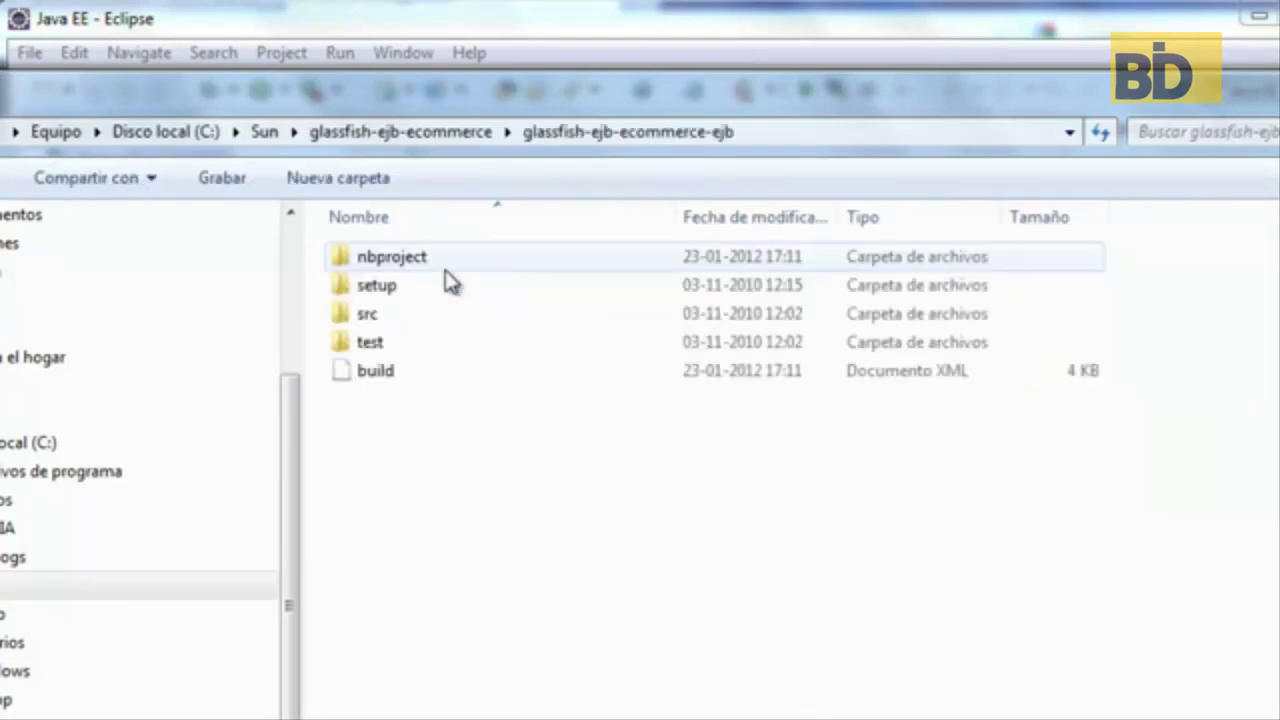
pyautogui.doubleClick(378, 316)
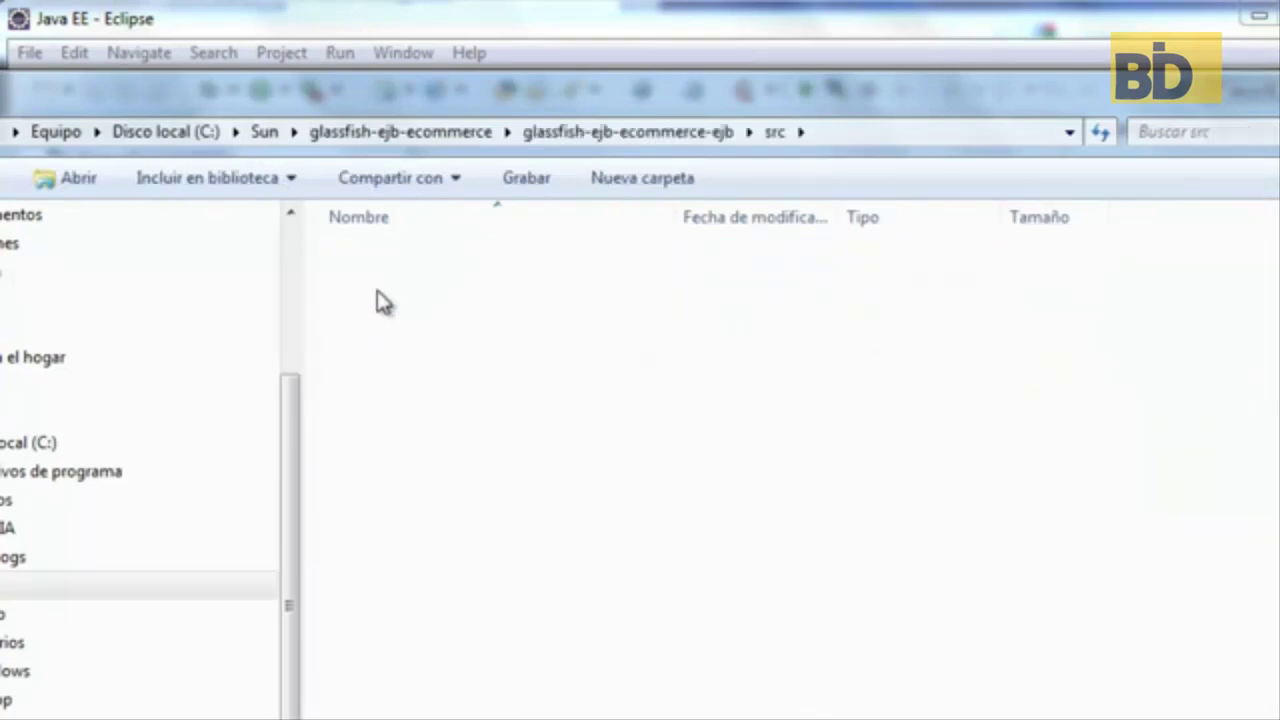
pyautogui.doubleClick(378, 262)
pyautogui.doubleClick(380, 285)
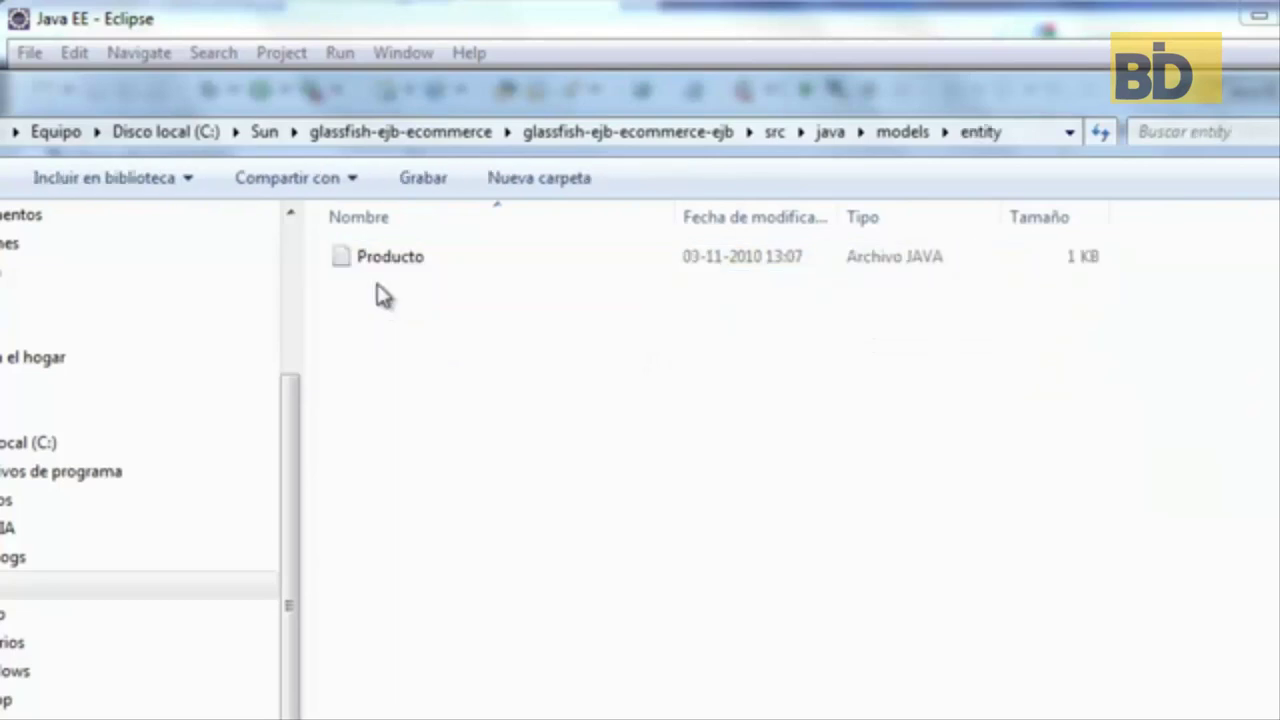
pyautogui.rightClick(391, 265)
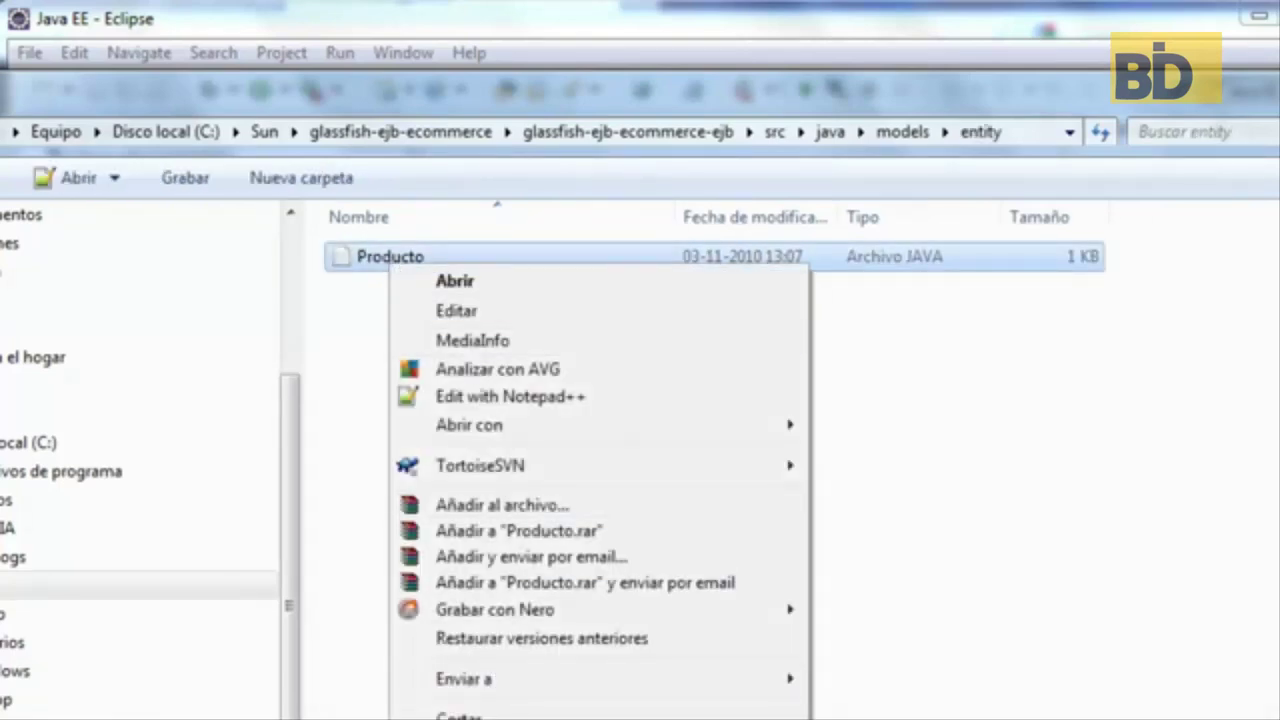
pyautogui.click(470, 714)
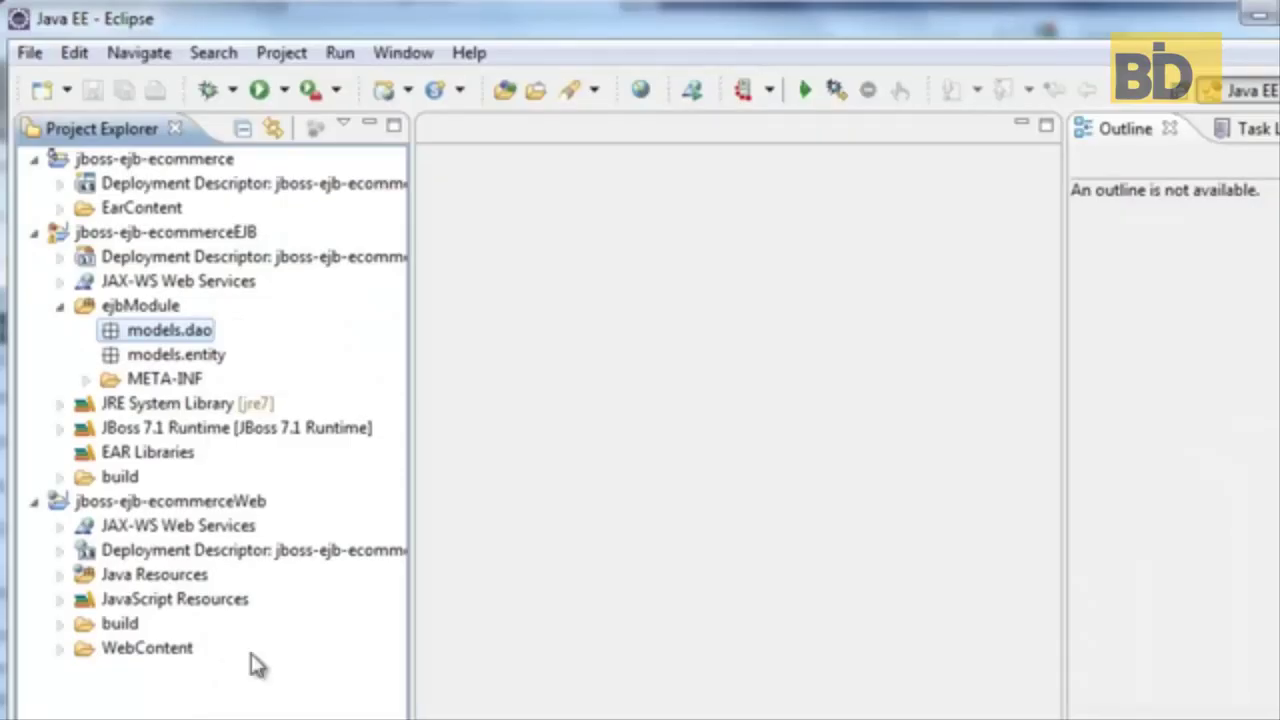
# Step: Switch to Eclipse, paste the copied Producto file into the models.entity package and expand the package
pyautogui.rightClick(184, 358)
pyautogui.click(157, 331)
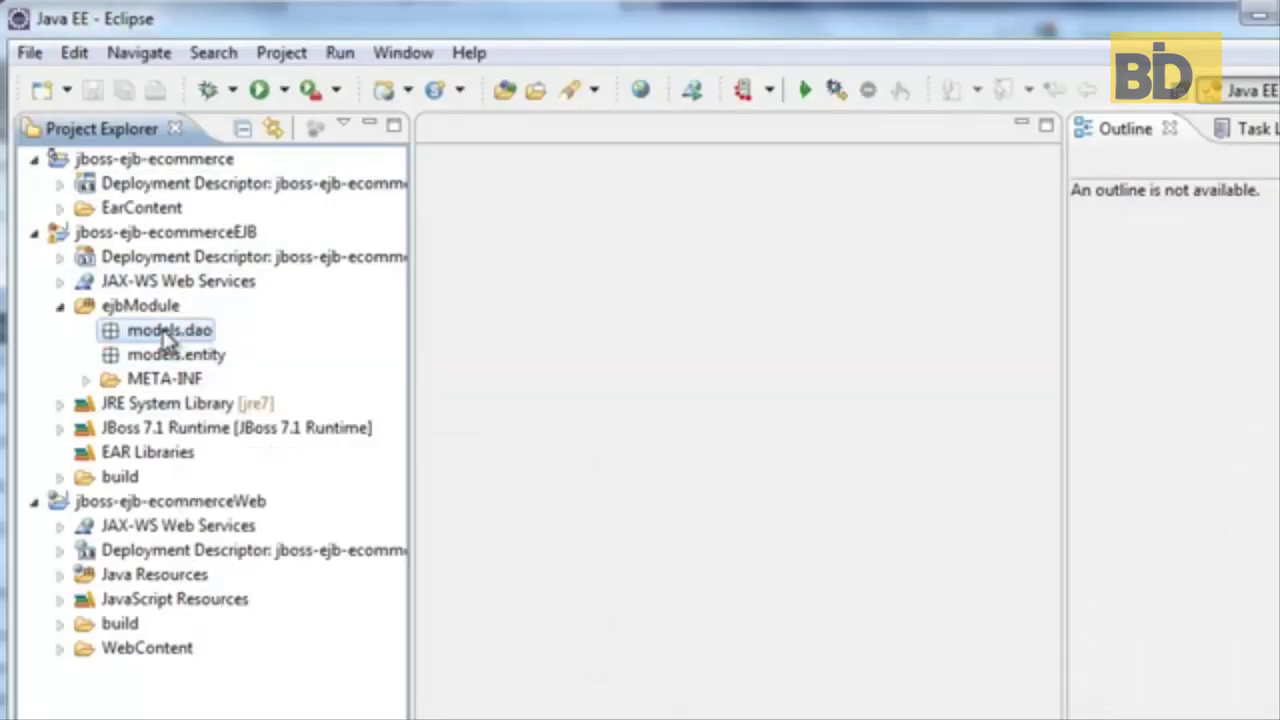
pyautogui.click(174, 356)
pyautogui.rightClick(173, 357)
pyautogui.click(236, 513)
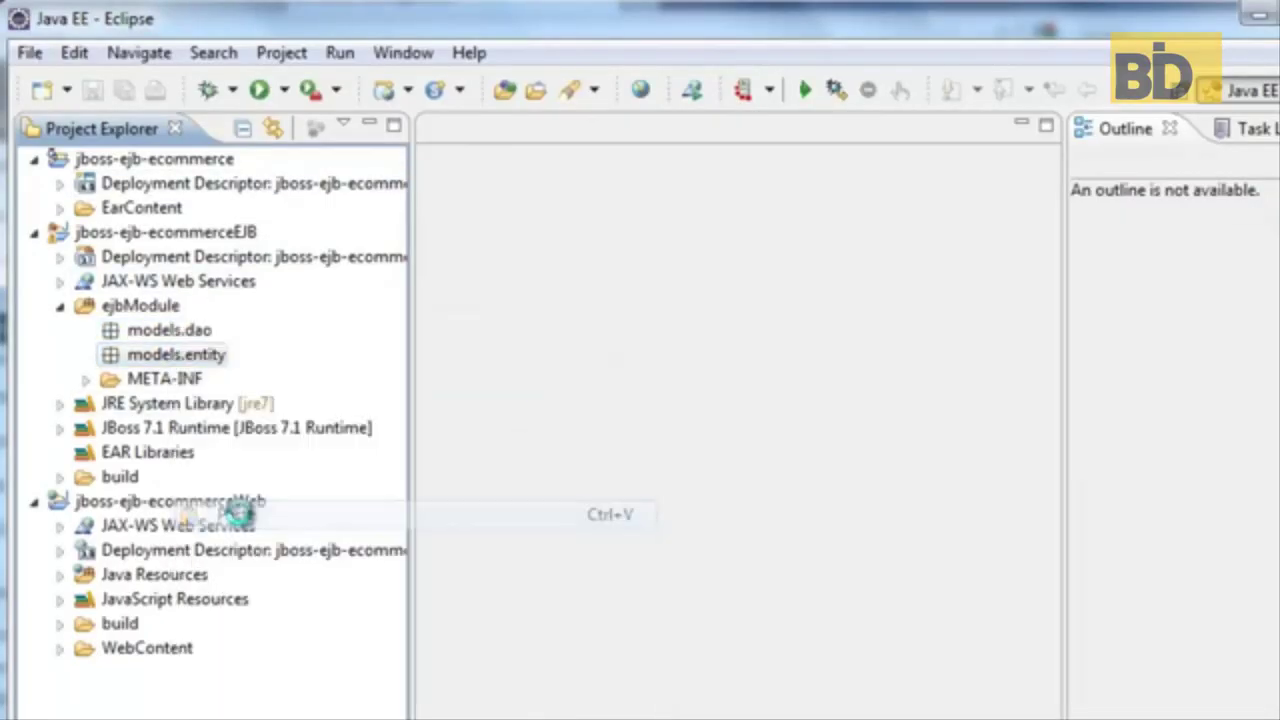
pyautogui.click(87, 357)
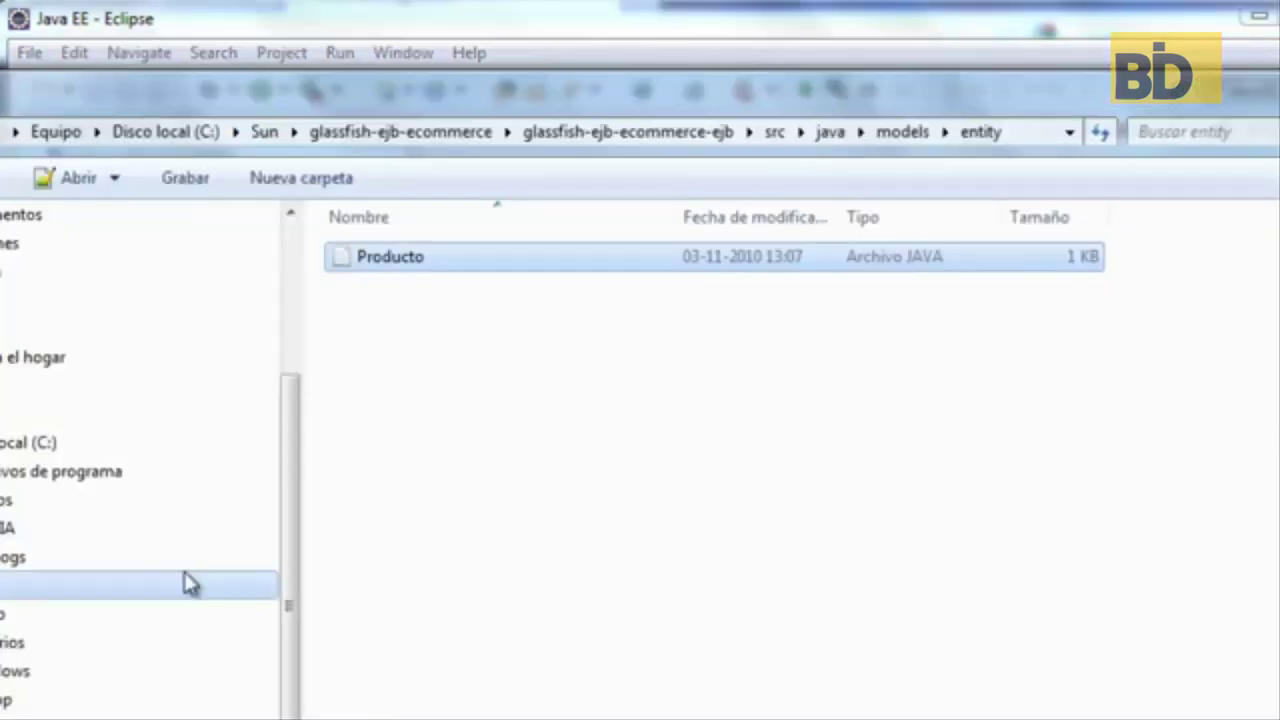
# Step: Switch to Windows Explorer and copy the IProductoDao and ProductoDao Java files from the models\dao folder
pyautogui.press('BackSpace')
pyautogui.doubleClick(386, 257)
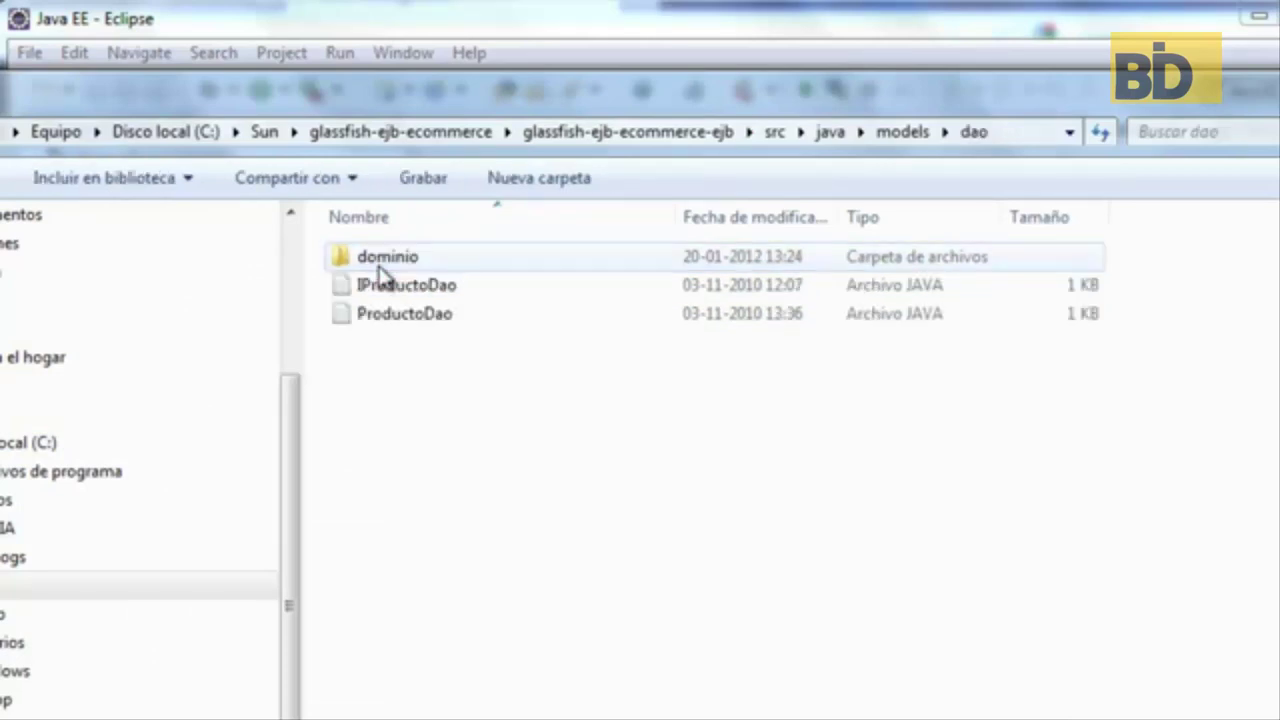
pyautogui.moveTo(474, 359); pyautogui.dragTo(372, 290)
pyautogui.rightClick(375, 282)
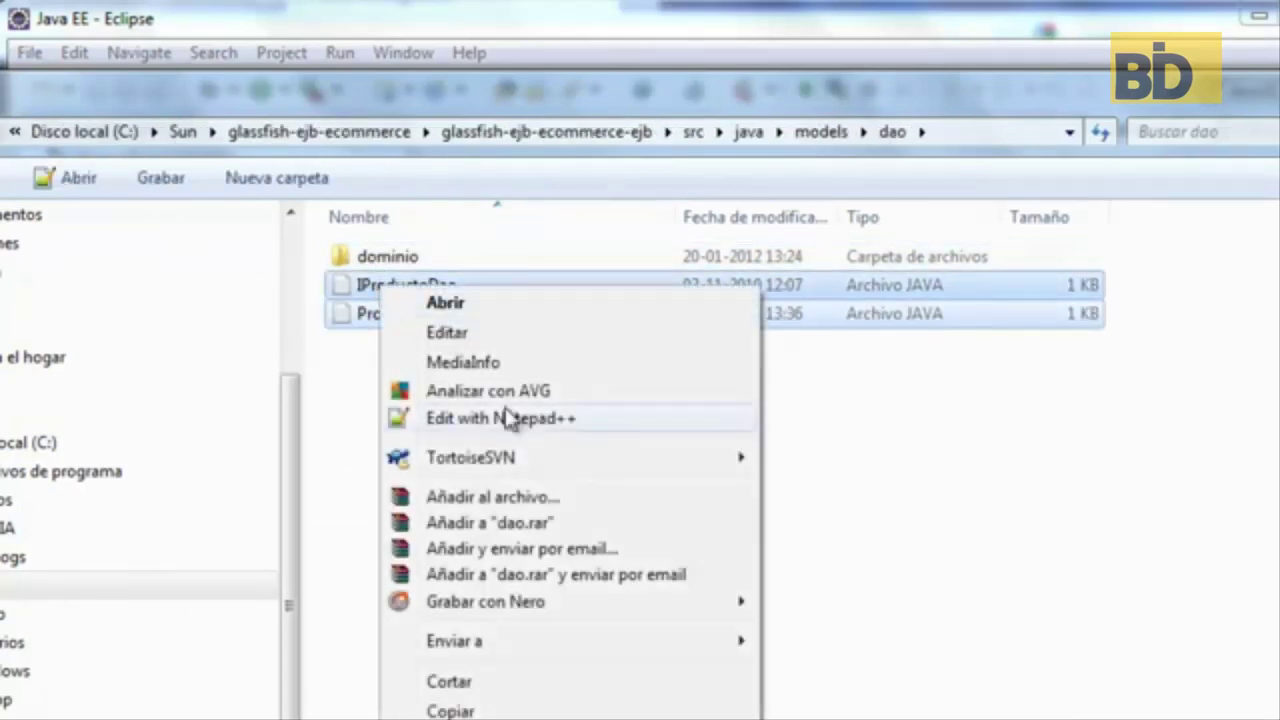
pyautogui.click(480, 706)
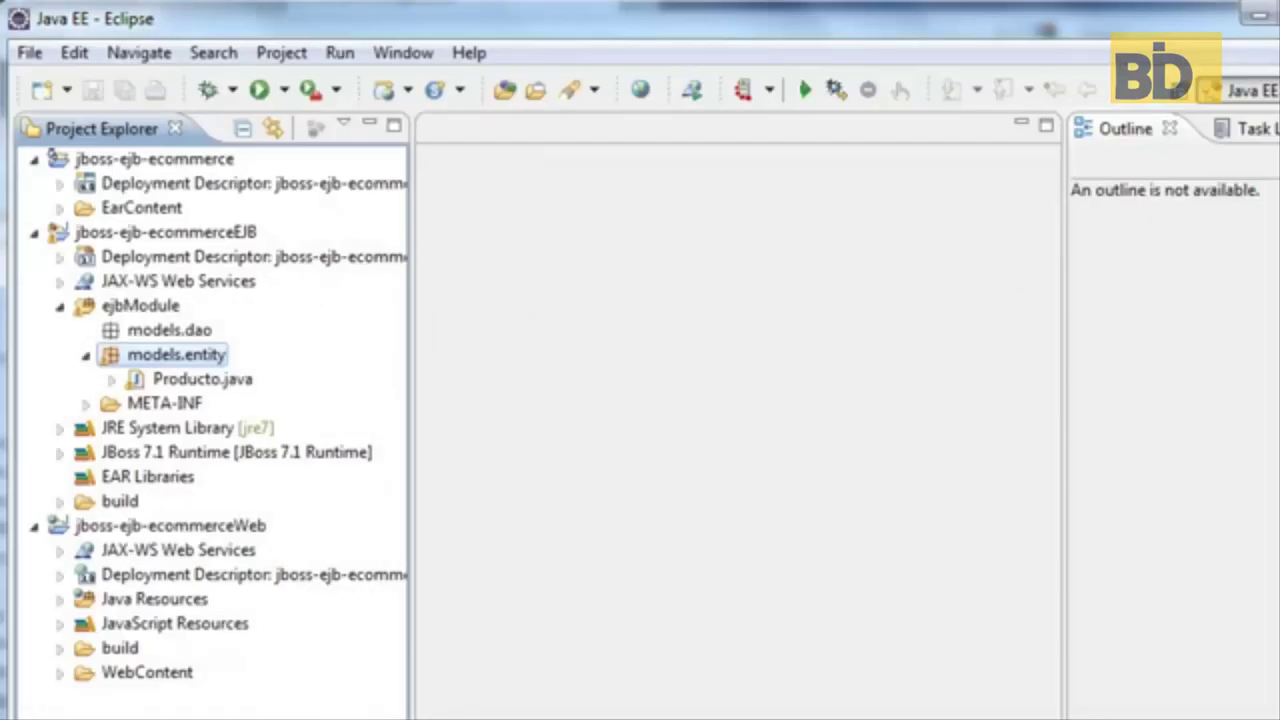
# Step: In Eclipse, paste the two copied DAO files into the models.dao package and expand the package
pyautogui.rightClick(150, 330)
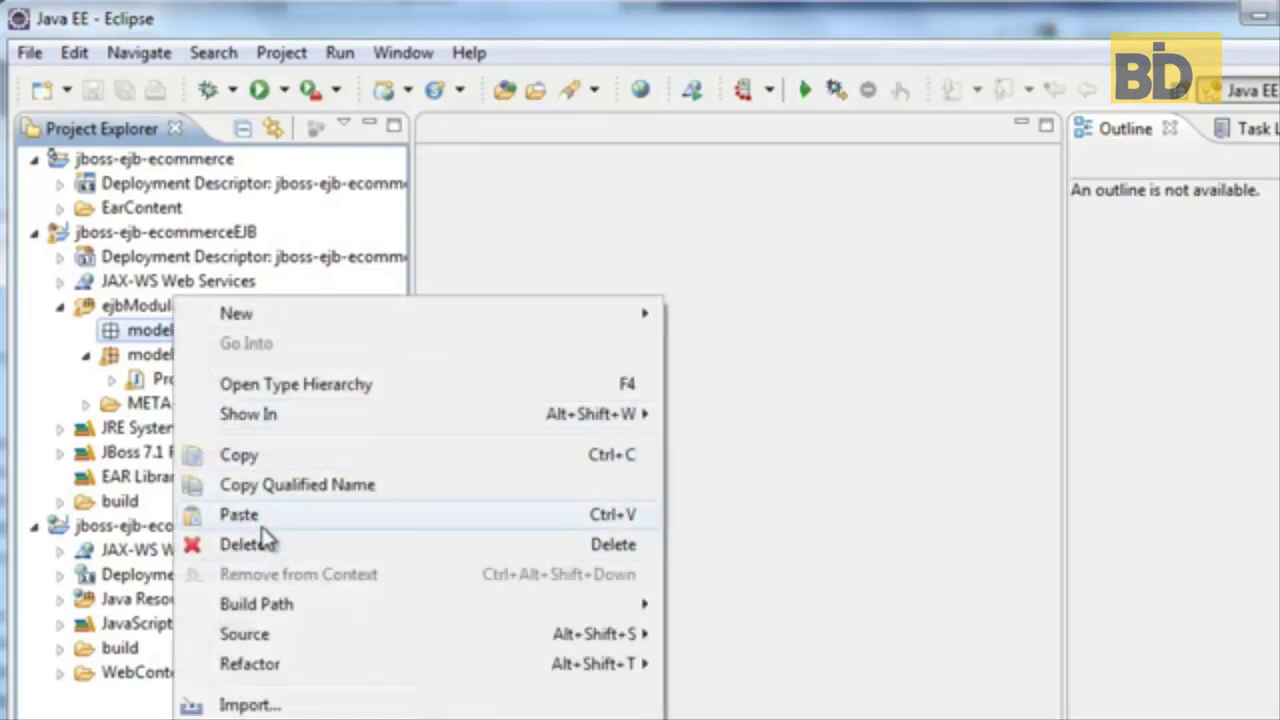
pyautogui.click(262, 522)
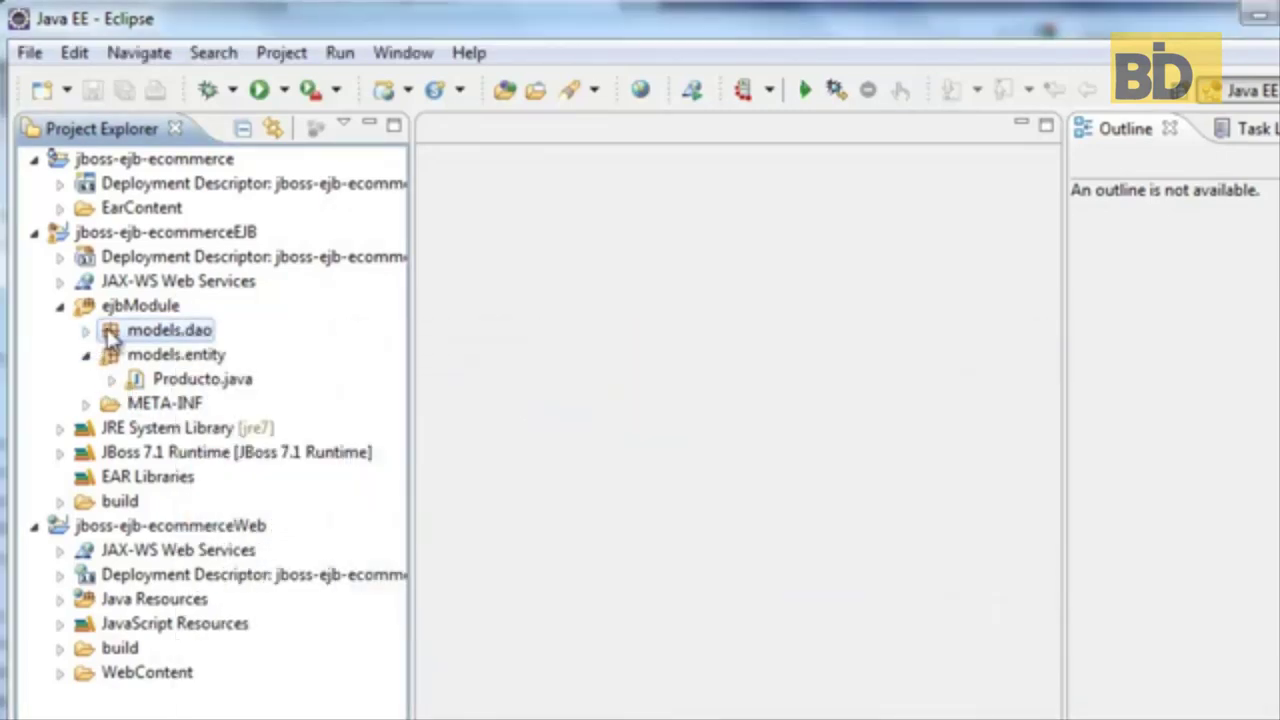
pyautogui.click(86, 333)
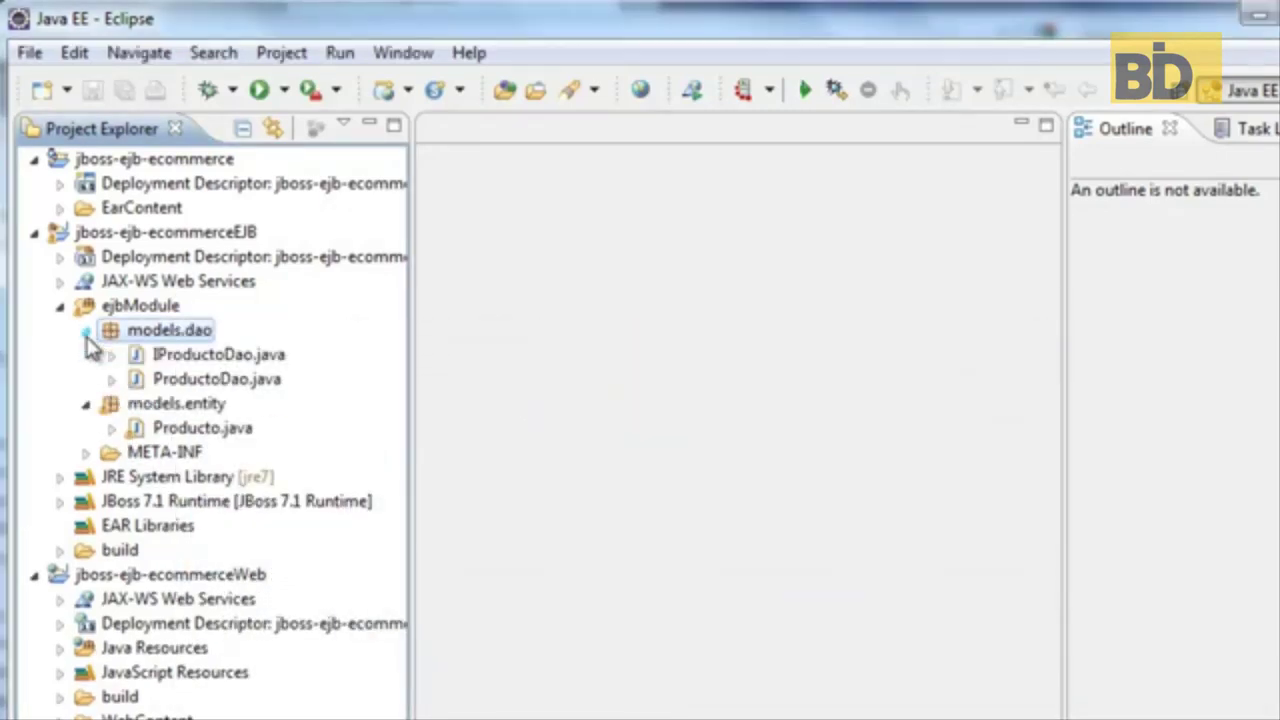
# Step: Create a Java package named models.dominio.carro in the ejbModule source folder
pyautogui.rightClick(150, 304)
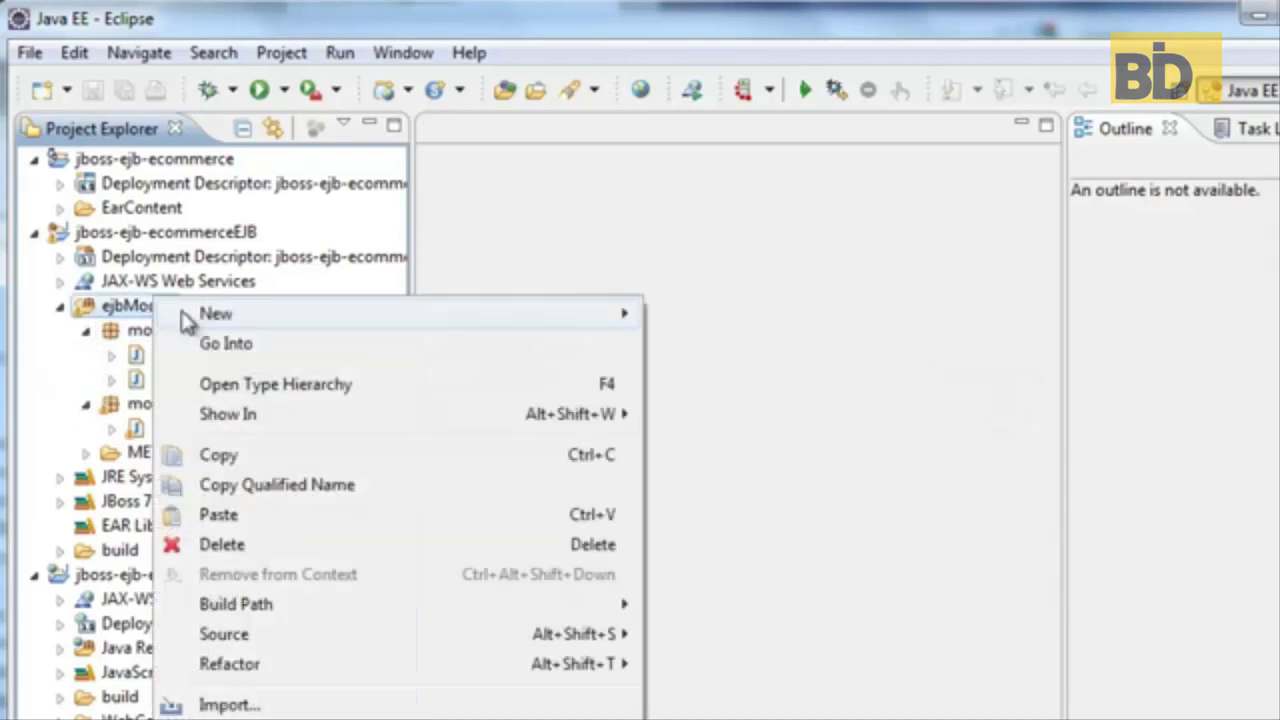
pyautogui.moveTo(243, 326)
pyautogui.click(695, 474)
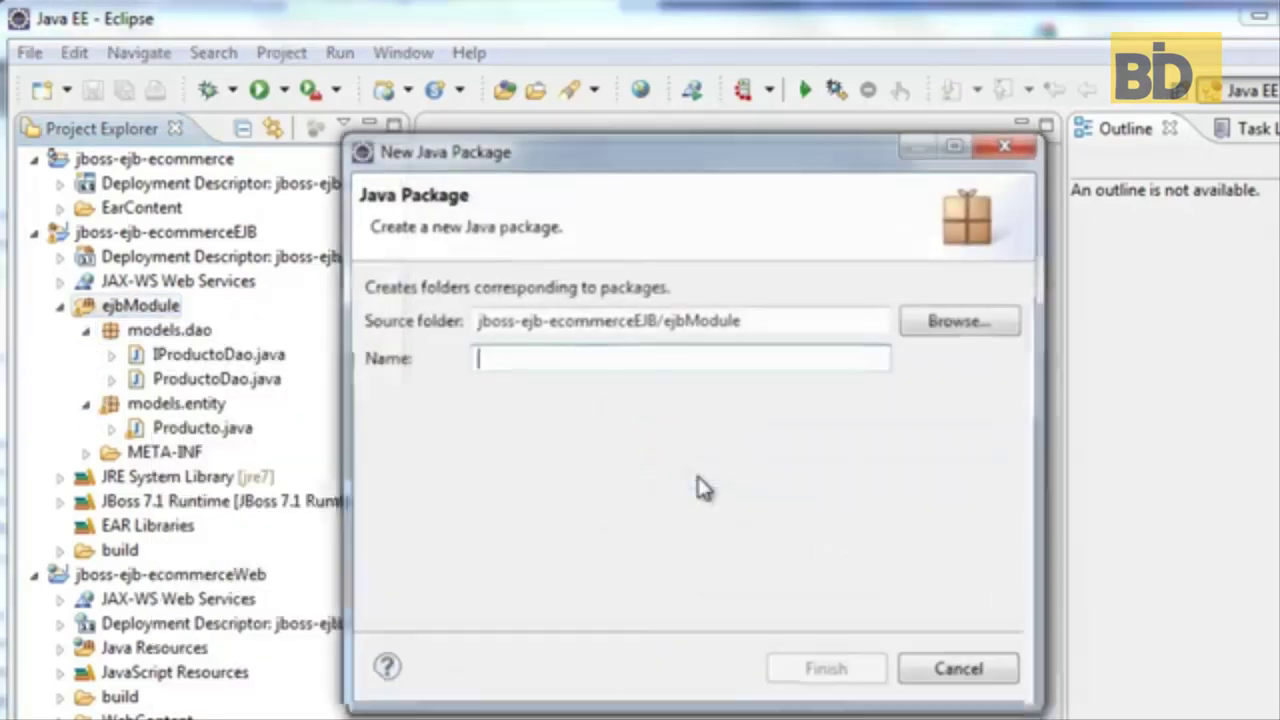
pyautogui.write('models')
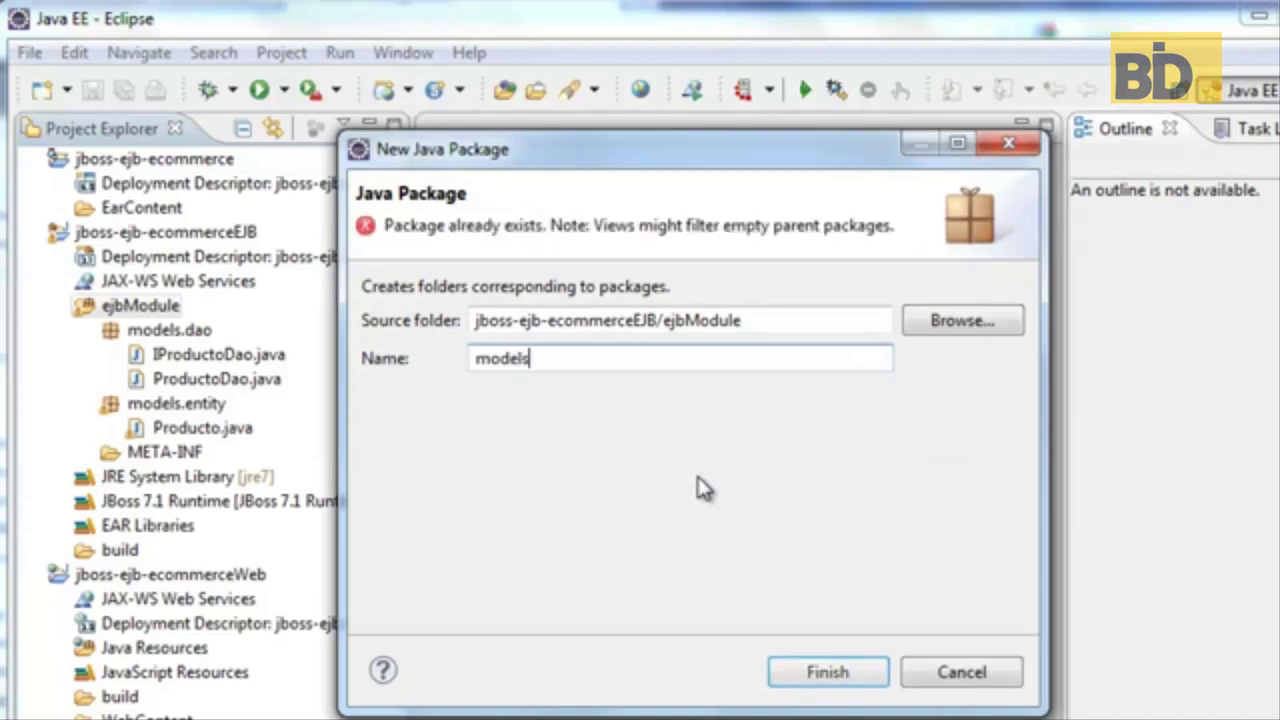
pyautogui.write('.dominio')
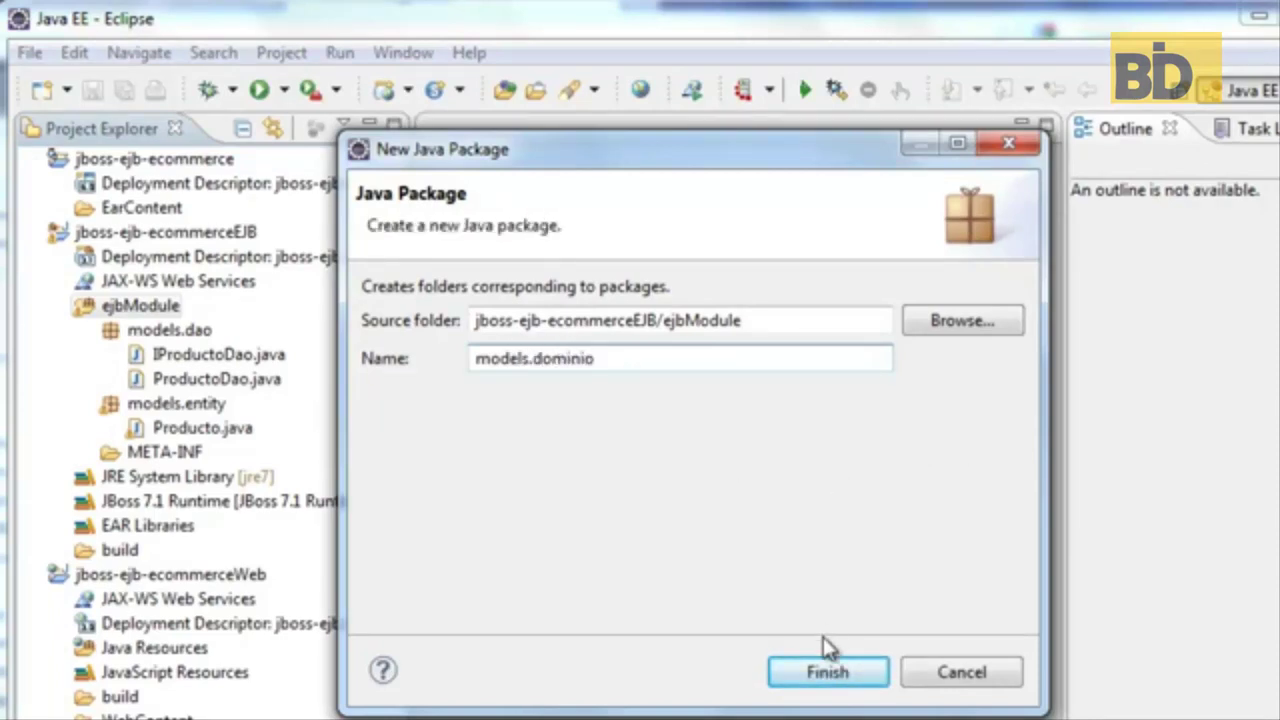
pyautogui.write('.carro')
pyautogui.click(825, 674)
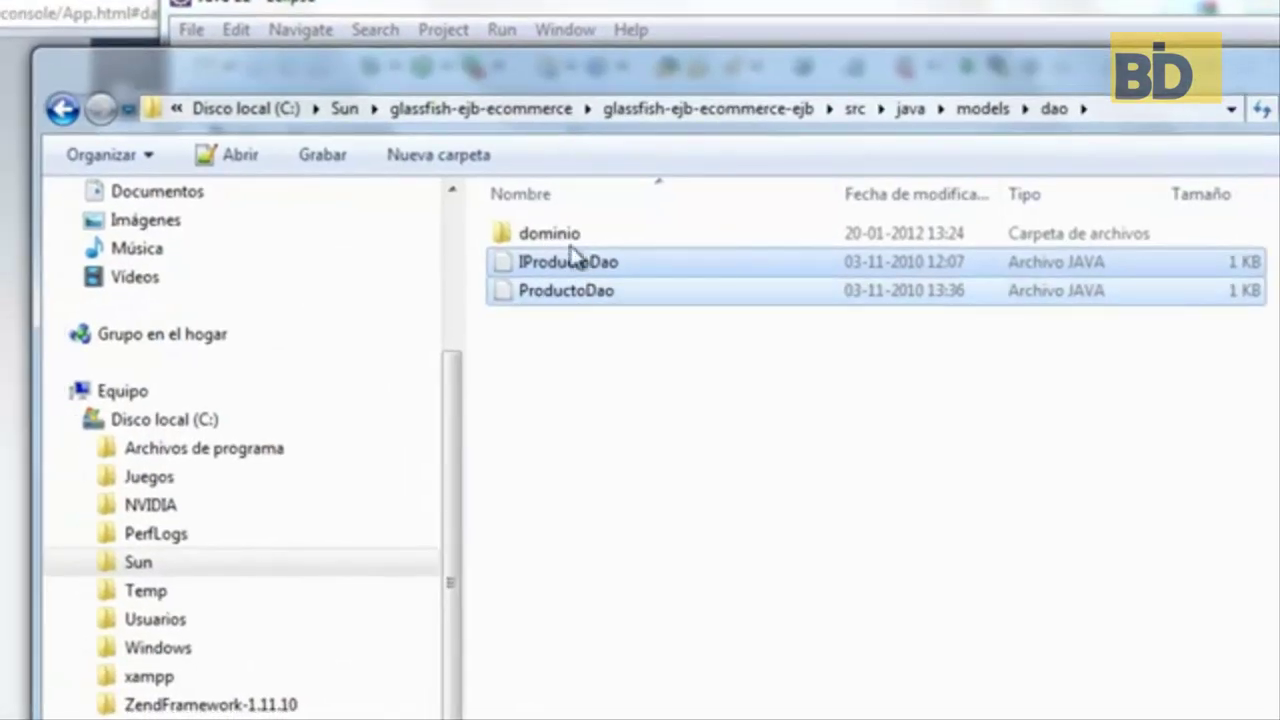
# Step: In Windows Explorer, copy the Carro, ICarro and ItemCarro Java files from the dao\dominio\carro folder
pyautogui.doubleClick(570, 228)
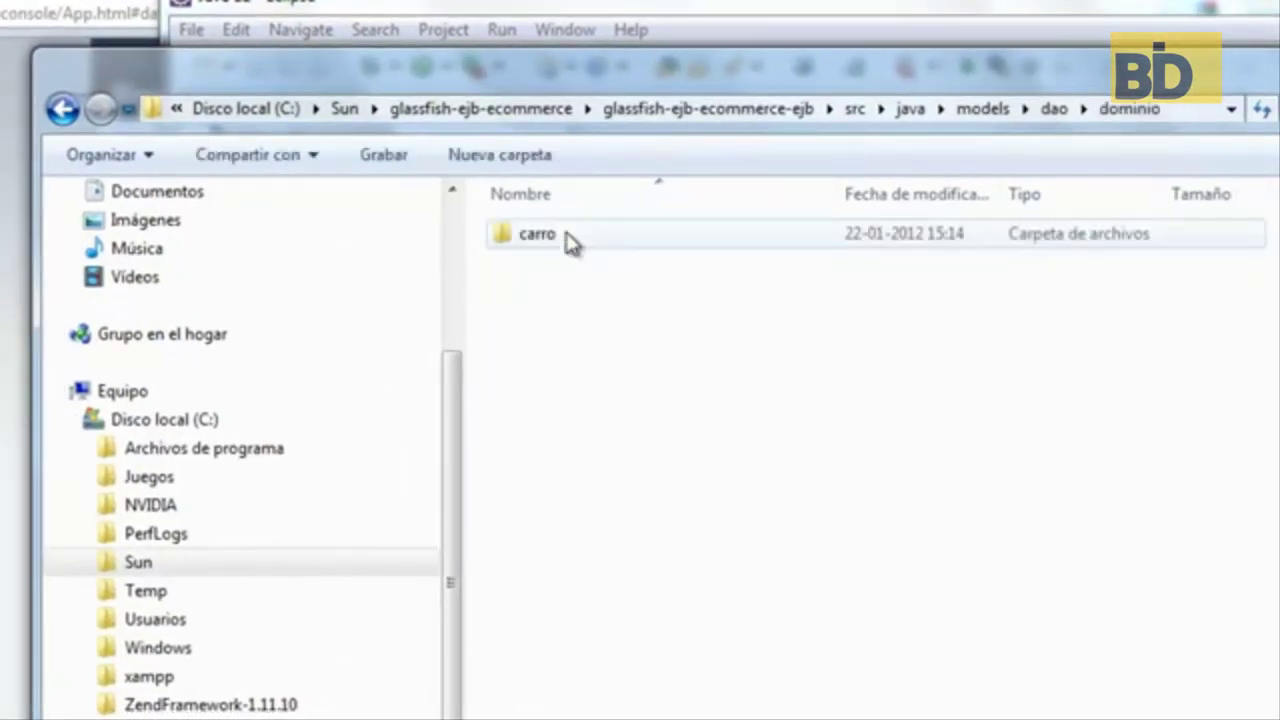
pyautogui.click(567, 238)
pyautogui.doubleClick(567, 238)
pyautogui.moveTo(740, 388); pyautogui.dragTo(523, 238)
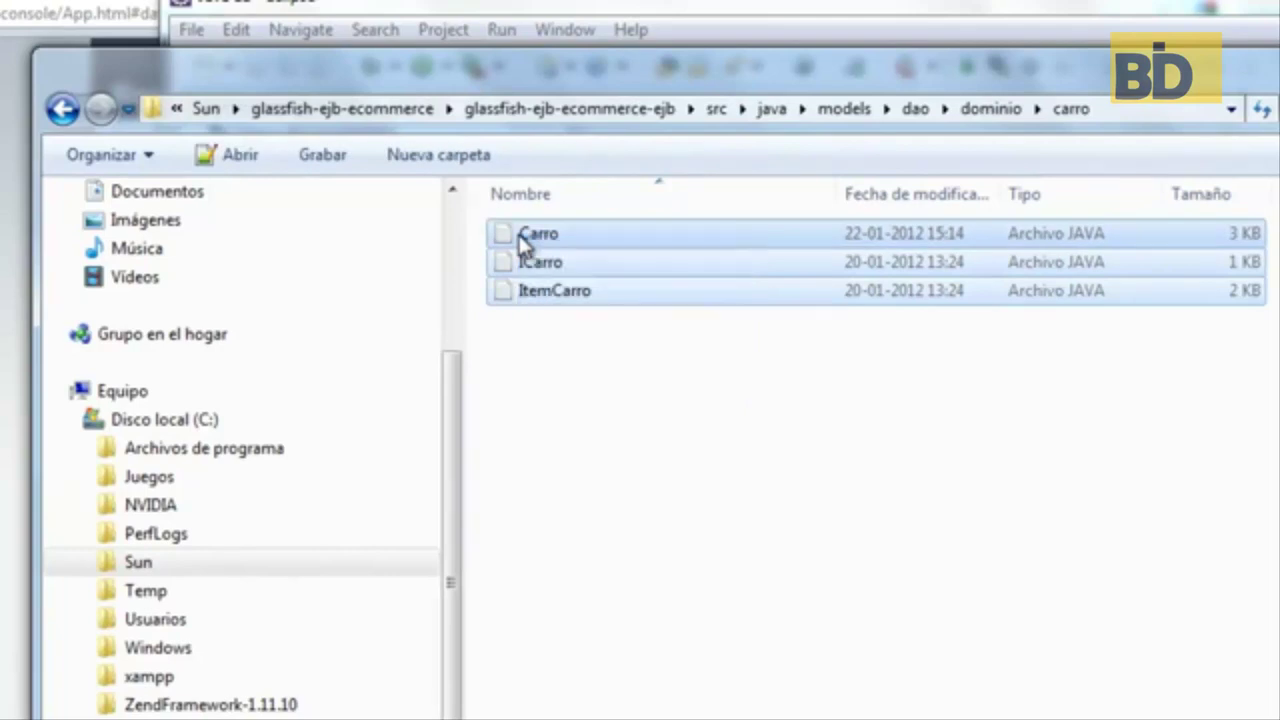
pyautogui.rightClick(521, 237)
pyautogui.click(589, 661)
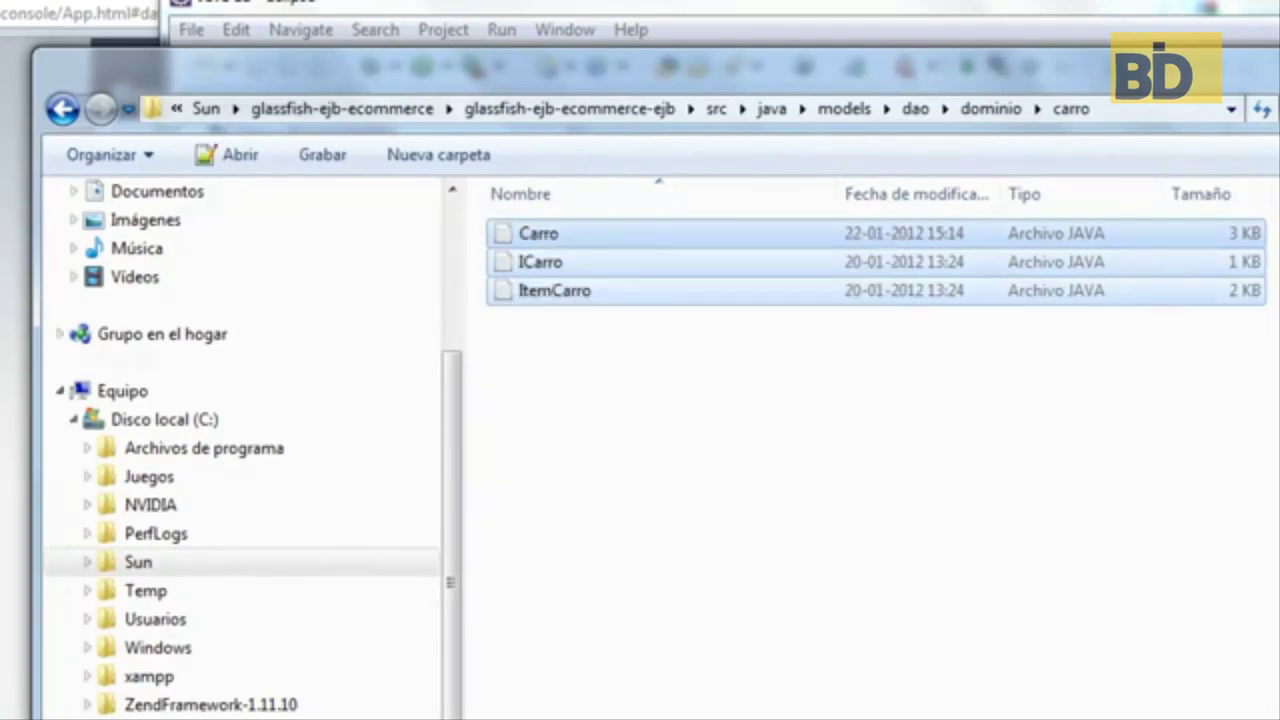
# Step: Switch to Eclipse, paste the three copied cart files into the models.dominio.carro package and expand it
pyautogui.hotkey('alt', 'Tab')
pyautogui.rightClick(348, 382)
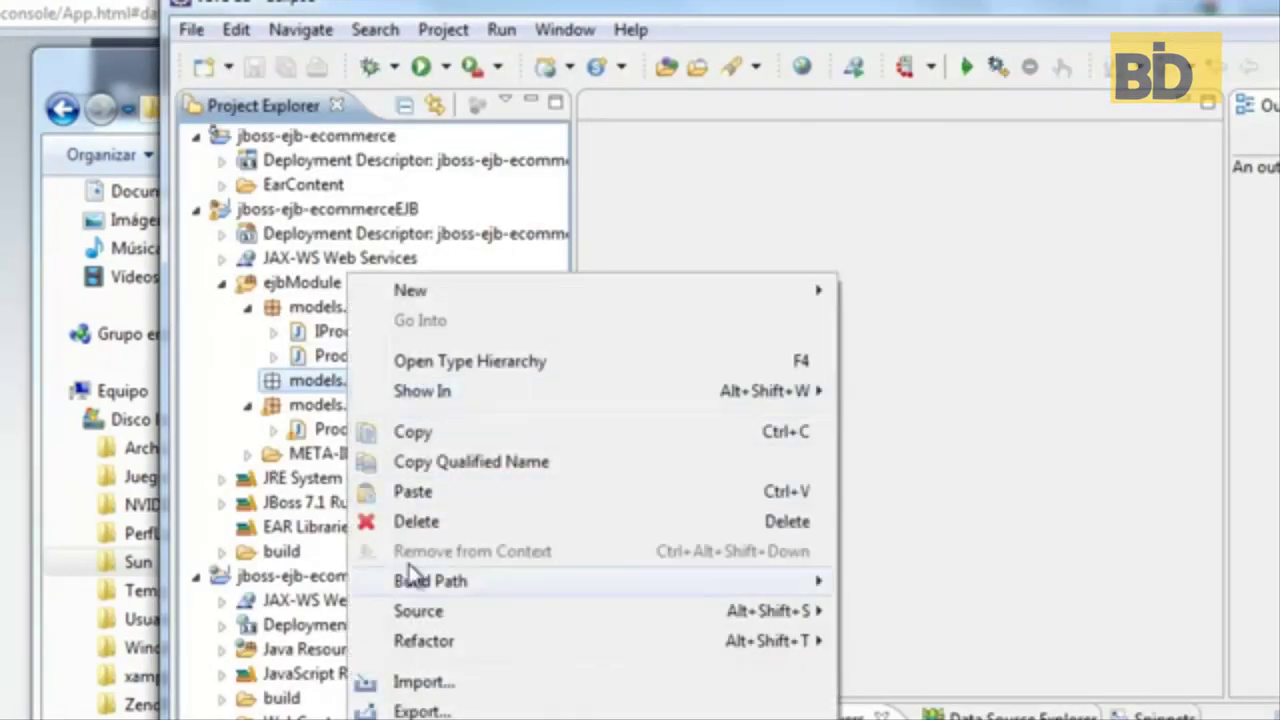
pyautogui.click(413, 491)
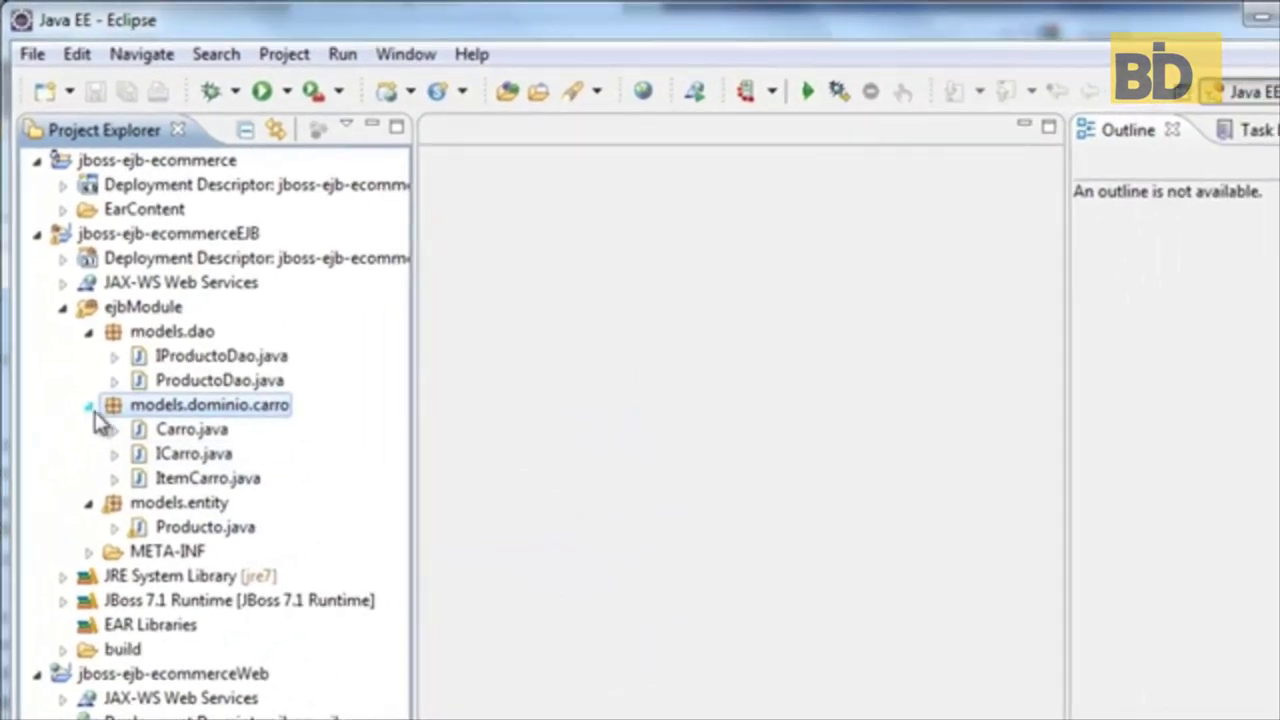
pyautogui.click(89, 406)
pyautogui.click(89, 406)
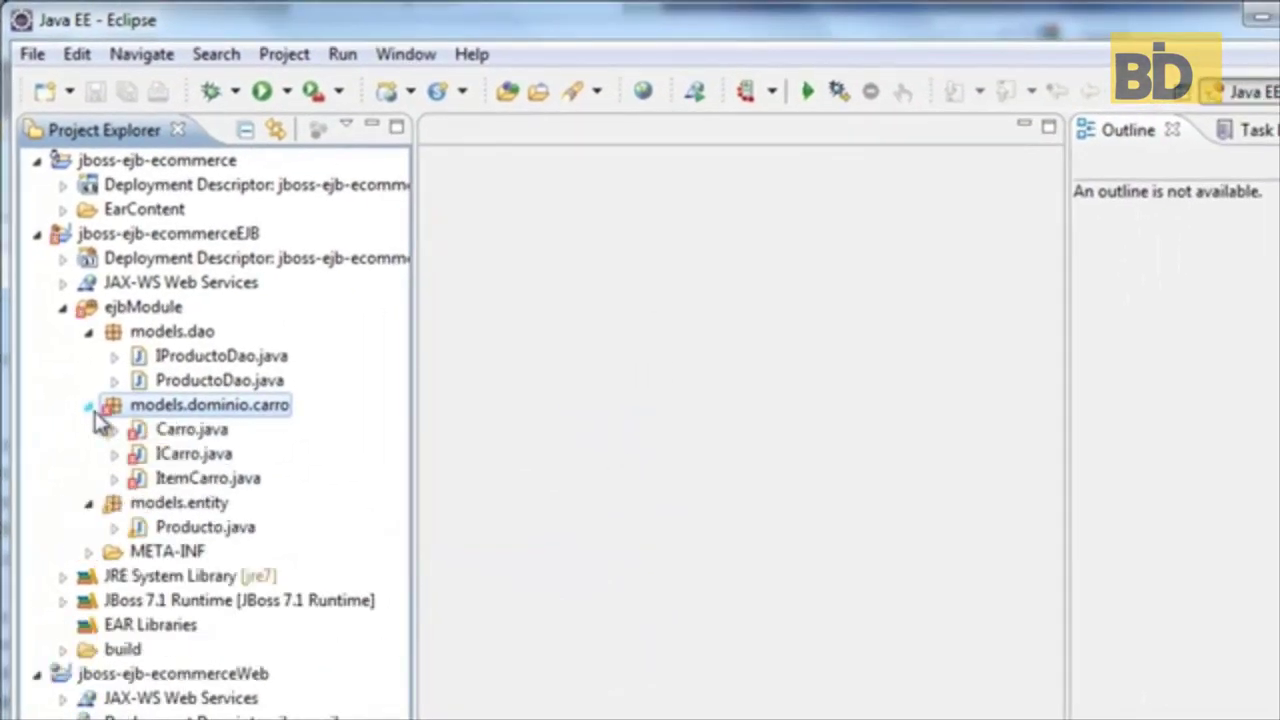
# Step: Open Carro.java, remove dao from its package declaration so it reads models.dominio.carro, and save the file
pyautogui.click(170, 437)
pyautogui.press('Right')
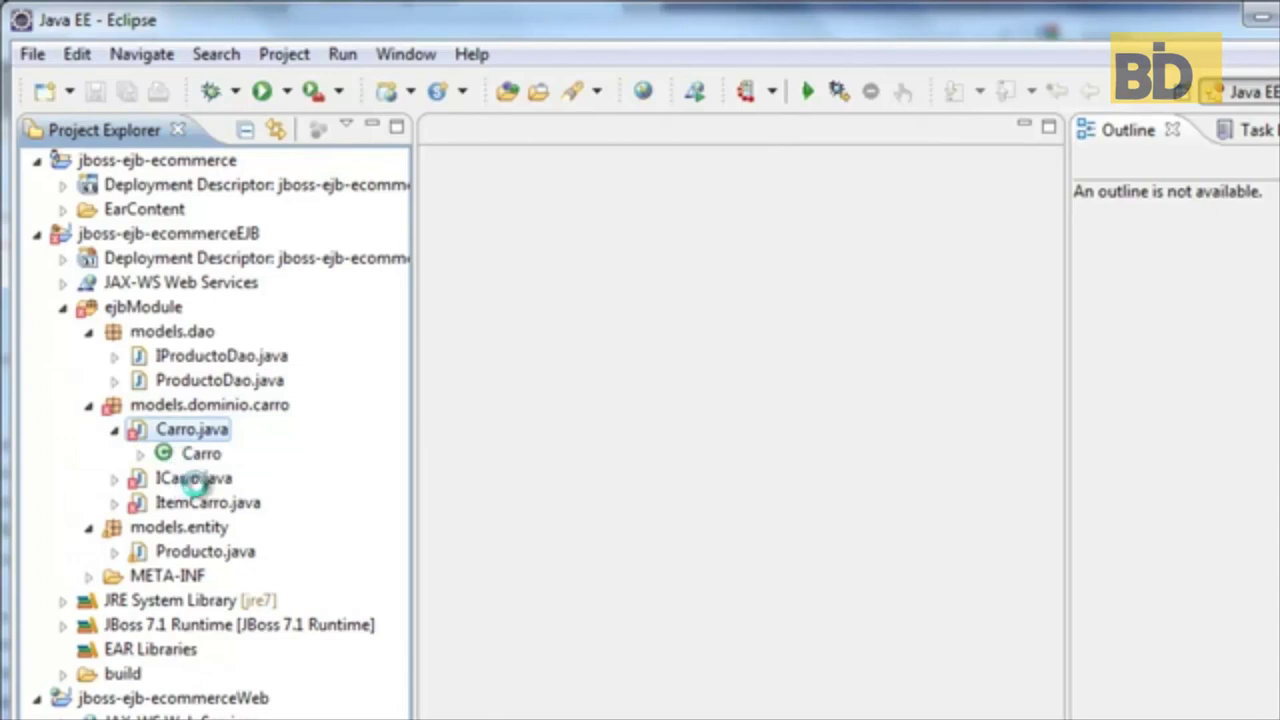
pyautogui.press('Return')
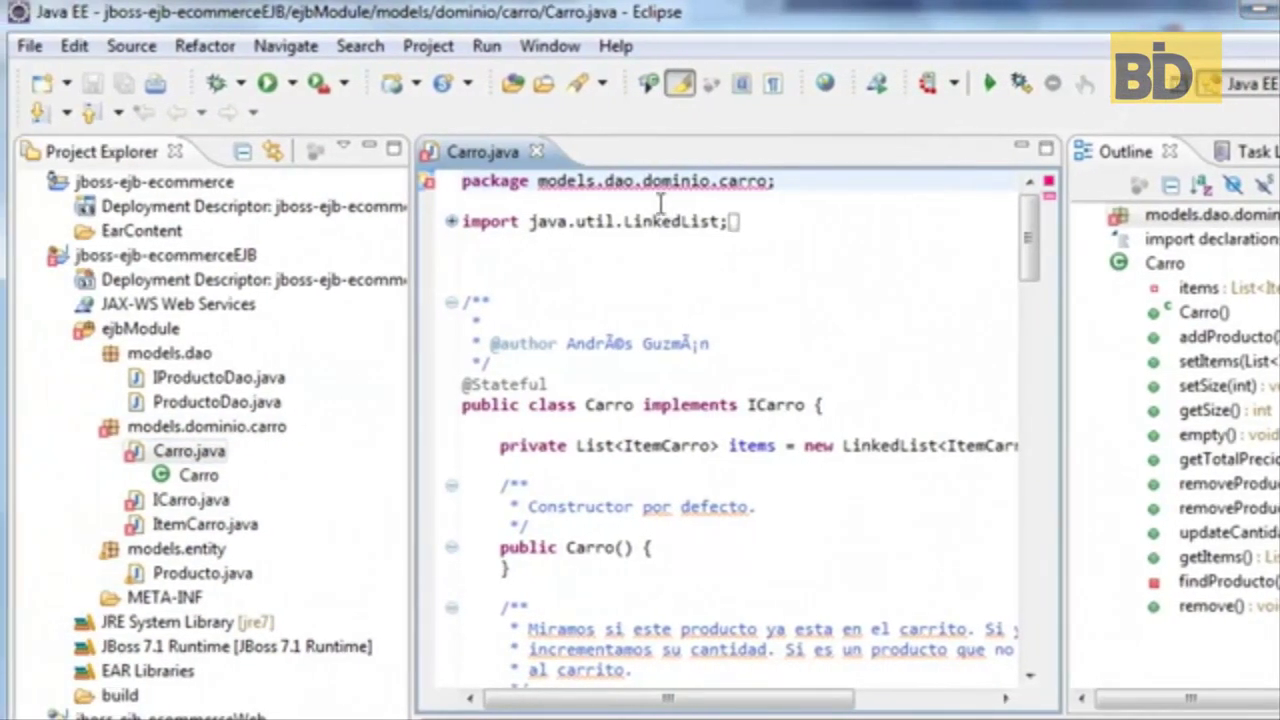
pyautogui.doubleClick(617, 182)
pyautogui.moveTo(617, 182)
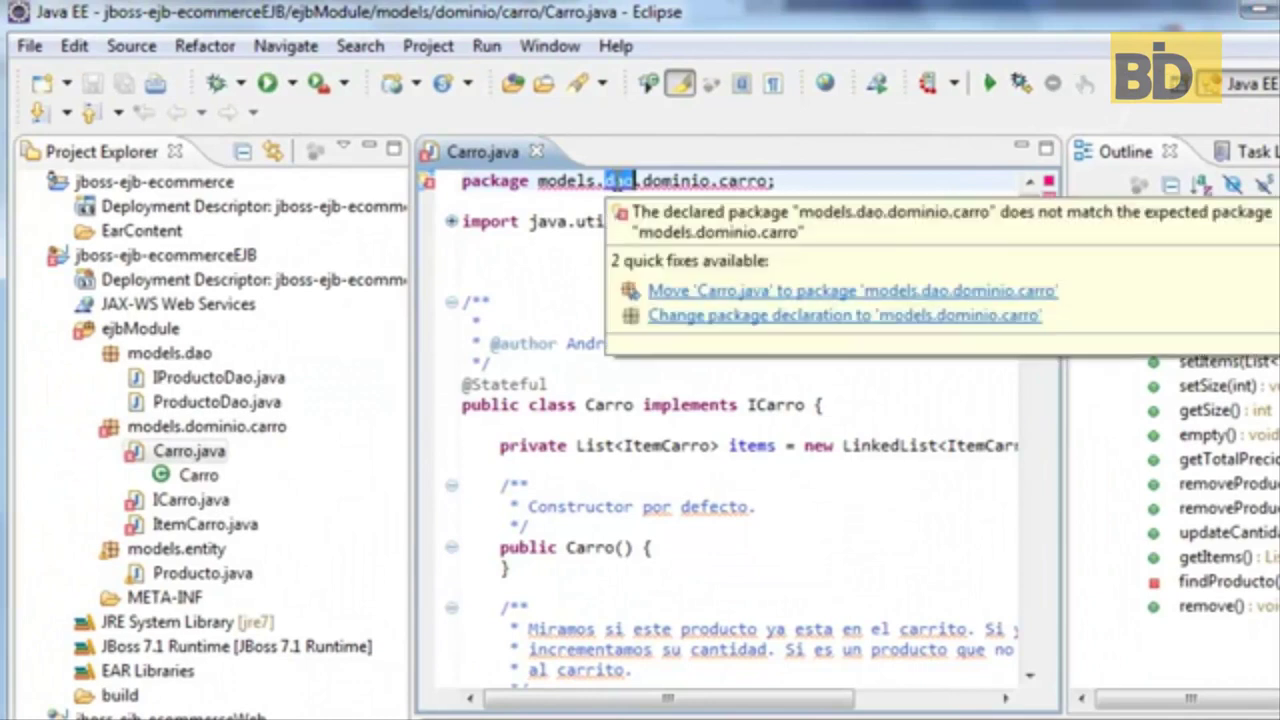
pyautogui.press('Delete')
pyautogui.press('Delete')
pyautogui.hotkey('ctrl', 's')
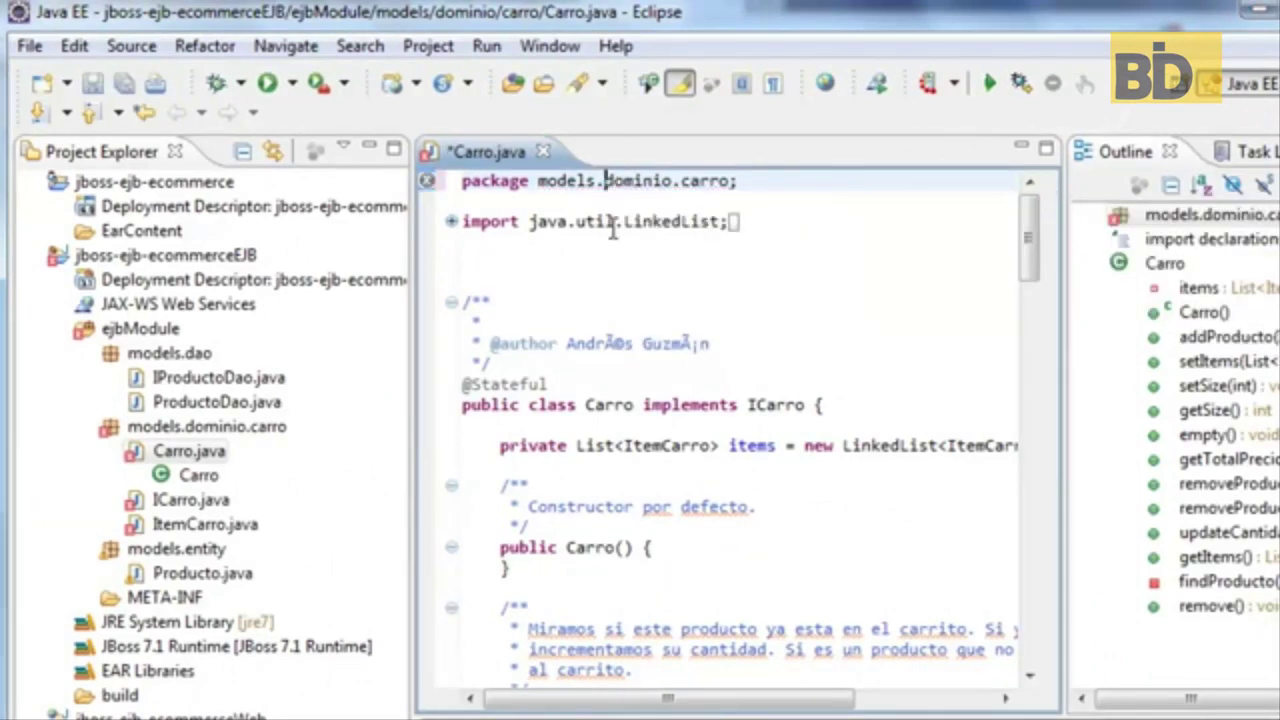
# Step: Open ICarro.java and change its package declaration to models.dominio.carro
pyautogui.doubleClick(200, 500)
pyautogui.doubleClick(620, 203)
pyautogui.press('Delete')
pyautogui.press('Delete')
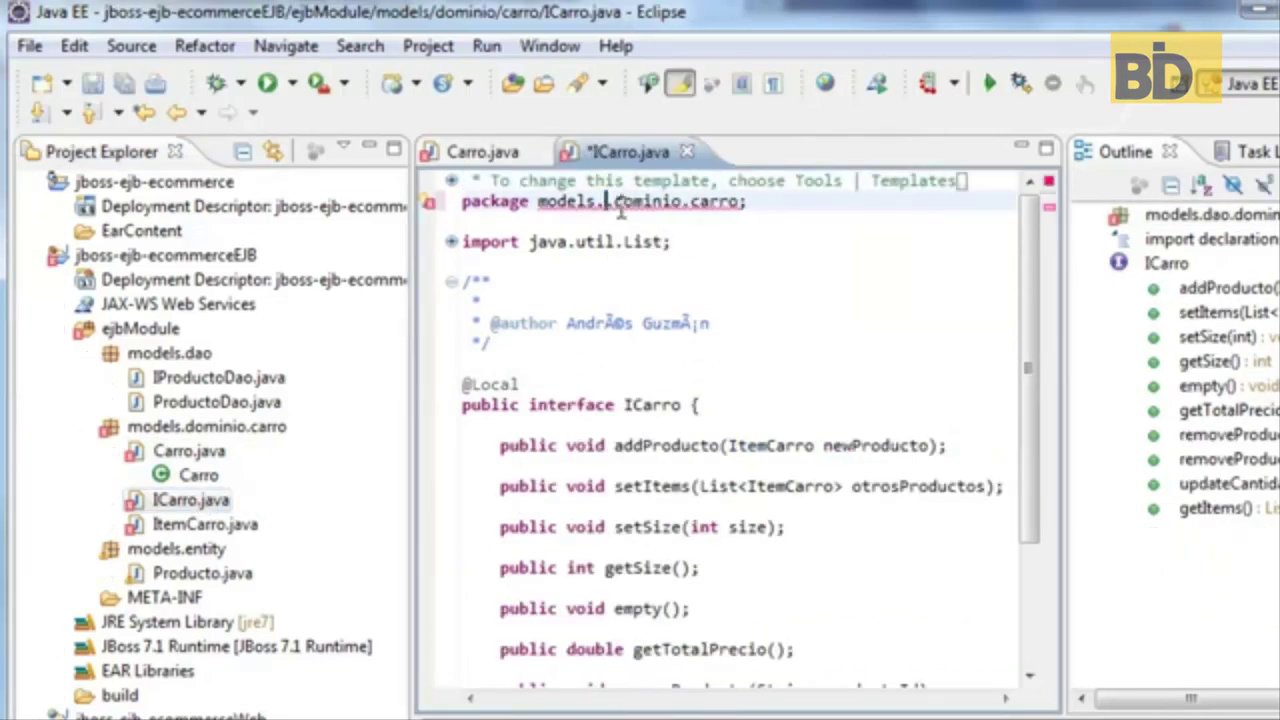
# Step: Open ItemCarro.java, change its package declaration to models.dominio.carro, and save all modified files
pyautogui.doubleClick(195, 524)
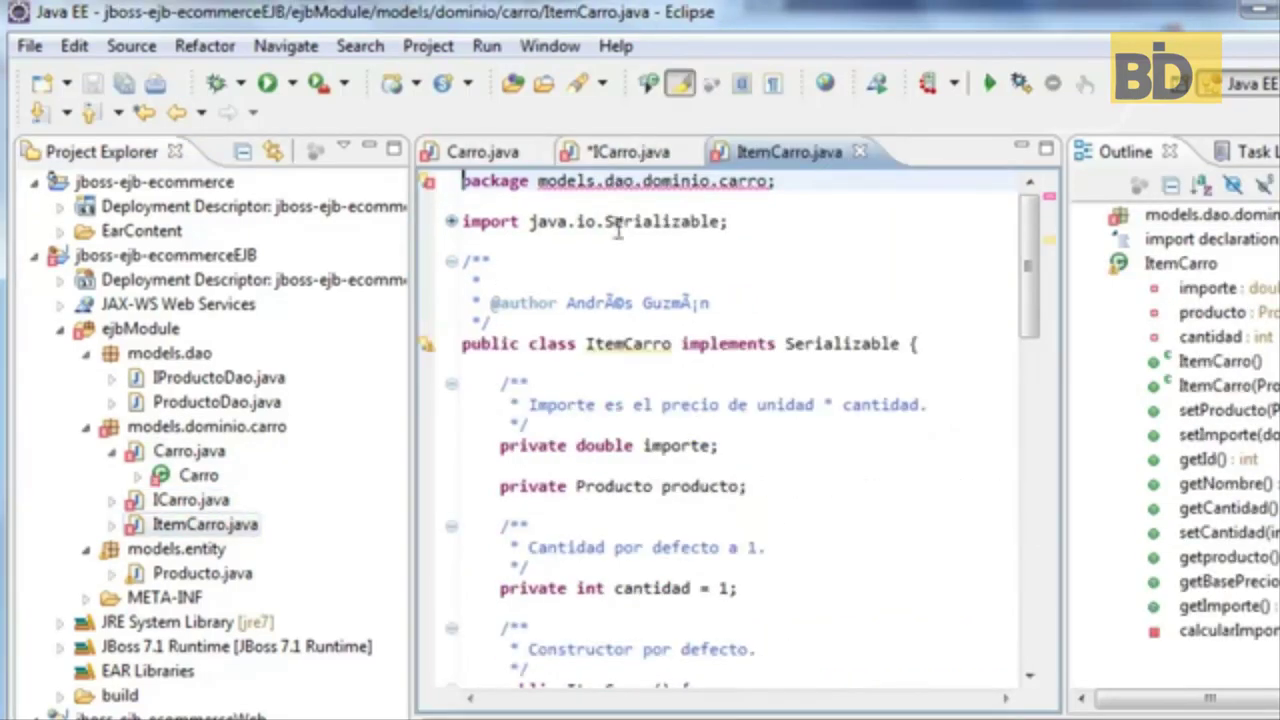
pyautogui.doubleClick(616, 181)
pyautogui.press('Delete')
pyautogui.press('Delete')
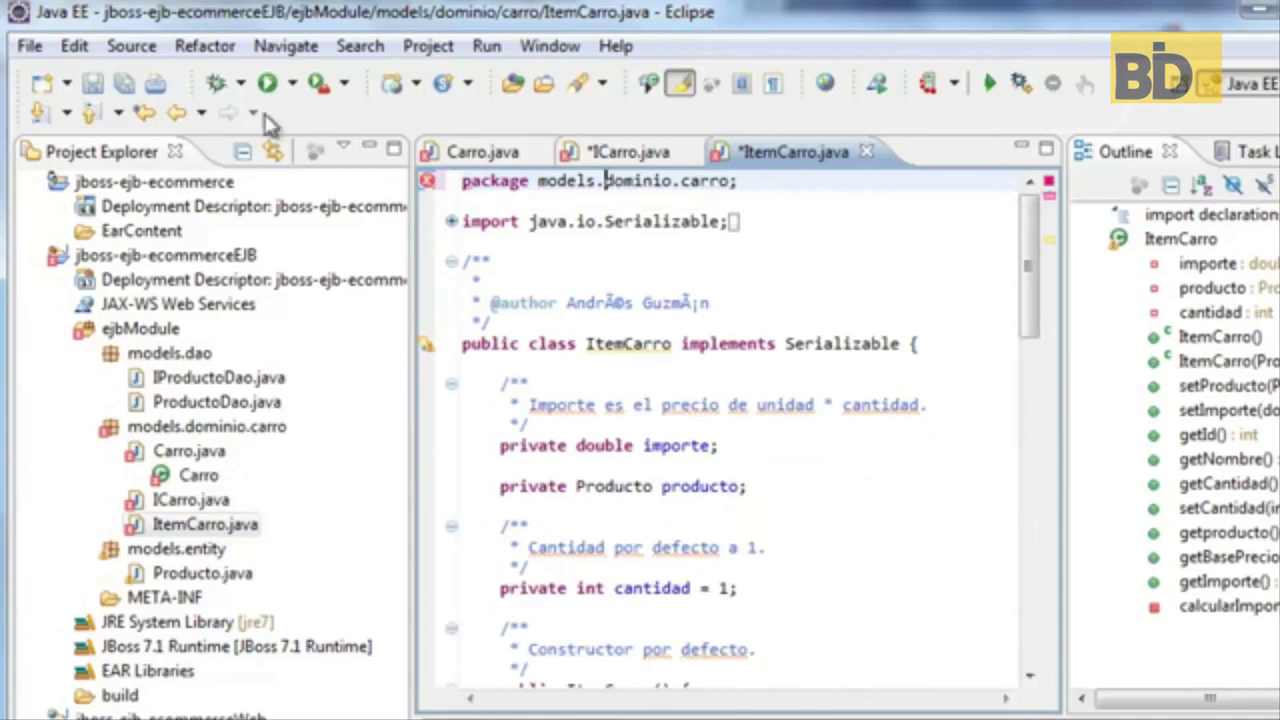
pyautogui.click(124, 83)
# Step: Close the editors of the three cart classes and collapse the models.dominio.carro and models.dao packages
pyautogui.click(641, 162)
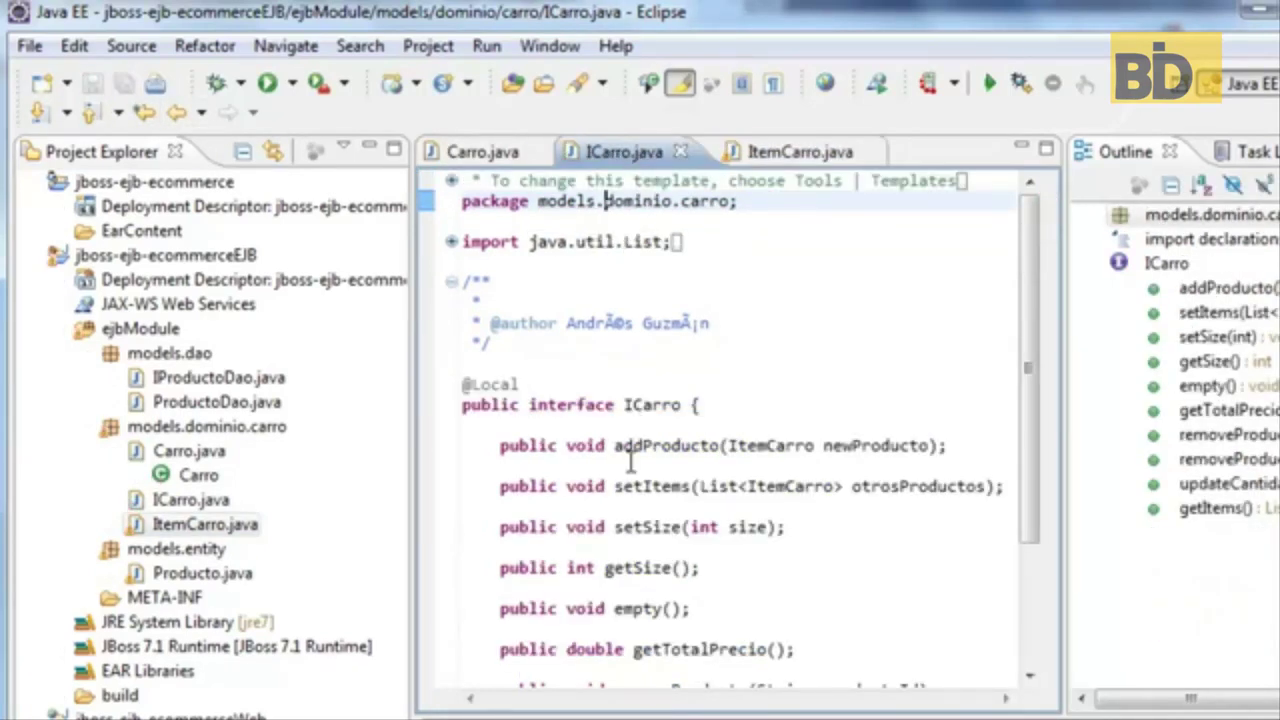
pyautogui.click(679, 153)
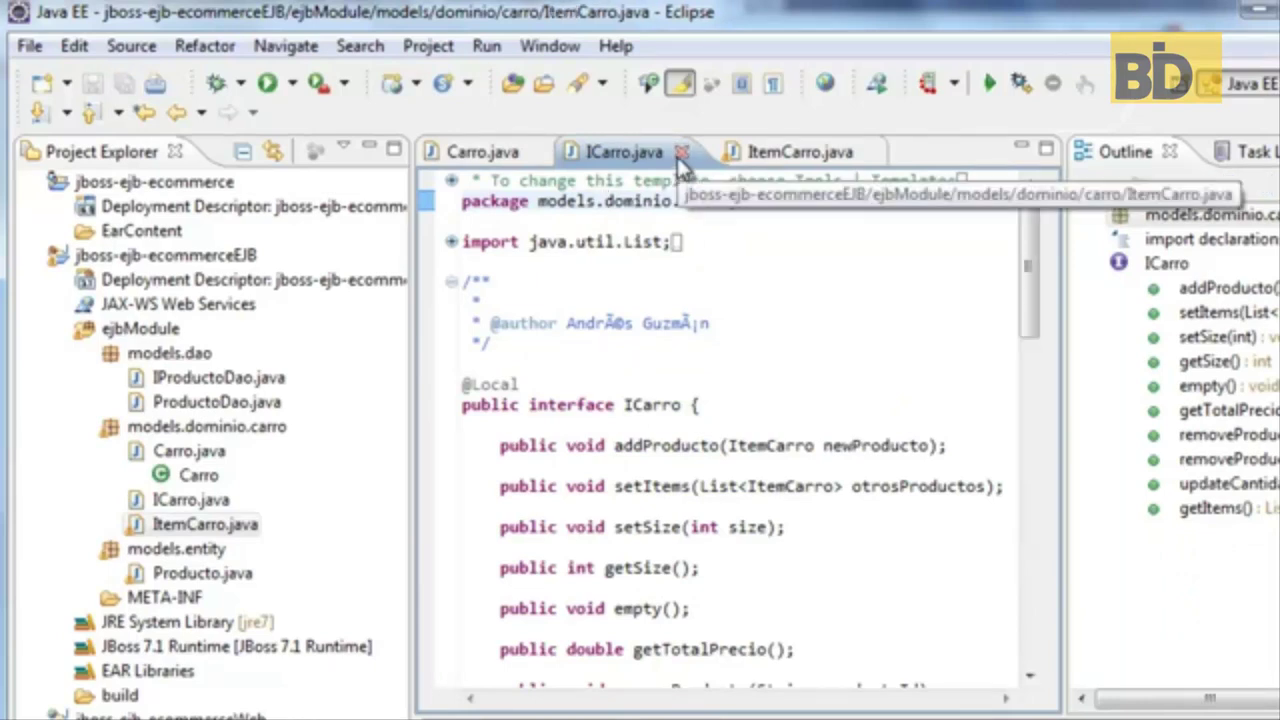
pyautogui.click(706, 155)
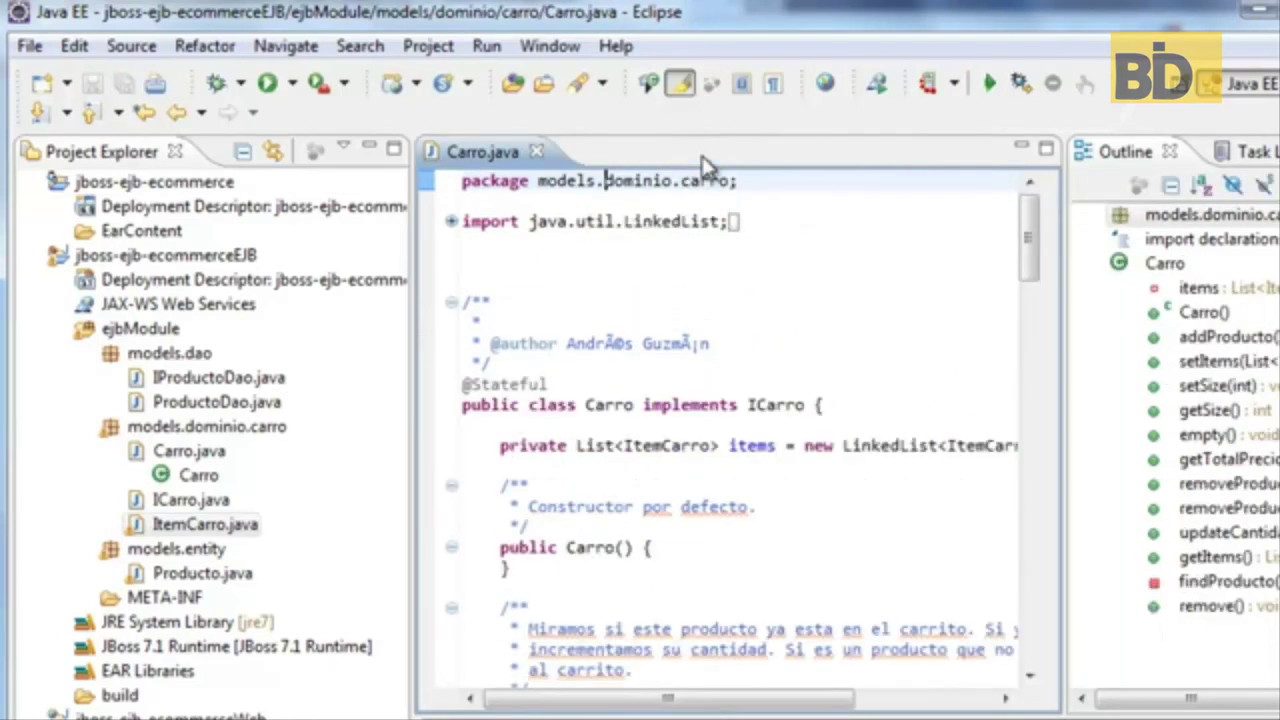
pyautogui.click(536, 152)
pyautogui.click(86, 427)
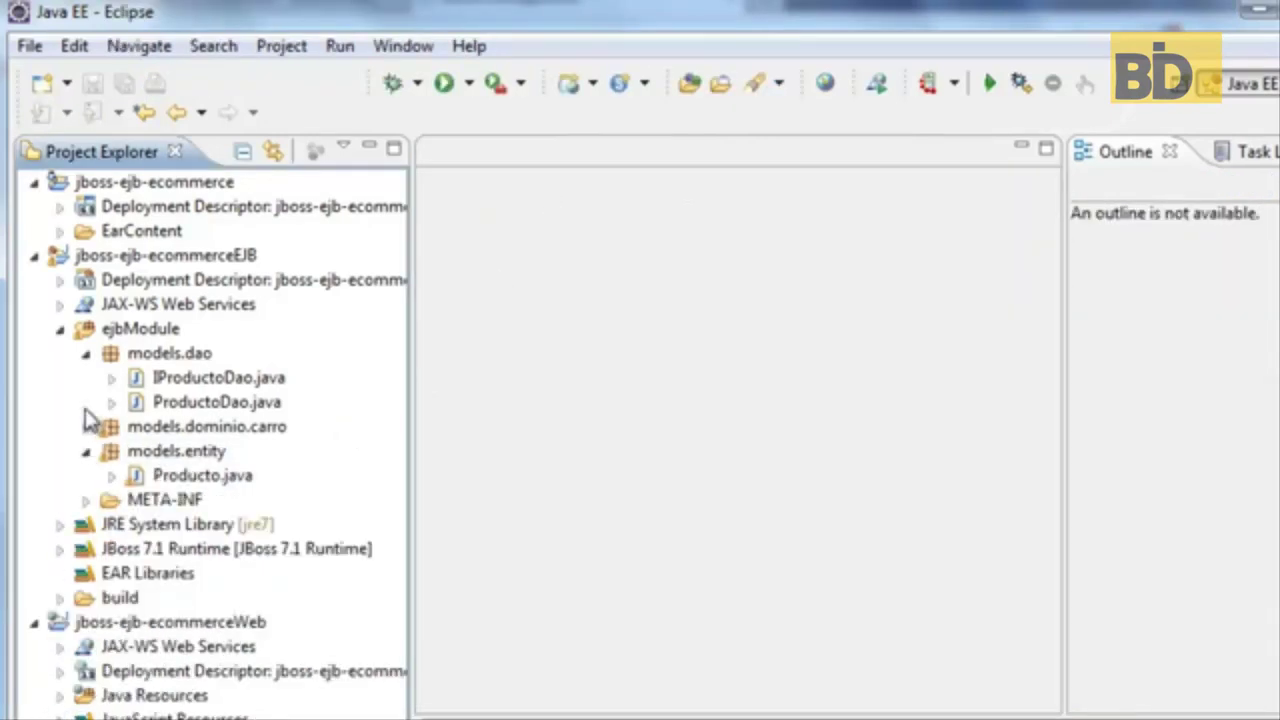
pyautogui.click(86, 353)
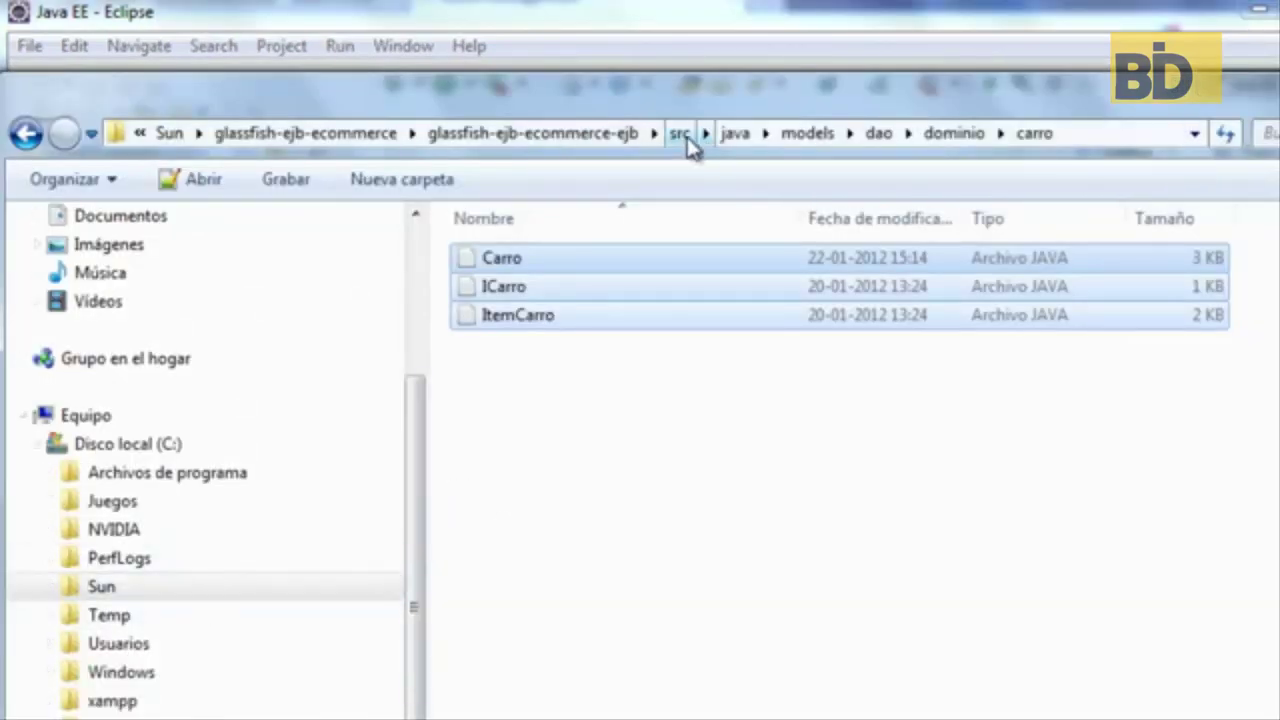
# Step: In Windows Explorer, copy the persistence XML file from the src\conf folder of glassfish-ejb-ecommerce-ejb
pyautogui.click(605, 138)
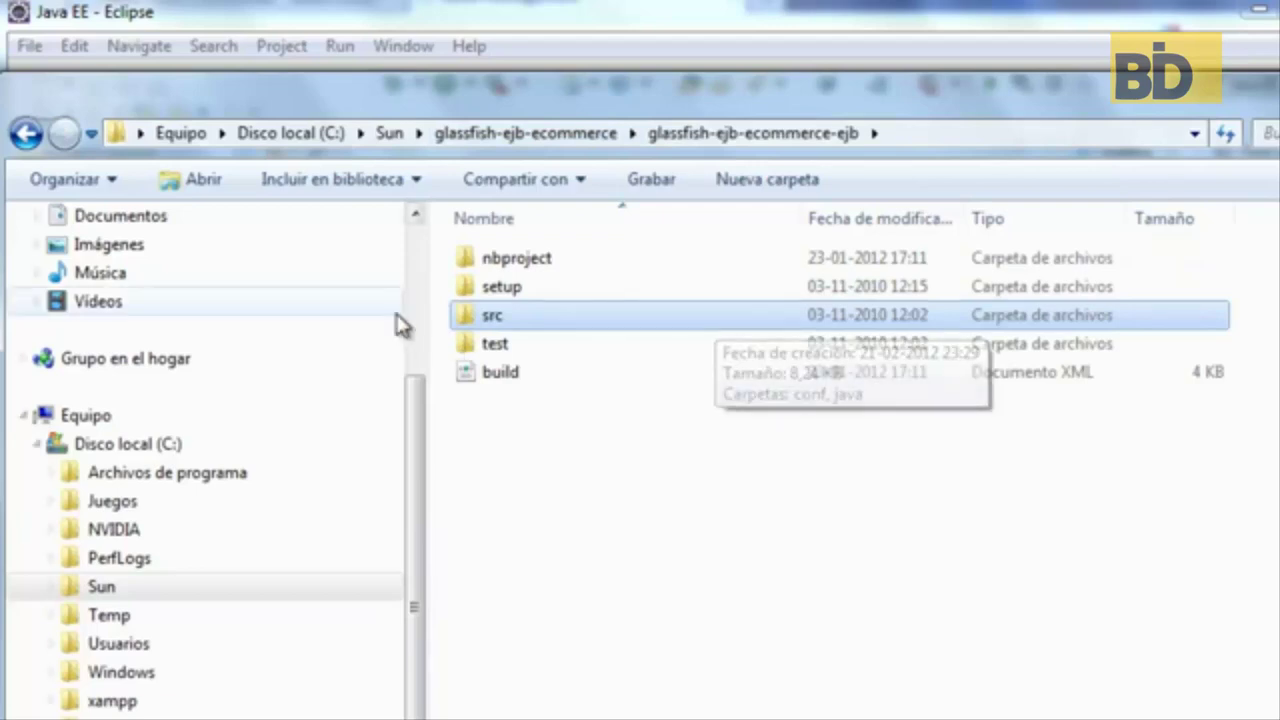
pyautogui.doubleClick(495, 320)
pyautogui.doubleClick(504, 266)
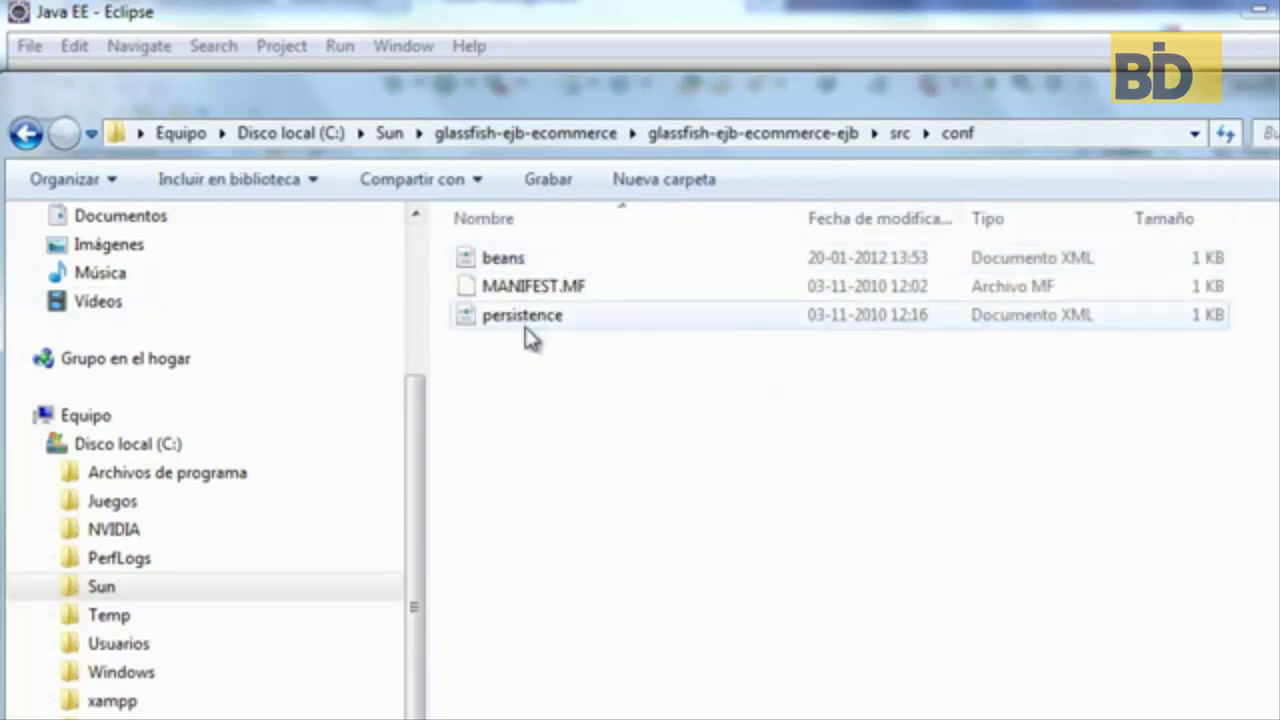
pyautogui.rightClick(522, 322)
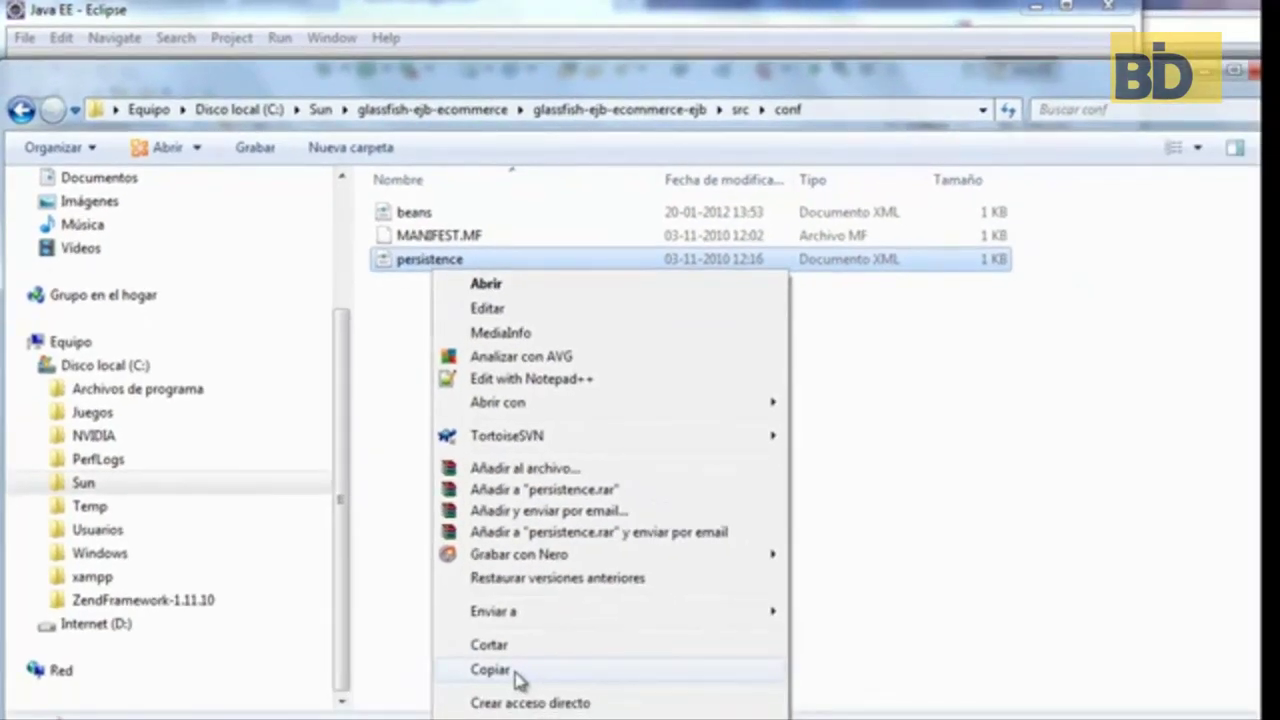
pyautogui.click(490, 669)
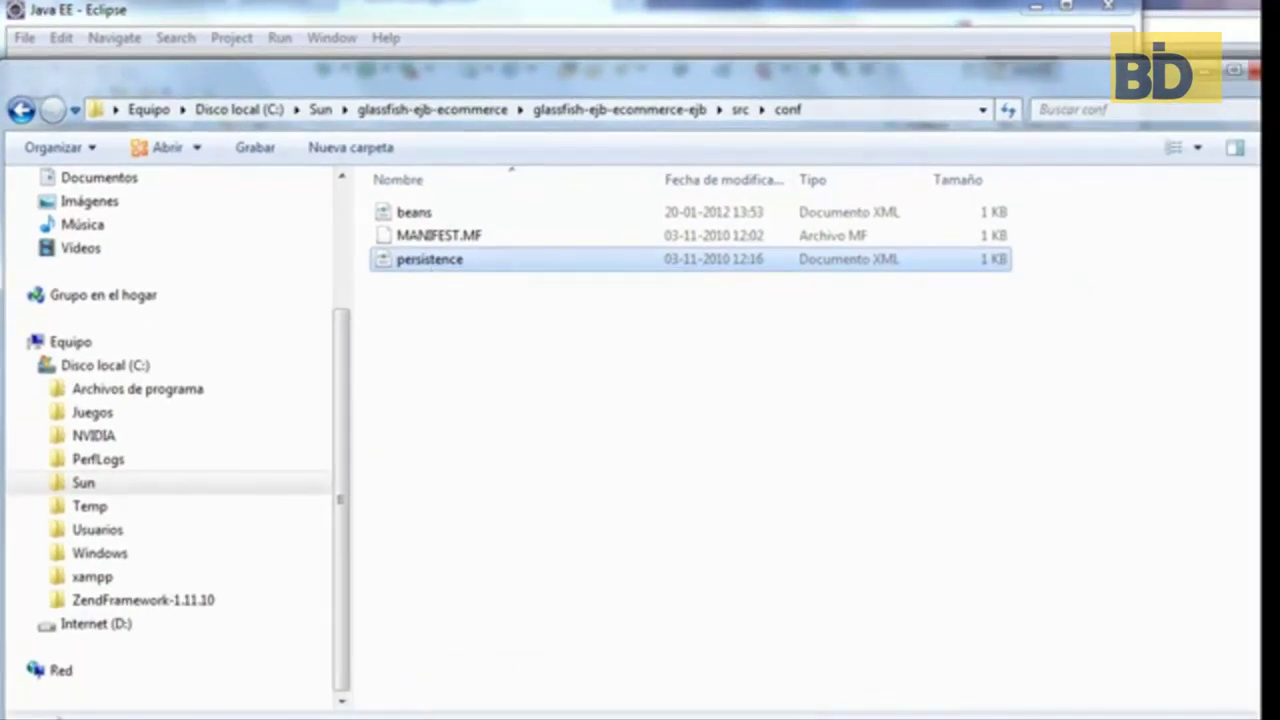
# Step: Switch to Eclipse, paste the persistence file into the META-INF folder of ejbModule and expand that folder
pyautogui.hotkey('alt', 'Tab')
pyautogui.rightClick(135, 371)
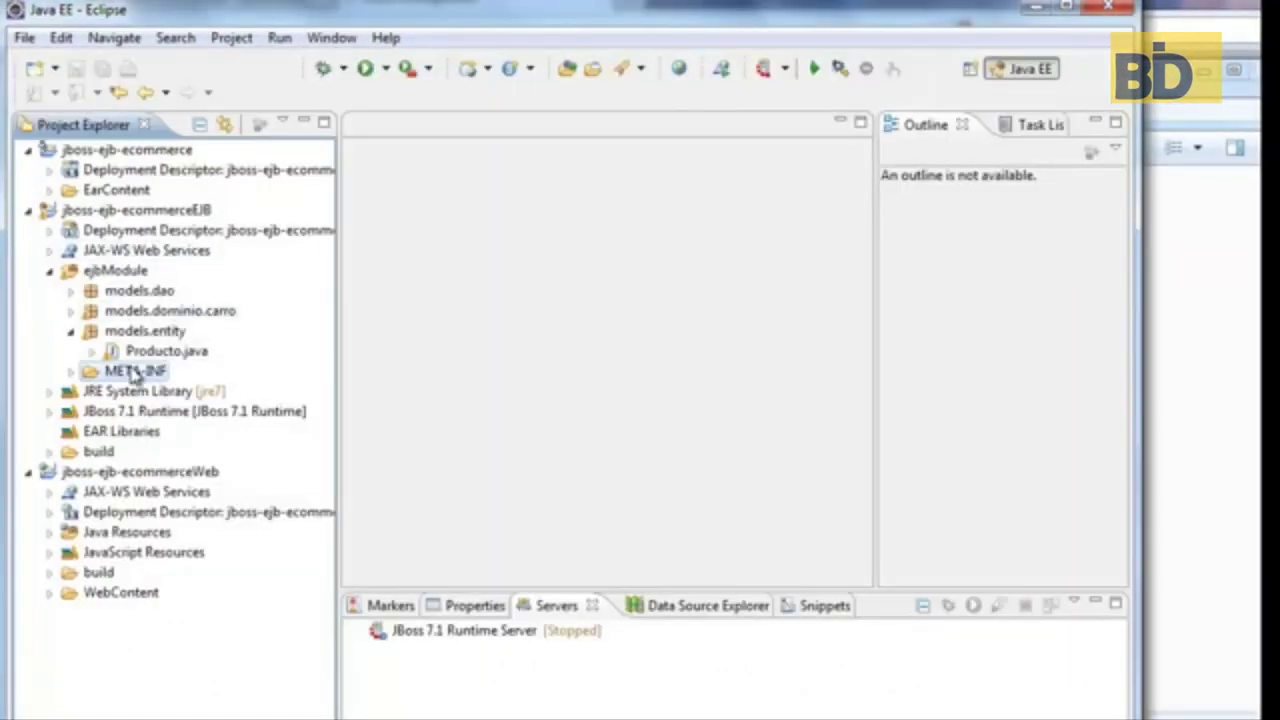
pyautogui.click(178, 374)
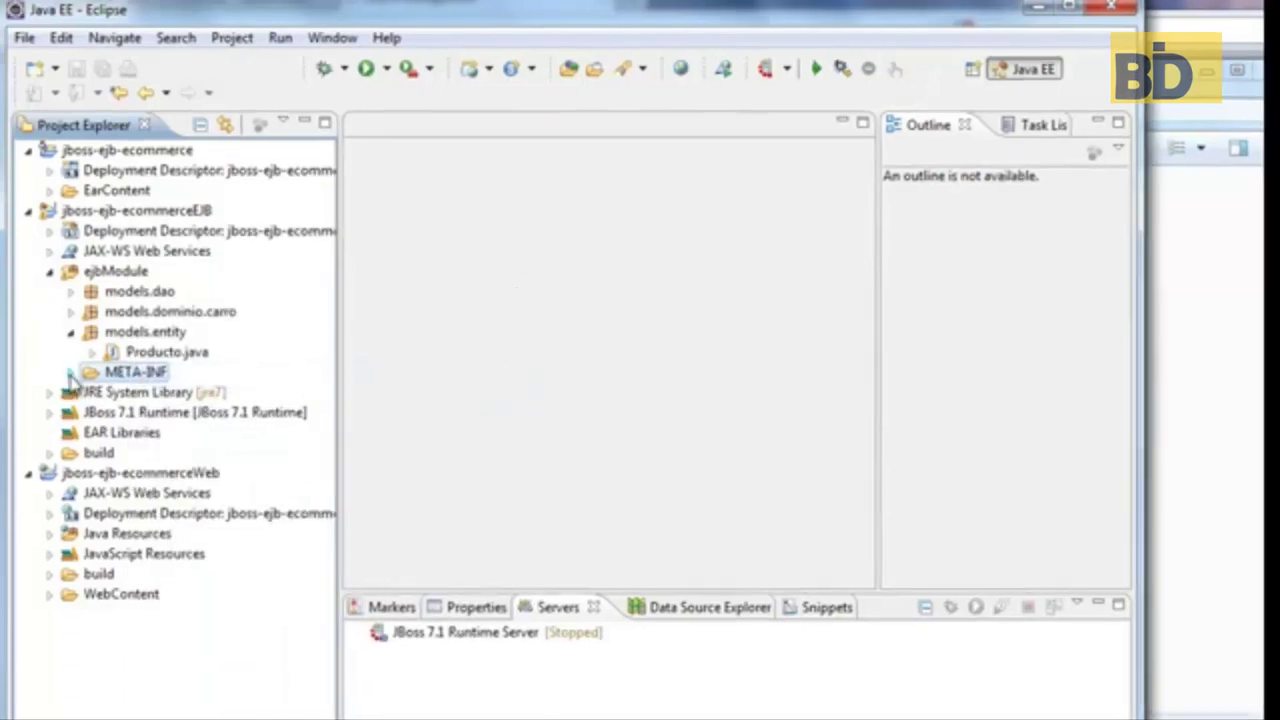
pyautogui.click(70, 371)
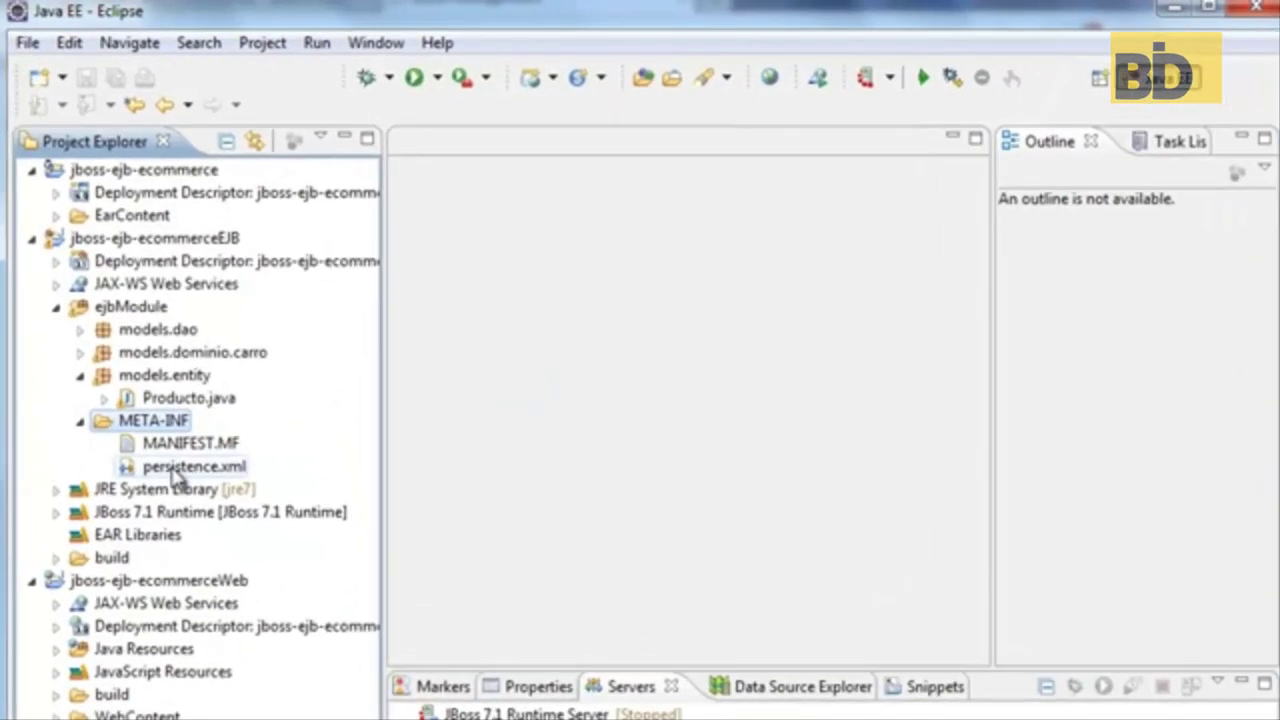
# Step: Open persistence.xml in a maximized editor and turn the properties element into an opening and closing pair containing a property with empty name and value
pyautogui.doubleClick(194, 467)
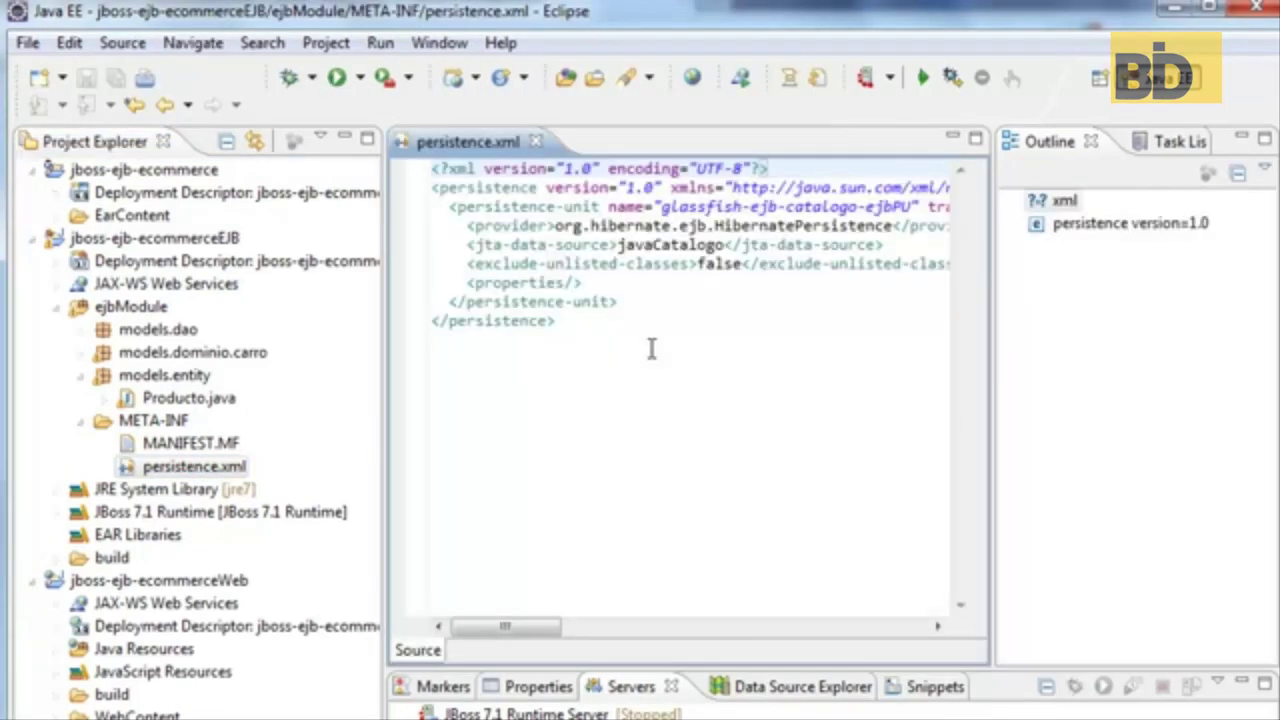
pyautogui.doubleClick(497, 143)
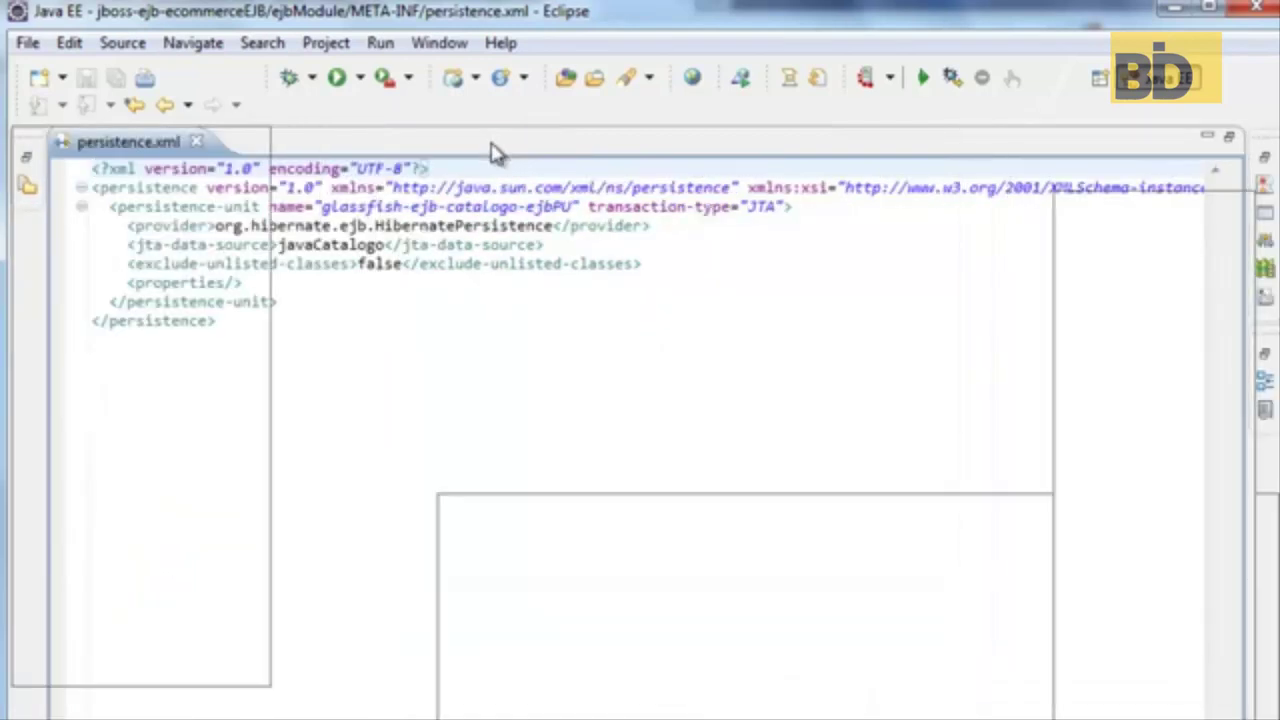
pyautogui.click(231, 283)
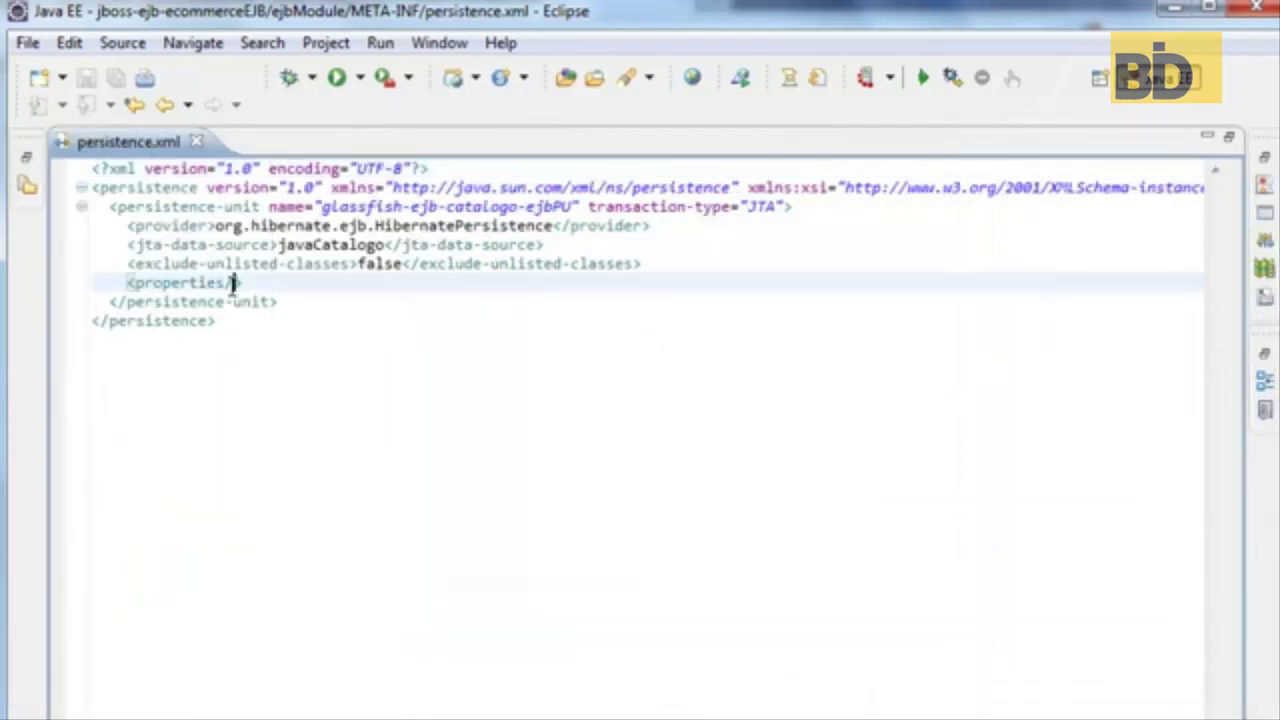
pyautogui.press('BackSpace')
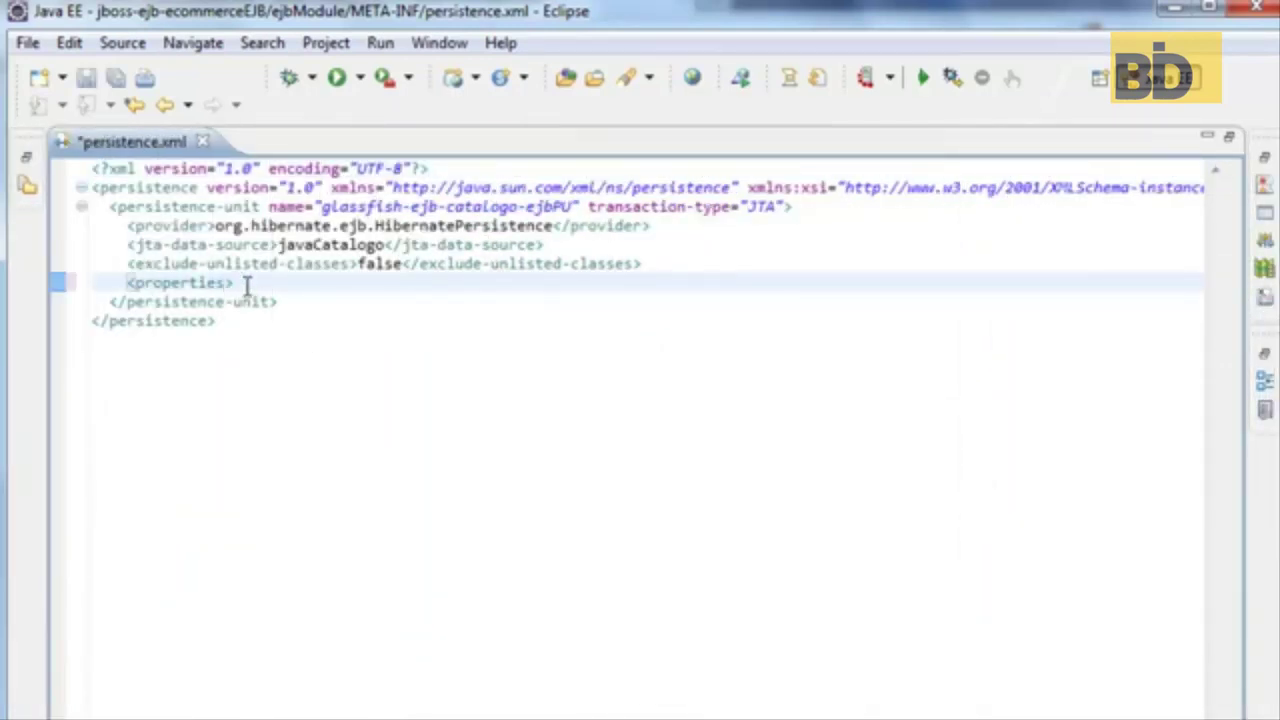
pyautogui.press('Return')
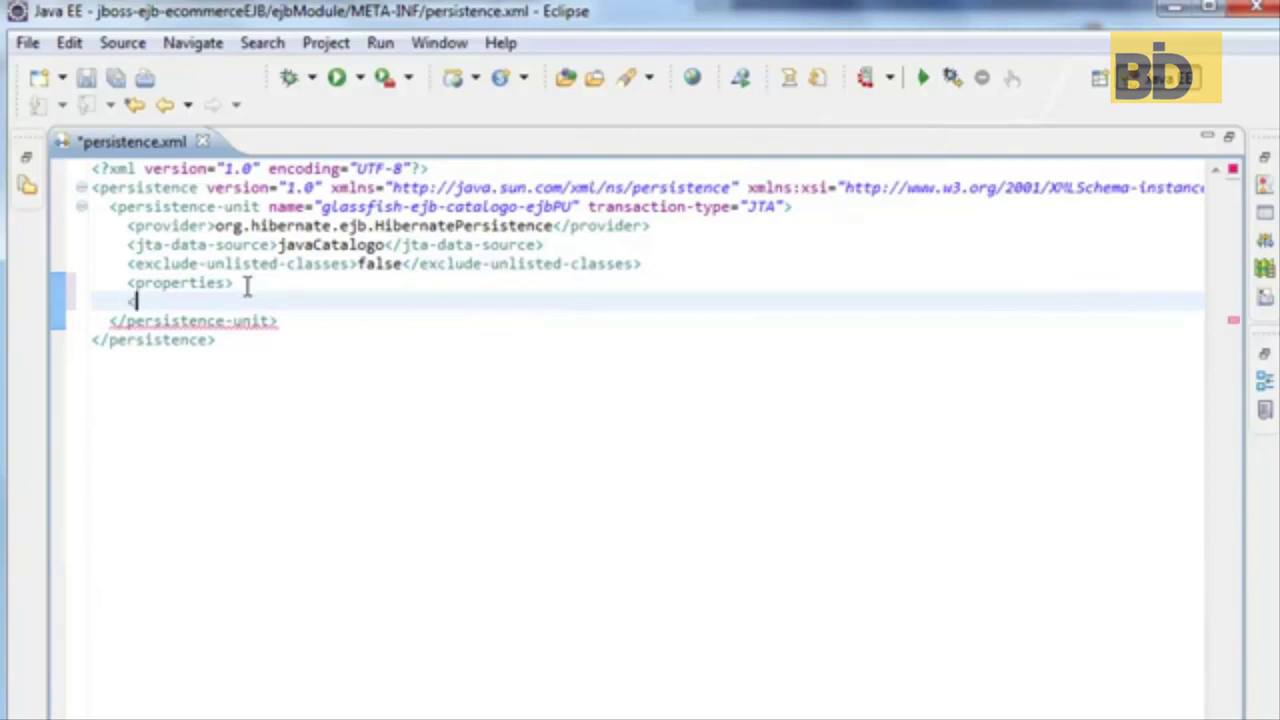
pyautogui.write('<pr')
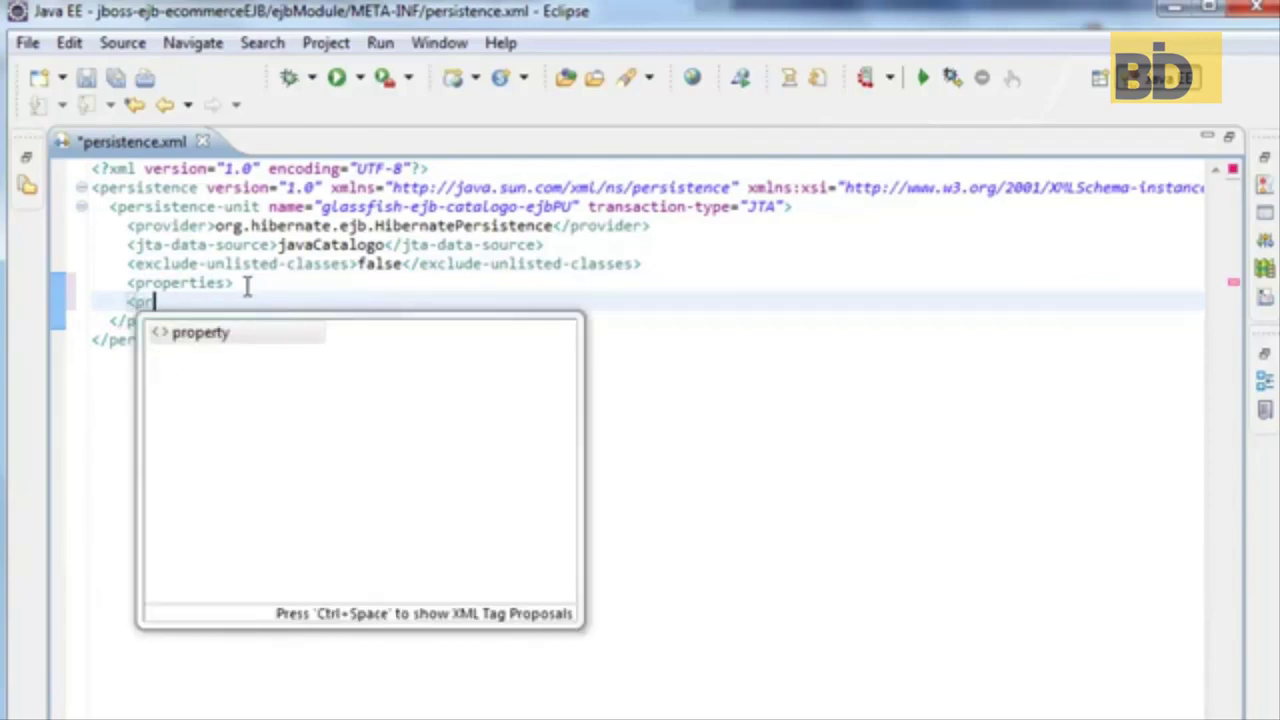
pyautogui.doubleClick(212, 333)
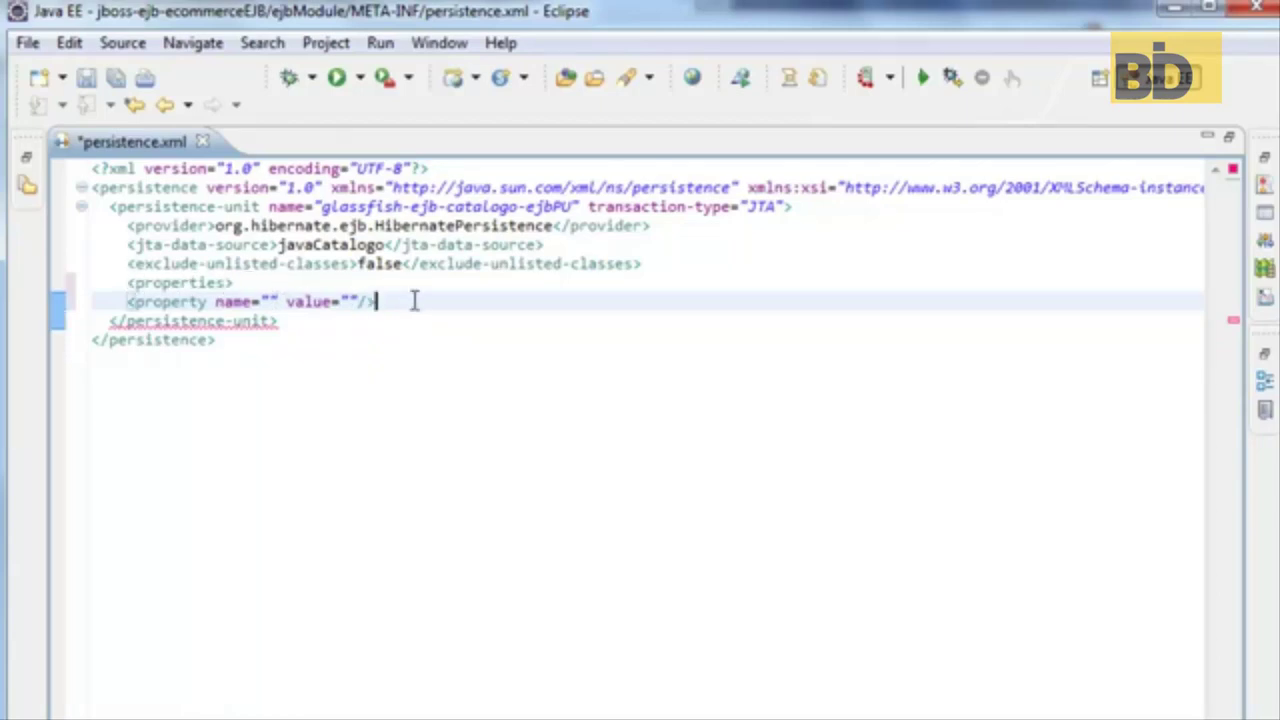
pyautogui.press('Return')
pyautogui.write('<')
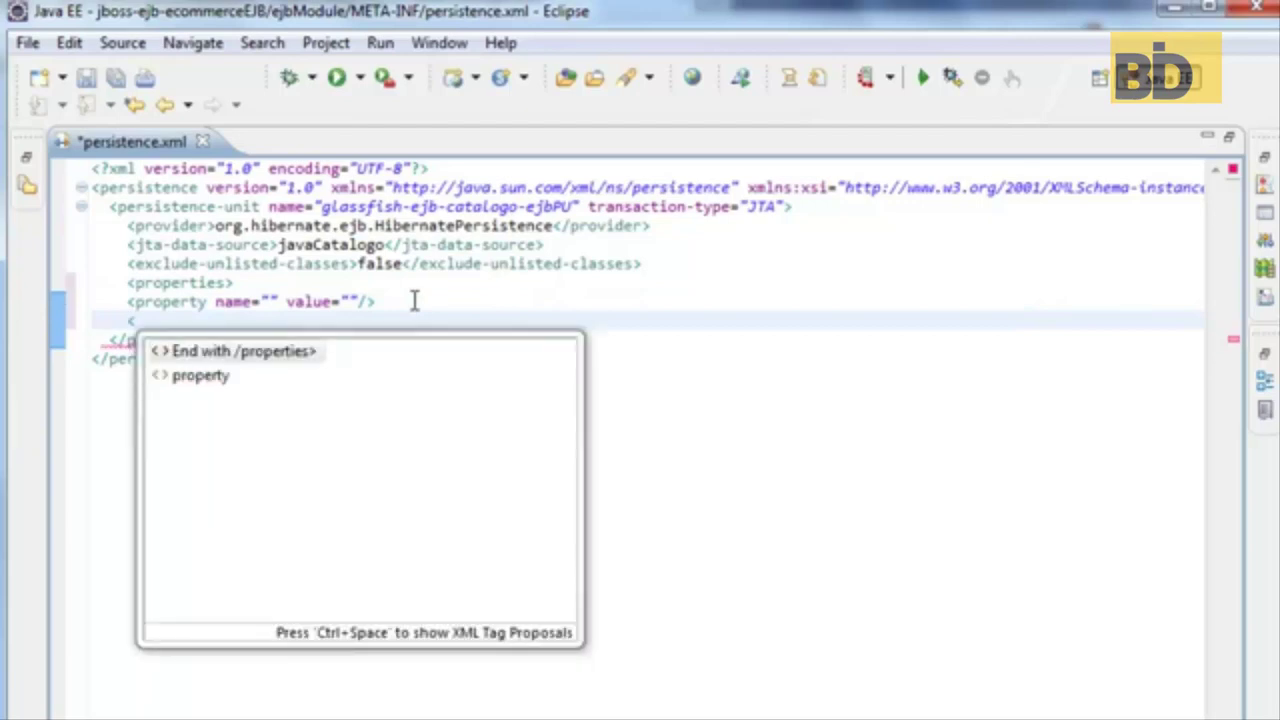
pyautogui.press('Return')
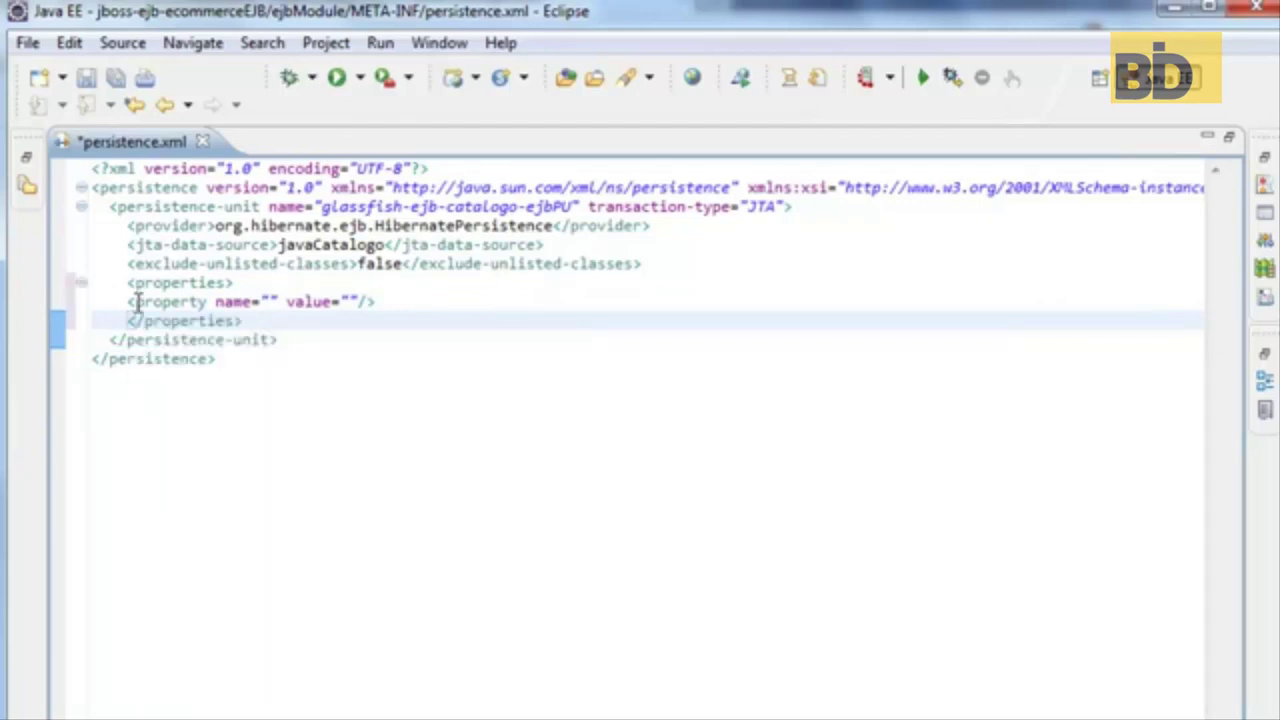
# Step: Indent the empty property element inside properties and set its name to hibernate.dialect
pyautogui.click(132, 302)
pyautogui.press('Tab')
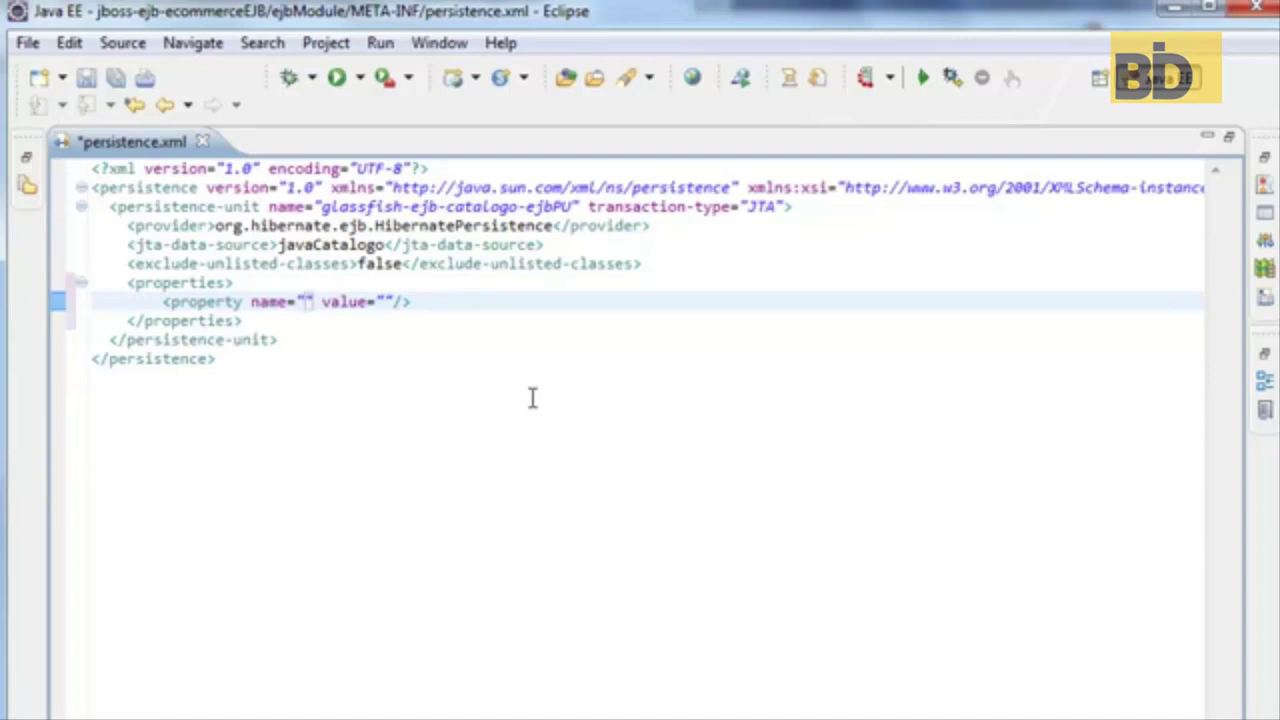
pyautogui.write('hibernat')
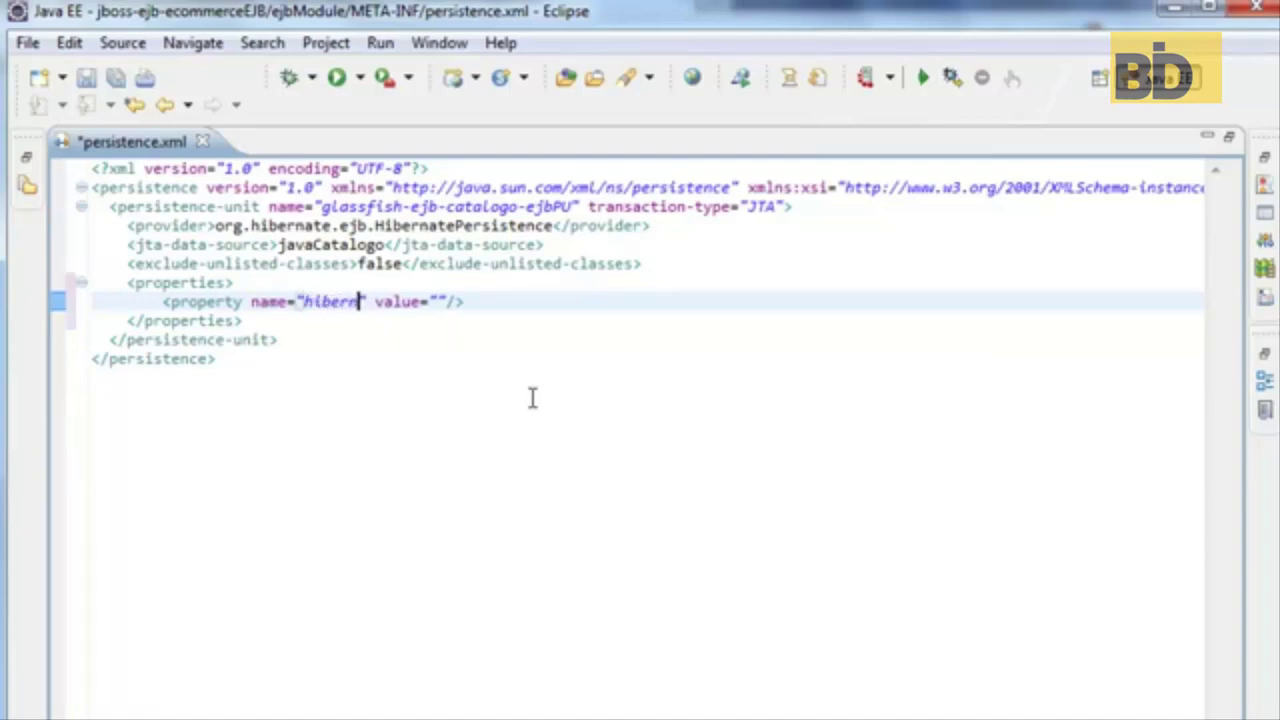
pyautogui.write('e')
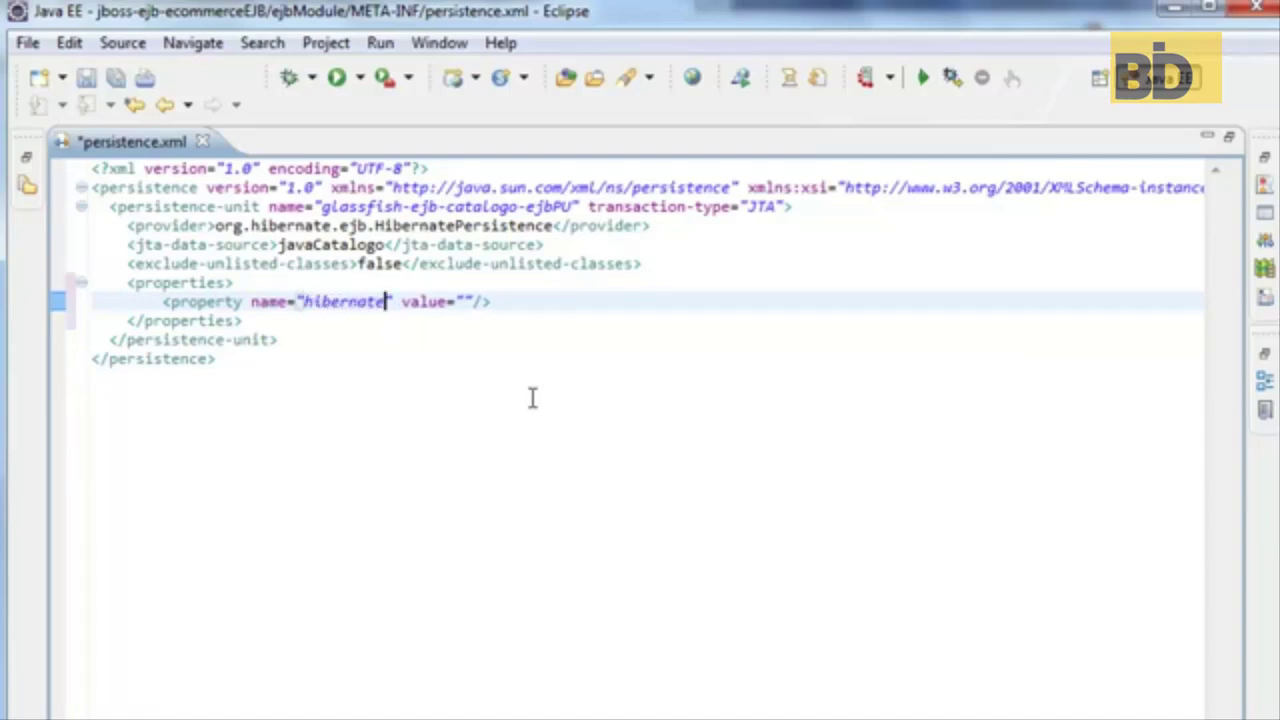
pyautogui.write('.')
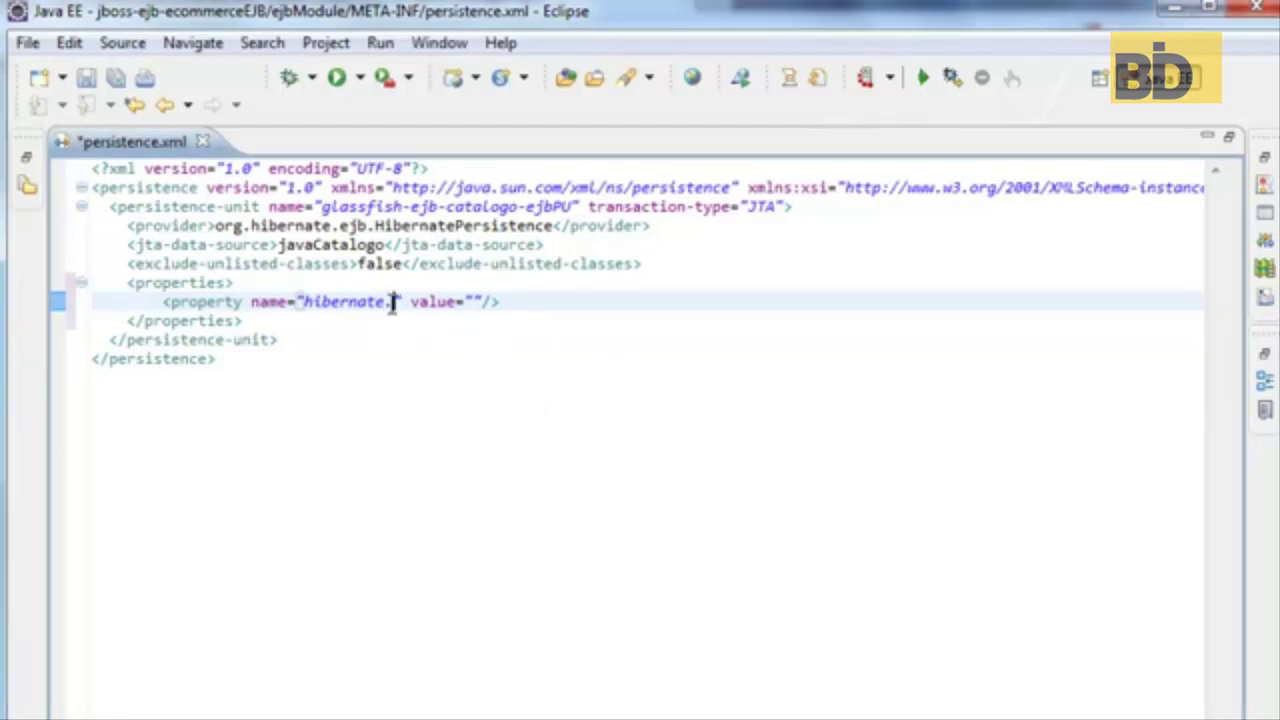
pyautogui.write('dialect')
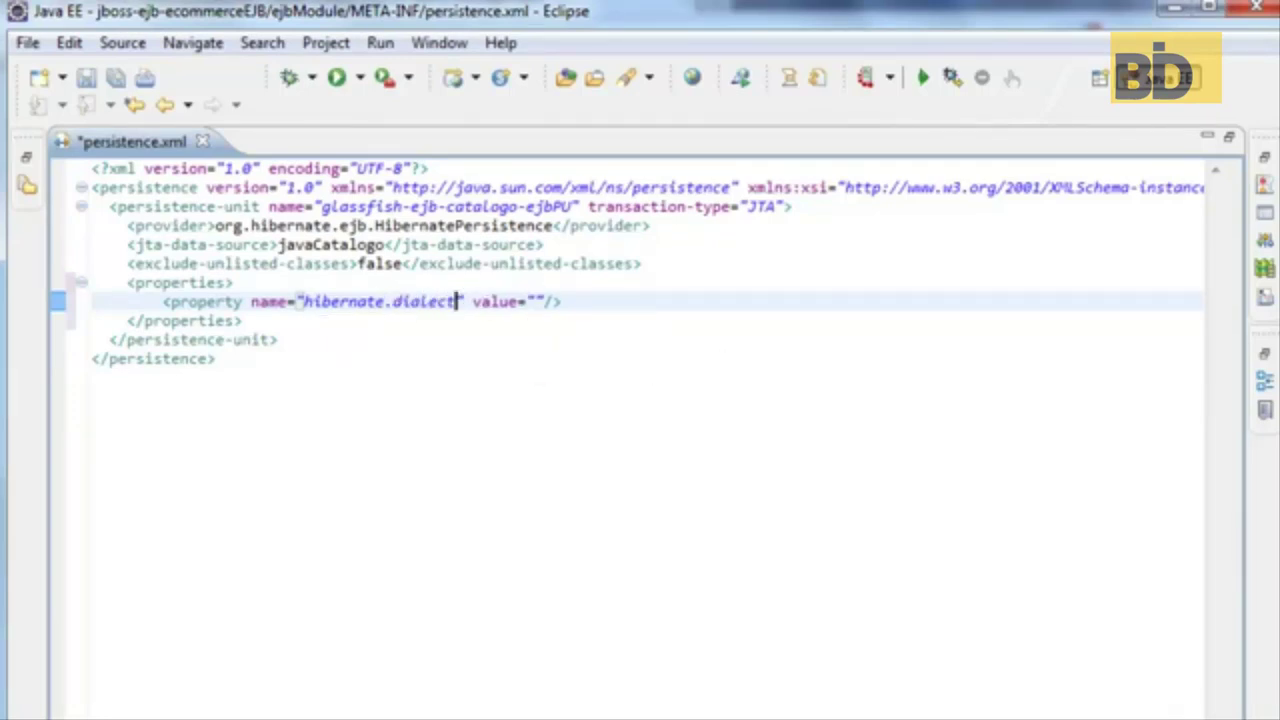
pyautogui.hotkey('ctrl', 'shift', 'Left')
pyautogui.hotkey('ctrl', 'shift', 'Left')
pyautogui.hotkey('ctrl', 'shift', 'Left')
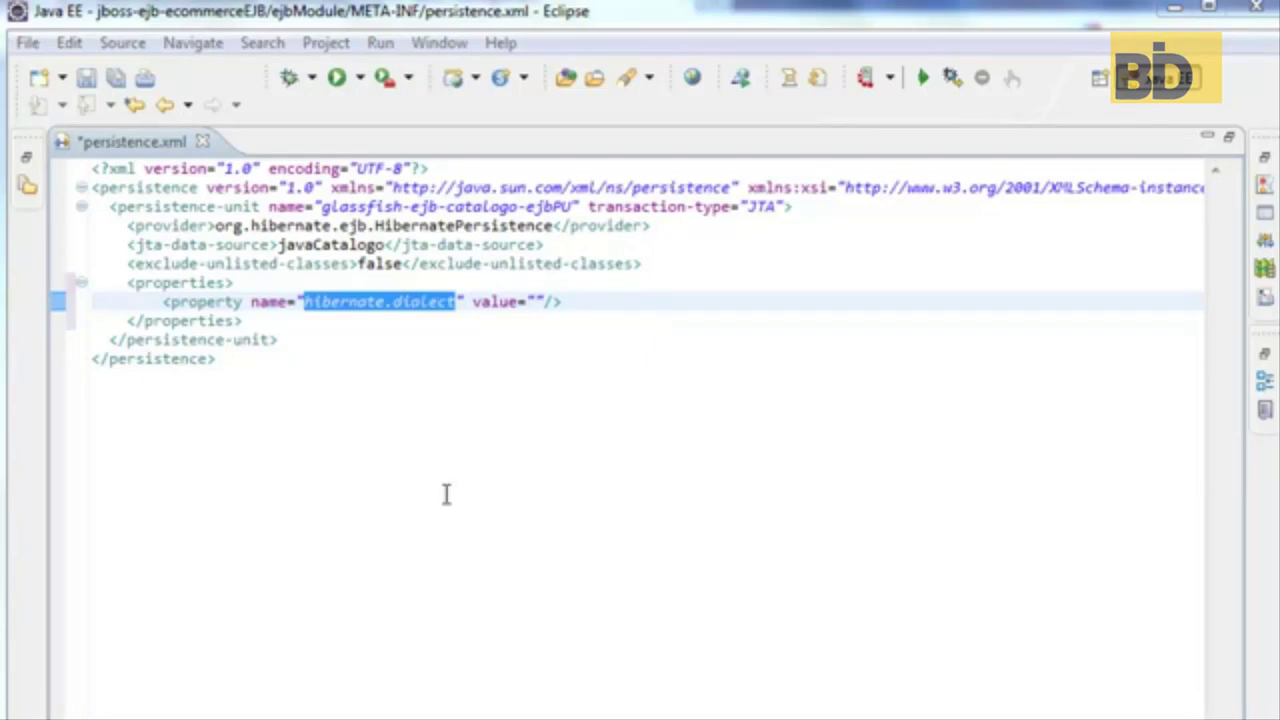
# Step: Set the value of the hibernate.dialect property to org.hibernate.dialect.DerbyDialect, without a trailing space
pyautogui.click(533, 300)
pyautogui.write('org.hibernate.dialect.DerbyDialect')
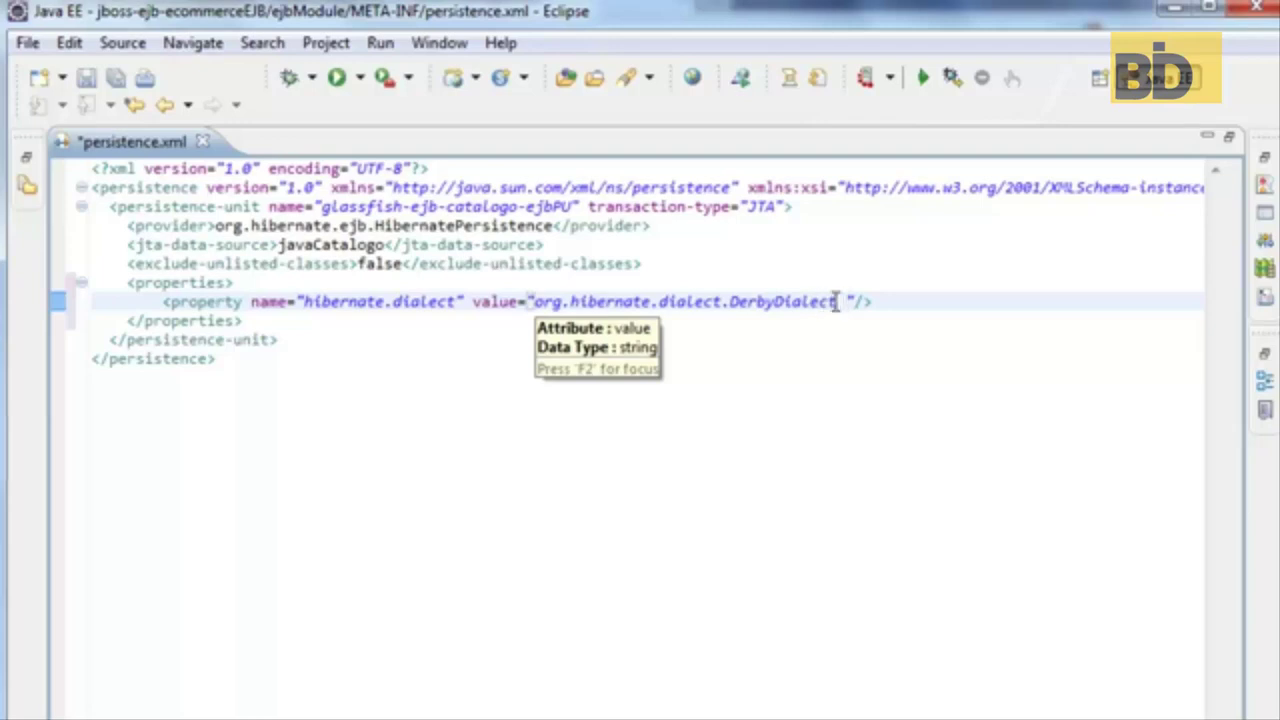
pyautogui.press('BackSpace')
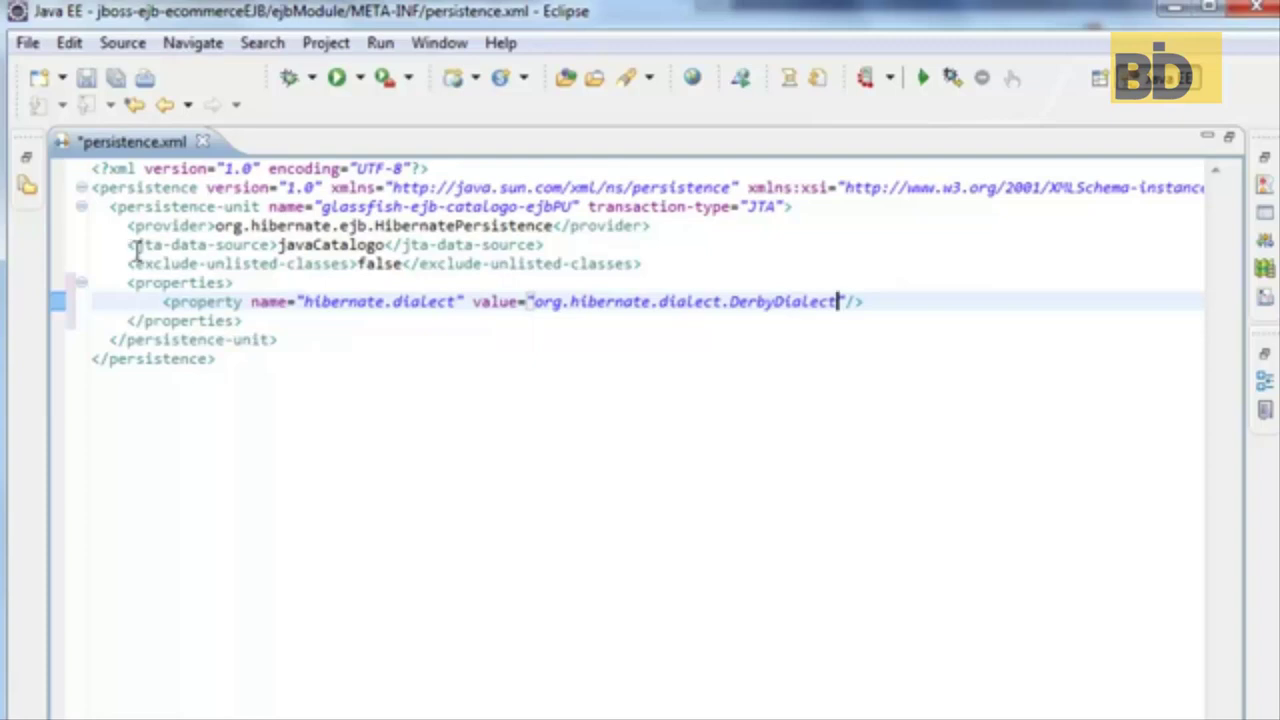
# Step: Prefix the JTA data source name javaCatalogo with java:/ and save persistence.xml
pyautogui.click(277, 245)
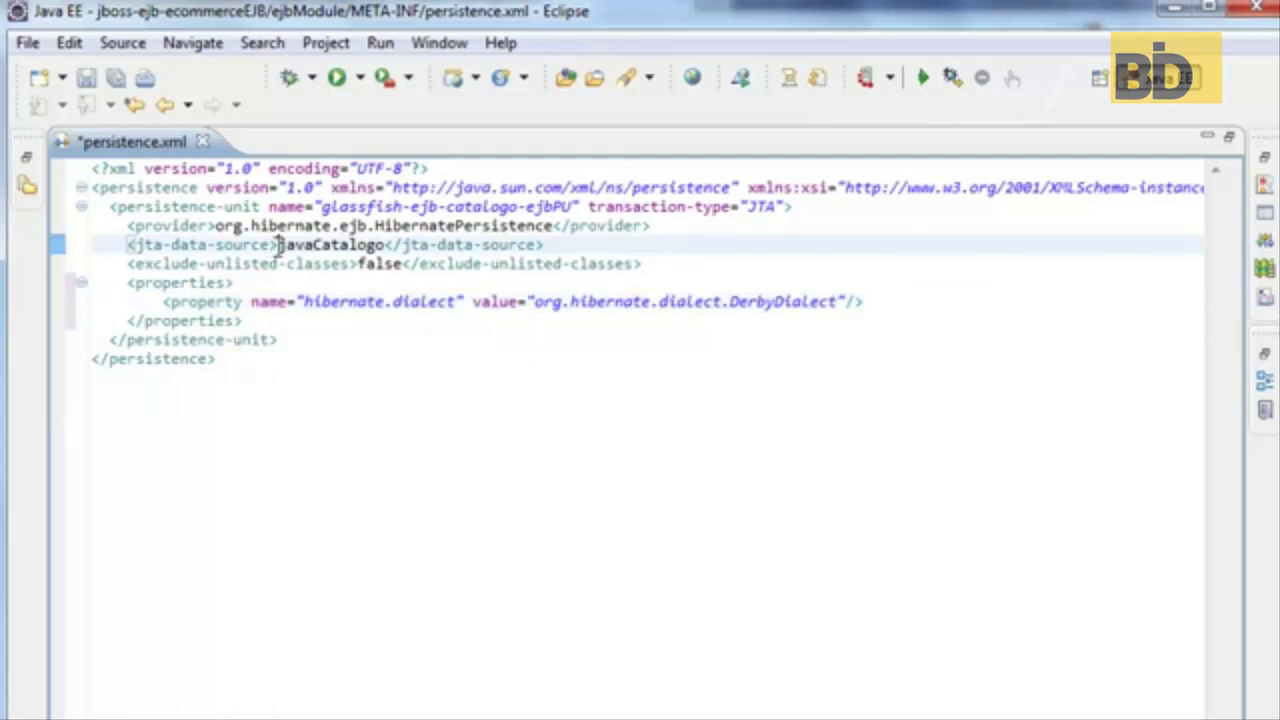
pyautogui.write('java')
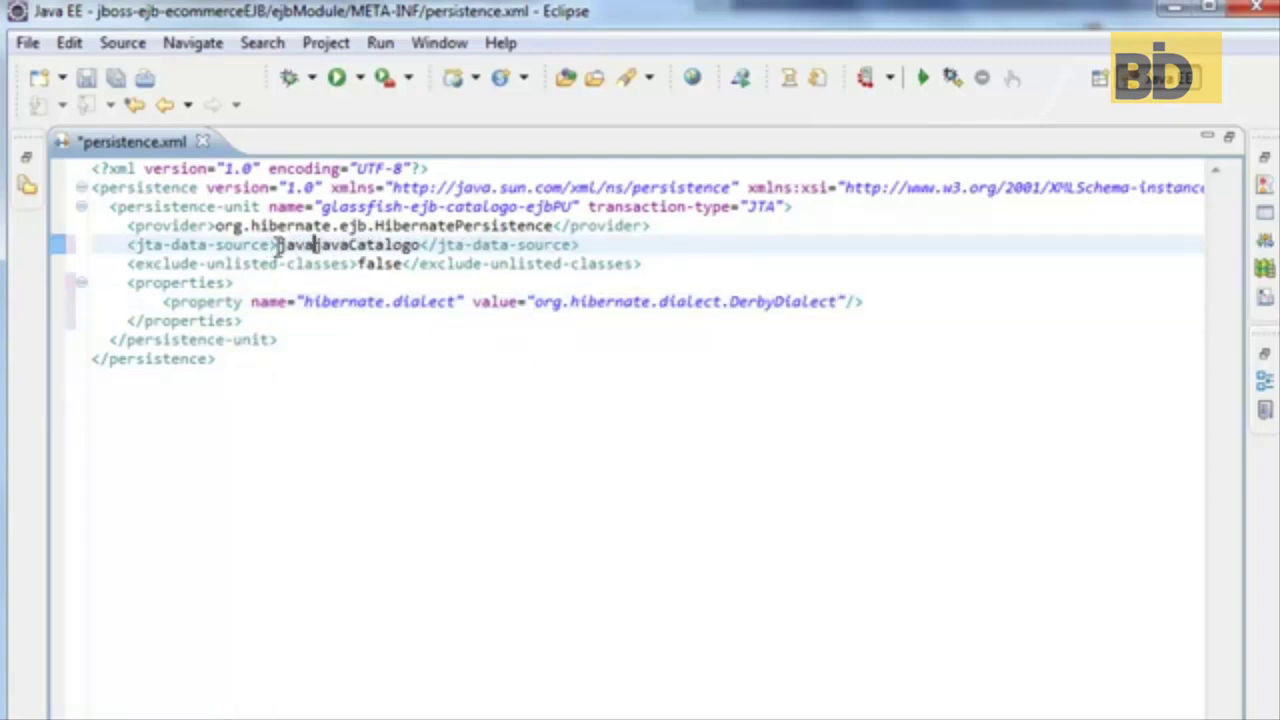
pyautogui.write(':/')
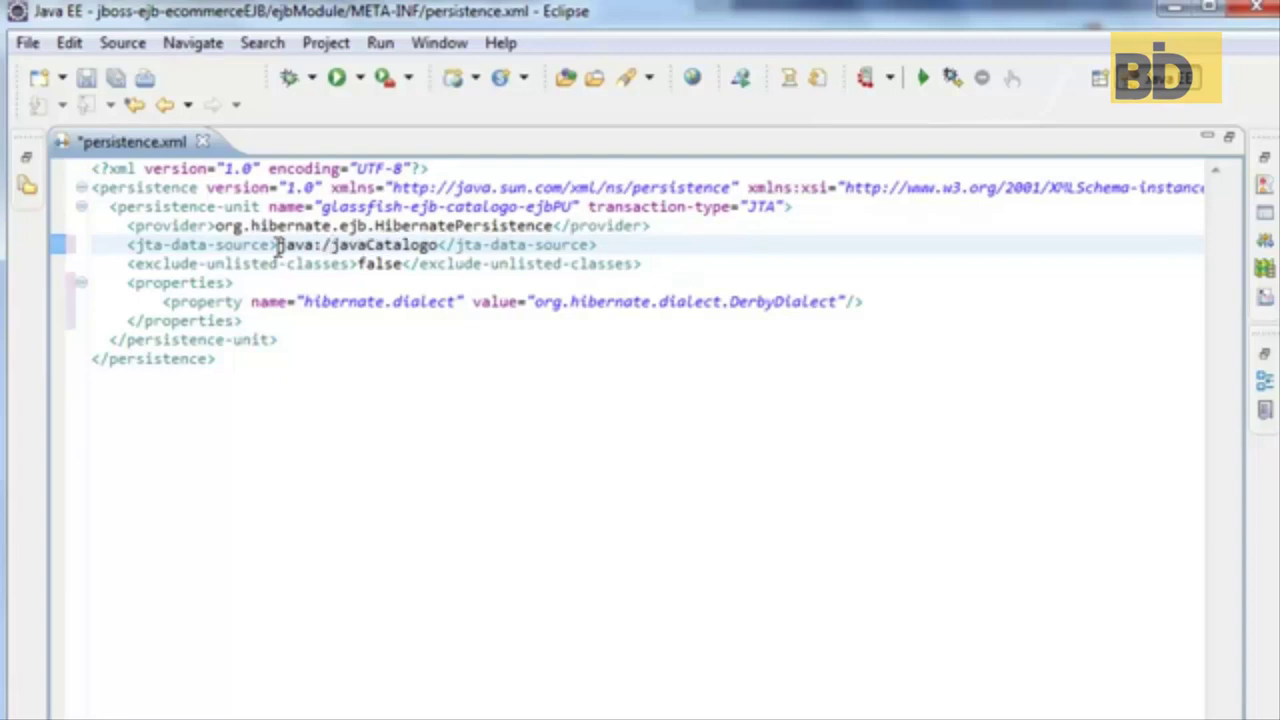
pyautogui.moveTo(278, 245); pyautogui.dragTo(322, 245)
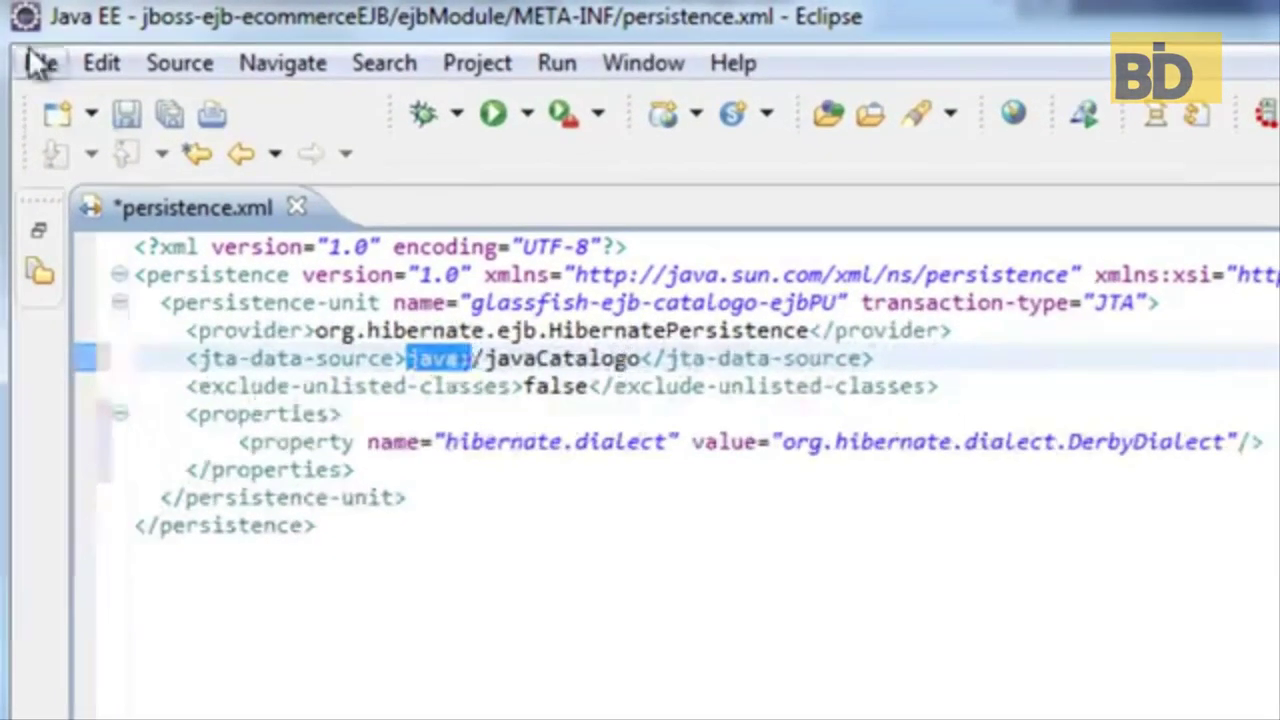
pyautogui.click(126, 113)
# Step: Restore the editor to its normal size and collapse the jboss-ejb-ecommerceEJB project after expanding its models.dominio.carro and models.dao packages
pyautogui.doubleClick(170, 210)
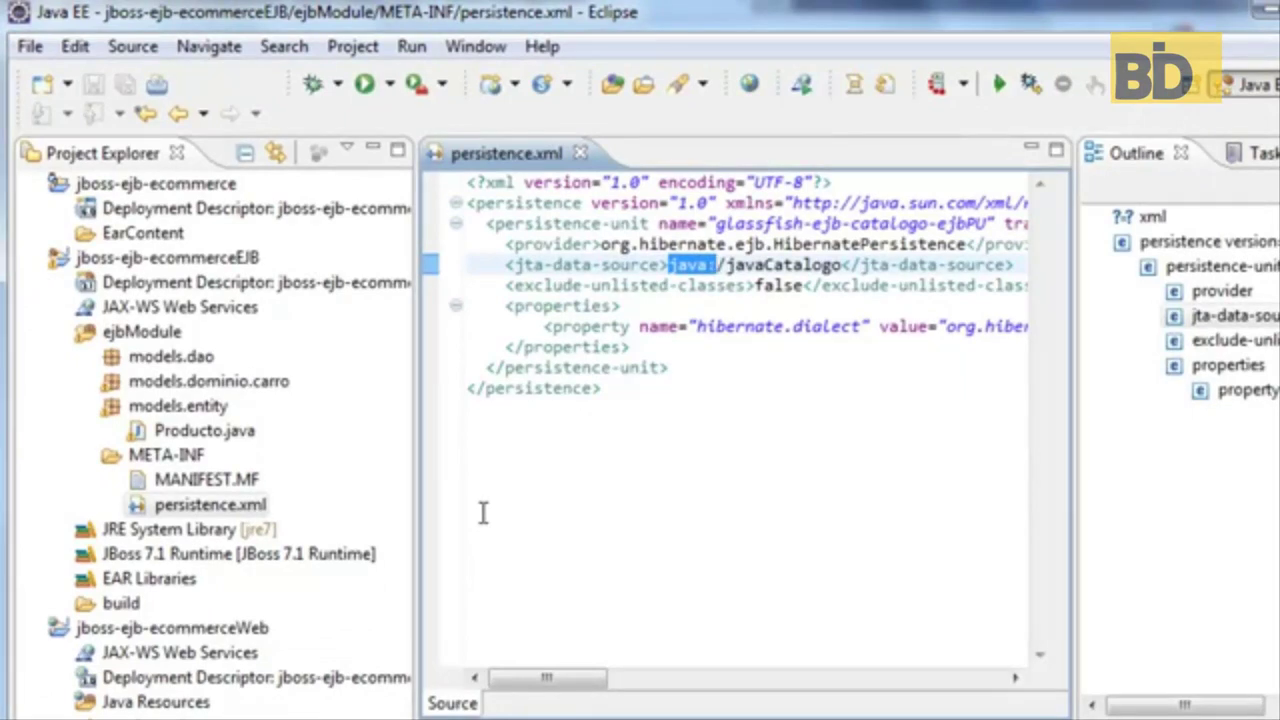
pyautogui.click(87, 384)
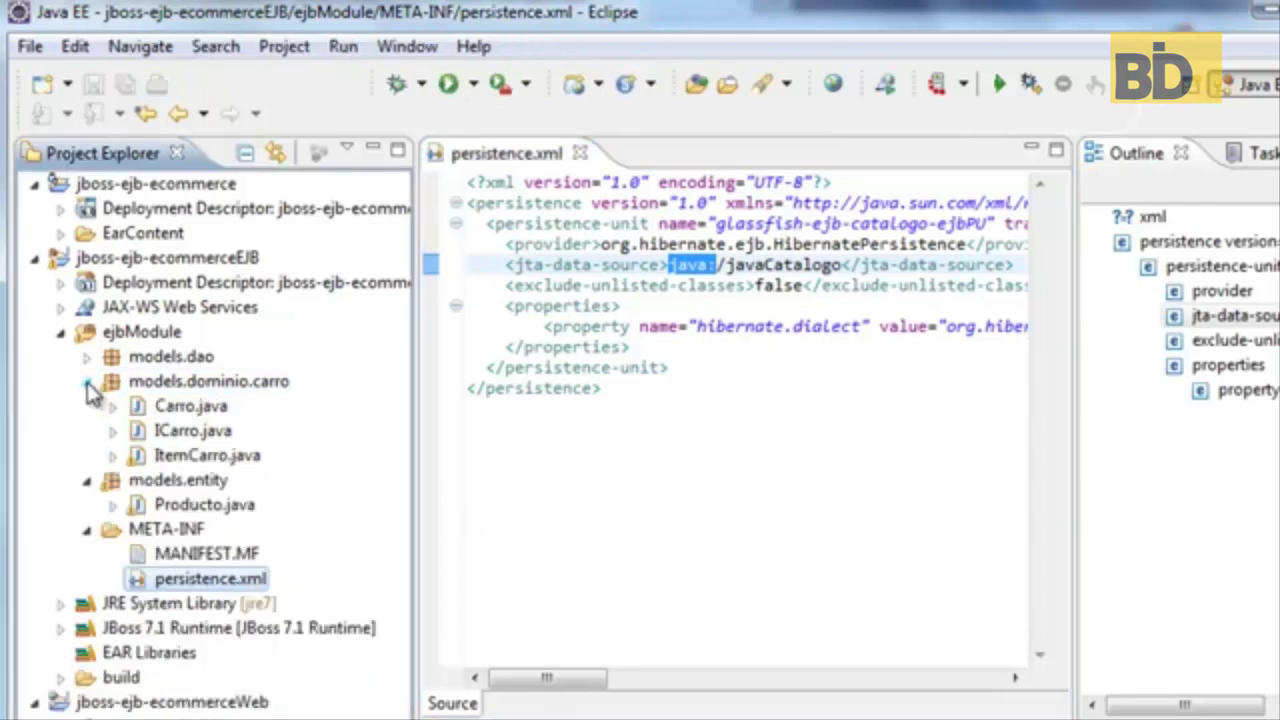
pyautogui.click(87, 357)
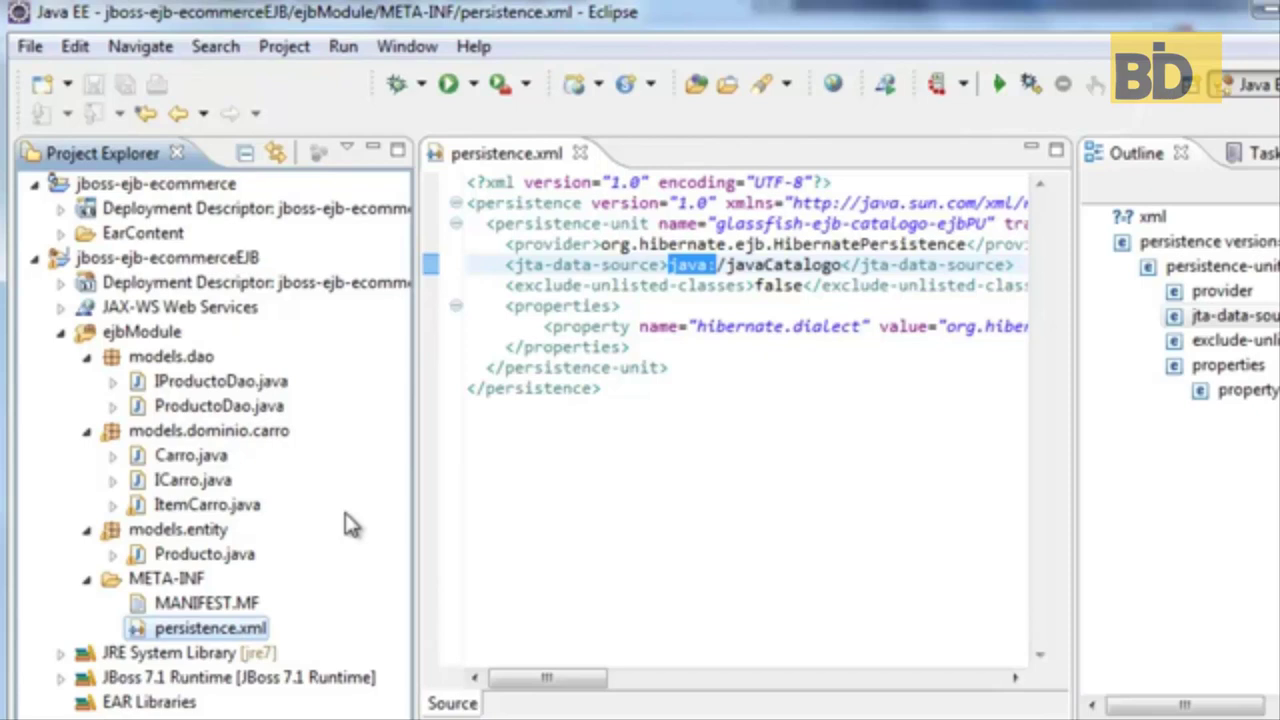
pyautogui.click(50, 260)
pyautogui.click(34, 258)
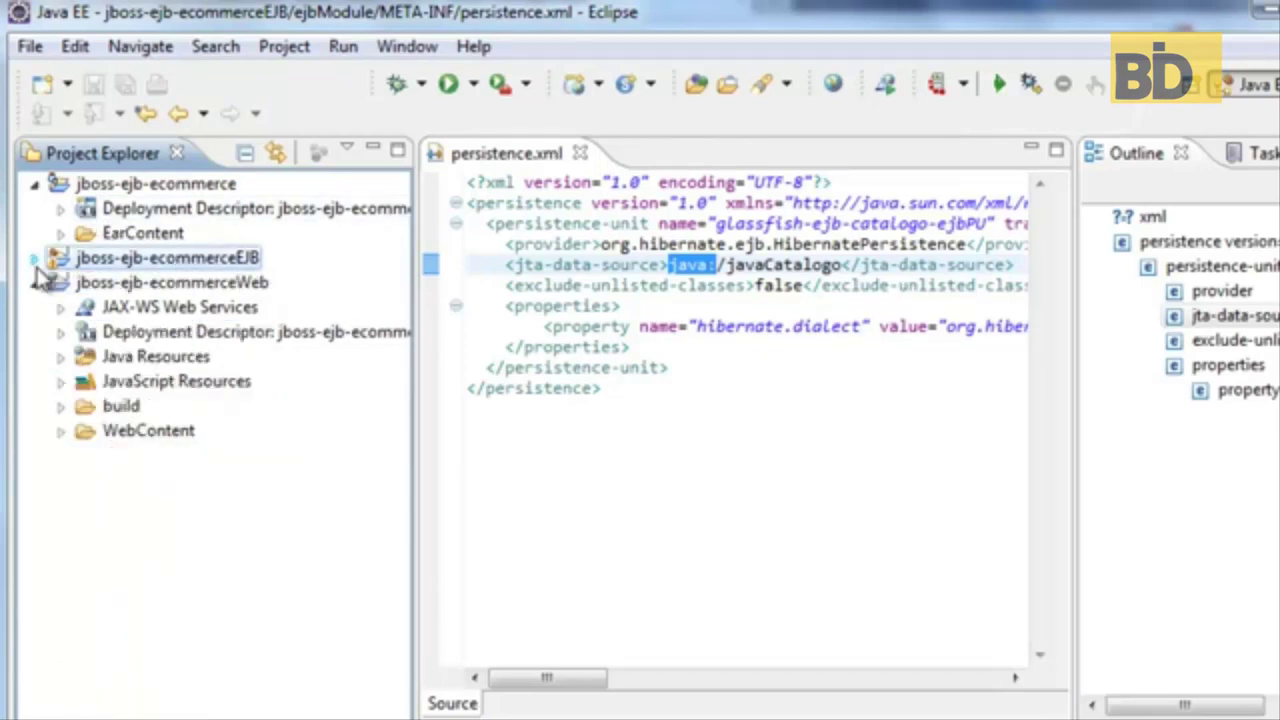
# Step: Create a Java package named controllers in the src folder of the jboss-ejb-ecommerceWeb project
pyautogui.click(148, 286)
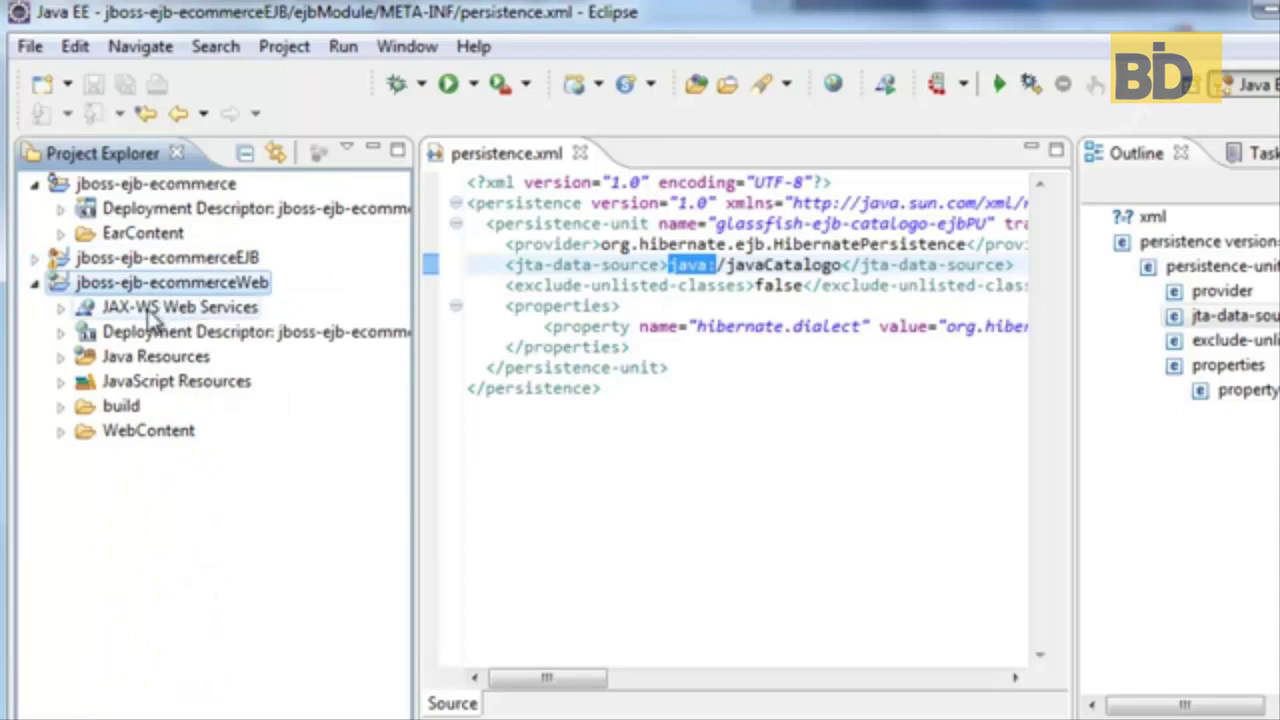
pyautogui.click(60, 356)
pyautogui.rightClick(120, 381)
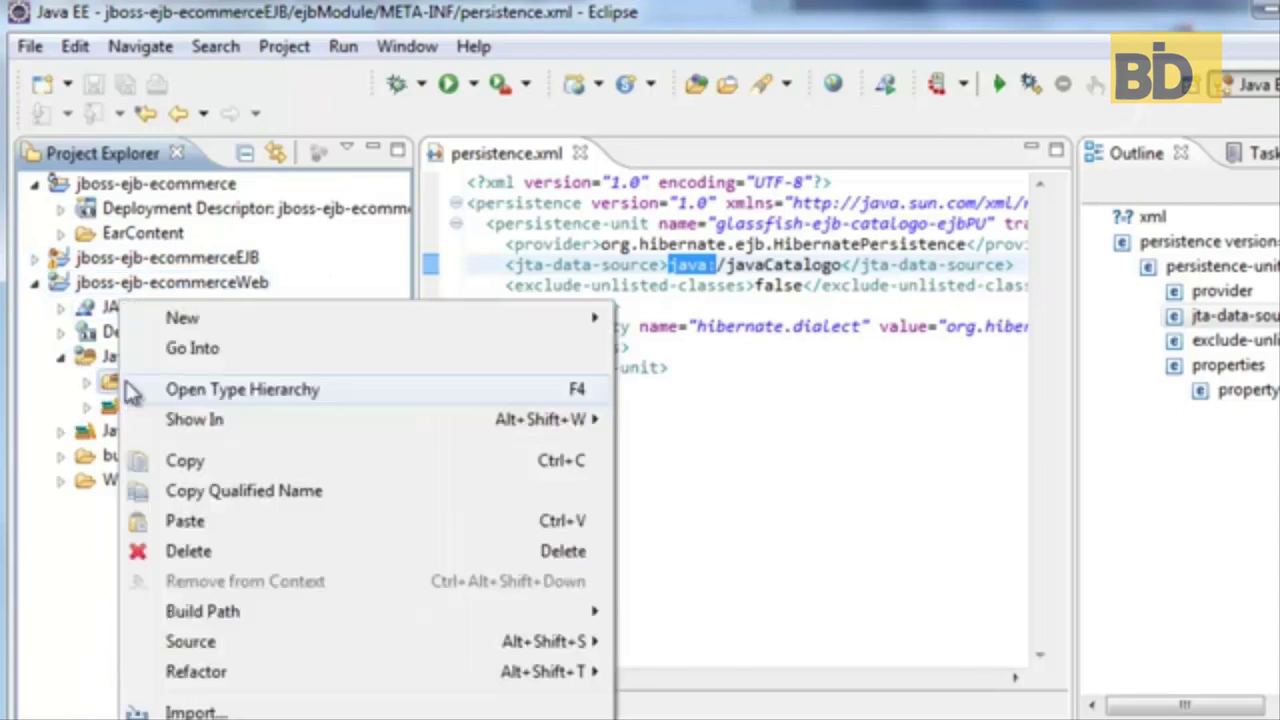
pyautogui.moveTo(400, 318)
pyautogui.click(684, 480)
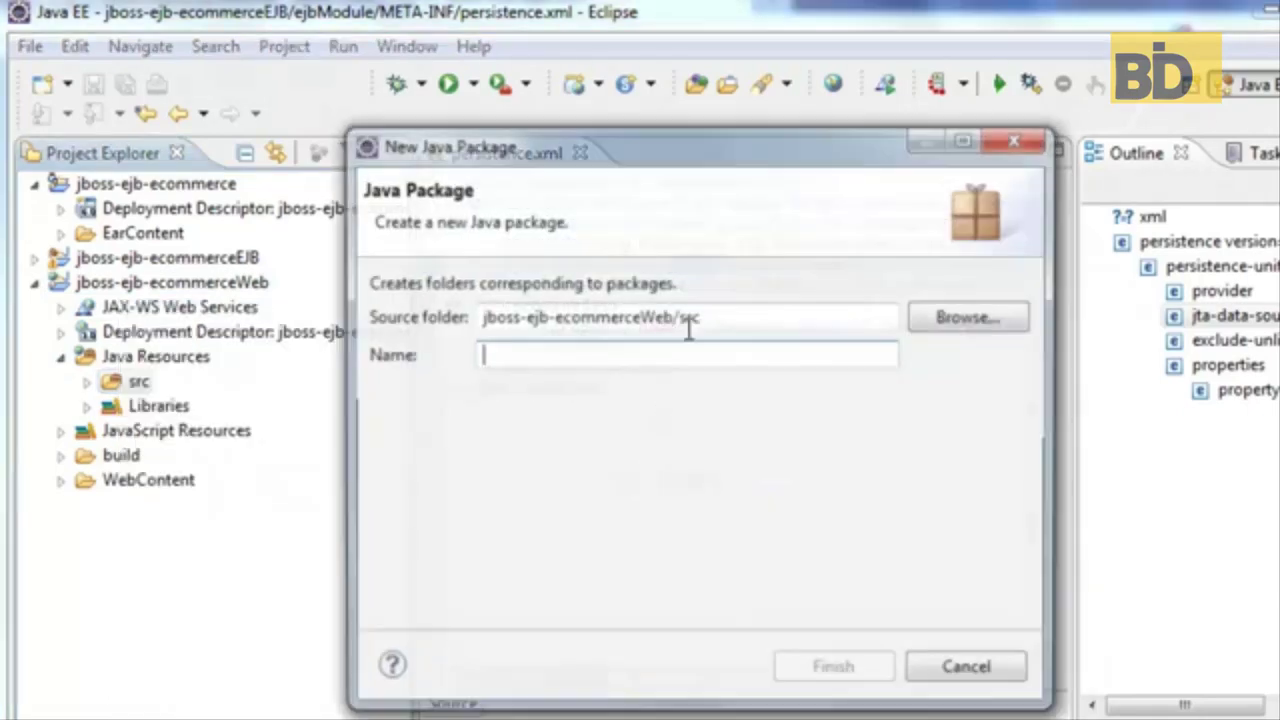
pyautogui.write('contr')
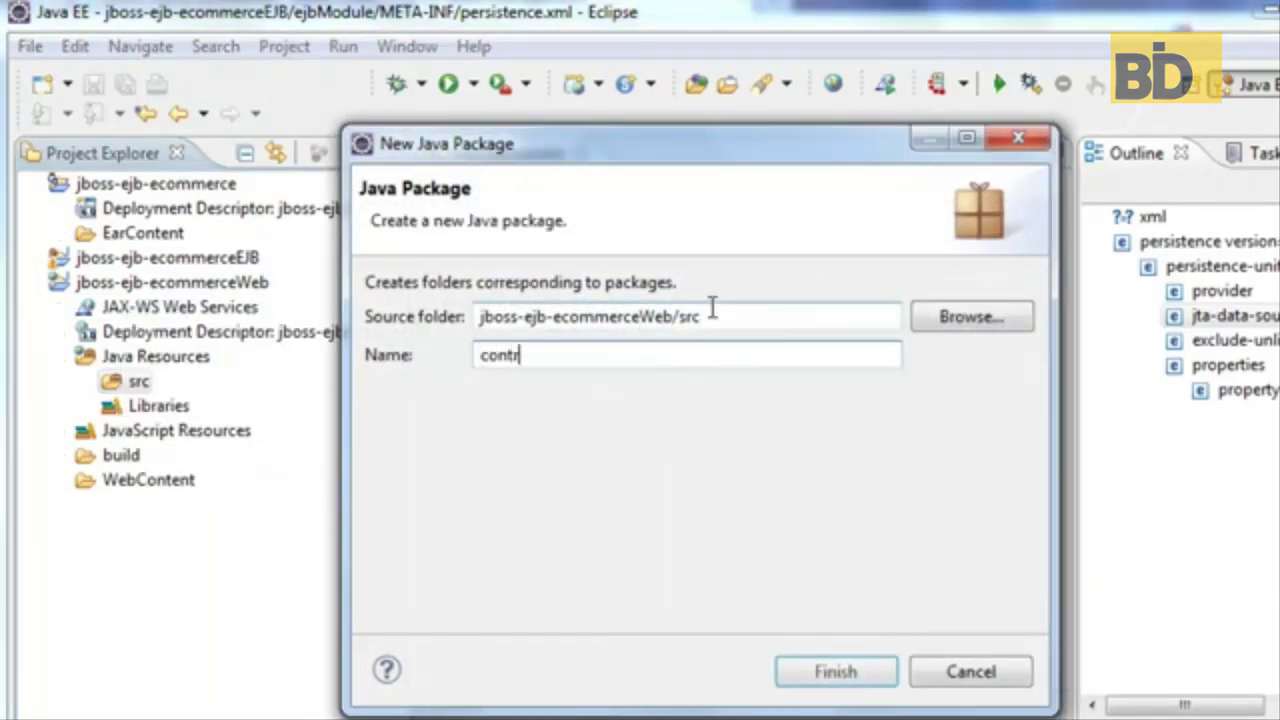
pyautogui.write('ollers')
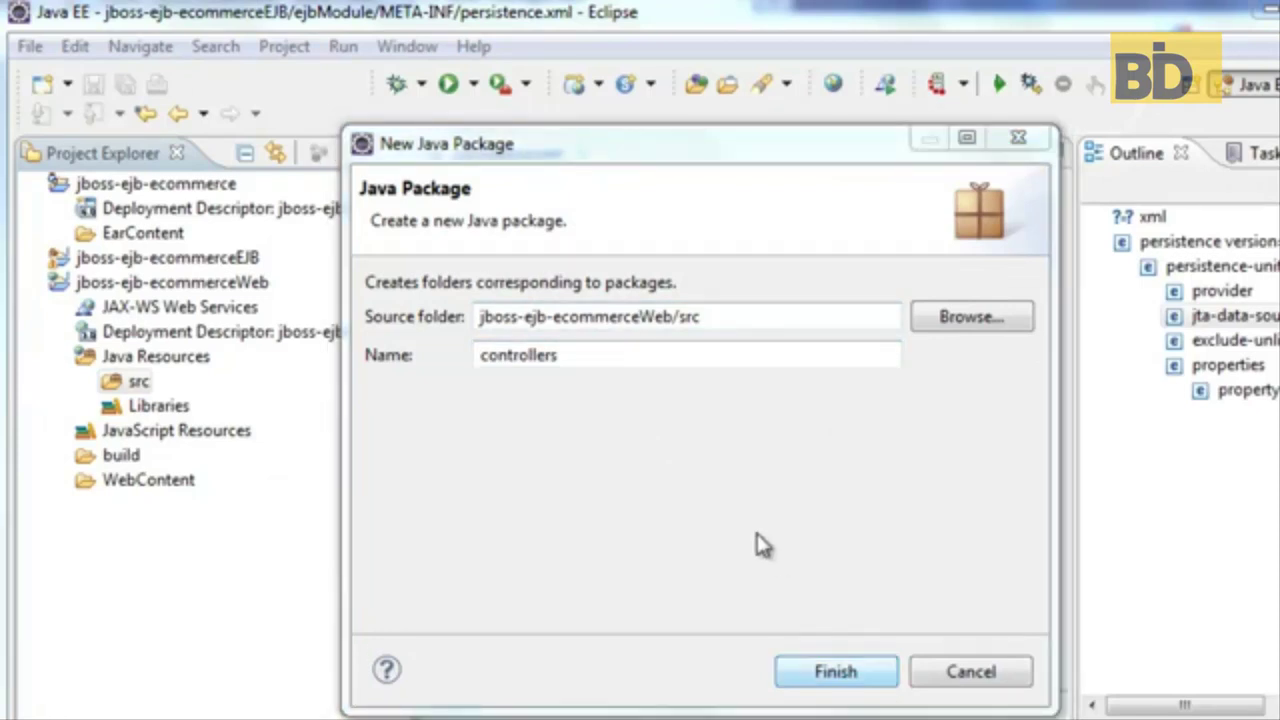
pyautogui.click(829, 680)
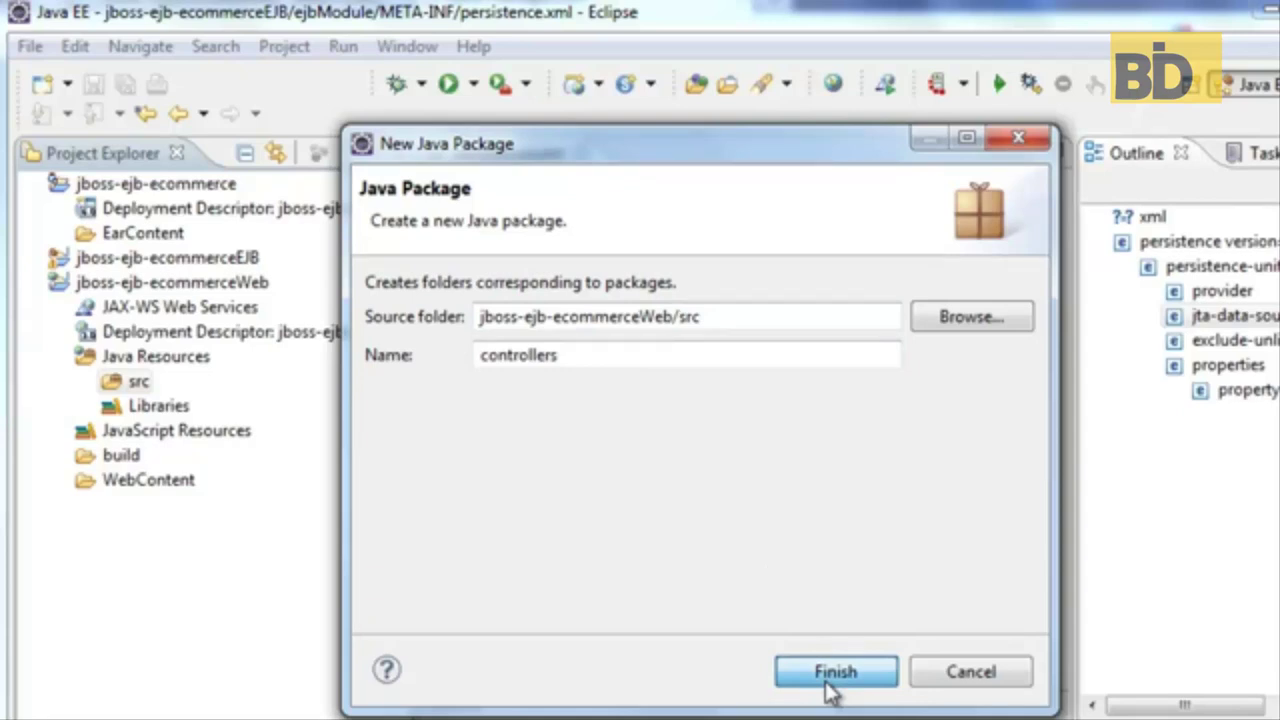
pyautogui.click(829, 683)
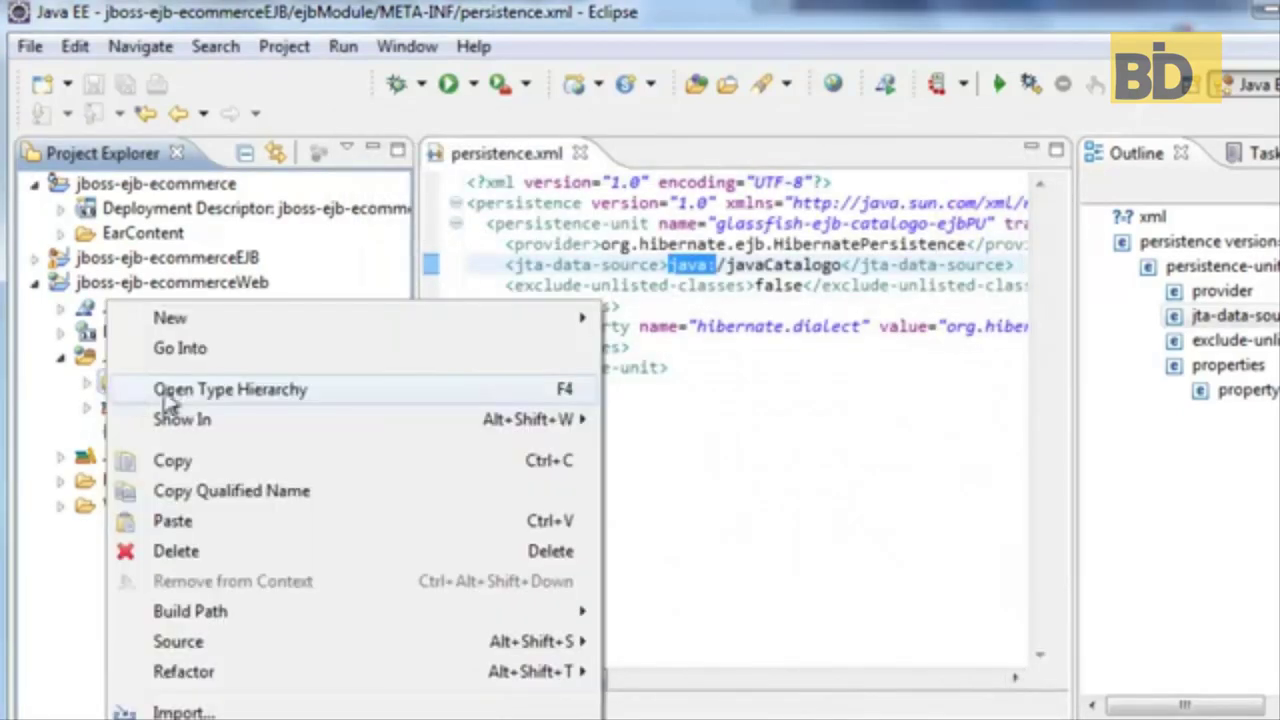
# Step: Create a second Java package named util in the src folder of jboss-ejb-ecommerceWeb
pyautogui.rightClick(150, 429)
pyautogui.moveTo(230, 318)
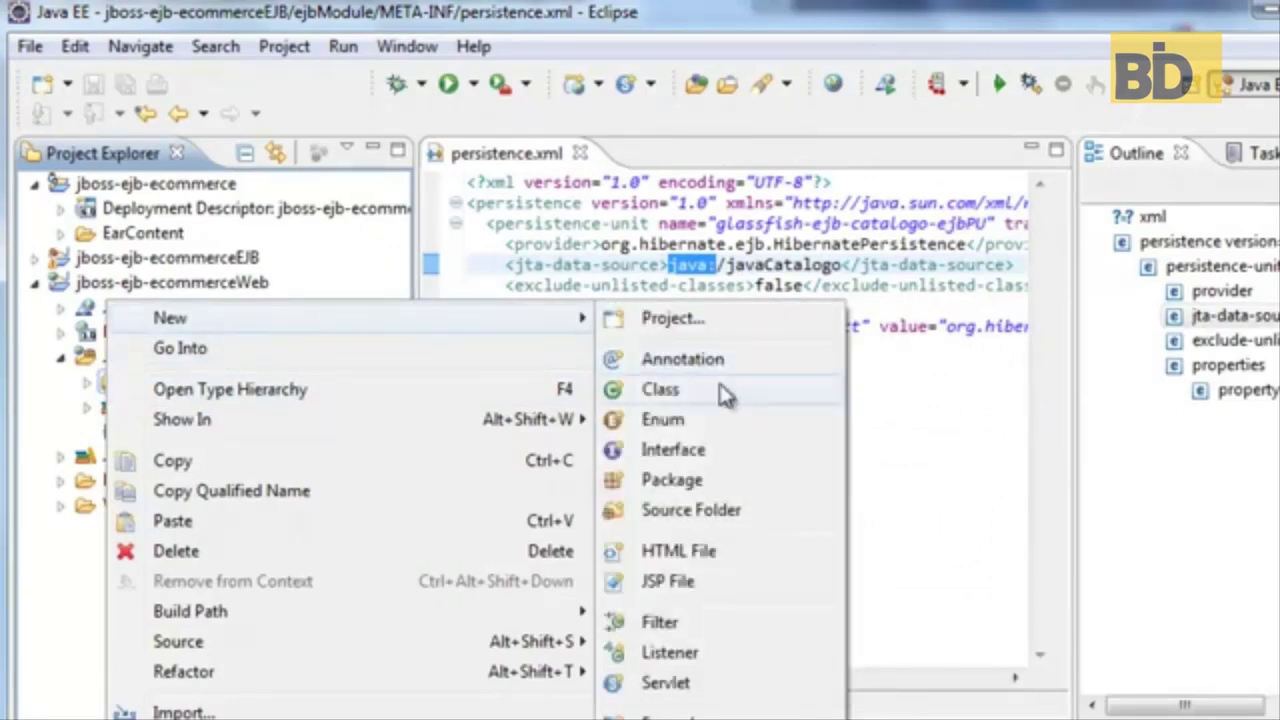
pyautogui.click(693, 488)
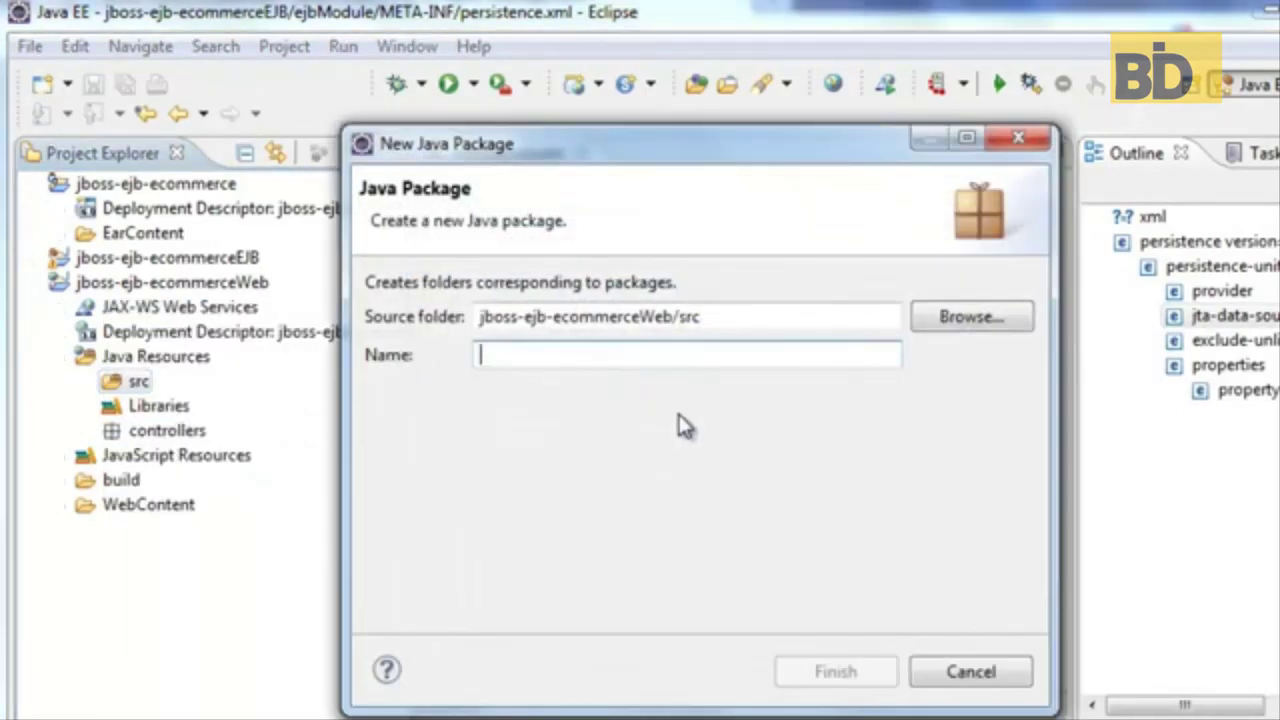
pyautogui.write('util')
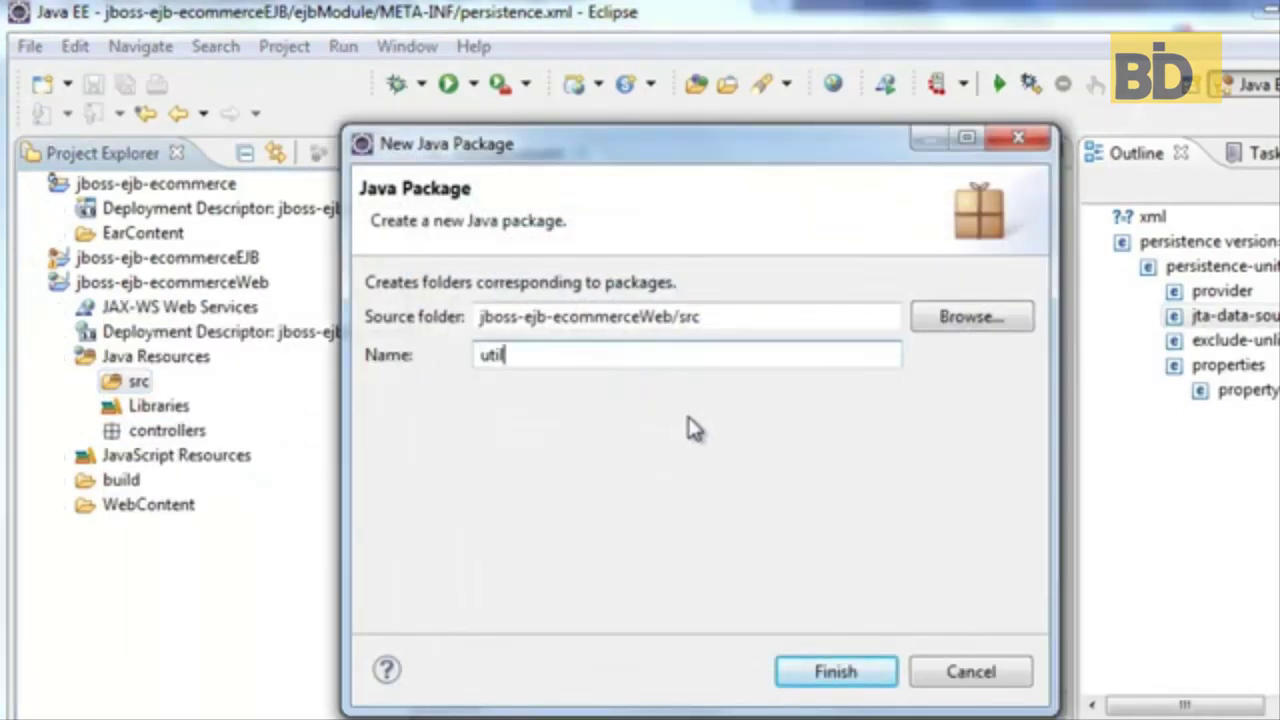
pyautogui.click(849, 671)
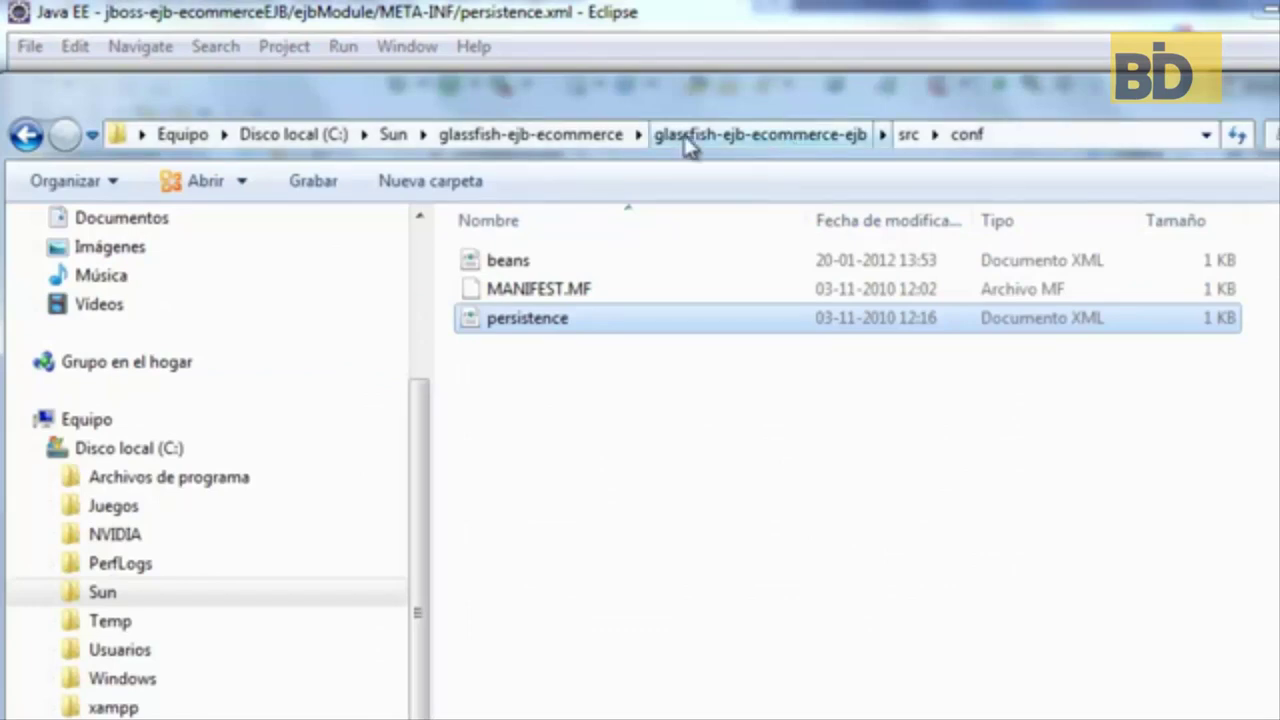
# Step: In Windows Explorer, select and copy all the controller classes from the src\java\controllers folder of glassfish-ejb-ecommerce-war
pyautogui.click(591, 134)
pyautogui.doubleClick(603, 293)
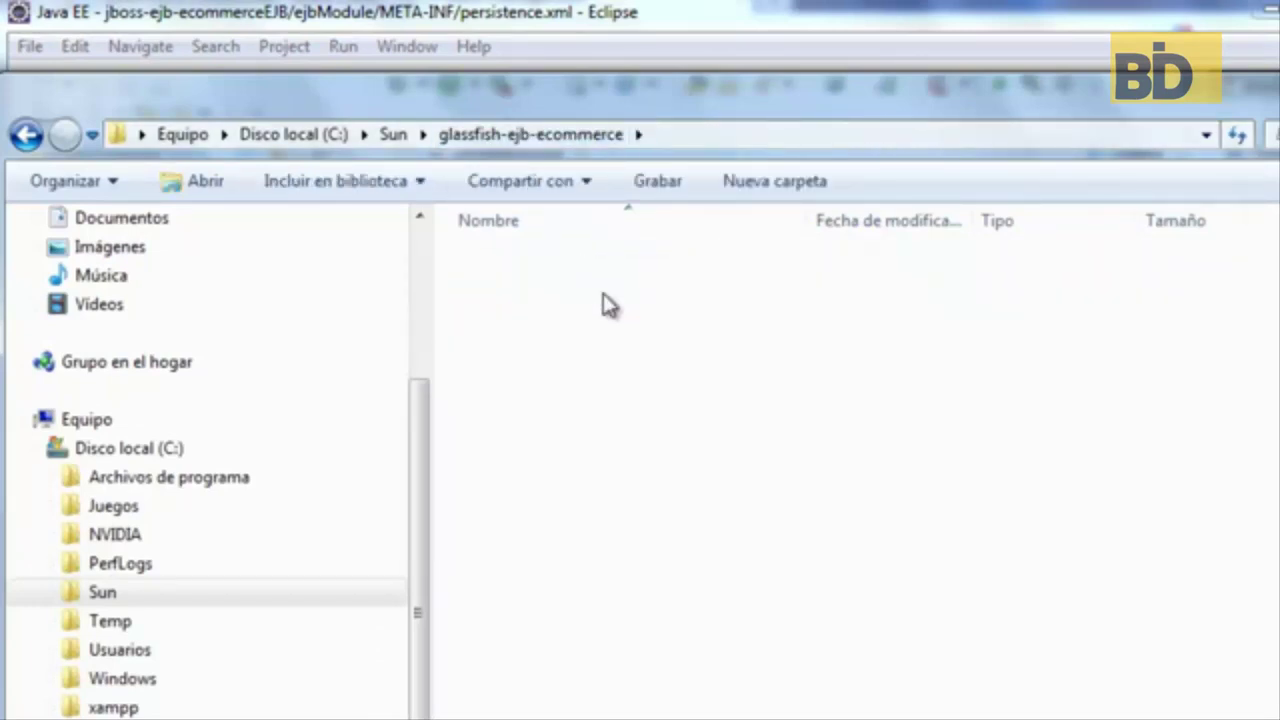
pyautogui.doubleClick(500, 296)
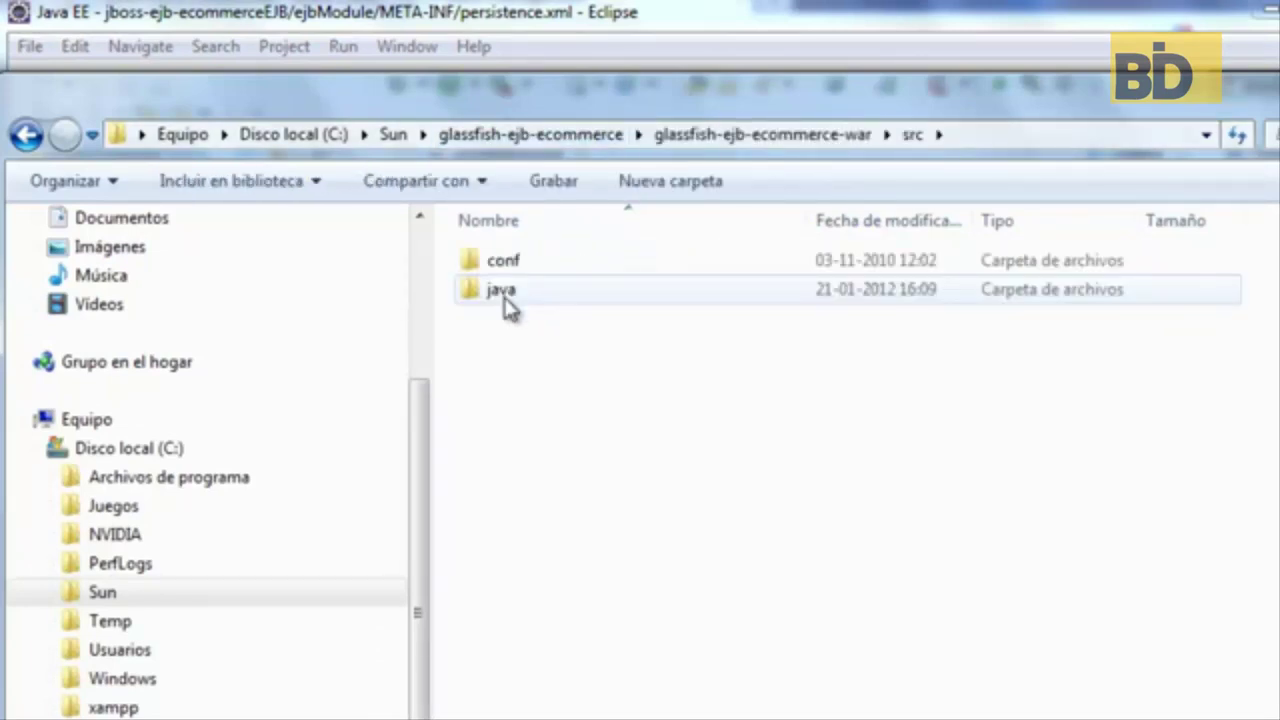
pyautogui.doubleClick(505, 300)
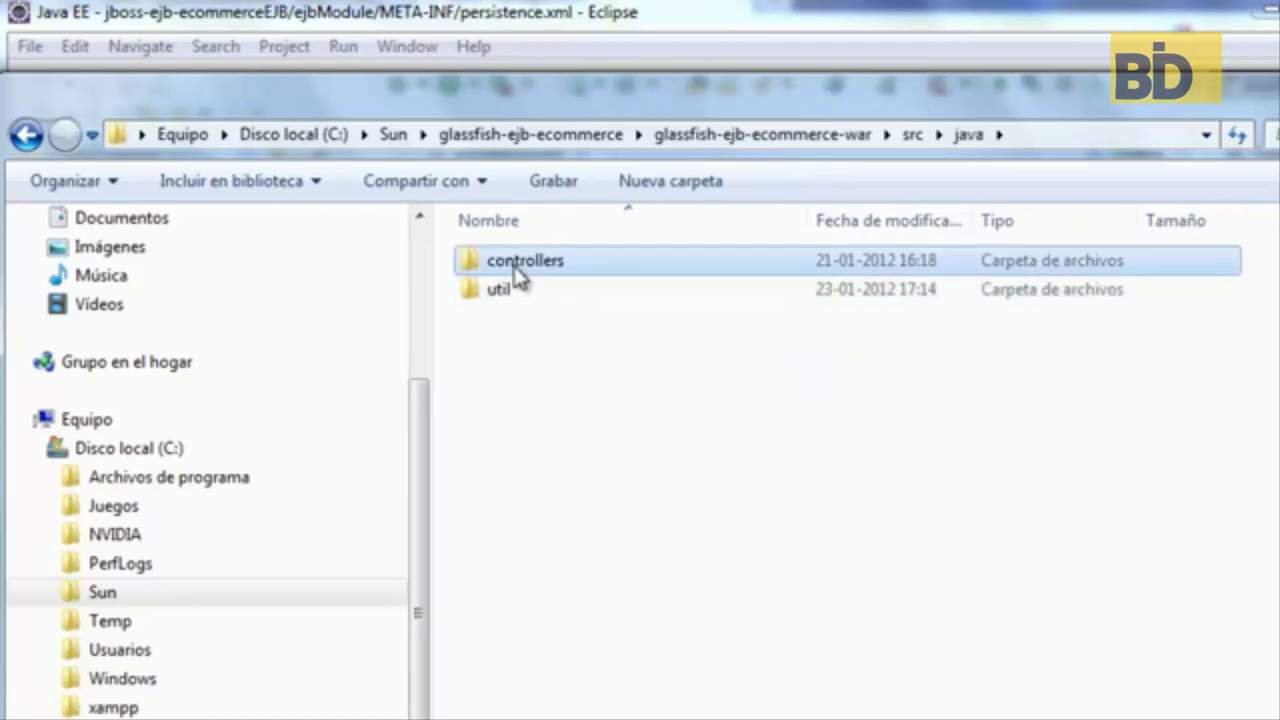
pyautogui.doubleClick(512, 268)
pyautogui.moveTo(734, 510); pyautogui.dragTo(500, 240)
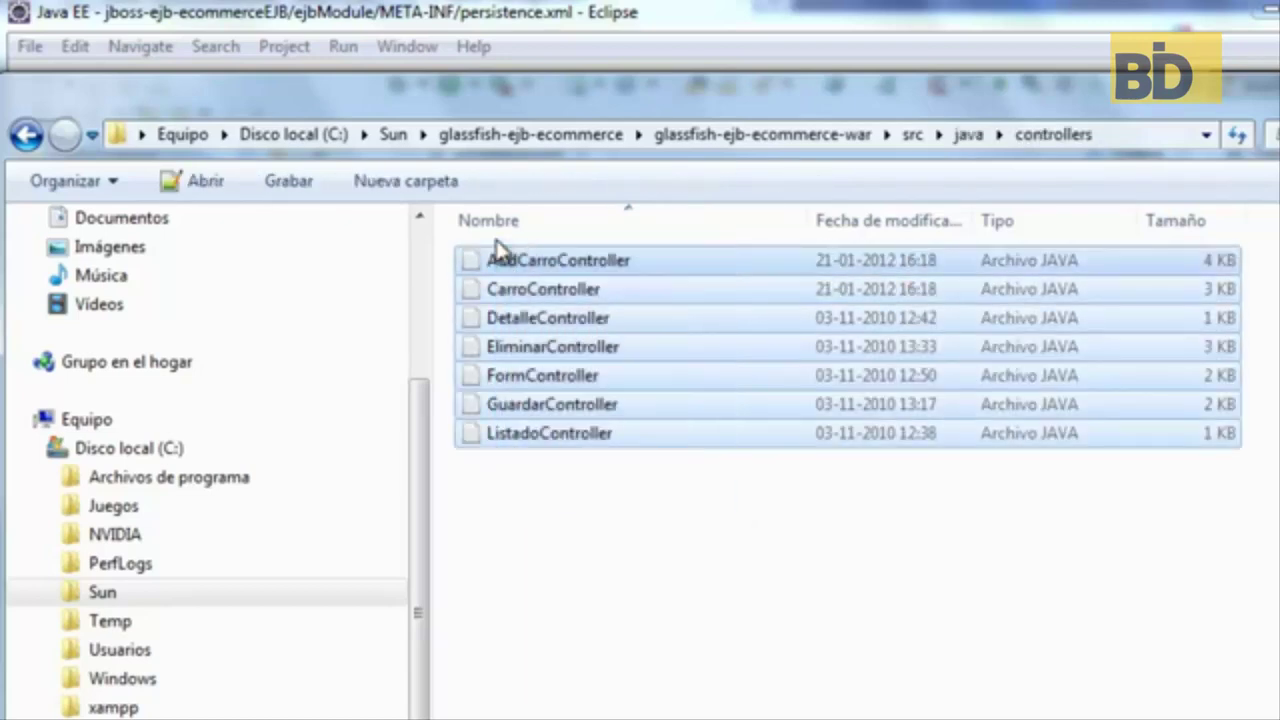
# Step: Switch to Eclipse, paste the controller classes into the controllers package, and open AddCarroController.java and CarroController.java
pyautogui.hotkey('alt', 'Tab')
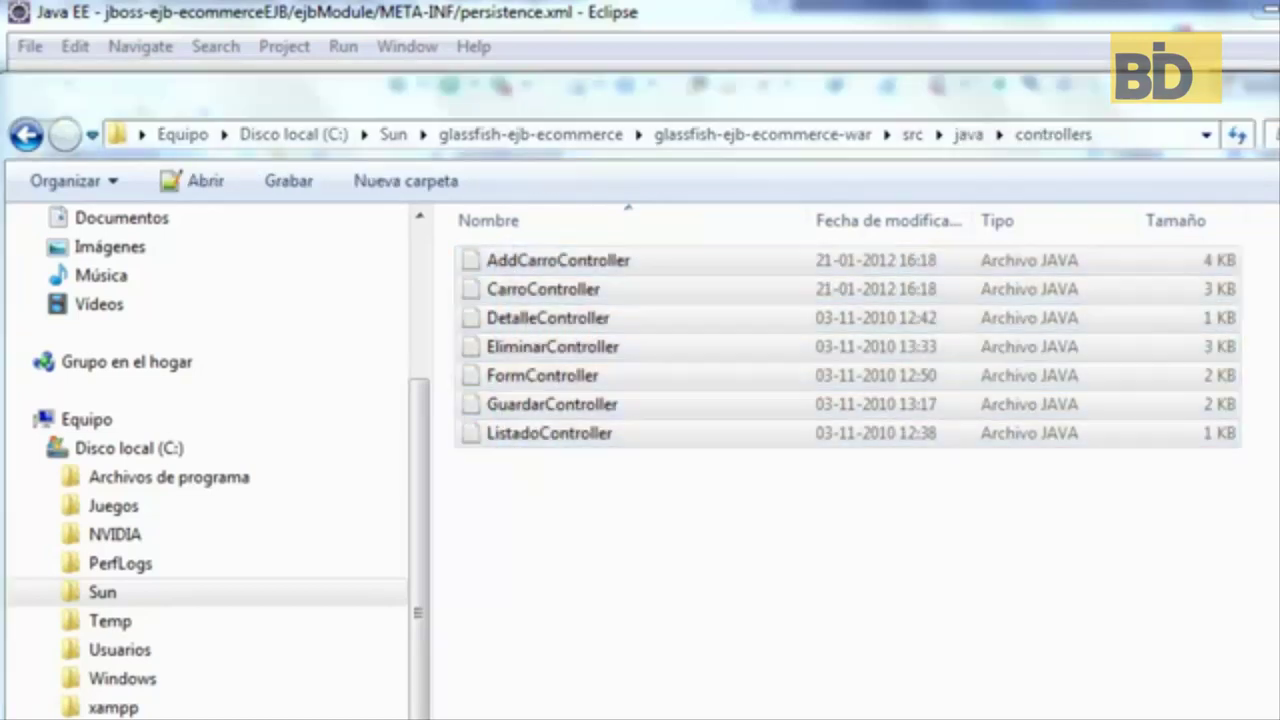
pyautogui.click(160, 438)
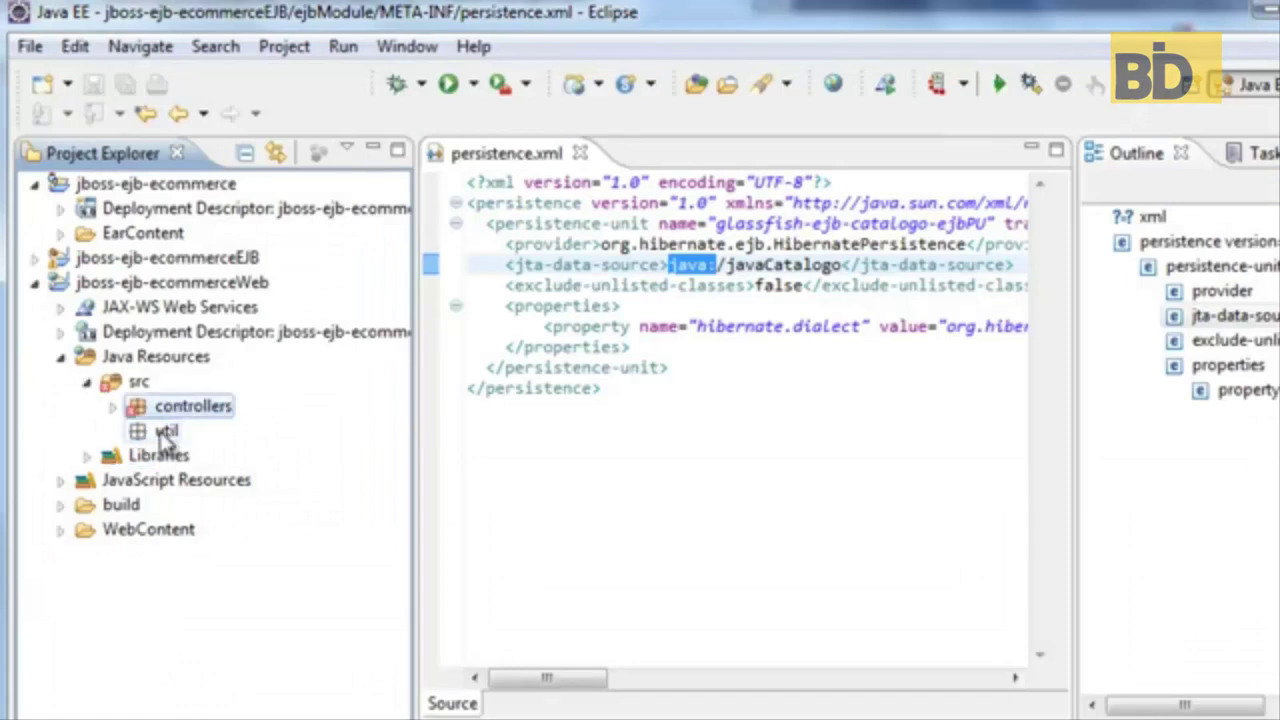
pyautogui.click(115, 407)
pyautogui.doubleClick(165, 430)
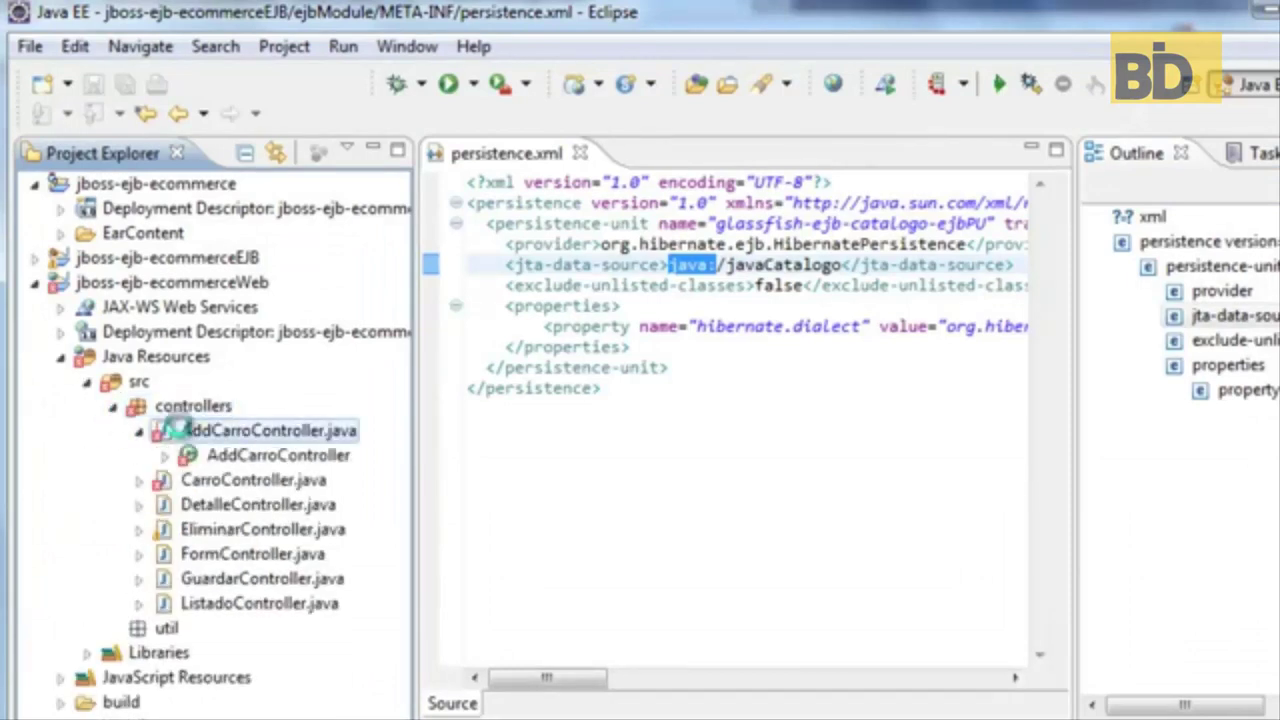
pyautogui.doubleClick(185, 480)
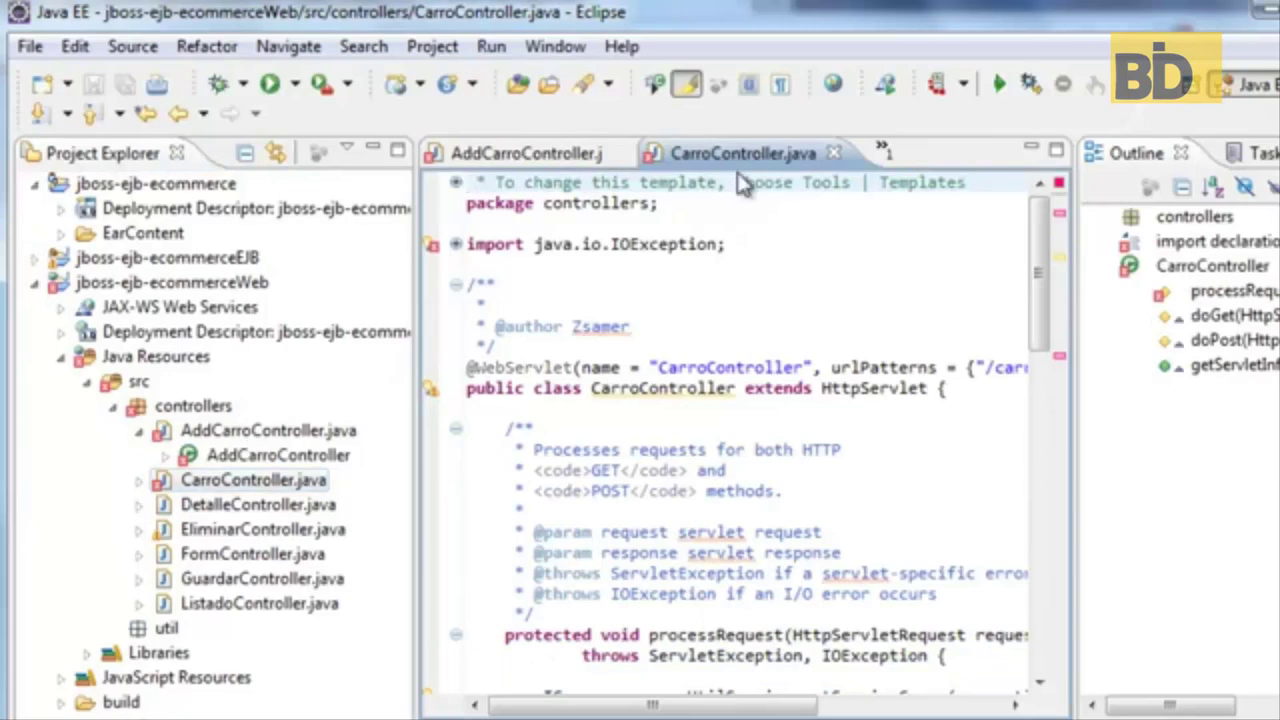
# Step: In CarroController.java, expand the imports, change the ICarro import to models.dominio.carro.ICarro, and save the file
pyautogui.click(455, 244)
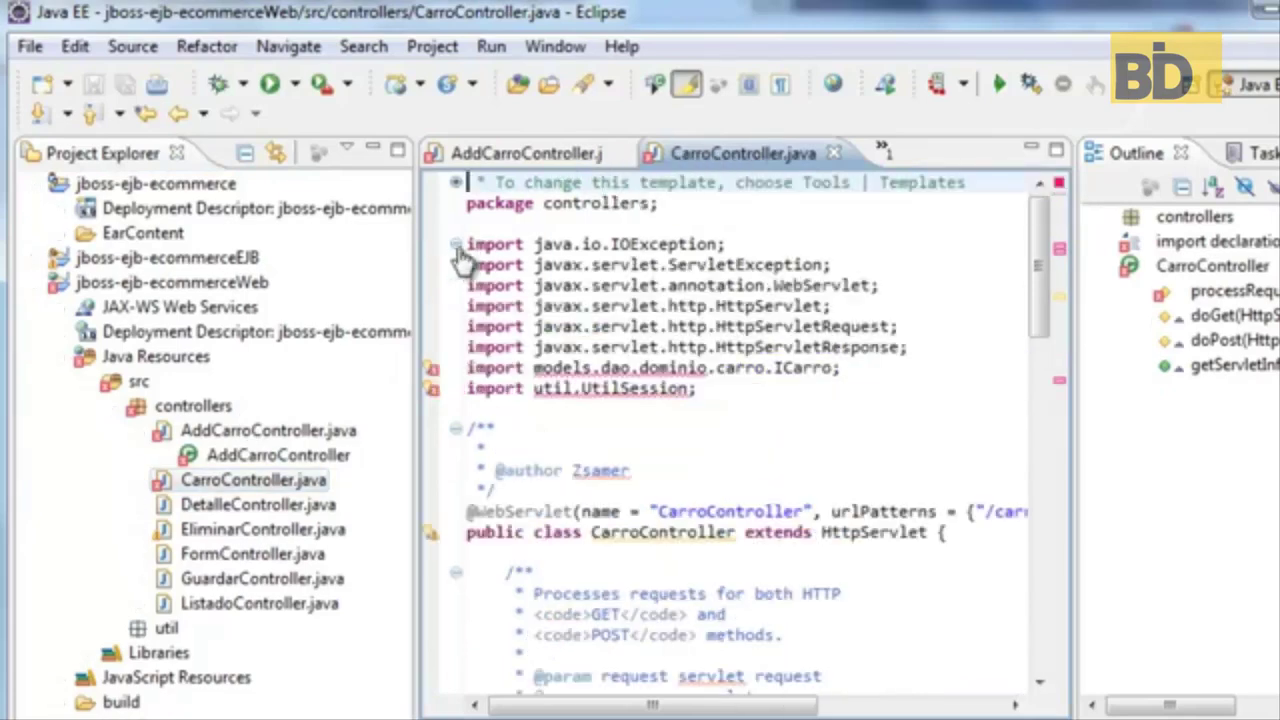
pyautogui.doubleClick(614, 368)
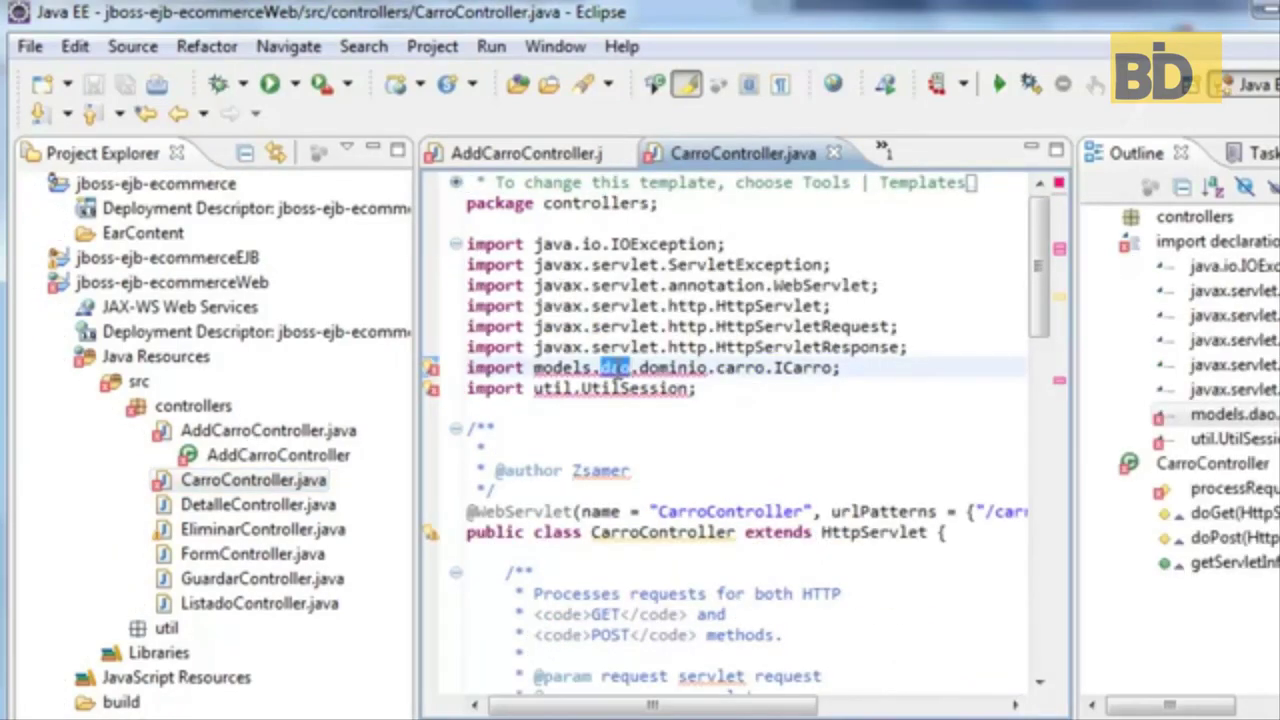
pyautogui.press('Delete')
pyautogui.press('Delete')
pyautogui.click(92, 84)
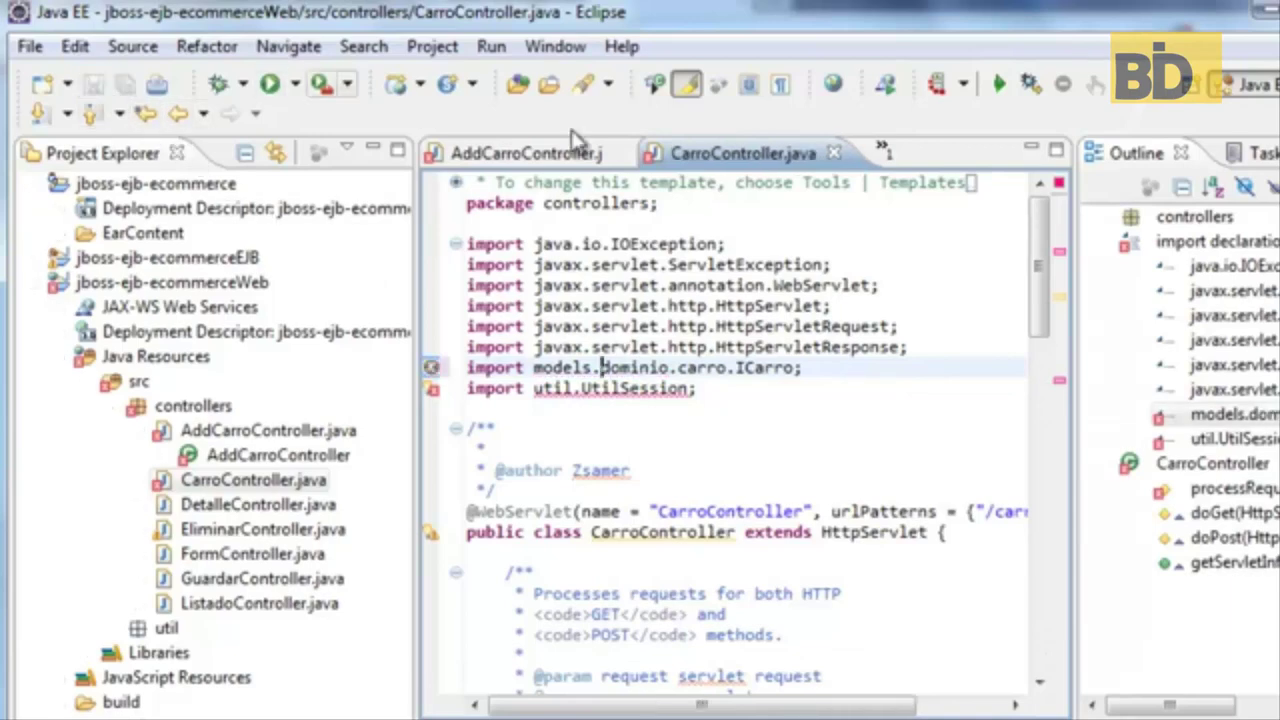
# Step: In AddCarroController.java, remove the dao segment from the ICarro and ItemCarro imports so both use models.dominio.carro, and save
pyautogui.click(571, 150)
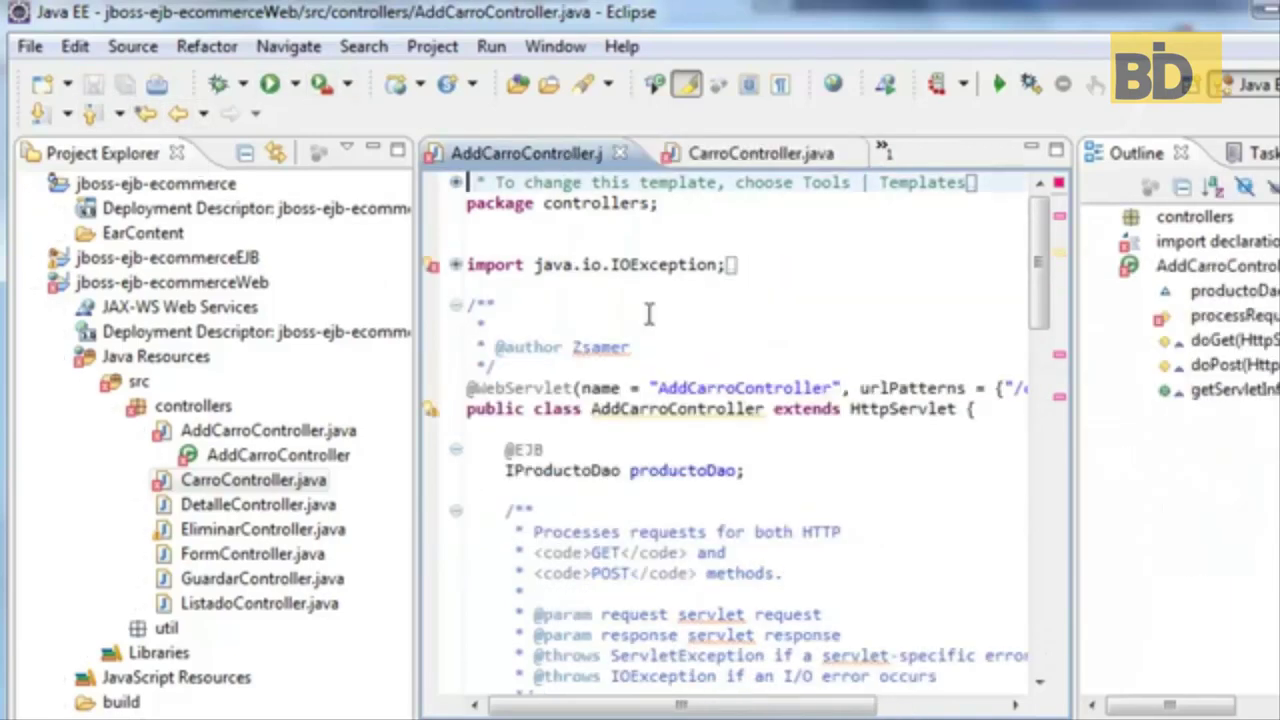
pyautogui.click(456, 266)
pyautogui.doubleClick(614, 430)
pyautogui.press('Delete')
pyautogui.press('Delete')
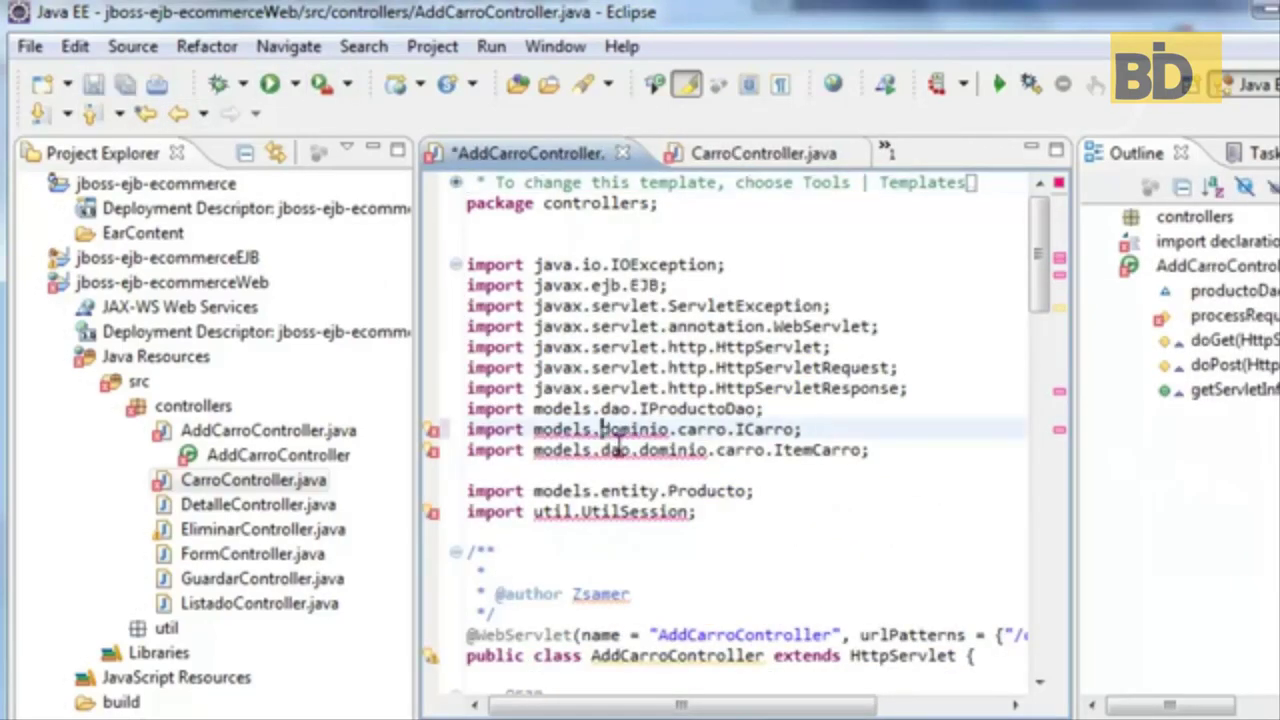
pyautogui.doubleClick(617, 450)
pyautogui.press('Delete')
pyautogui.press('Delete')
pyautogui.press('Delete')
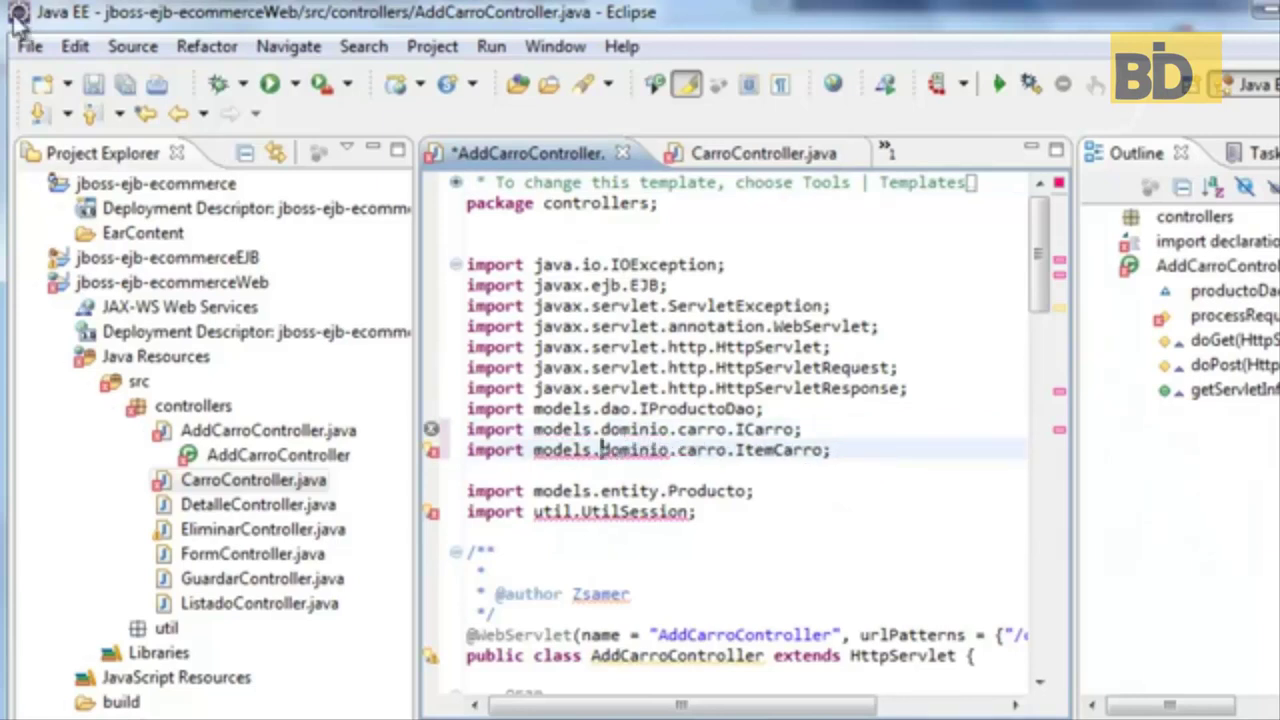
pyautogui.hotkey('ctrl', 's')
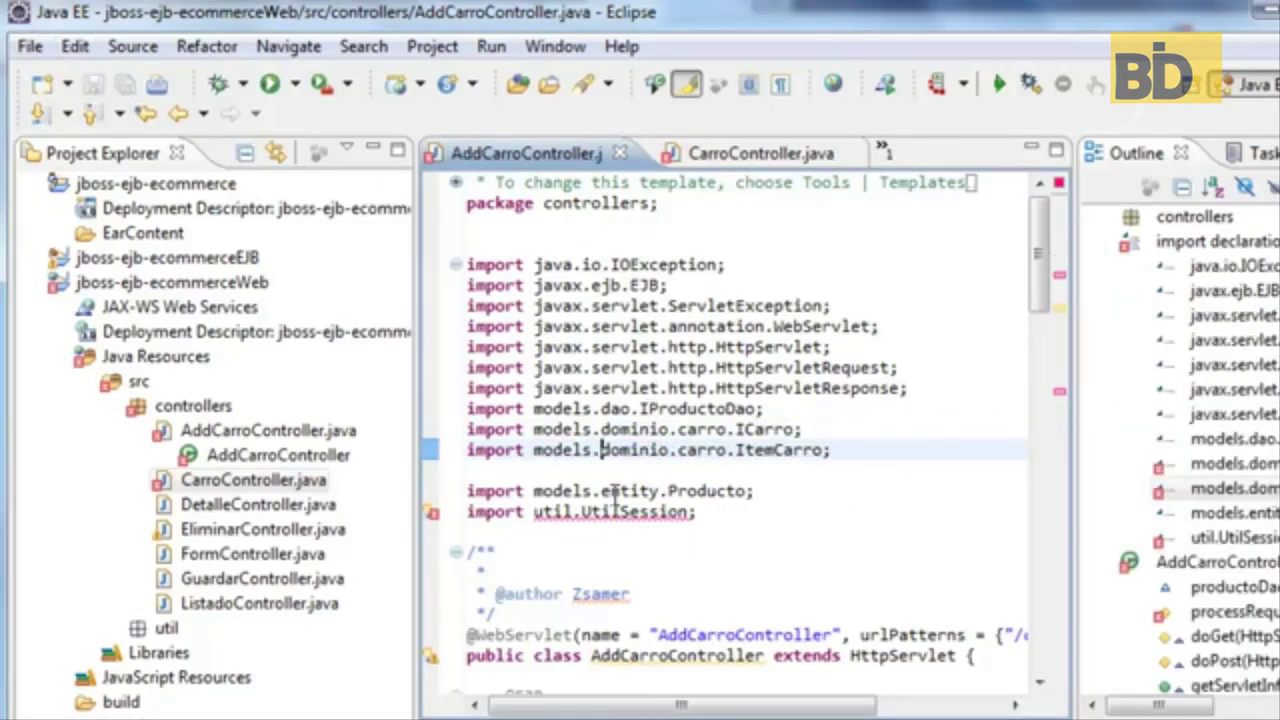
# Step: Switch to Windows Explorer and copy the UtilSession file from the src\java\util folder of glassfish-ejb-ecommerce-war
pyautogui.moveTo(645, 513)
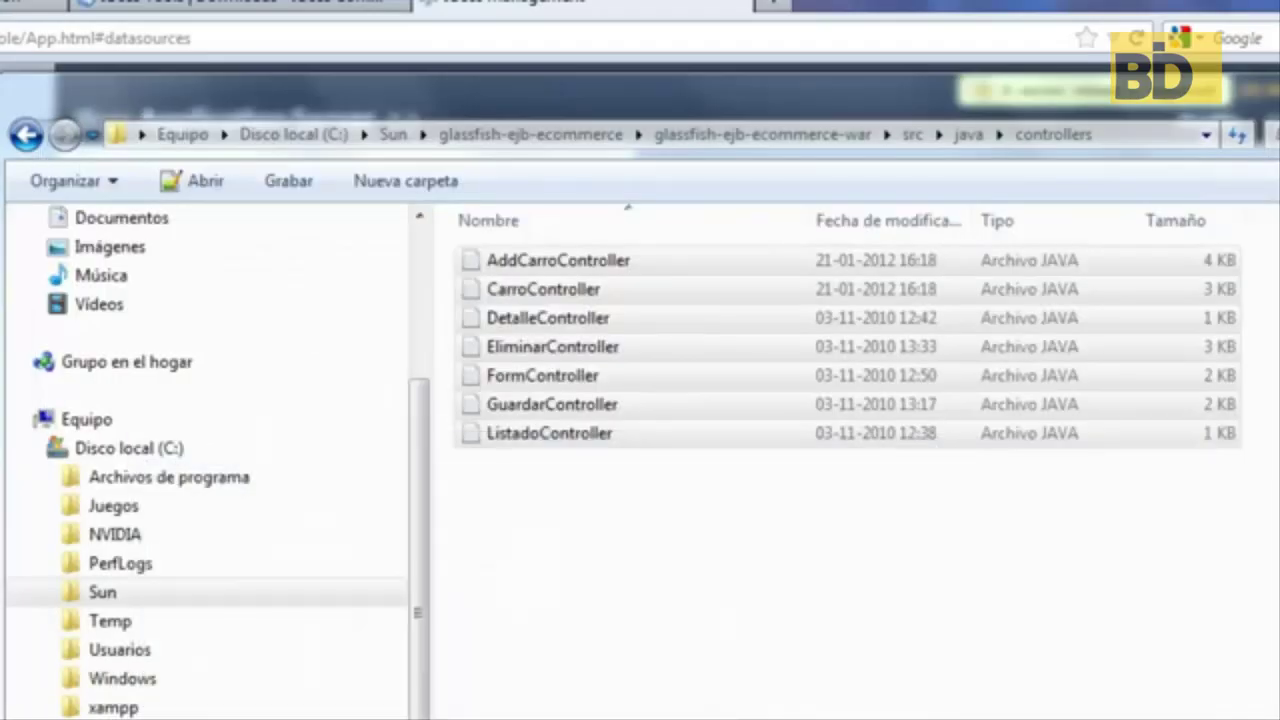
pyautogui.click(60, 133)
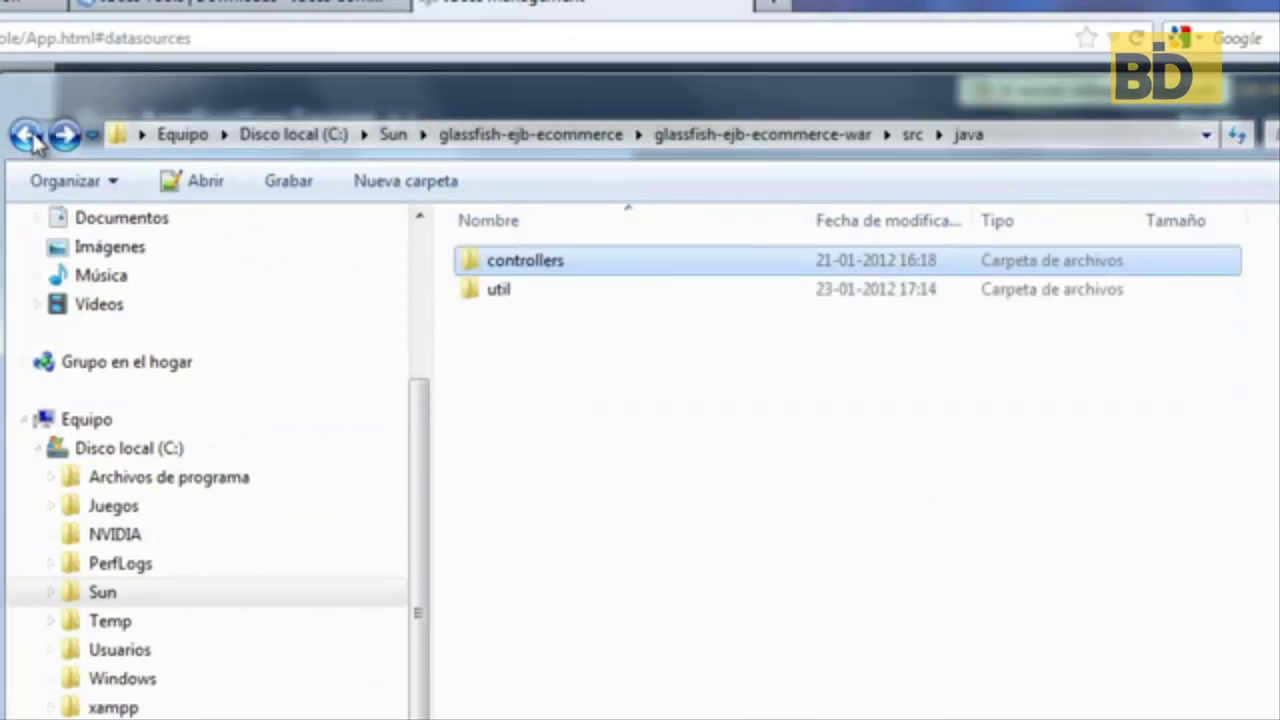
pyautogui.doubleClick(529, 297)
pyautogui.rightClick(529, 262)
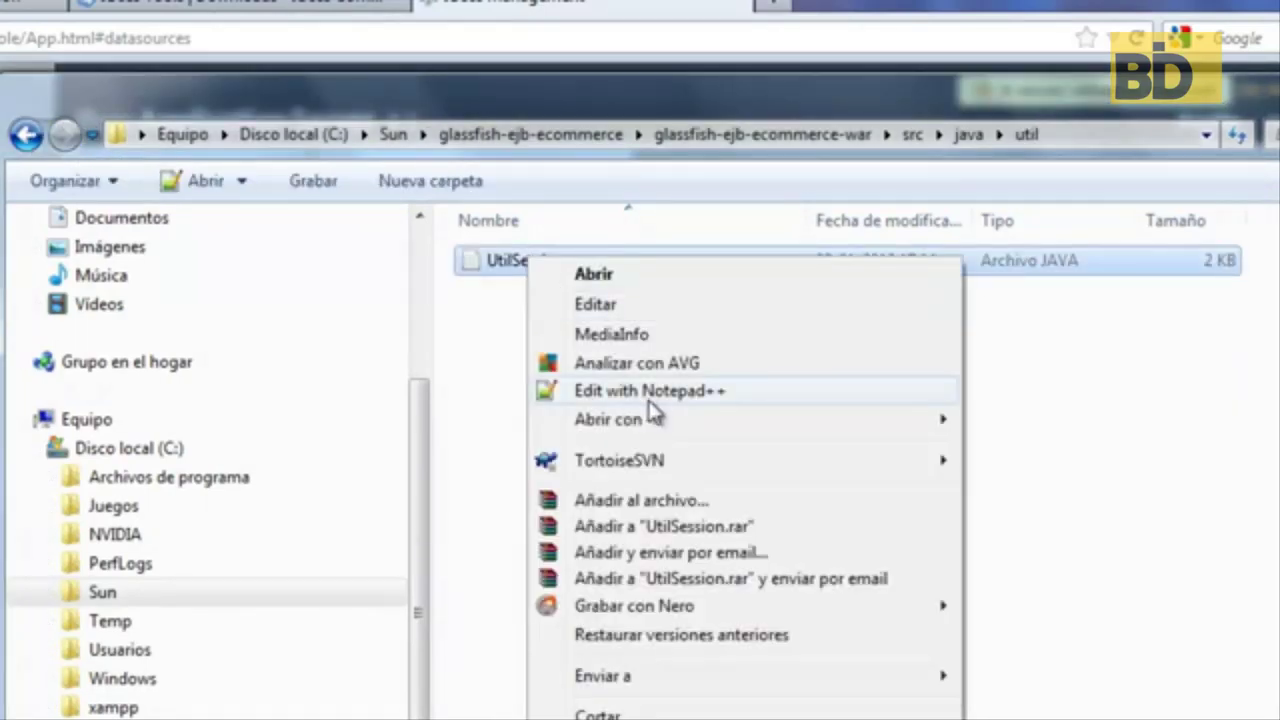
pyautogui.click(654, 712)
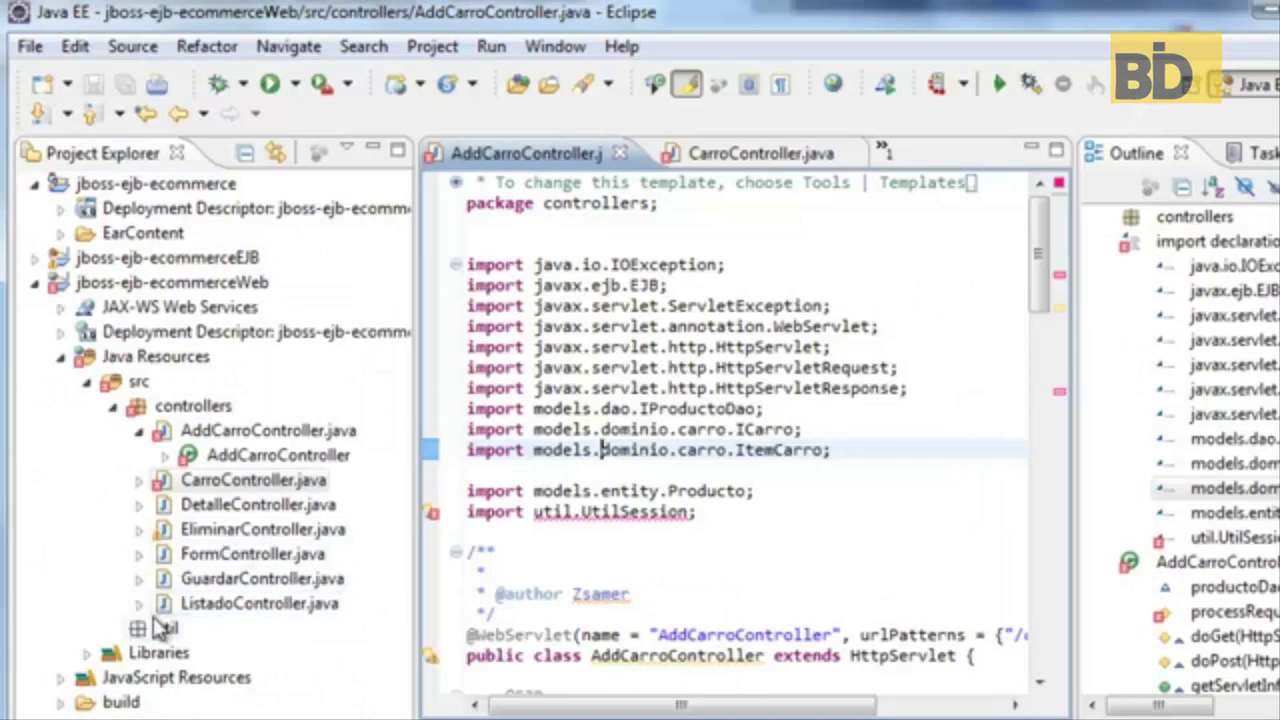
# Step: Switch to Eclipse, paste UtilSession.java into the util package of jboss-ejb-ecommerceWeb, and open it
pyautogui.rightClick(160, 628)
pyautogui.click(214, 520)
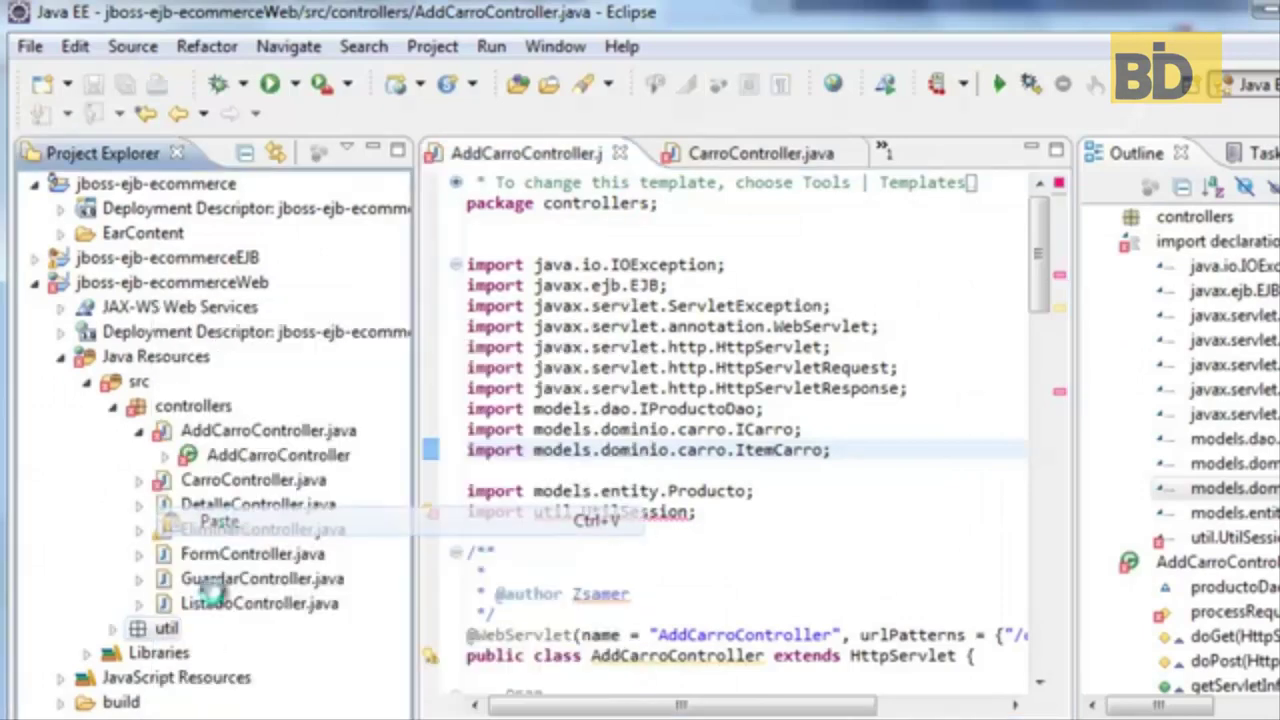
pyautogui.doubleClick(168, 655)
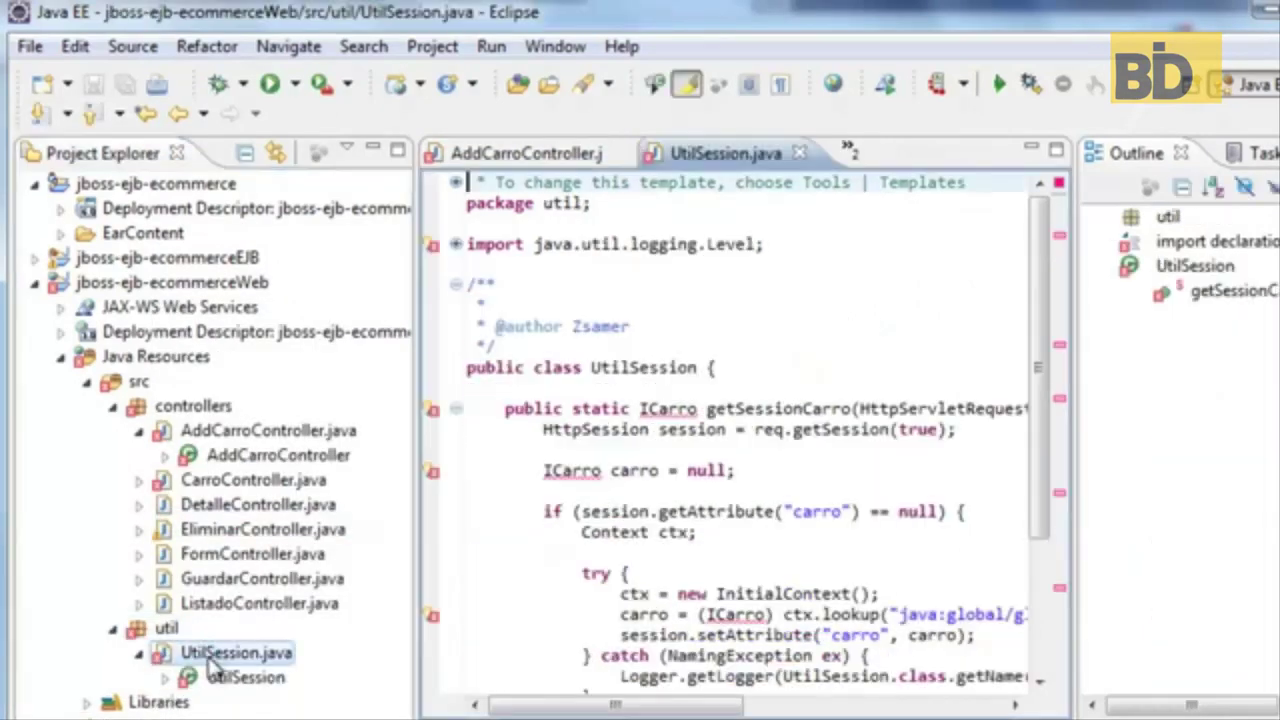
# Step: In UtilSession.java, remove the dao segment from the Carro and ICarro imports so both use models.dominio.carro, and save
pyautogui.click(455, 244)
pyautogui.doubleClick(616, 388)
pyautogui.moveTo(616, 390)
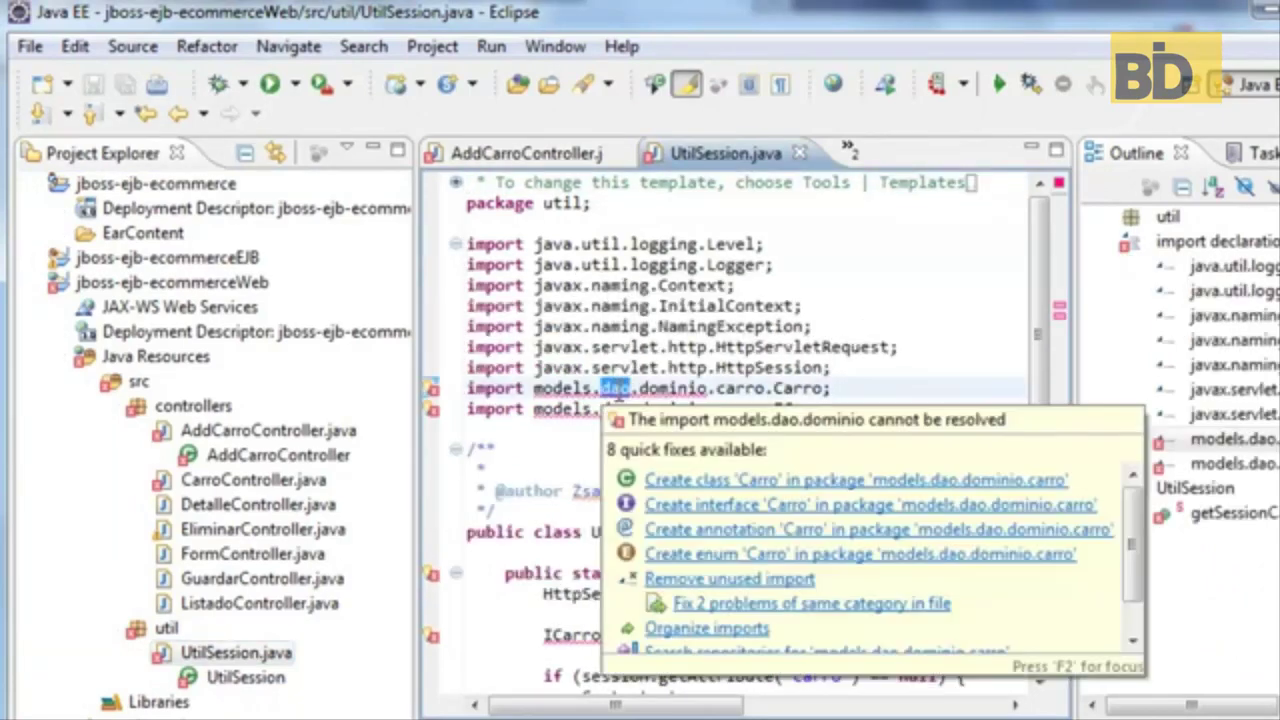
pyautogui.press('Delete')
pyautogui.press('Delete')
pyautogui.doubleClick(616, 409)
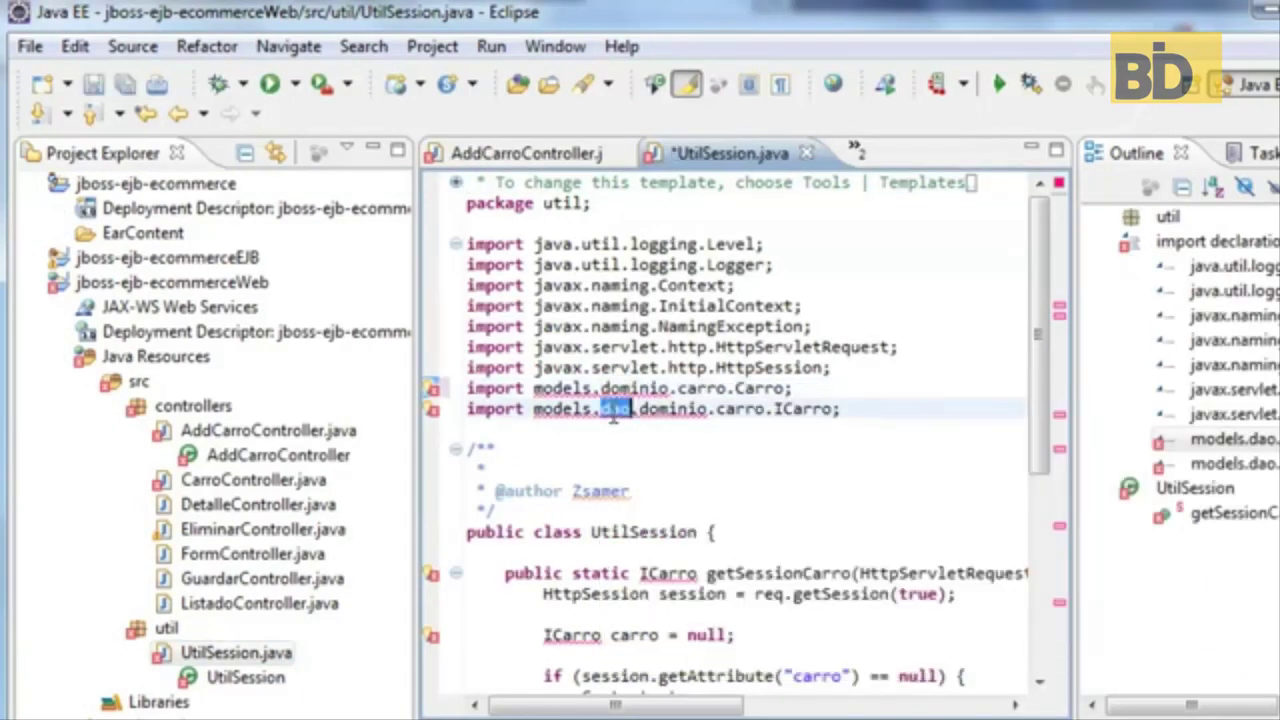
pyautogui.press('Delete')
pyautogui.press('Delete')
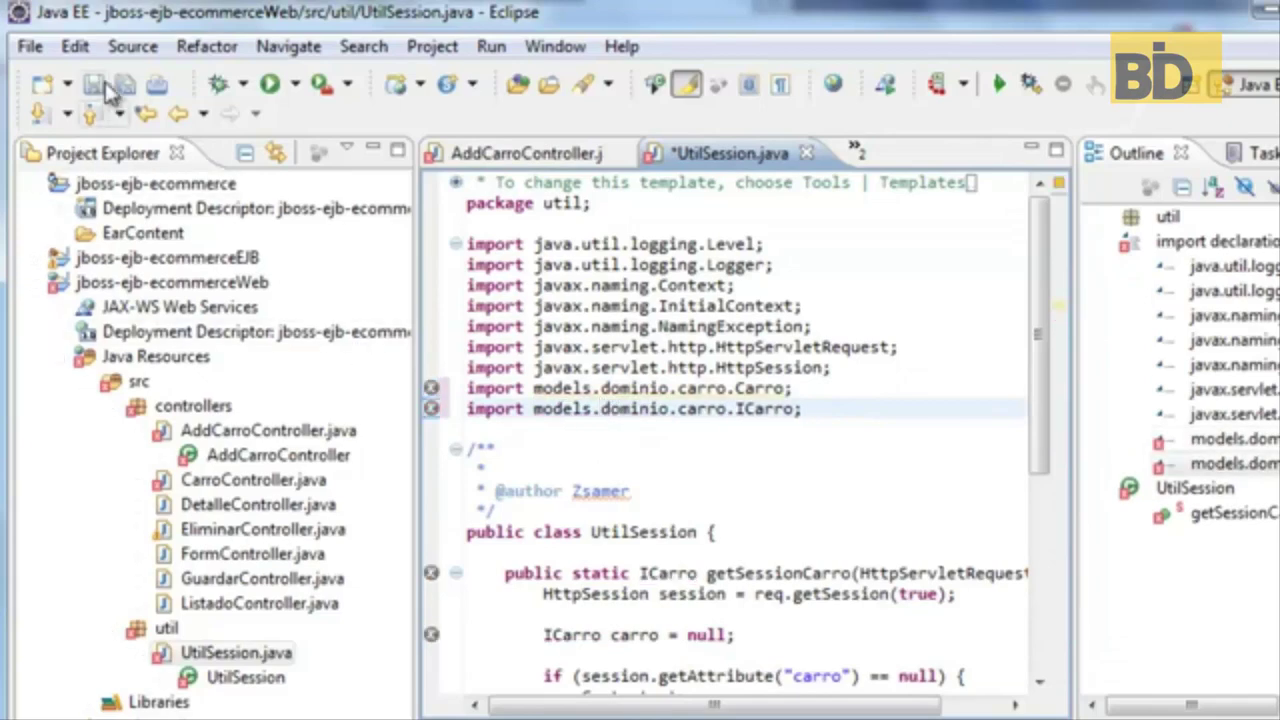
pyautogui.click(93, 84)
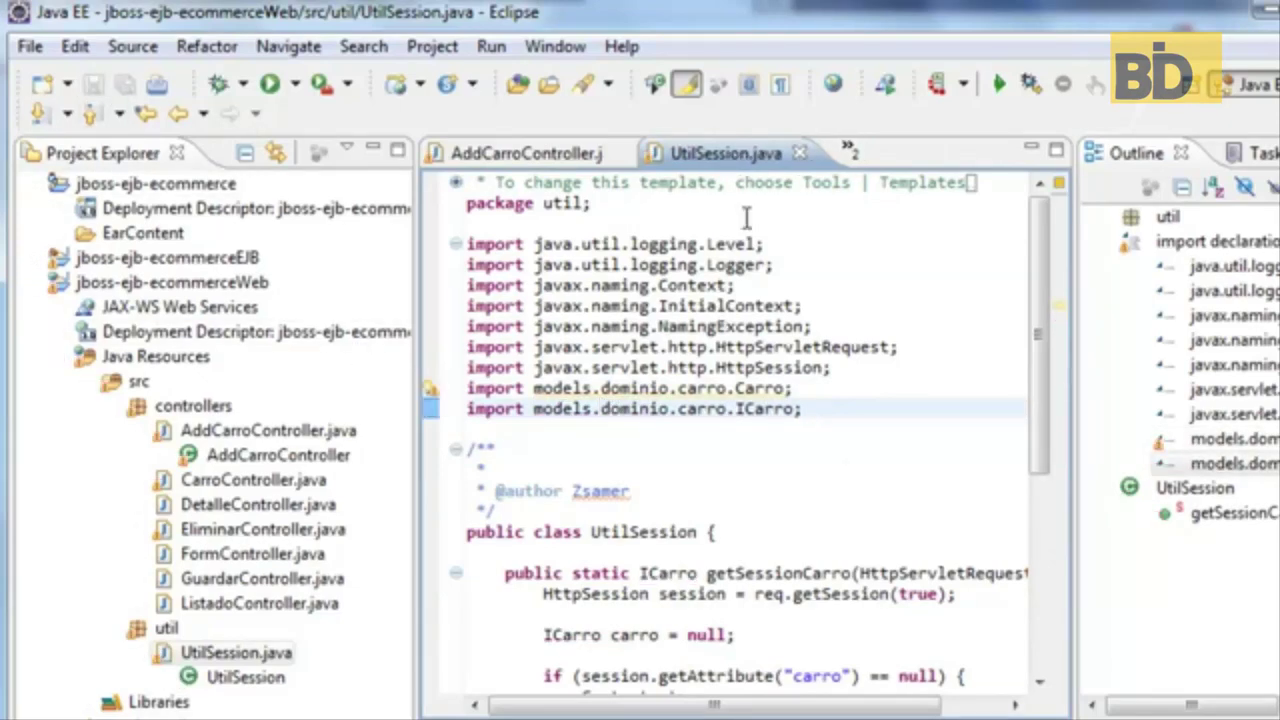
# Step: Maximize the UtilSession.java editor and examine the parts of the JNDI path in the ctx.lookup call
pyautogui.doubleClick(747, 163)
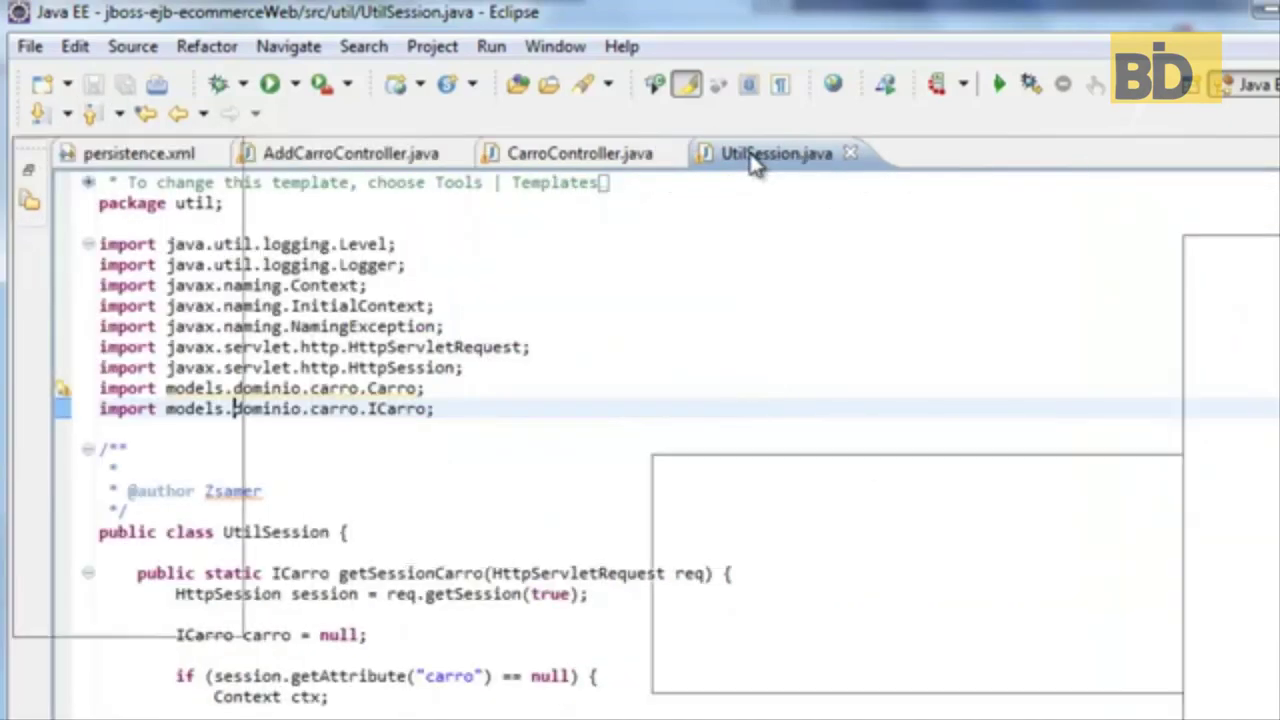
pyautogui.scroll(-2, 681, 558)
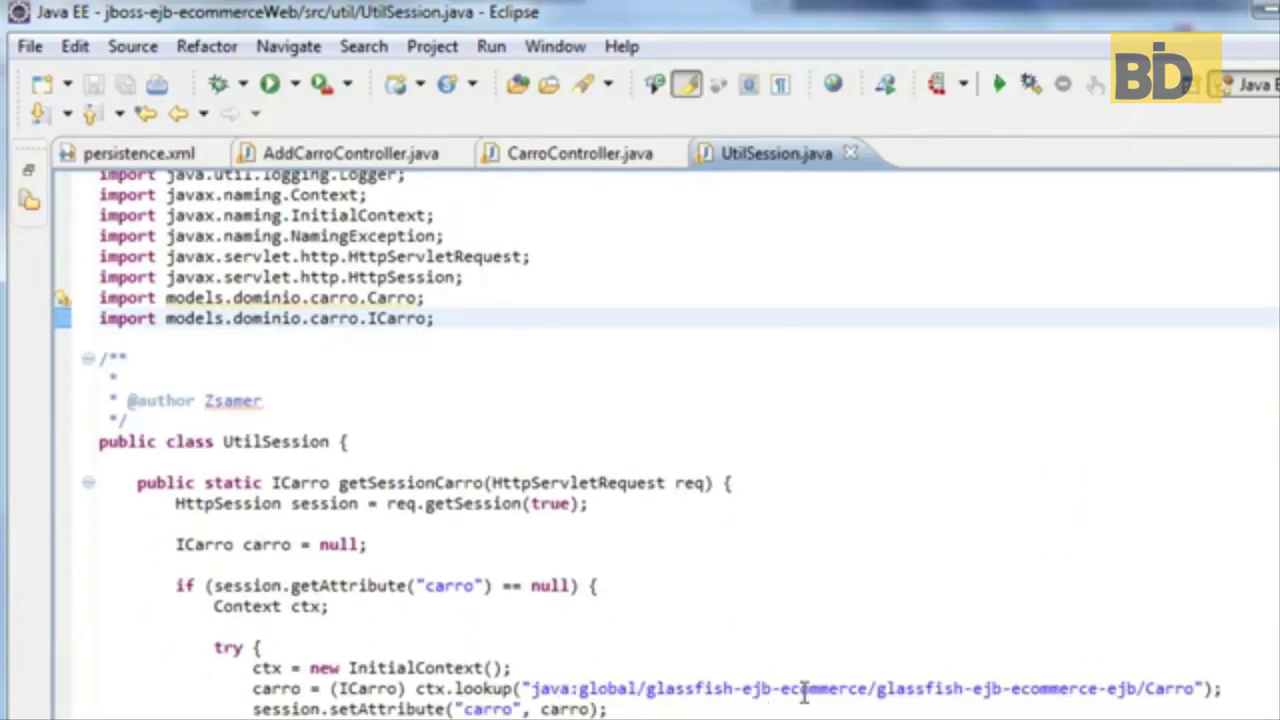
pyautogui.click(697, 690)
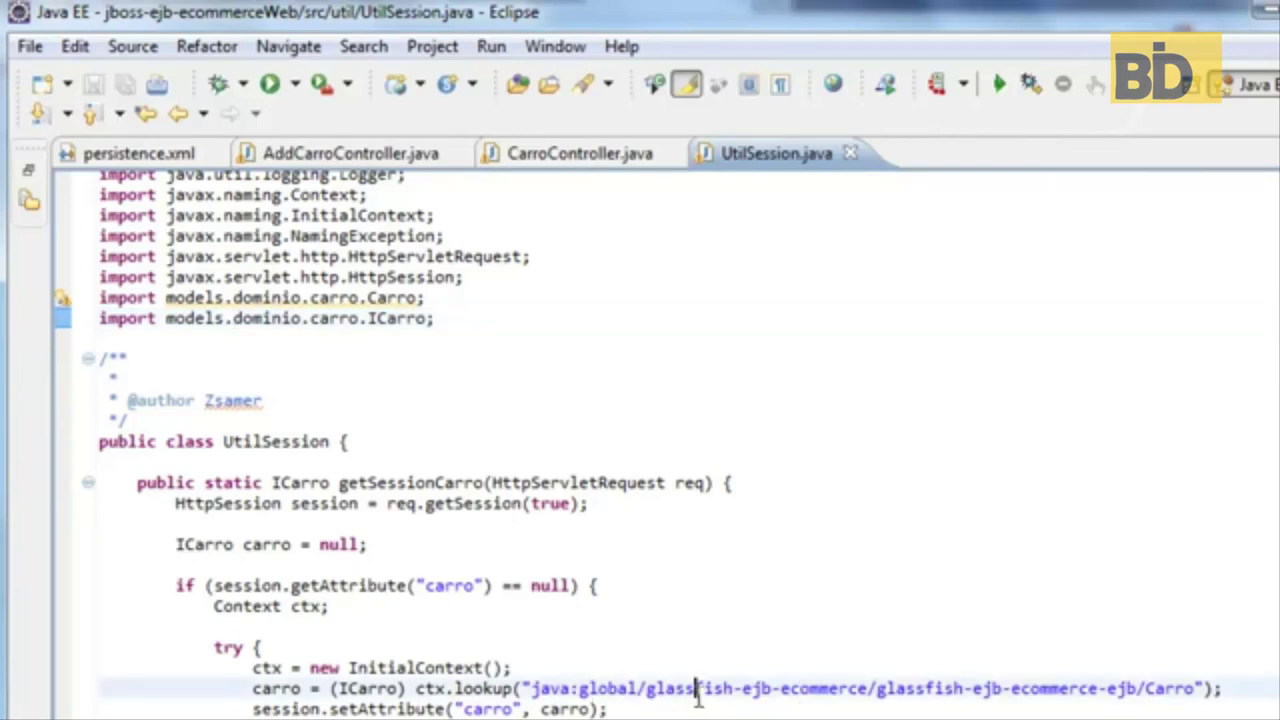
pyautogui.doubleClick(697, 690)
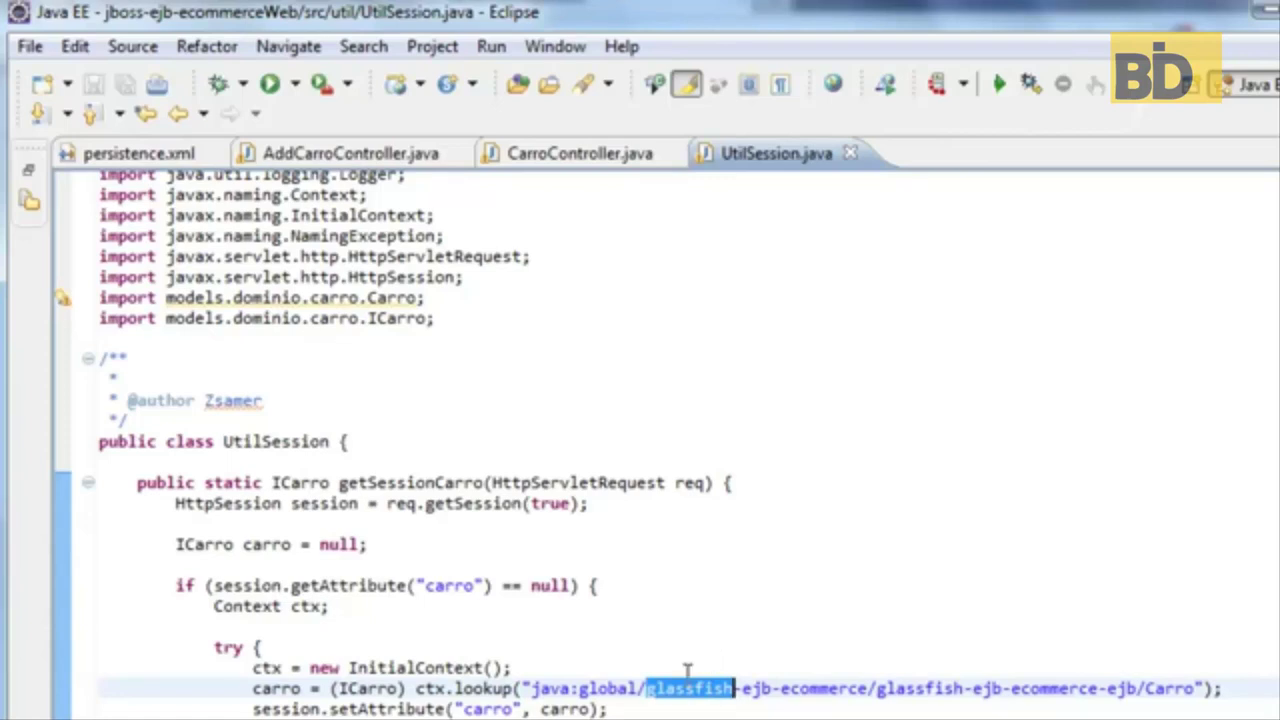
pyautogui.moveTo(528, 689); pyautogui.dragTo(1205, 690)
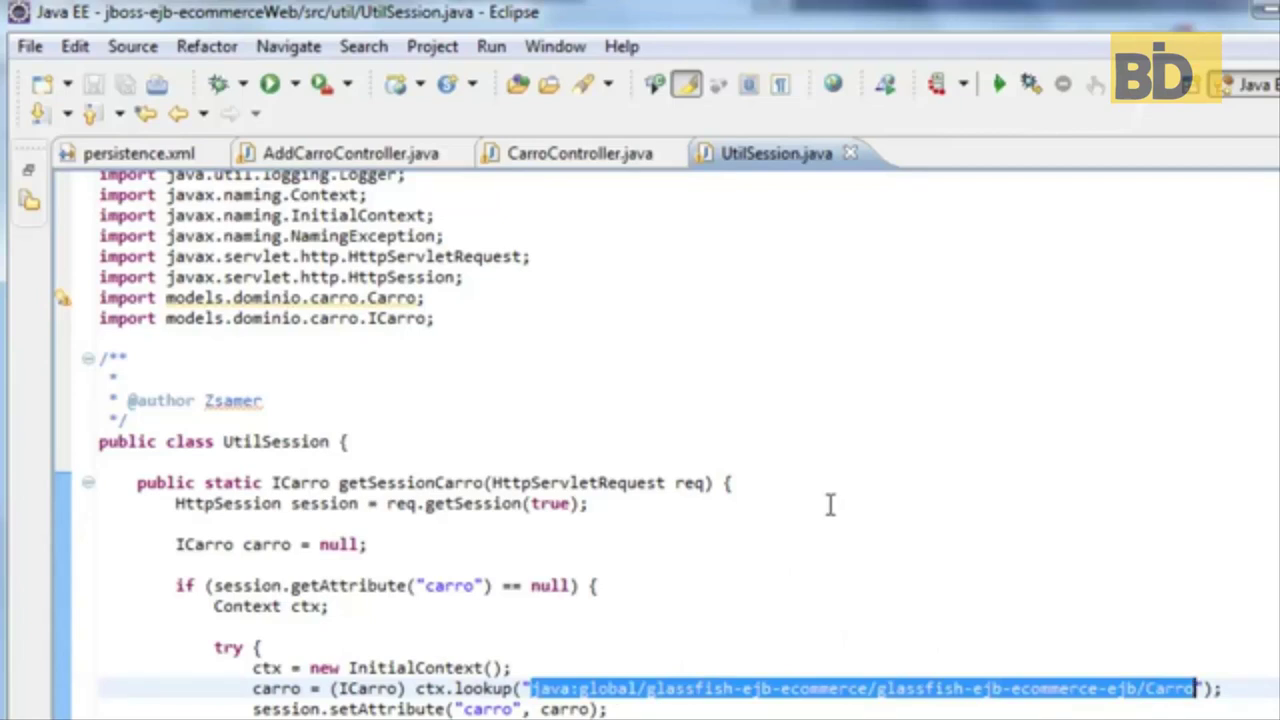
pyautogui.click(729, 680)
pyautogui.doubleClick(722, 692)
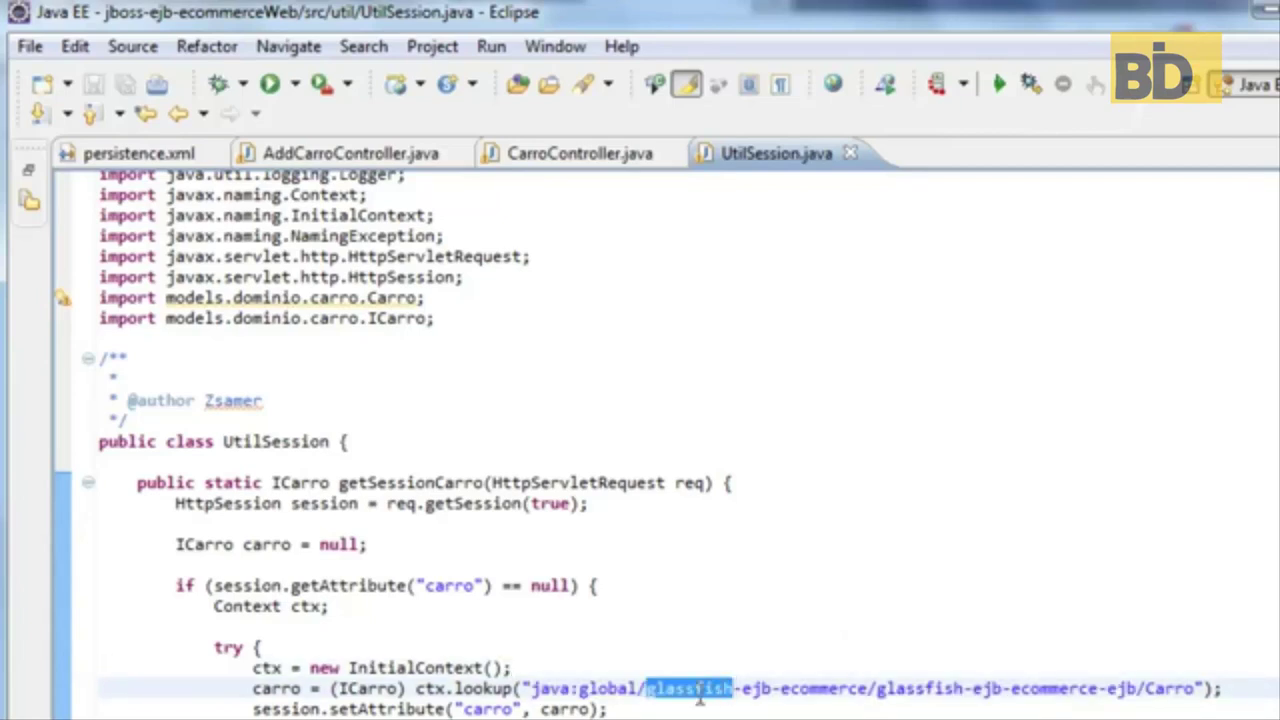
pyautogui.doubleClick(1172, 688)
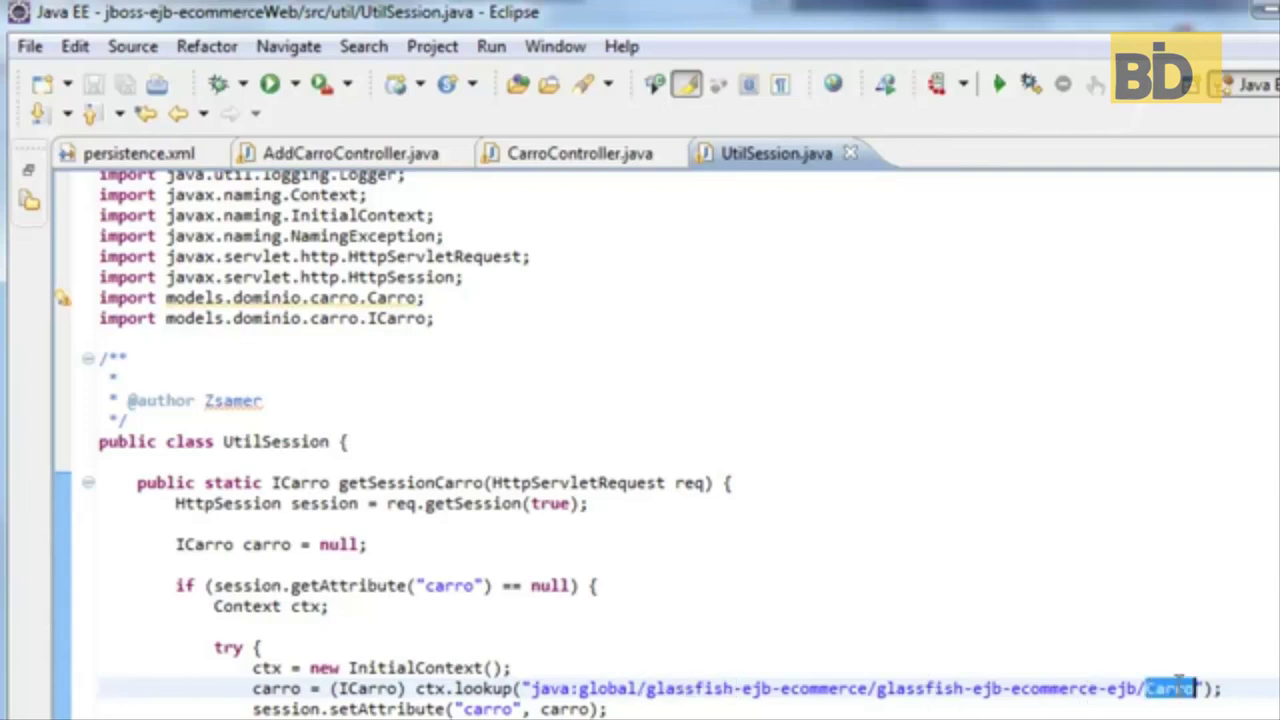
# Step: Change the ctx.lookup path to java:global/jboss-ejb-ecommerce/jboss-ejb-ecommerceEjb/Carro and save UtilSession.java
pyautogui.doubleClick(684, 690)
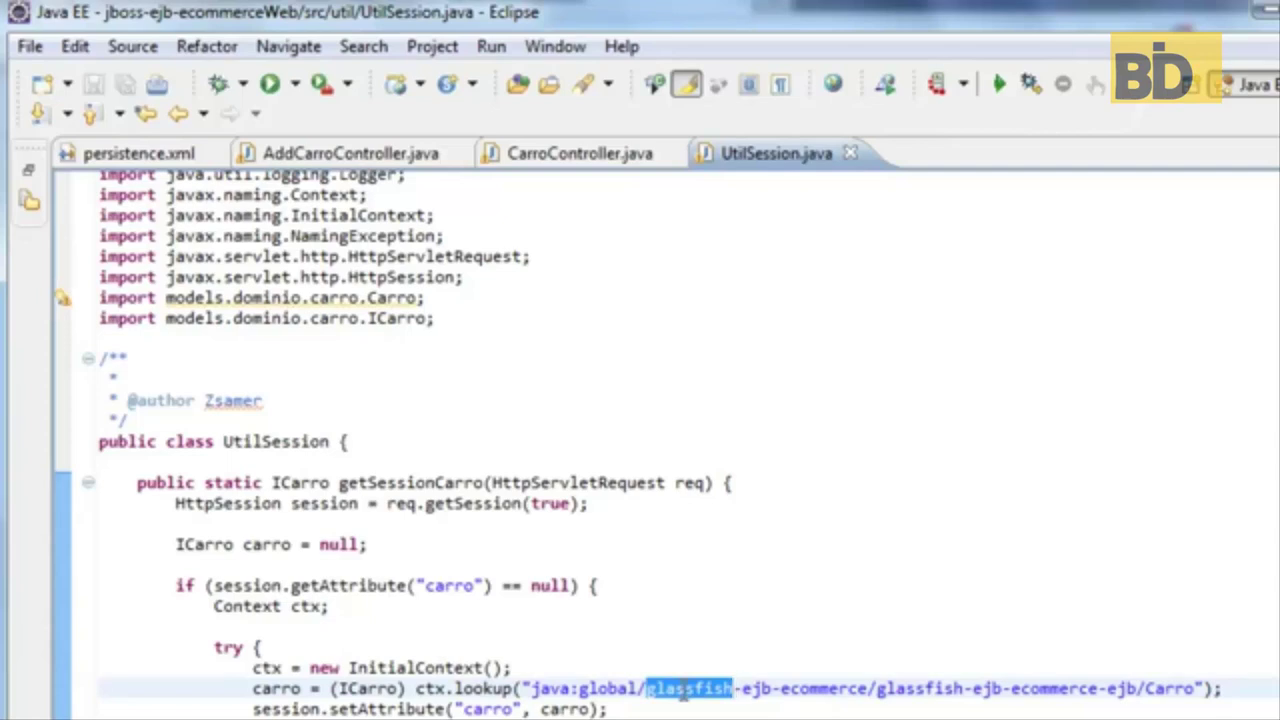
pyautogui.write('jboss')
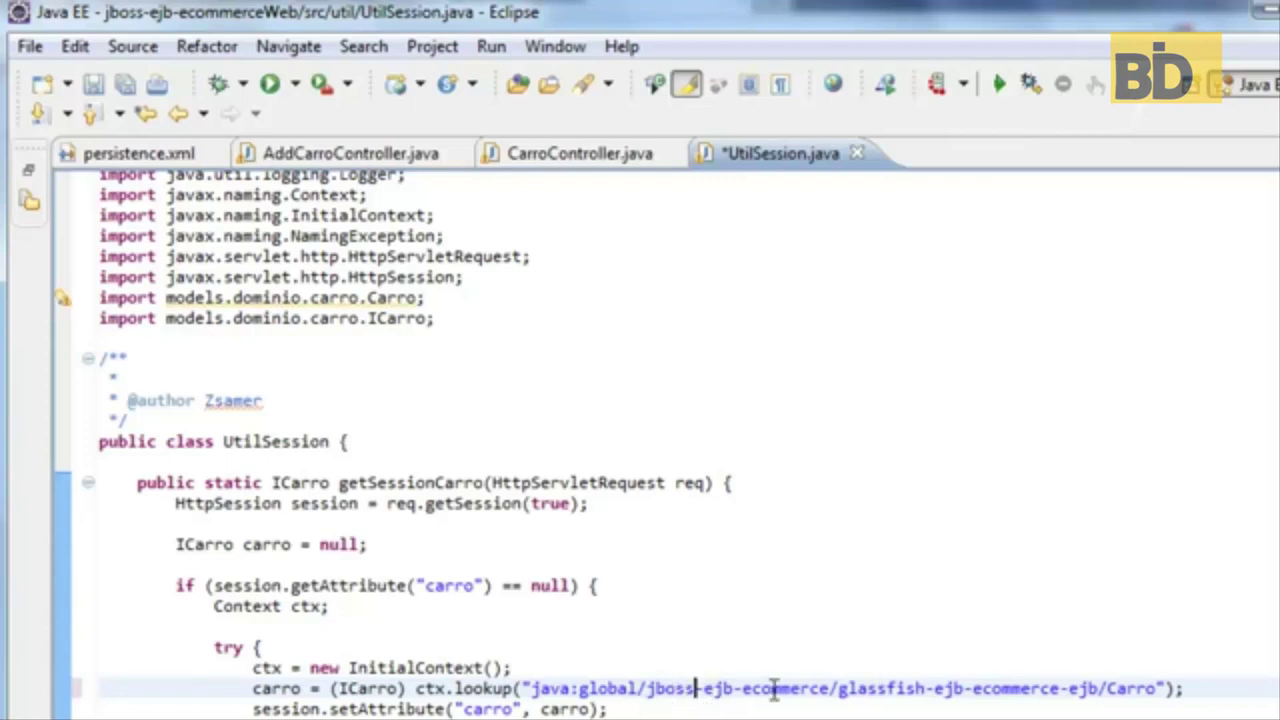
pyautogui.doubleClick(680, 688)
pyautogui.hotkey('ctrl', 'c')
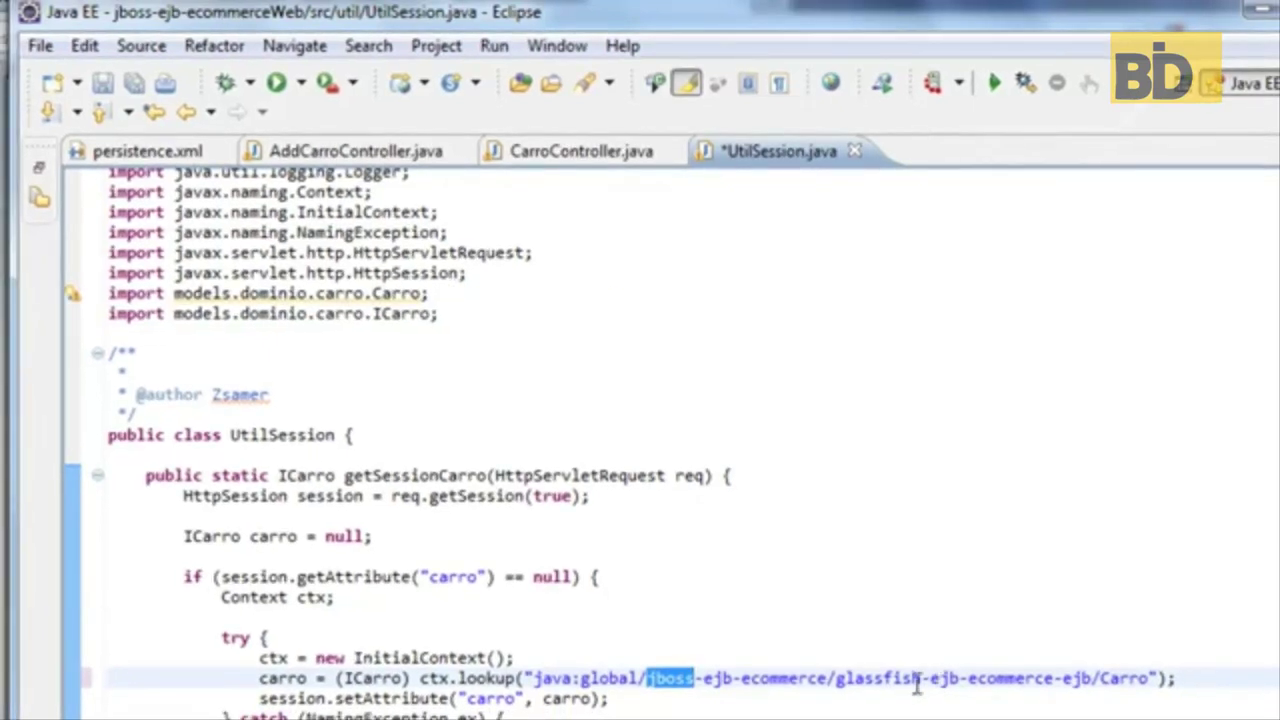
pyautogui.doubleClick(895, 680)
pyautogui.hotkey('ctrl', 'v')
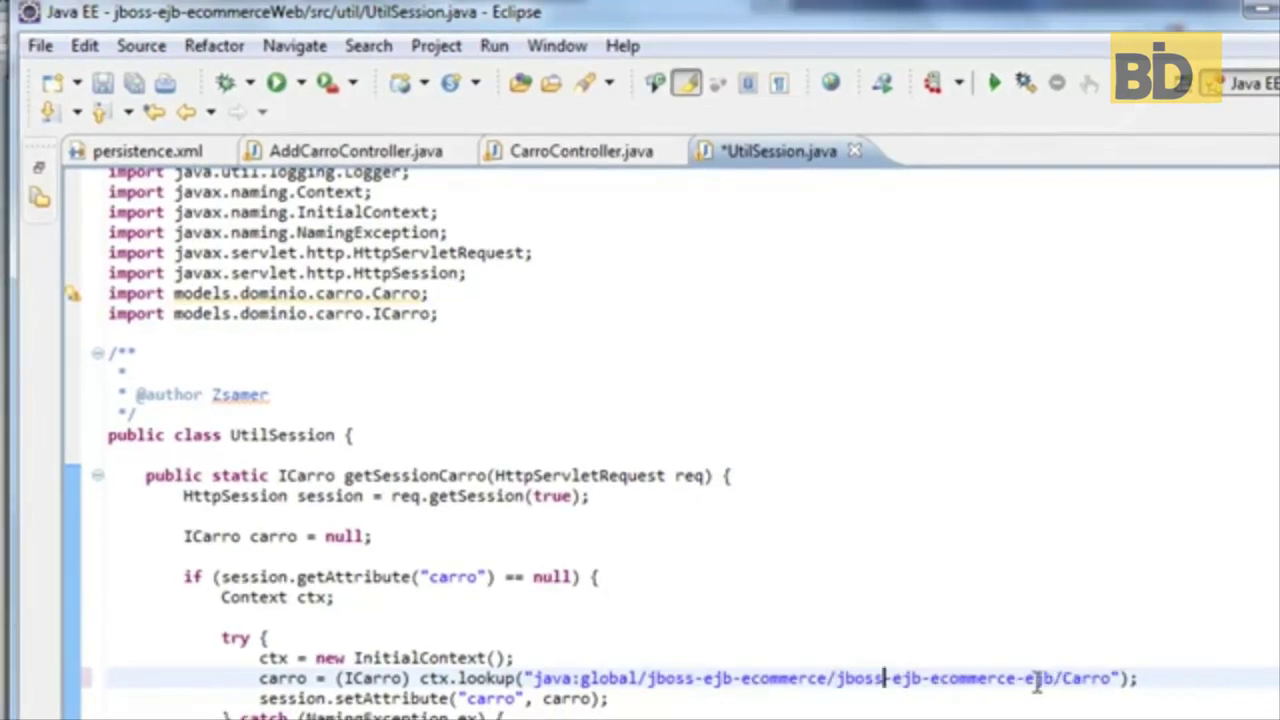
pyautogui.click(1025, 680)
pyautogui.press('BackSpace')
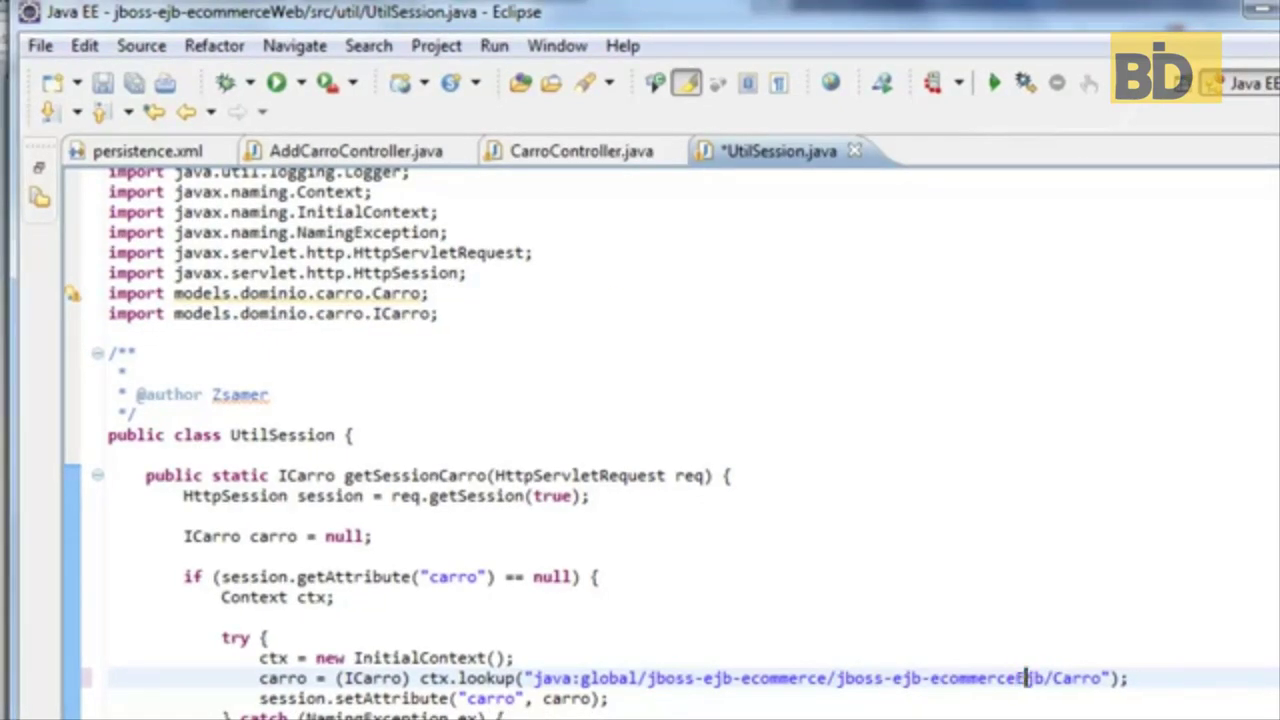
pyautogui.click(103, 83)
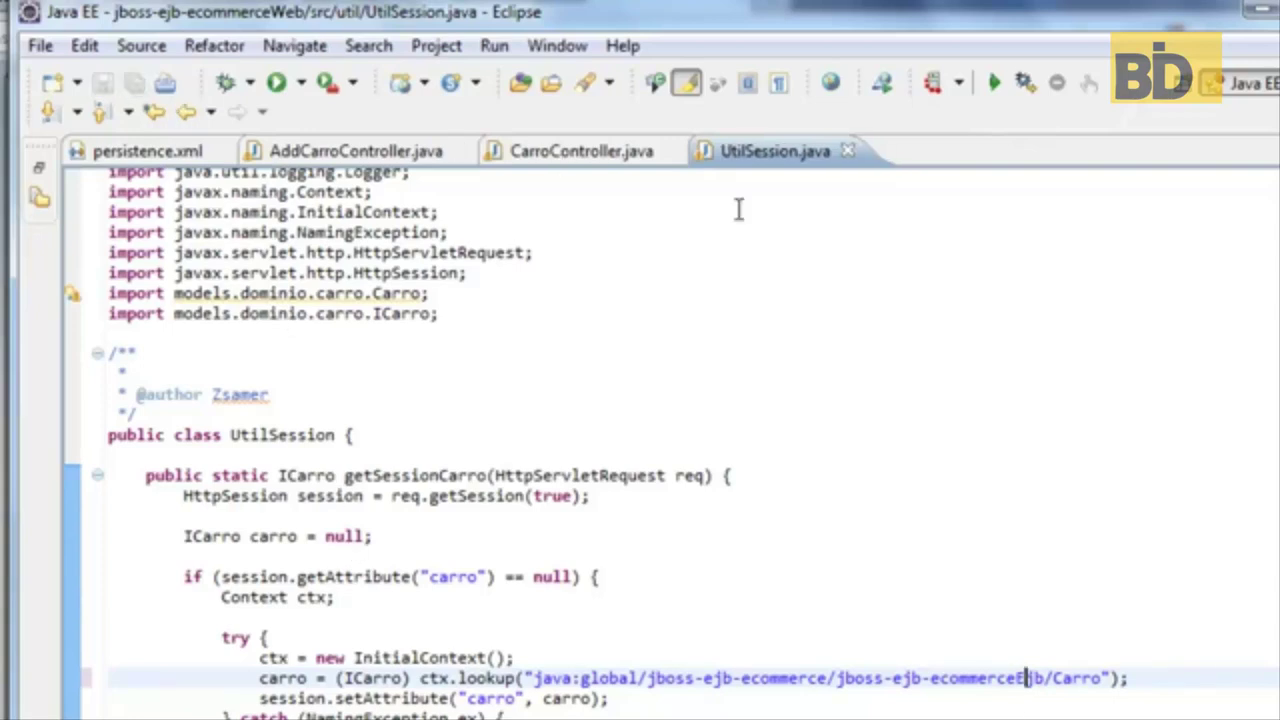
# Step: Restore the editor to normal size and correct the module name in the lookup path to jboss-ejb-ecommerceEJB
pyautogui.doubleClick(771, 160)
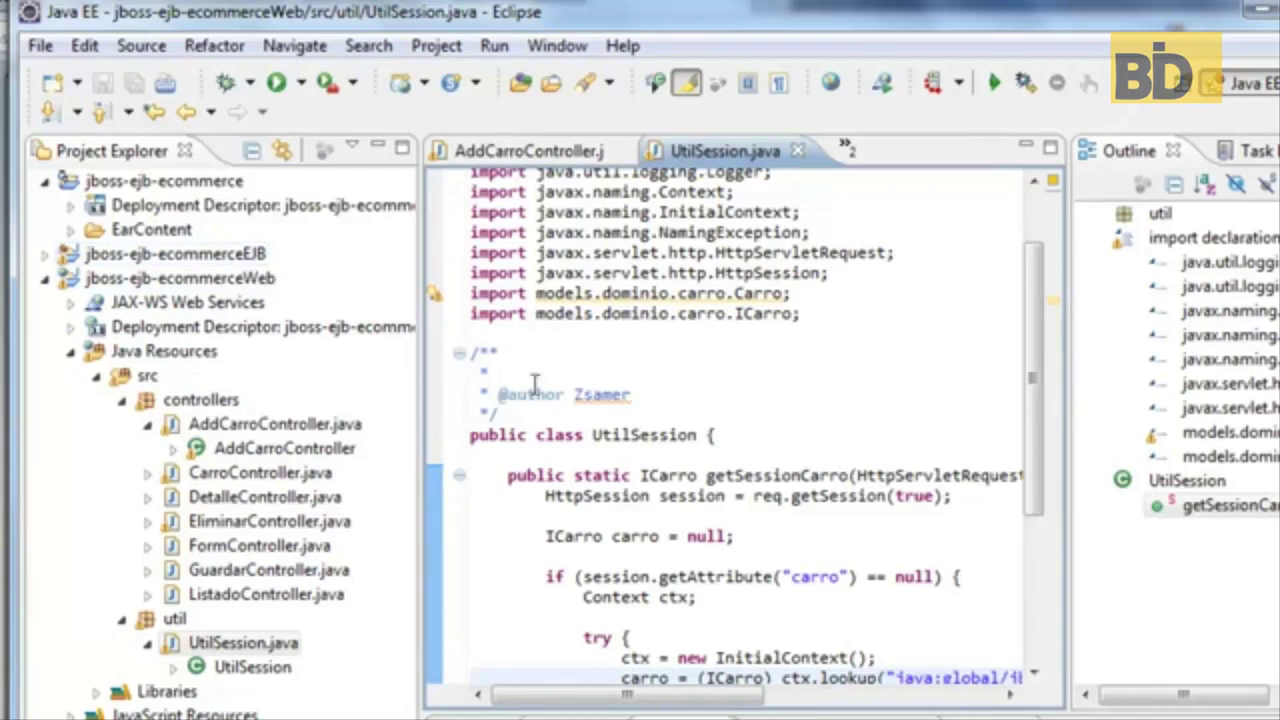
pyautogui.moveTo(736, 708); pyautogui.dragTo(975, 700)
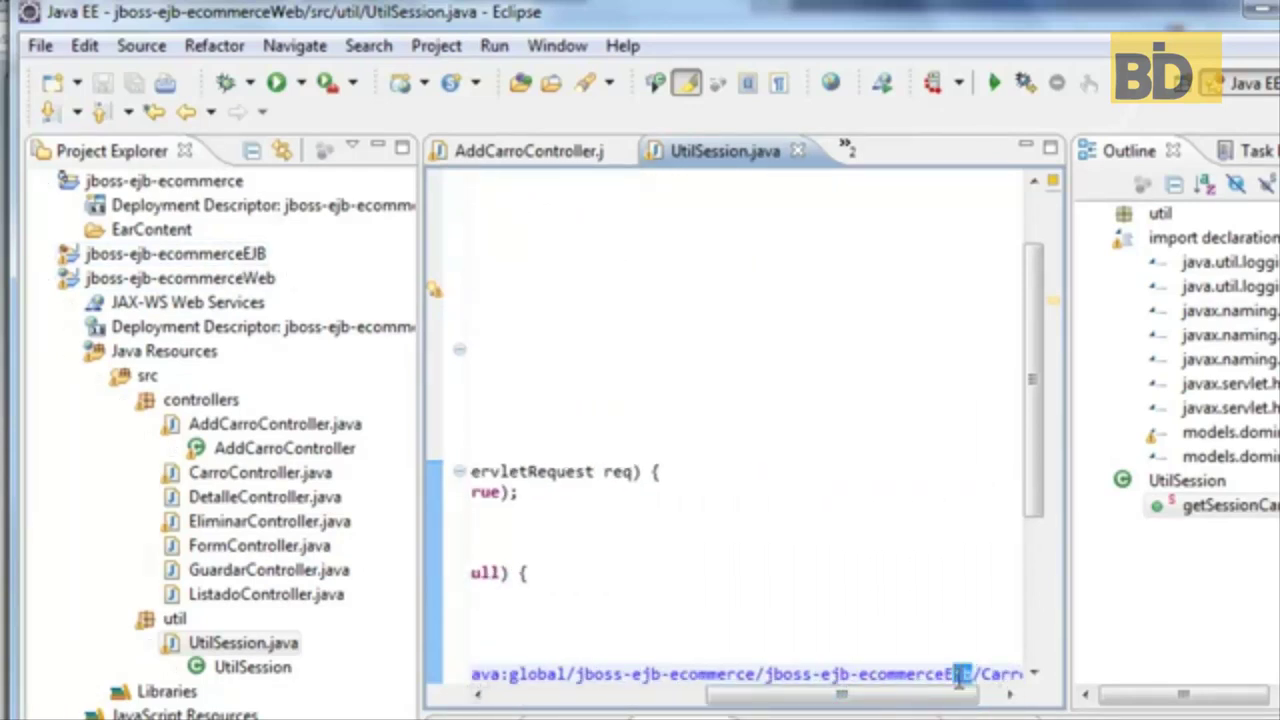
pyautogui.write('JB')
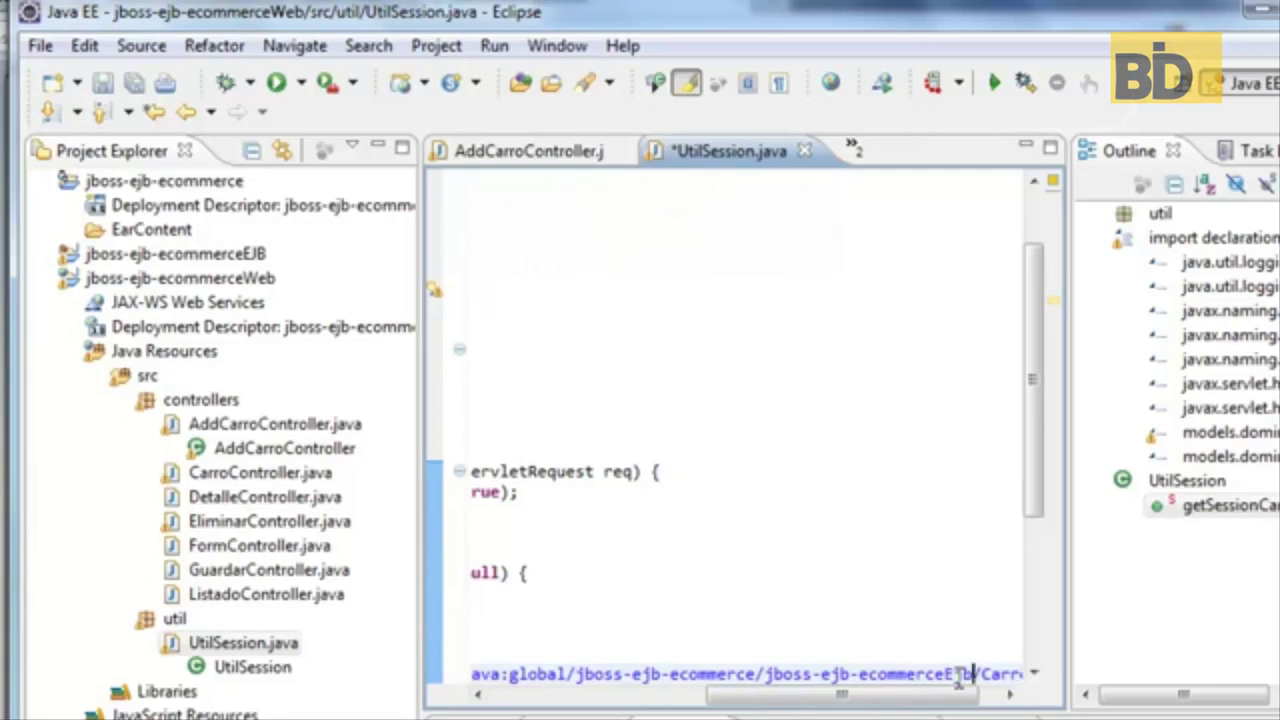
pyautogui.press('BackSpace')
pyautogui.press('BackSpace')
pyautogui.write('JB')
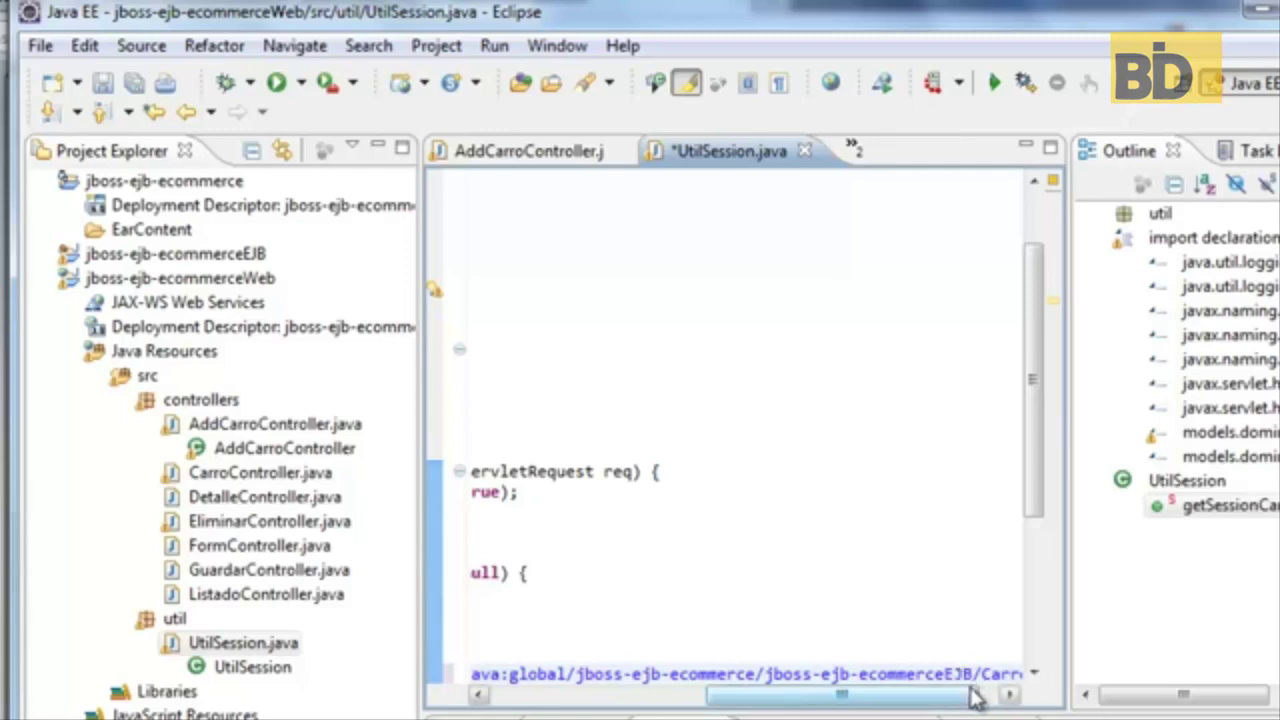
pyautogui.moveTo(806, 700); pyautogui.dragTo(840, 708)
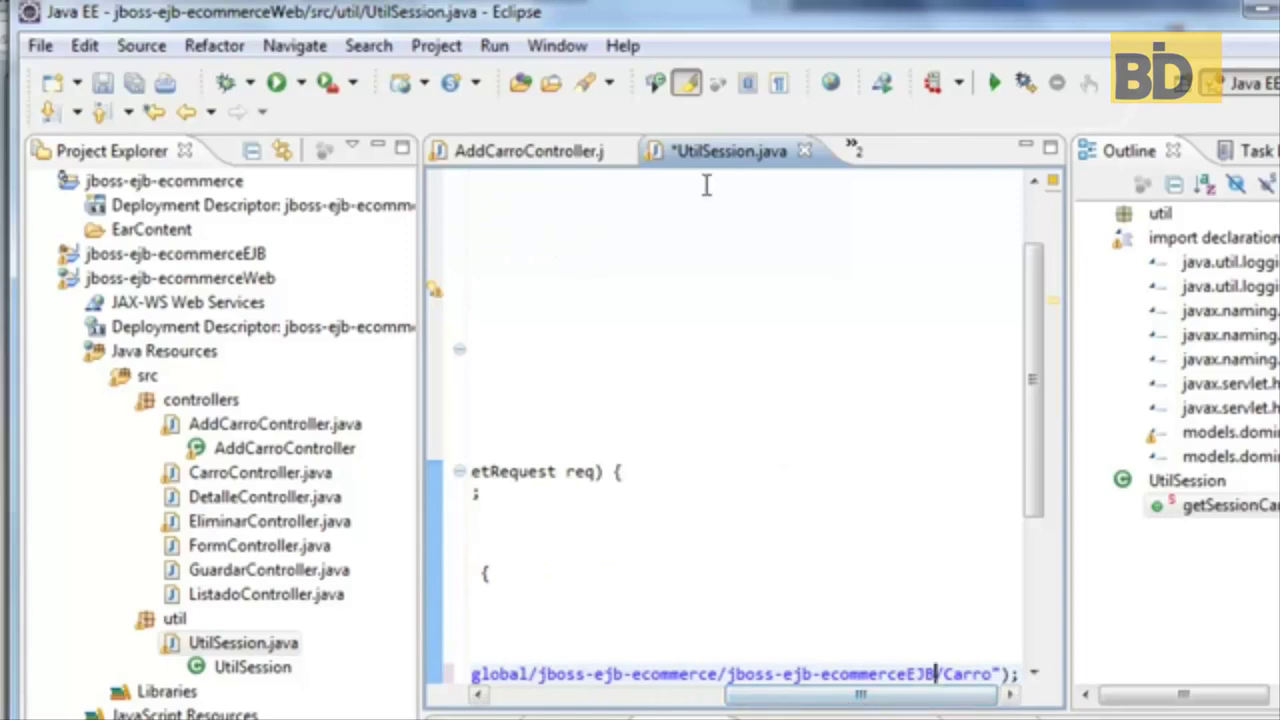
# Step: Maximize the UtilSession.java editor, save the file and review its imports and the ctx.lookup path
pyautogui.doubleClick(723, 155)
pyautogui.click(105, 86)
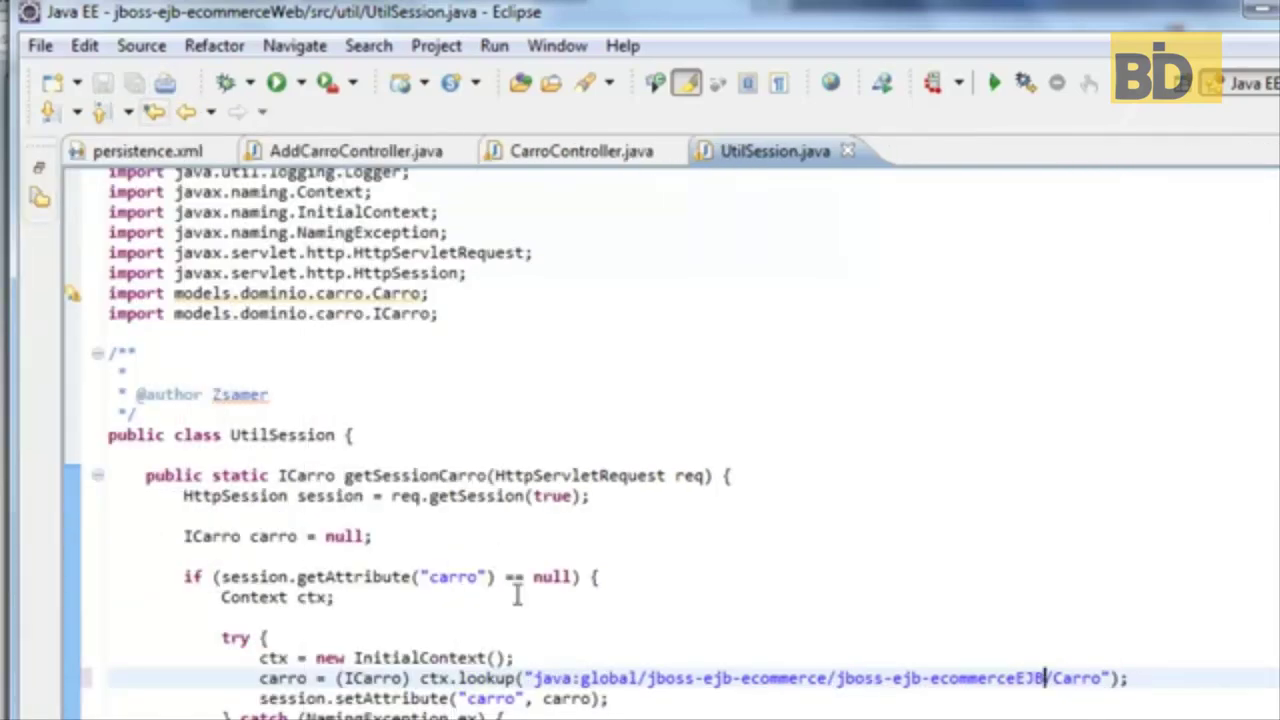
pyautogui.scroll(2, 528, 603)
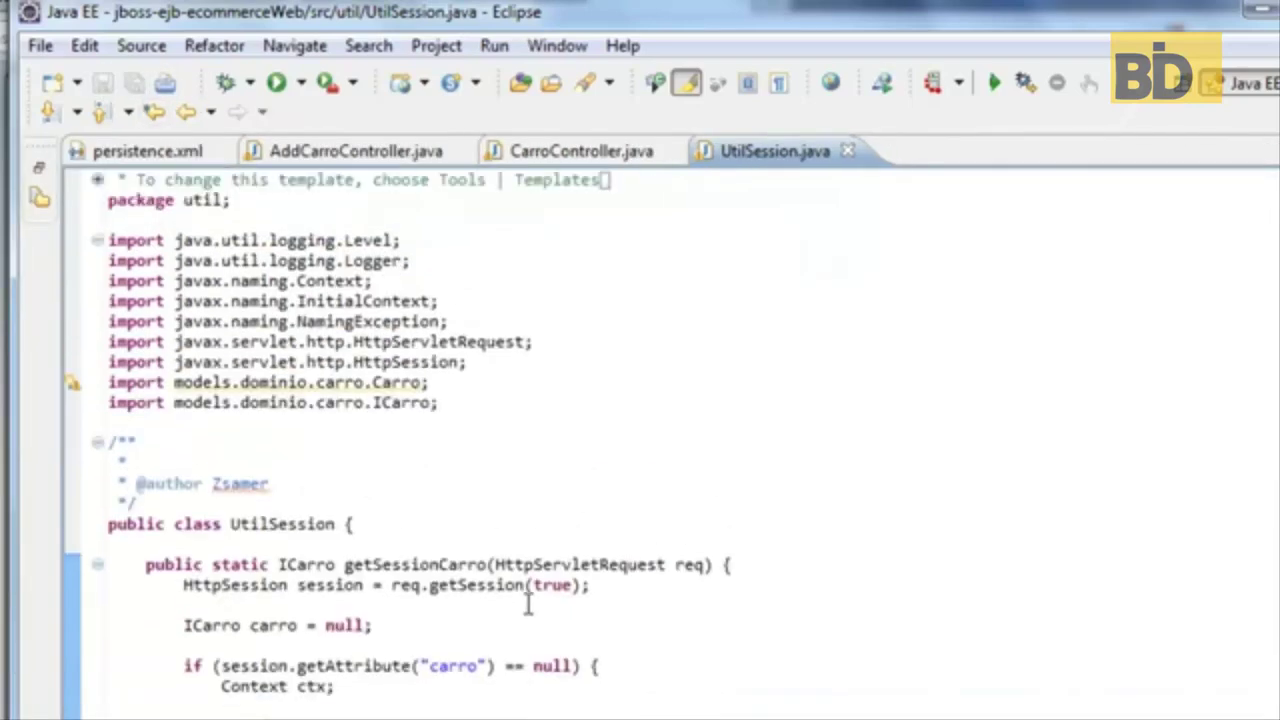
pyautogui.scroll(-2, 528, 603)
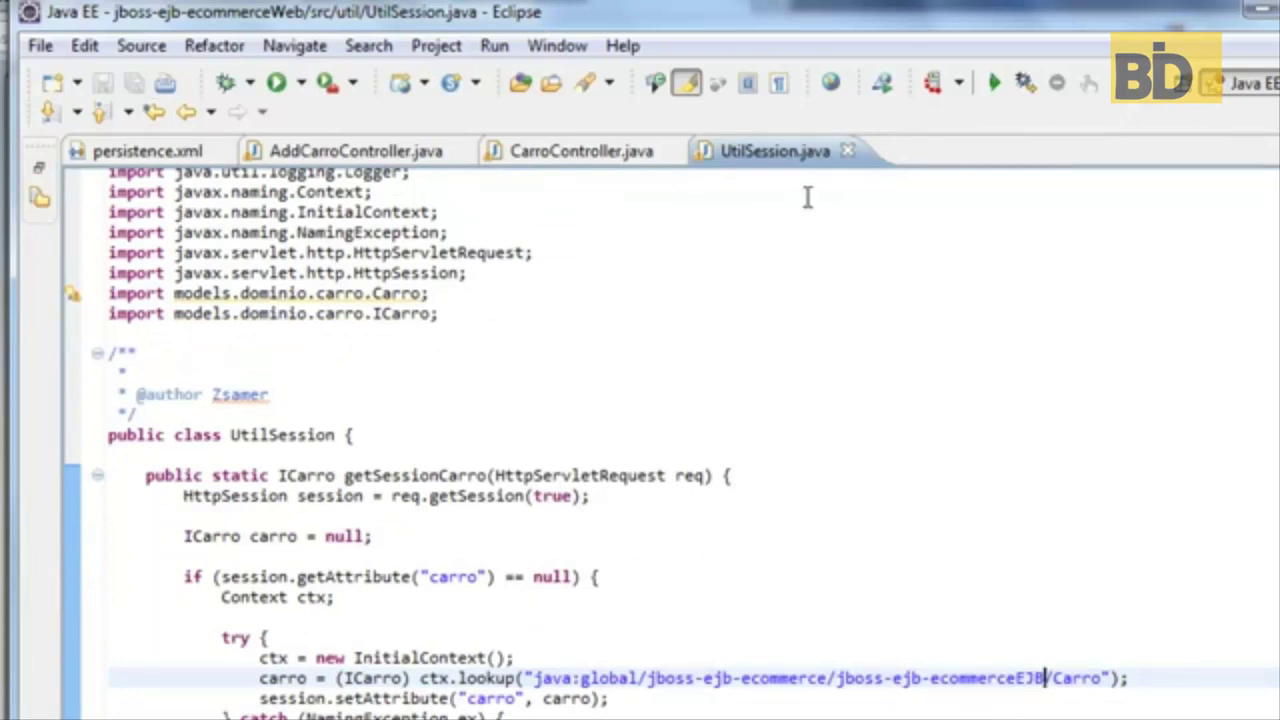
# Step: Close the UtilSession, AddCarroController and CarroController files and restore the editor area to normal size
pyautogui.click(847, 151)
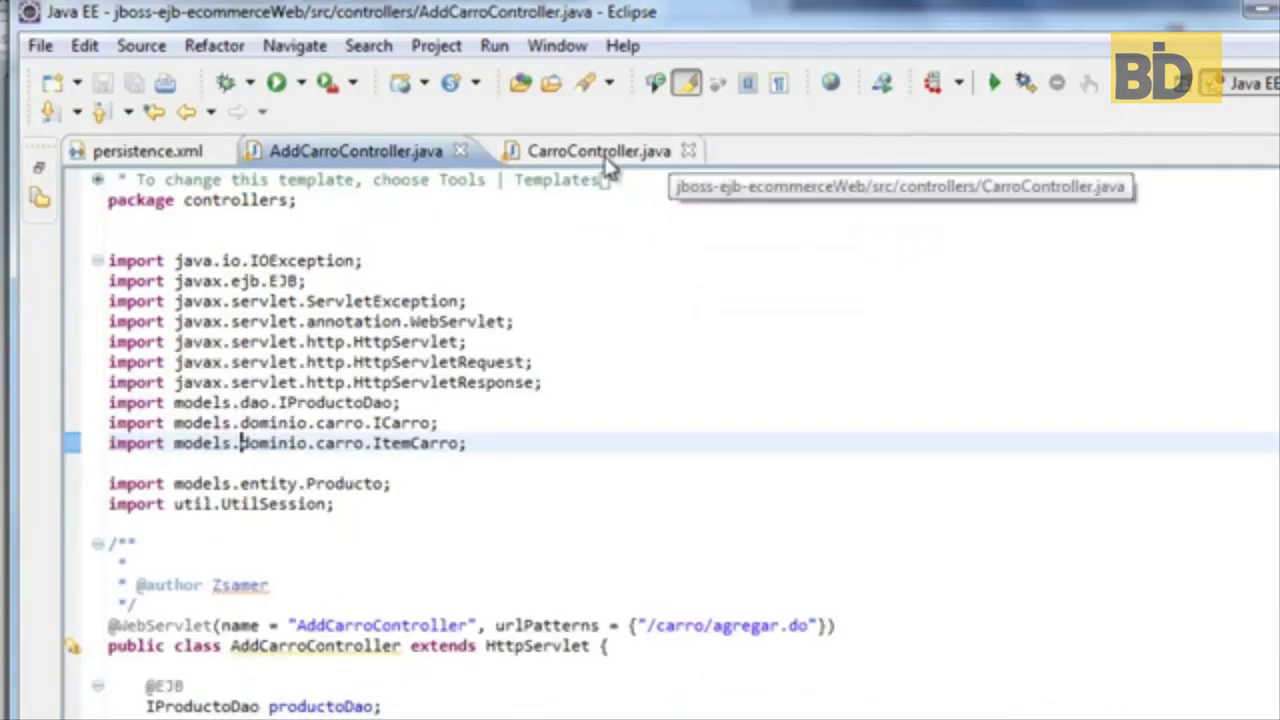
pyautogui.click(600, 151)
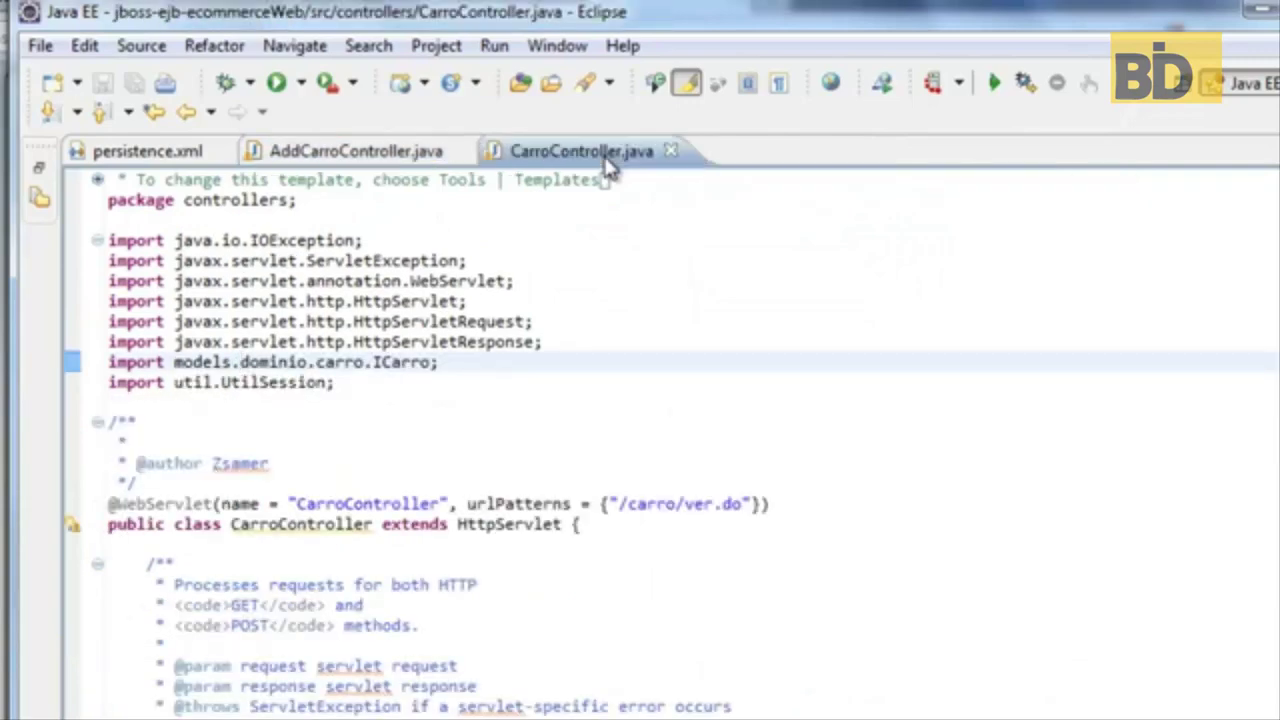
pyautogui.click(670, 151)
pyautogui.click(462, 152)
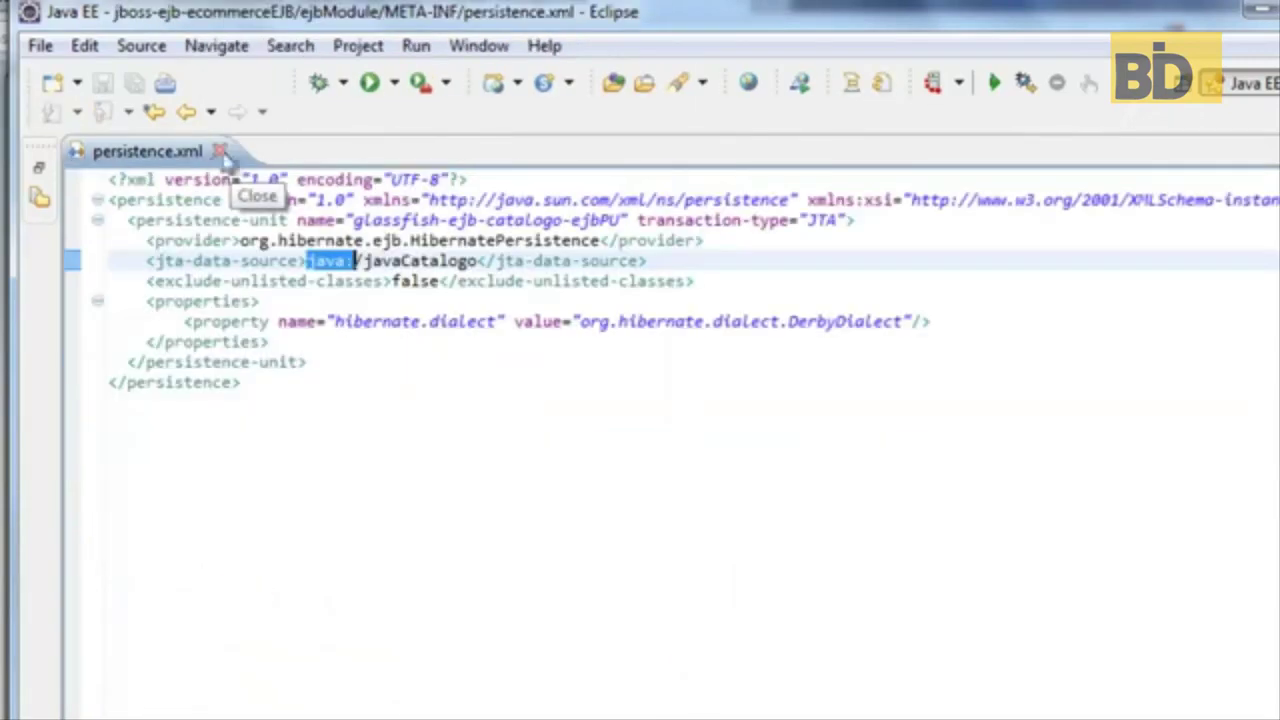
pyautogui.doubleClick(168, 153)
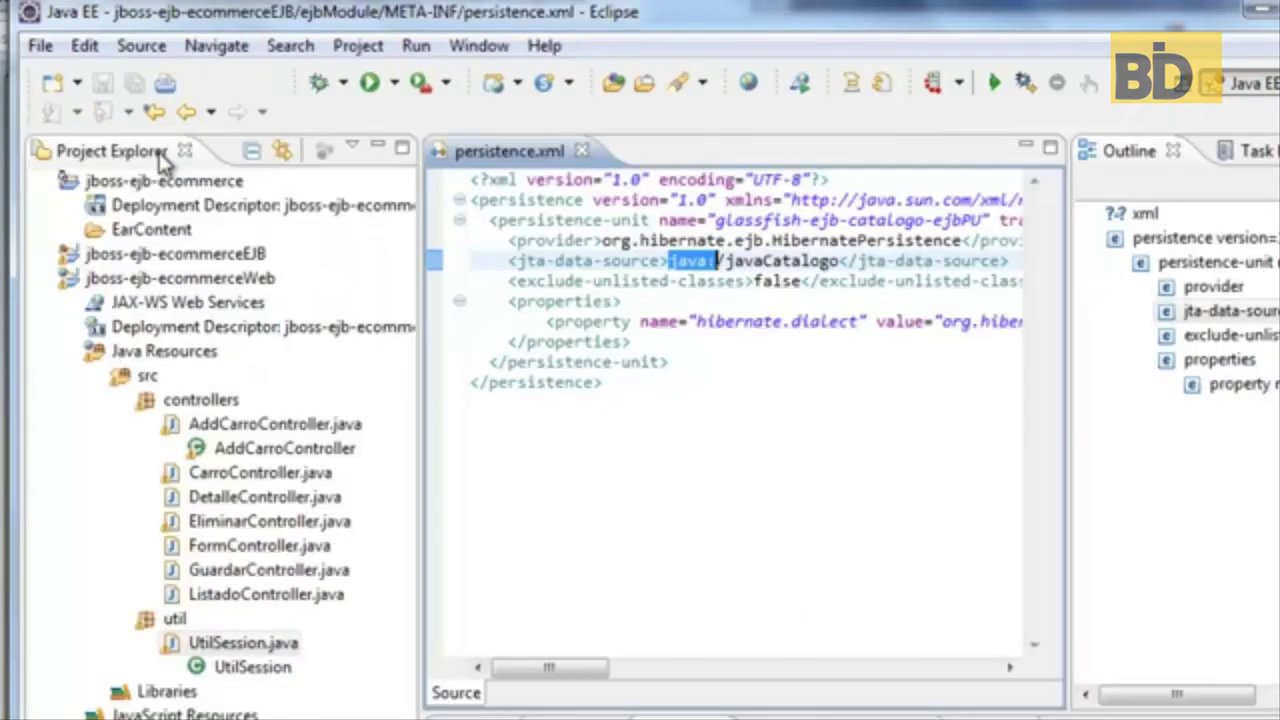
# Step: Collapse the web project's source packages and Java Resources, and generate a deployment descriptor stub for jboss-ejb-ecommerceWeb
pyautogui.click(121, 400)
pyautogui.click(121, 424)
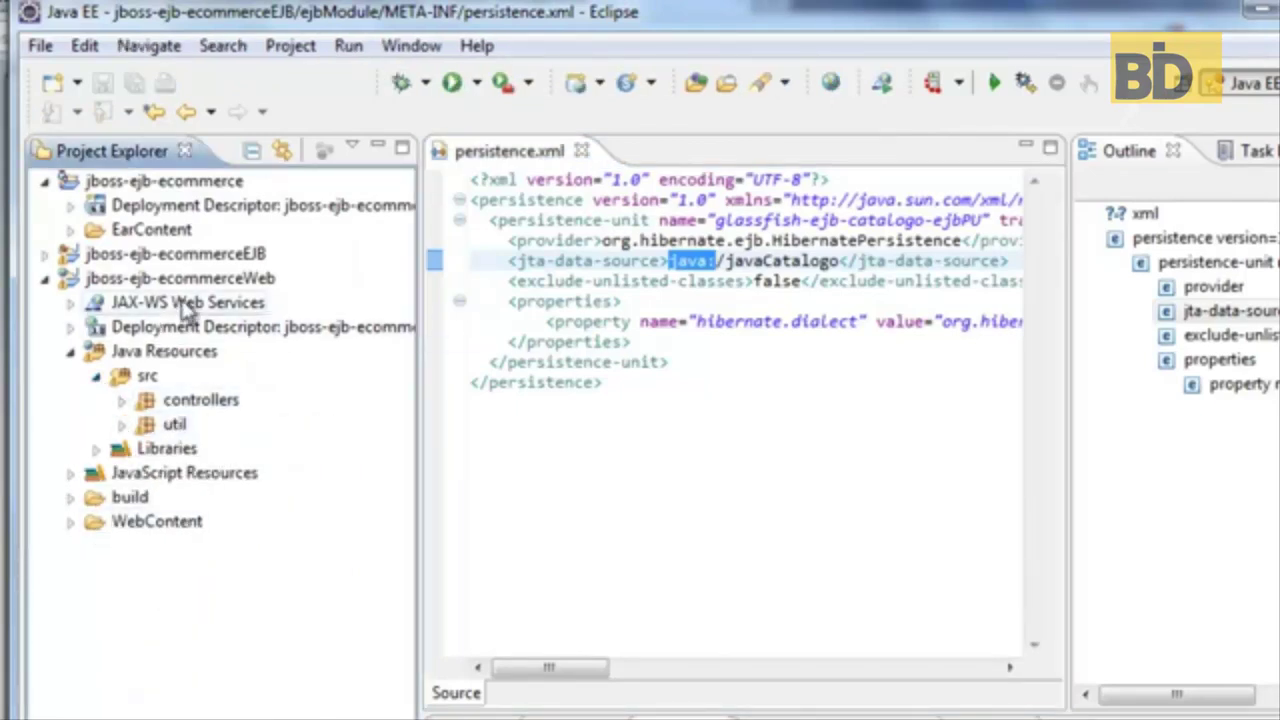
pyautogui.click(71, 351)
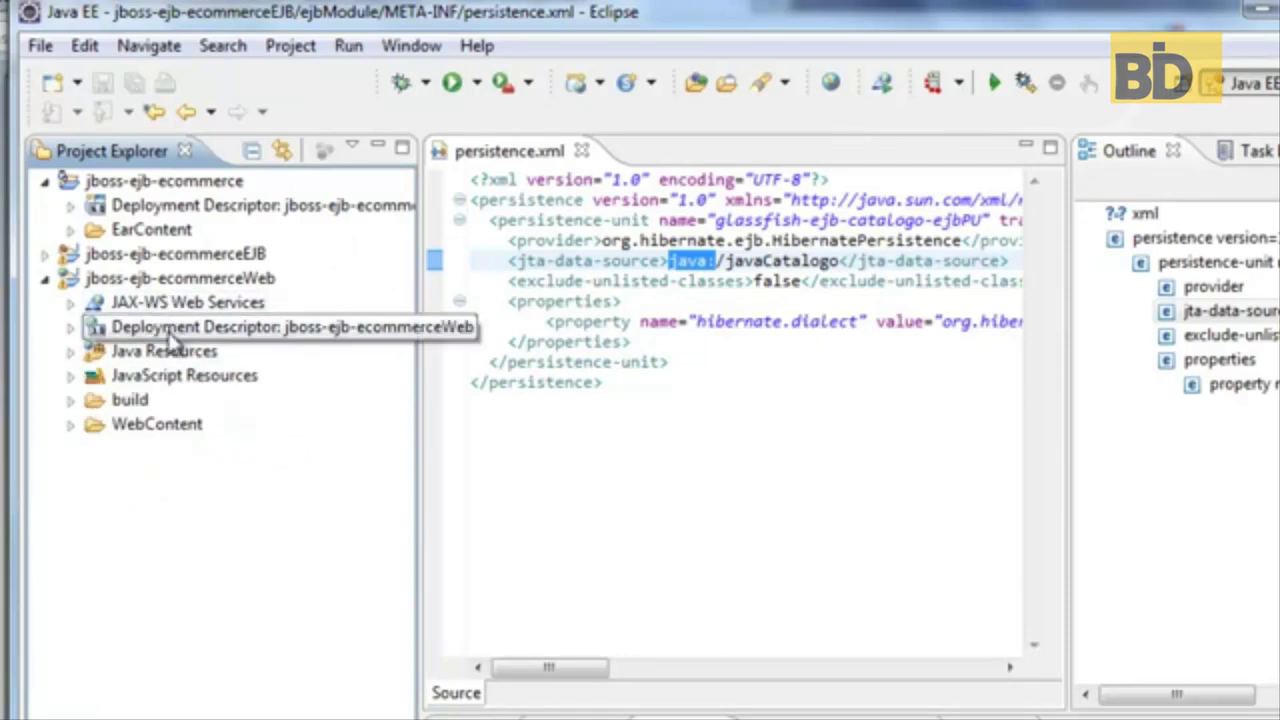
pyautogui.rightClick(318, 330)
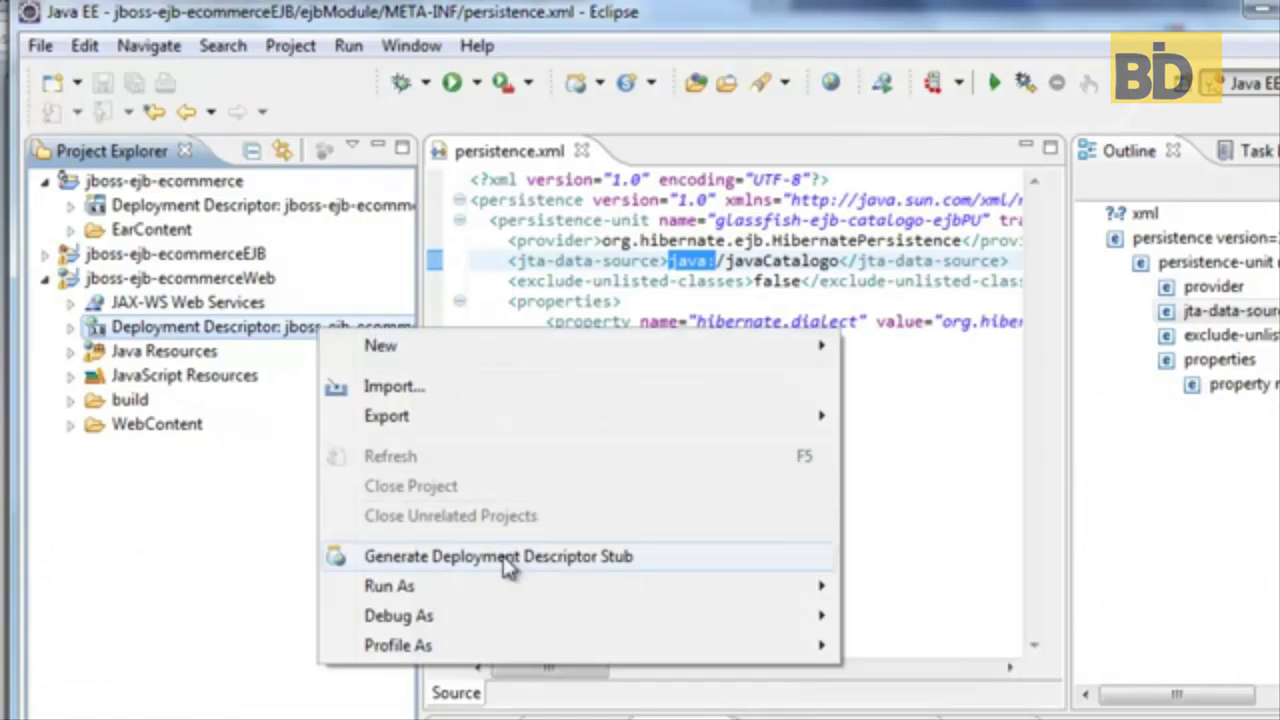
pyautogui.click(596, 562)
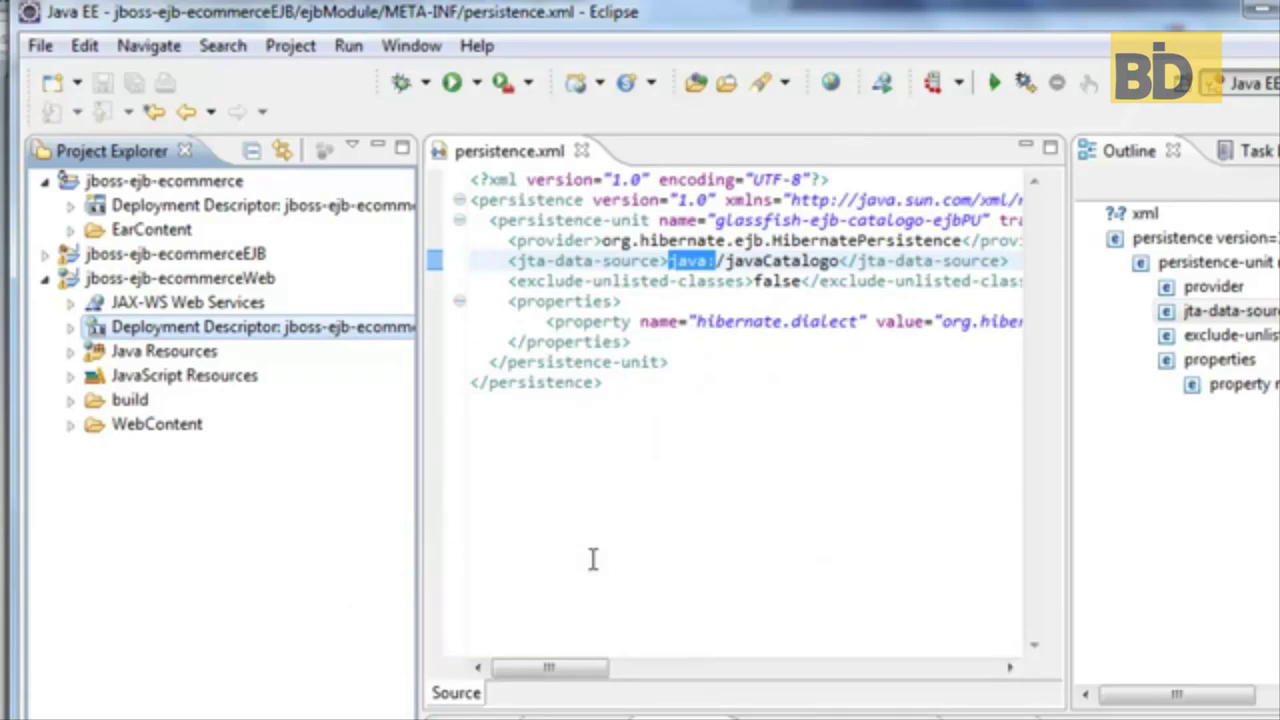
# Step: Open web.xml from WebContent/WEB-INF, show its XML source in a maximized editor and inspect the welcome-file entries
pyautogui.click(70, 424)
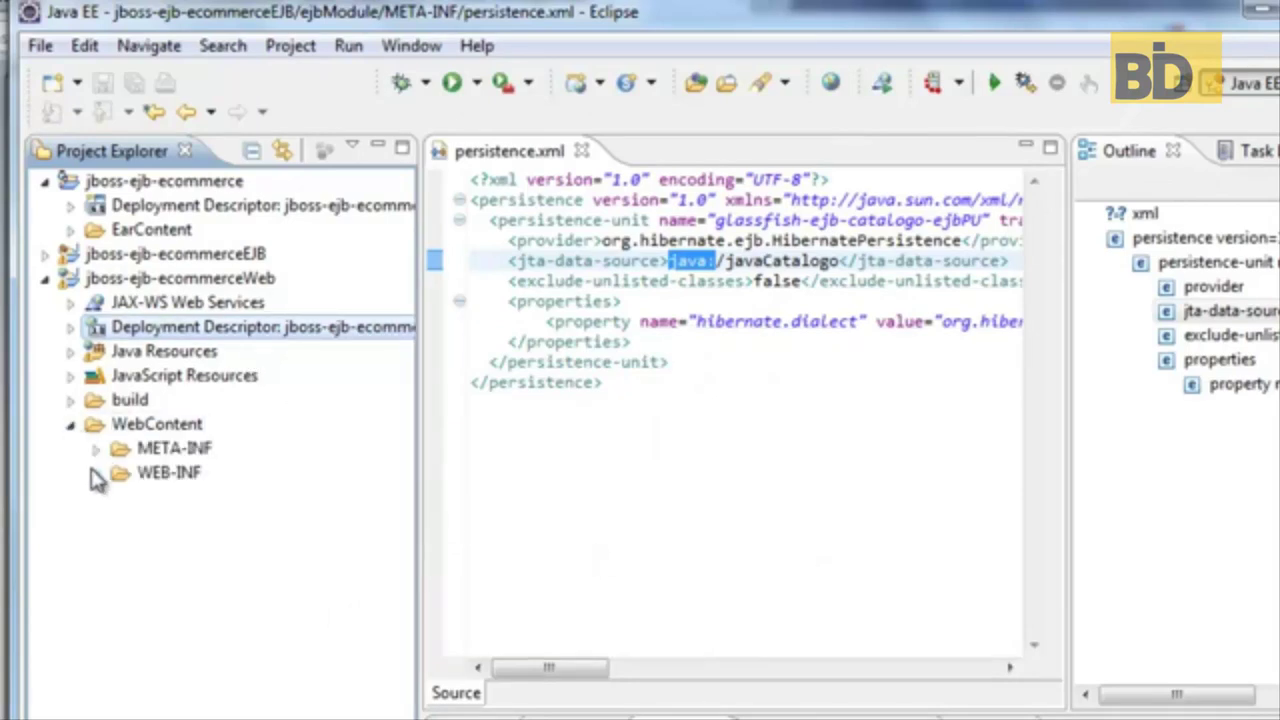
pyautogui.click(95, 472)
pyautogui.doubleClick(178, 521)
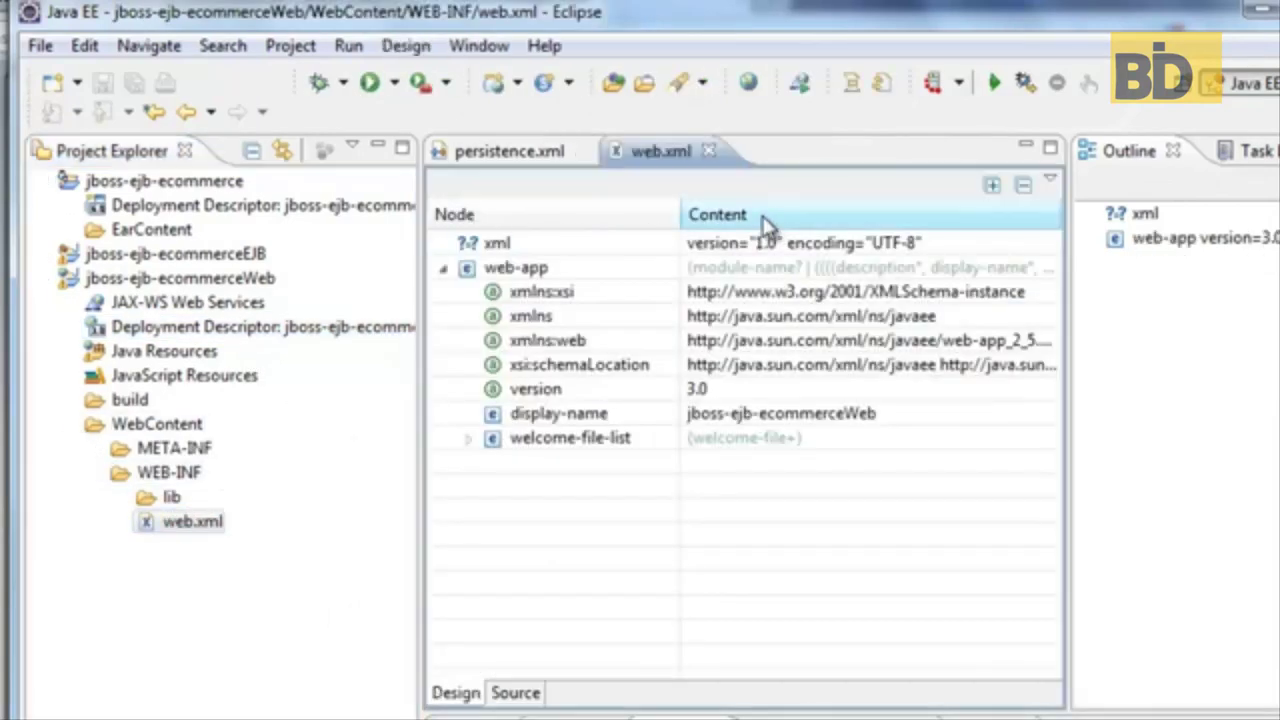
pyautogui.click(512, 693)
pyautogui.doubleClick(648, 152)
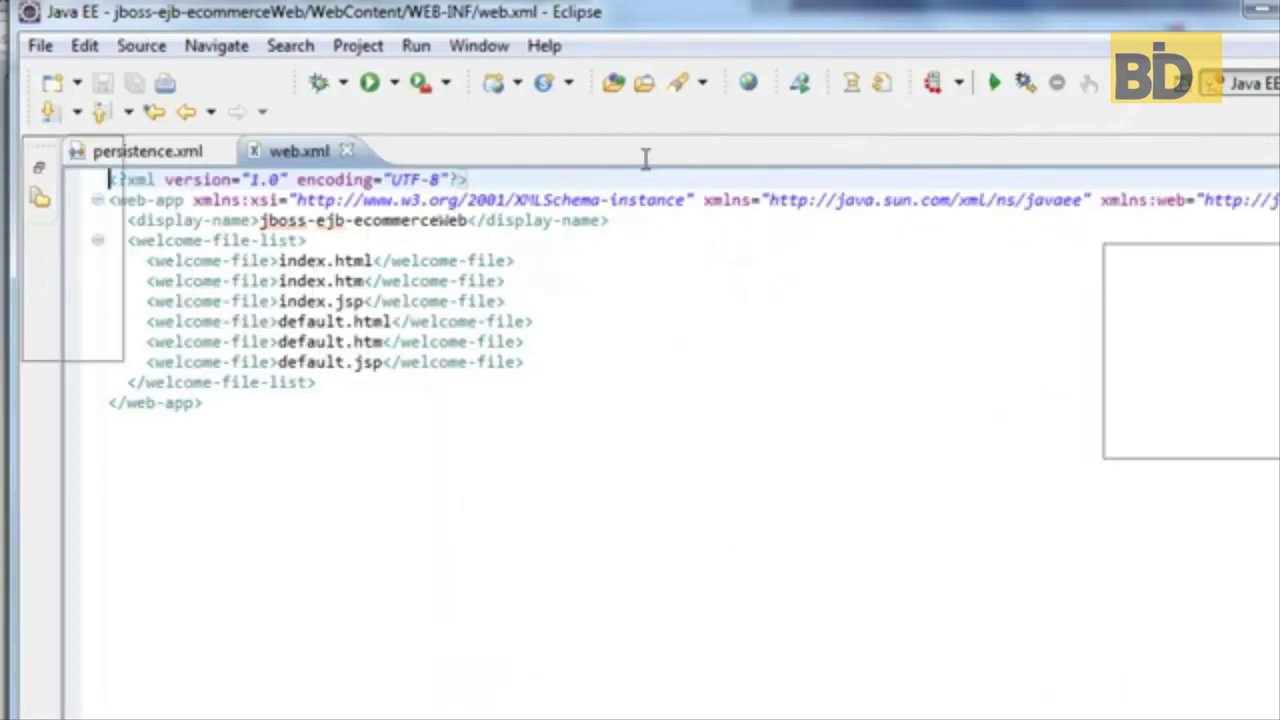
pyautogui.doubleClick(213, 362)
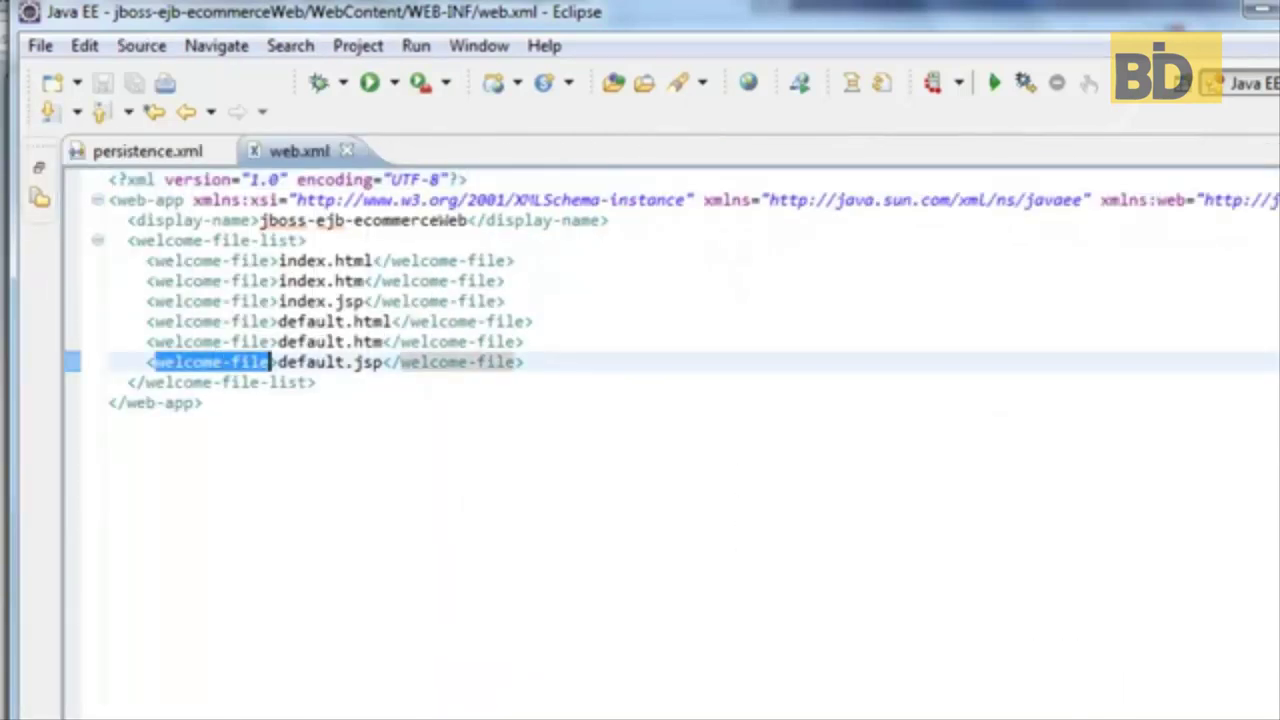
# Step: Switch to the file explorer and open web.xml from glassfish-ejb-ecommerce-war/web/WEB-INF in Notepad++
pyautogui.hotkey('alt', 'Tab')
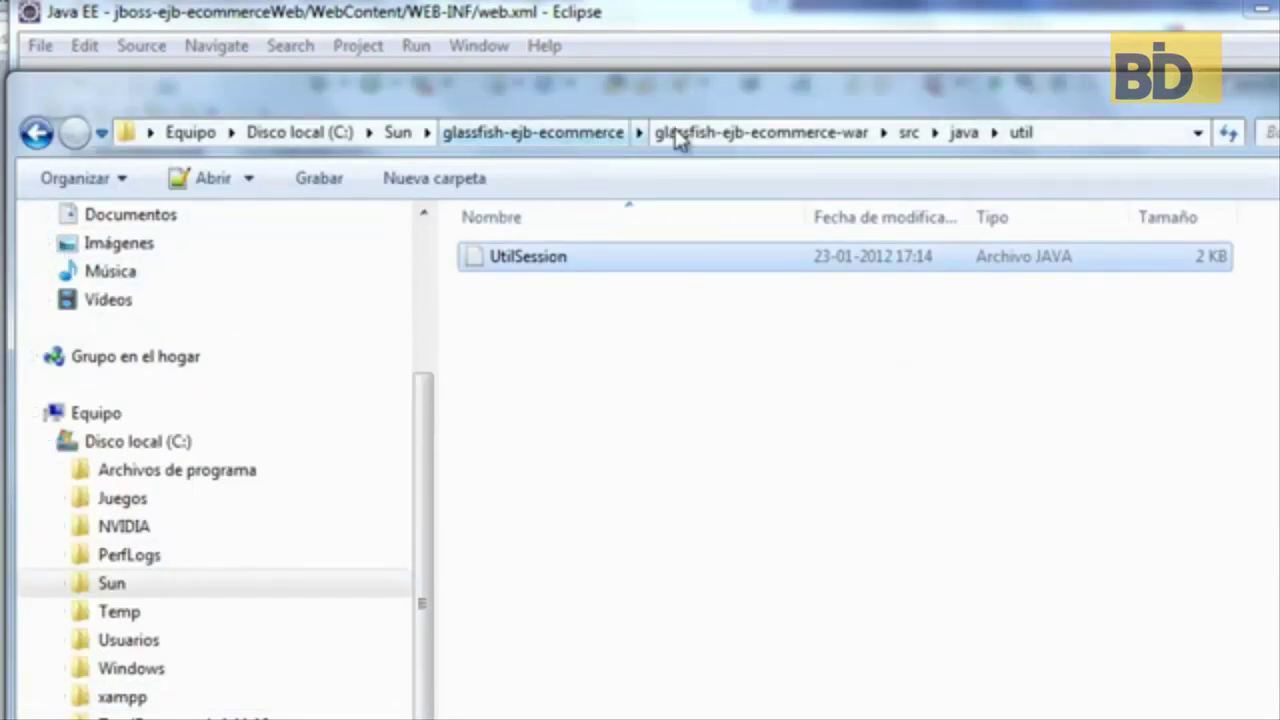
pyautogui.click(801, 131)
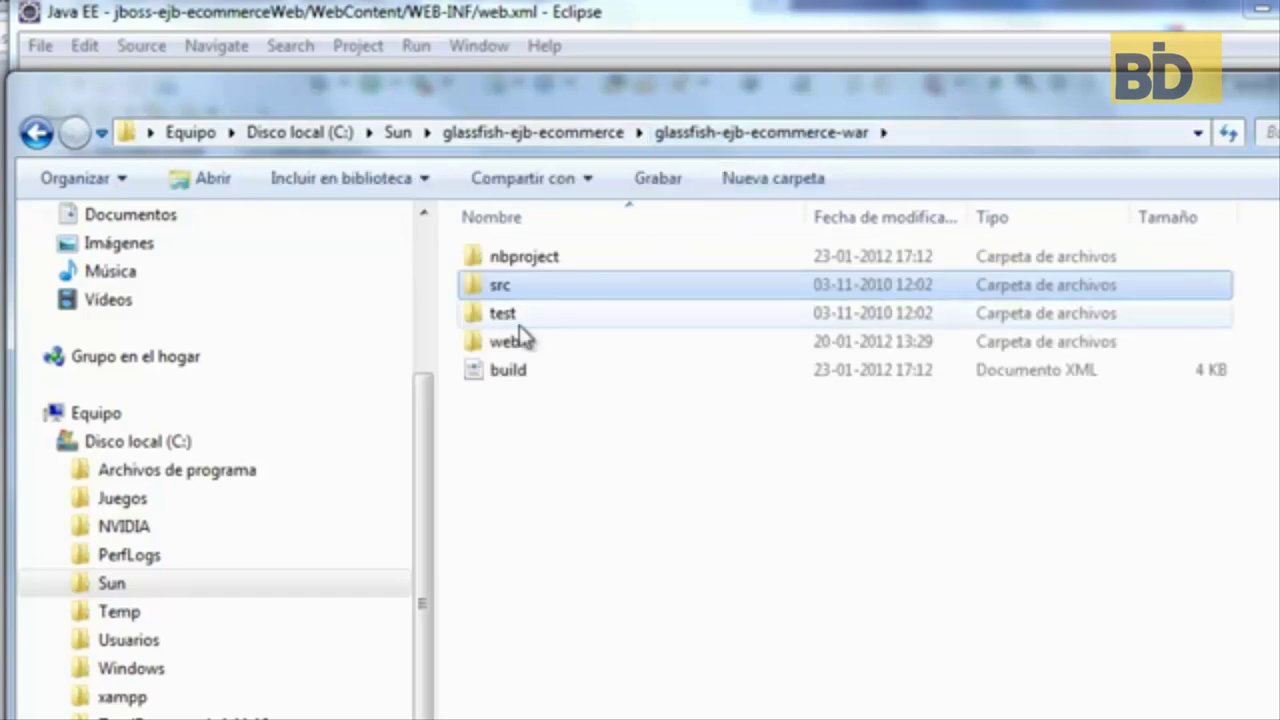
pyautogui.doubleClick(511, 341)
pyautogui.doubleClick(525, 318)
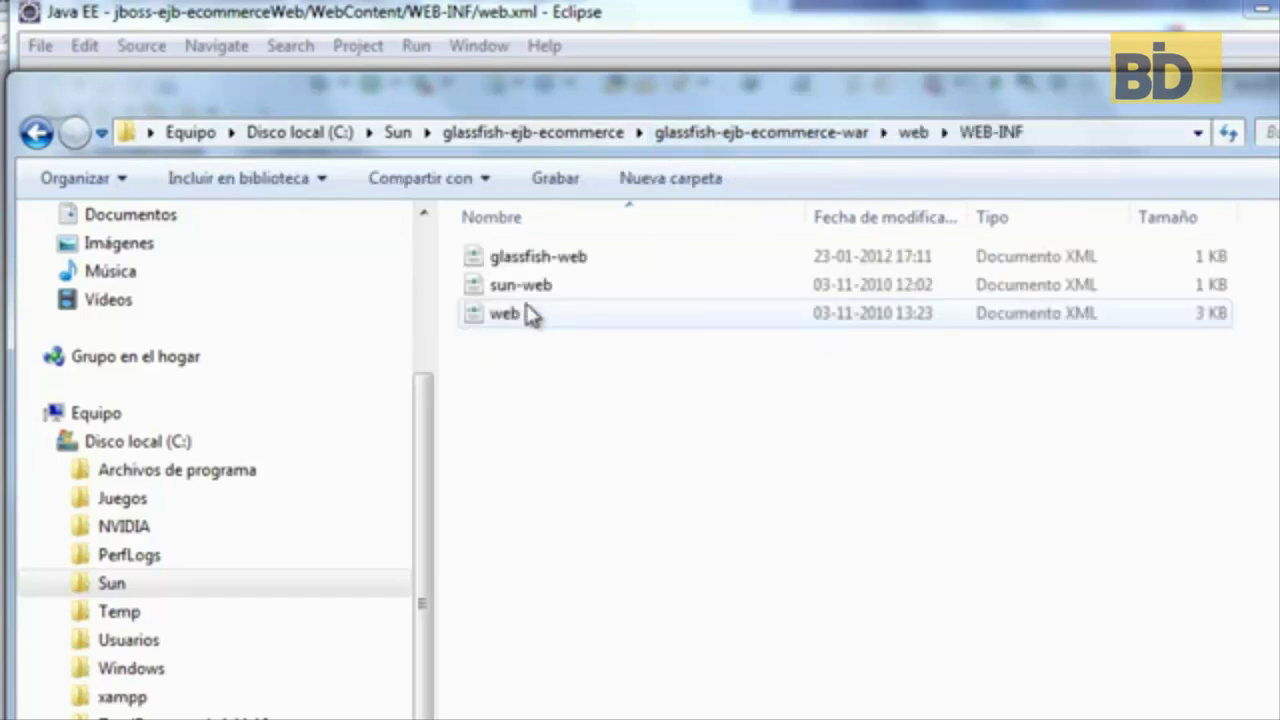
pyautogui.rightClick(529, 314)
pyautogui.click(642, 452)
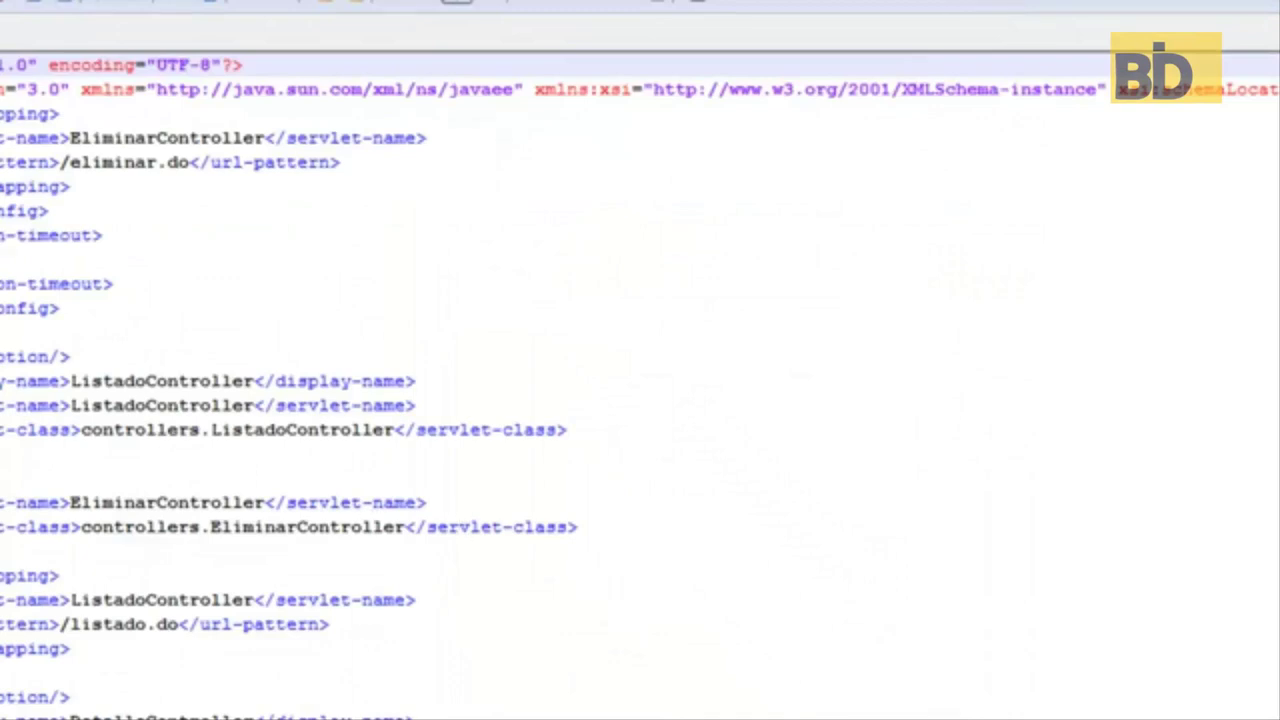
# Step: Copy everything inside the GlassFish web.xml's web-app element, from the EliminarController servlet-mapping through the ProductoGuardar mapping
pyautogui.hotkey('ctrl', 'a')
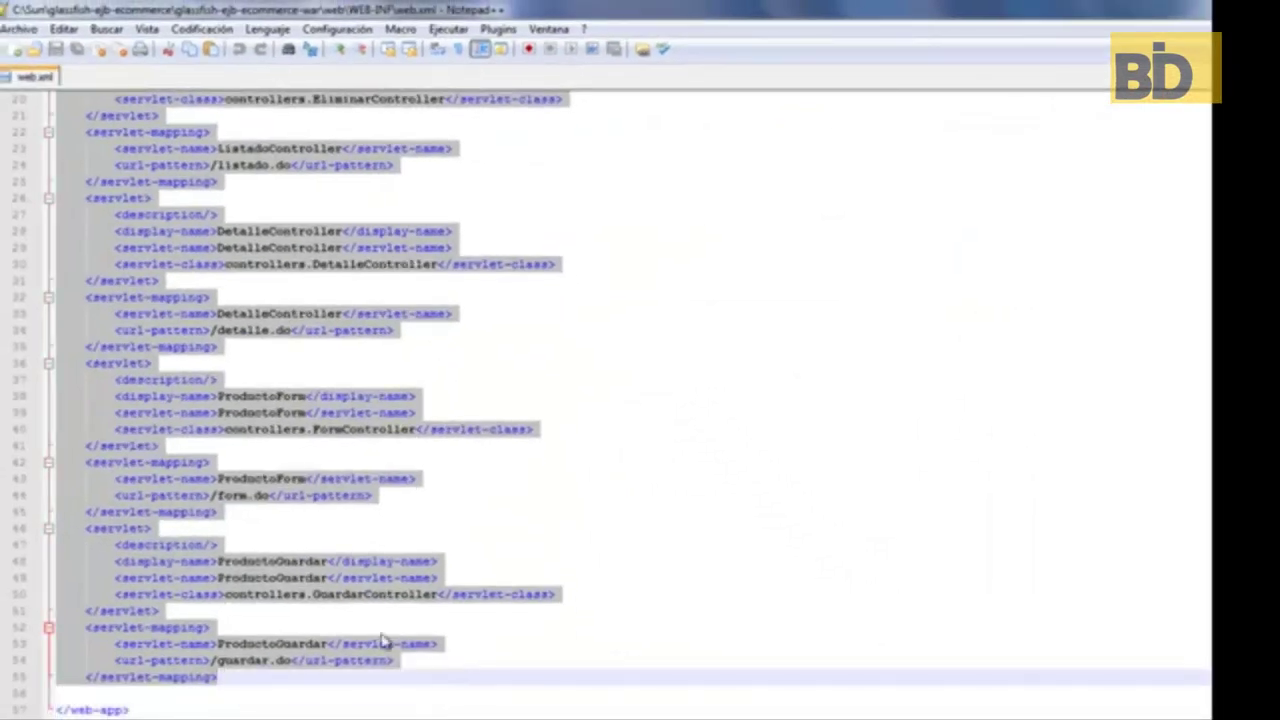
pyautogui.rightClick(168, 428)
pyautogui.click(197, 455)
pyautogui.scroll(6, 191, 517)
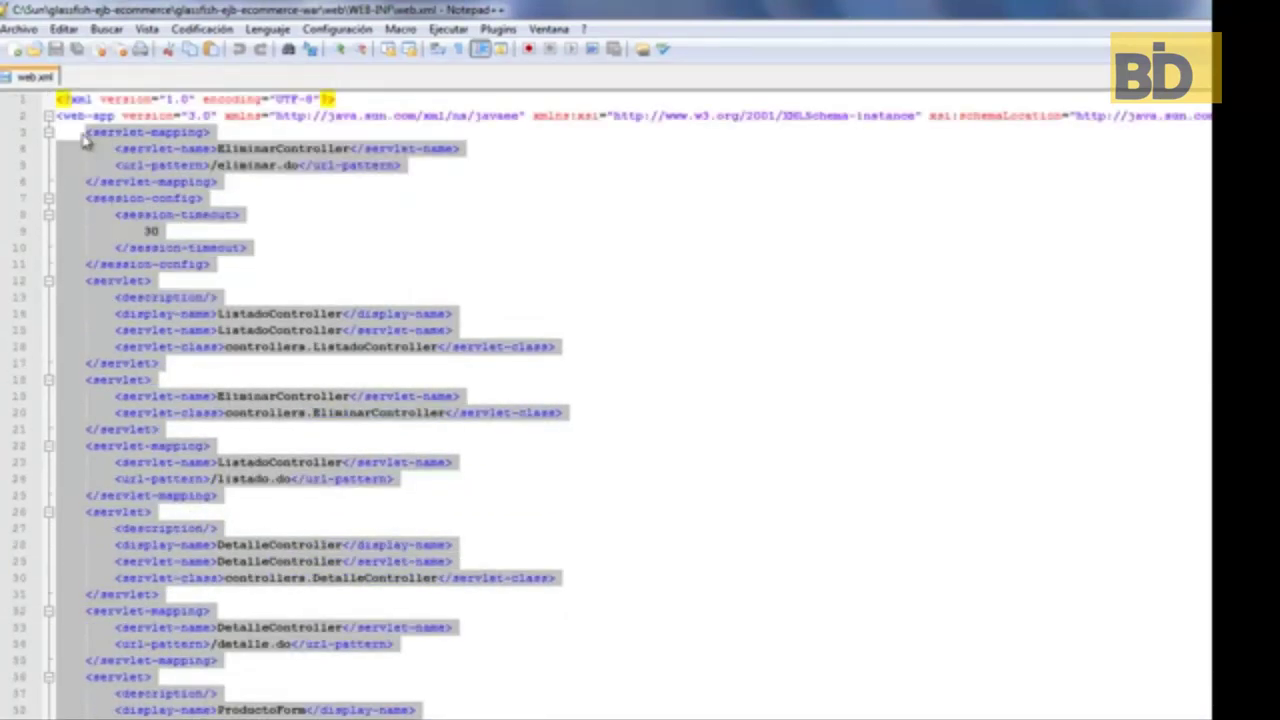
pyautogui.rightClick(142, 168)
pyautogui.click(190, 195)
# Step: Switch to Eclipse, paste the servlet configuration below the welcome-file-list in web.xml, save it and restore the editor to normal size
pyautogui.hotkey('alt', 'Tab')
pyautogui.click(395, 317)
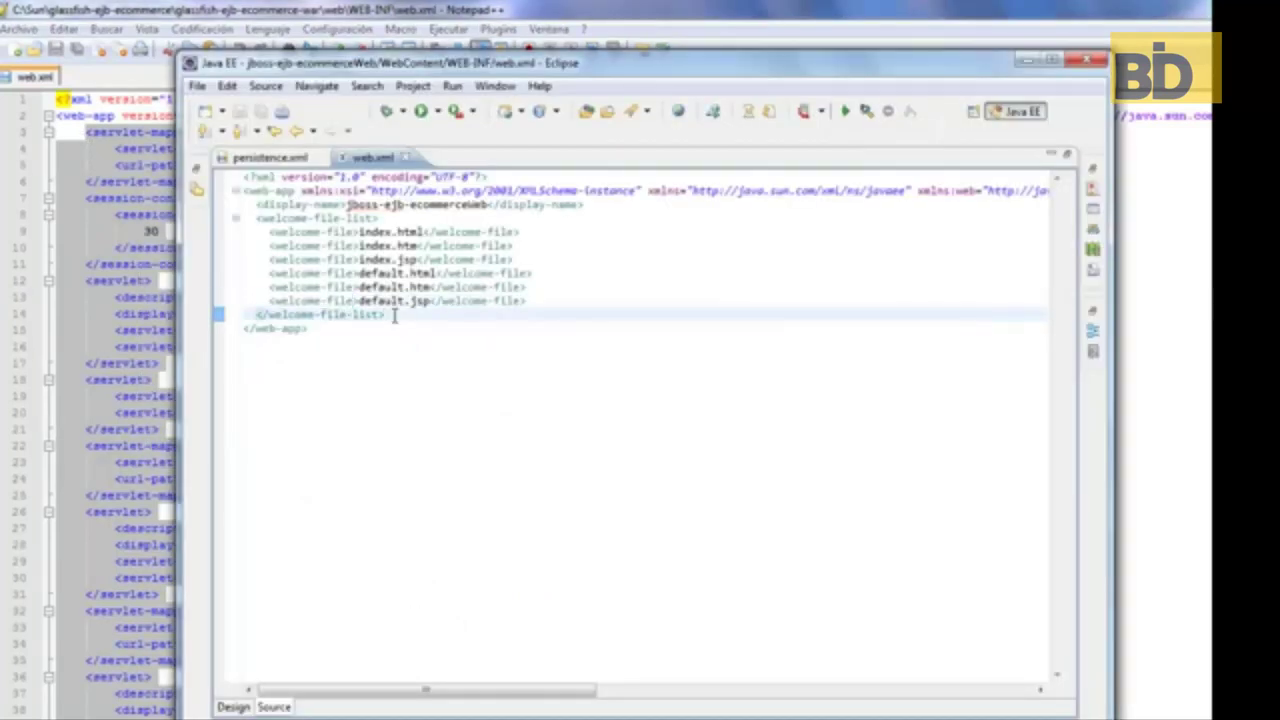
pyautogui.press('Return')
pyautogui.press('Return')
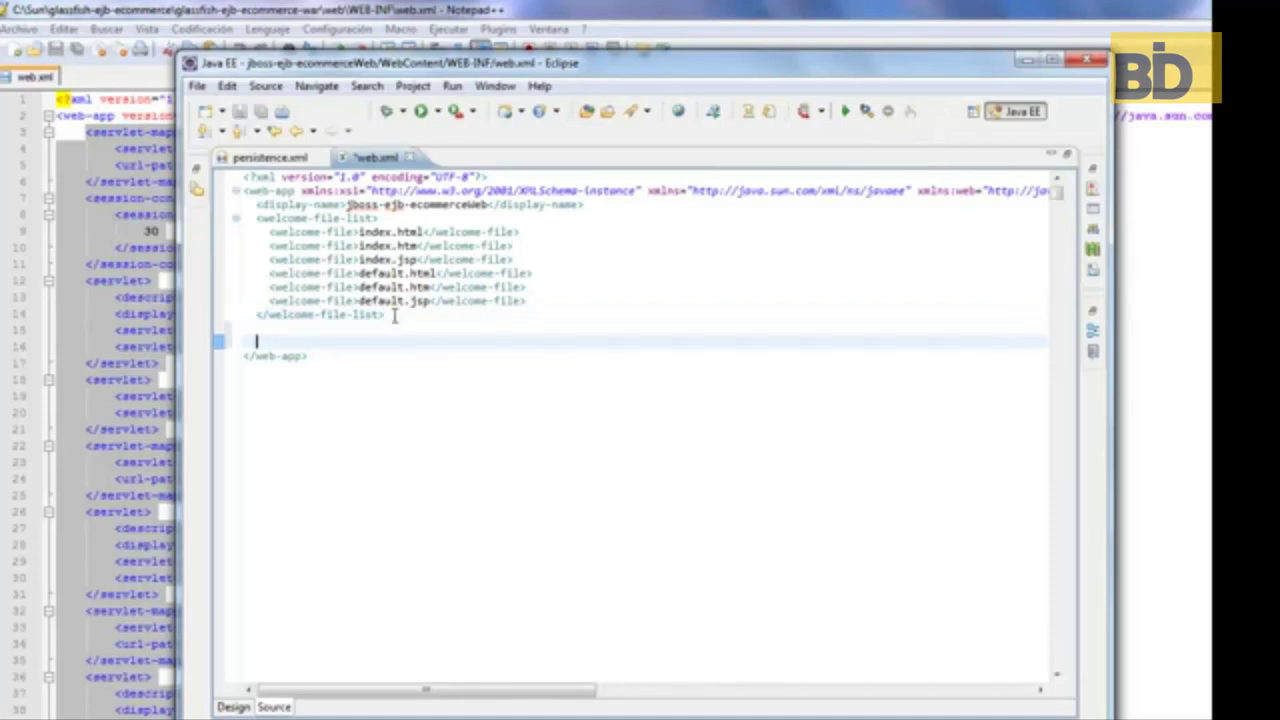
pyautogui.hotkey('ctrl', 'v')
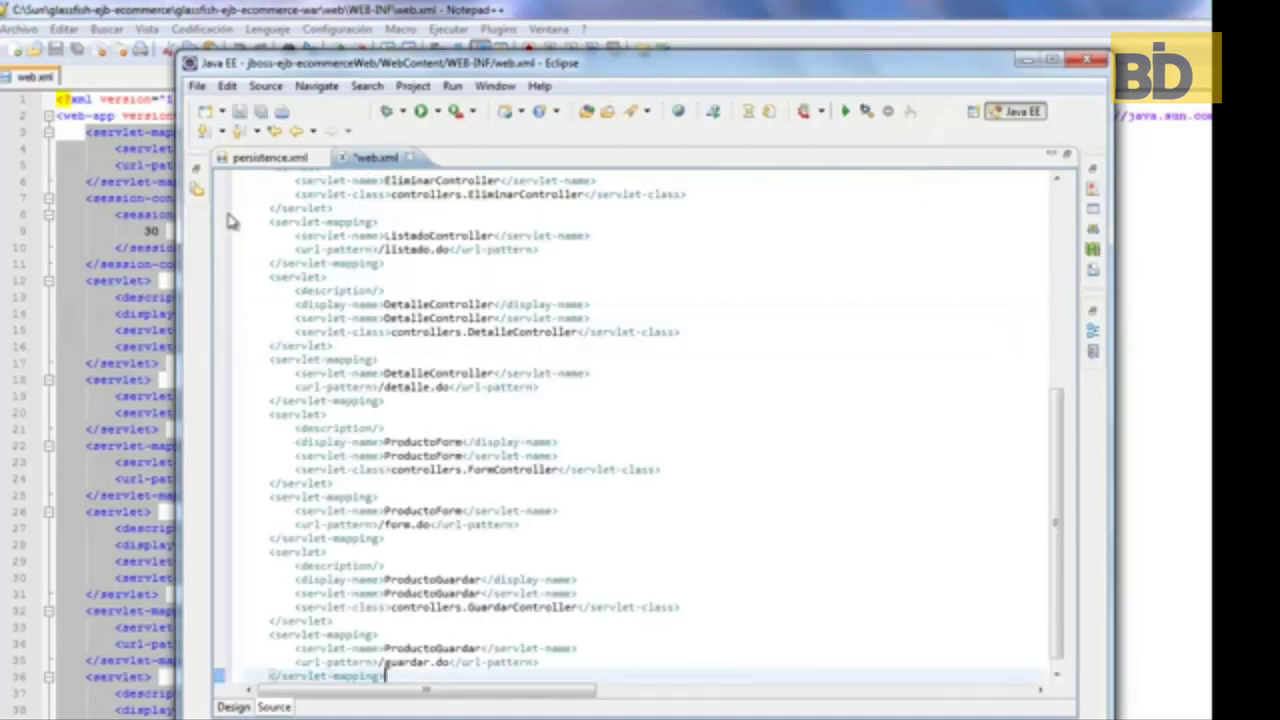
pyautogui.click(239, 111)
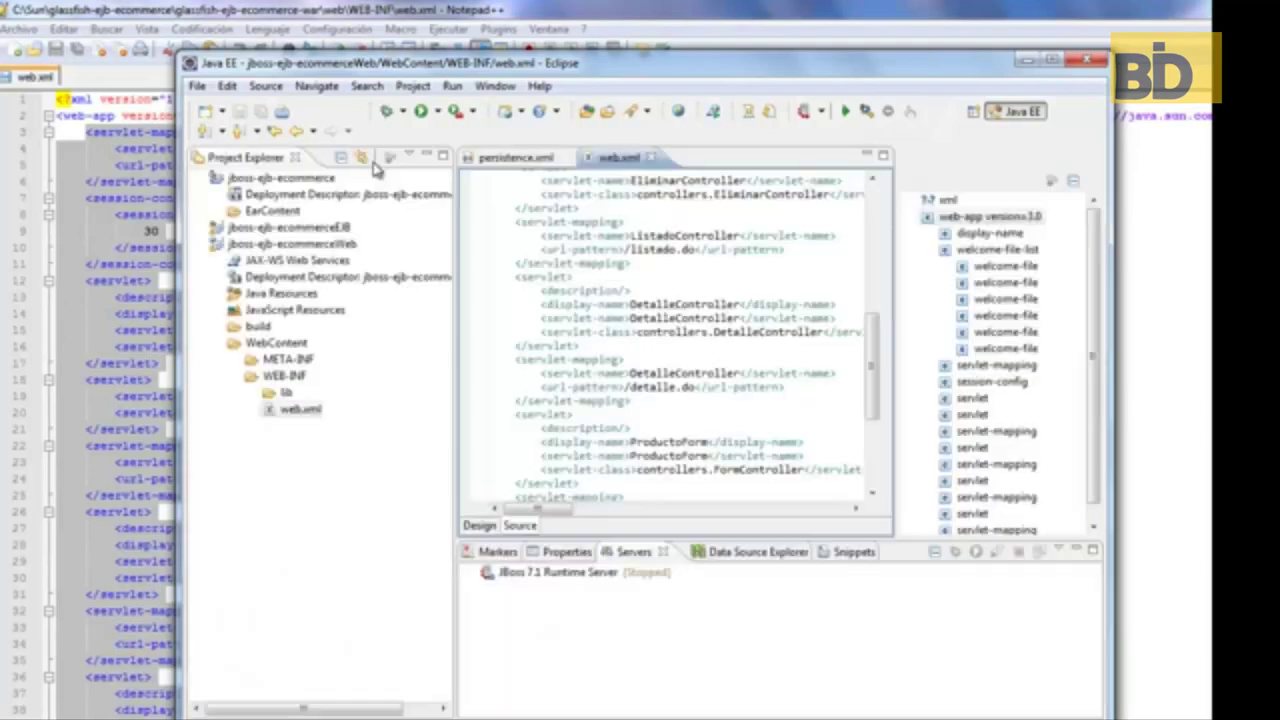
pyautogui.doubleClick(373, 160)
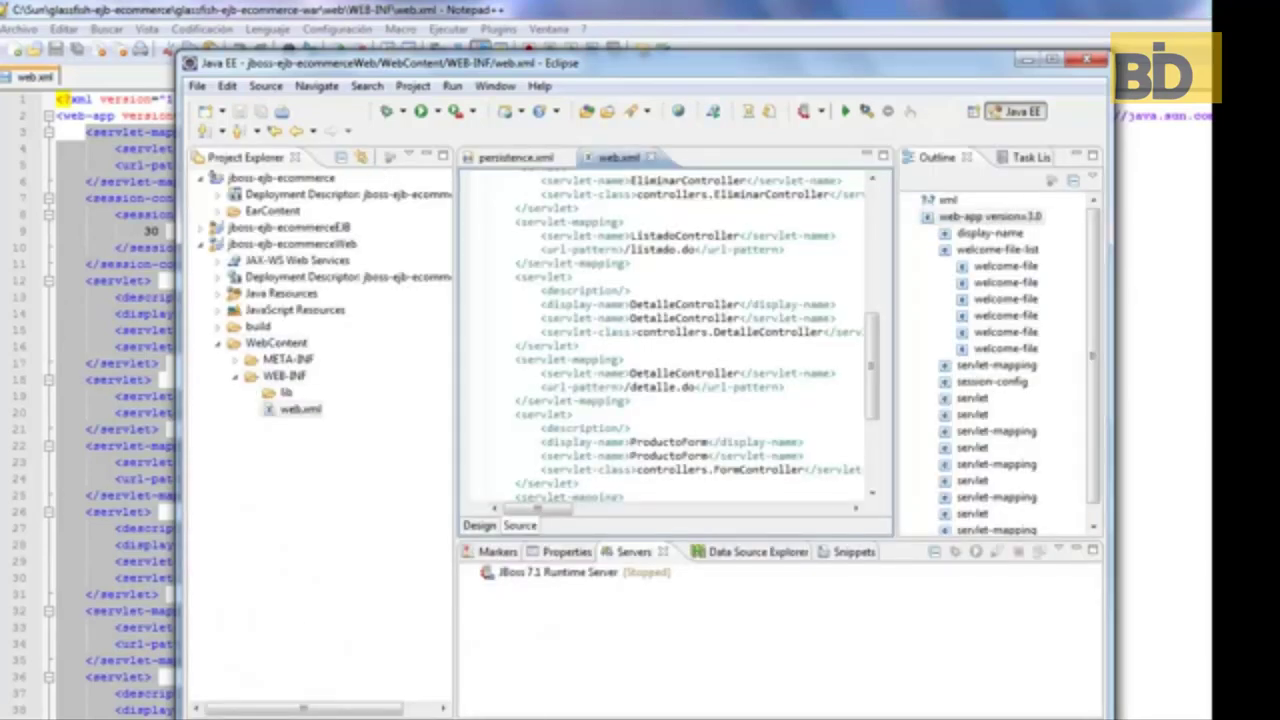
# Step: Switch to the file explorer and copy the carro and producto folders and index.jsp from the glassfish-ejb-ecommerce-war web folder
pyautogui.click(430, 660)
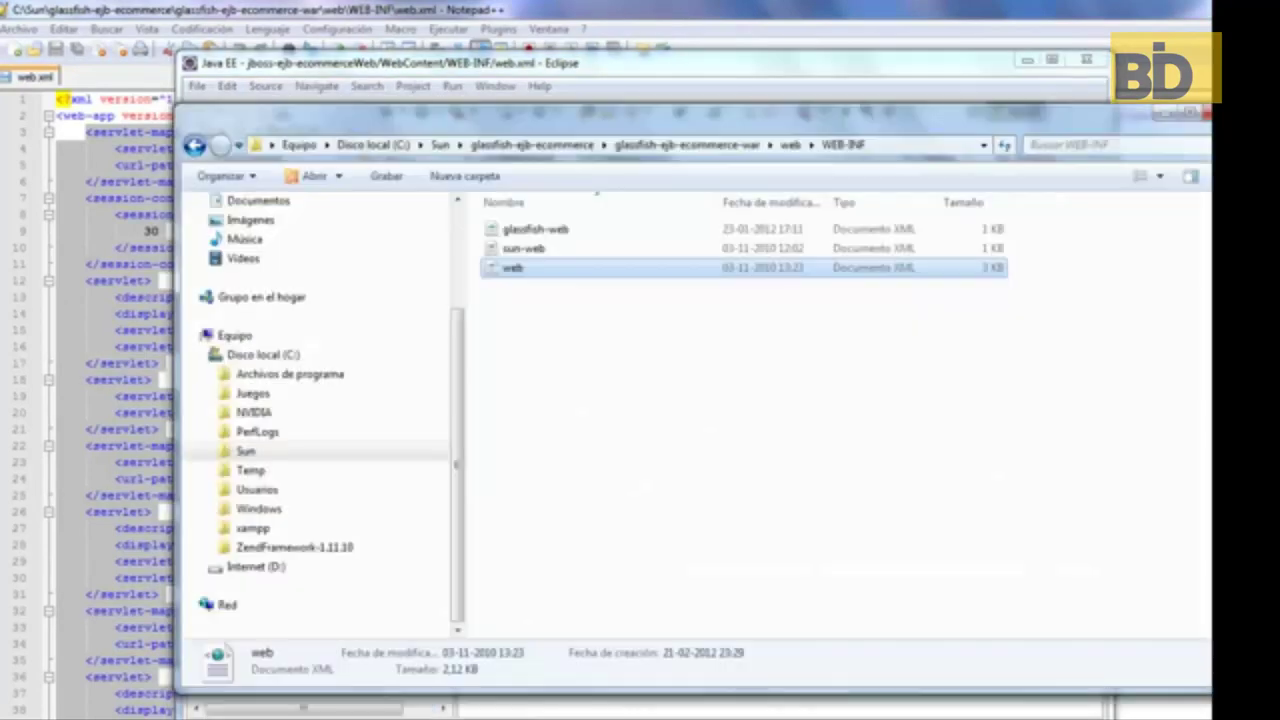
pyautogui.click(194, 146)
pyautogui.click(194, 146)
pyautogui.click(194, 146)
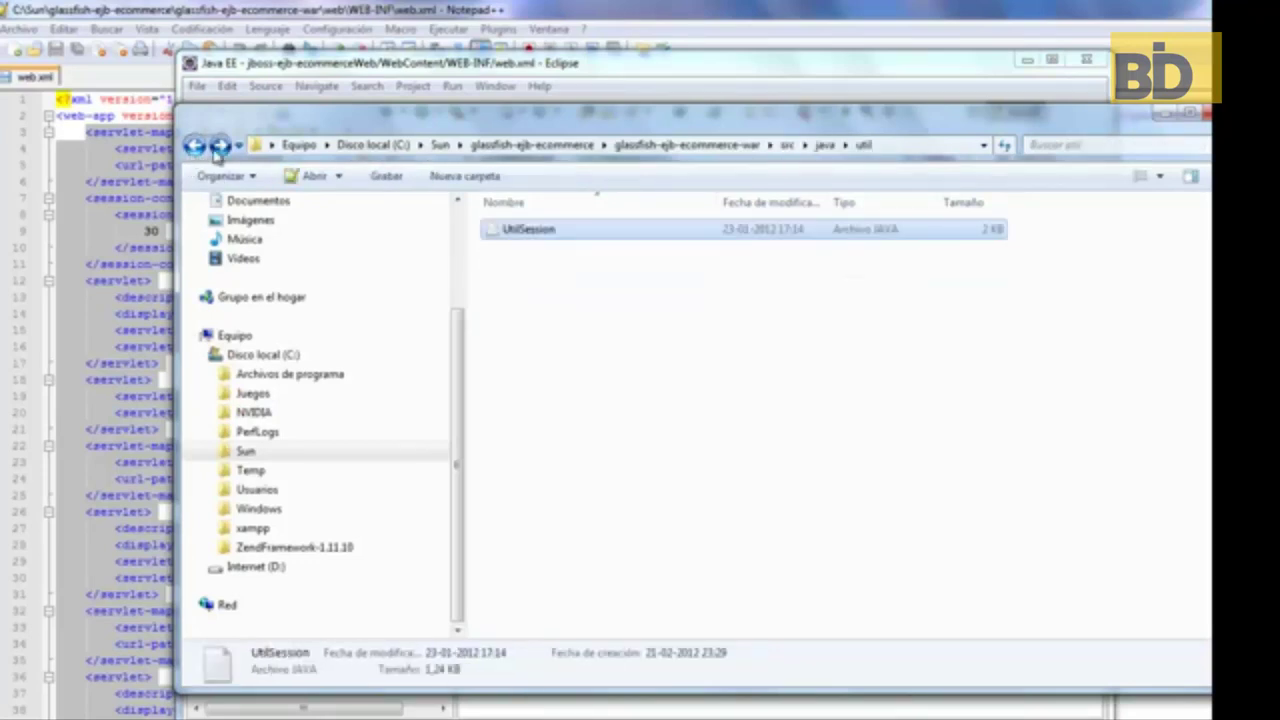
pyautogui.click(220, 146)
pyautogui.click(220, 146)
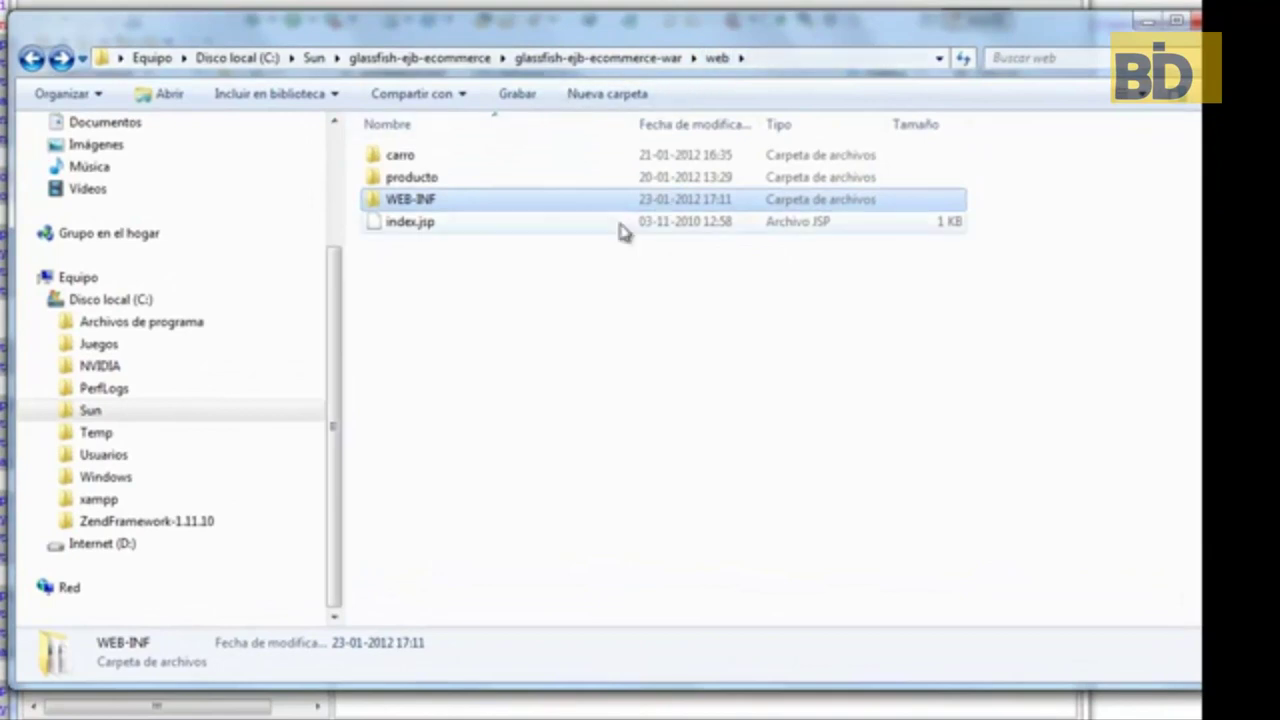
pyautogui.click(400, 158)
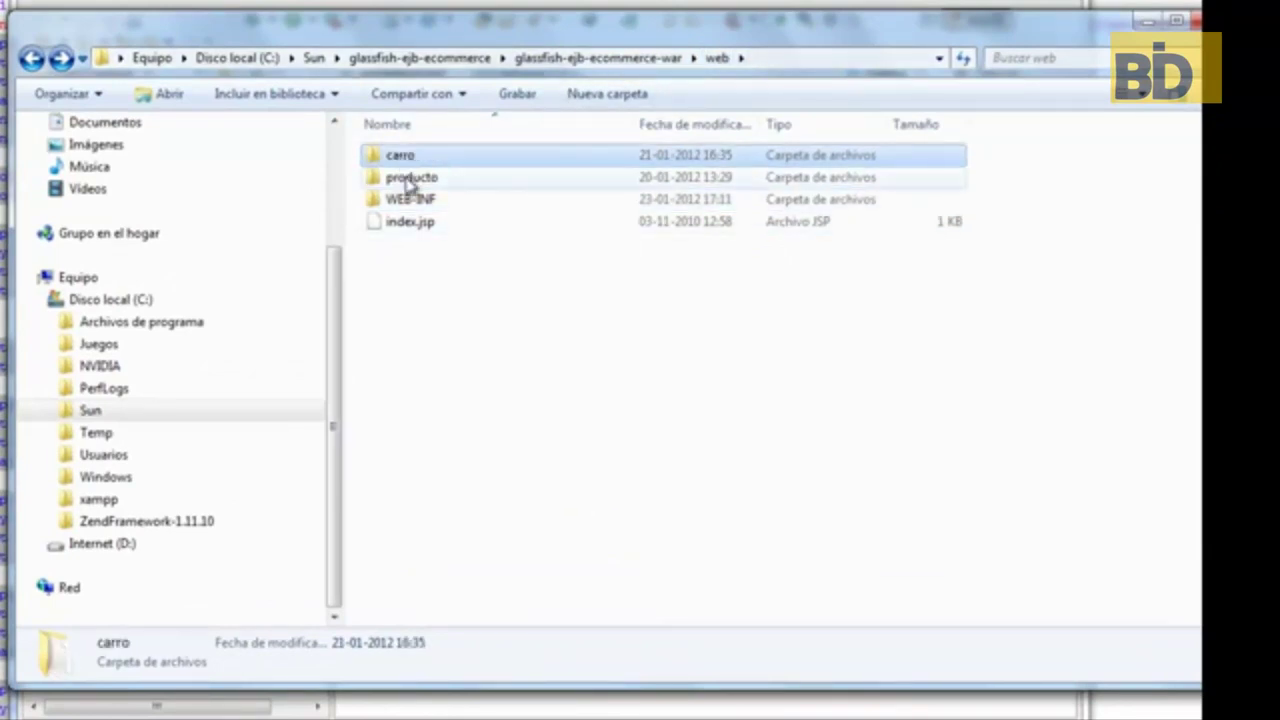
pyautogui.keyDown('ctrl'); pyautogui.click(402, 177); pyautogui.keyUp('ctrl')
pyautogui.keyDown('ctrl'); pyautogui.click(412, 224); pyautogui.keyUp('ctrl')
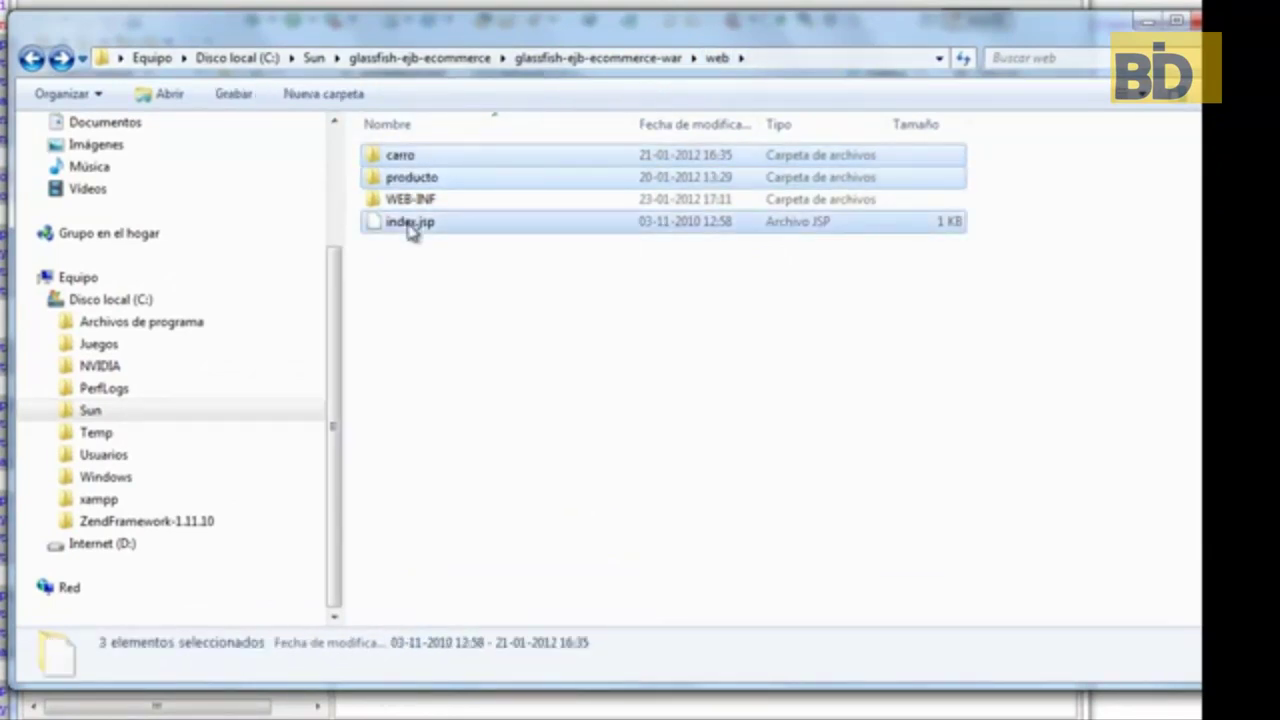
pyautogui.rightClick(412, 226)
pyautogui.click(494, 491)
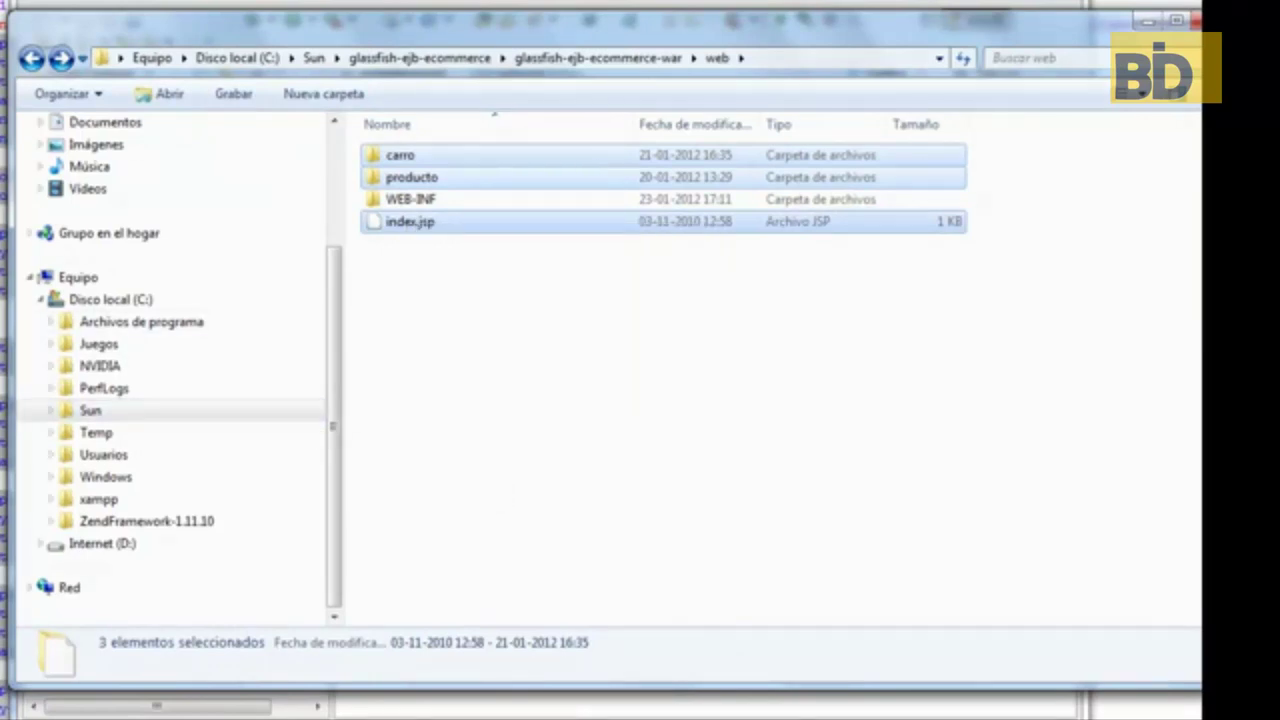
# Step: Switch to Eclipse, paste the copied folders and index.jsp into jboss-ejb-ecommerceWeb's WebContent folder, and expand the carro folder
pyautogui.hotkey('alt', 'Tab')
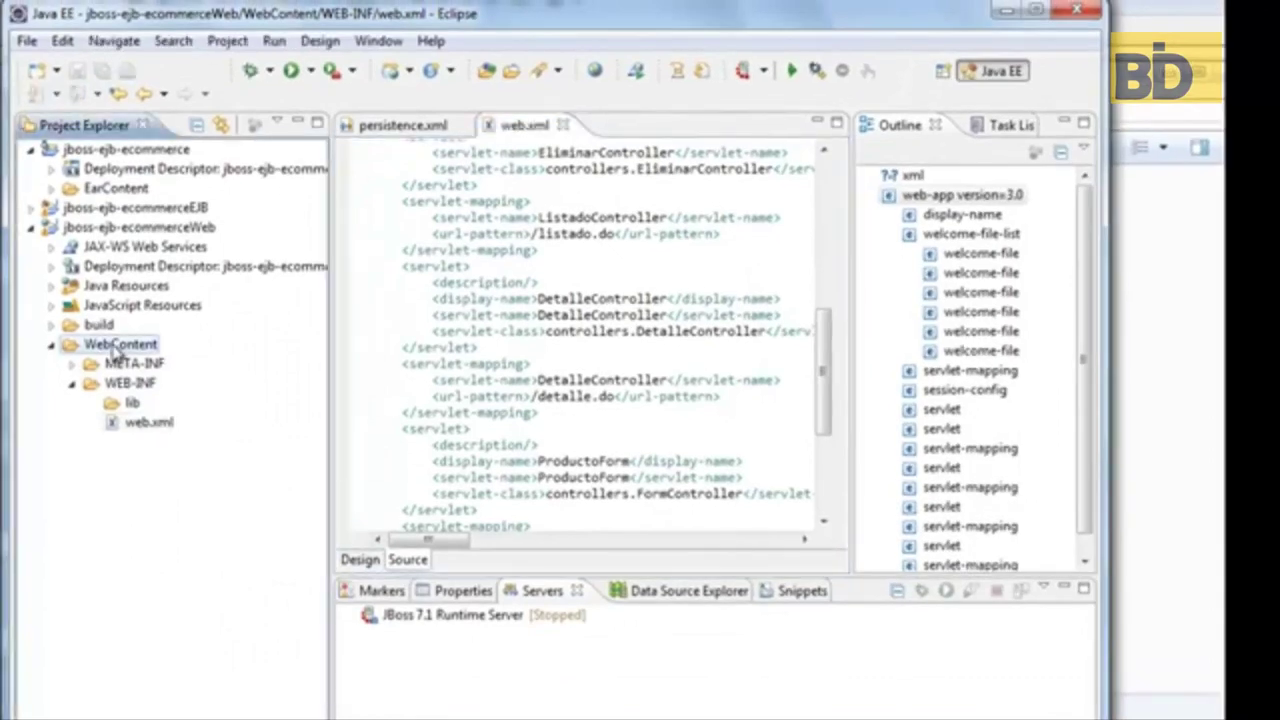
pyautogui.rightClick(118, 287)
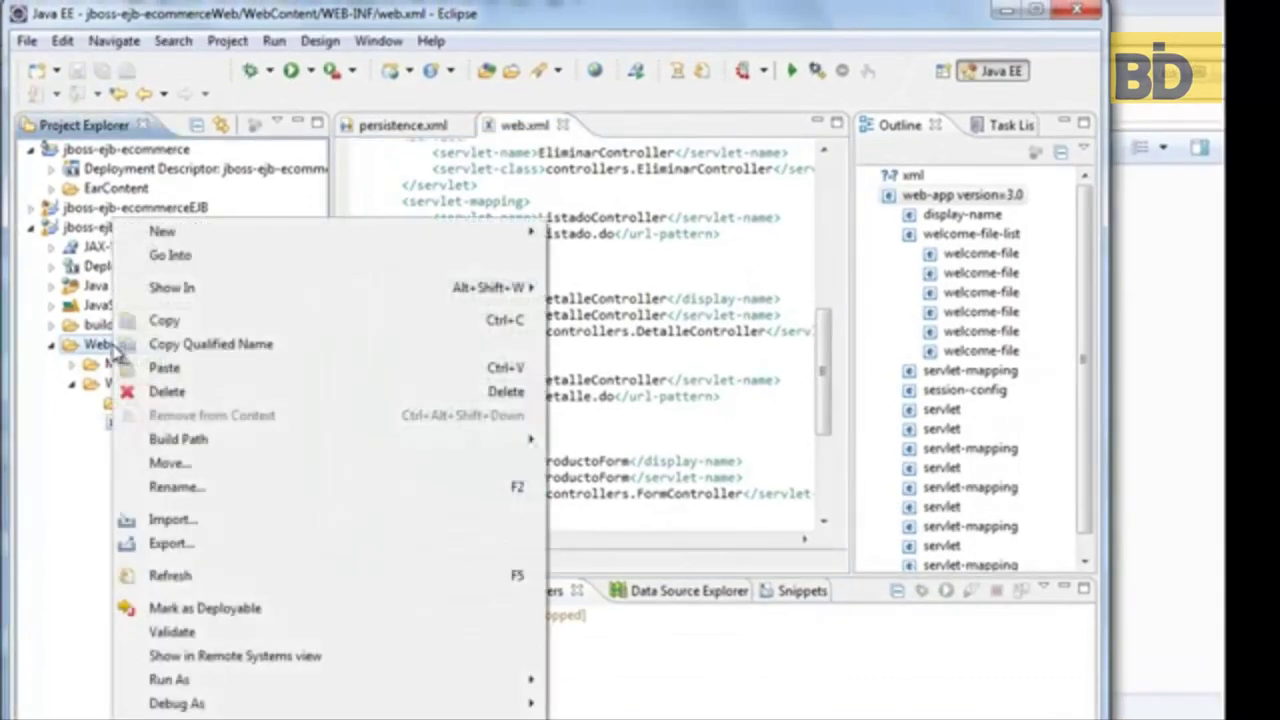
pyautogui.click(170, 372)
pyautogui.click(74, 366)
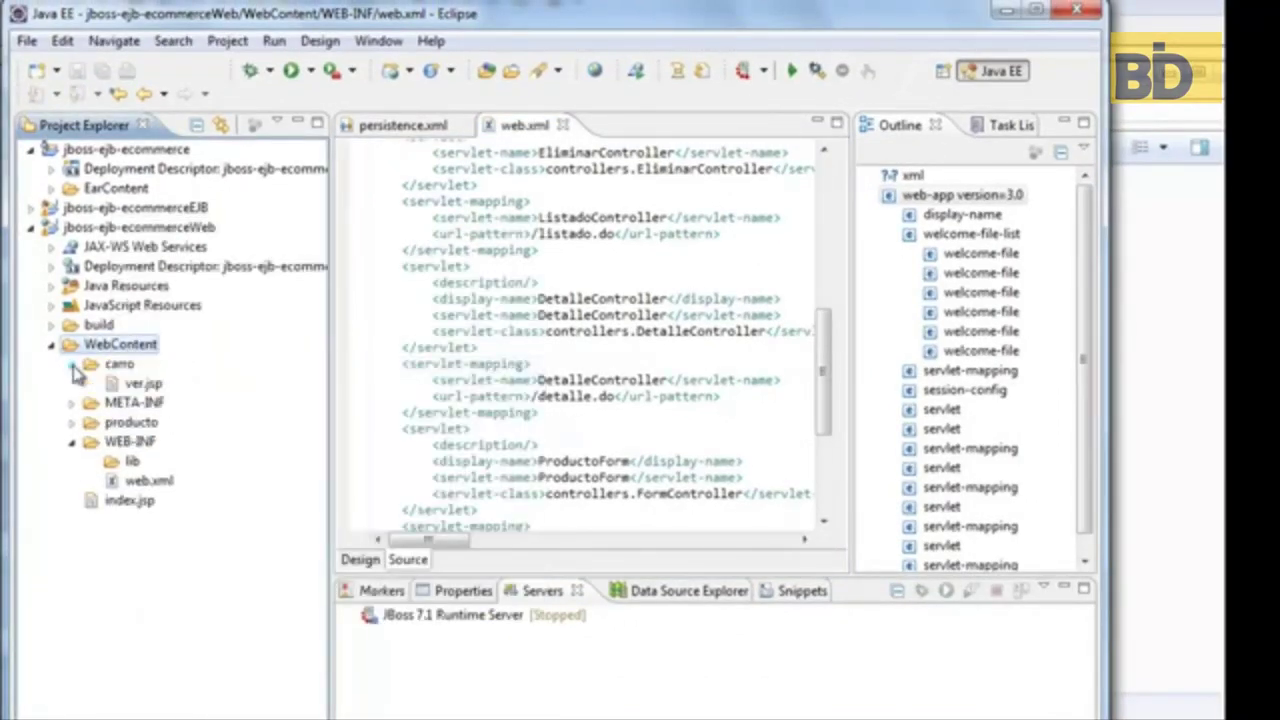
# Step: Check the pasted JSP files in the producto folder, and collapse the WebContent folders and all projects in the Project Explorer
pyautogui.click(73, 423)
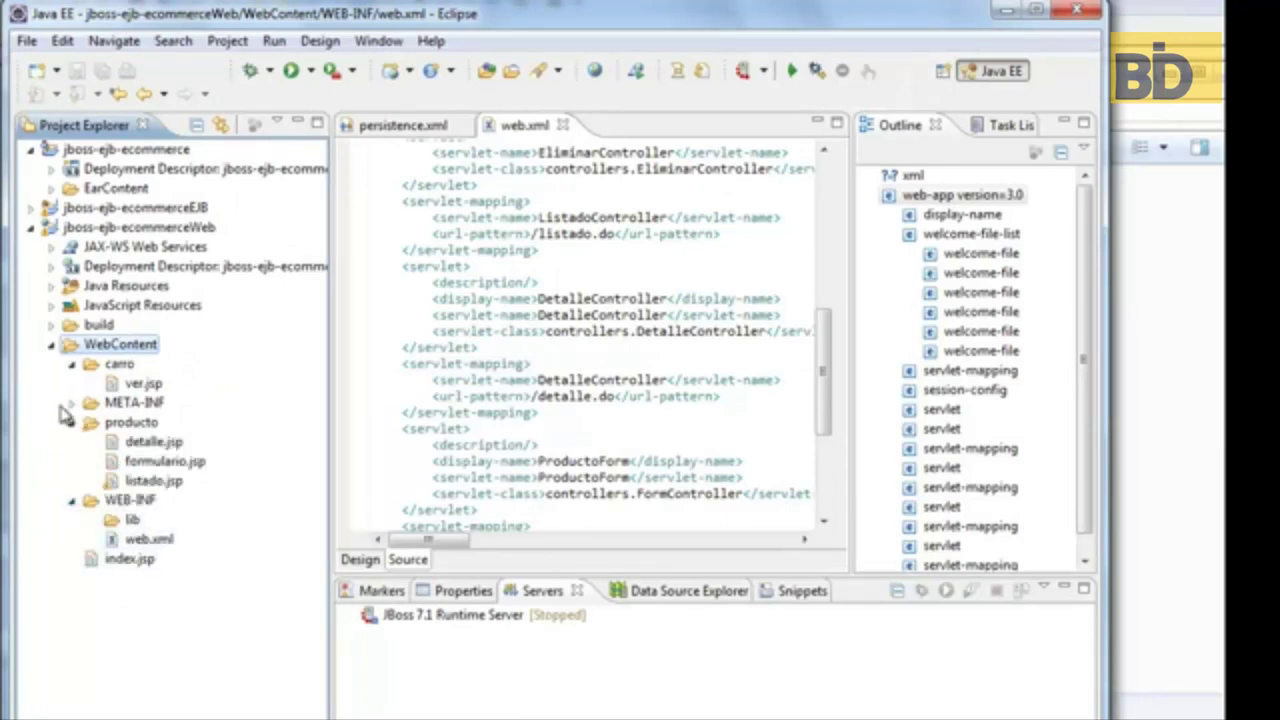
pyautogui.click(71, 364)
pyautogui.click(71, 402)
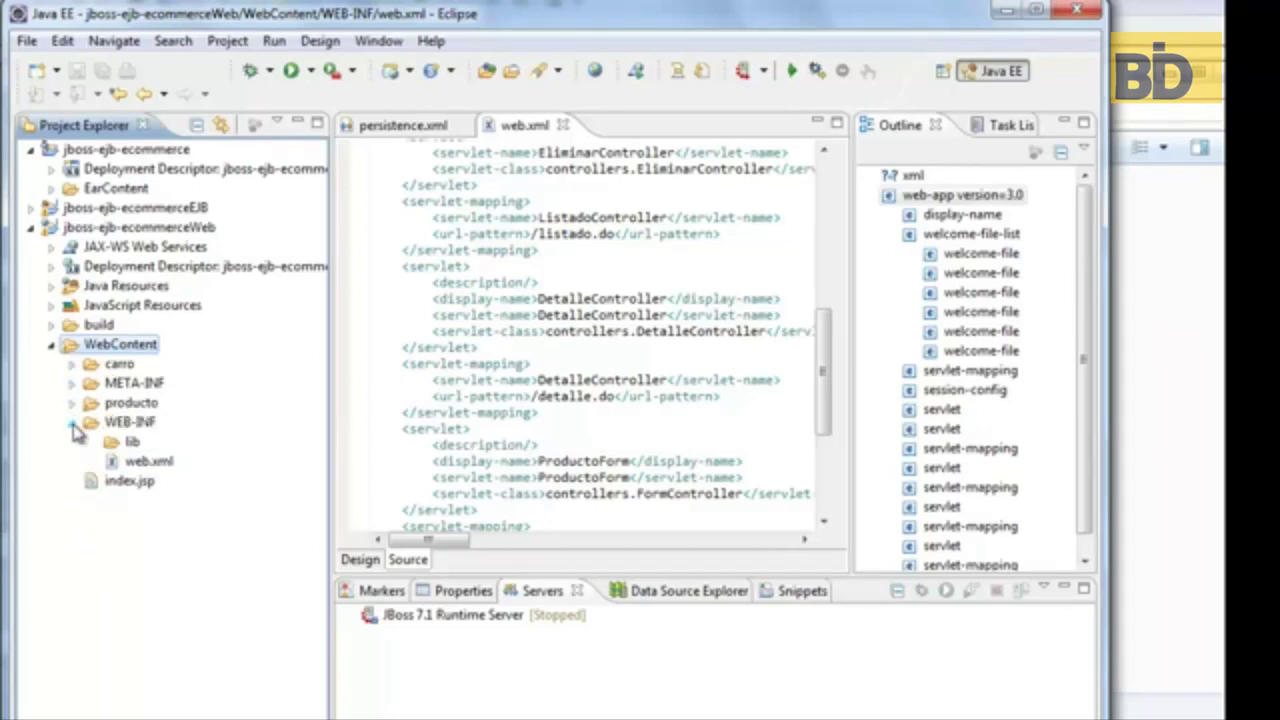
pyautogui.click(71, 422)
pyautogui.click(51, 344)
pyautogui.click(30, 227)
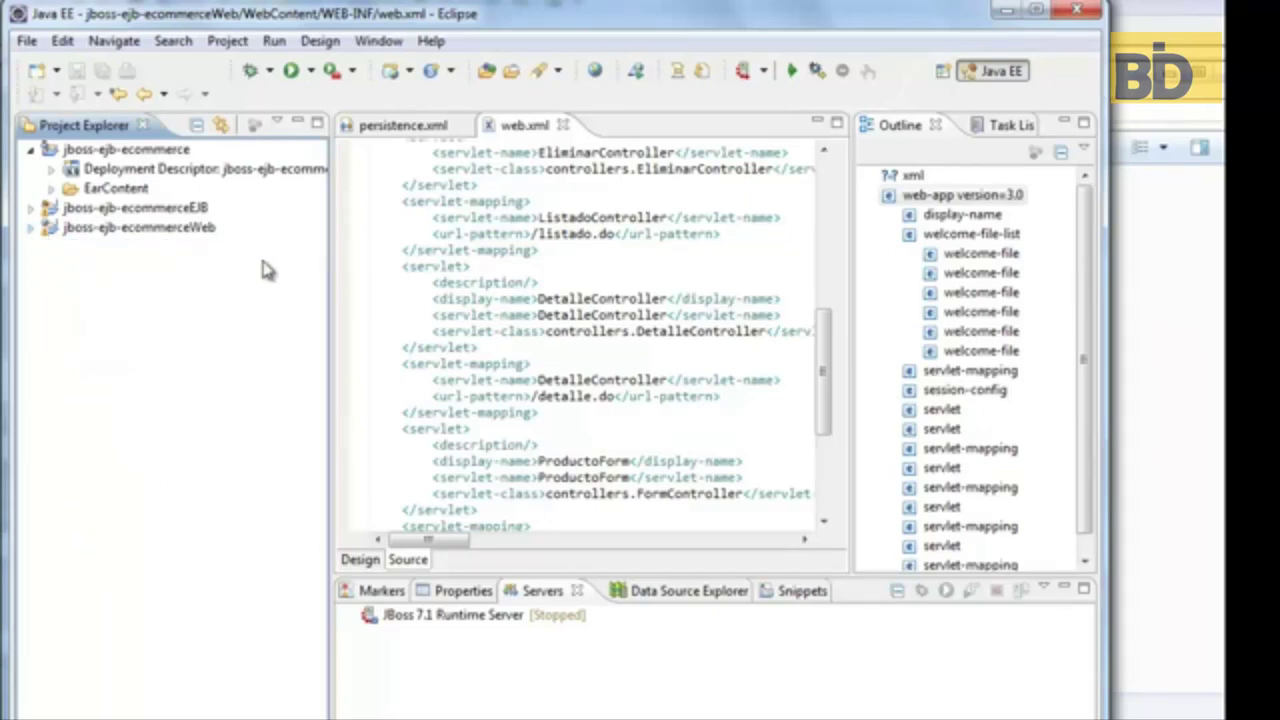
pyautogui.click(30, 149)
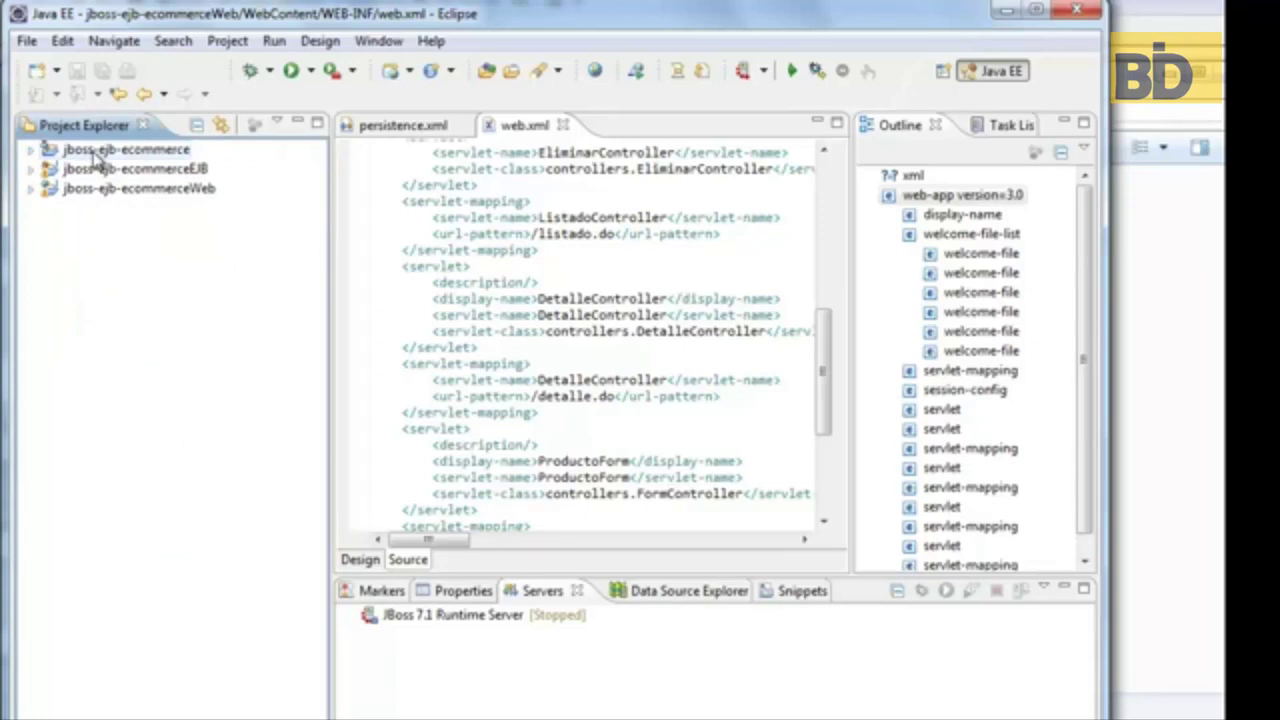
# Step: Export the jboss-ejb-ecommerce project as an EAR file into jboss-as-7.1.0.Final\standalone\deployments, with overwriting of an existing file enabled
pyautogui.hotkey('alt', 'Tab')
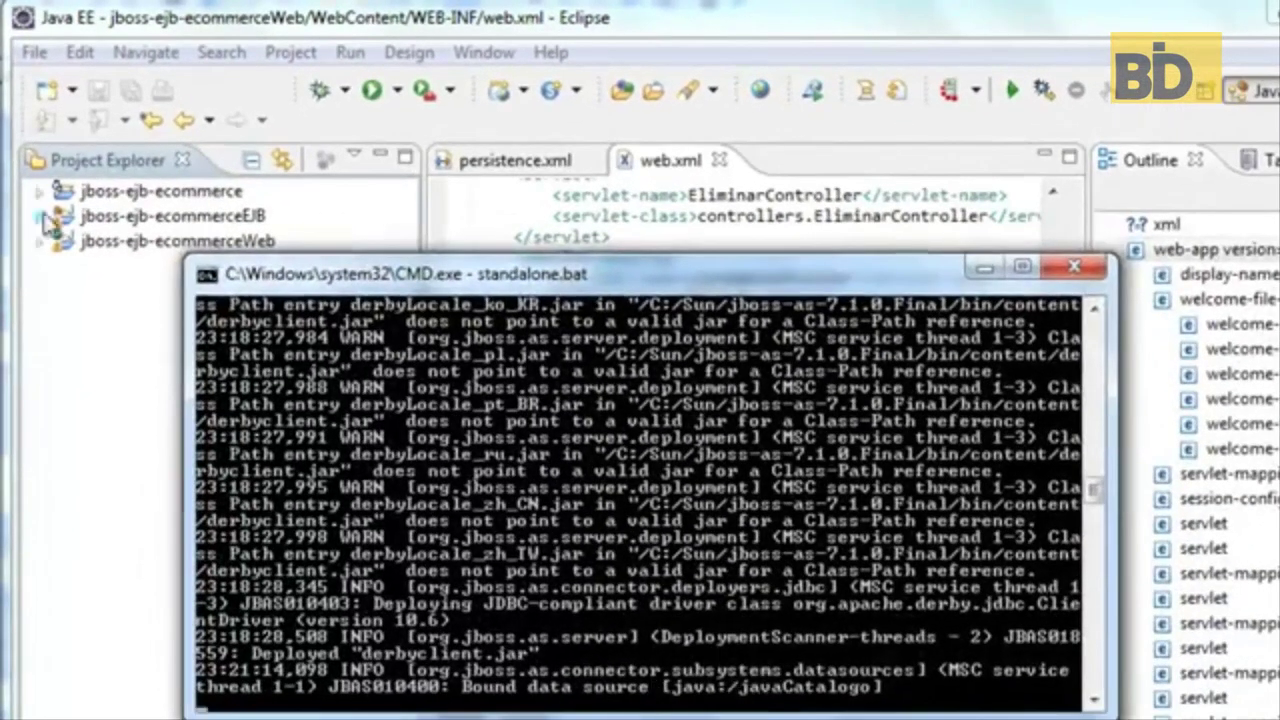
pyautogui.click(106, 190)
pyautogui.rightClick(106, 190)
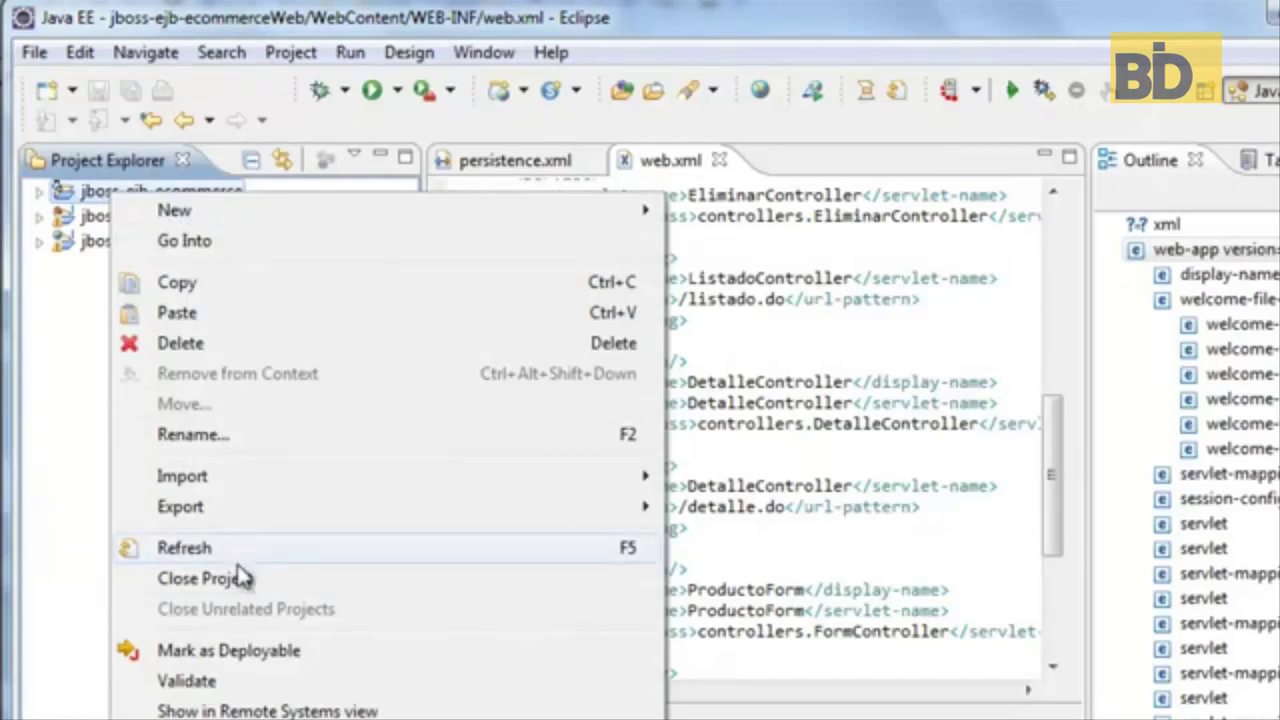
pyautogui.moveTo(285, 506)
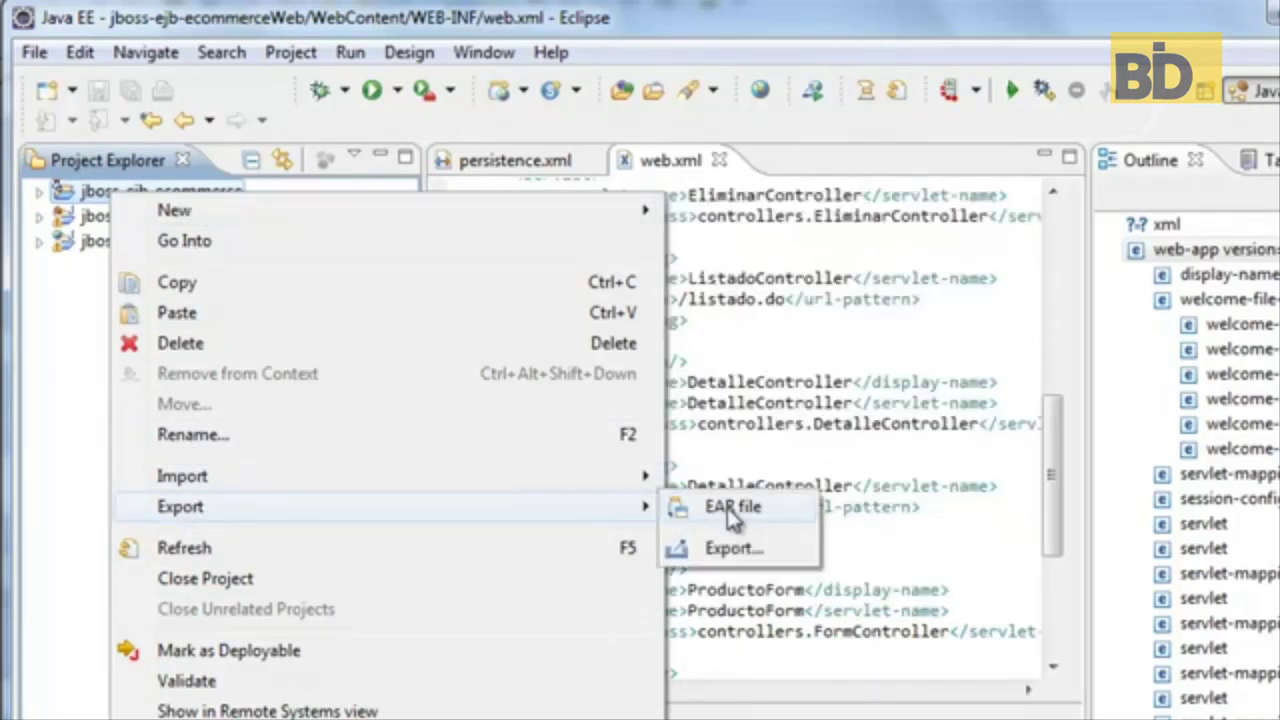
pyautogui.click(727, 508)
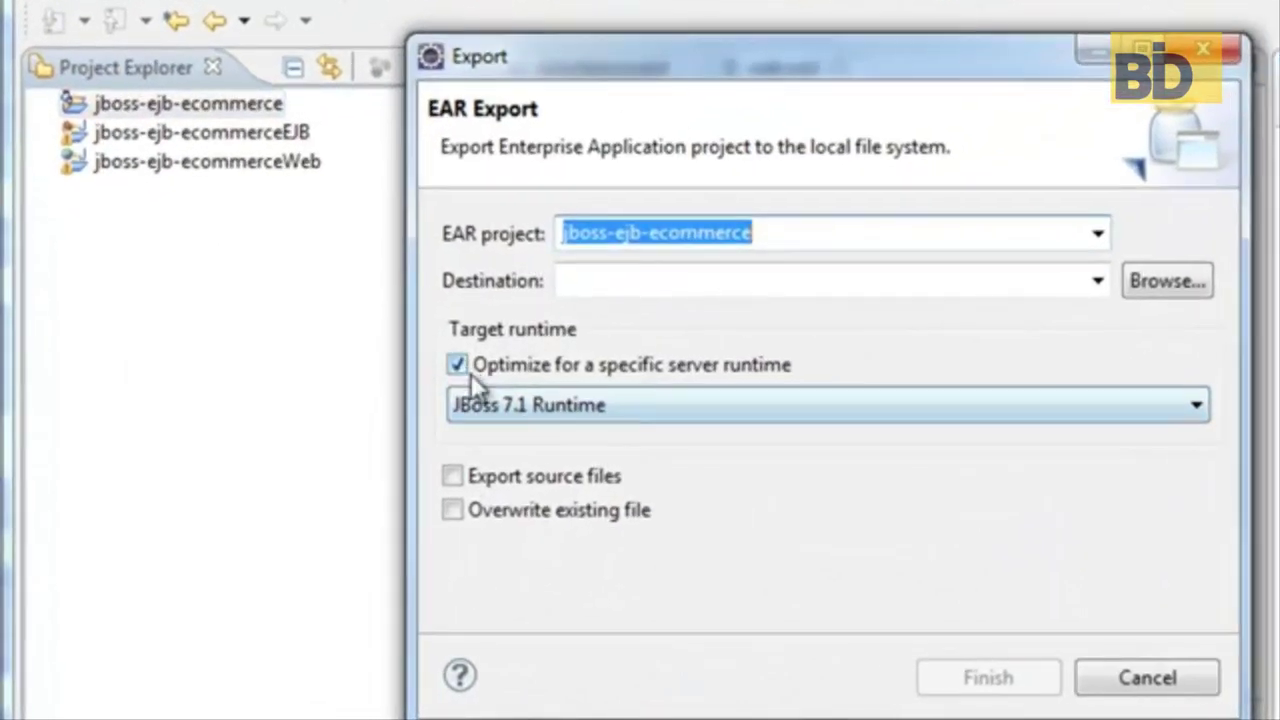
pyautogui.click(1160, 281)
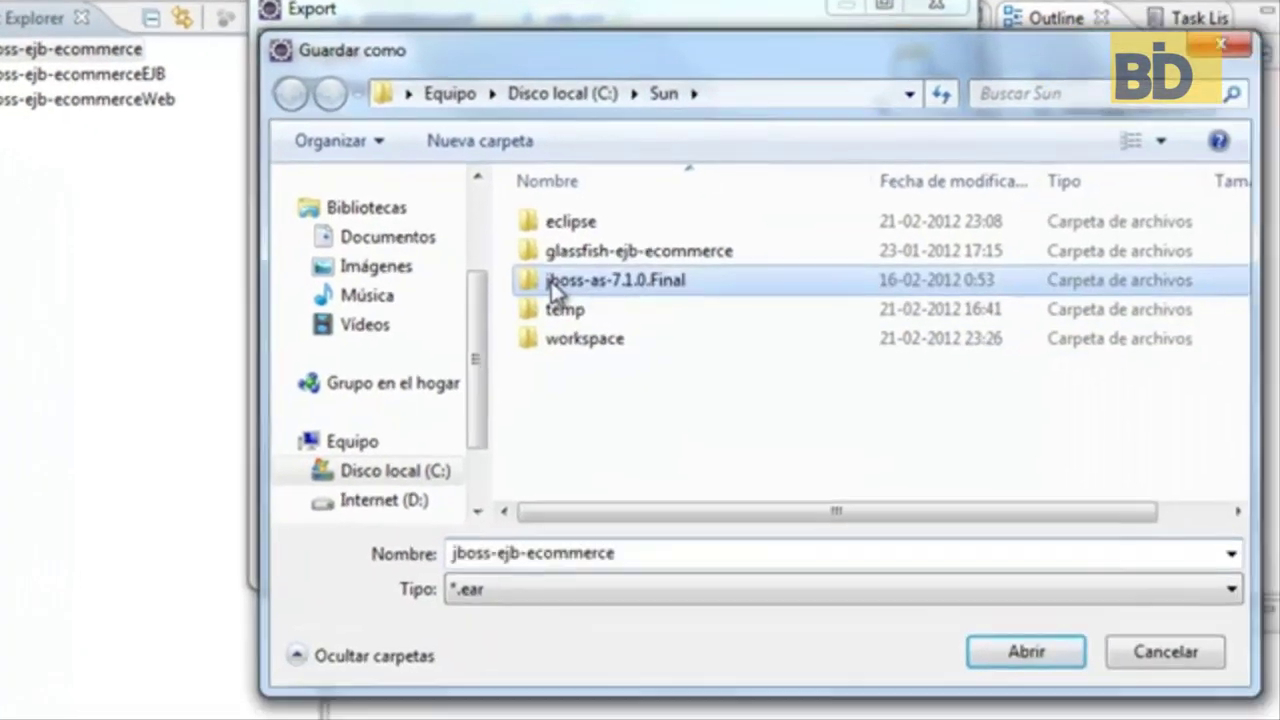
pyautogui.doubleClick(759, 372)
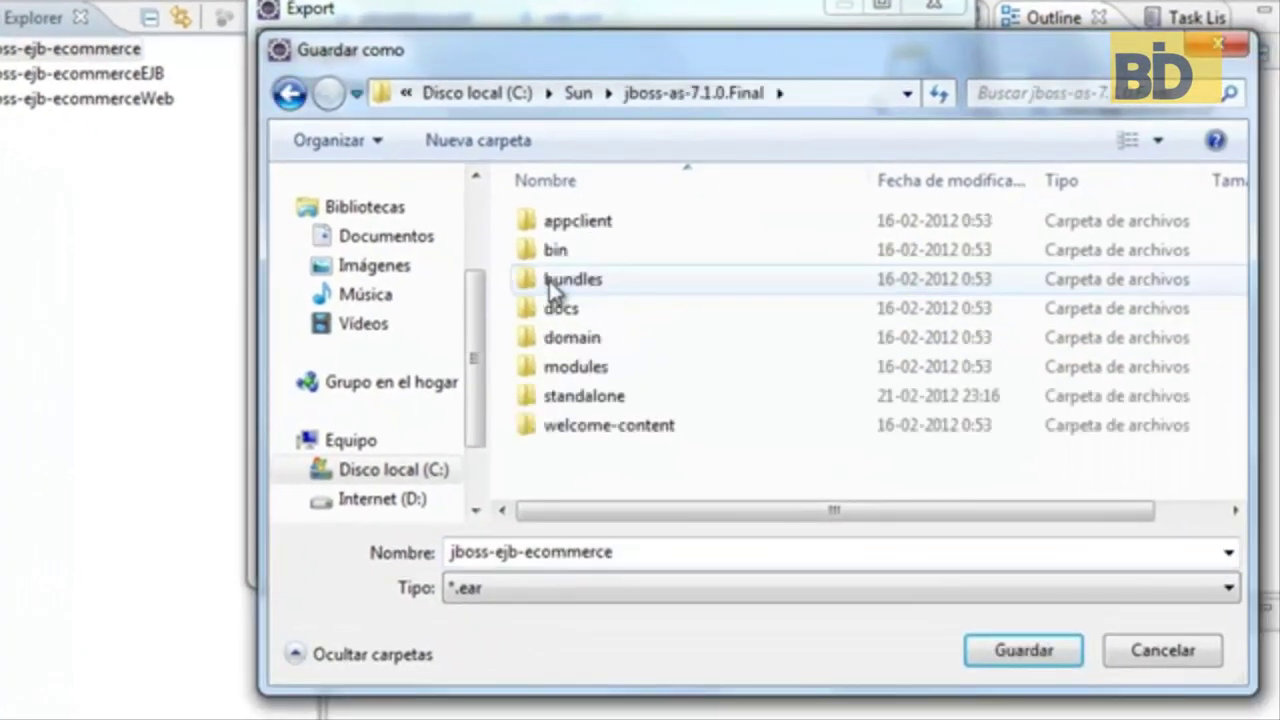
pyautogui.doubleClick(572, 398)
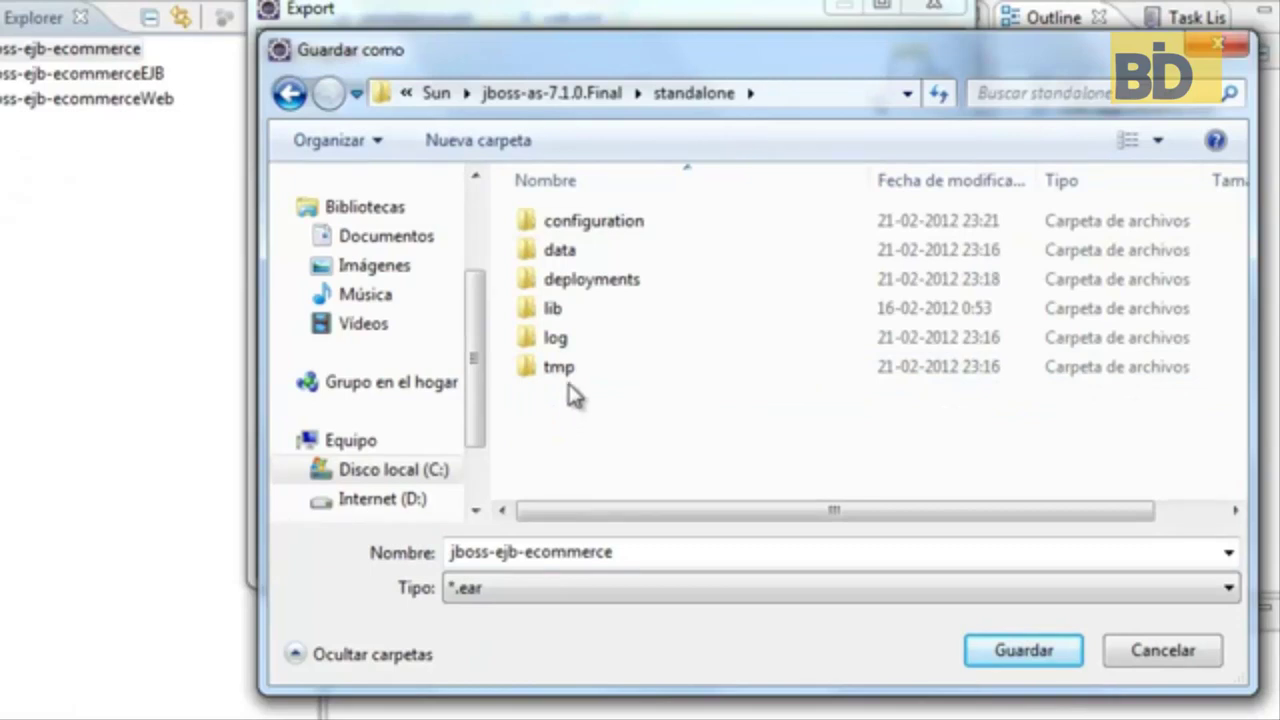
pyautogui.doubleClick(592, 280)
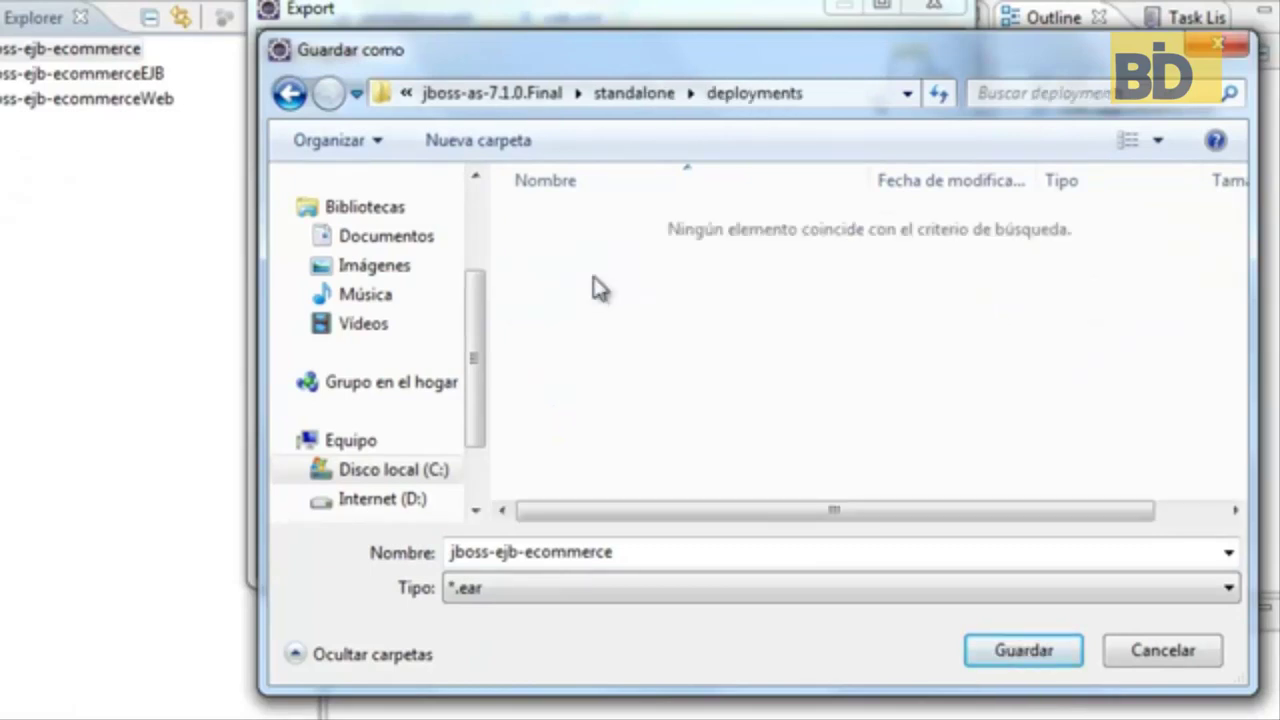
pyautogui.click(1023, 652)
pyautogui.click(287, 400)
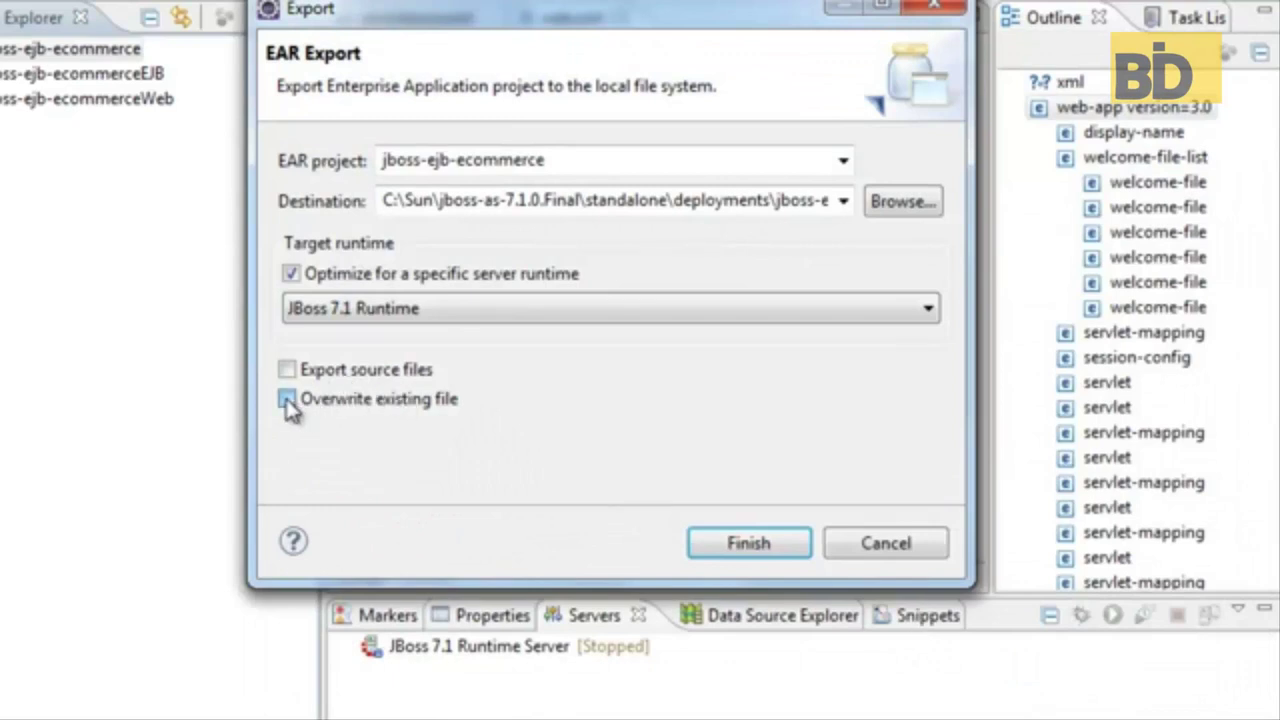
pyautogui.click(758, 548)
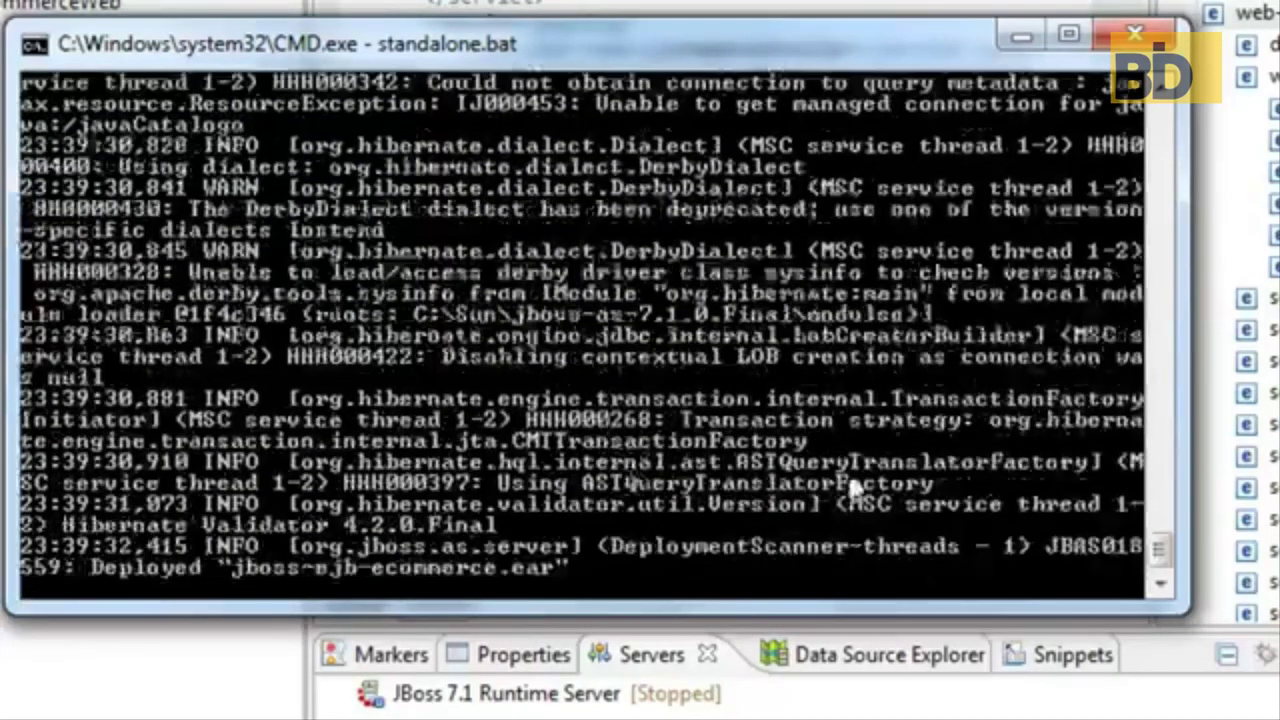
# Step: Examine the EAR deployment log in the standalone.bat console, including the Derby connection and Hibernate entries
pyautogui.scroll(5, 848, 470)
pyautogui.scroll(4, 848, 471)
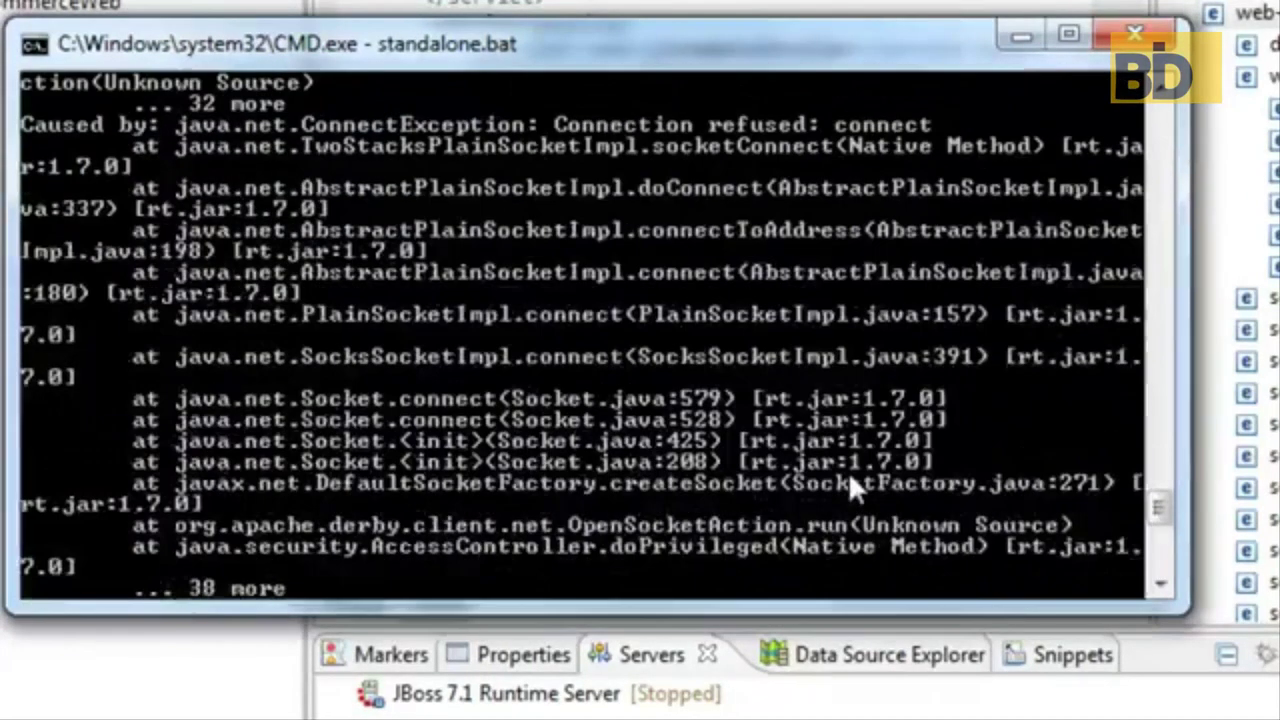
pyautogui.scroll(4, 848, 471)
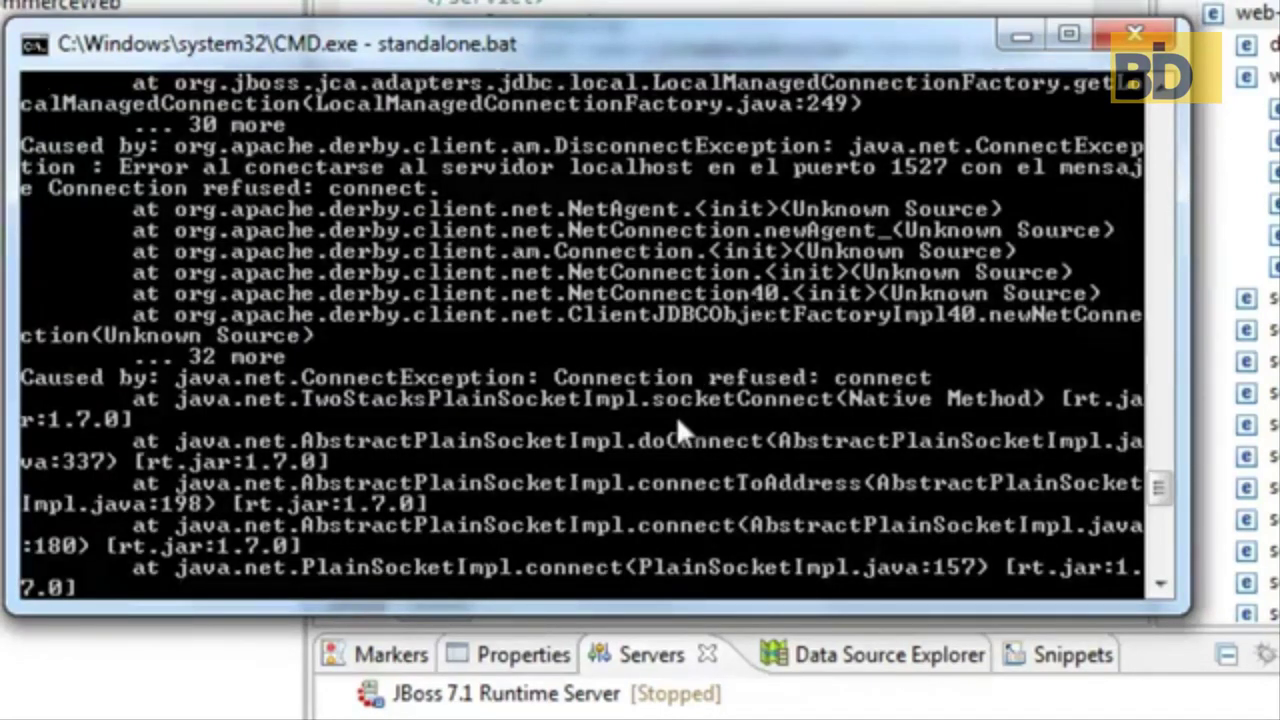
pyautogui.scroll(-6, 676, 415)
pyautogui.scroll(-5, 677, 425)
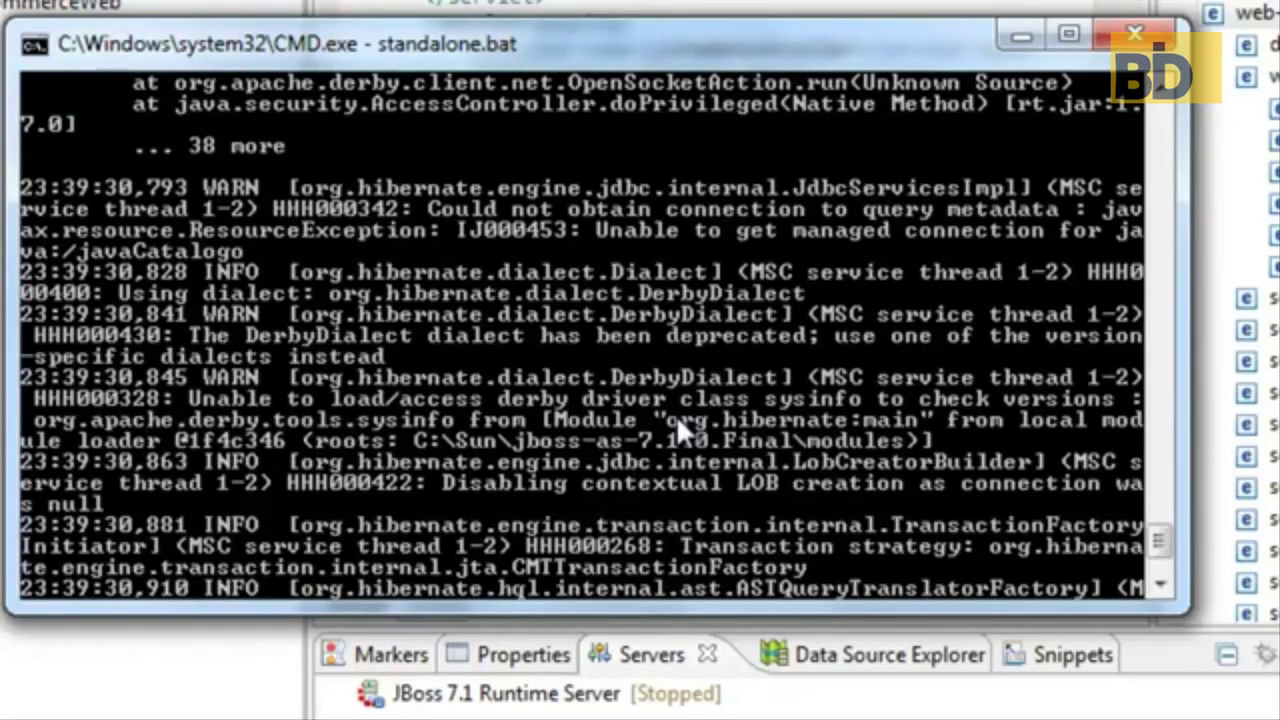
pyautogui.scroll(10, 676, 425)
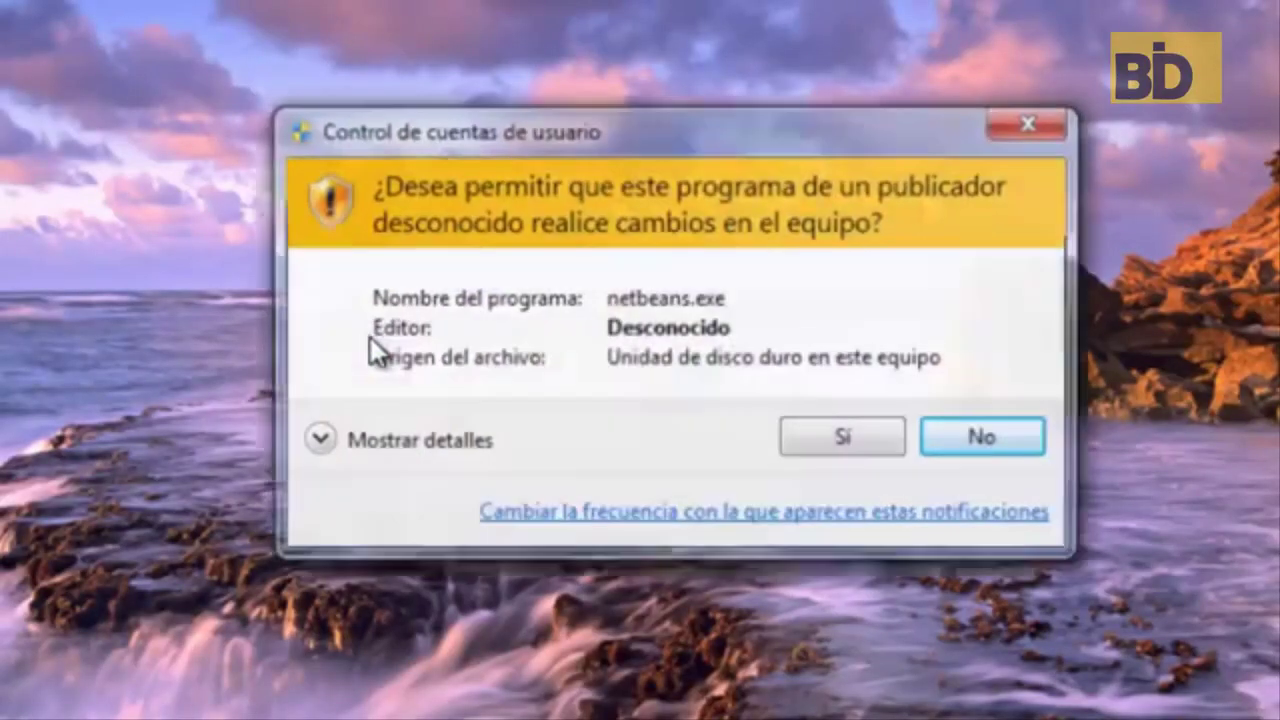
# Step: Allow NetBeans to launch and start the Java DB database server from its services
pyautogui.click(849, 449)
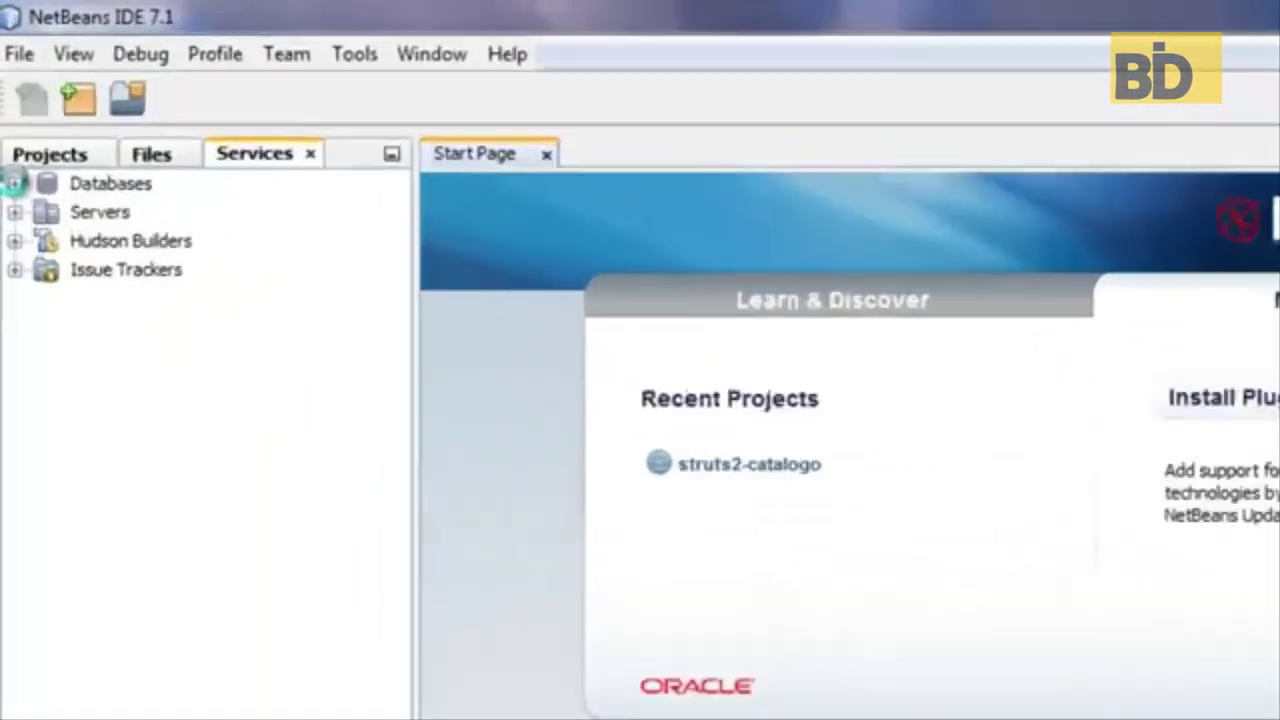
pyautogui.click(9, 130)
pyautogui.click(76, 152)
pyautogui.rightClick(190, 378)
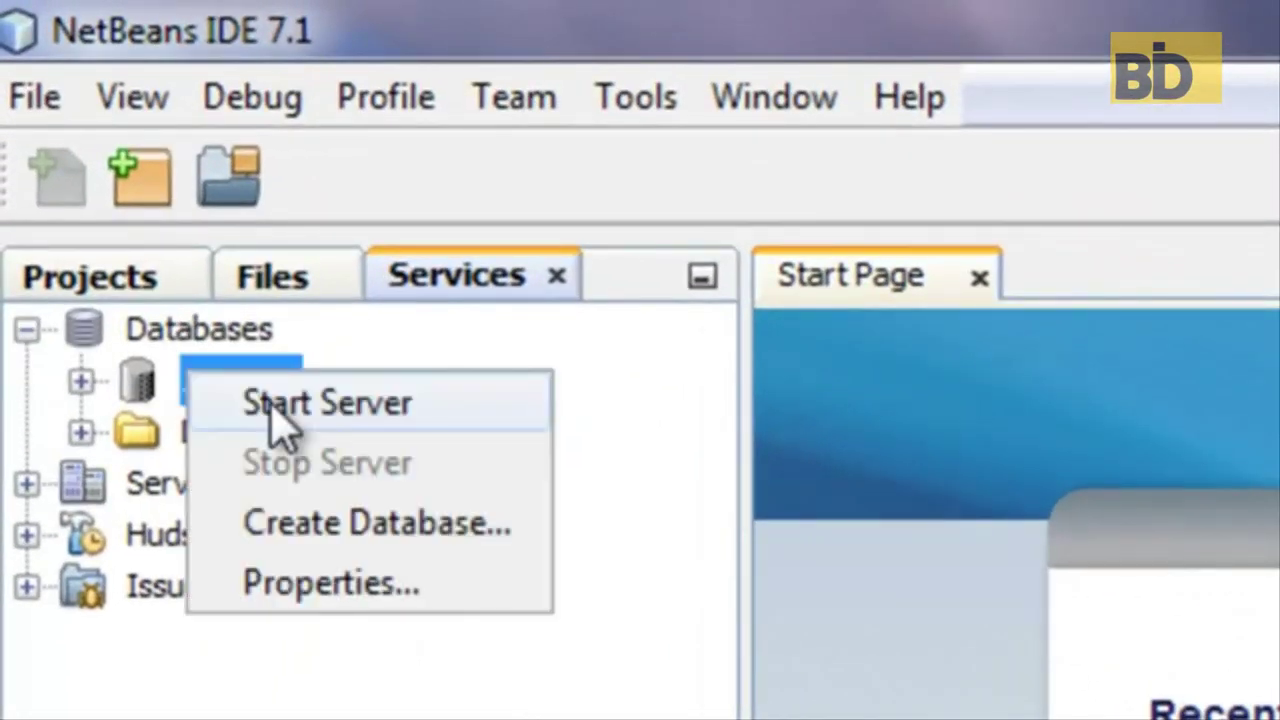
pyautogui.click(270, 402)
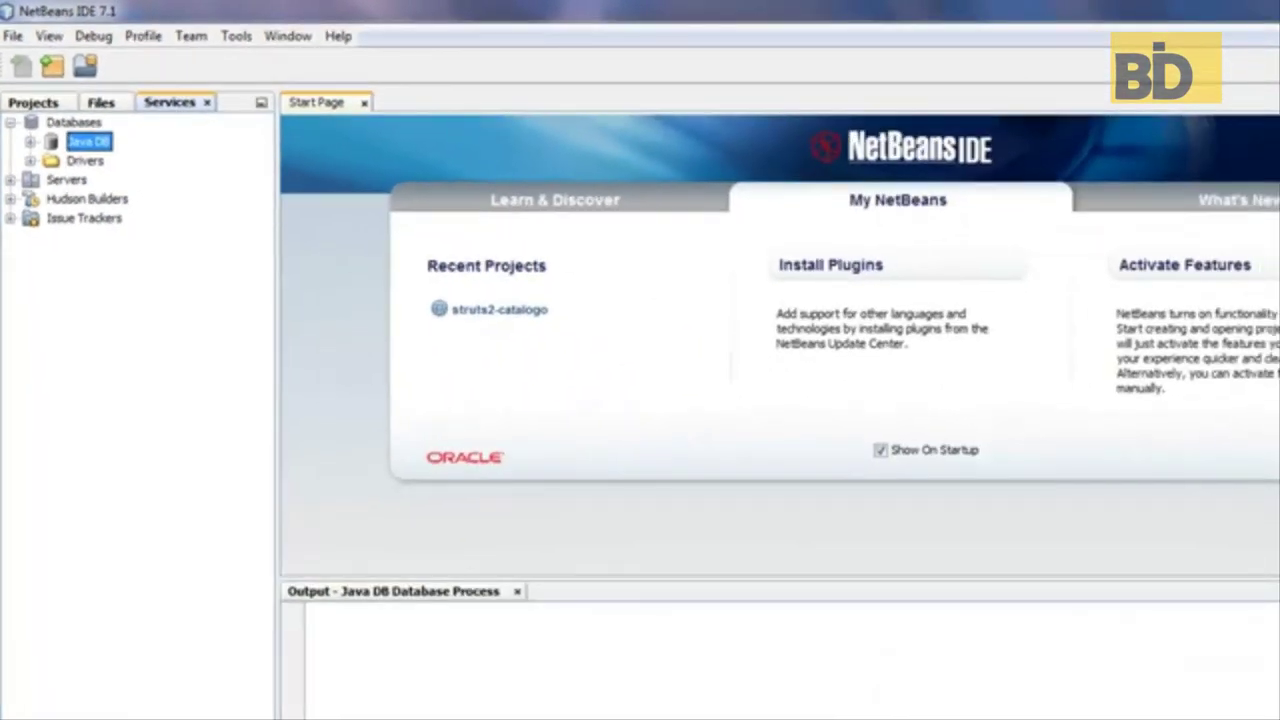
# Step: Switch to the standalone.bat console and examine the JNDI bindings of the ProductoDao and Carro session beans
pyautogui.hotkey('alt', 'Tab')
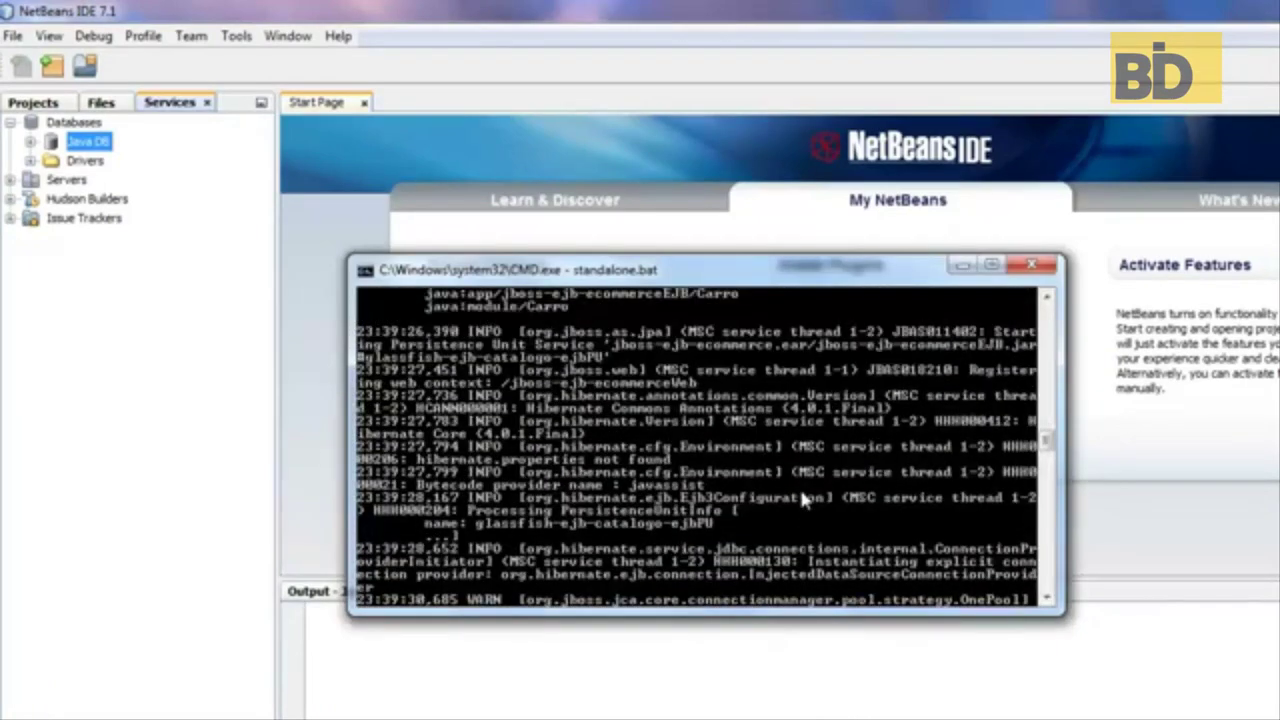
pyautogui.scroll(4, 799, 486)
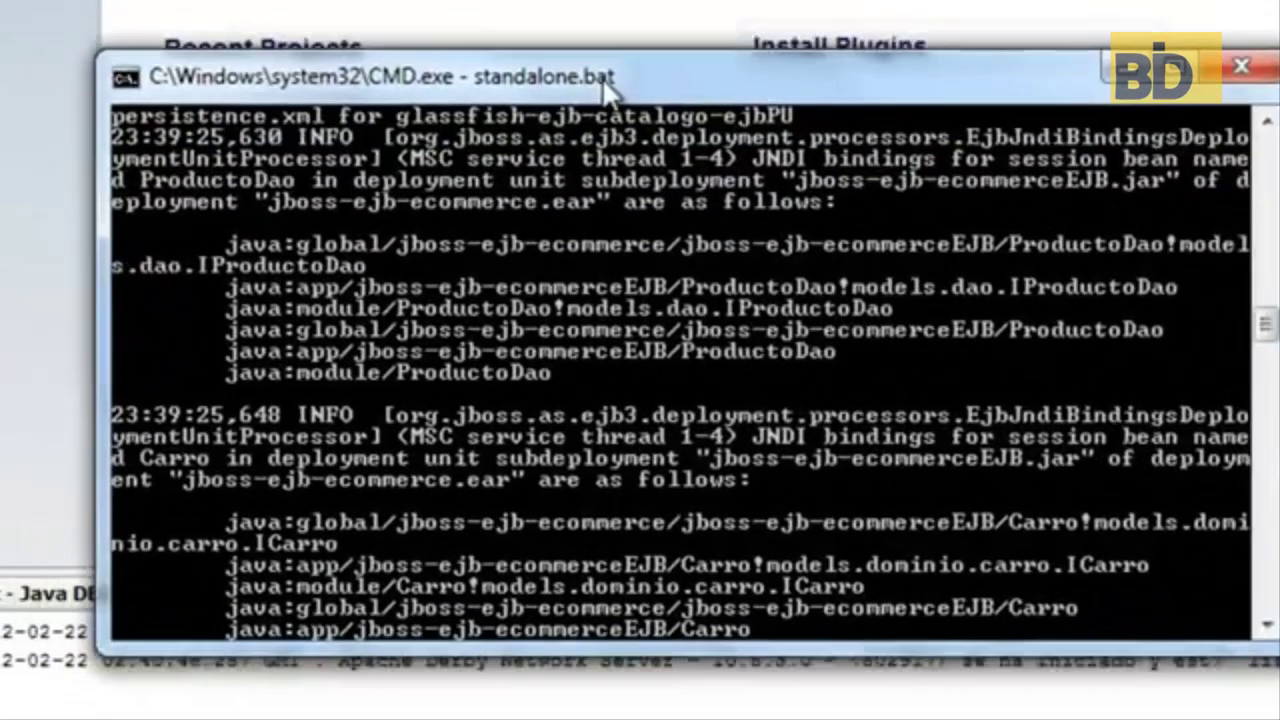
pyautogui.moveTo(607, 90); pyautogui.dragTo(607, 106)
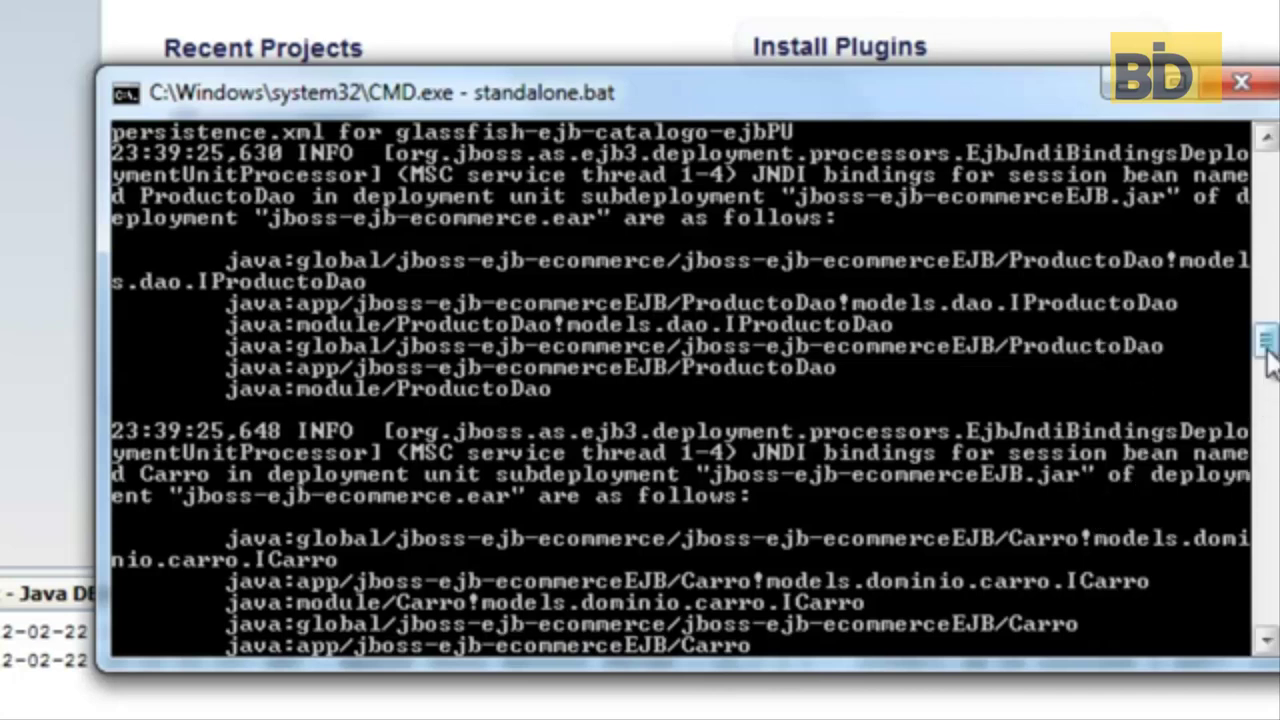
pyautogui.moveTo(1265, 343); pyautogui.dragTo(1266, 375)
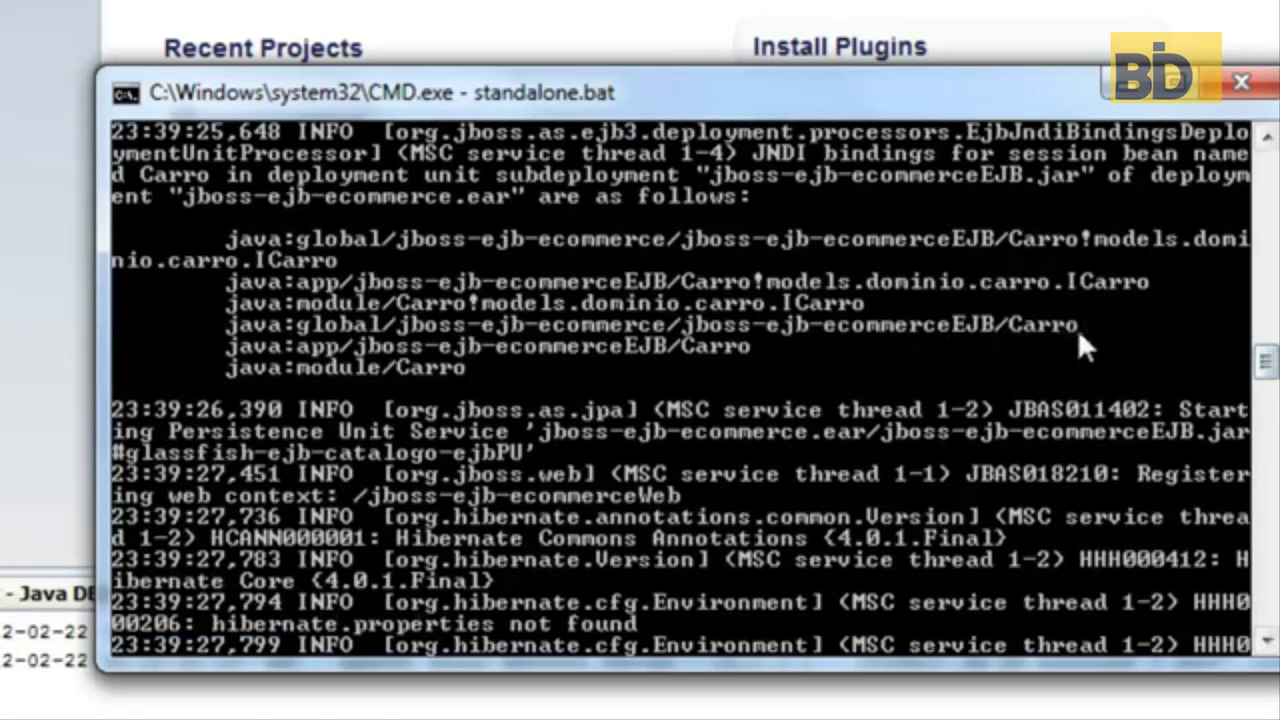